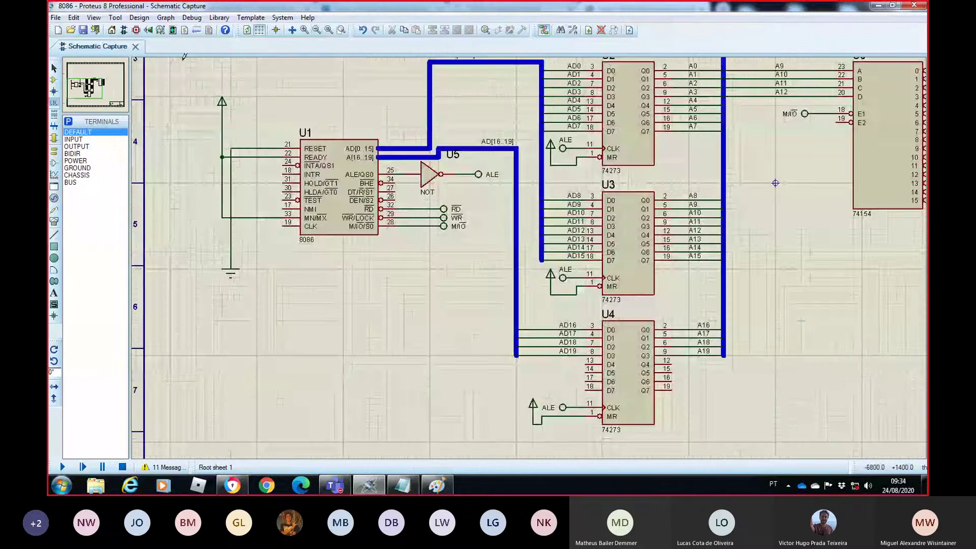
- Compare the A9 to A12 inputs of decoder U6 in the schematic with the address bit table in Notepad
{"action": "left_click", "coordinate": [104, 91]}
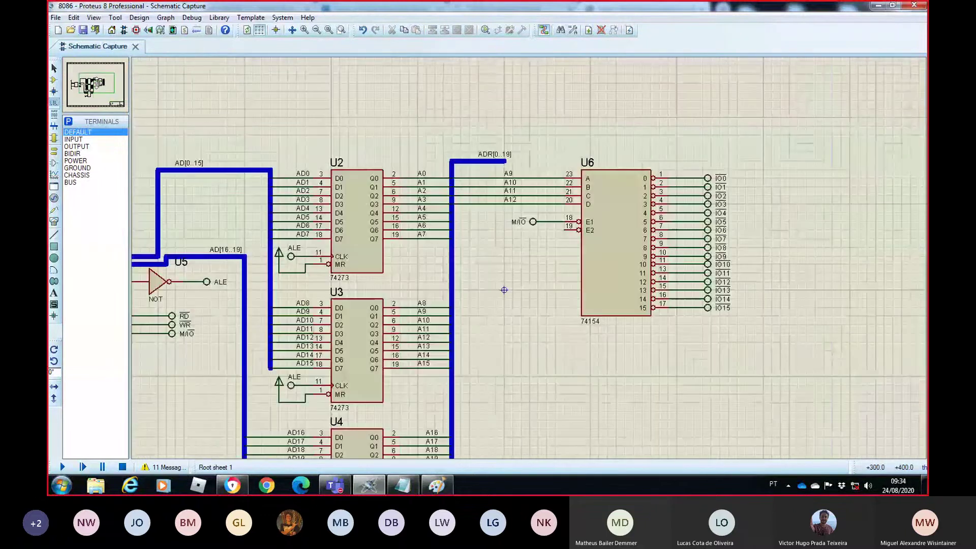
{"action": "left_click", "coordinate": [92, 86]}
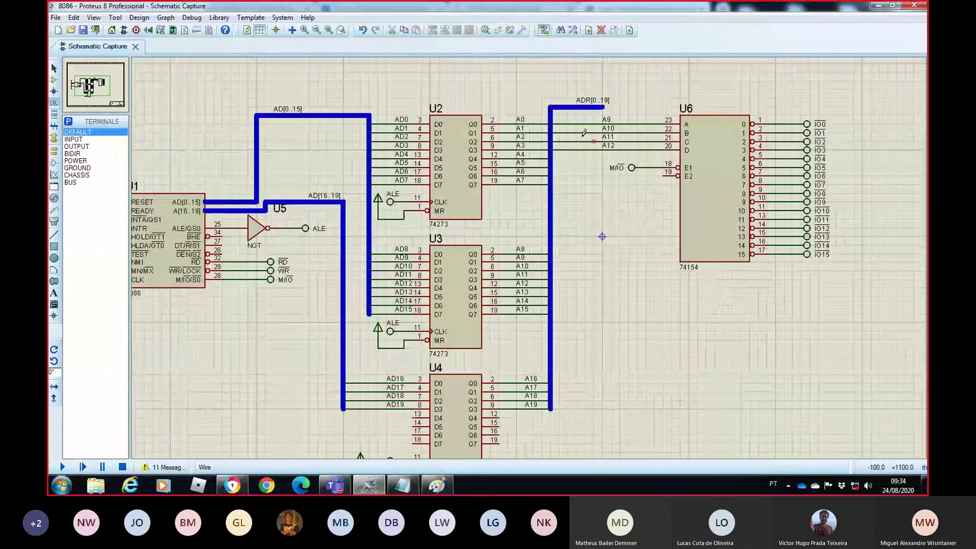
{"action": "left_click", "coordinate": [409, 486]}
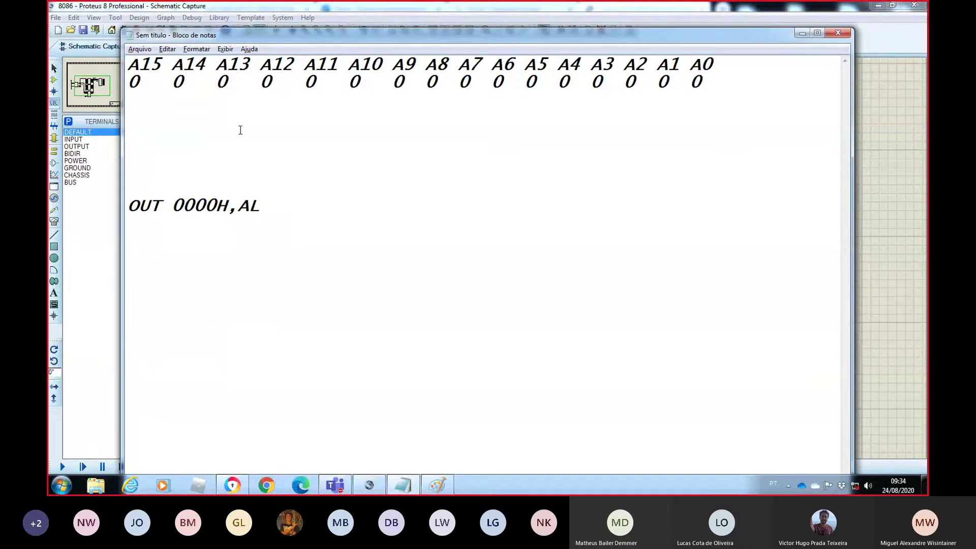
{"action": "left_click", "coordinate": [800, 33]}
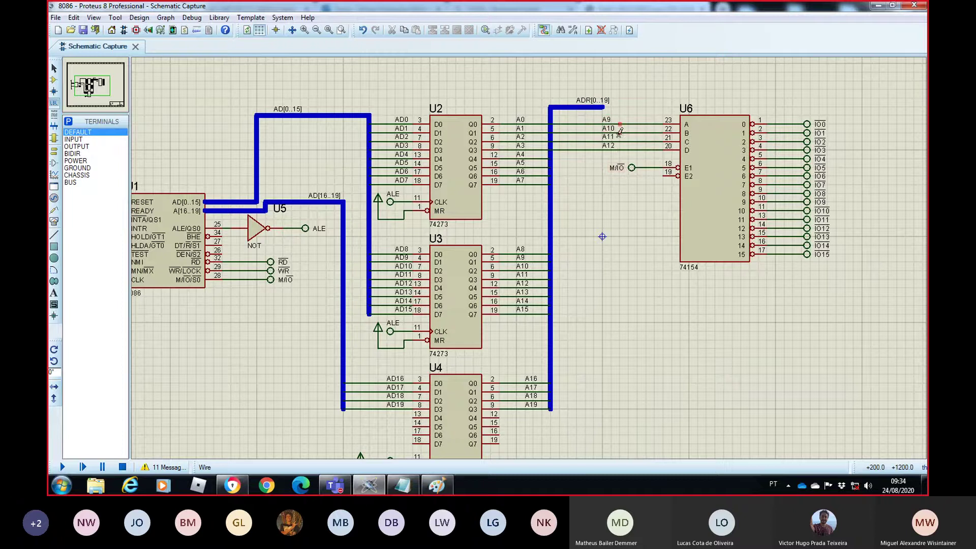
{"action": "key", "text": "alt+Tab"}
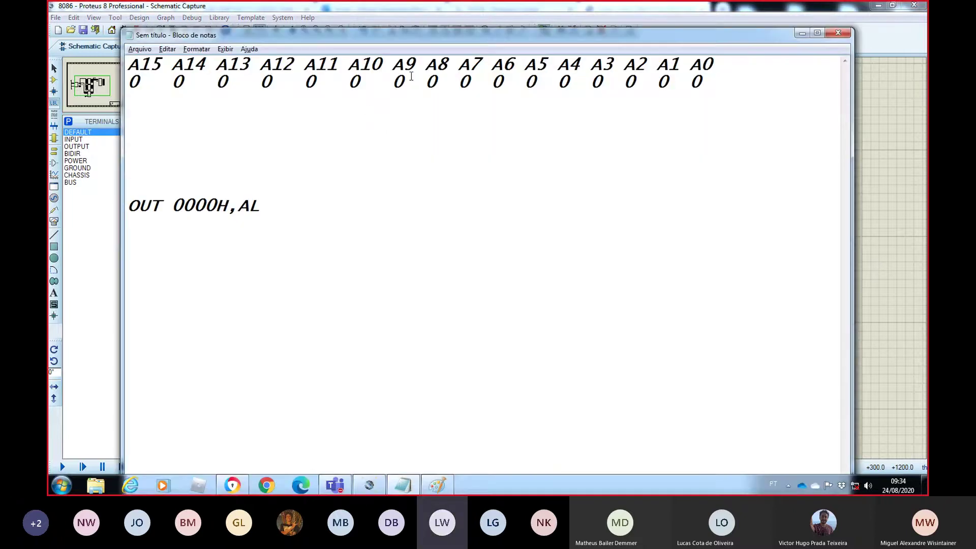
{"action": "left_click", "coordinate": [372, 486]}
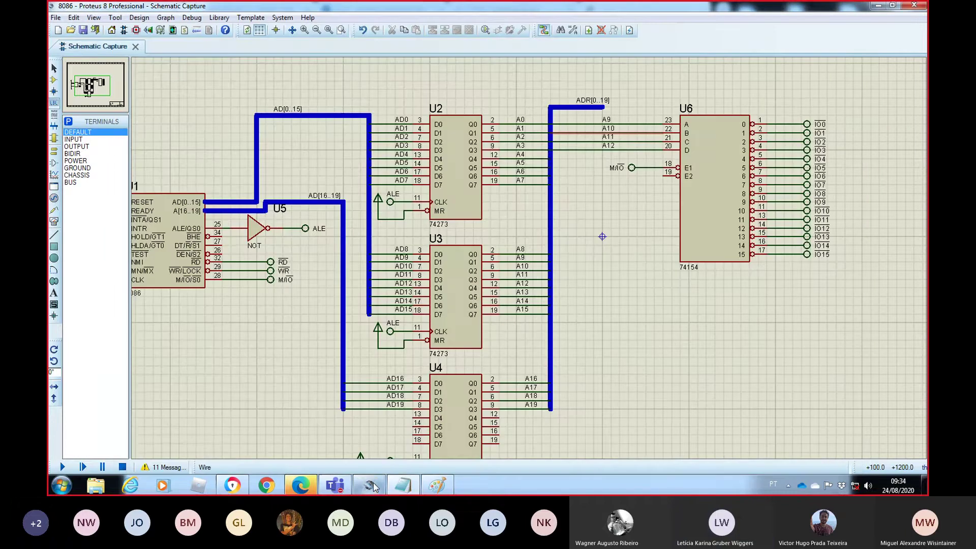
{"action": "left_click", "coordinate": [341, 487]}
{"action": "left_click", "coordinate": [574, 373]}
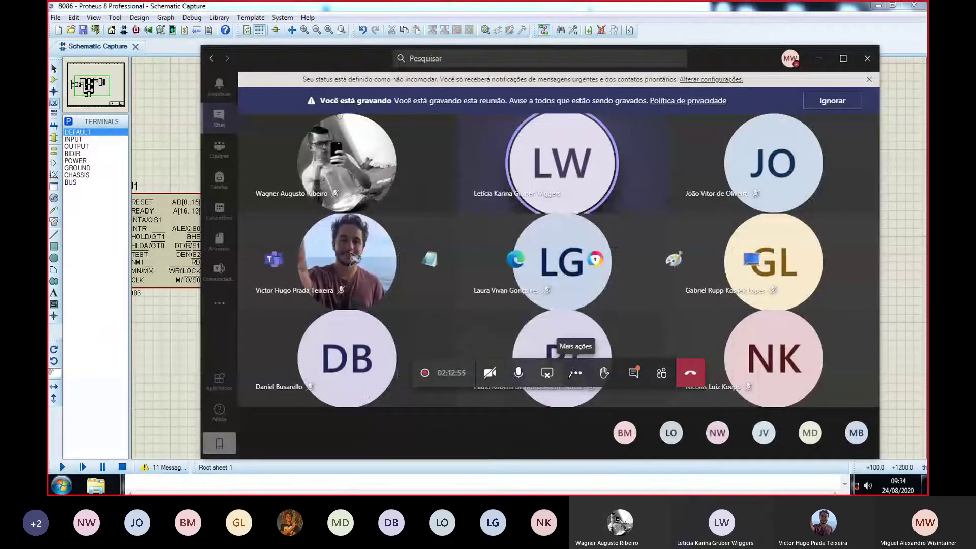
{"action": "key", "text": "alt+Tab"}
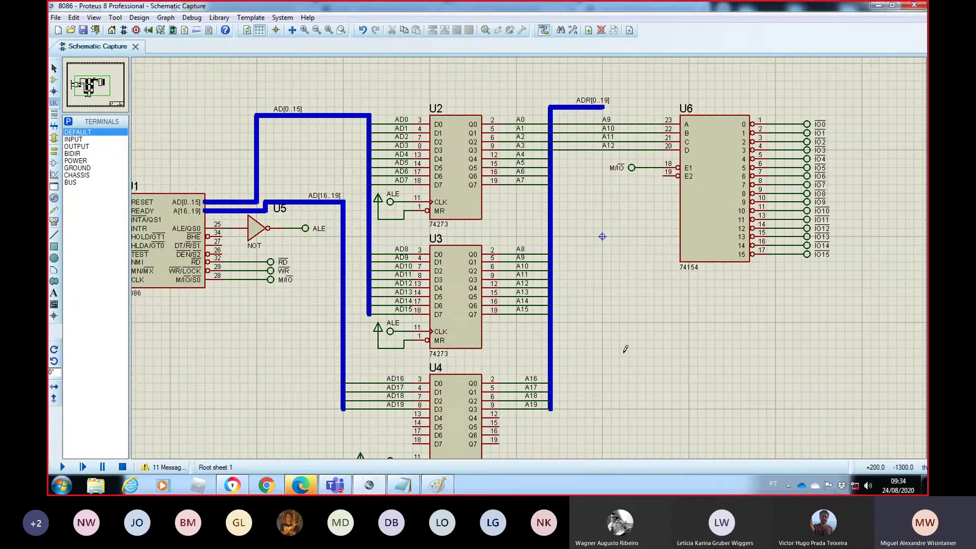
{"action": "key", "text": "alt+Tab"}
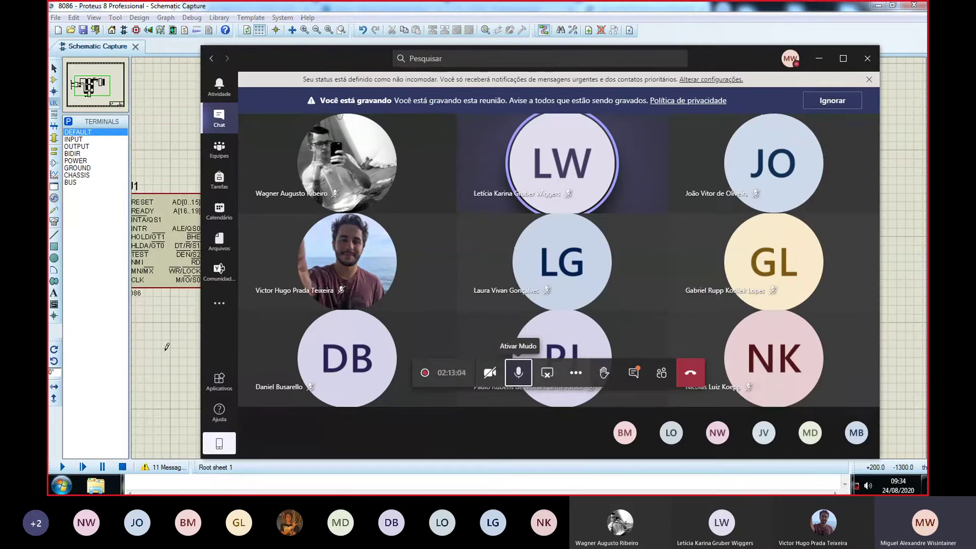
{"action": "key", "text": "alt+Tab"}
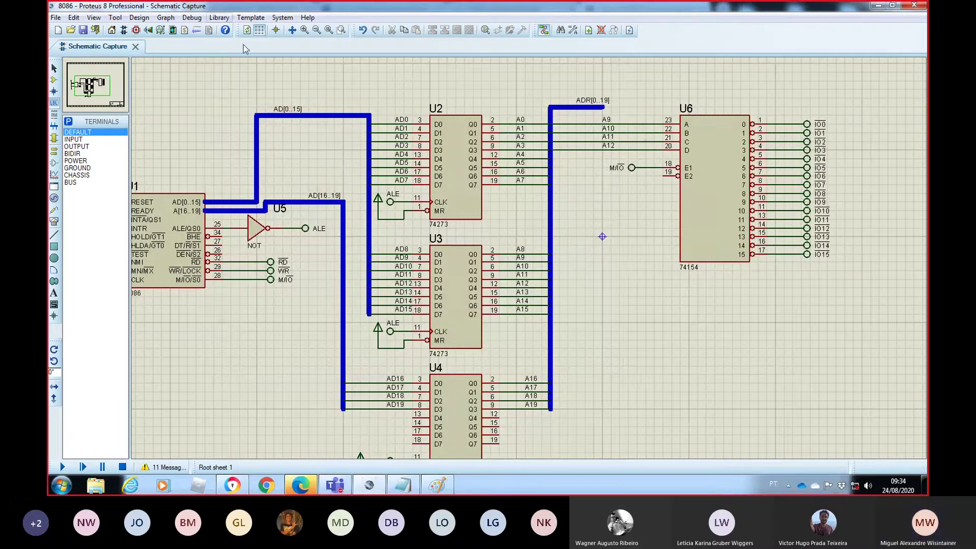
- Switch to Notepad and examine how the port address in OUT 0000H,AL maps onto address bits A15 to A0
{"action": "left_click", "coordinate": [402, 482]}
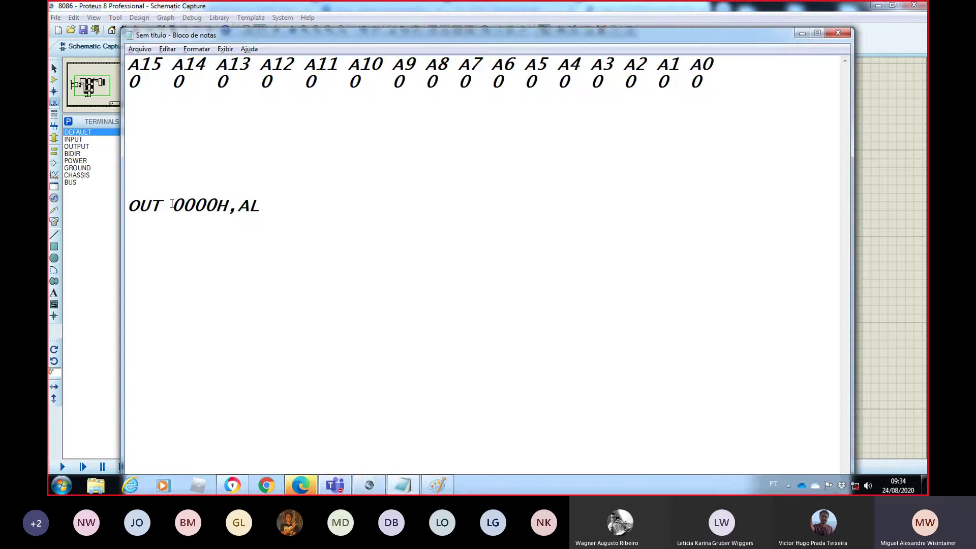
{"action": "left_click_drag", "start_coordinate": [172, 205], "coordinate": [213, 204]}
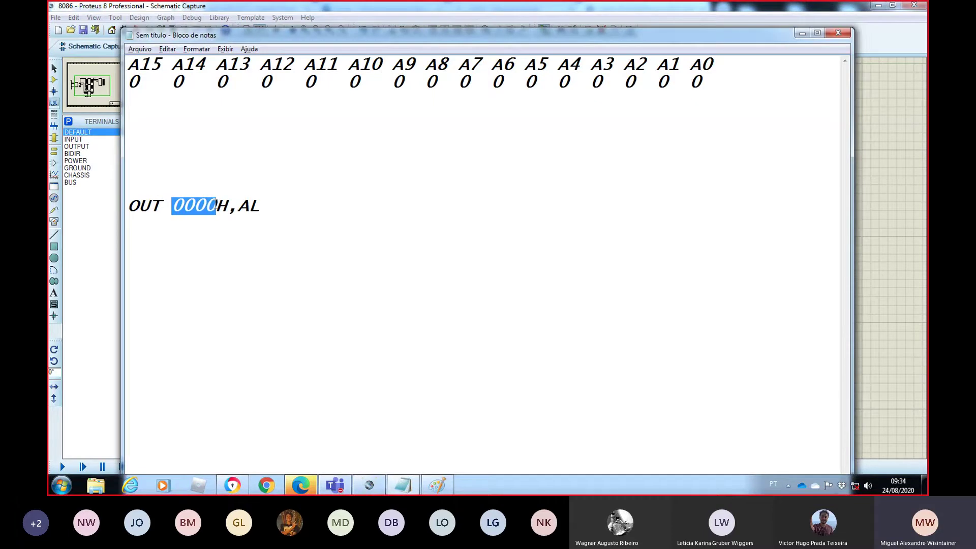
{"action": "left_click", "coordinate": [273, 207]}
{"action": "left_click_drag", "start_coordinate": [128, 205], "coordinate": [273, 208]}
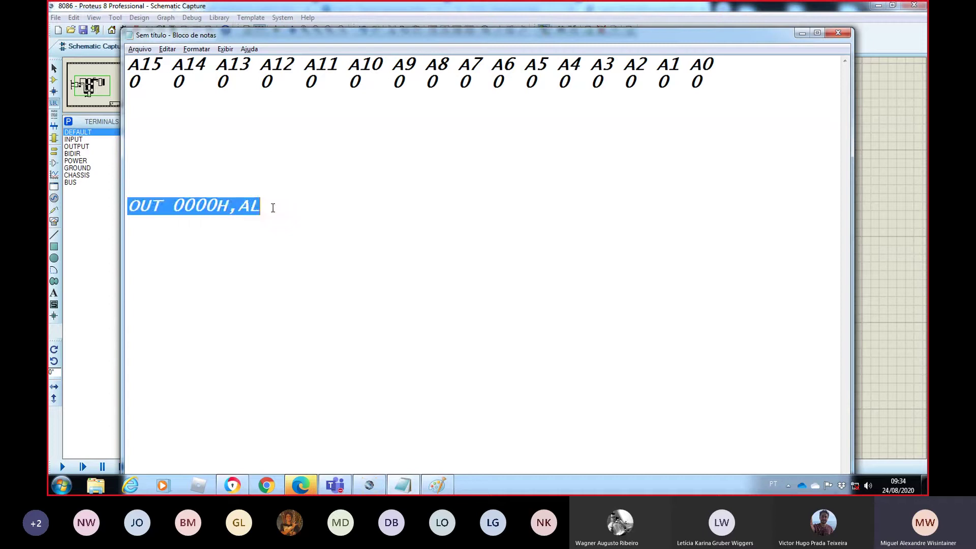
{"action": "left_click", "coordinate": [283, 116]}
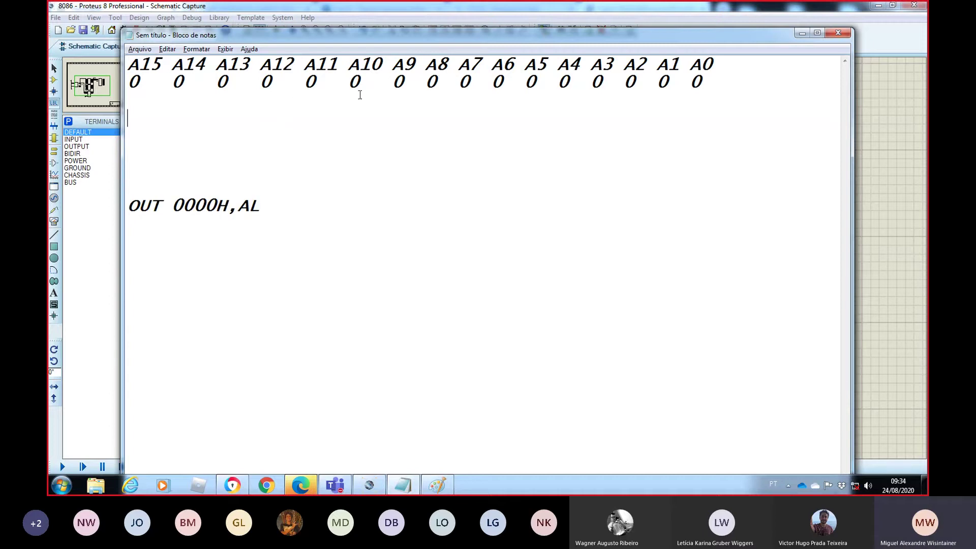
{"action": "left_click_drag", "start_coordinate": [437, 79], "coordinate": [380, 82]}
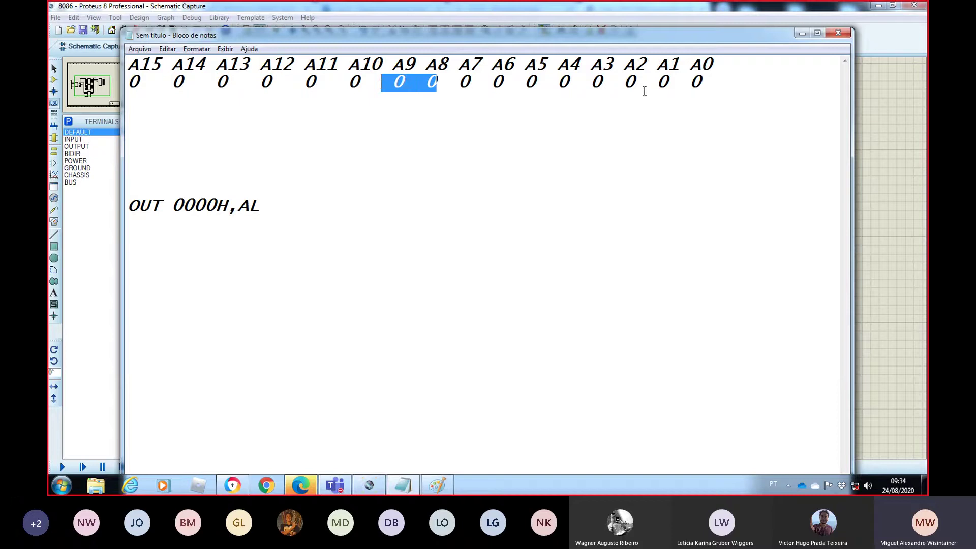
{"action": "left_click", "coordinate": [590, 81]}
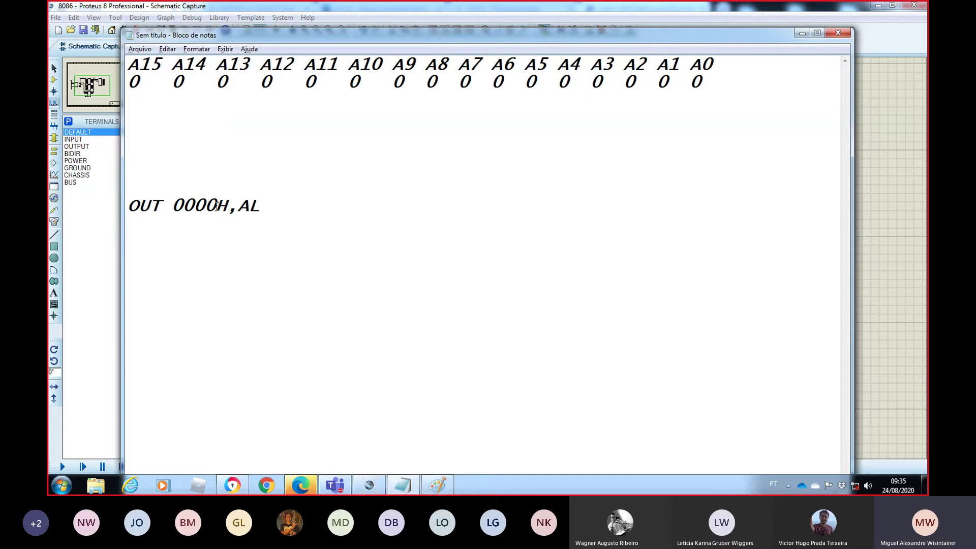
{"action": "left_click_drag", "start_coordinate": [216, 205], "coordinate": [210, 206]}
{"action": "left_click_drag", "start_coordinate": [700, 78], "coordinate": [137, 83]}
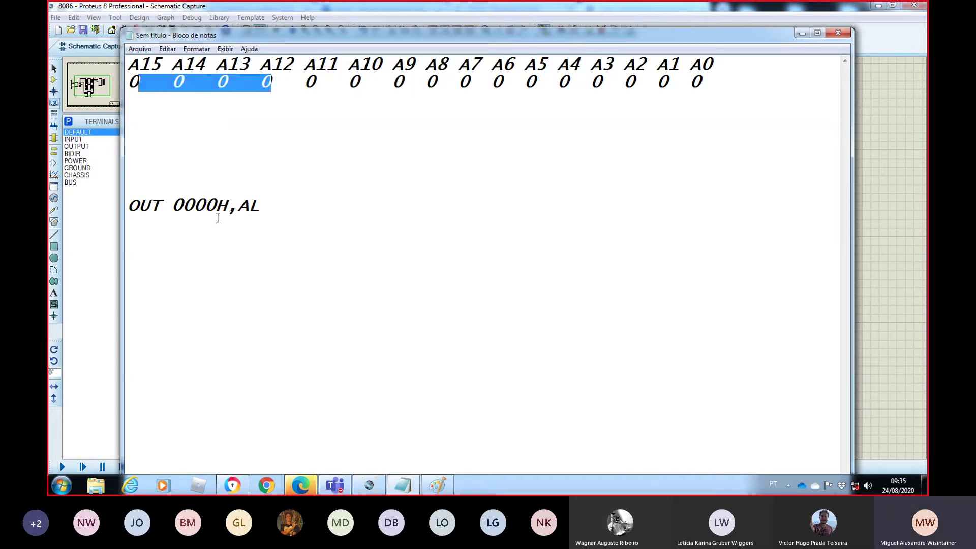
{"action": "left_click", "coordinate": [438, 158]}
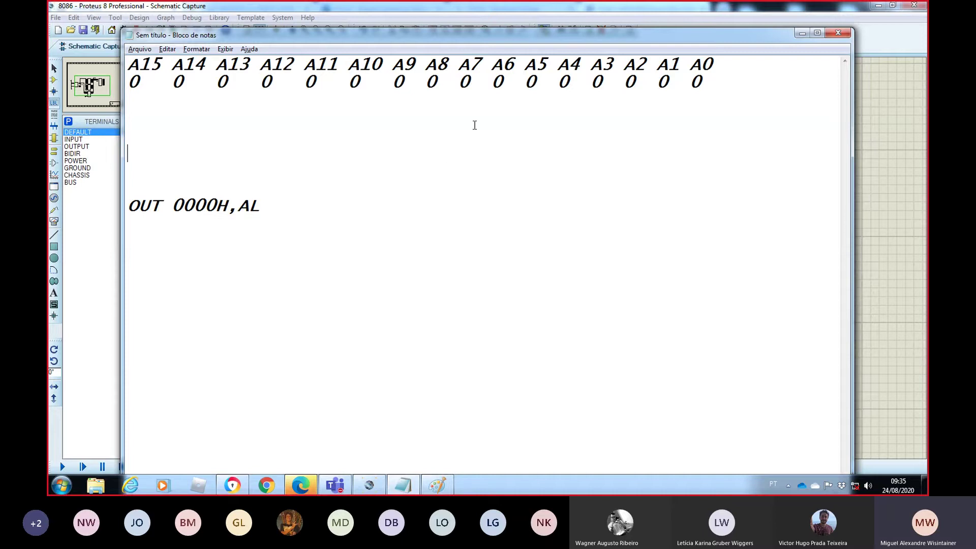
- Compare bits A12 to A9 of the address row with the inputs and outputs of decoder U6 in Proteus
{"action": "left_click_drag", "start_coordinate": [415, 80], "coordinate": [257, 81]}
{"action": "key", "text": "alt+Tab"}
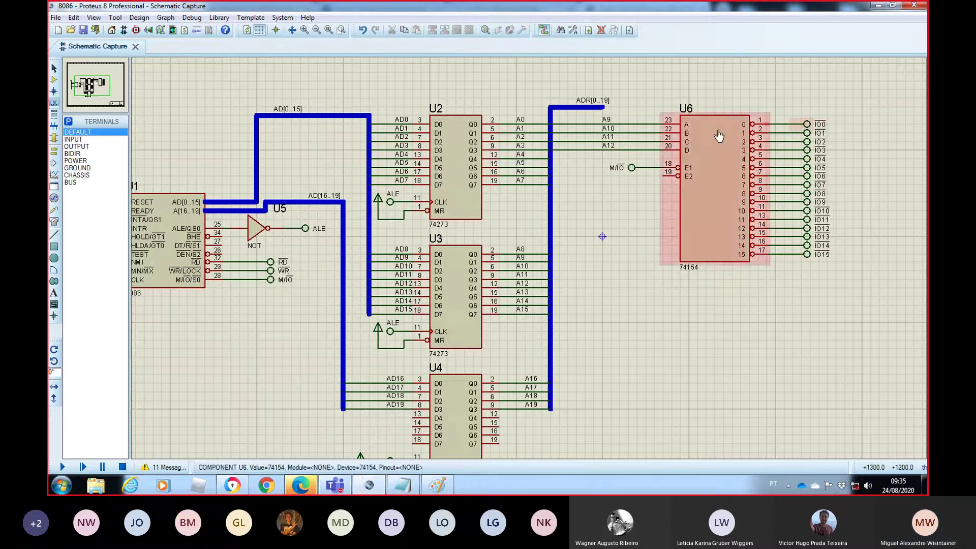
{"action": "scroll", "coordinate": [718, 136], "scroll_direction": "up", "scroll_amount": 1}
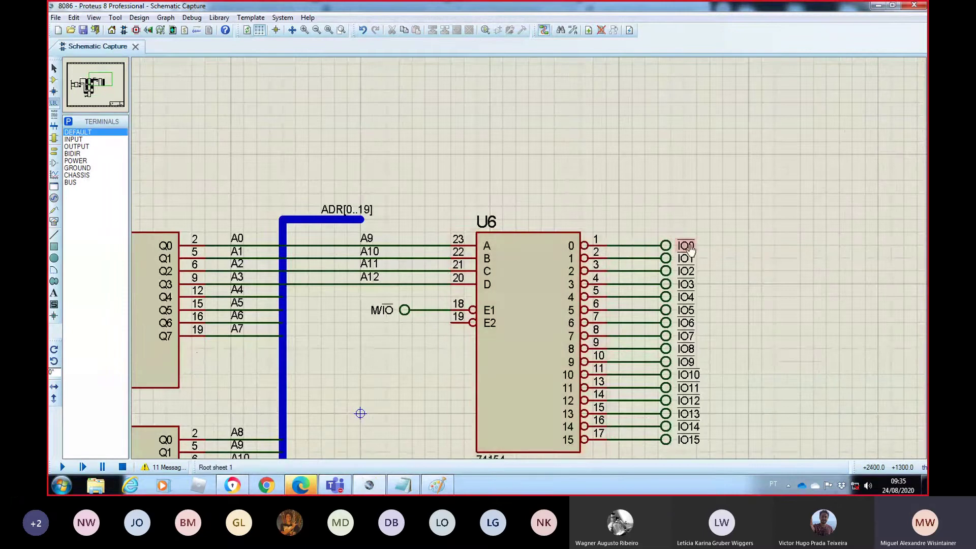
- Return to Notepad and reduce the font size of the text to make room beside the address table
{"action": "key", "text": "alt+Tab"}
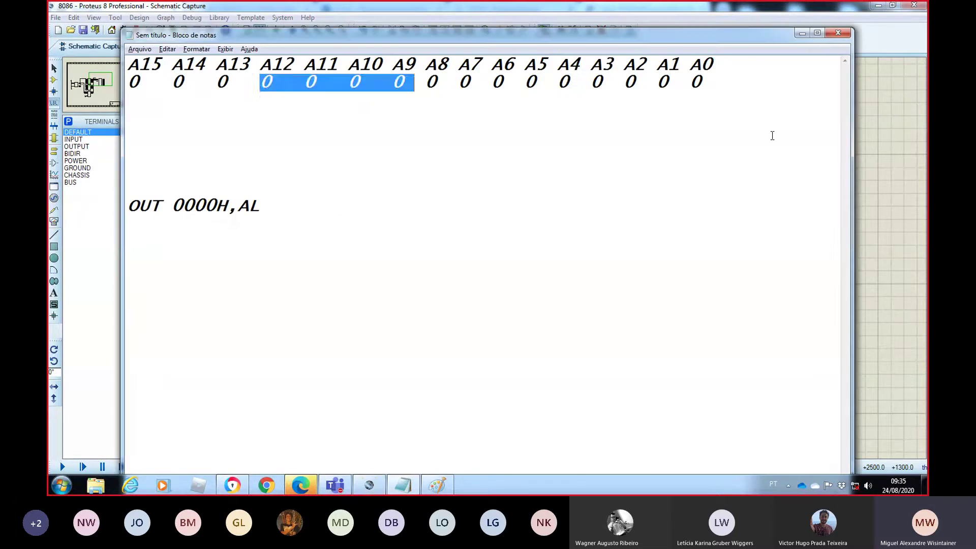
{"action": "left_click", "coordinate": [745, 83]}
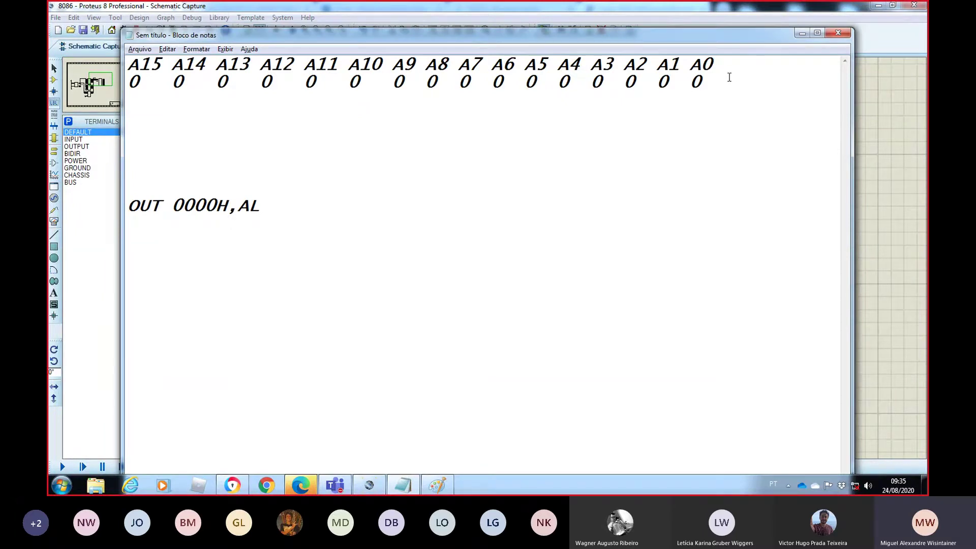
{"action": "left_click_drag", "start_coordinate": [728, 77], "coordinate": [128, 67]}
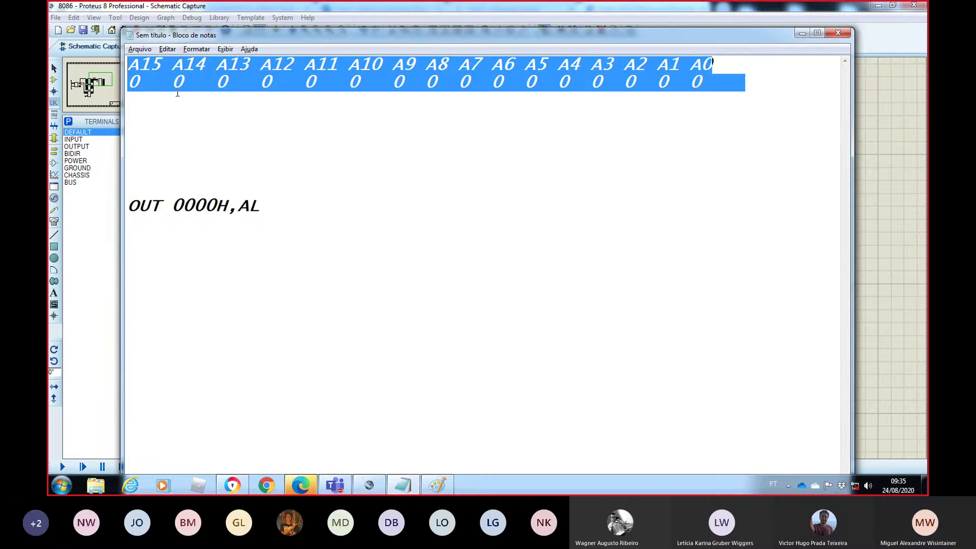
{"action": "left_click", "coordinate": [196, 48]}
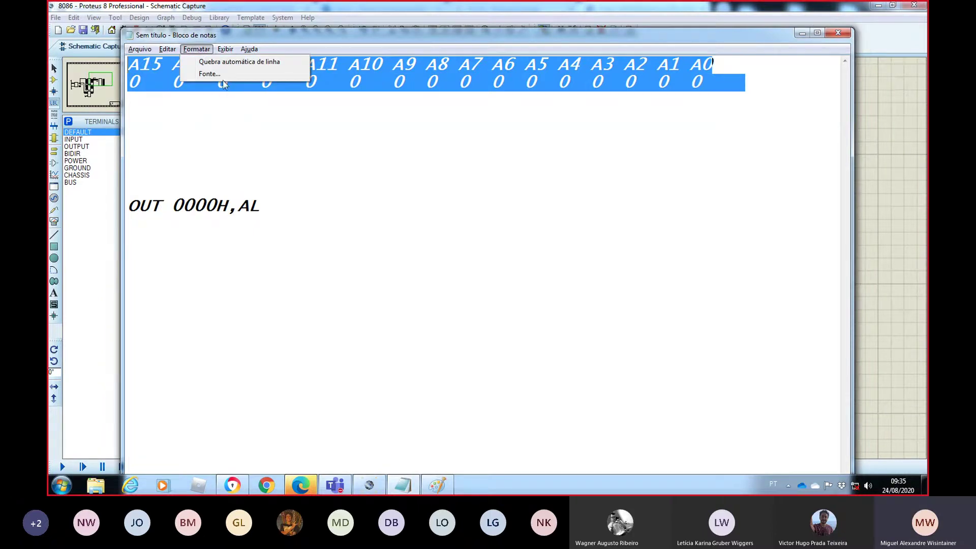
{"action": "left_click", "coordinate": [222, 73]}
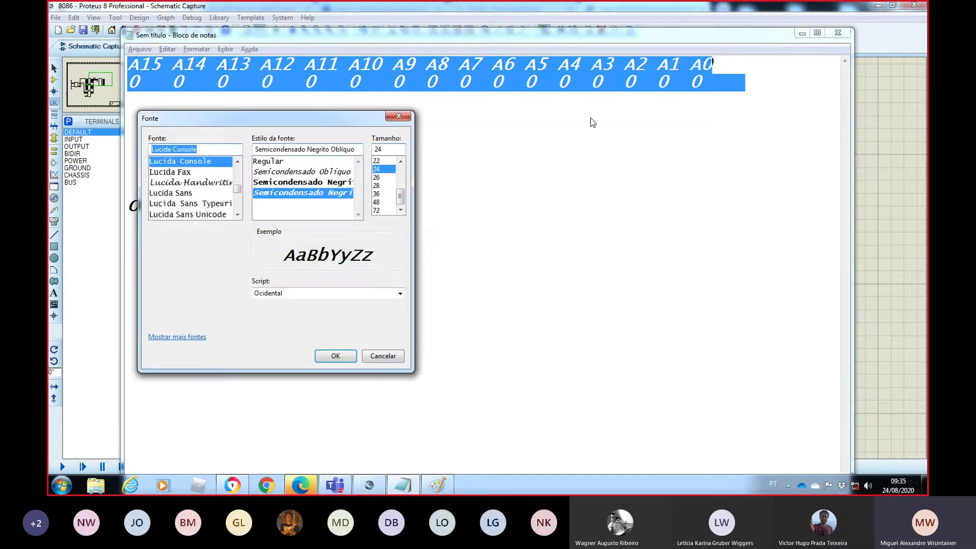
{"action": "left_click", "coordinate": [401, 161]}
{"action": "left_click", "coordinate": [379, 160]}
{"action": "left_click", "coordinate": [336, 358]}
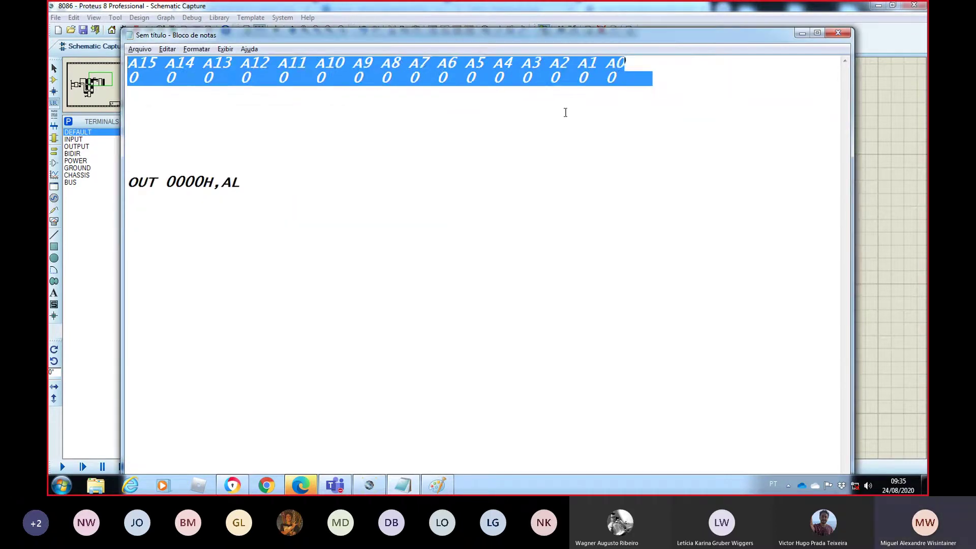
- Annotate the all-zero address row with "0000H = IO0" and start a new row below it
{"action": "left_click", "coordinate": [787, 79]}
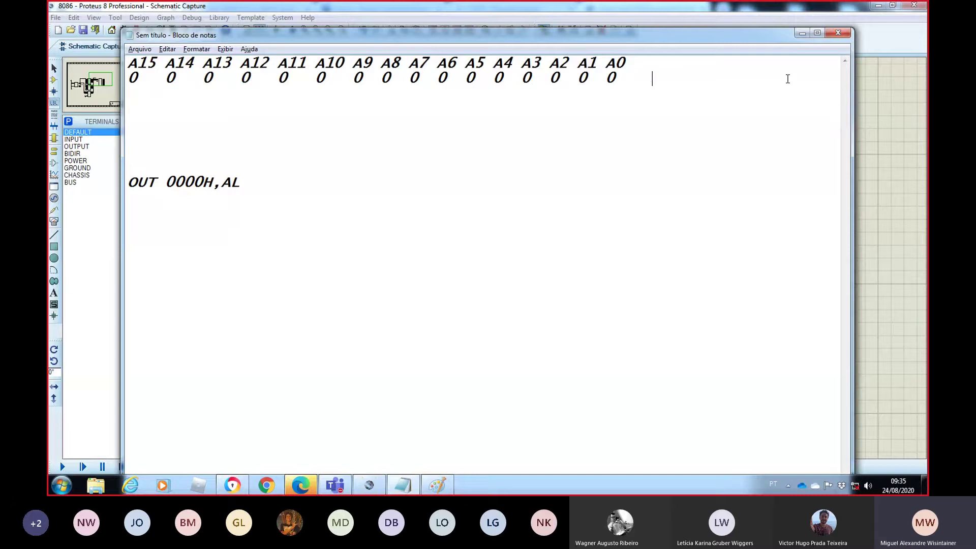
{"action": "type", "text": "0000"}
{"action": "type", "text": "H"}
{"action": "type", "text": "= II"}
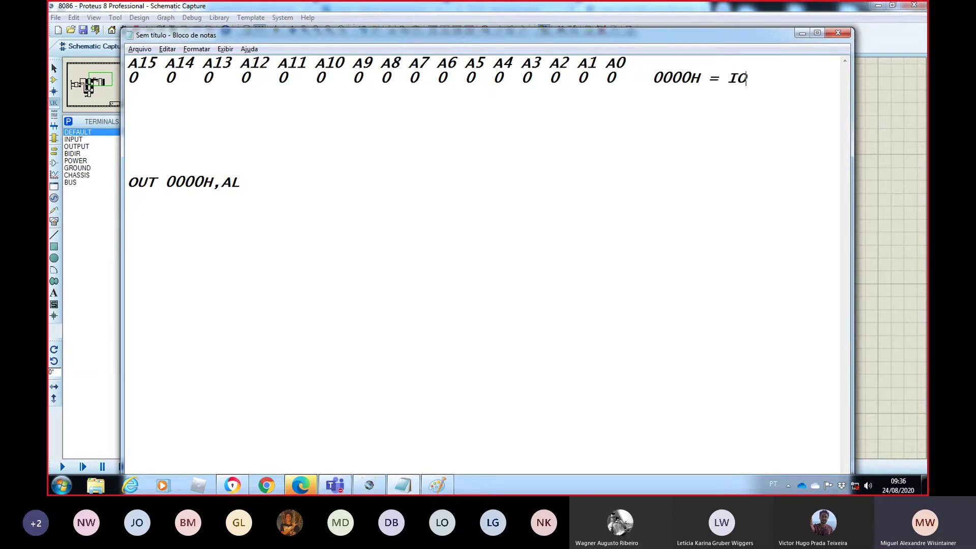
{"action": "type", "text": "0"}
{"action": "key", "text": "Return"}
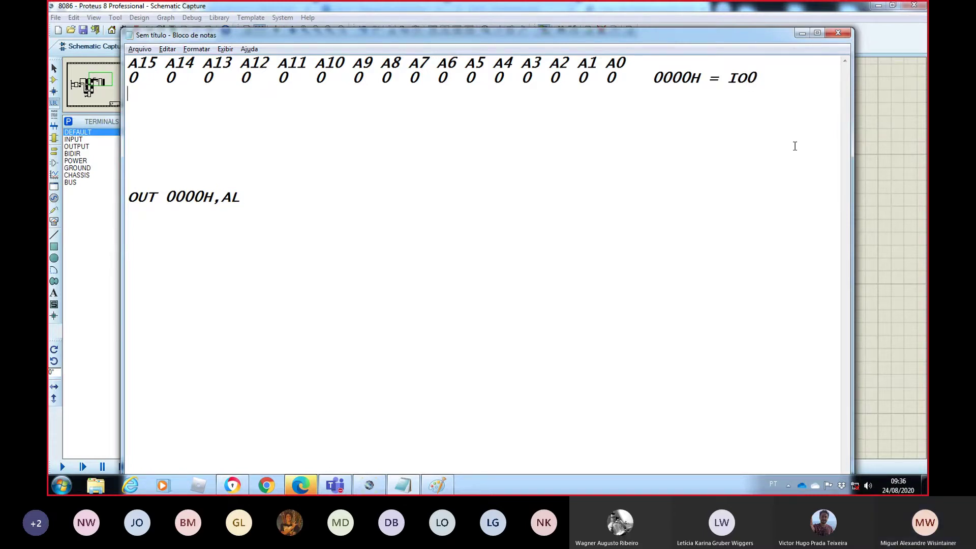
- Check U6's address inputs in Proteus and fill the second address row in Notepad with A15 to A10 as 0 and A9 as 1
{"action": "key", "text": "alt+Tab"}
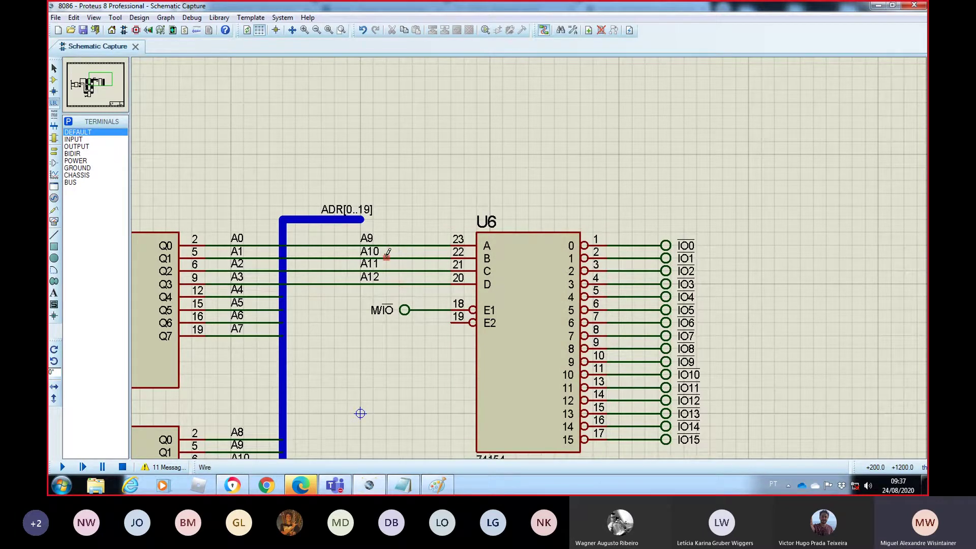
{"action": "key", "text": "alt+Tab"}
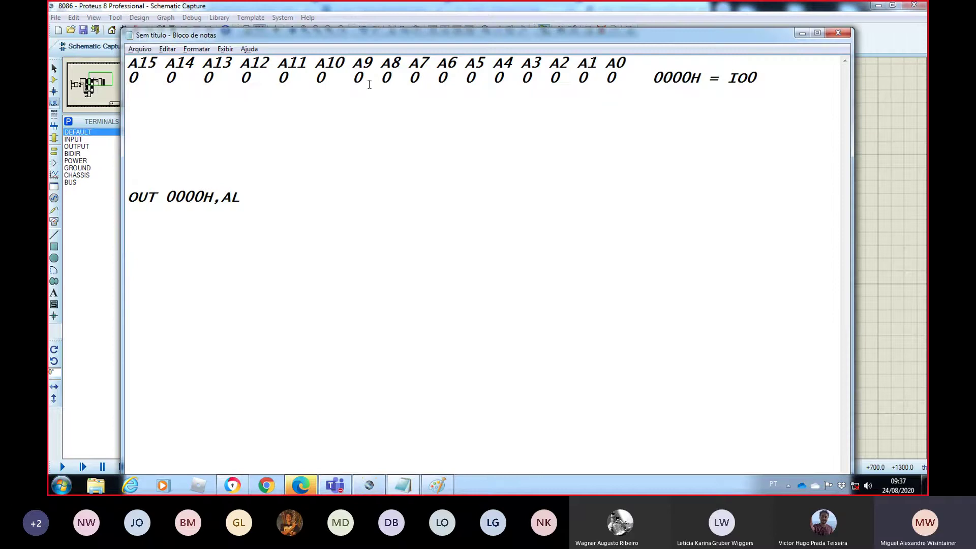
{"action": "type", "text": "0 0"}
{"action": "key", "text": "BackSpace"}
{"action": "key", "text": "BackSpace"}
{"action": "type", "text": "0  "}
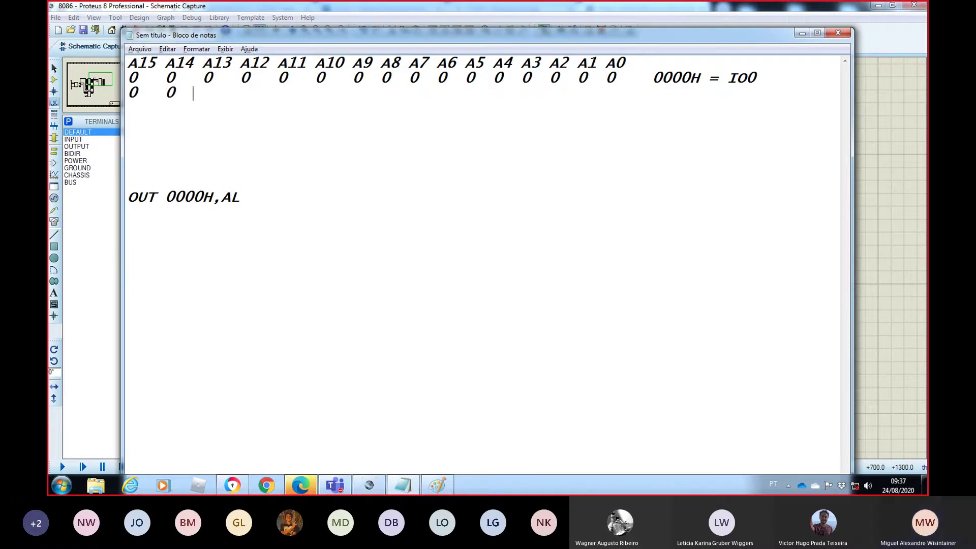
{"action": "type", "text": " 0   0"}
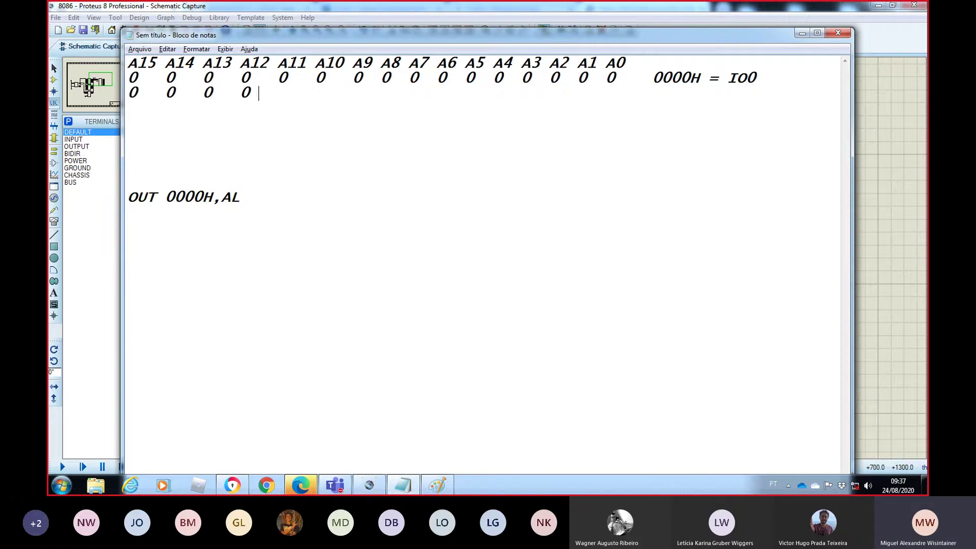
{"action": "key", "text": "BackSpace"}
{"action": "type", "text": "0"}
{"action": "type", "text": "0   1"}
- Compare bits A12 to A9 of the second Notepad row with the inputs and output IO1 of decoder U6 in Proteus
{"action": "key", "text": "alt+Tab"}
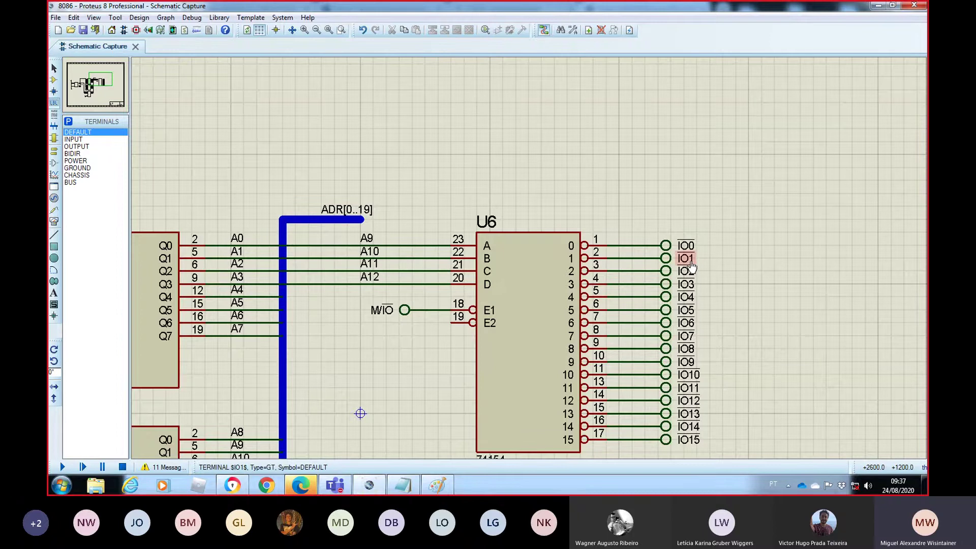
{"action": "key", "text": "alt+Tab"}
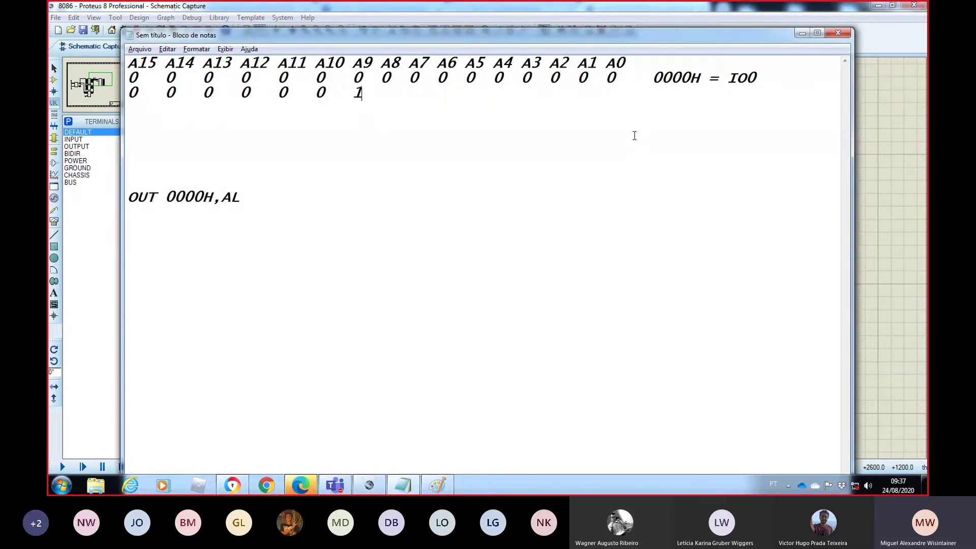
{"action": "left_click_drag", "start_coordinate": [363, 93], "coordinate": [244, 92]}
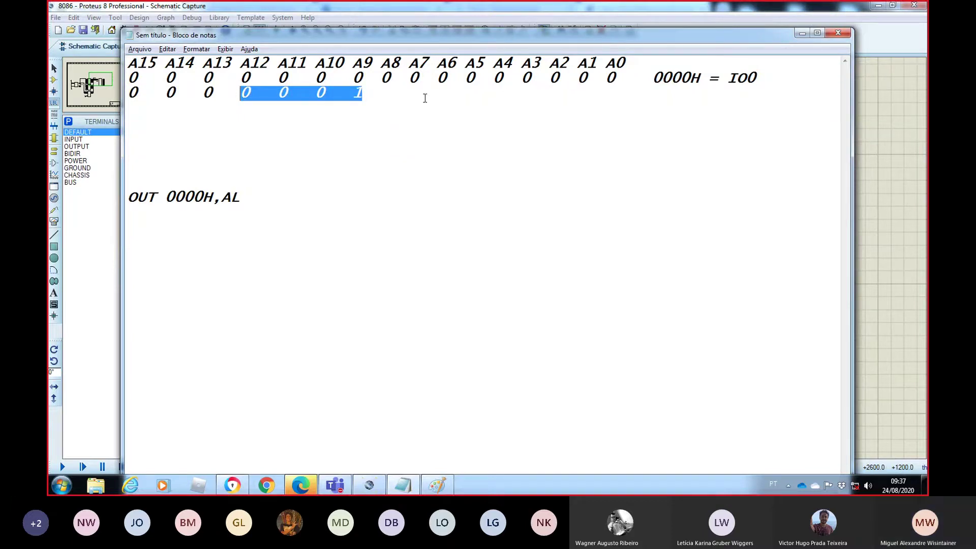
{"action": "key", "text": "alt+Tab"}
{"action": "key", "text": "alt+Tab"}
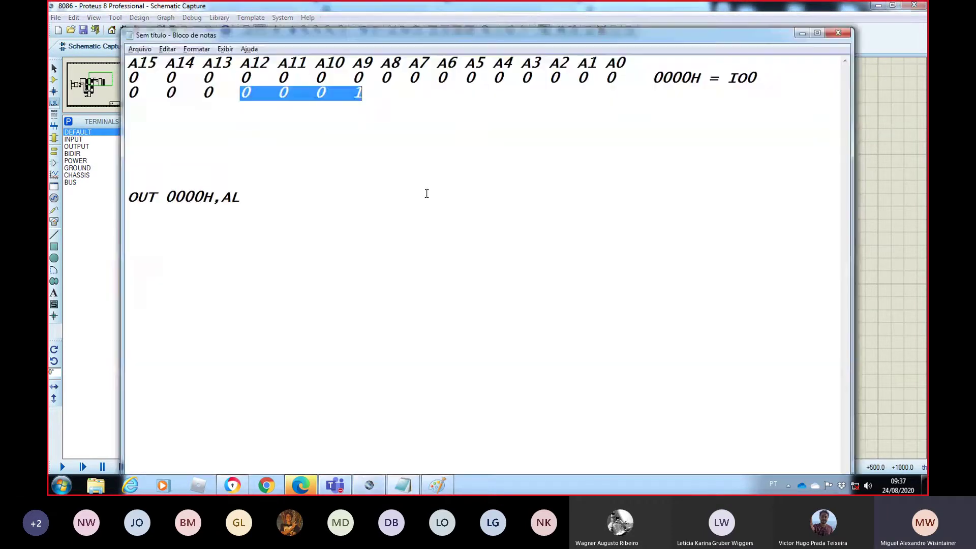
- Complete the second address row by entering 0 under each bit from A8 to A0
{"action": "left_click", "coordinate": [371, 87]}
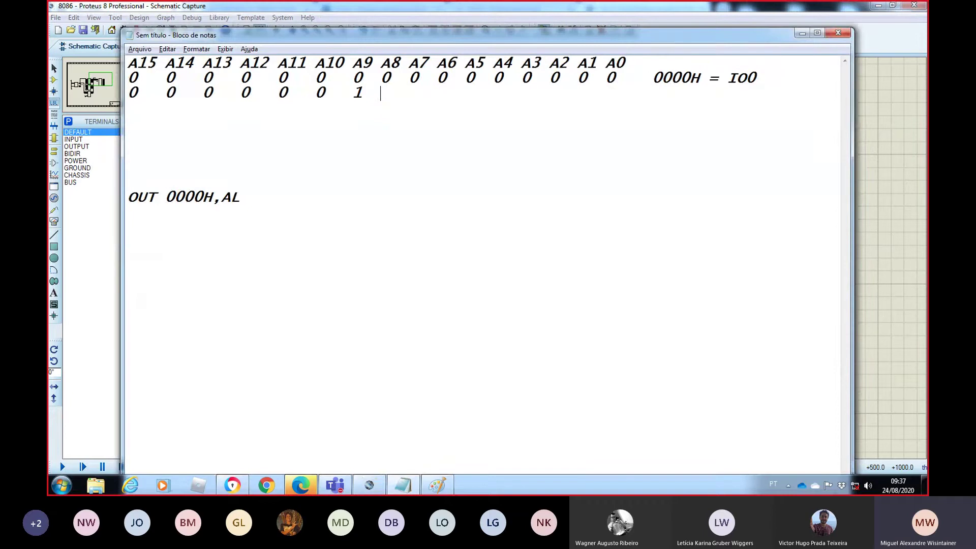
{"action": "type", "text": "0  0   0"}
{"action": "key", "text": "BackSpace"}
{"action": "type", "text": "0"}
{"action": "key", "text": "BackSpace"}
{"action": "key", "text": "BackSpace"}
{"action": "type", "text": "0  "}
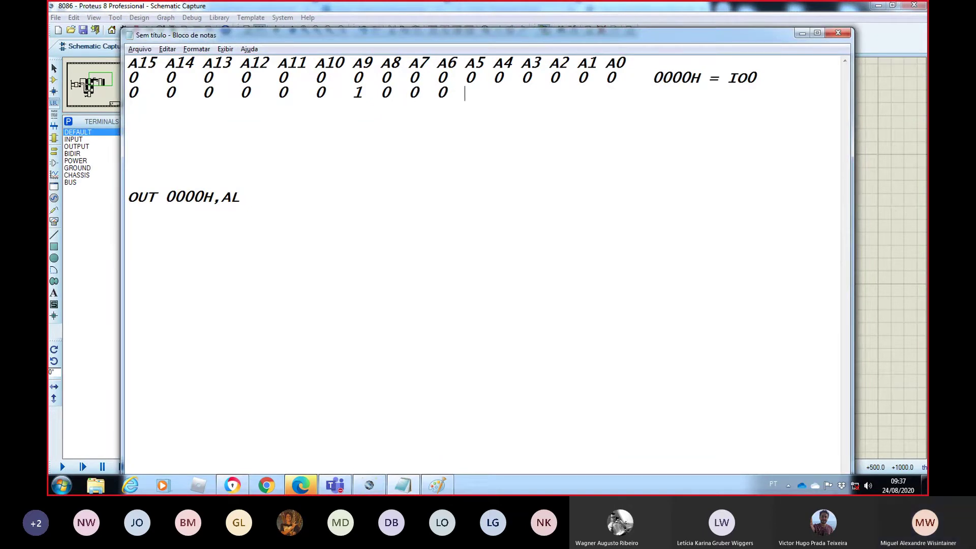
{"action": "type", "text": "0  0  0  0  0  0"}
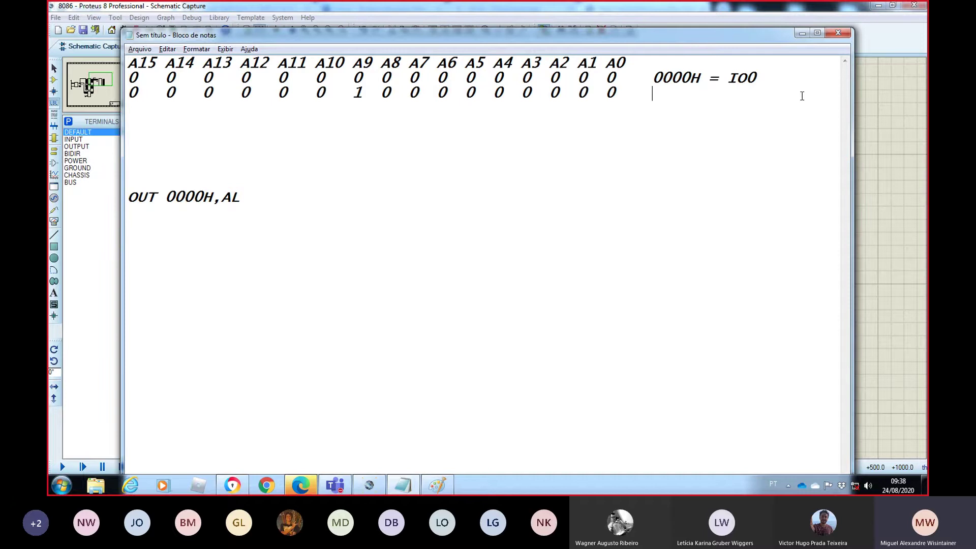
- Check U6's inputs in Proteus and write the hexadecimal digit 0 for bits A3 to A0 below the address table in Notepad
{"action": "key", "text": "alt+Tab"}
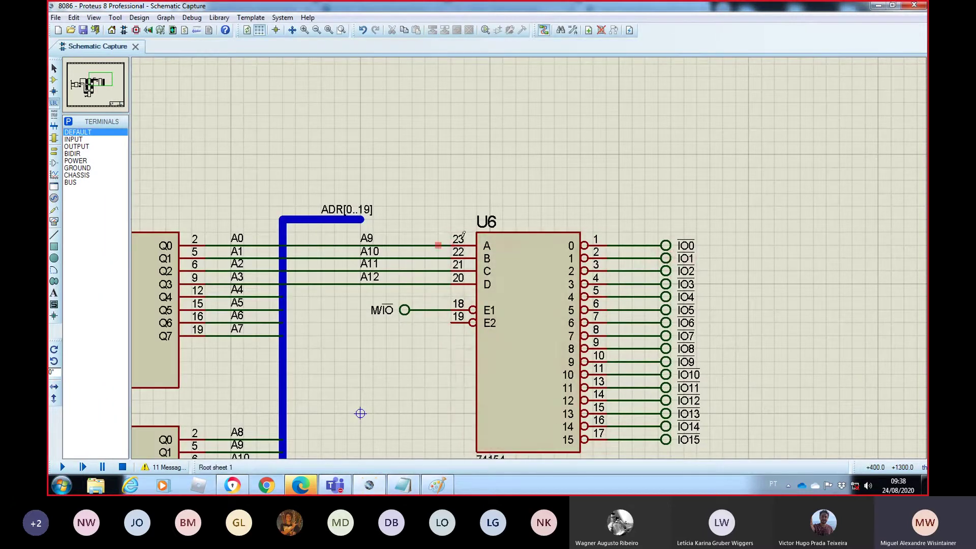
{"action": "key", "text": "alt+Tab"}
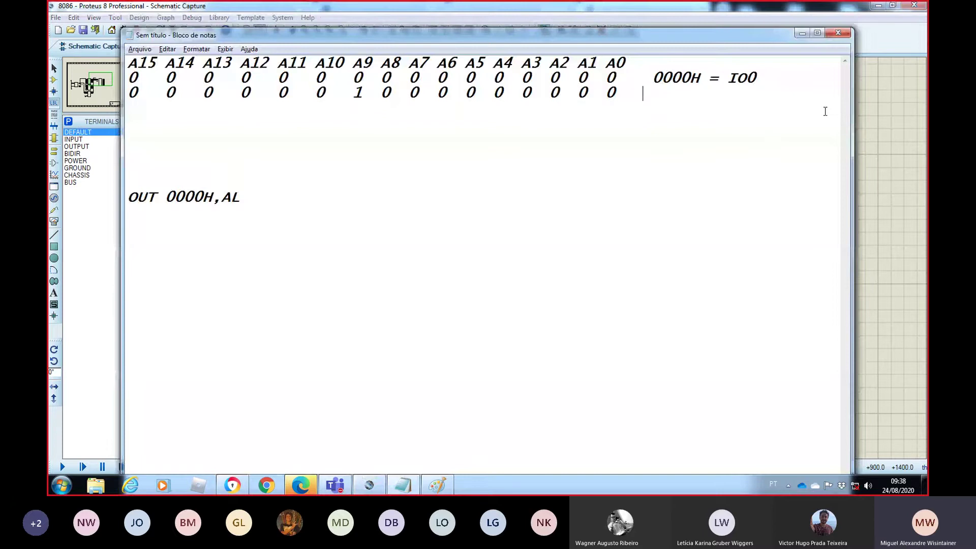
{"action": "key", "text": "shift+Left"}
{"action": "key", "text": "shift+Left"}
{"action": "key", "text": "shift+Left"}
{"action": "key", "text": "shift+Left"}
{"action": "key", "text": "shift+Left"}
{"action": "key", "text": "shift+Left"}
{"action": "key", "text": "shift+Left"}
{"action": "key", "text": "shift+Left"}
{"action": "key", "text": "shift+Left"}
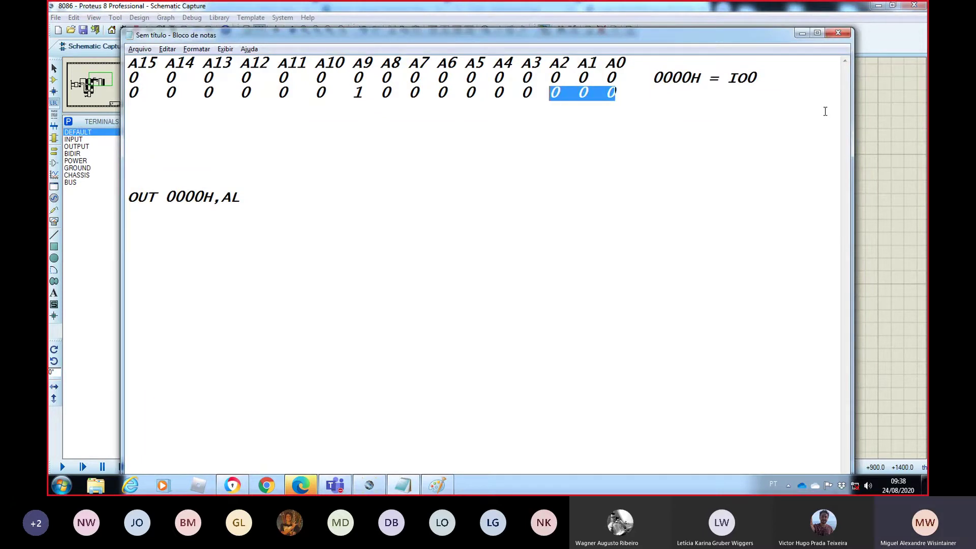
{"action": "key", "text": "shift+Left"}
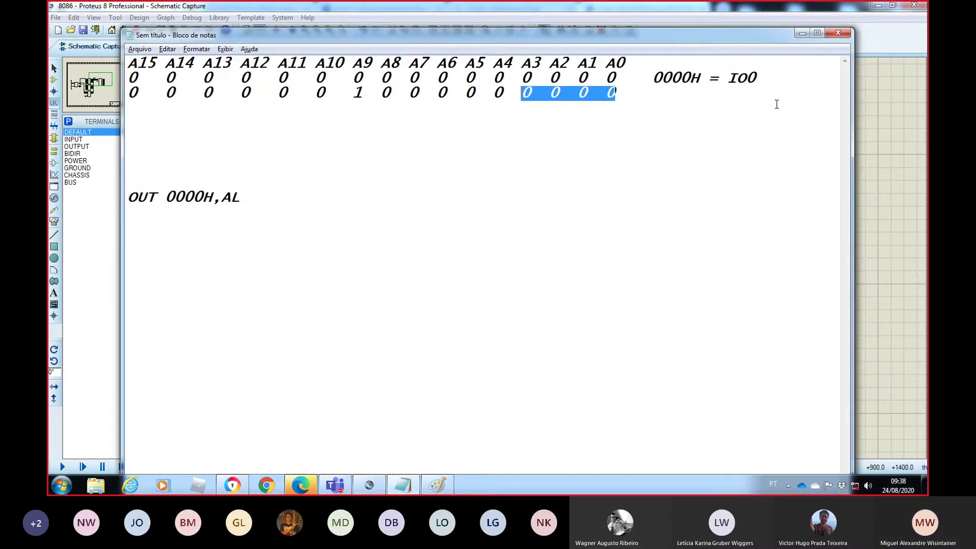
{"action": "left_click", "coordinate": [256, 137]}
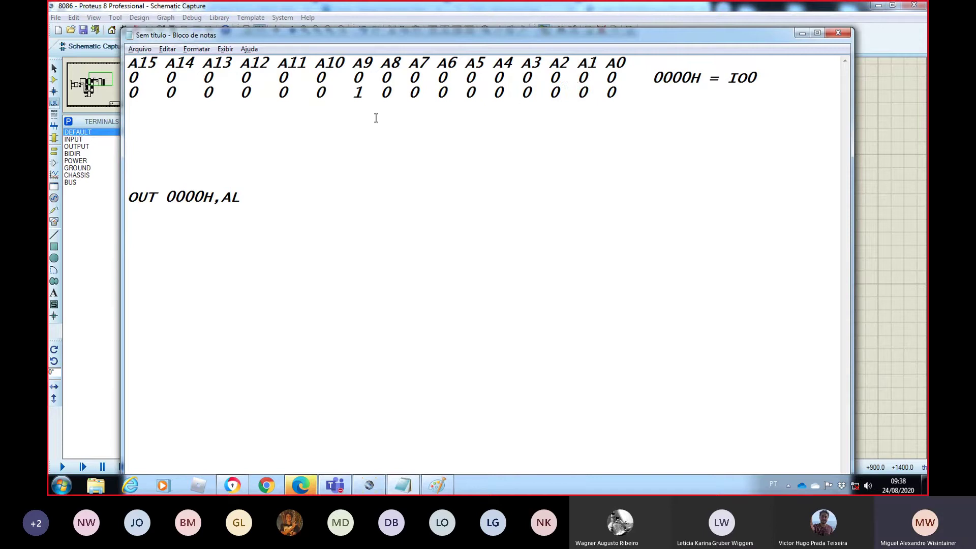
{"action": "type", "text": "0"}
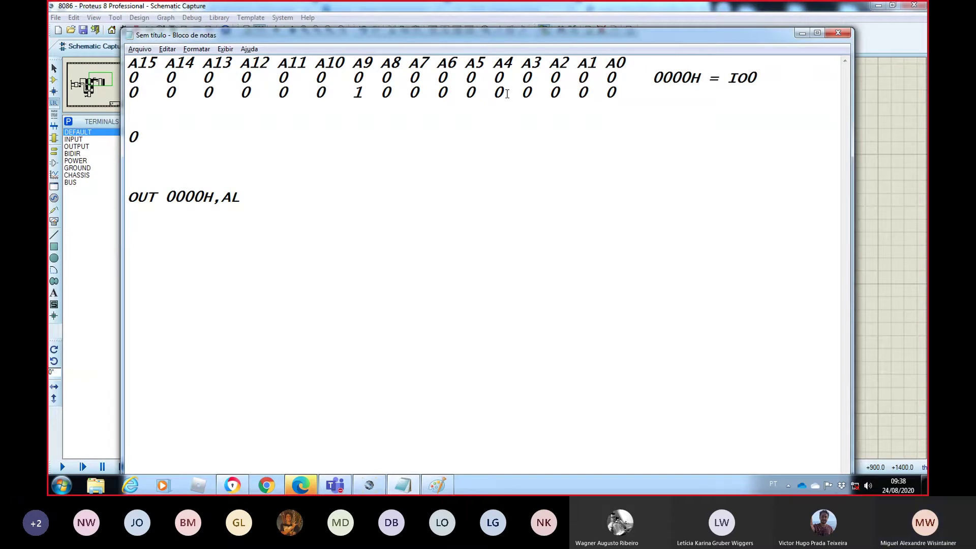
- Convert bits A7 to A4 of the second row and add their hexadecimal digit 0 to the line below
{"action": "left_click_drag", "start_coordinate": [507, 94], "coordinate": [409, 94]}
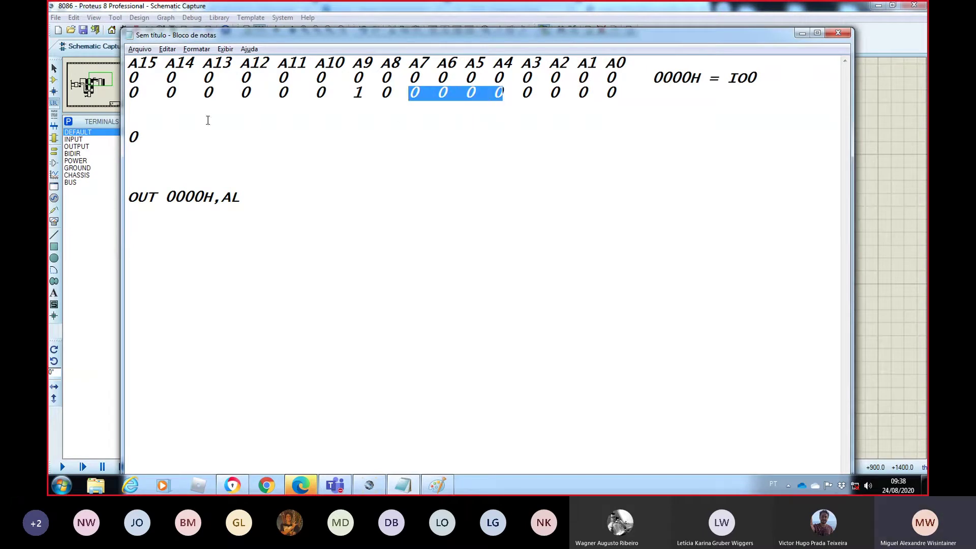
{"action": "left_click", "coordinate": [137, 137]}
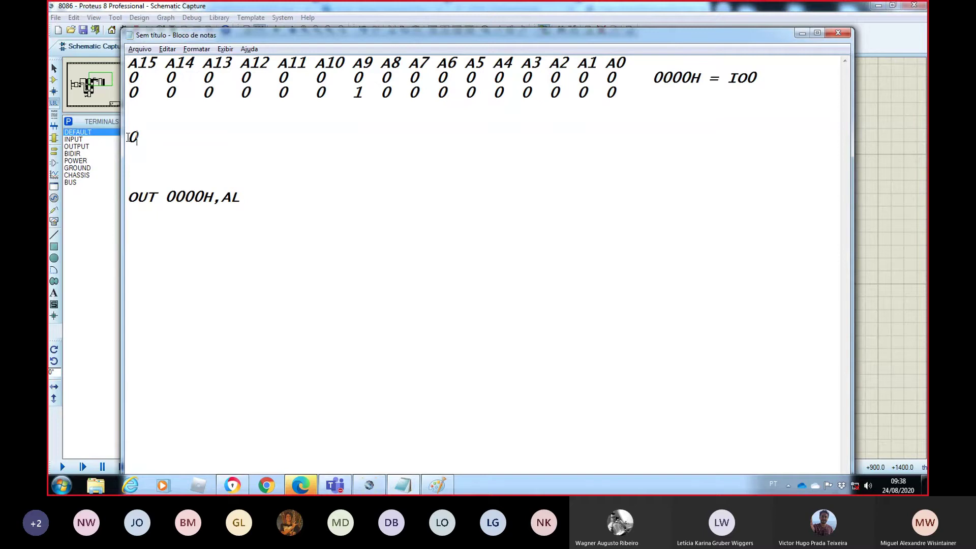
{"action": "type", "text": "0"}
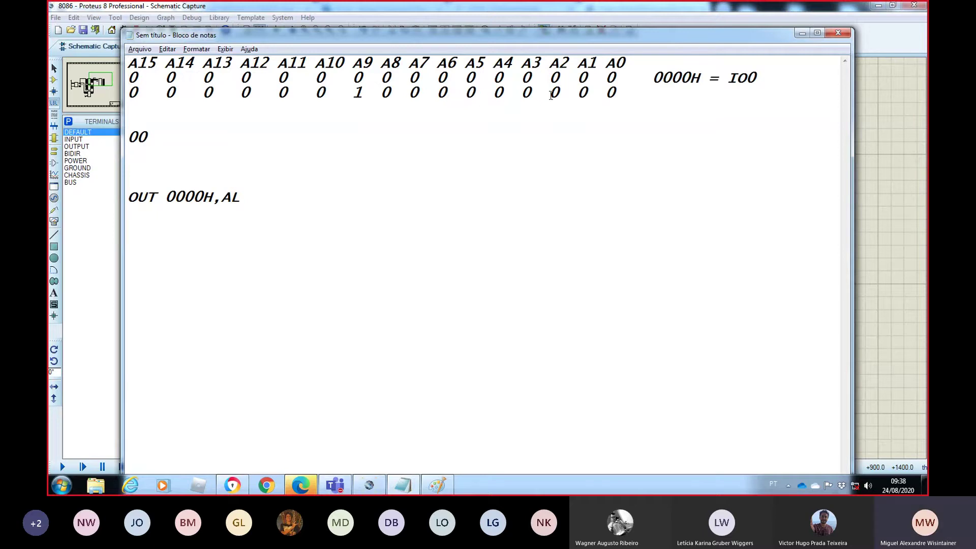
- Re-examine how the bits of the second address row divide into groups of four, starting from A0
{"action": "left_click_drag", "start_coordinate": [618, 92], "coordinate": [385, 92]}
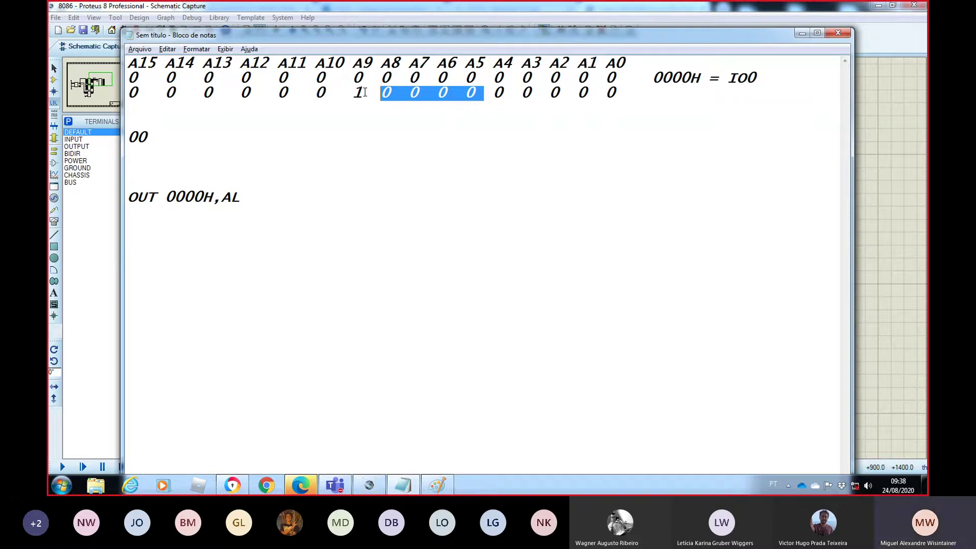
{"action": "left_click_drag", "start_coordinate": [364, 92], "coordinate": [292, 92]}
{"action": "left_click", "coordinate": [450, 103]}
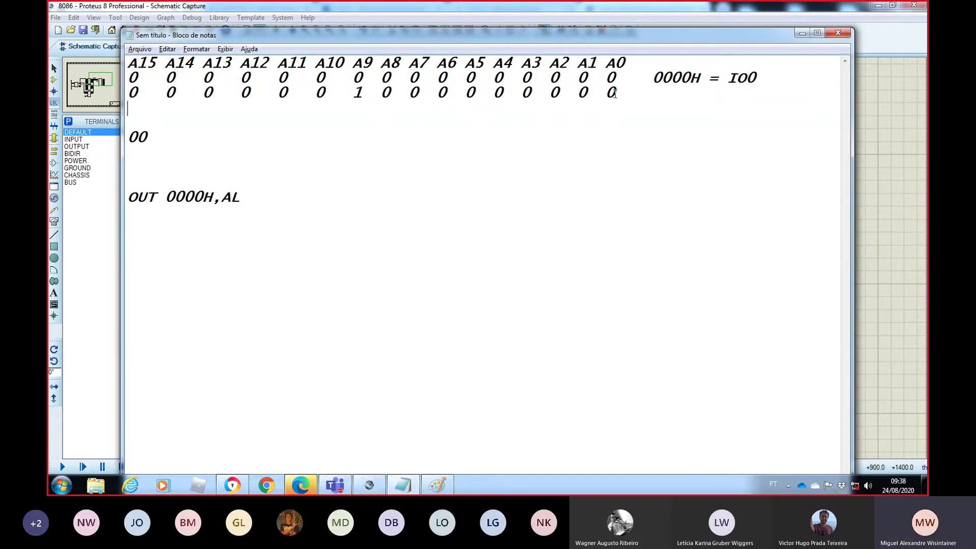
{"action": "left_click_drag", "start_coordinate": [614, 94], "coordinate": [513, 96]}
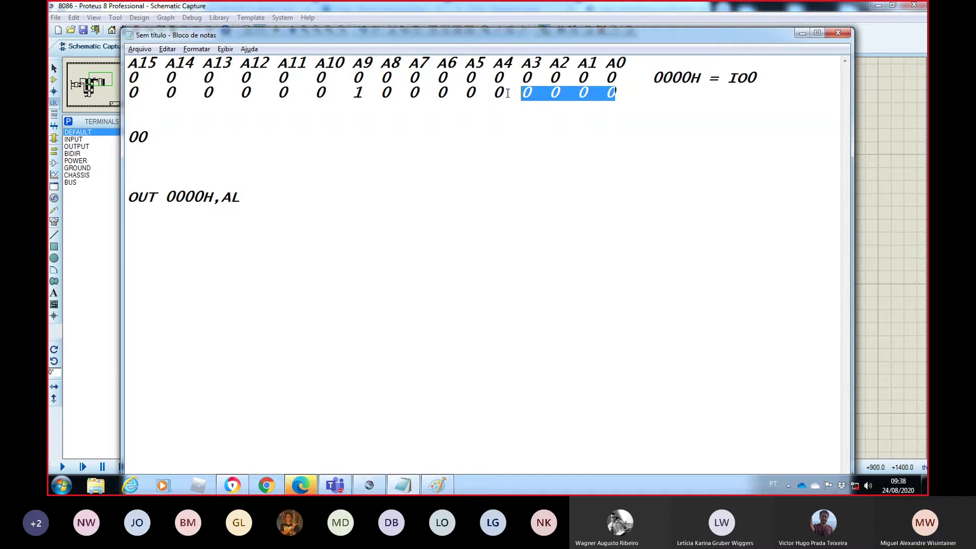
{"action": "left_click_drag", "start_coordinate": [615, 93], "coordinate": [525, 93]}
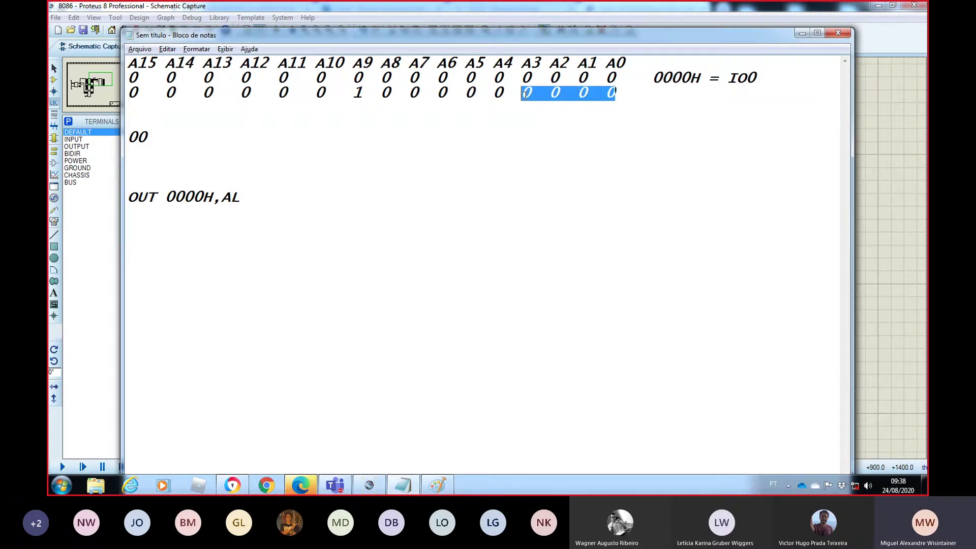
- Remove one 0 from the hexadecimal line and re-enter it as the leading digit for bits A7 to A4
{"action": "left_click", "coordinate": [140, 133]}
{"action": "key", "text": "BackSpace"}
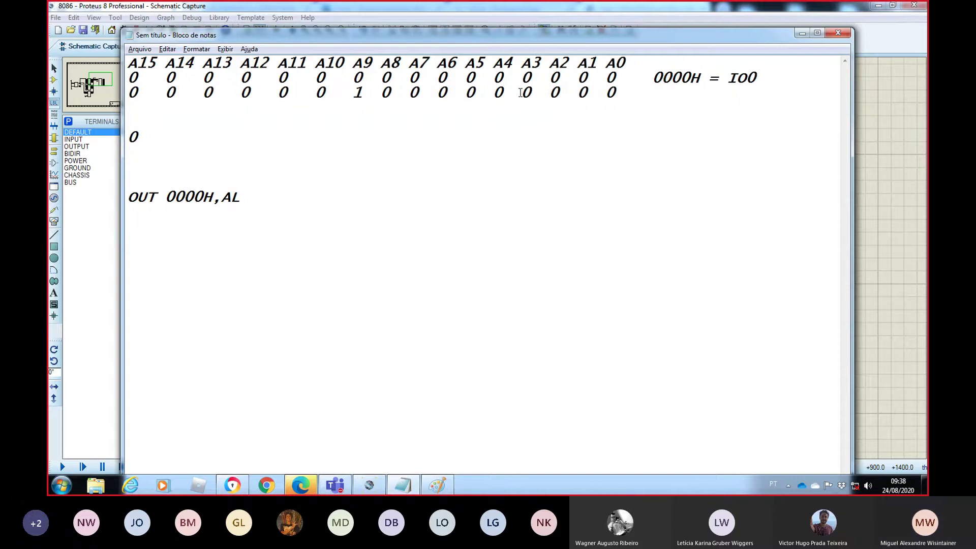
{"action": "left_click_drag", "start_coordinate": [502, 93], "coordinate": [412, 93]}
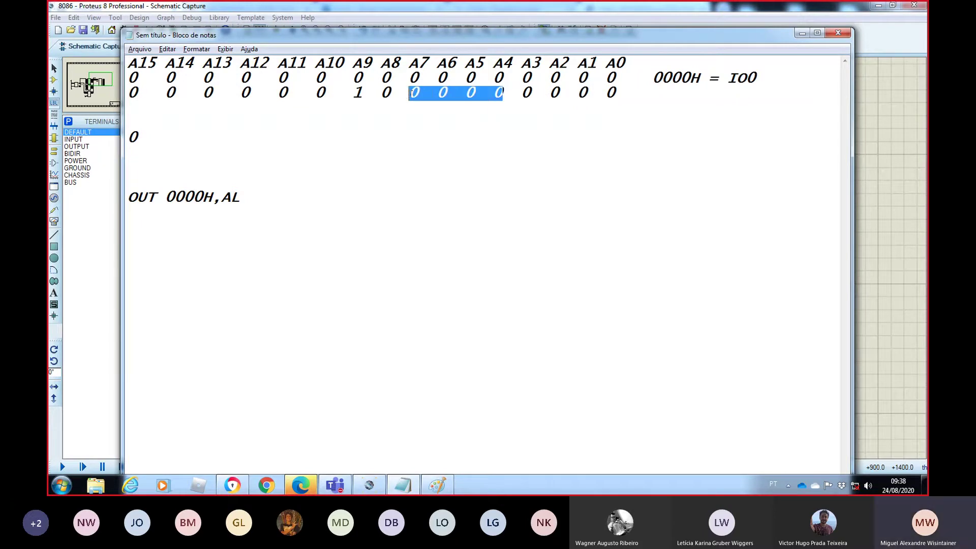
{"action": "left_click", "coordinate": [130, 138]}
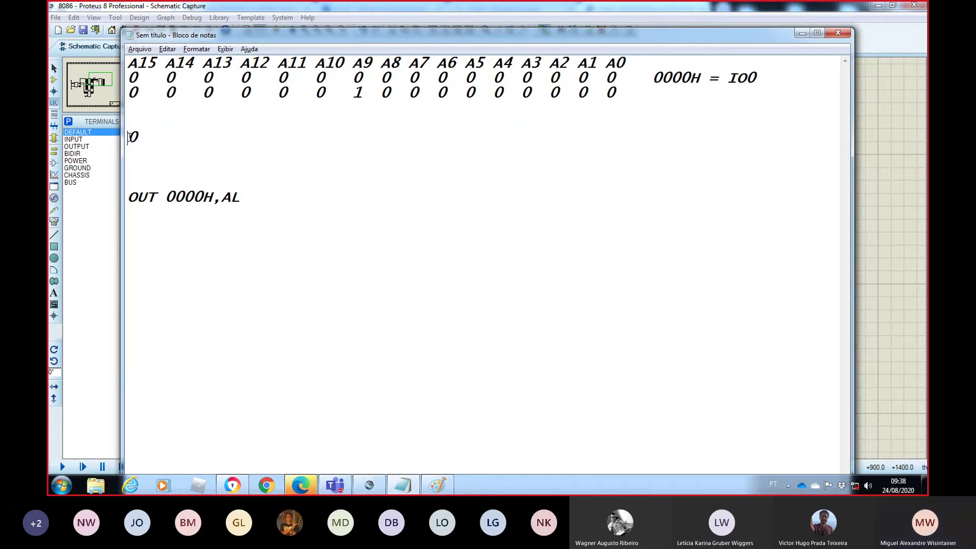
{"action": "type", "text": "0"}
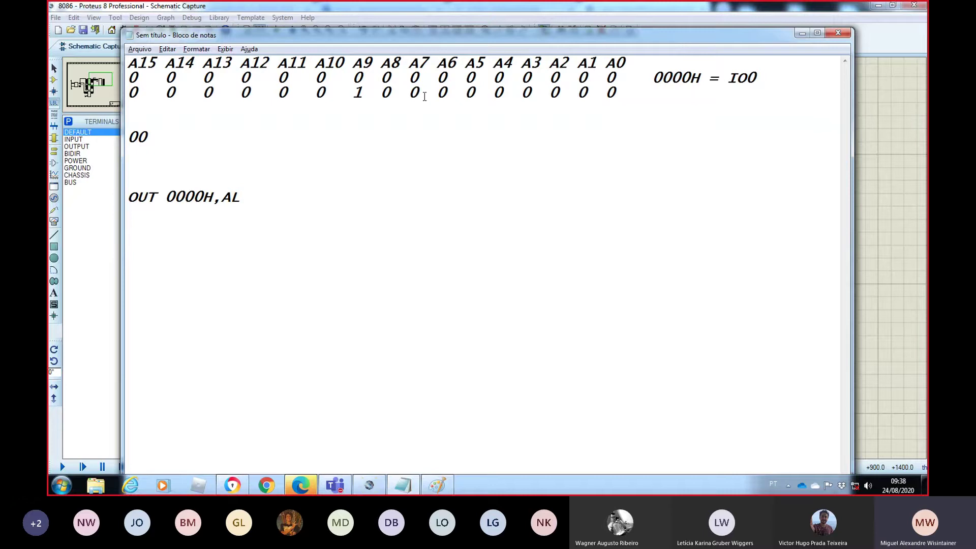
- Convert bits A11 to A8 of the second row and put their hexadecimal digit 2 in front of 00
{"action": "left_click_drag", "start_coordinate": [624, 93], "coordinate": [278, 94]}
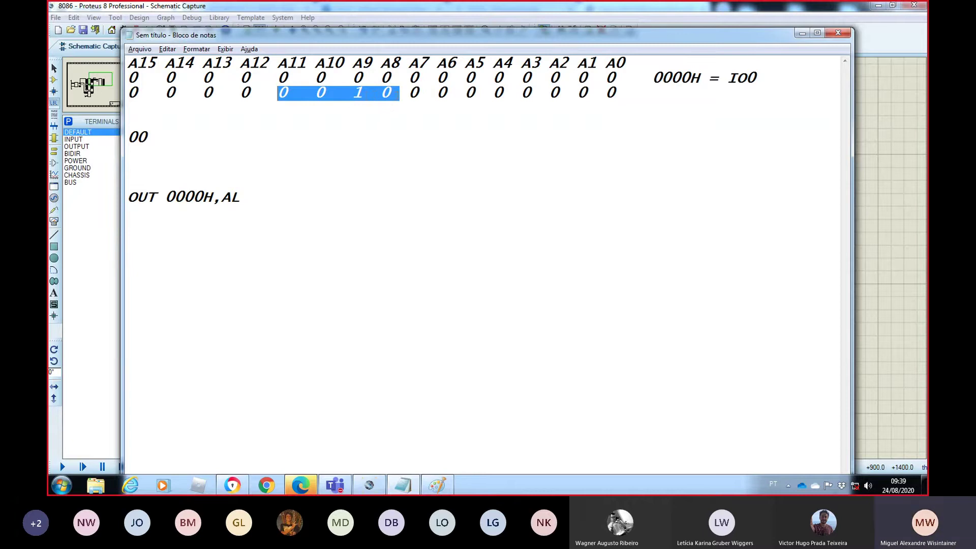
{"action": "left_click", "coordinate": [130, 137]}
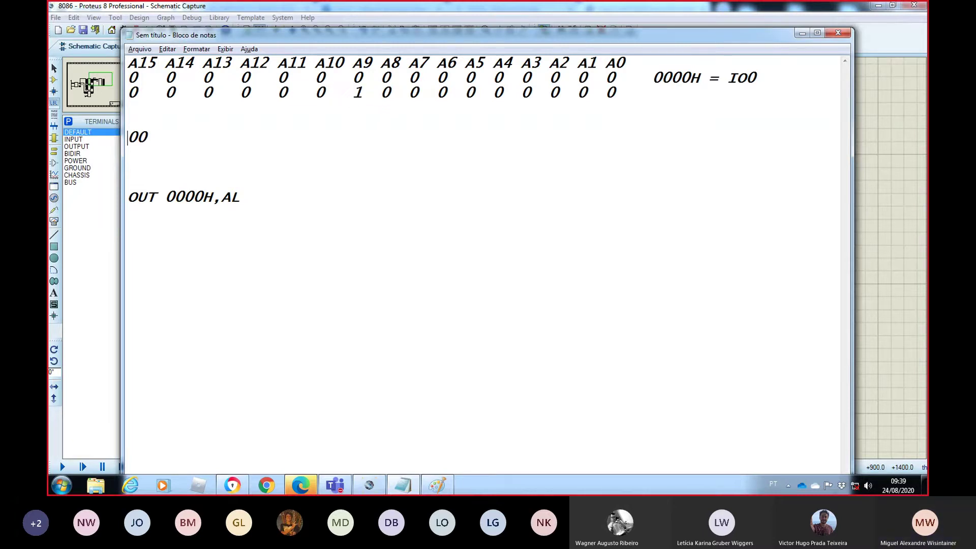
{"action": "type", "text": "3"}
{"action": "key", "text": "BackSpace"}
{"action": "type", "text": "2"}
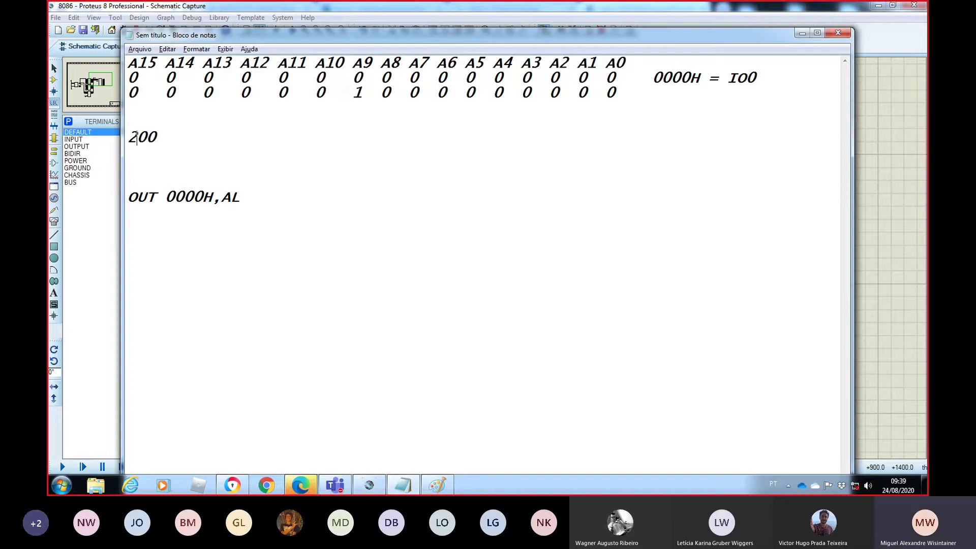
- Convert bits A15 to A12 and put their hexadecimal digit 0 in front, completing the address 0200
{"action": "left_click_drag", "start_coordinate": [258, 88], "coordinate": [128, 93]}
{"action": "left_click", "coordinate": [129, 136]}
{"action": "type", "text": "0"}
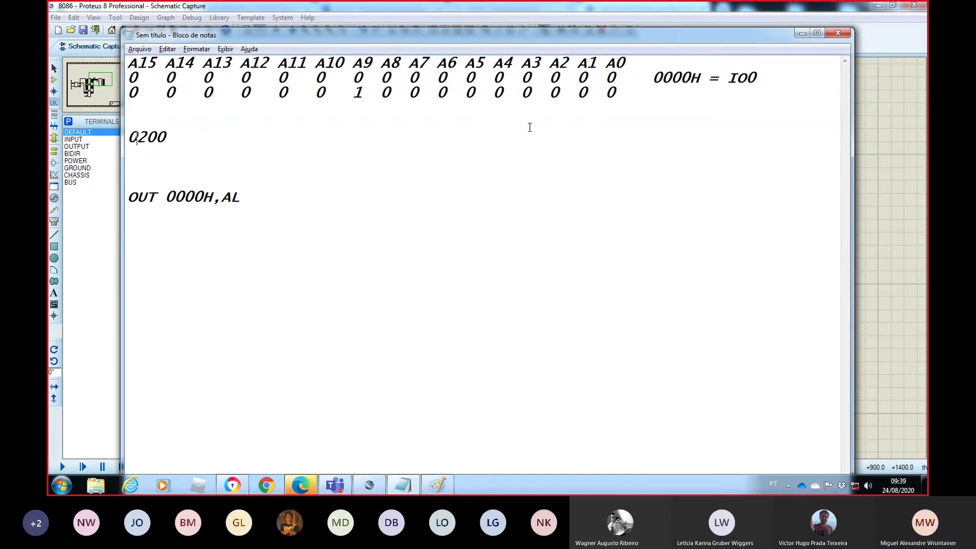
{"action": "key", "text": "Tab"}
{"action": "key", "text": "alt+Tab"}
{"action": "key", "text": "alt+Tab"}
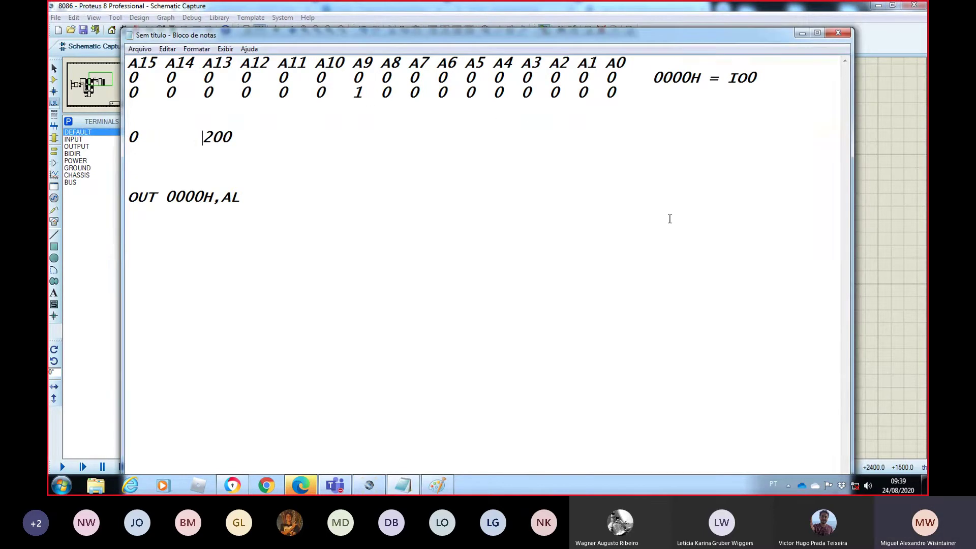
{"action": "key", "text": "ctrl+z"}
{"action": "type", "text": "0"}
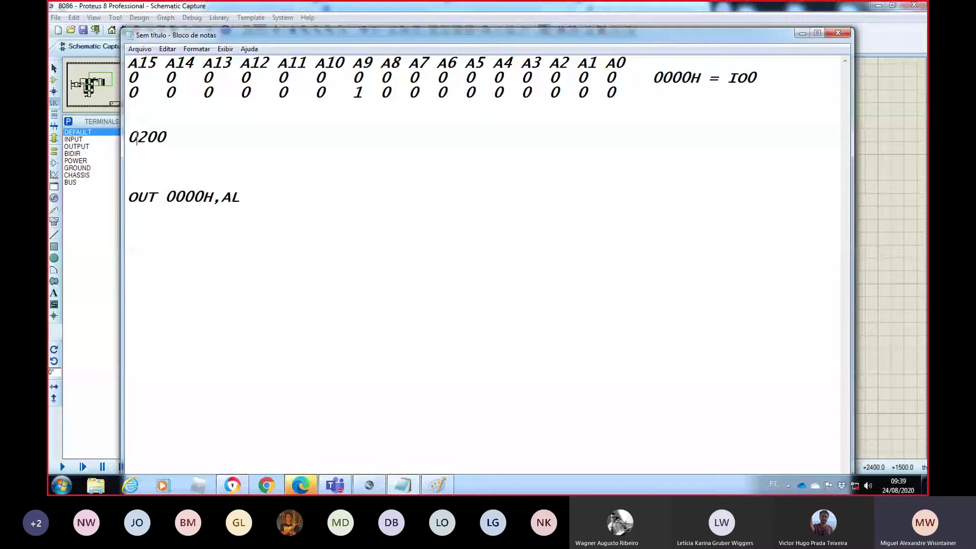
- Check the decoder's address inputs in the schematic, and write "0200H =" beside the second address row in Notepad
{"action": "key", "text": "alt+Tab"}
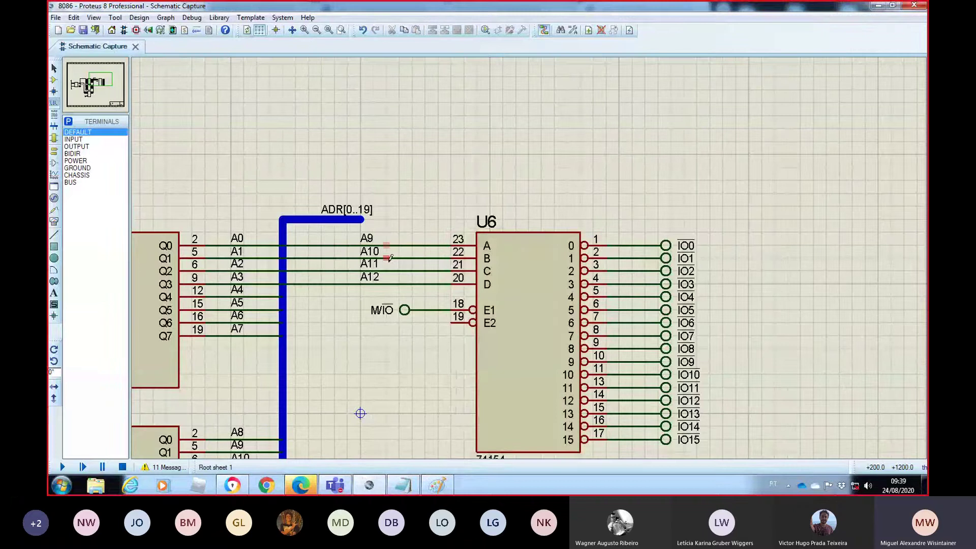
{"action": "left_click", "coordinate": [402, 486]}
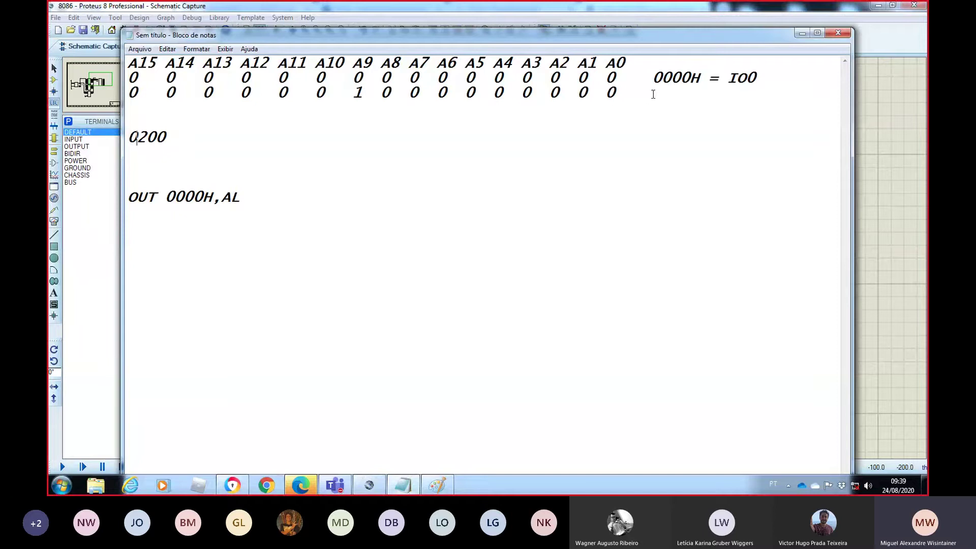
{"action": "left_click_drag", "start_coordinate": [618, 89], "coordinate": [128, 94]}
{"action": "left_click", "coordinate": [510, 94]}
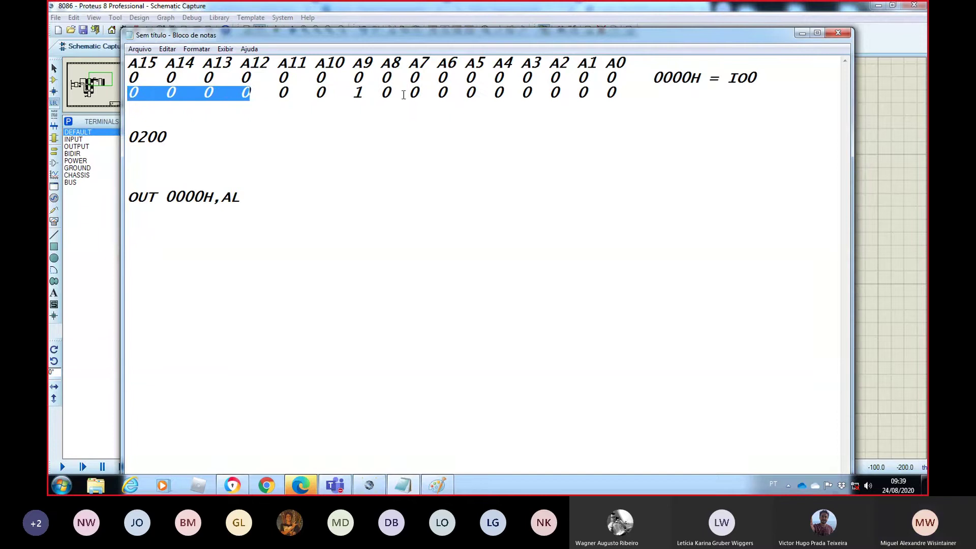
{"action": "left_click", "coordinate": [653, 93]}
{"action": "type", "text": "0200H"}
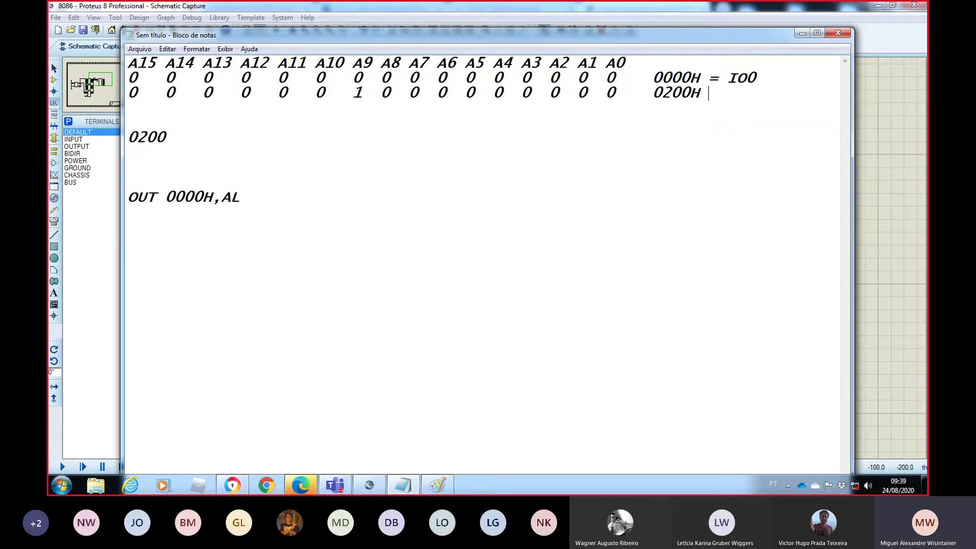
{"action": "type", "text": " ="}
- Expand the standalone 0200 line into the instruction OUT 0200H,AL
{"action": "key", "text": "Down"}
{"action": "key", "text": "Down"}
{"action": "key", "text": "Down"}
{"action": "type", "text": "OTX"}
{"action": "key", "text": "BackSpace"}
{"action": "key", "text": "BackSpace"}
{"action": "type", "text": "UT"}
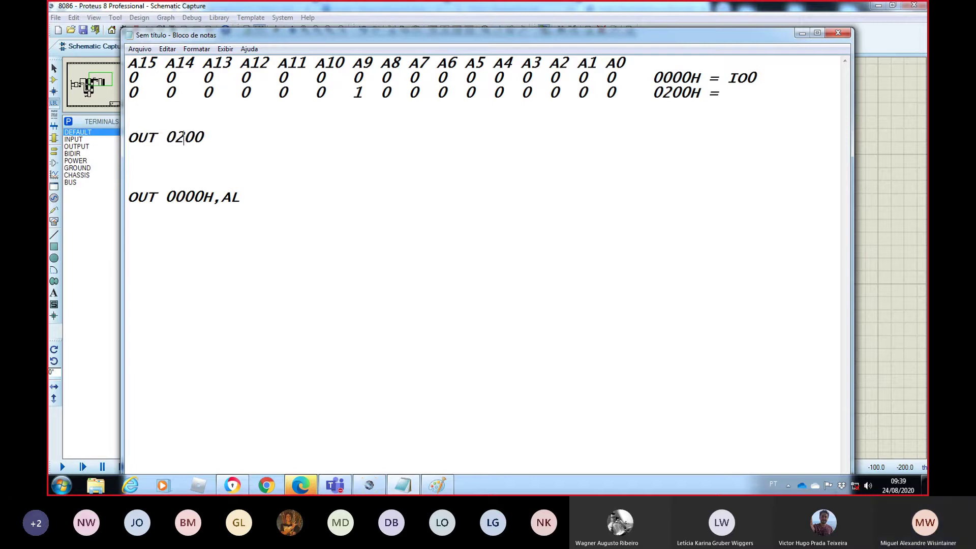
{"action": "key", "text": "End"}
{"action": "type", "text": "J"}
{"action": "key", "text": "BackSpace"}
{"action": "type", "text": "H"}
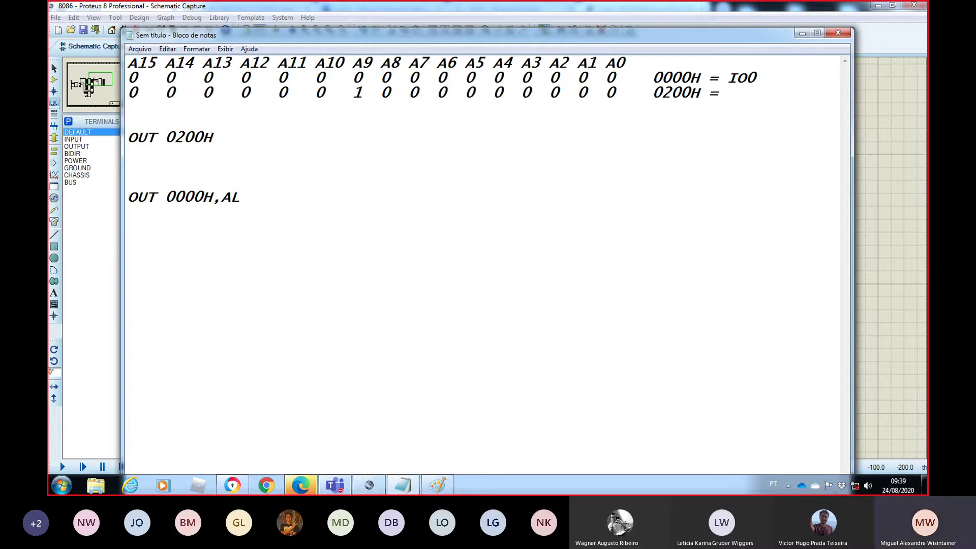
{"action": "type", "text": ",AL"}
- Delete the old OUT 0000H,AL instruction line
{"action": "key", "text": "Down"}
{"action": "key", "text": "Down"}
{"action": "key", "text": "Down"}
{"action": "key", "text": "Down"}
{"action": "key", "text": "shift+Down"}
{"action": "key", "text": "BackSpace"}
{"action": "key", "text": "BackSpace"}
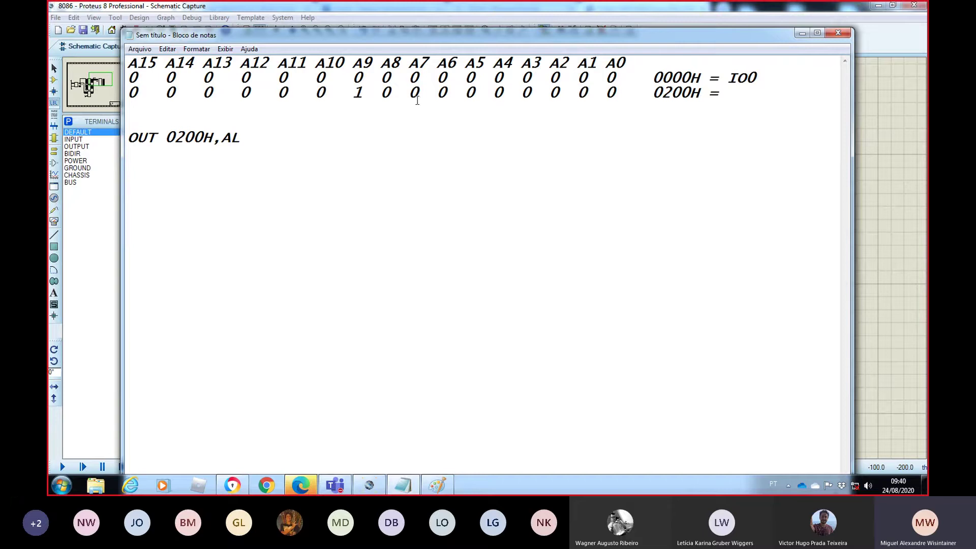
- Mark bits A12 to A9 of the second address row with a dashed line beneath them
{"action": "left_click_drag", "start_coordinate": [371, 92], "coordinate": [242, 88]}
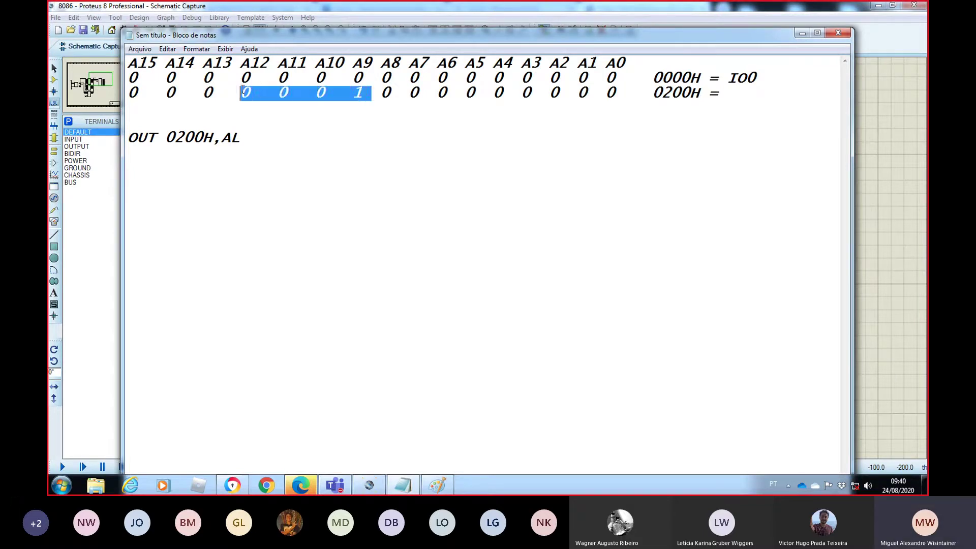
{"action": "left_click", "coordinate": [379, 120]}
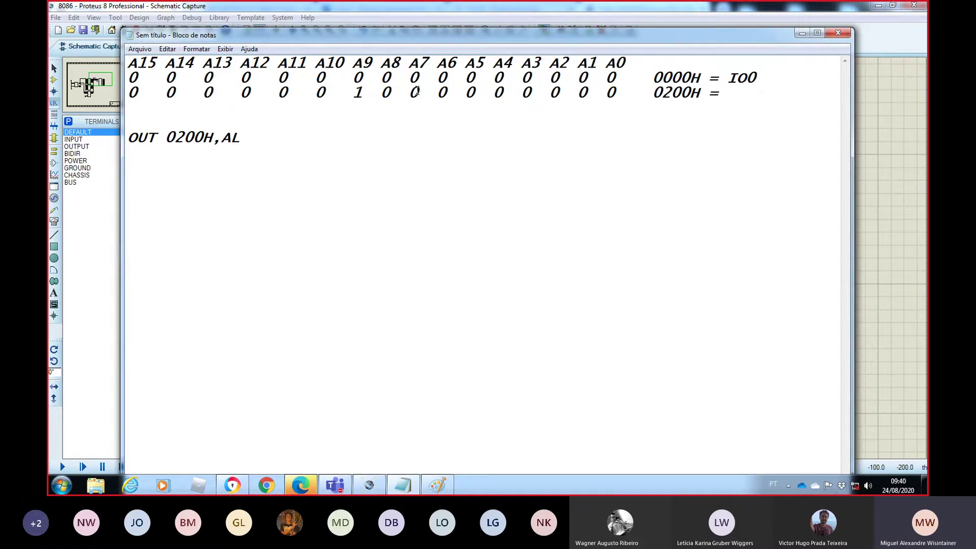
{"action": "left_click_drag", "start_coordinate": [365, 91], "coordinate": [266, 94]}
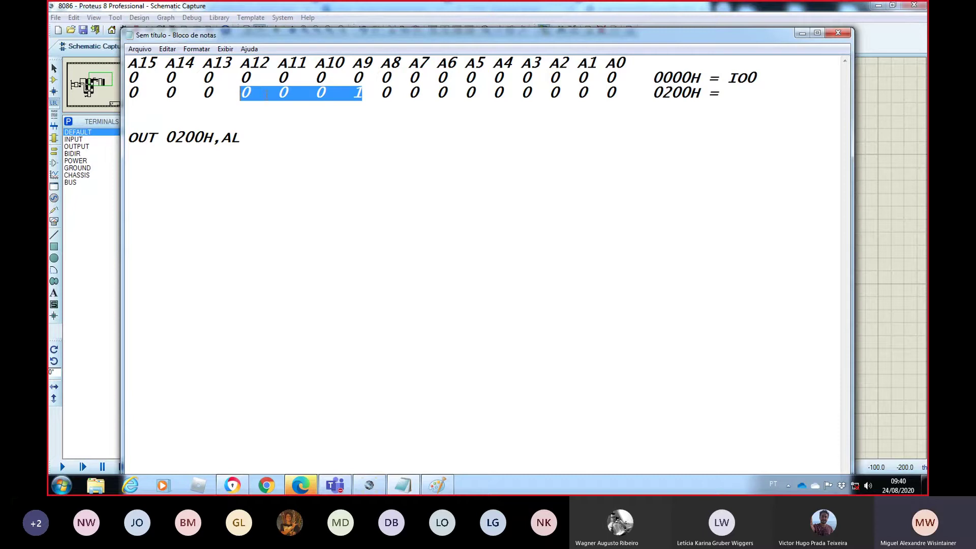
{"action": "left_click", "coordinate": [307, 108]}
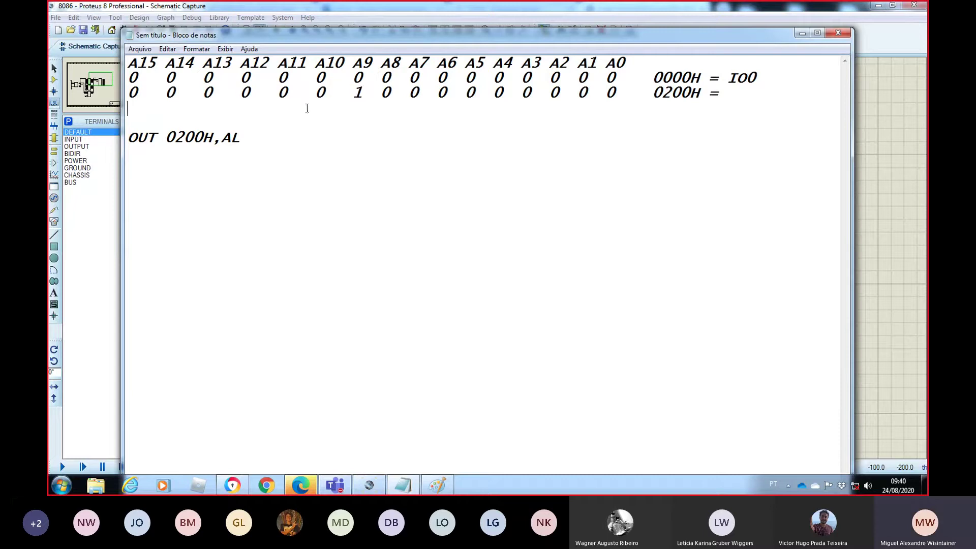
{"action": "left_click_drag", "start_coordinate": [243, 92], "coordinate": [342, 92]}
{"action": "left_click", "coordinate": [278, 109]}
{"action": "type", "text": "00"}
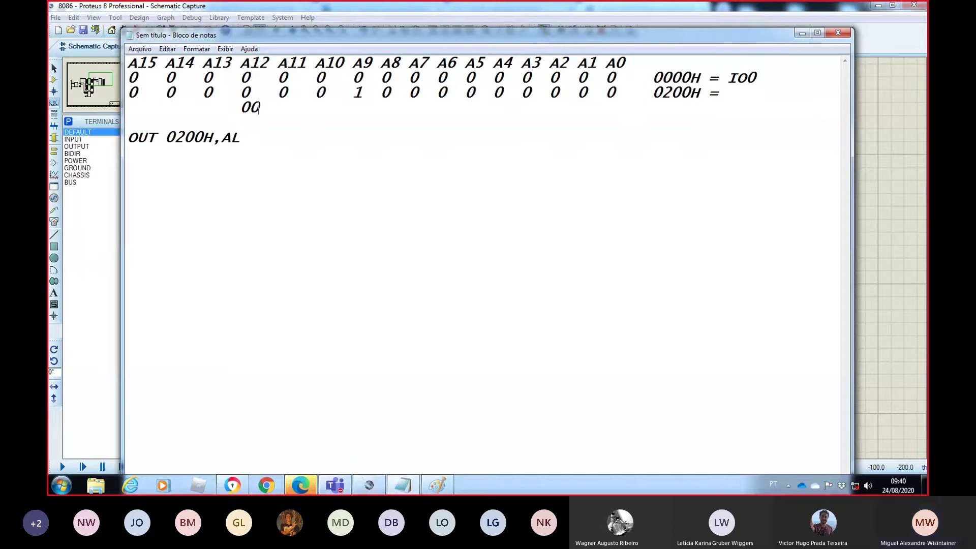
{"action": "key", "text": "BackSpace"}
{"action": "key", "text": "BackSpace"}
{"action": "type", "text": "---------"}
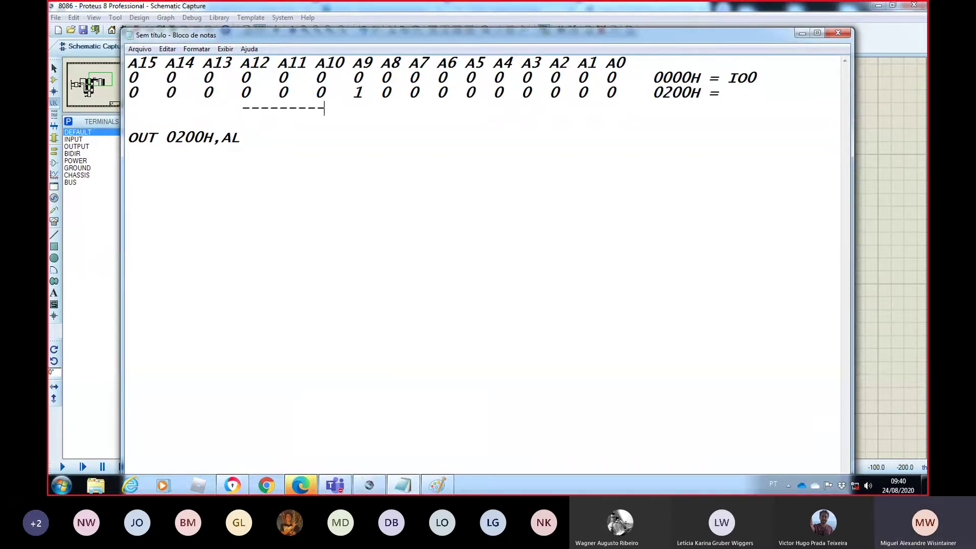
{"action": "type", "text": "-----"}
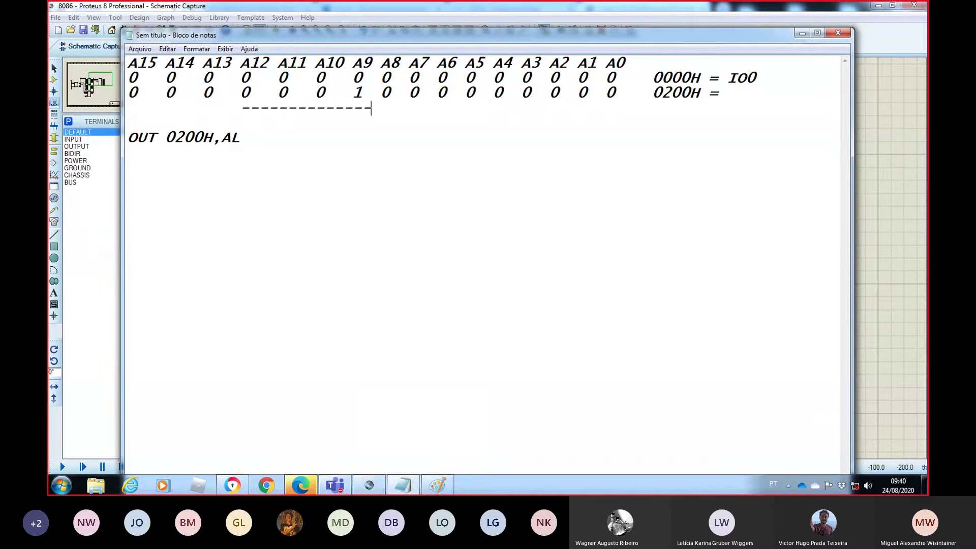
{"action": "key", "text": "BackSpace"}
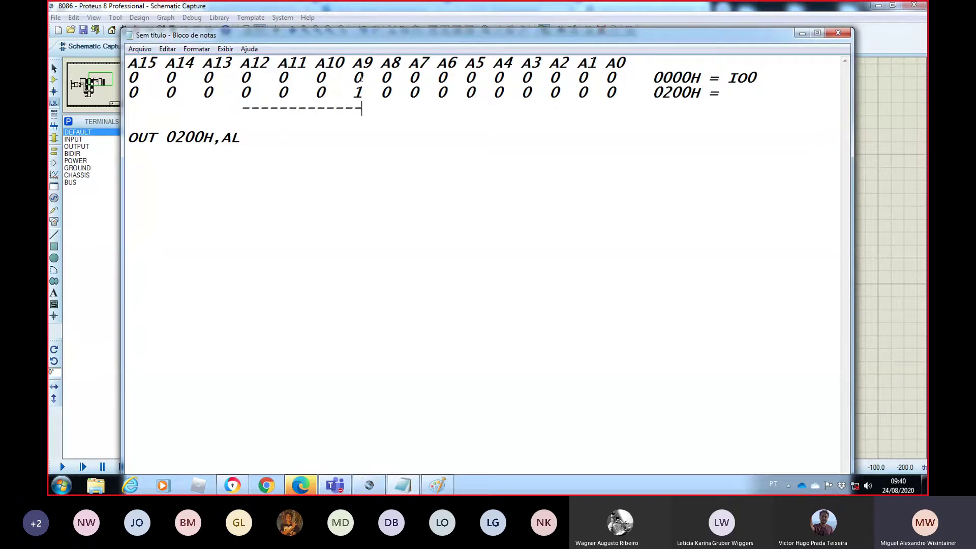
- Compare bits A12 to A9 of the first row with the decoder's IO outputs by temporarily narrowing the Notepad window
{"action": "left_click_drag", "start_coordinate": [365, 76], "coordinate": [312, 76]}
{"action": "left_click_drag", "start_coordinate": [263, 76], "coordinate": [240, 77]}
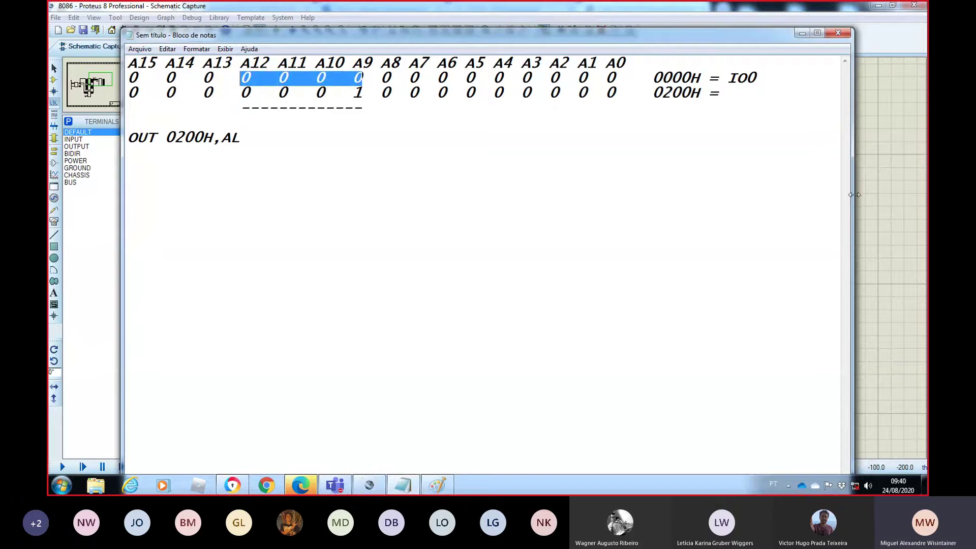
{"action": "left_click_drag", "start_coordinate": [854, 196], "coordinate": [646, 203]}
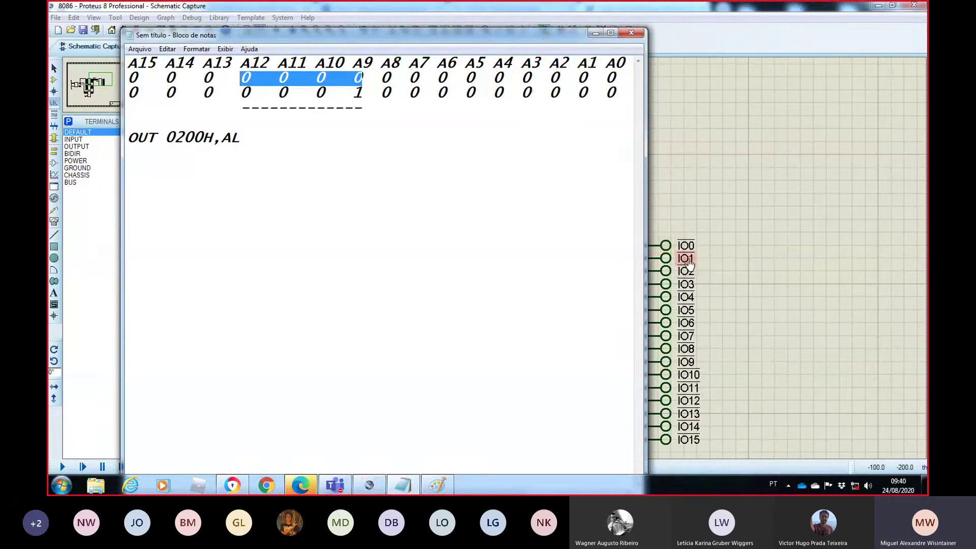
{"action": "left_click_drag", "start_coordinate": [647, 255], "coordinate": [849, 238]}
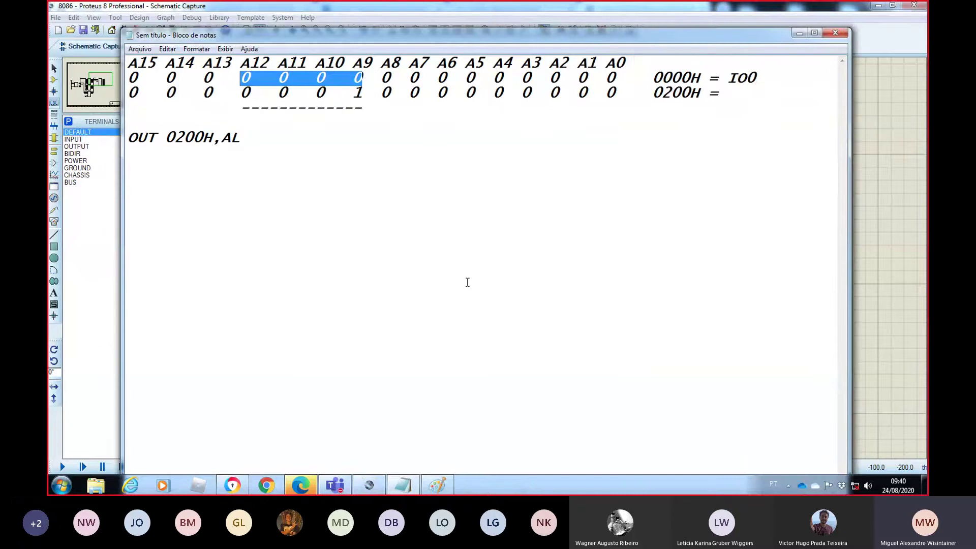
- Delete the dashed line under the bits and assign IO1 to address 0200H
{"action": "left_click_drag", "start_coordinate": [369, 107], "coordinate": [238, 107]}
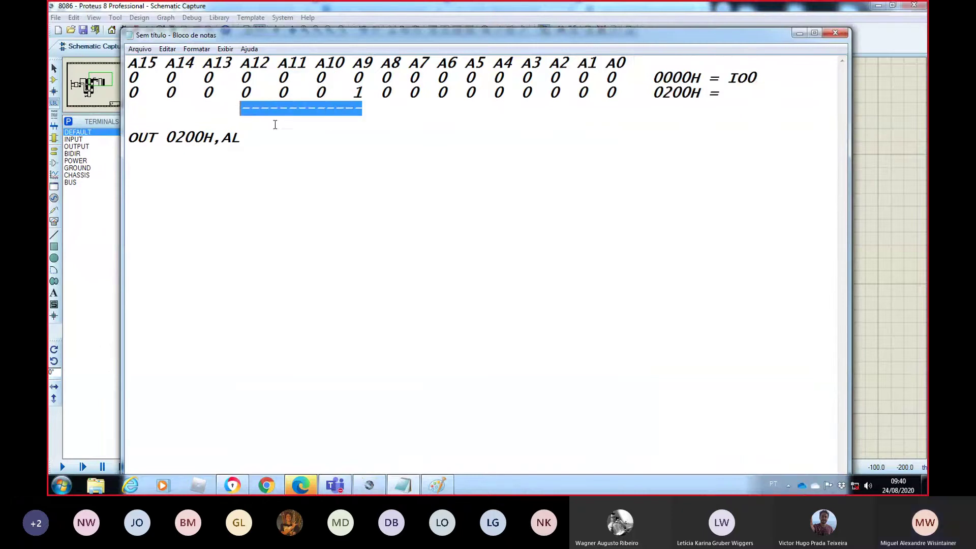
{"action": "key", "text": "Delete"}
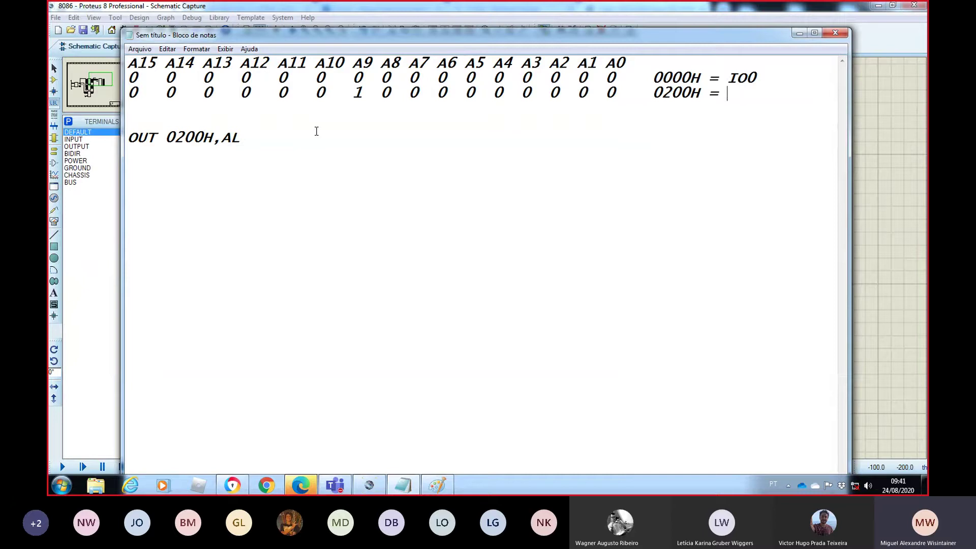
{"action": "type", "text": "IO1"}
- Check the decoder inputs in the schematic and write the bit combination 0010 below the OUT instruction in Notepad
{"action": "key", "text": "alt+Tab"}
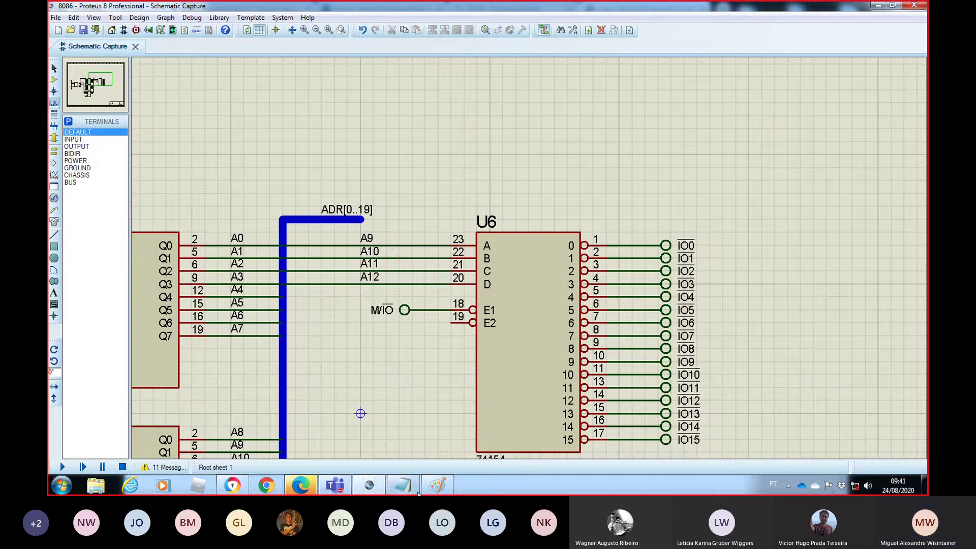
{"action": "key", "text": "alt+Tab"}
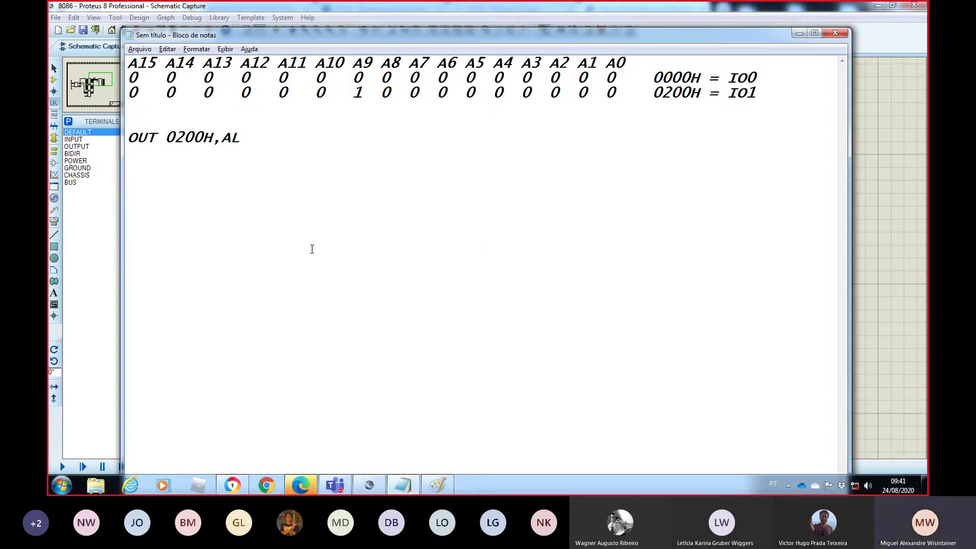
{"action": "type", "text": "0"}
{"action": "type", "text": "1"}
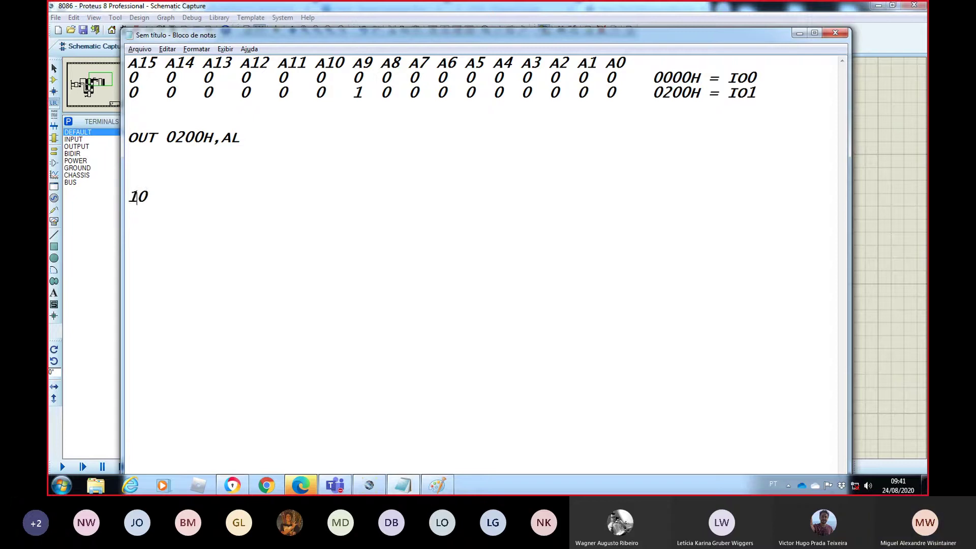
{"action": "key", "text": "Home"}
{"action": "type", "text": "0"}
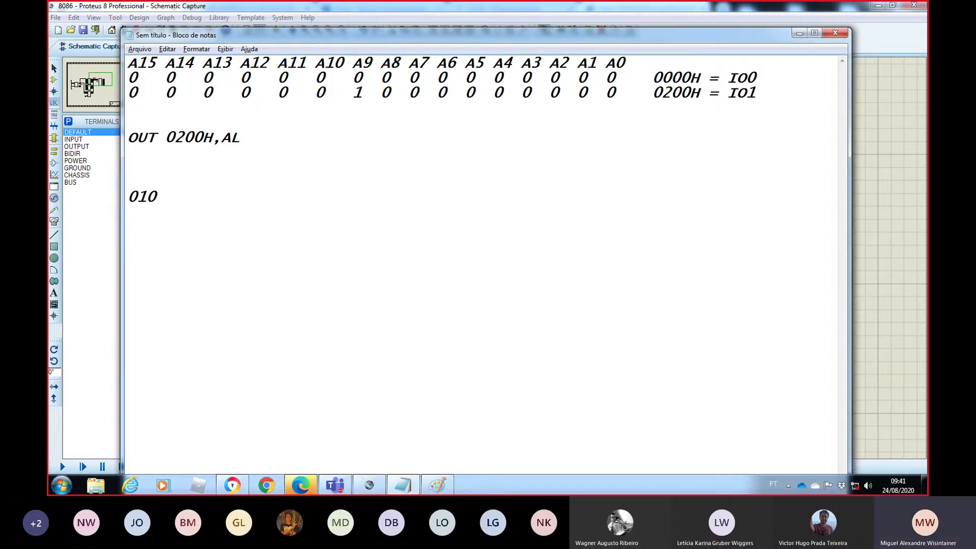
{"action": "type", "text": "0"}
{"action": "key", "text": "End"}
- Recheck the decoder's input order and enter a third address row with A10 as 1 and all other bits as 0
{"action": "key", "text": "alt+Tab"}
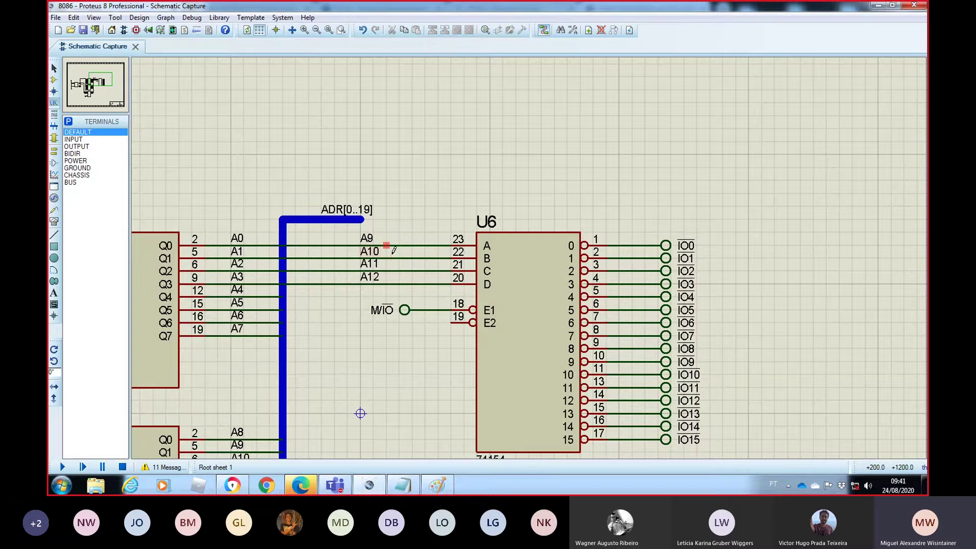
{"action": "key", "text": "alt+Tab"}
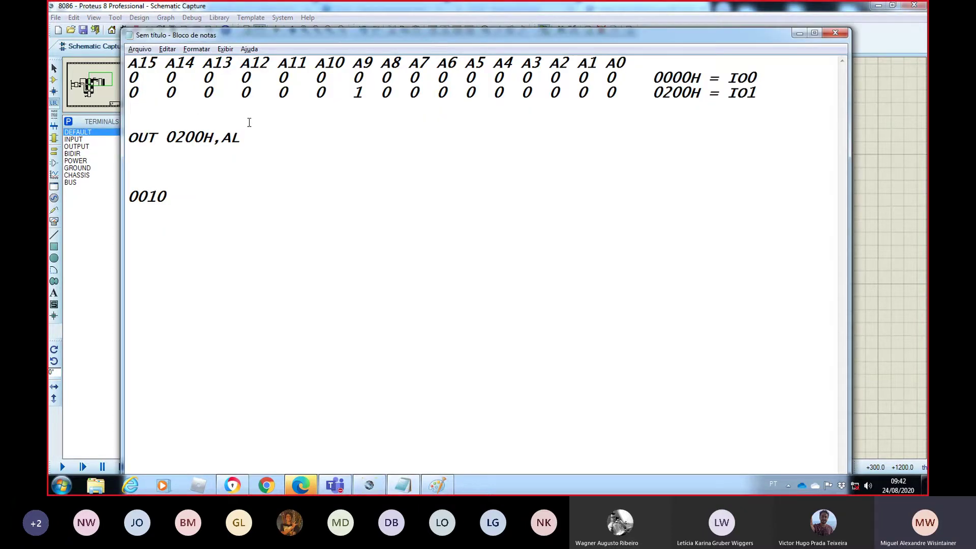
{"action": "type", "text": "0   0   0   0"}
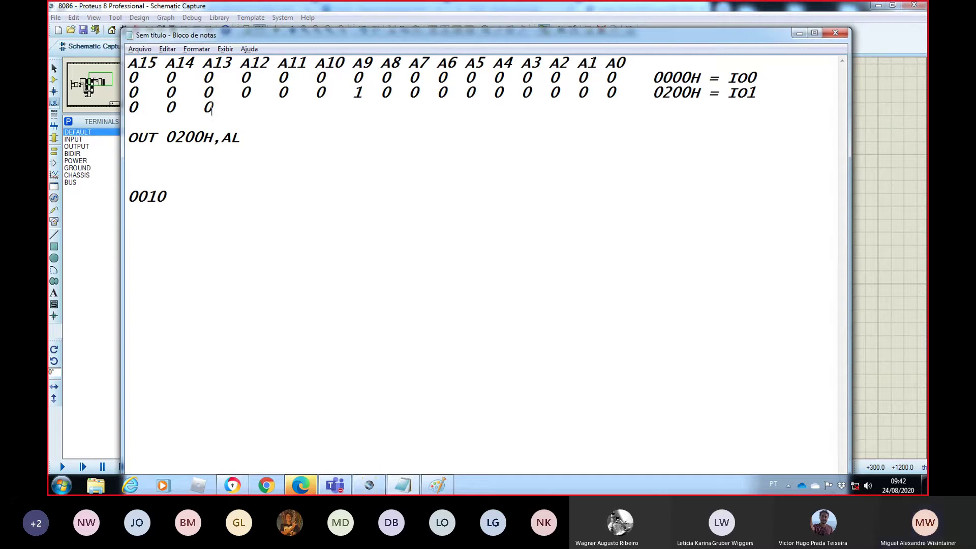
{"action": "type", "text": "   0"}
{"action": "key", "text": "BackSpace"}
{"action": "type", "text": "1   "}
{"action": "type", "text": "0  0"}
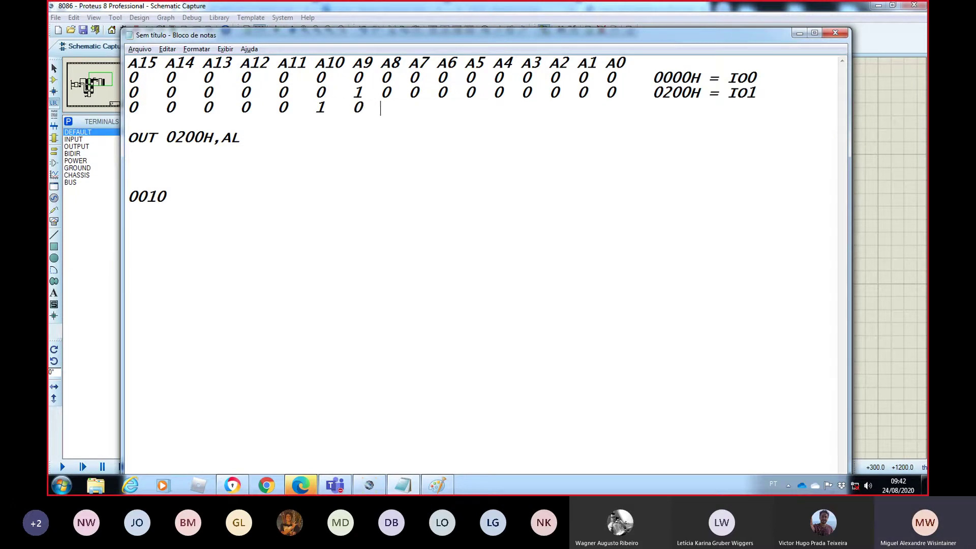
{"action": "type", "text": "  0  0  0  0  0  0  0  "}
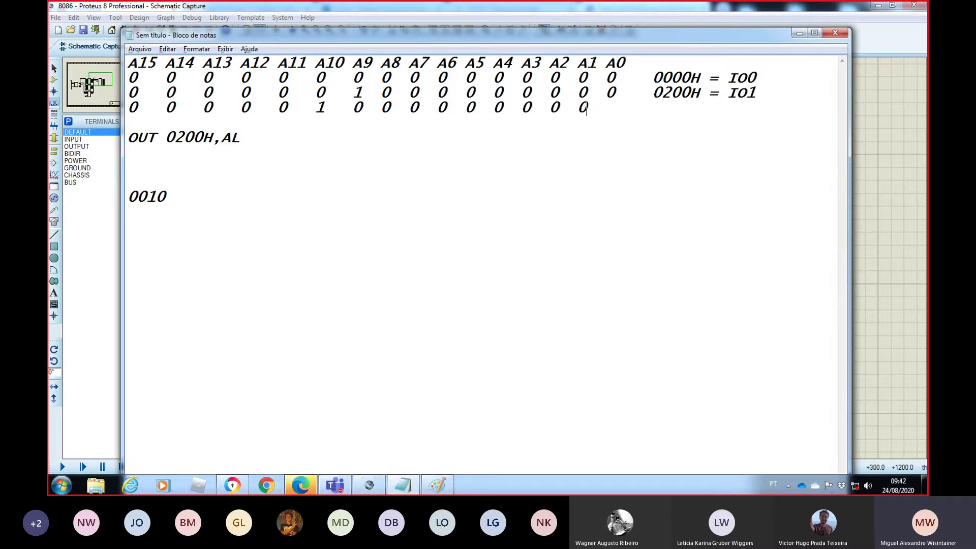
{"action": "type", "text": "0"}
{"action": "key", "text": "Return"}
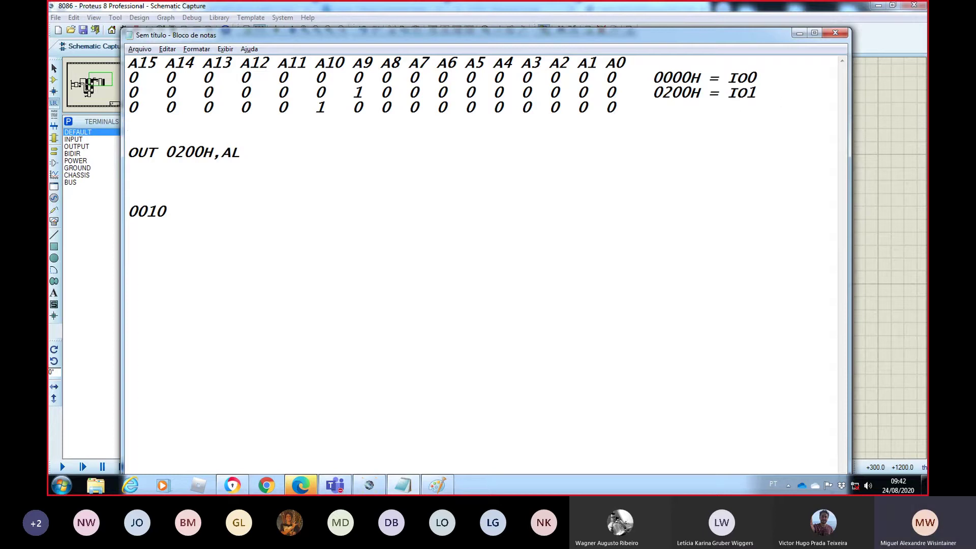
- Label the third address row "????H = IO2"
{"action": "type", "text": "????H = IO"}
{"action": "key", "text": "BackSpace"}
{"action": "key", "text": "BackSpace"}
{"action": "type", "text": "IO2"}
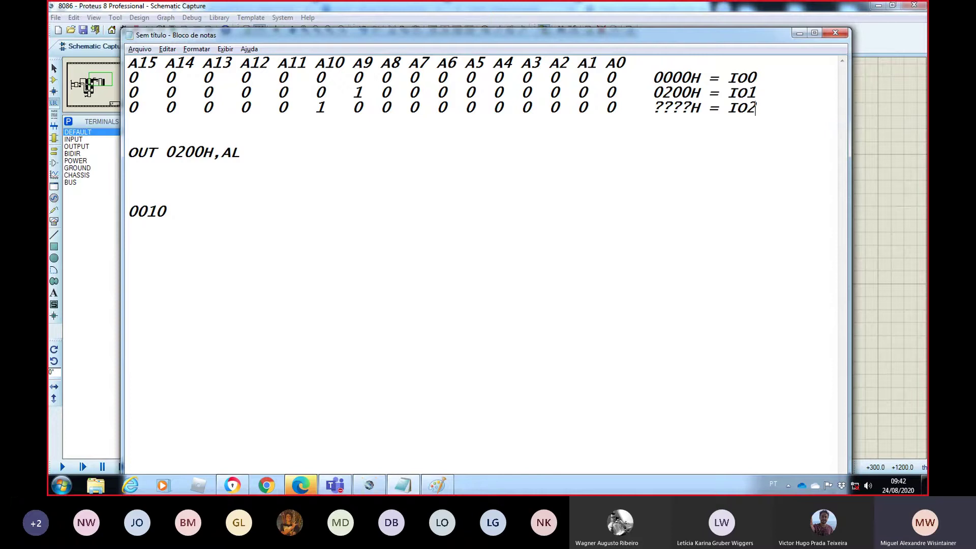
- Uncover the decoder to check its A9 to A12 inputs, then widen the Notepad window again and reposition it
{"action": "left_click_drag", "start_coordinate": [849, 209], "coordinate": [358, 210]}
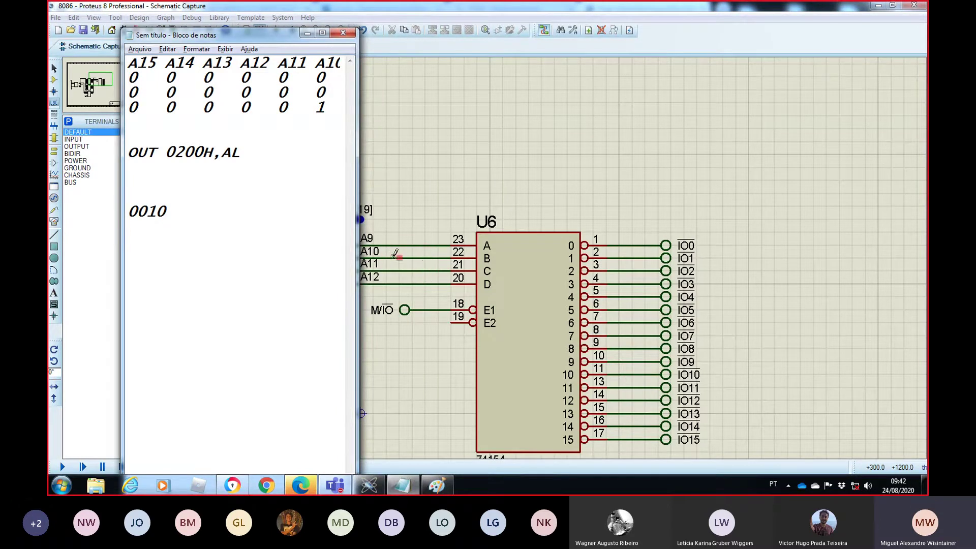
{"action": "left_click_drag", "start_coordinate": [359, 257], "coordinate": [890, 262]}
{"action": "left_click_drag", "start_coordinate": [443, 45], "coordinate": [554, 53]}
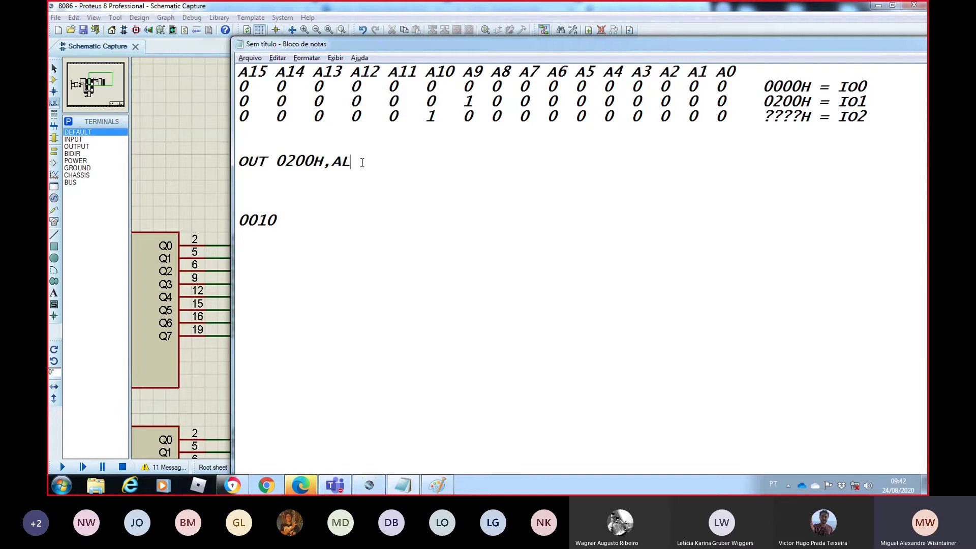
- Delete the OUT 0200H,AL line and write 00 in its place as the hex digits for the third row's A7 to A0 bits
{"action": "left_click_drag", "start_coordinate": [356, 163], "coordinate": [239, 161]}
{"action": "key", "text": "Delete"}
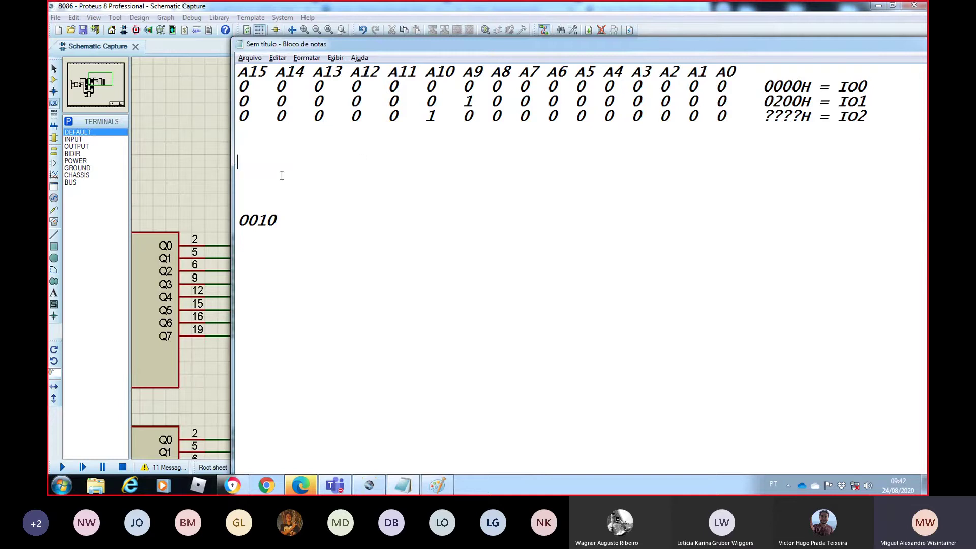
{"action": "left_click_drag", "start_coordinate": [604, 117], "coordinate": [651, 122]}
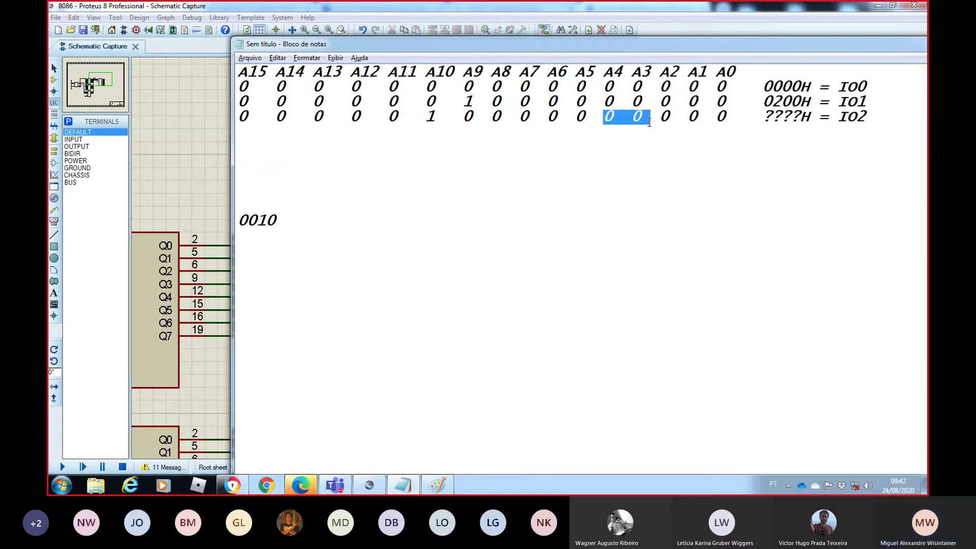
{"action": "left_click", "coordinate": [673, 122]}
{"action": "left_click_drag", "start_coordinate": [725, 118], "coordinate": [631, 119]}
{"action": "left_click", "coordinate": [336, 161]}
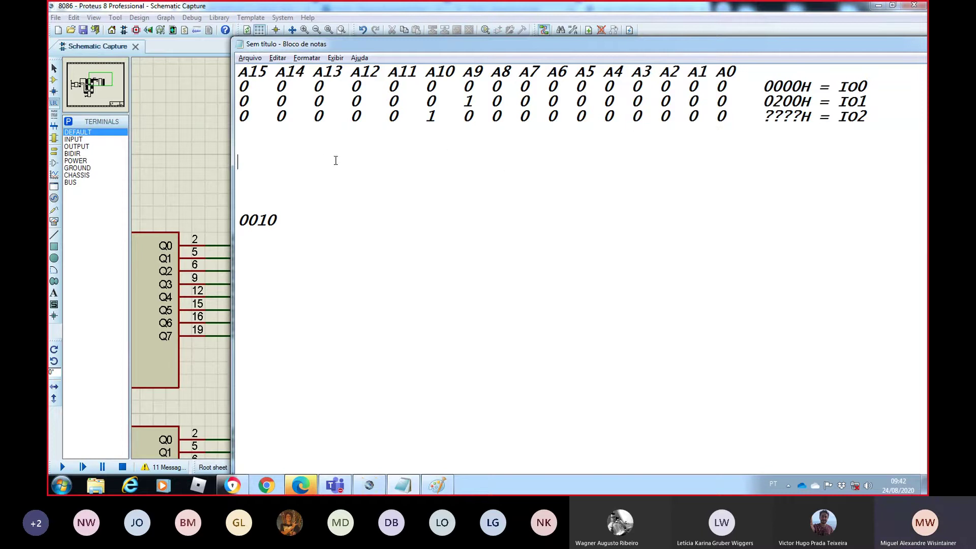
{"action": "type", "text": "0"}
{"action": "left_click_drag", "start_coordinate": [611, 118], "coordinate": [524, 116]}
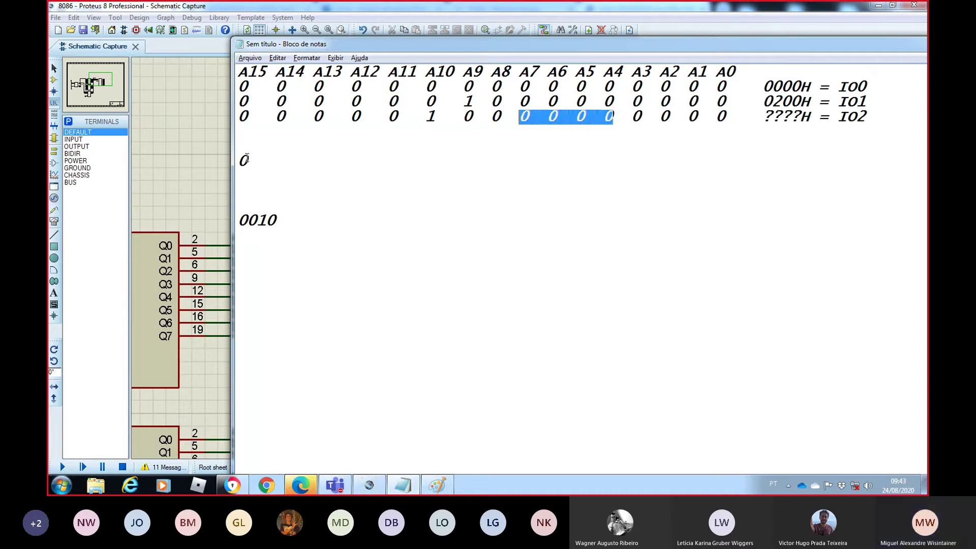
{"action": "left_click", "coordinate": [243, 161]}
{"action": "type", "text": "0"}
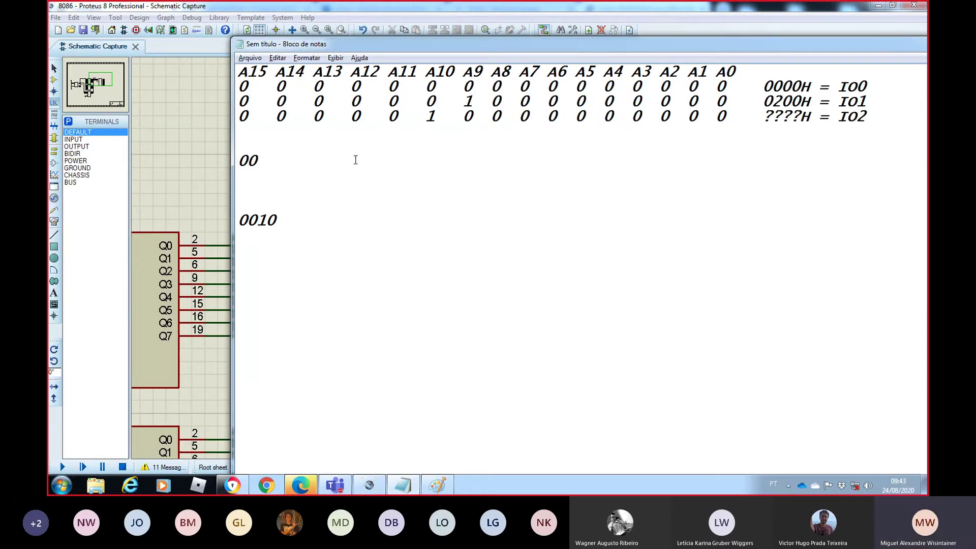
- Convert the third row's A15 to A8 bits to hex and prefix those digits to complete the working value as 0400
{"action": "left_click_drag", "start_coordinate": [737, 116], "coordinate": [390, 115]}
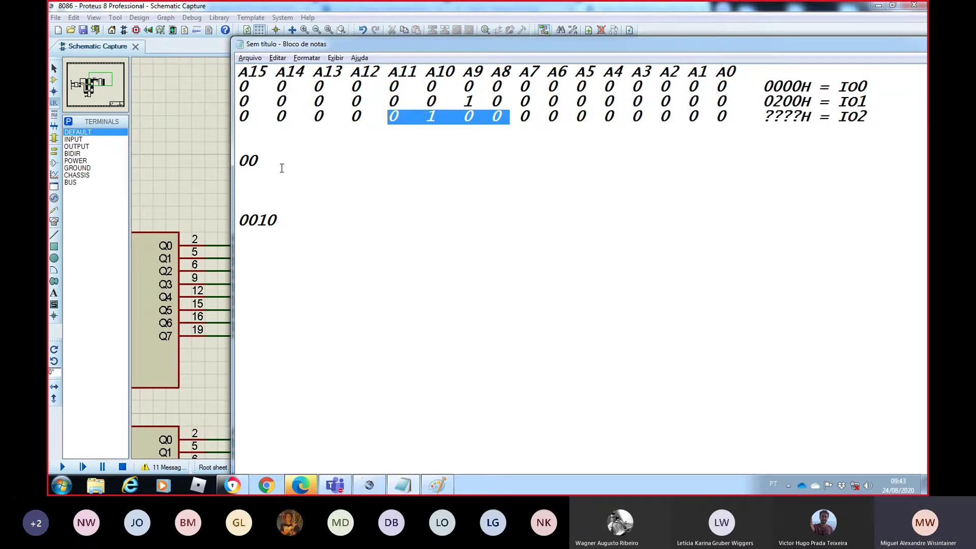
{"action": "left_click", "coordinate": [239, 162]}
{"action": "type", "text": "4"}
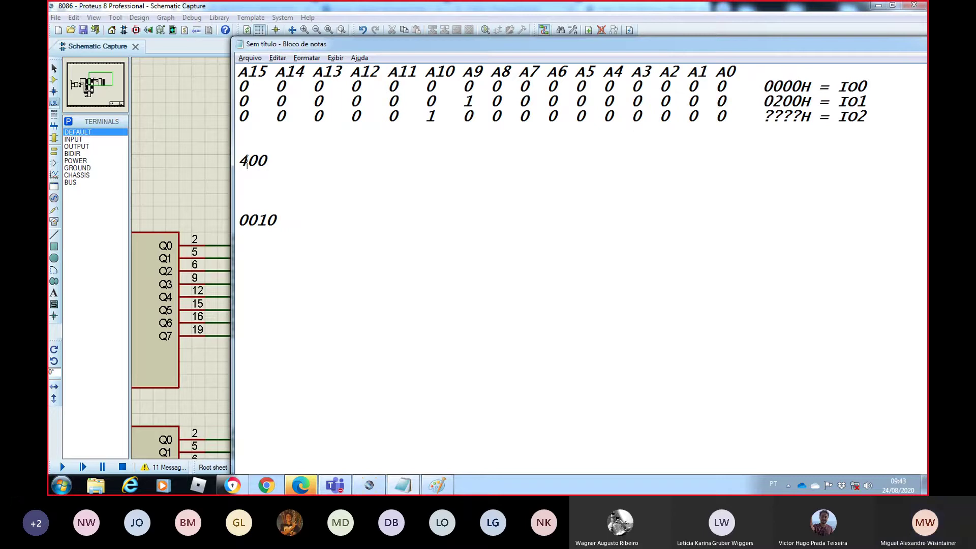
{"action": "left_click_drag", "start_coordinate": [369, 117], "coordinate": [236, 112]}
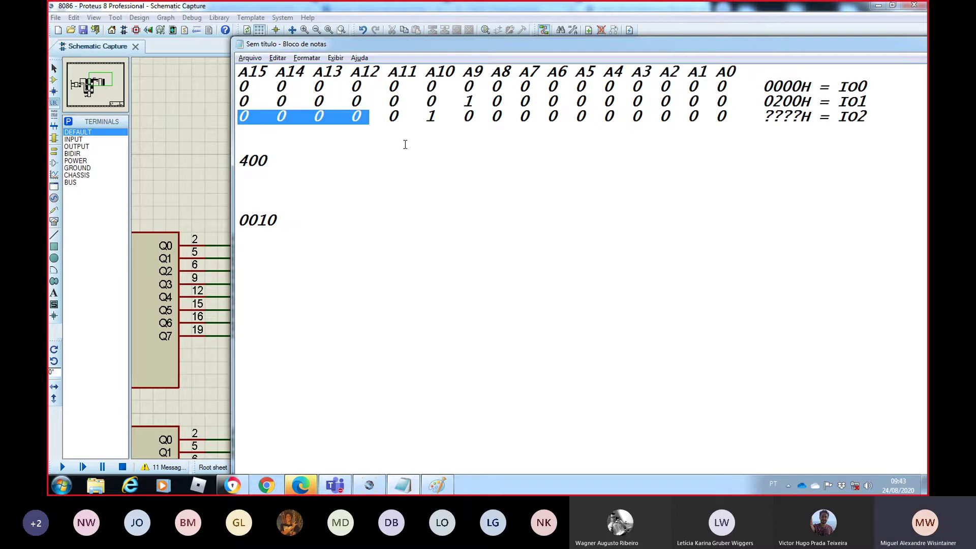
{"action": "left_click", "coordinate": [239, 162]}
{"action": "type", "text": "0"}
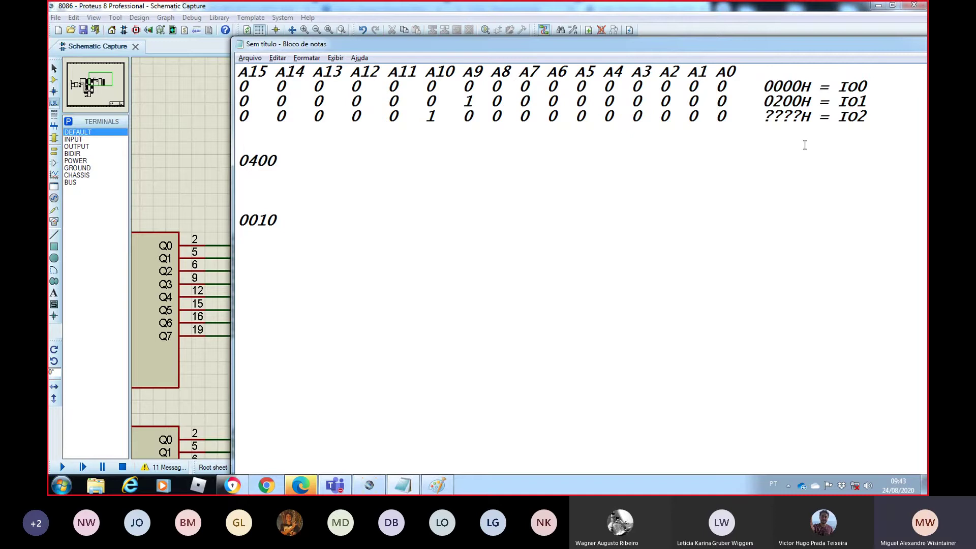
- Replace the question marks in the third row's IO2 label with 0400
{"action": "left_click", "coordinate": [801, 118]}
{"action": "key", "text": "BackSpace"}
{"action": "key", "text": "BackSpace"}
{"action": "key", "text": "BackSpace"}
{"action": "key", "text": "BackSpace"}
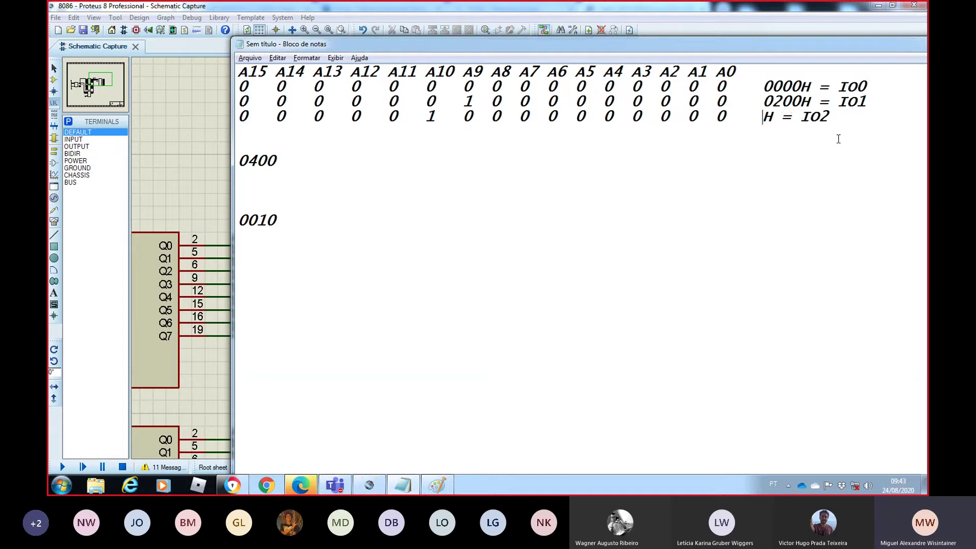
{"action": "type", "text": "0400"}
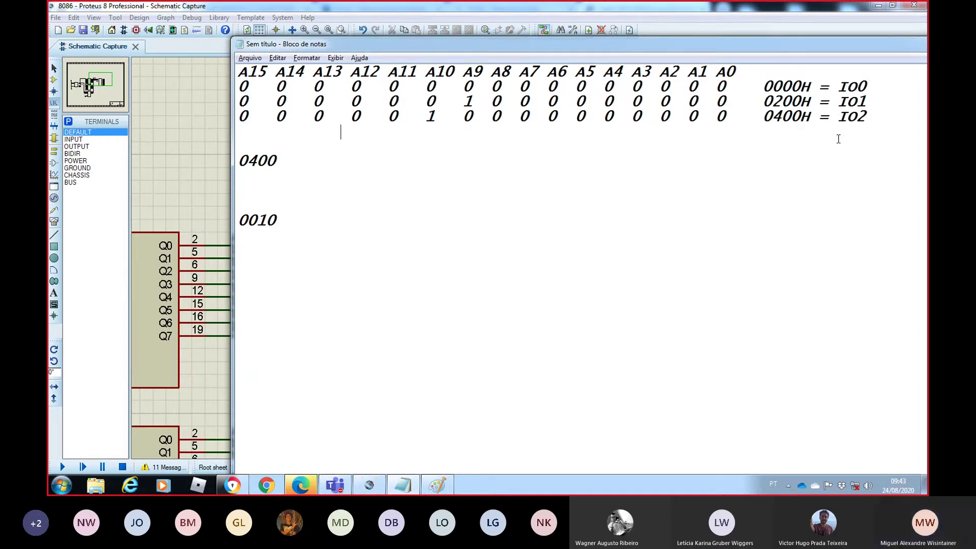
- Delete the working notes 0400 and 0010 below the address table
{"action": "key", "text": "shift+Down"}
{"action": "key", "text": "shift+Down"}
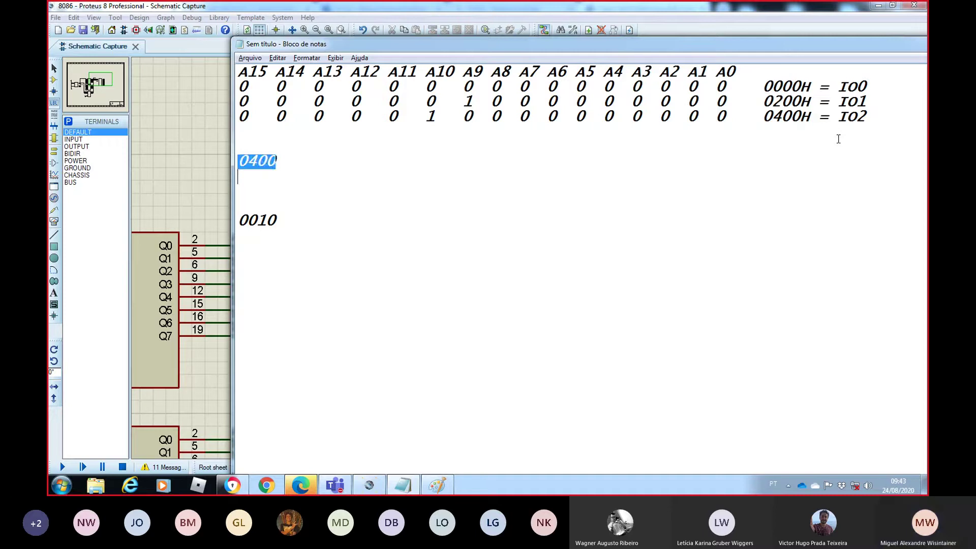
{"action": "key", "text": "Delete"}
{"action": "key", "text": "Down"}
{"action": "key", "text": "Down"}
{"action": "key", "text": "Down"}
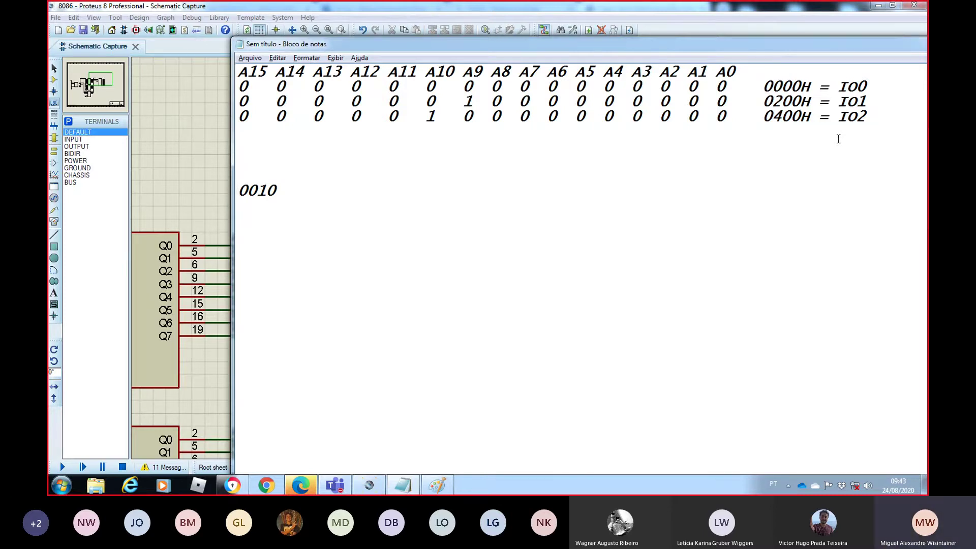
{"action": "key", "text": "Up"}
{"action": "key", "text": "shift+Down"}
{"action": "key", "text": "Delete"}
{"action": "key", "text": "Up"}
- Check the decoder outputs in the schematic and write the instruction OUT 0400H,AL below the address table in Notepad
{"action": "key", "text": "alt+Tab"}
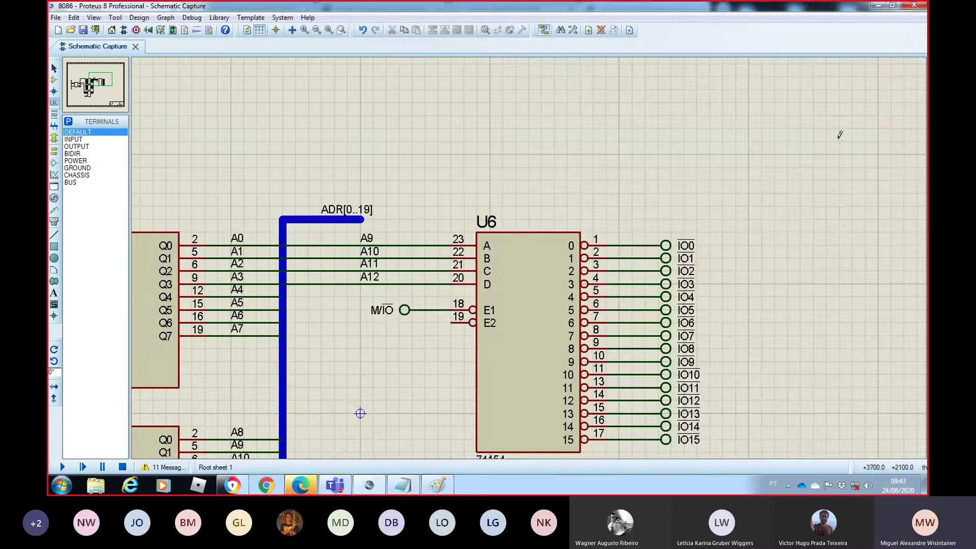
{"action": "key", "text": "alt+Tab"}
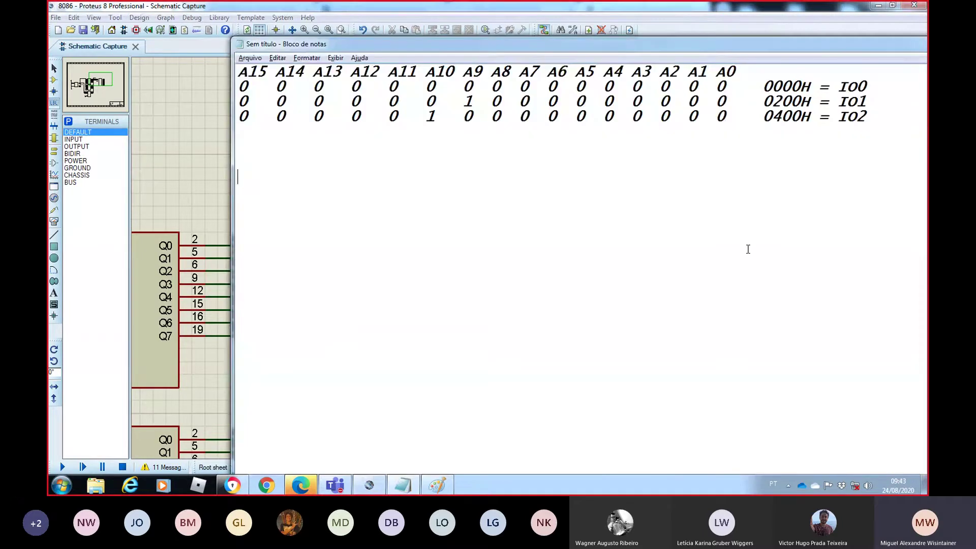
{"action": "type", "text": "OUT 0400J"}
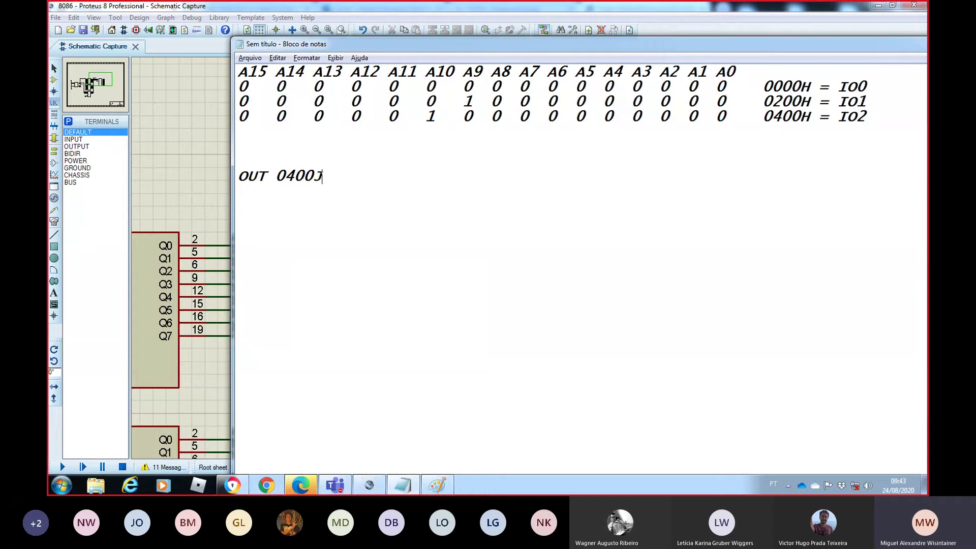
{"action": "key", "text": "BackSpace"}
{"action": "type", "text": "H"}
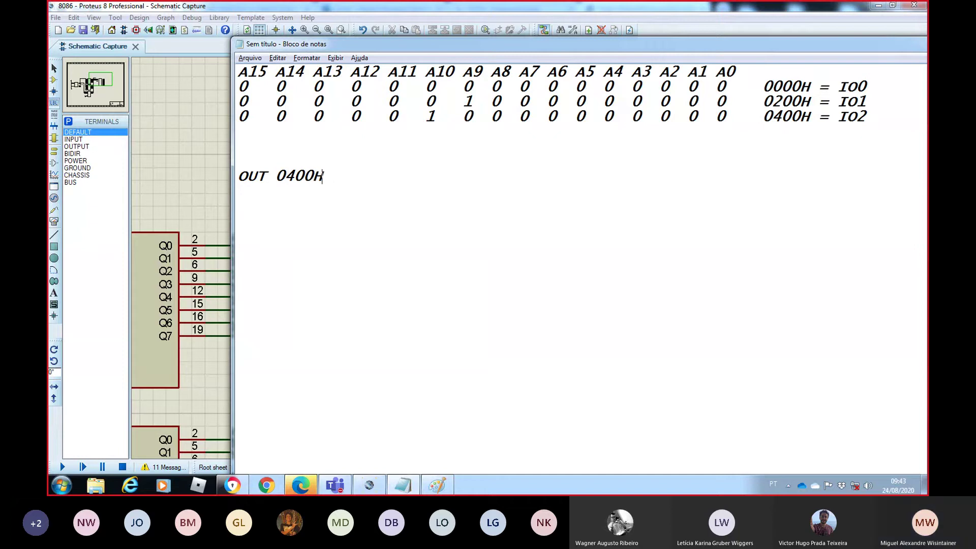
{"action": "type", "text": ".,AL"}
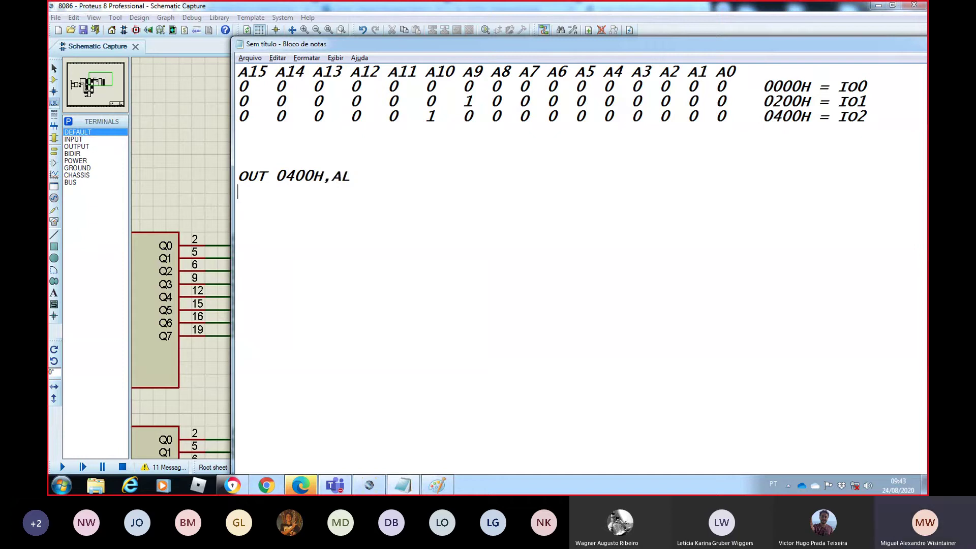
- Recheck the decoder inputs, enter a fourth address row with A10 and A9 as 1 and all other bits as 0, and dismiss the antivirus notification
{"action": "key", "text": "alt+Tab"}
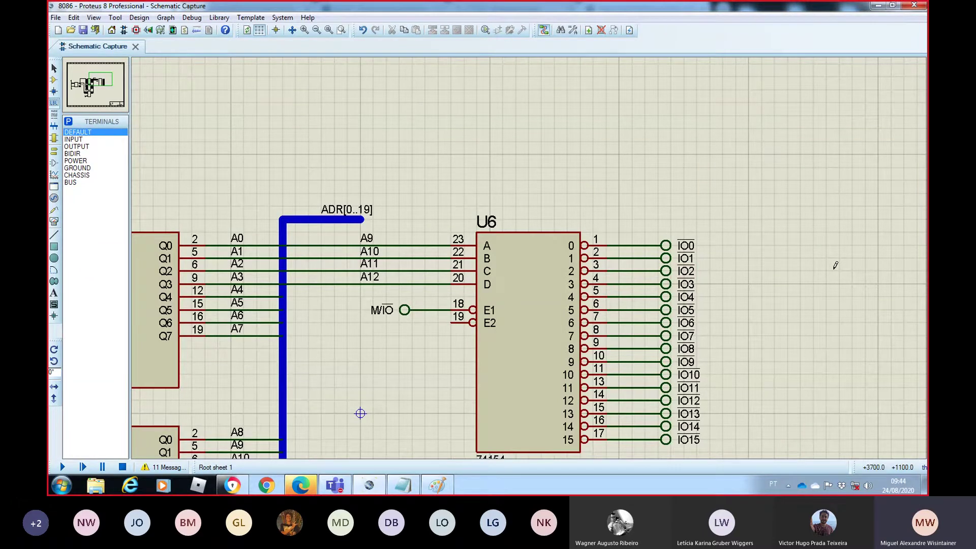
{"action": "key", "text": "alt+Tab"}
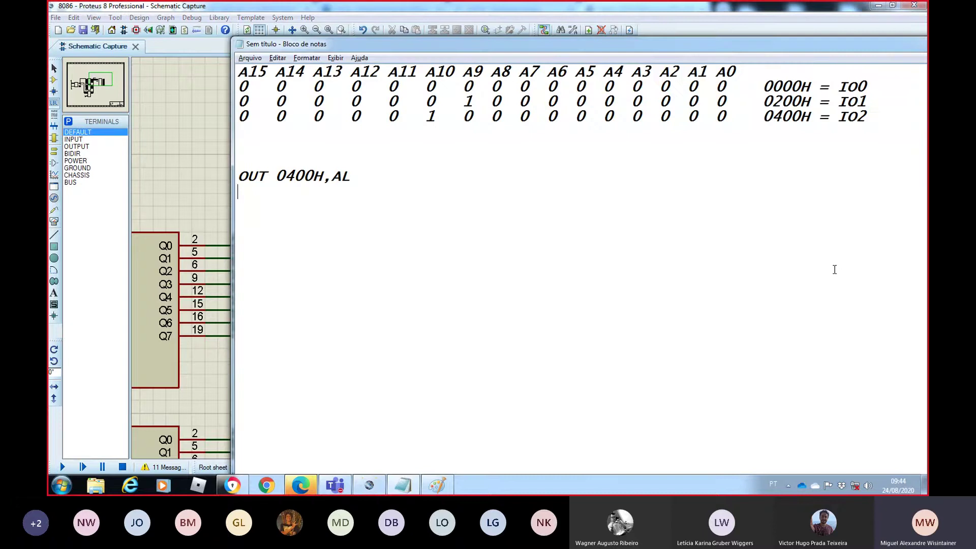
{"action": "key", "text": "alt+Tab"}
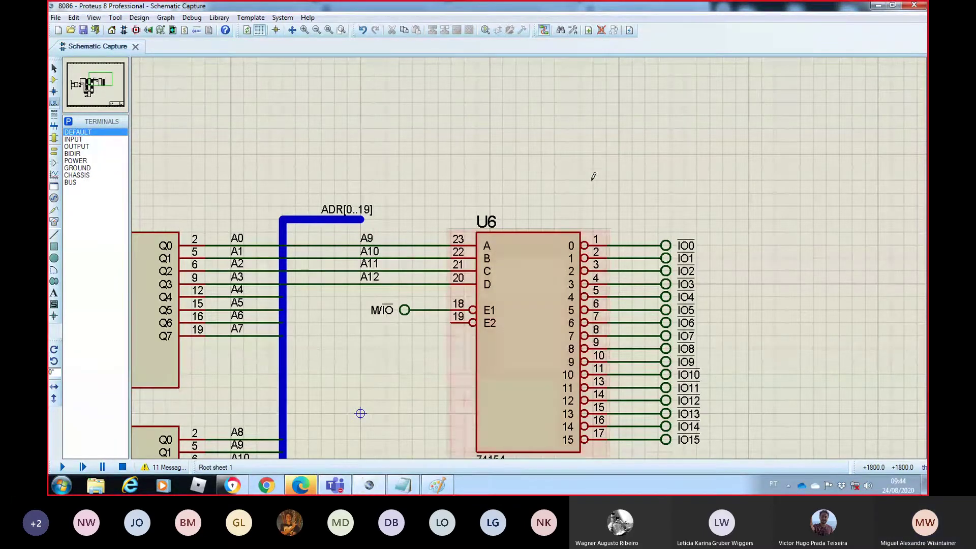
{"action": "key", "text": "alt+Tab"}
{"action": "left_click", "coordinate": [248, 130]}
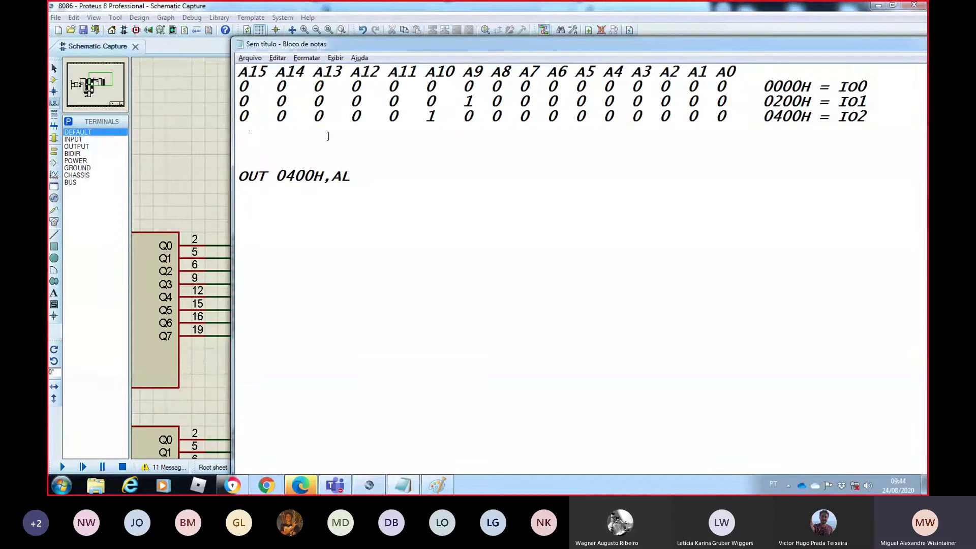
{"action": "type", "text": "0   0   0   0   0 "}
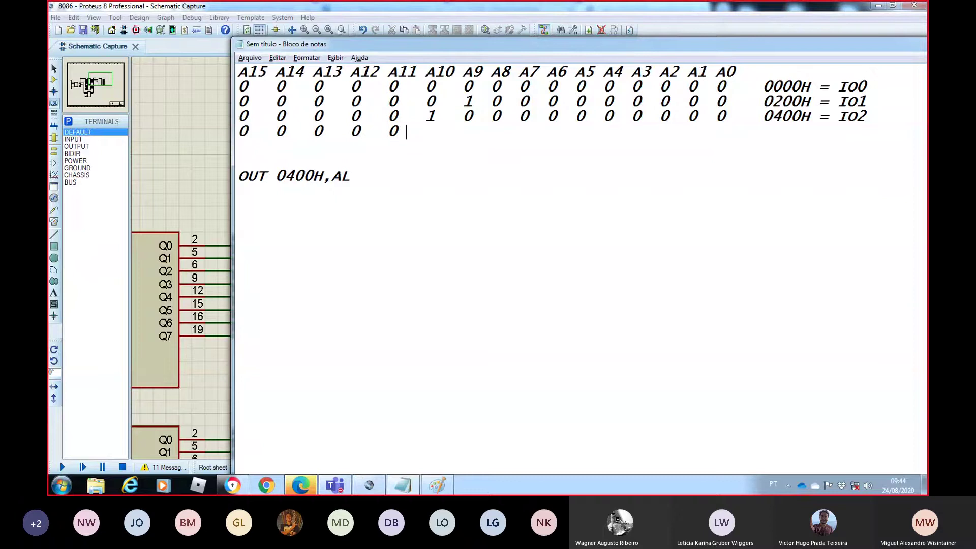
{"action": "type", "text": "  1   1"}
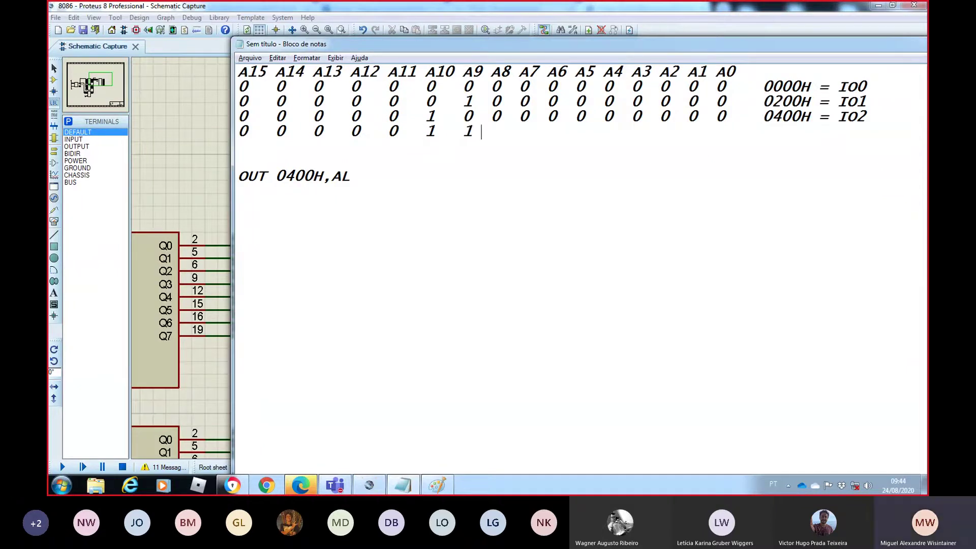
{"action": "type", "text": "   0   0   0   0   0   0   0   "}
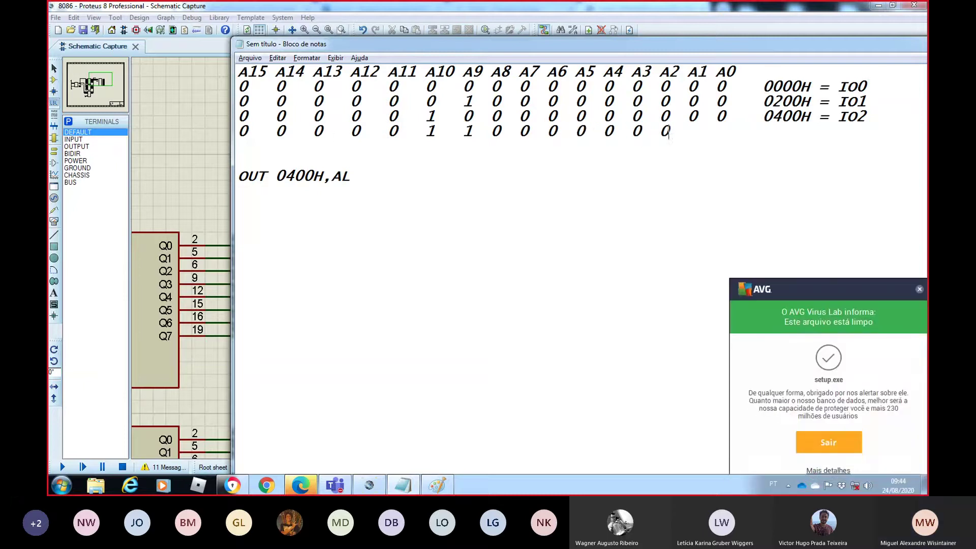
{"action": "type", "text": "0"}
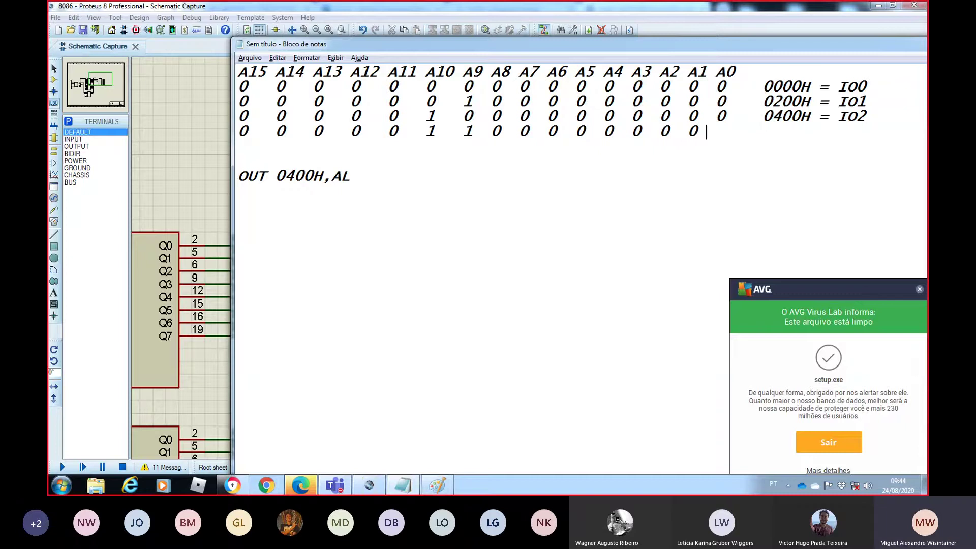
{"action": "left_click", "coordinate": [841, 445]}
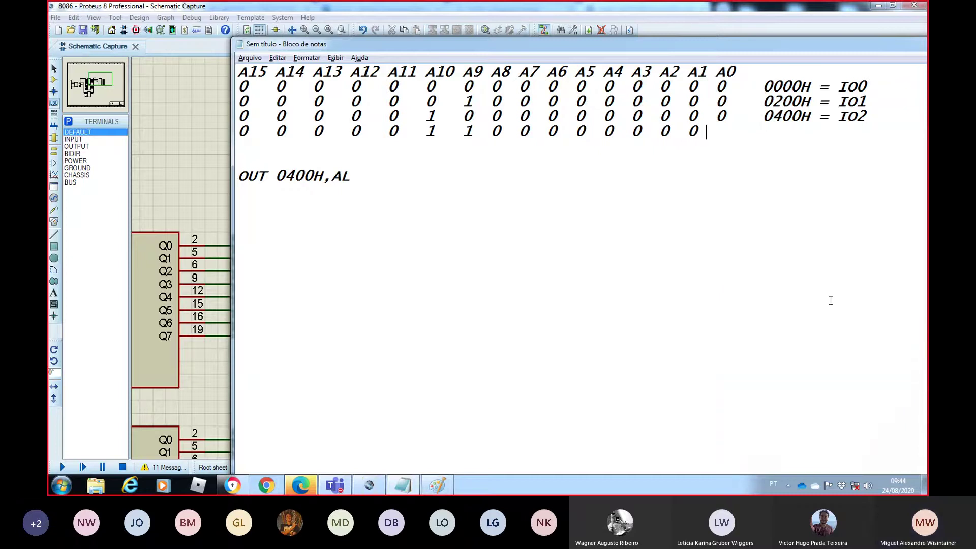
{"action": "type", "text": "0"}
- Label the fourth address row "????H = IO3", aligned with the labels above
{"action": "key", "text": "Left"}
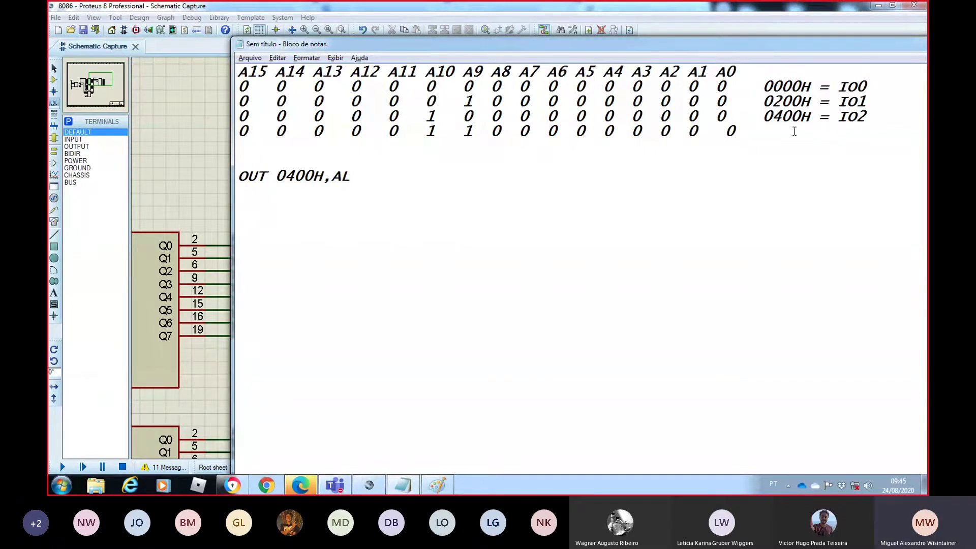
{"action": "key", "text": "BackSpace"}
{"action": "type", "text": "????h"}
{"action": "key", "text": "BackSpace"}
{"action": "type", "text": "H"}
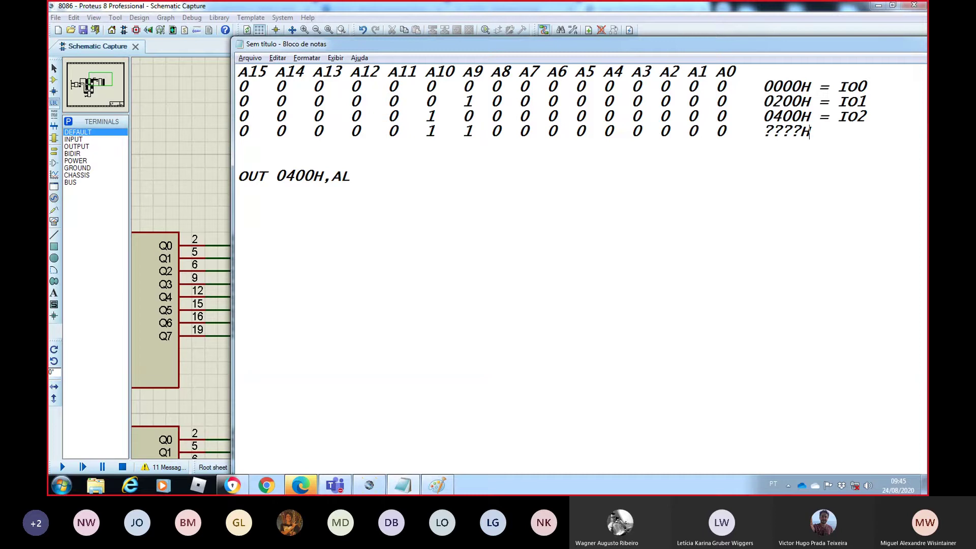
{"action": "type", "text": " -"}
{"action": "key", "text": "BackSpace"}
{"action": "type", "text": "="}
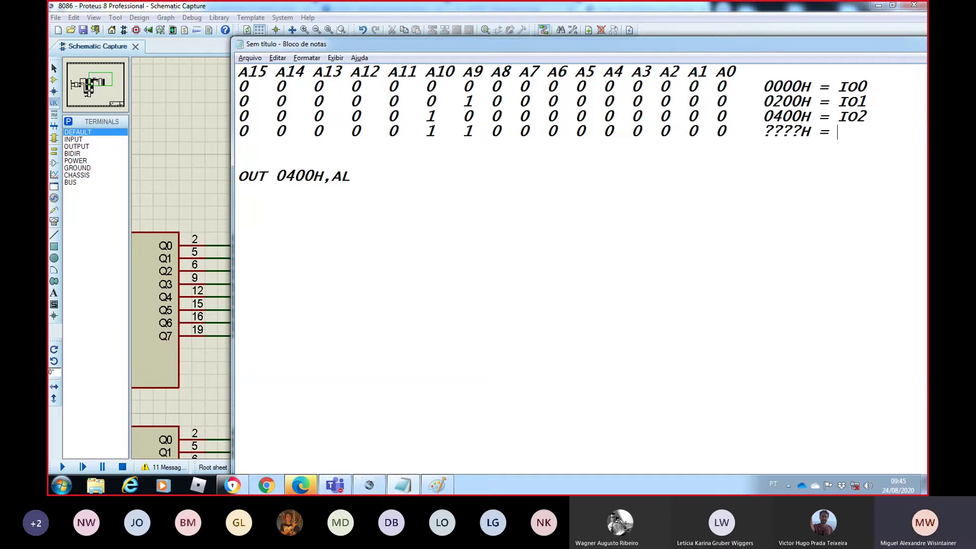
{"action": "type", "text": " IO3"}
{"action": "key", "text": "Left"}
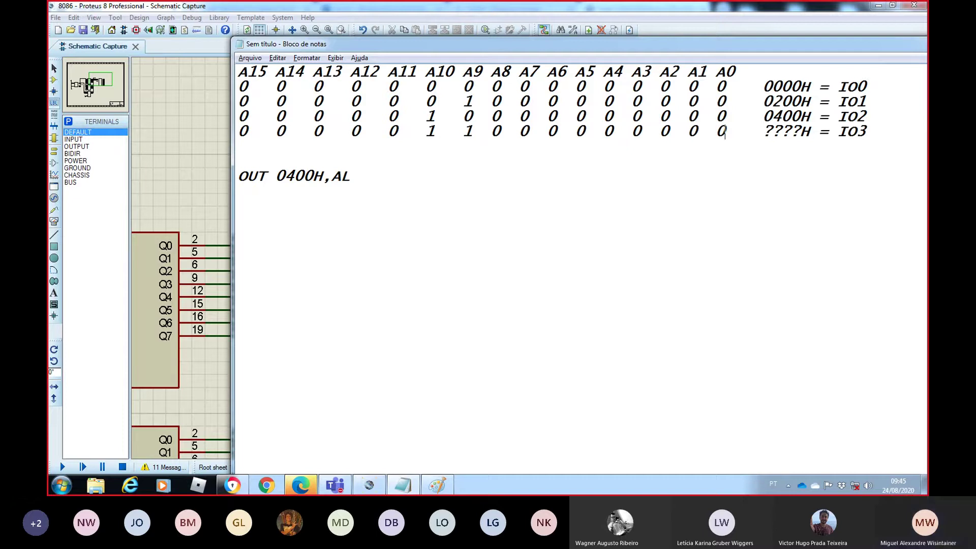
- Write 00 above the OUT instruction as the hex digits for the fourth row's A7 to A0 bits
{"action": "left_click_drag", "start_coordinate": [725, 131], "coordinate": [633, 131]}
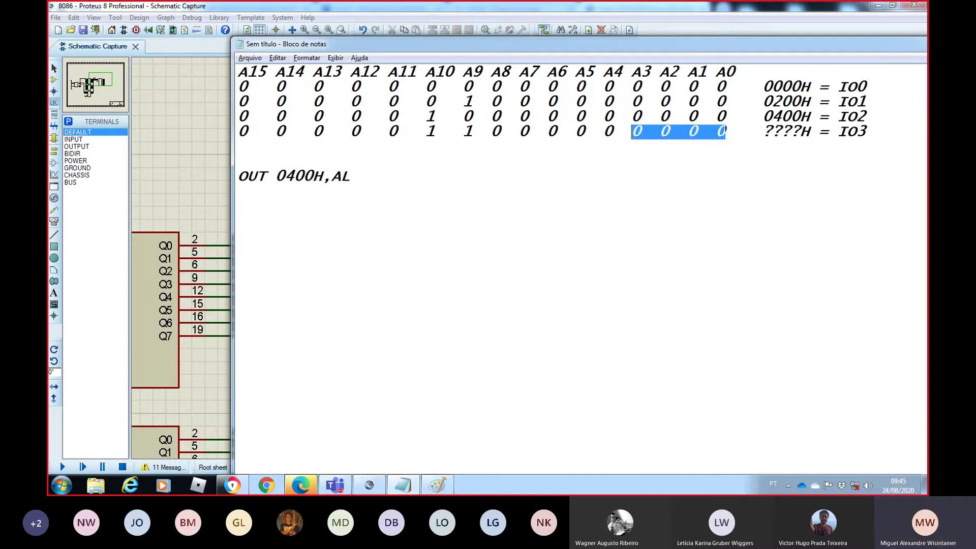
{"action": "left_click", "coordinate": [283, 157]}
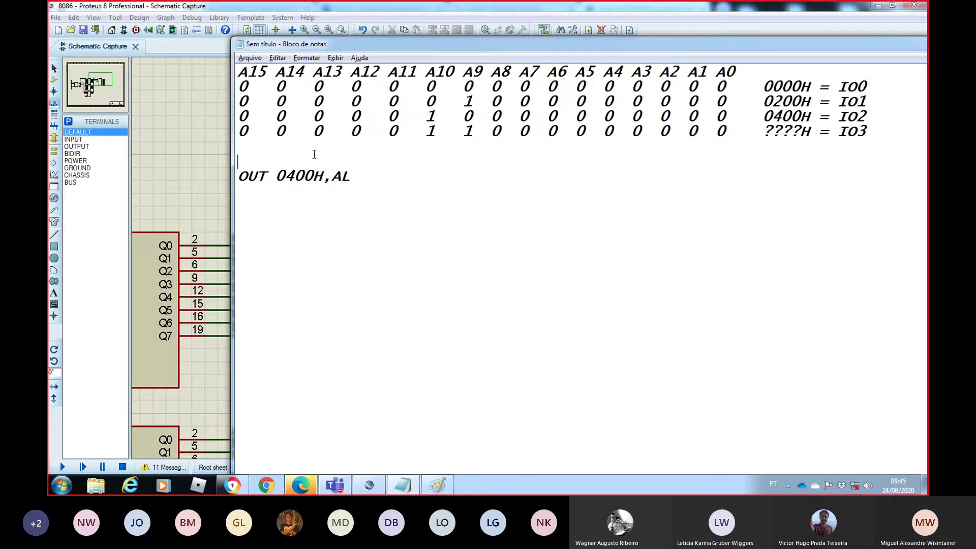
{"action": "type", "text": "0"}
{"action": "key", "text": "Return"}
{"action": "left_click_drag", "start_coordinate": [613, 132], "coordinate": [521, 133]}
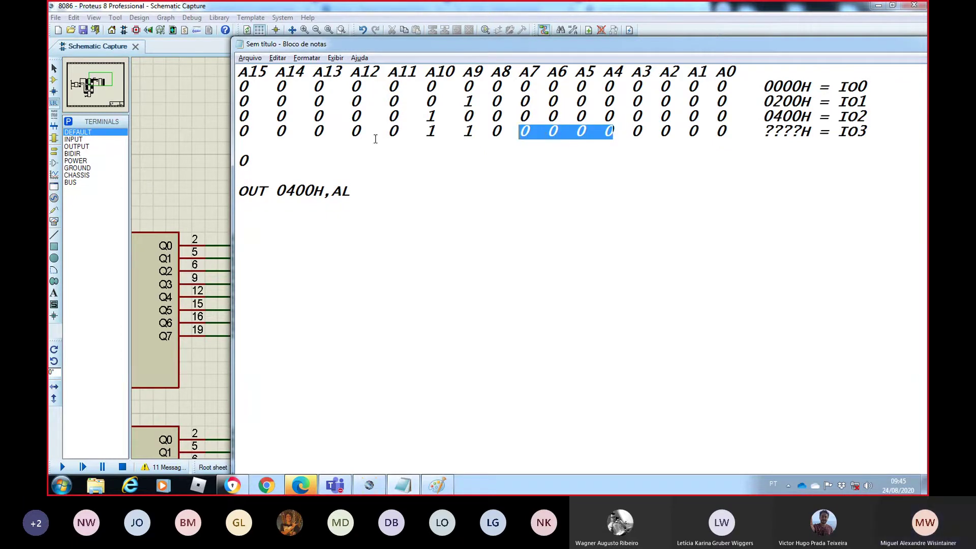
{"action": "left_click", "coordinate": [242, 158]}
{"action": "type", "text": "0"}
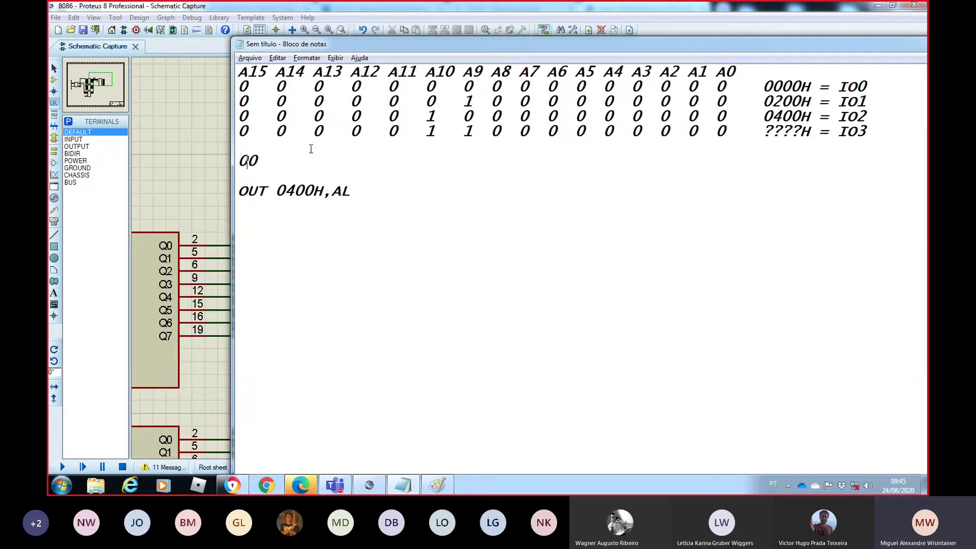
- Complete the hex value above the OUT instruction as 0600H from the fourth row's A11 to A8 and A15 to A12 bits
{"action": "left_click_drag", "start_coordinate": [725, 132], "coordinate": [388, 132]}
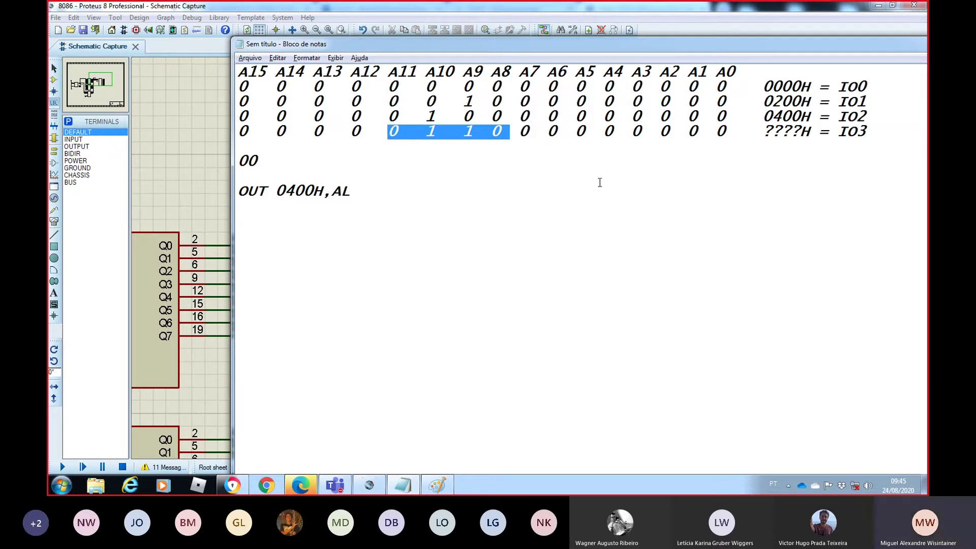
{"action": "left_click", "coordinate": [239, 160]}
{"action": "type", "text": "6"}
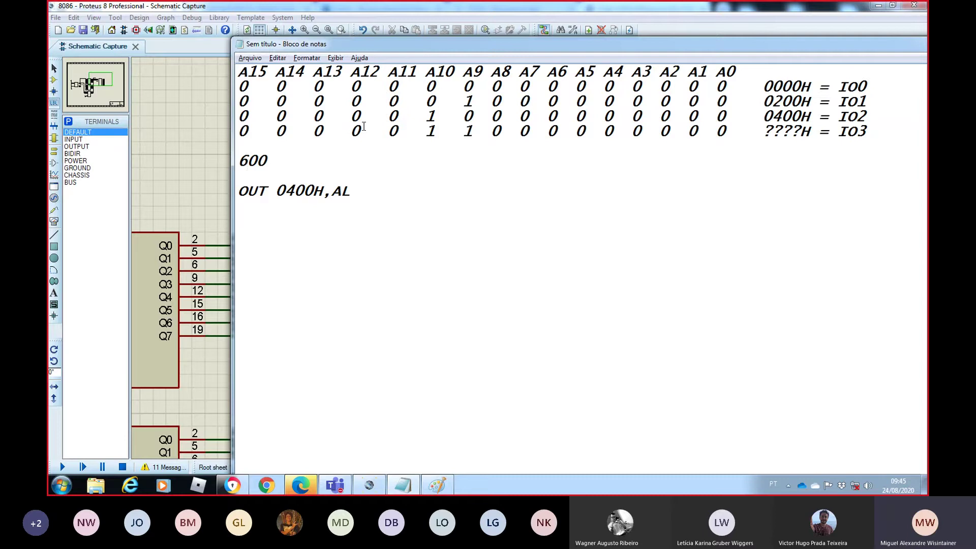
{"action": "left_click_drag", "start_coordinate": [361, 128], "coordinate": [237, 131]}
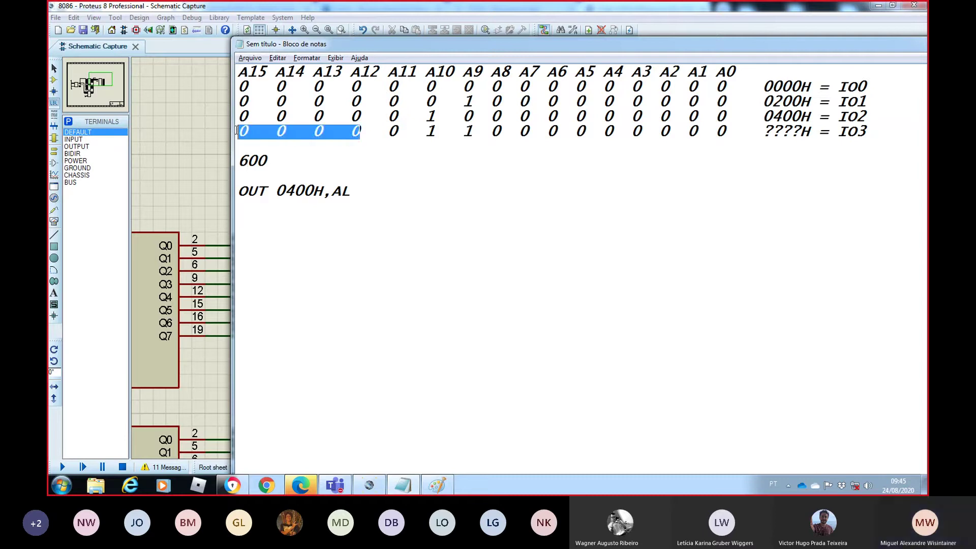
{"action": "left_click", "coordinate": [239, 161]}
{"action": "type", "text": "0"}
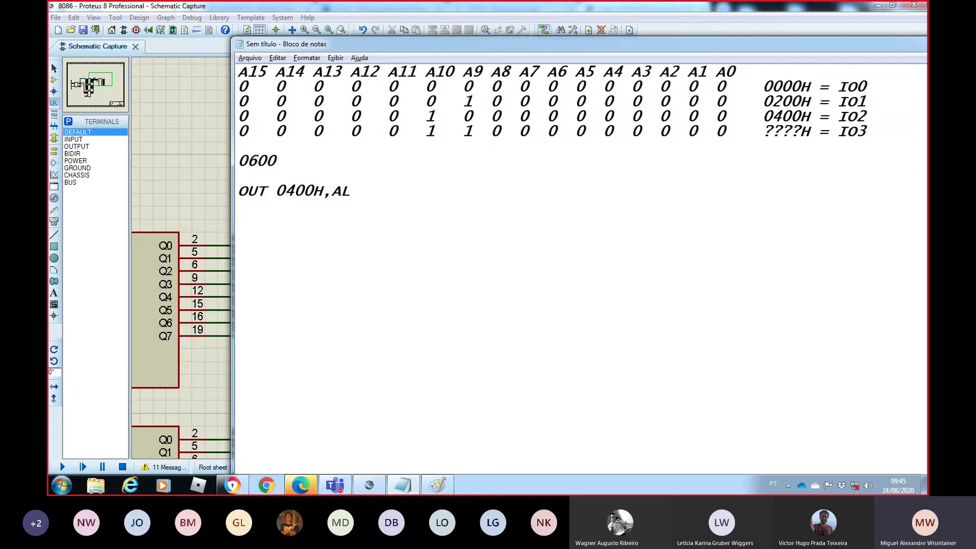
{"action": "key", "text": "End"}
{"action": "type", "text": "H"}
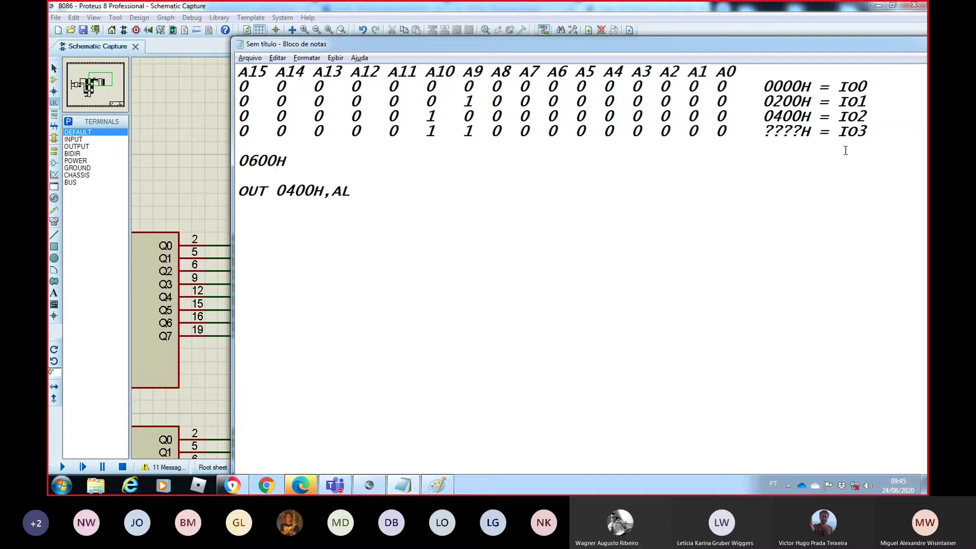
- Replace the question marks in the IO3 label with the address 0600
{"action": "key", "text": "BackSpace"}
{"action": "key", "text": "BackSpace"}
{"action": "key", "text": "BackSpace"}
{"action": "key", "text": "BackSpace"}
{"action": "type", "text": "0"}
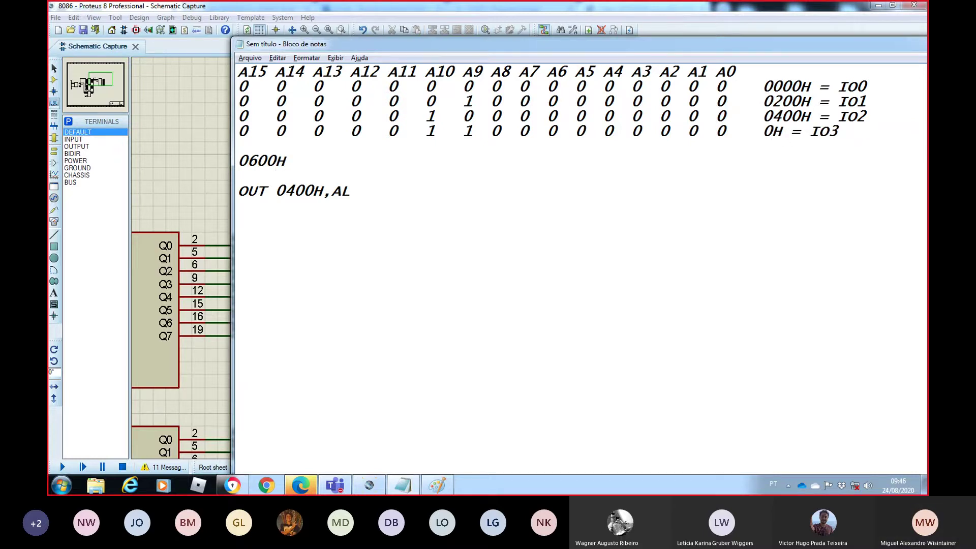
{"action": "type", "text": "600"}
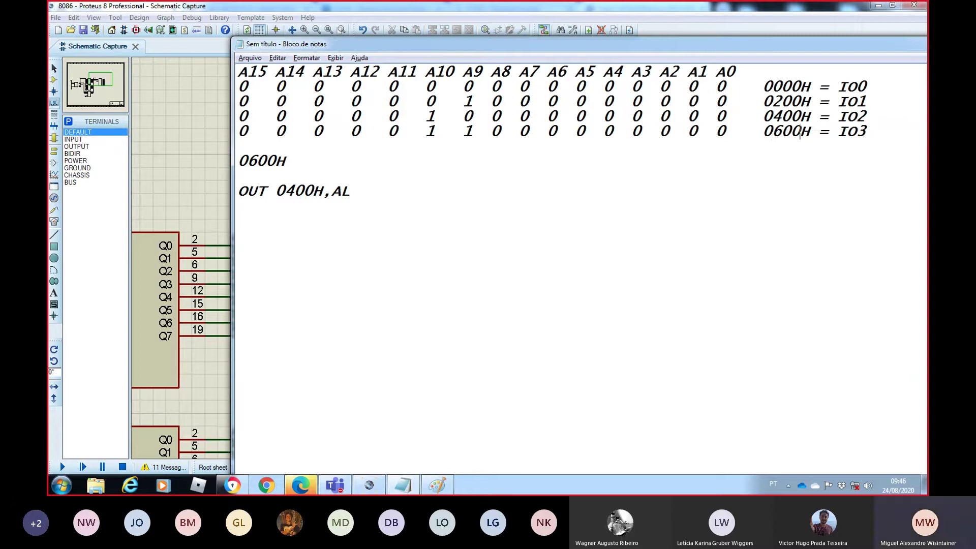
- Delete the working value 0600H from the line above the OUT instruction
{"action": "left_click", "coordinate": [845, 150]}
{"action": "key", "text": "Down"}
{"action": "key", "text": "shift+Right"}
{"action": "key", "text": "shift+Right"}
{"action": "key", "text": "shift+Right"}
{"action": "key", "text": "shift+Right"}
{"action": "key", "text": "shift+Right"}
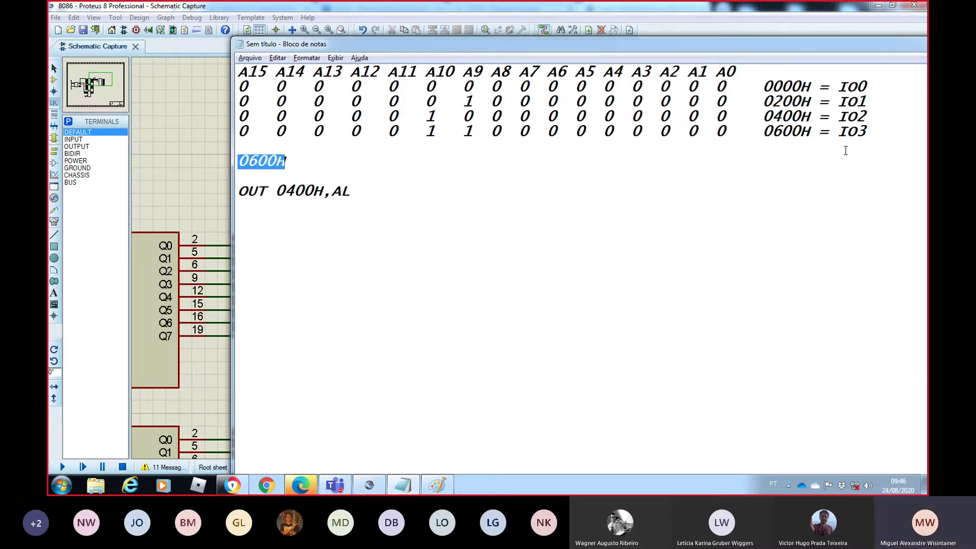
{"action": "key", "text": "Delete"}
- Change the port address in the OUT instruction to 0600H
{"action": "key", "text": "Down"}
{"action": "key", "text": "Down"}
{"action": "key", "text": "ctrl+Right"}
{"action": "key", "text": "shift+Right"}
{"action": "key", "text": "shift+Right"}
{"action": "key", "text": "shift+Right"}
{"action": "key", "text": "shift+Right"}
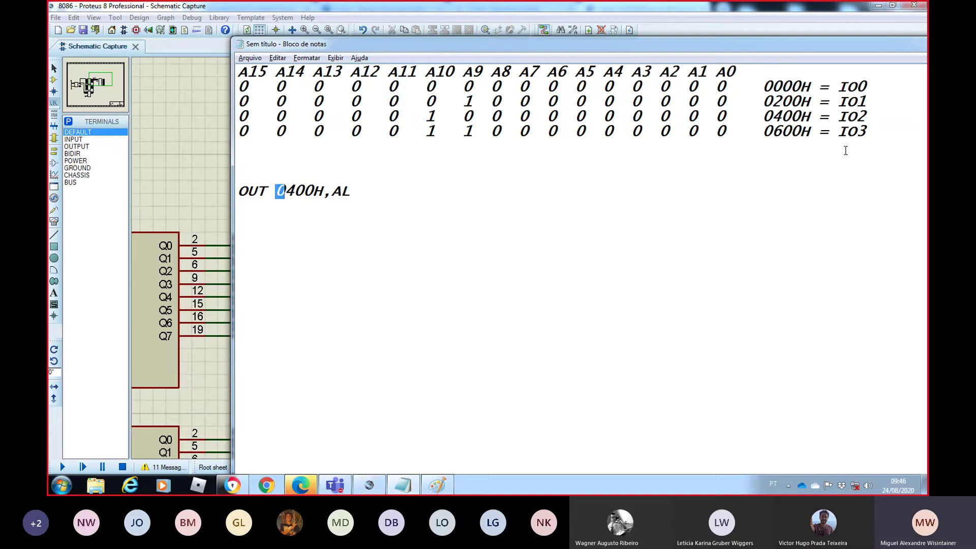
{"action": "type", "text": "0600"}
- Check the decoder's outputs and address inputs in the Proteus schematic, and return to the empty line below the IO3 row in Notepad
{"action": "key", "text": "alt+Tab"}
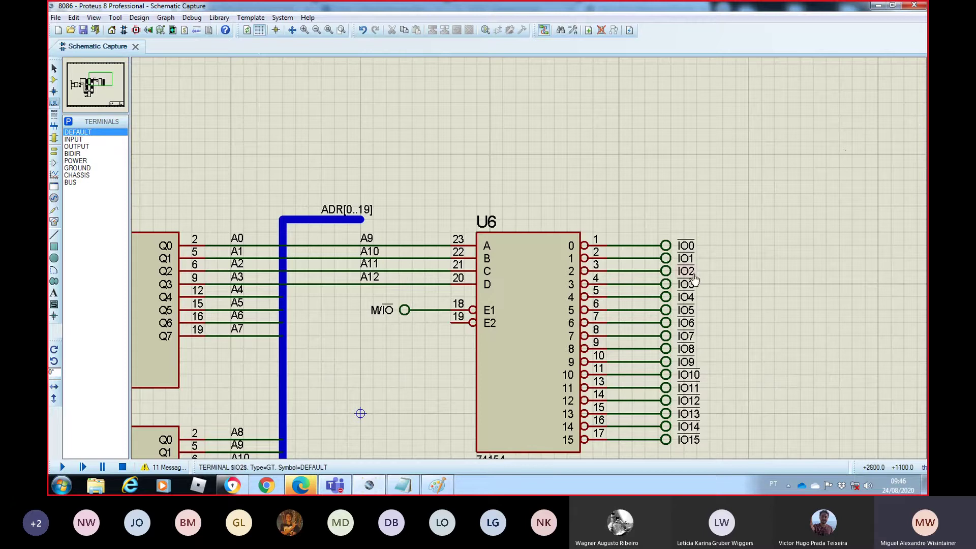
{"action": "key", "text": "alt+Tab"}
{"action": "key", "text": "alt+Tab"}
{"action": "key", "text": "alt+Tab"}
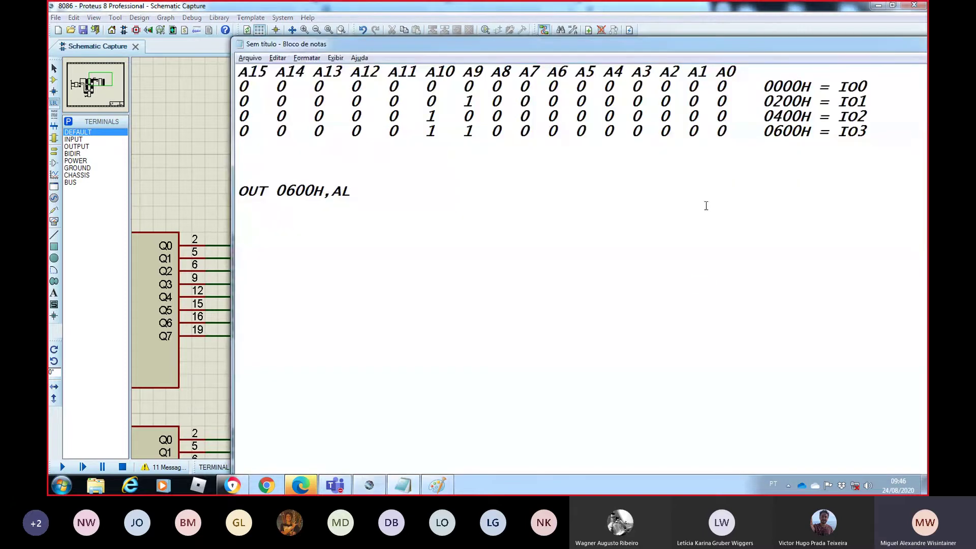
{"action": "left_click", "coordinate": [259, 145]}
{"action": "key", "text": "alt+Tab"}
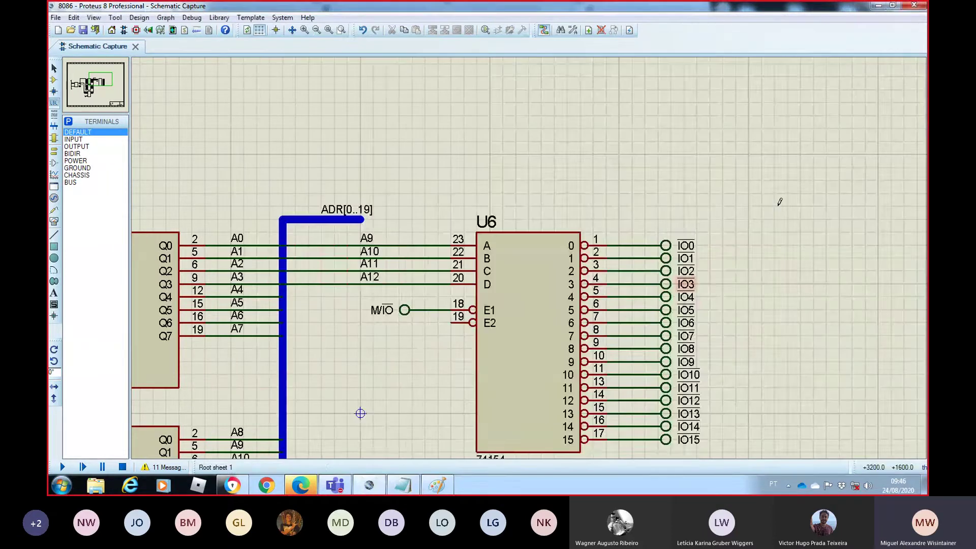
{"action": "key", "text": "alt+Tab"}
{"action": "key", "text": "alt+Tab"}
{"action": "key", "text": "alt+Tab"}
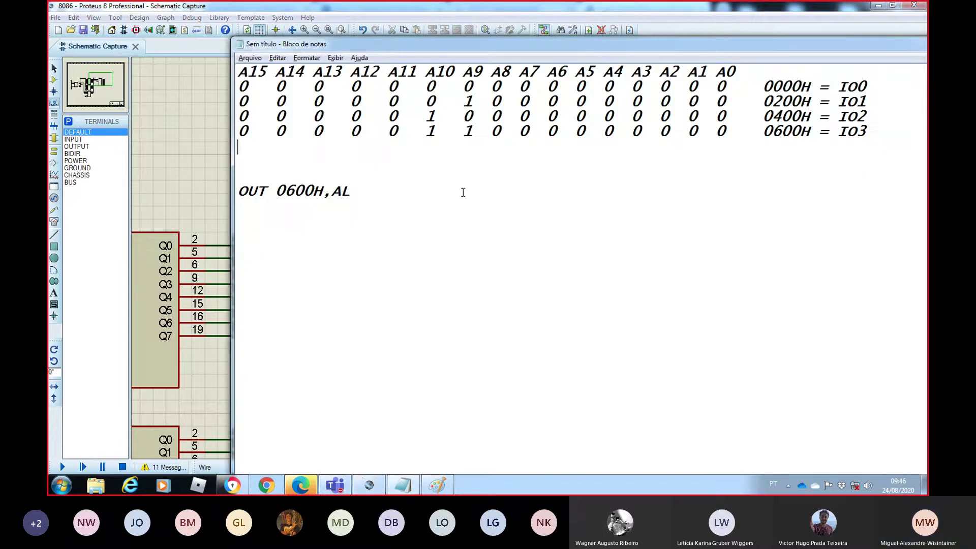
- Enter a fifth address row with A11 as 1 and all other bits as 0, and label it "????H = IO4"
{"action": "type", "text": "00"}
{"action": "key", "text": "BackSpace"}
{"action": "type", "text": "0   0   "}
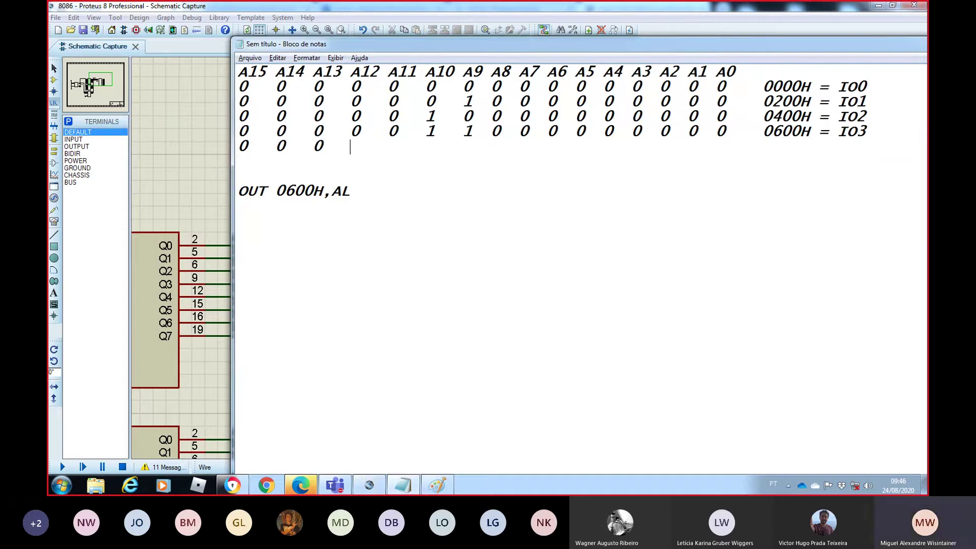
{"action": "type", "text": "0   1"}
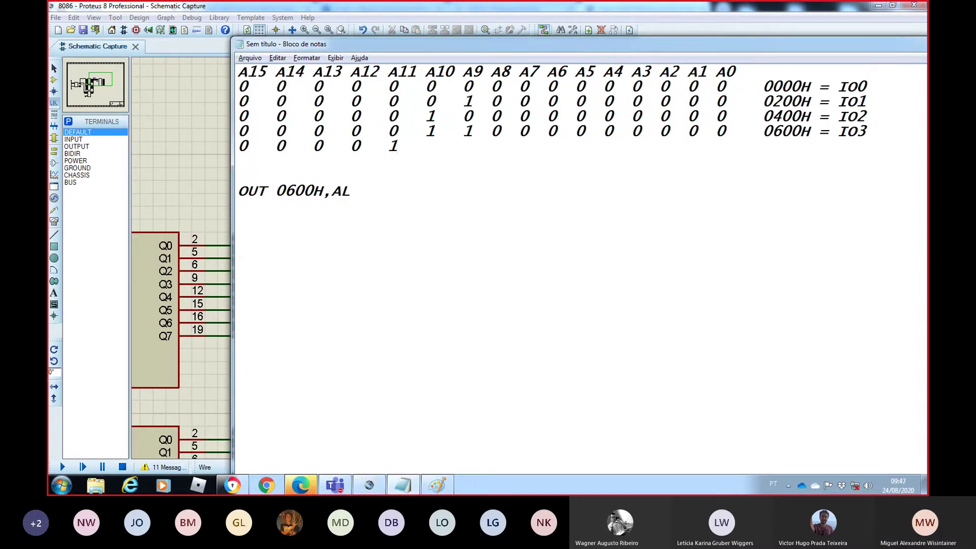
{"action": "type", "text": "   0   0  0"}
{"action": "key", "text": "shift+Left"}
{"action": "key", "text": "shift+Left"}
{"action": "key", "text": "shift+Left"}
{"action": "key", "text": "shift+Left"}
{"action": "key", "text": "shift+Left"}
{"action": "key", "text": "shift+Left"}
{"action": "key", "text": "shift+Left"}
{"action": "key", "text": "shift+Left"}
{"action": "key", "text": "shift+Left"}
{"action": "key", "text": "shift+Left"}
{"action": "key", "text": "shift+Left"}
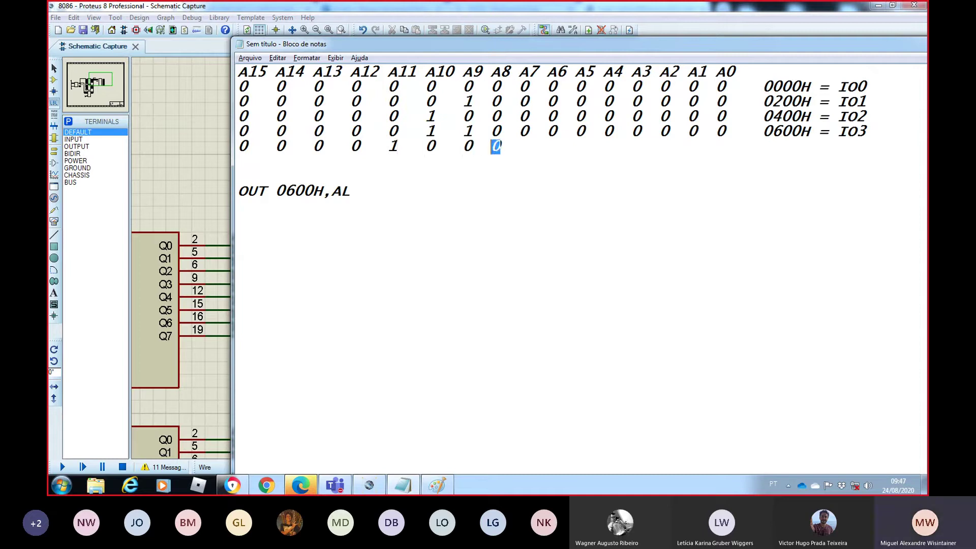
{"action": "key", "text": "shift+Left"}
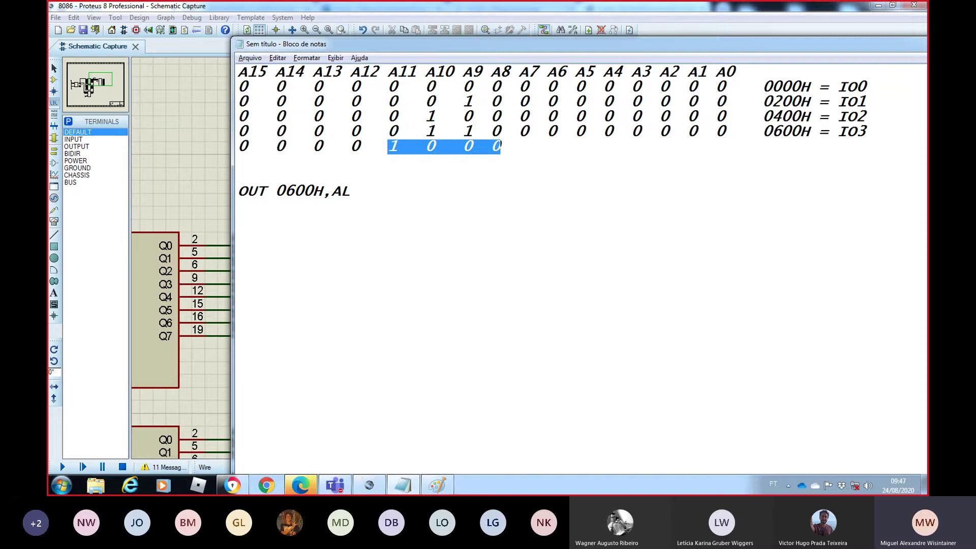
{"action": "left_click", "coordinate": [395, 146]}
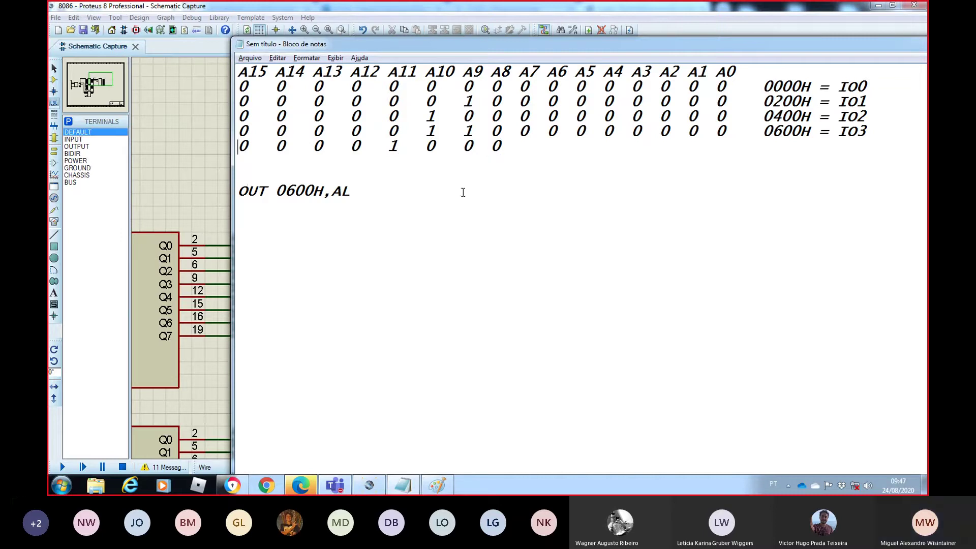
{"action": "type", "text": "0  0  0  "}
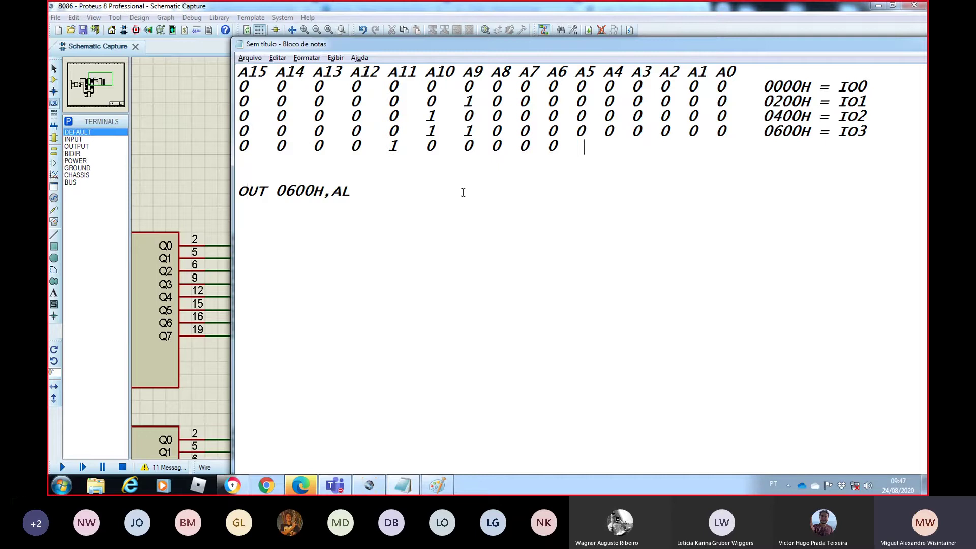
{"action": "type", "text": "0  0  0  0  0  0"}
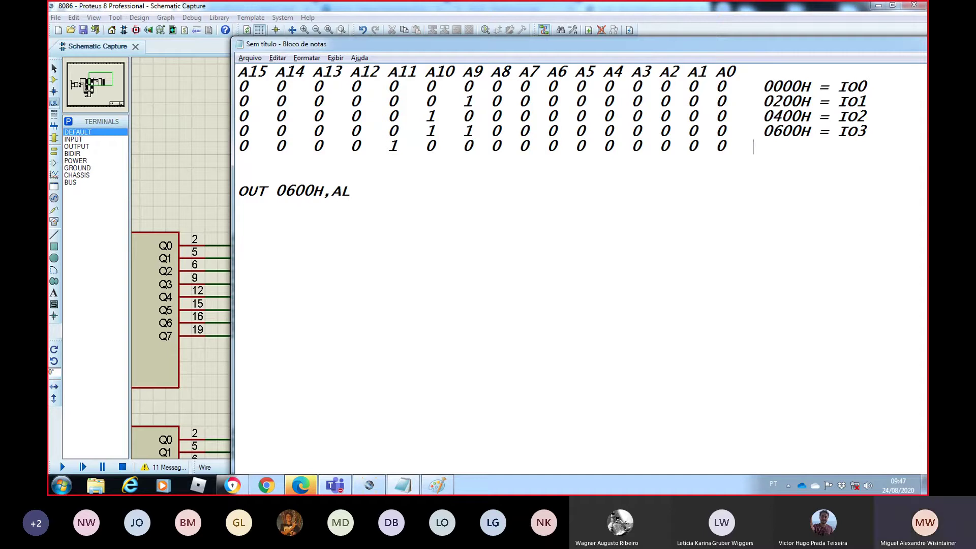
{"action": "type", "text": "????H = IO4"}
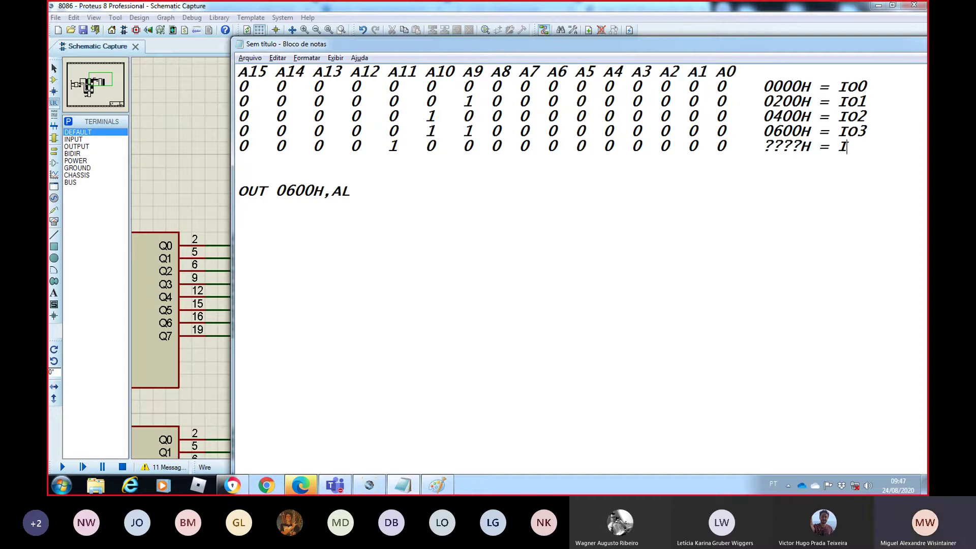
- Write 00 on its own line above the OUT instruction as the hex digits for the fifth row's A7 to A0 bits
{"action": "key", "text": "Left"}
{"action": "key", "text": "Left"}
{"action": "key", "text": "Left"}
{"action": "key", "text": "Left"}
{"action": "key", "text": "Left"}
{"action": "key", "text": "Left"}
{"action": "key", "text": "Left"}
{"action": "key", "text": "Left"}
{"action": "key", "text": "Left"}
{"action": "key", "text": "Left"}
{"action": "key", "text": "Left"}
{"action": "key", "text": "Left"}
{"action": "key", "text": "Left"}
{"action": "key", "text": "Left"}
{"action": "key", "text": "Left"}
{"action": "key", "text": "Left"}
{"action": "key", "text": "Right"}
{"action": "key", "text": "Right"}
{"action": "key", "text": "shift+Left"}
{"action": "key", "text": "shift+Left"}
{"action": "key", "text": "shift+Left"}
{"action": "key", "text": "shift+Left"}
{"action": "key", "text": "shift+Left"}
{"action": "key", "text": "shift+Left"}
{"action": "key", "text": "shift+Left"}
{"action": "key", "text": "shift+Left"}
{"action": "key", "text": "shift+Left"}
{"action": "key", "text": "shift+Left"}
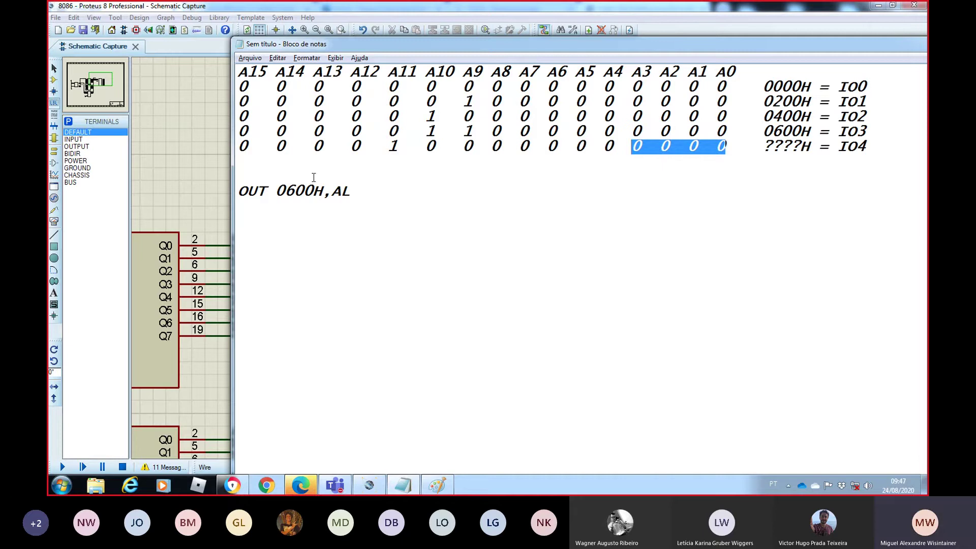
{"action": "left_click", "coordinate": [272, 172]}
{"action": "key", "text": "Return"}
{"action": "type", "text": "09"}
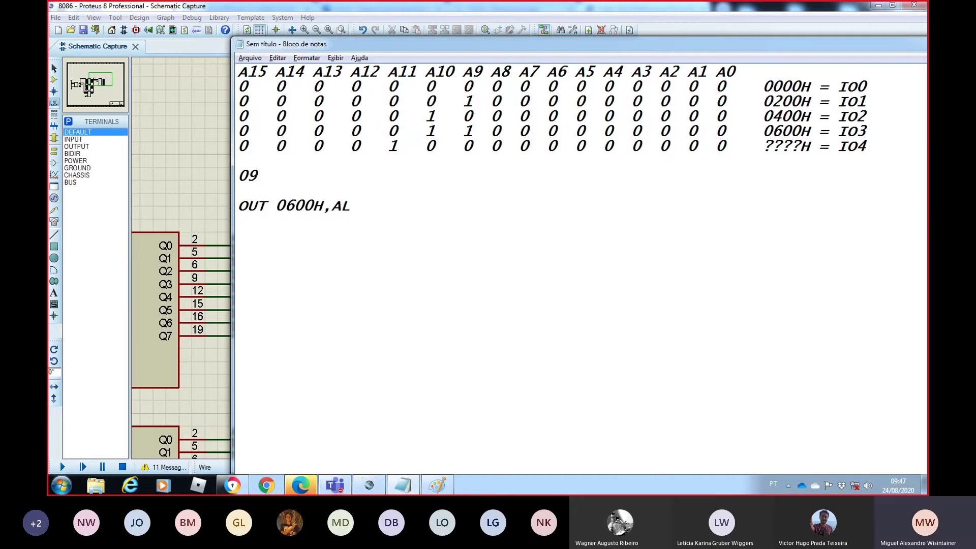
{"action": "key", "text": "BackSpace"}
{"action": "left_click_drag", "start_coordinate": [621, 147], "coordinate": [518, 148]}
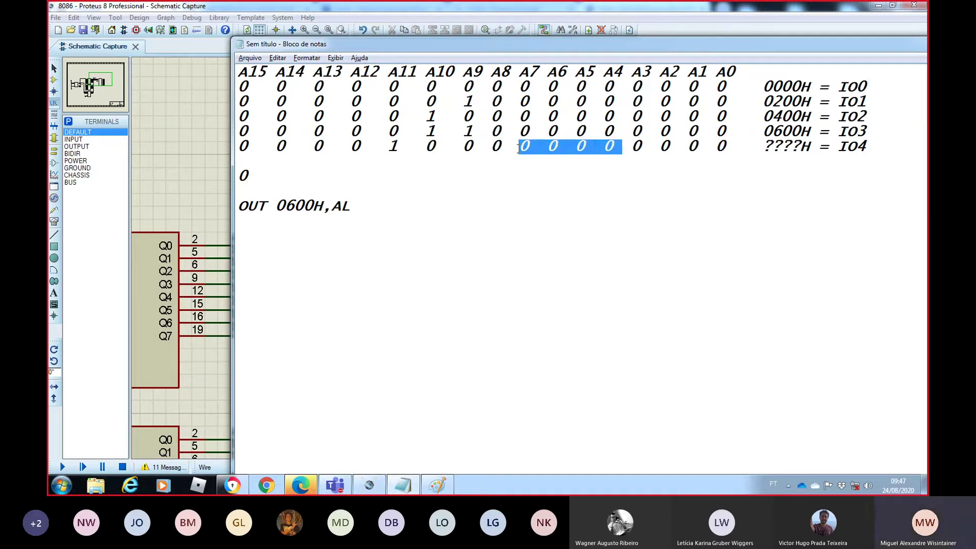
{"action": "left_click", "coordinate": [280, 177]}
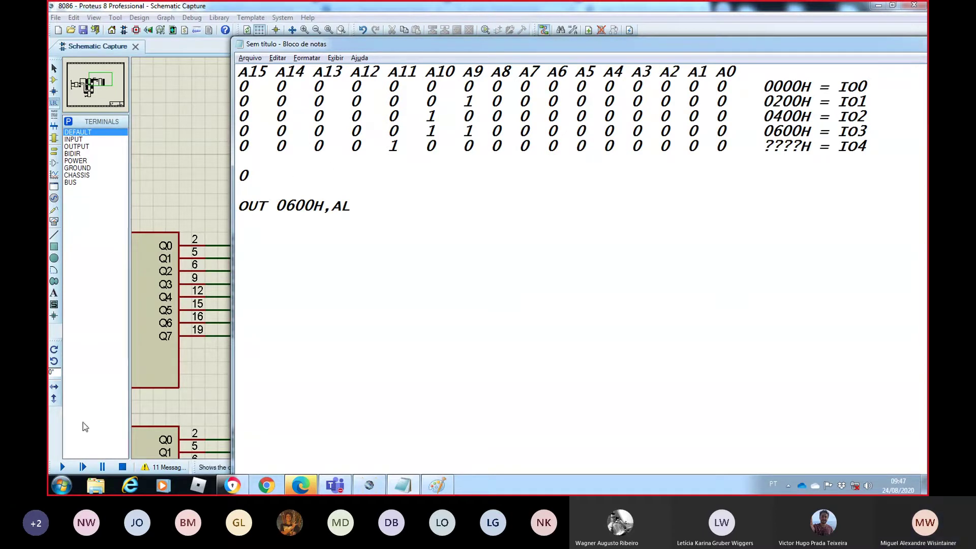
{"action": "left_click", "coordinate": [239, 176]}
{"action": "type", "text": "0"}
- Complete the working hex value as 0800 from the fifth row's A11 to A8 and A15 to A12 bits
{"action": "left_click_drag", "start_coordinate": [733, 148], "coordinate": [392, 142]}
{"action": "left_click", "coordinate": [499, 148]}
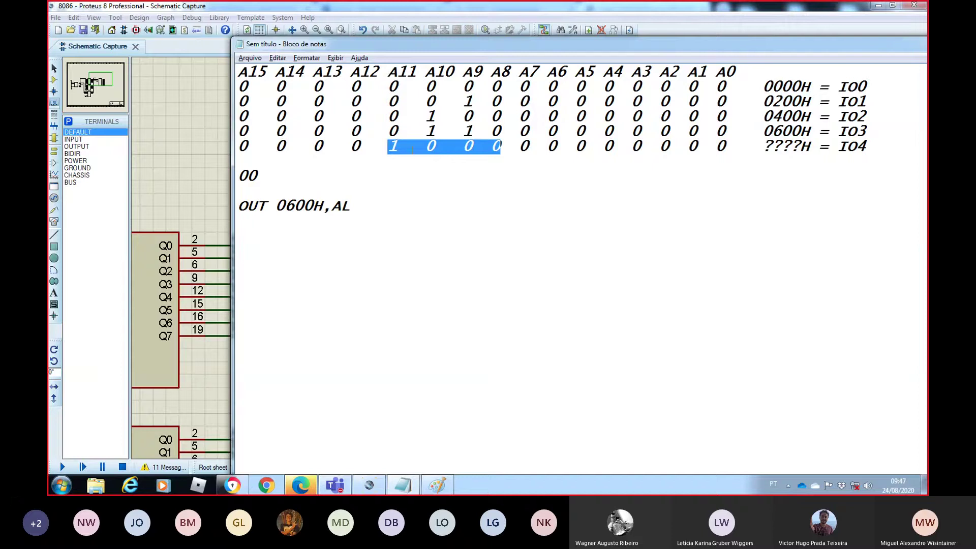
{"action": "left_click", "coordinate": [240, 175]}
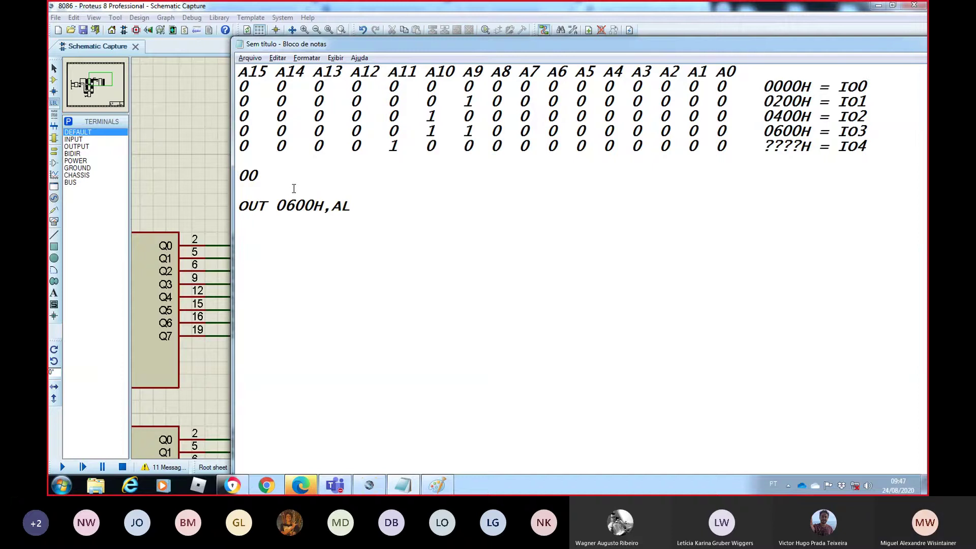
{"action": "type", "text": "8"}
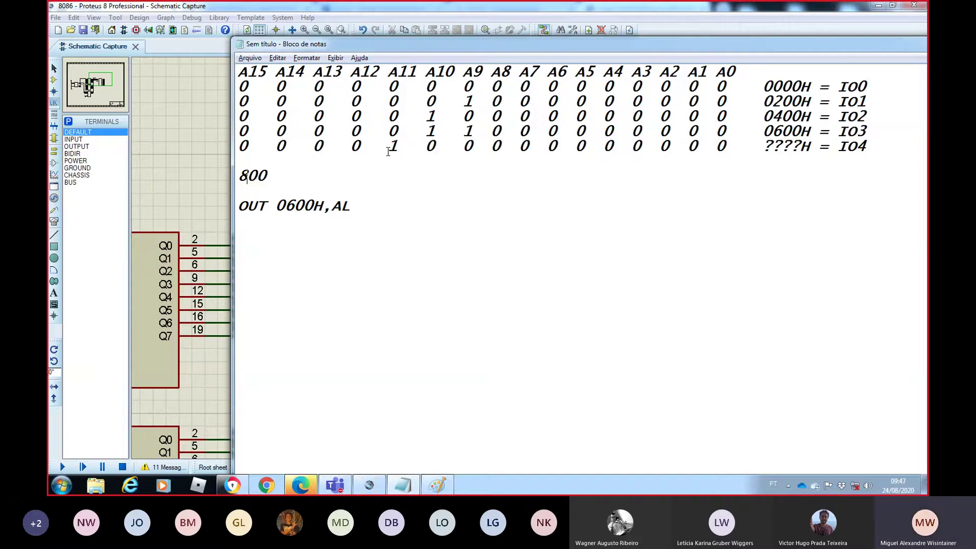
{"action": "left_click_drag", "start_coordinate": [376, 147], "coordinate": [241, 146]}
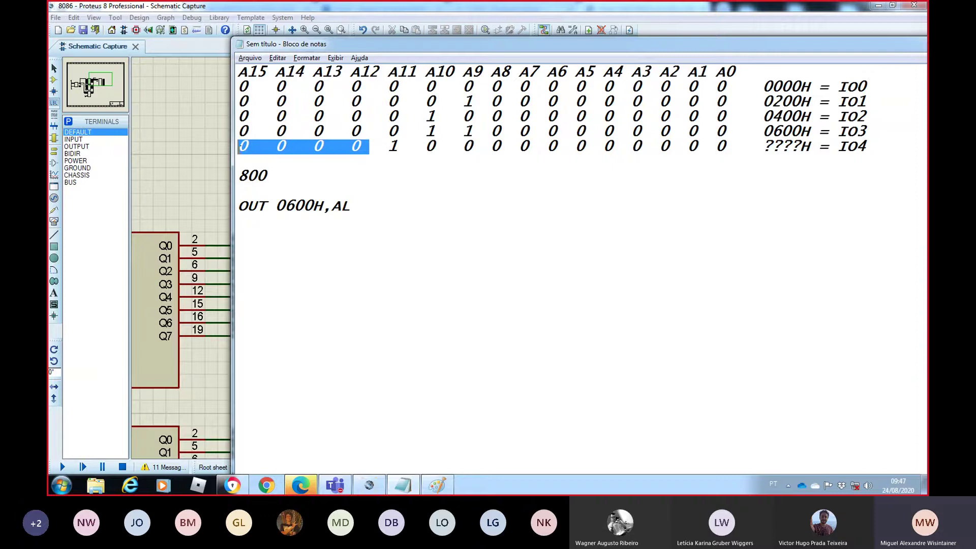
{"action": "left_click", "coordinate": [238, 176]}
{"action": "type", "text": "0"}
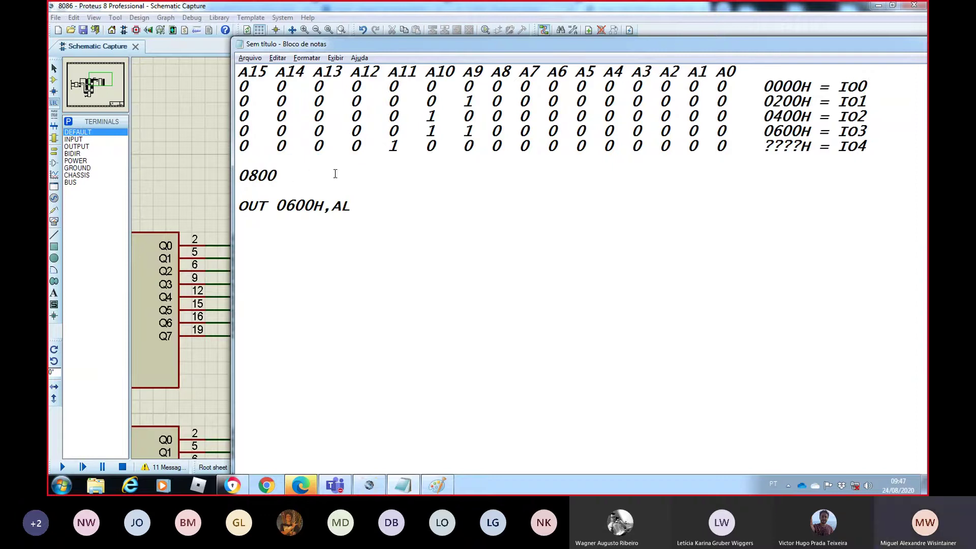
- Change the port address in the OUT instruction to 0800H
{"action": "key", "text": "alt+Tab"}
{"action": "key", "text": "alt+Tab"}
{"action": "key", "text": "BackSpace"}
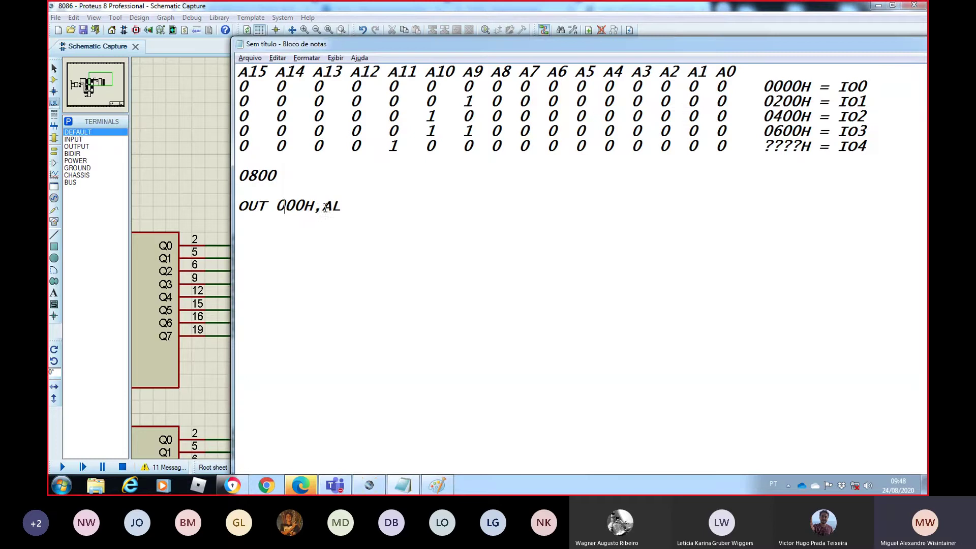
{"action": "type", "text": "8"}
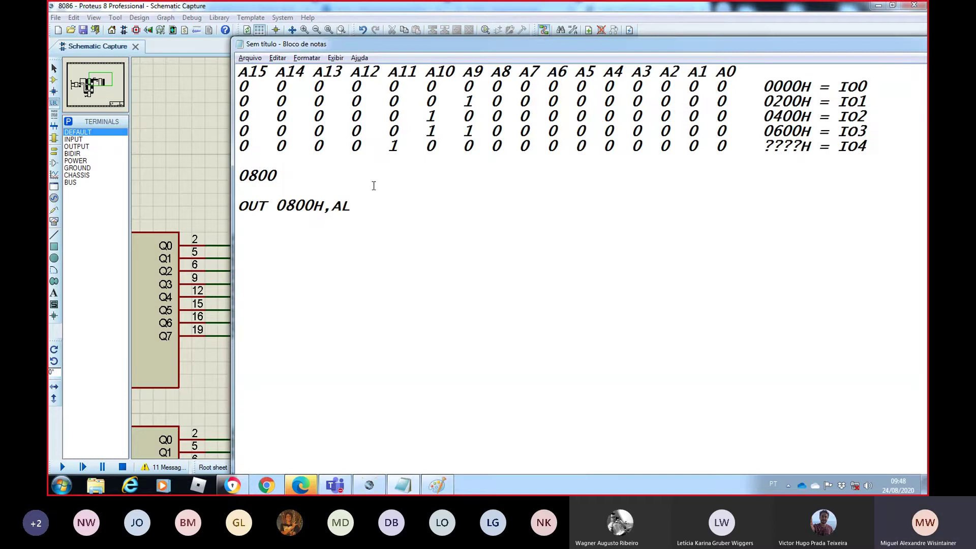
- Highlight all address bits of the IO4 row and its A11 to A8 group to review the hex conversion
{"action": "left_click_drag", "start_coordinate": [242, 146], "coordinate": [725, 151]}
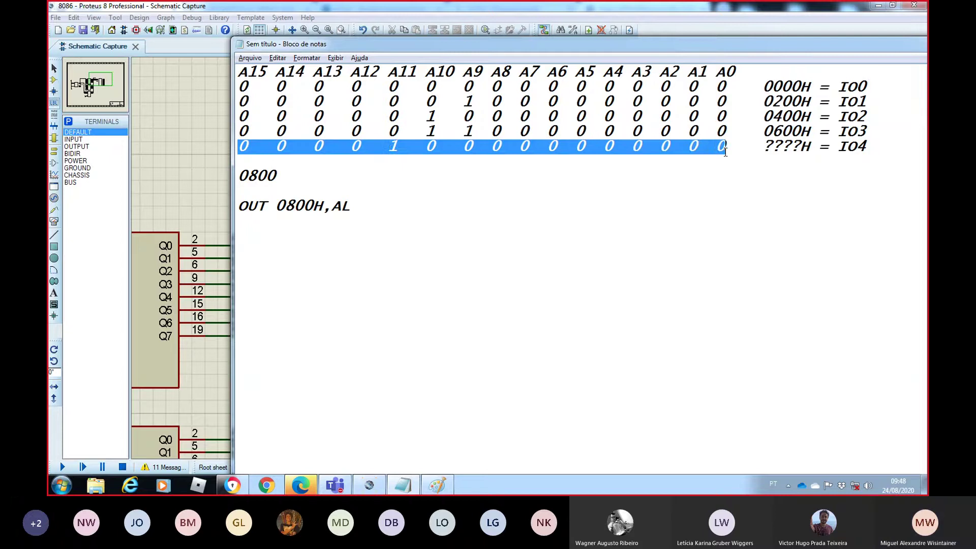
{"action": "left_click", "coordinate": [462, 167]}
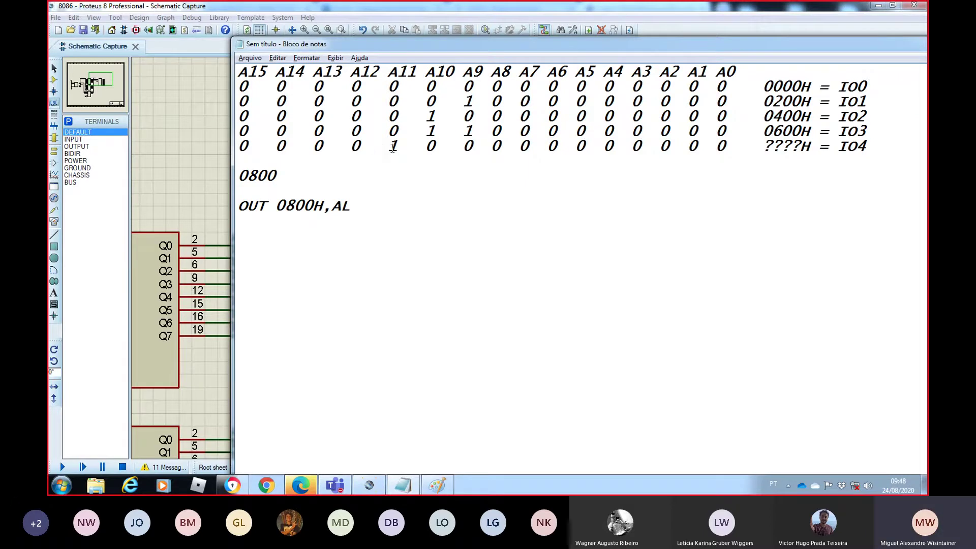
{"action": "left_click_drag", "start_coordinate": [393, 147], "coordinate": [510, 146]}
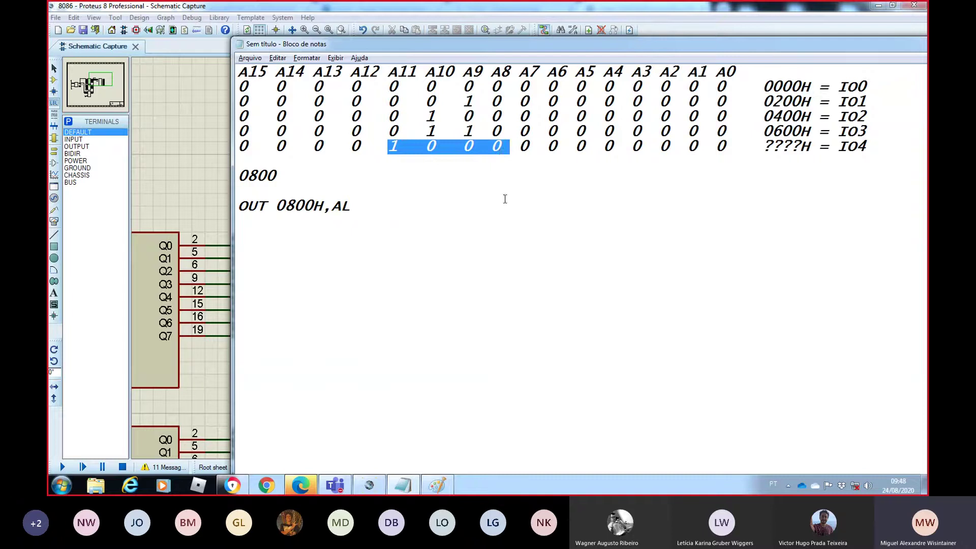
- Check the IO4 output on the decoder schematic and replace the question marks in the IO4 row's address with 0800
{"action": "left_click", "coordinate": [484, 166]}
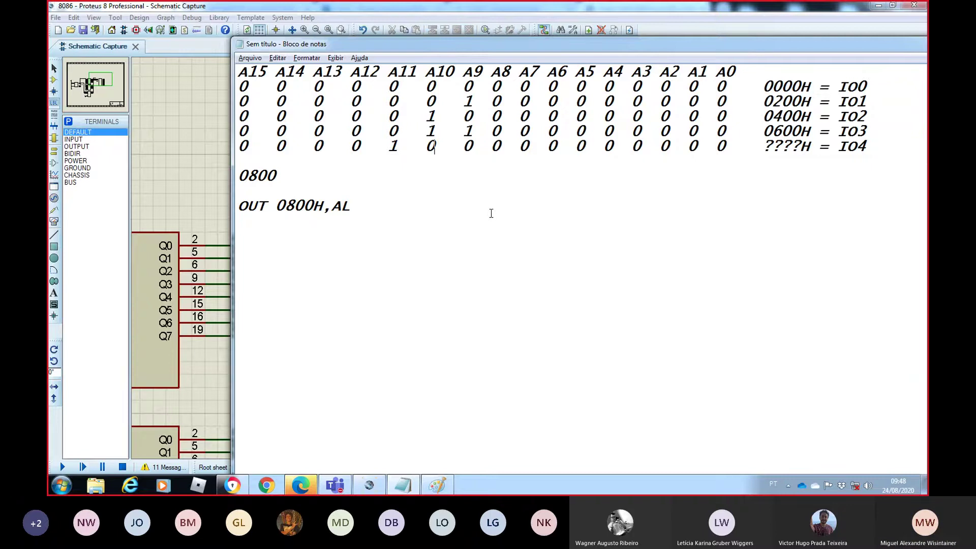
{"action": "key", "text": "alt+Tab"}
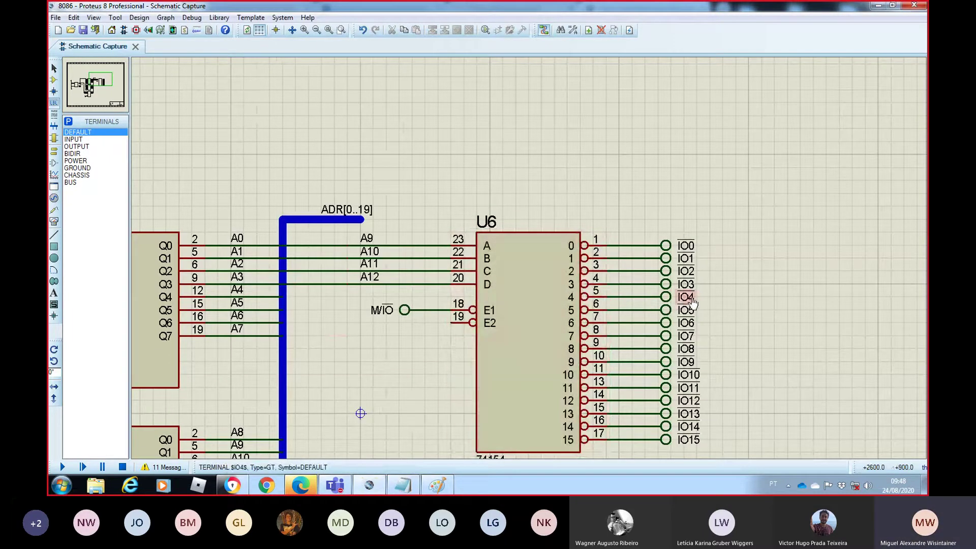
{"action": "key", "text": "alt+Tab"}
{"action": "left_click", "coordinate": [799, 149]}
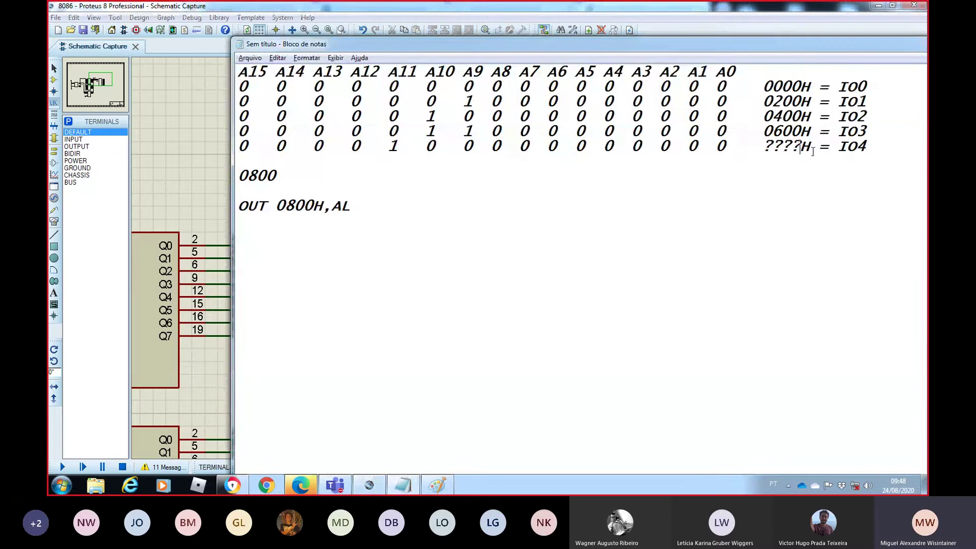
{"action": "key", "text": "BackSpace"}
{"action": "key", "text": "BackSpace"}
{"action": "key", "text": "BackSpace"}
{"action": "key", "text": "BackSpace"}
{"action": "type", "text": "080"}
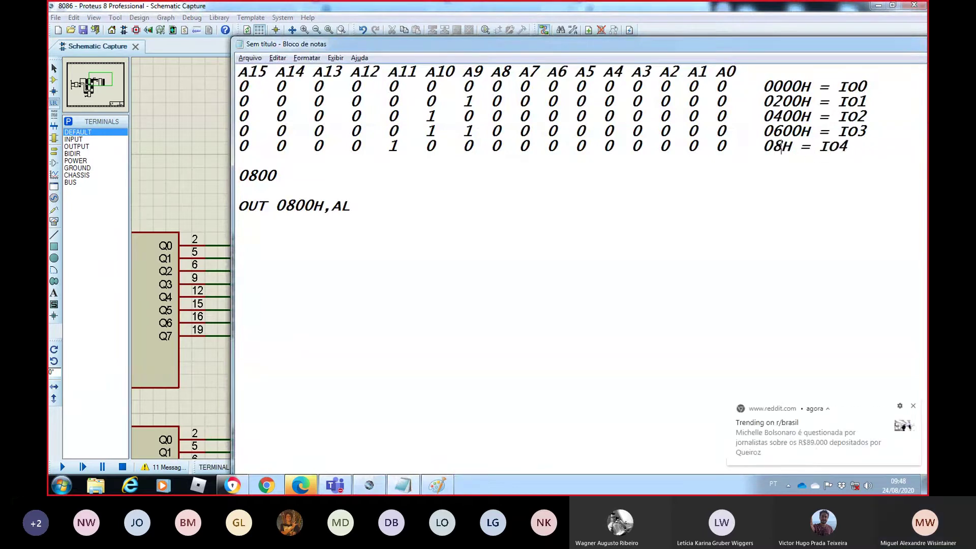
{"action": "type", "text": "00"}
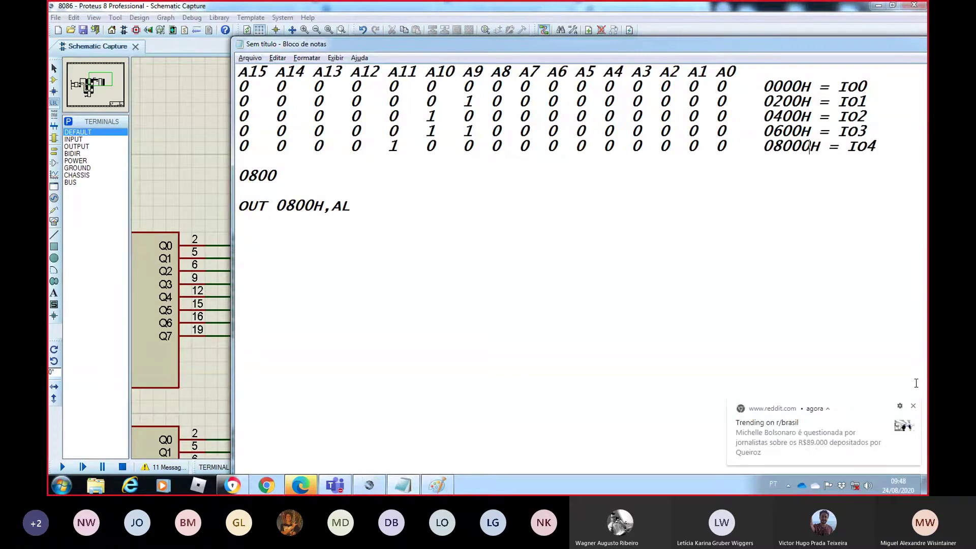
{"action": "left_click", "coordinate": [917, 413]}
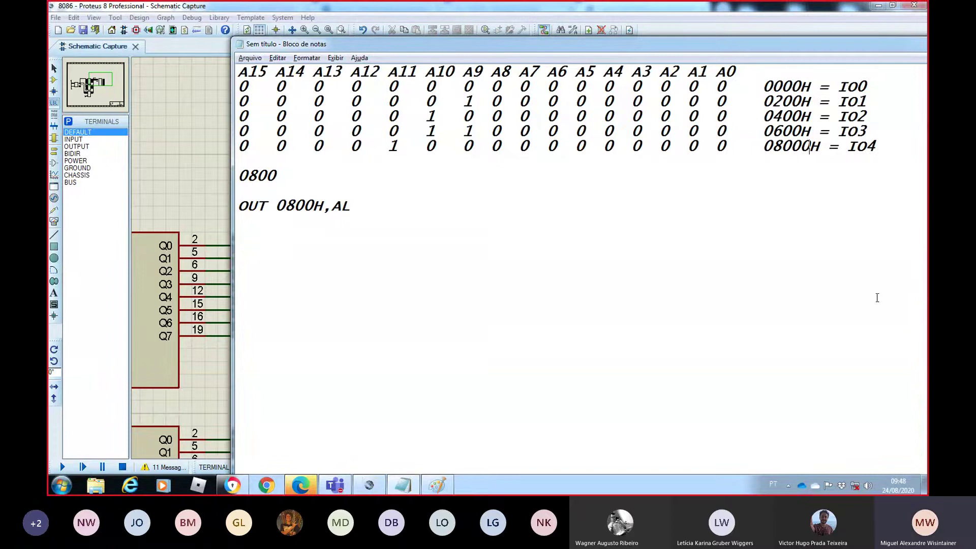
{"action": "key", "text": "BackSpace"}
{"action": "left_click", "coordinate": [871, 154]}
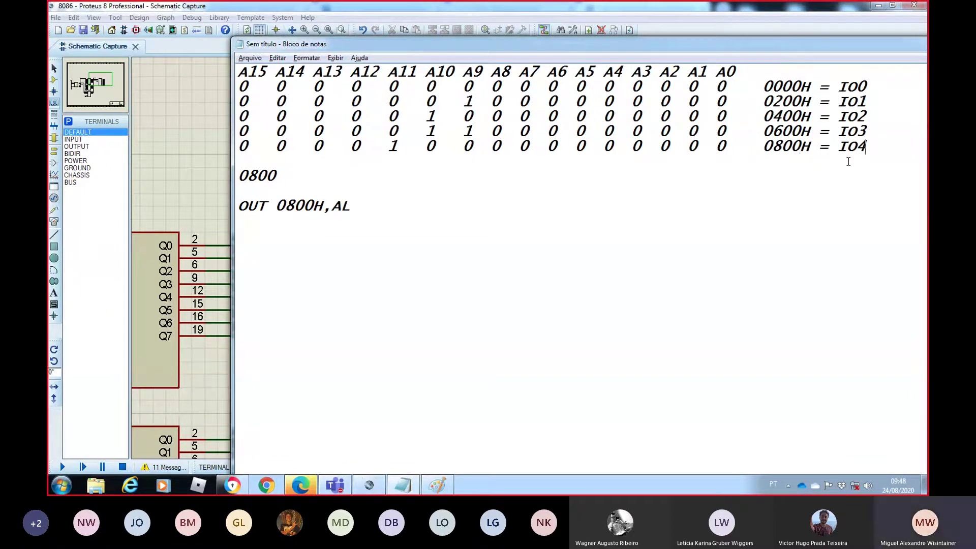
- Delete the working value 0800 and the OUT instruction below the address table
{"action": "left_click_drag", "start_coordinate": [247, 175], "coordinate": [304, 188]}
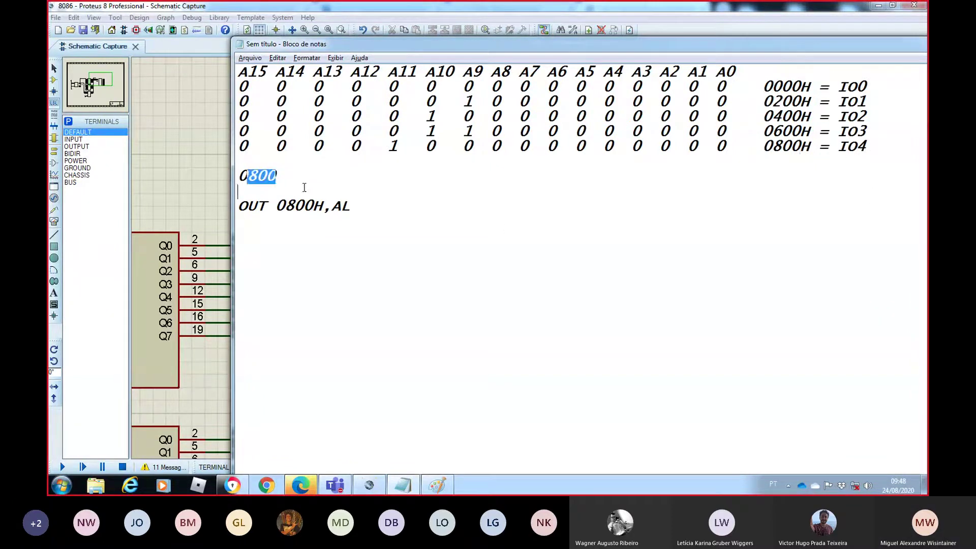
{"action": "left_click_drag", "start_coordinate": [355, 205], "coordinate": [243, 177]}
{"action": "key", "text": "BackSpace"}
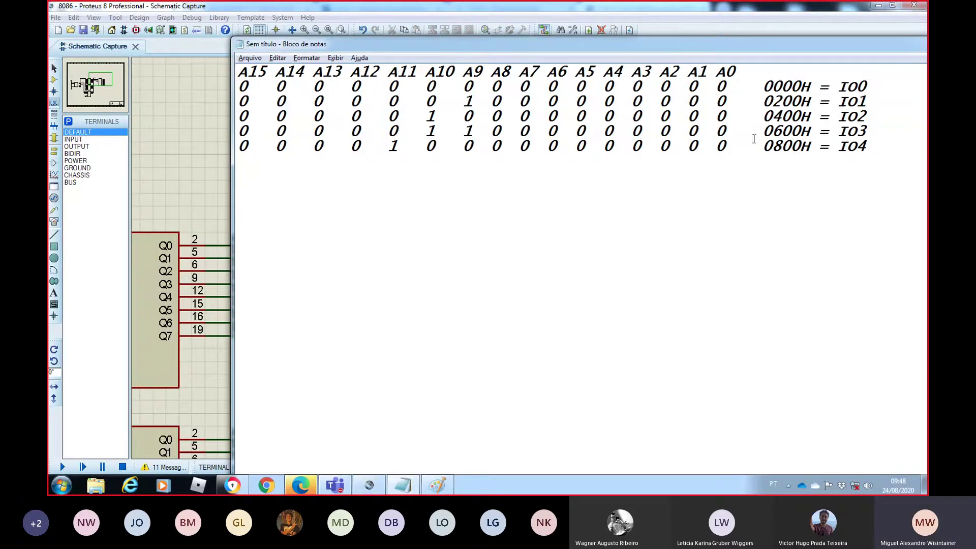
- Review the IO4 row's hex digit groups and compare the address bits with the latch and decoder wiring in the Proteus schematic
{"action": "left_click_drag", "start_coordinate": [725, 147], "coordinate": [387, 147]}
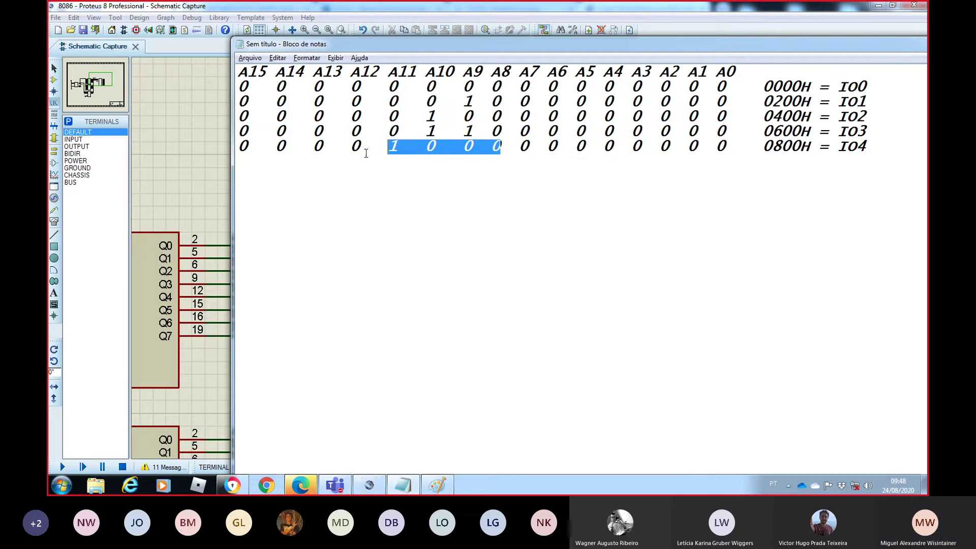
{"action": "left_click_drag", "start_coordinate": [359, 146], "coordinate": [247, 148]}
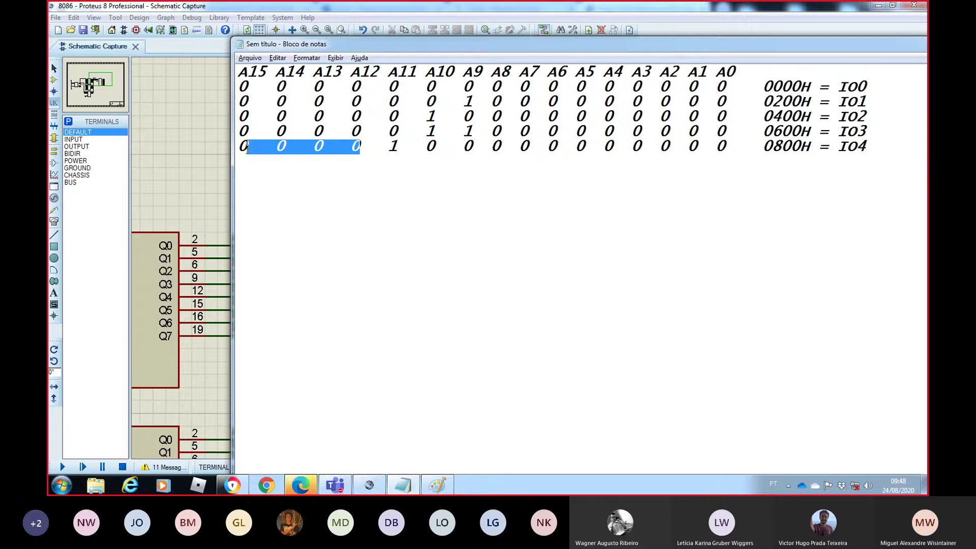
{"action": "key", "text": "alt+Tab"}
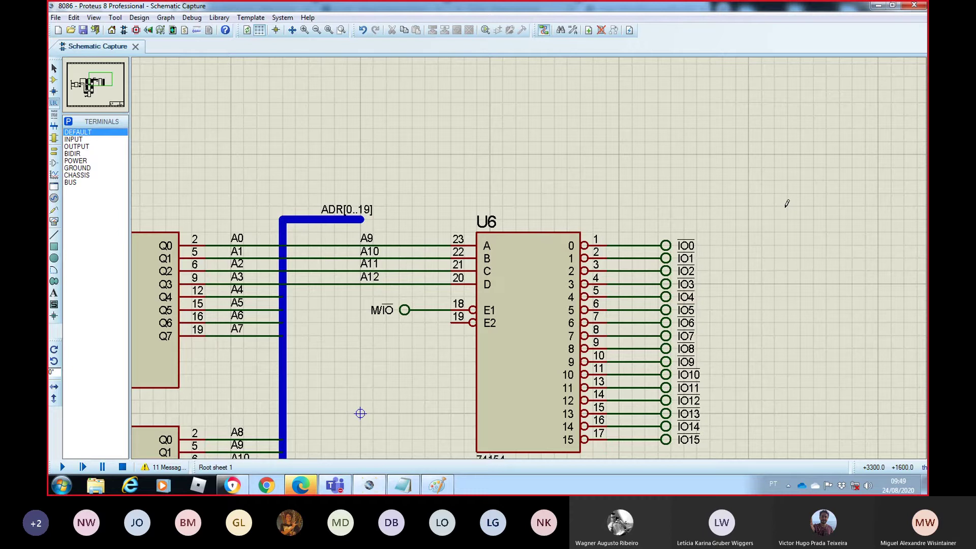
{"action": "scroll", "coordinate": [699, 218], "scroll_direction": "down", "scroll_amount": 1}
{"action": "scroll", "coordinate": [528, 255], "scroll_direction": "up", "scroll_amount": 1}
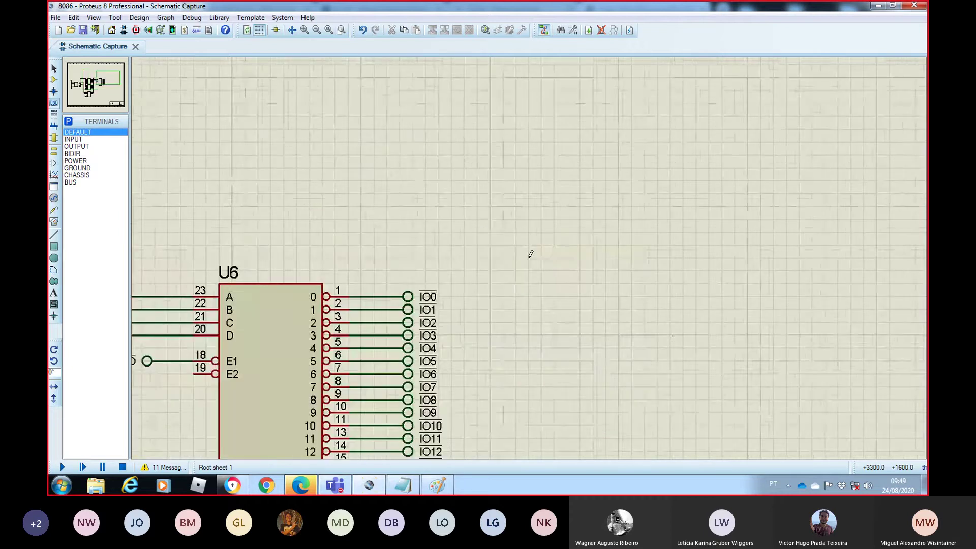
{"action": "scroll", "coordinate": [530, 254], "scroll_direction": "down", "scroll_amount": 1}
{"action": "left_click", "coordinate": [80, 89]}
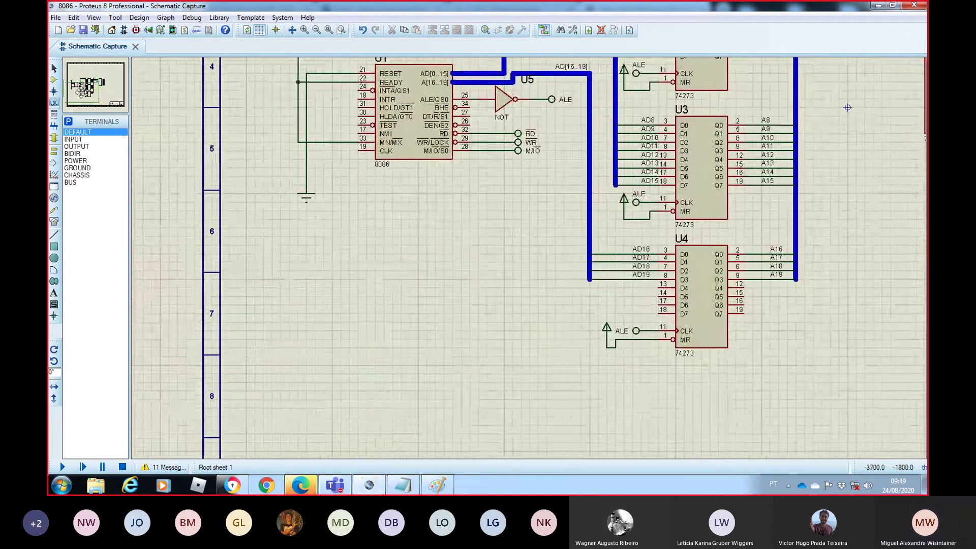
{"action": "left_click_drag", "start_coordinate": [847, 108], "coordinate": [588, 278]}
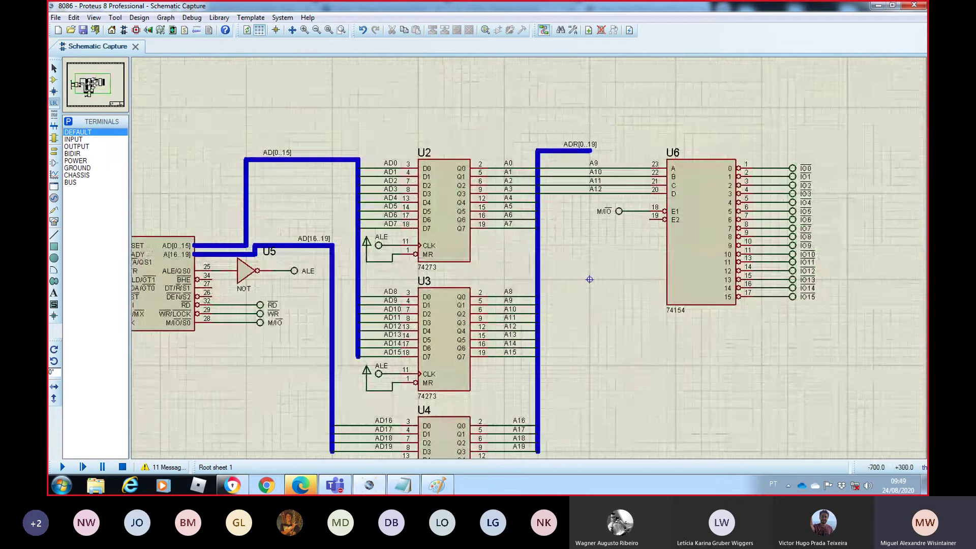
{"action": "key", "text": "alt+Tab"}
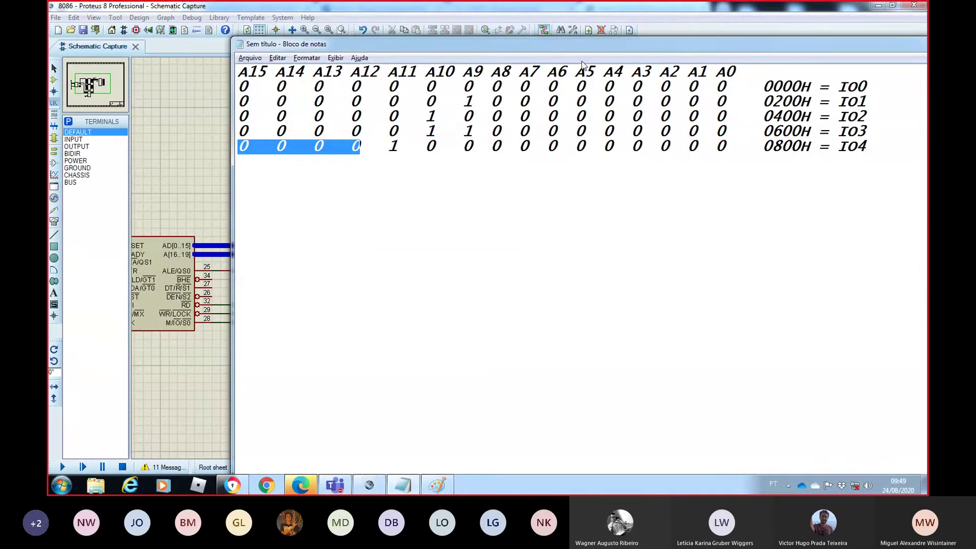
{"action": "key", "text": "alt+Tab"}
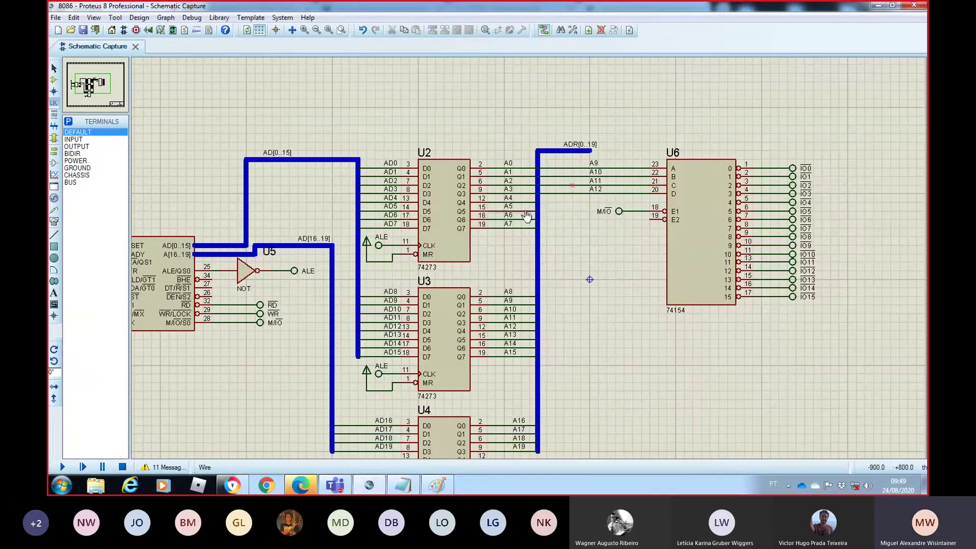
{"action": "key", "text": "alt+Tab"}
- Insert two line breaks after the IO4 row in Notepad
{"action": "left_click", "coordinate": [898, 151]}
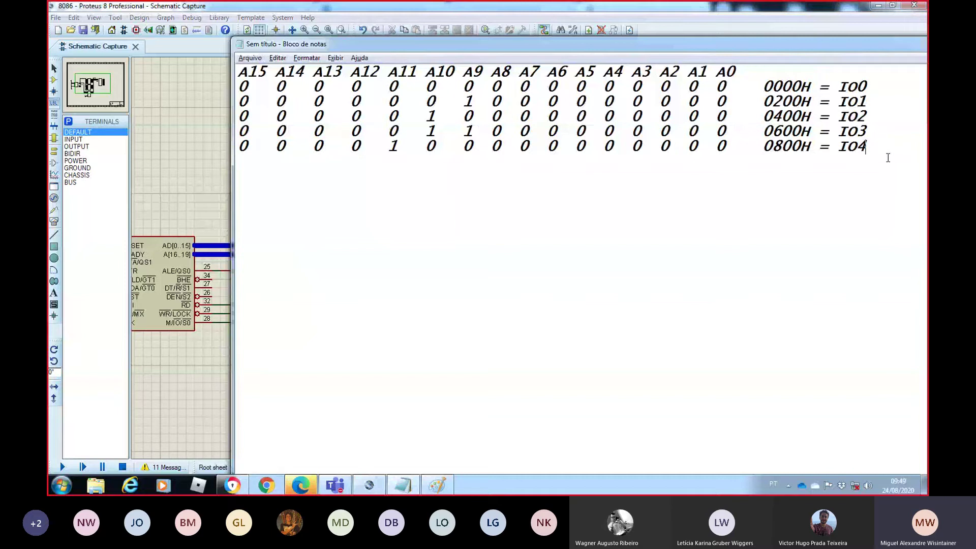
{"action": "key", "text": "Return"}
{"action": "key", "text": "Return"}
- Examine the A9 to A12 connections to the 74154 decoder inputs in Proteus and compare them with the Notepad address table
{"action": "key", "text": "alt+Tab"}
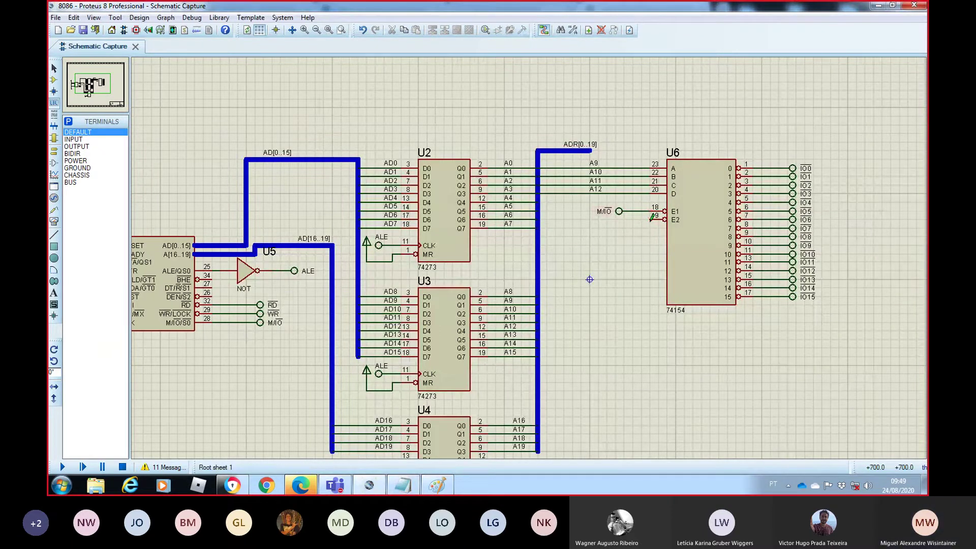
{"action": "left_click", "coordinate": [304, 30]}
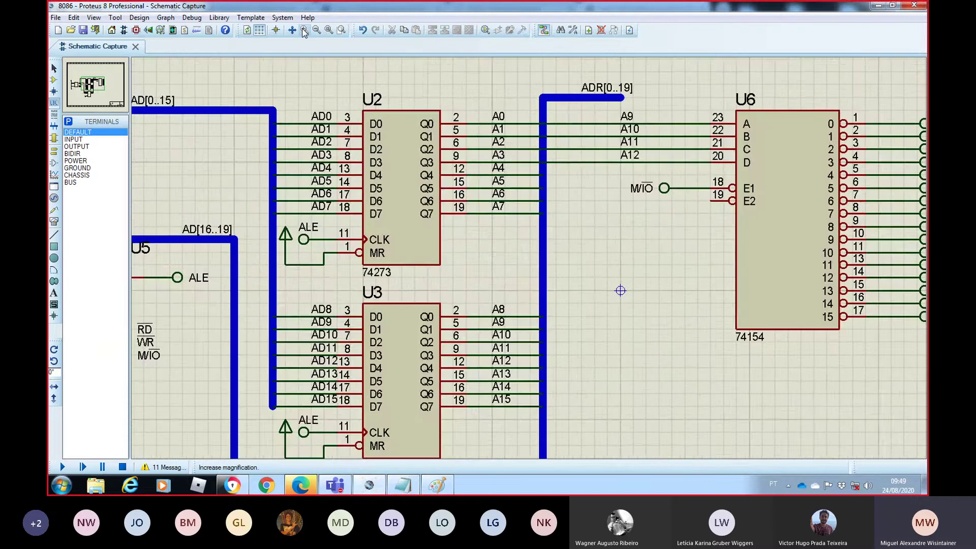
{"action": "left_click", "coordinate": [111, 79]}
{"action": "left_click_drag", "start_coordinate": [111, 79], "coordinate": [93, 82]}
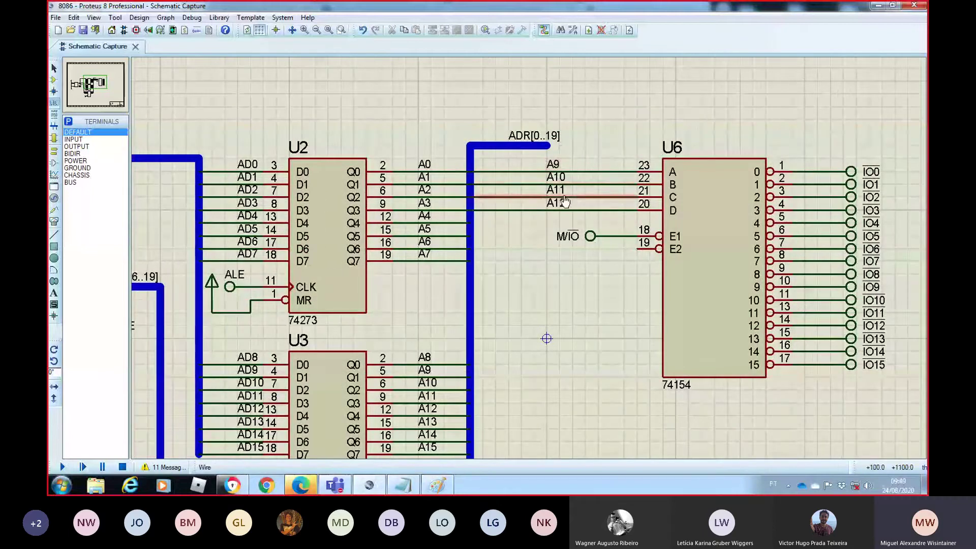
{"action": "key", "text": "alt+Tab"}
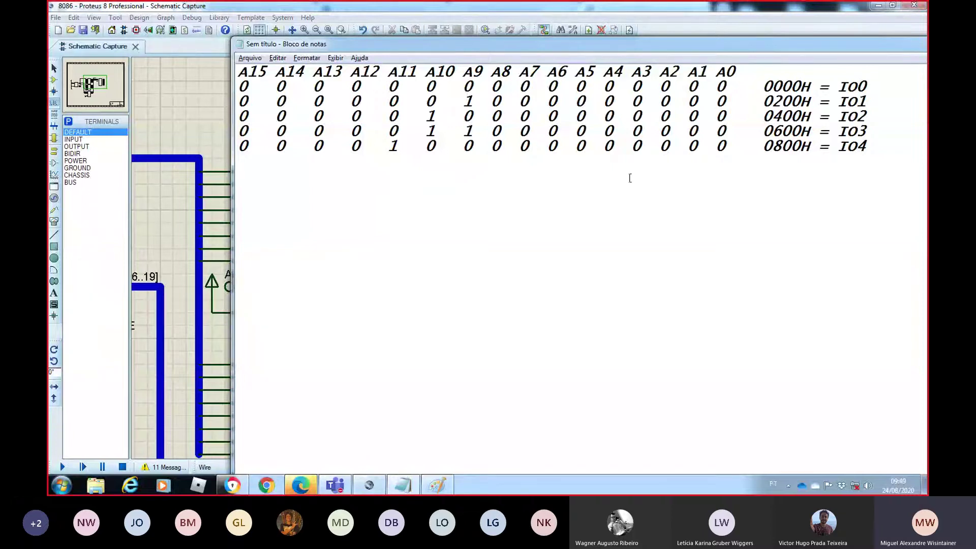
{"action": "key", "text": "alt+Tab"}
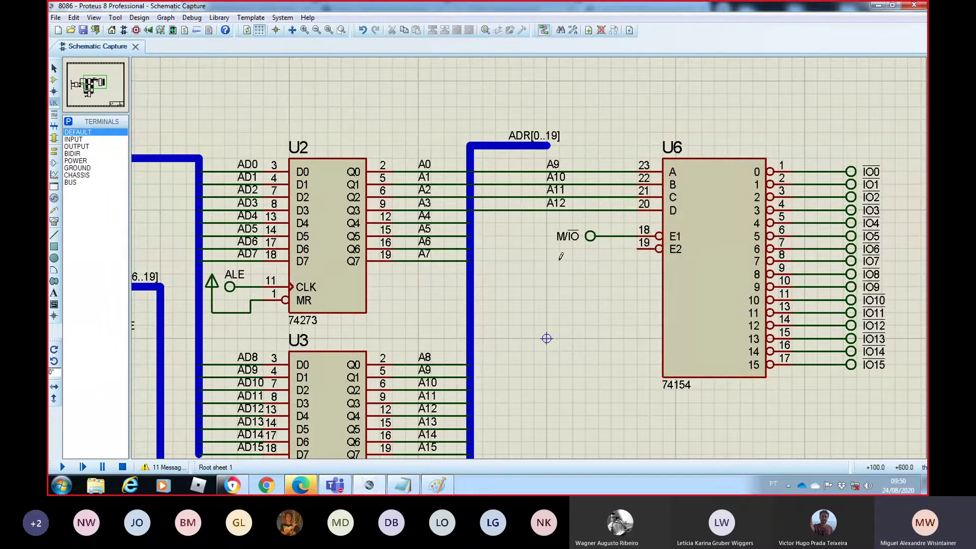
{"action": "key", "text": "alt+Tab"}
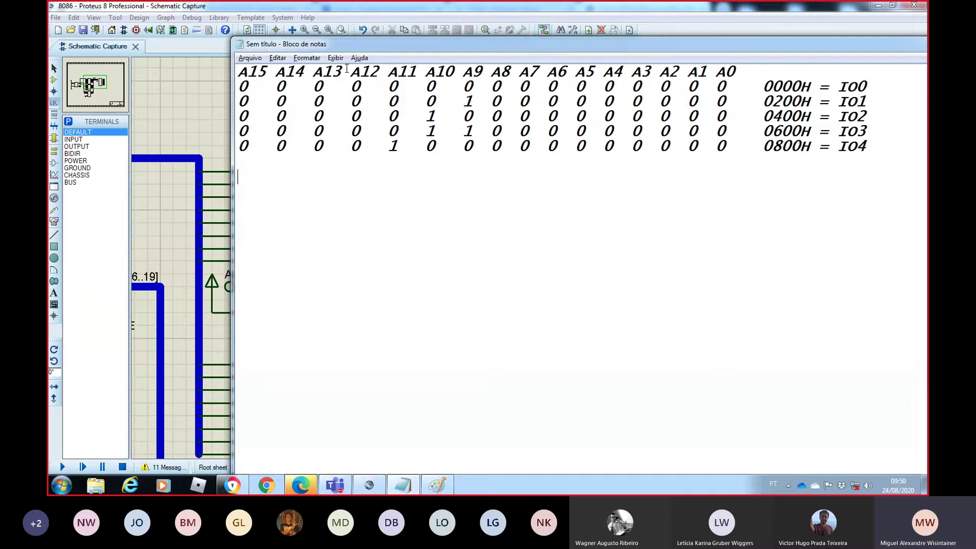
- Highlight the A12 to A9 bits of the IO0 row and check them against the decoder's input labels in the schematic
{"action": "left_click_drag", "start_coordinate": [350, 72], "coordinate": [386, 138]}
{"action": "left_click", "coordinate": [399, 147]}
{"action": "left_click_drag", "start_coordinate": [737, 71], "coordinate": [361, 101]}
{"action": "left_click", "coordinate": [349, 90]}
{"action": "left_click_drag", "start_coordinate": [350, 86], "coordinate": [474, 86]}
{"action": "key", "text": "alt+Tab"}
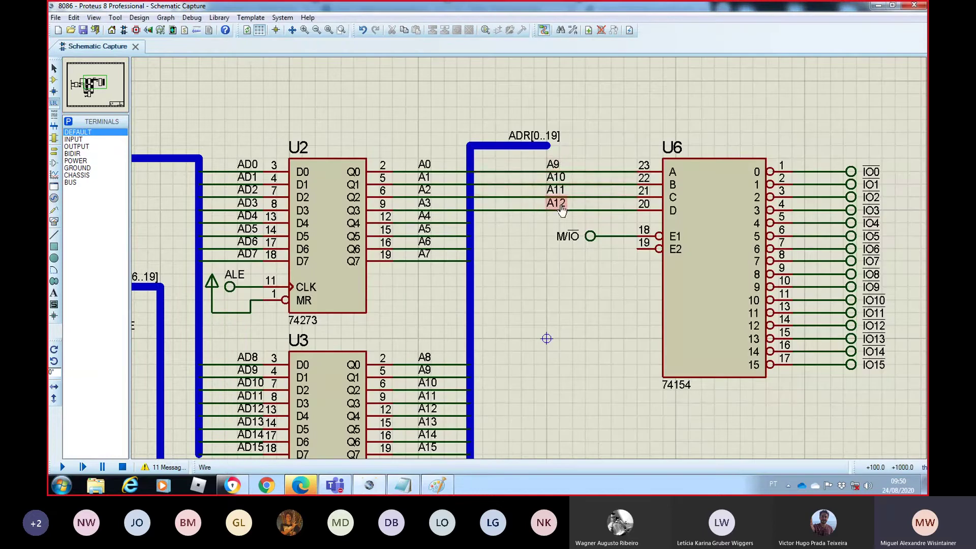
{"action": "key", "text": "alt+Tab"}
{"action": "left_click", "coordinate": [388, 97]}
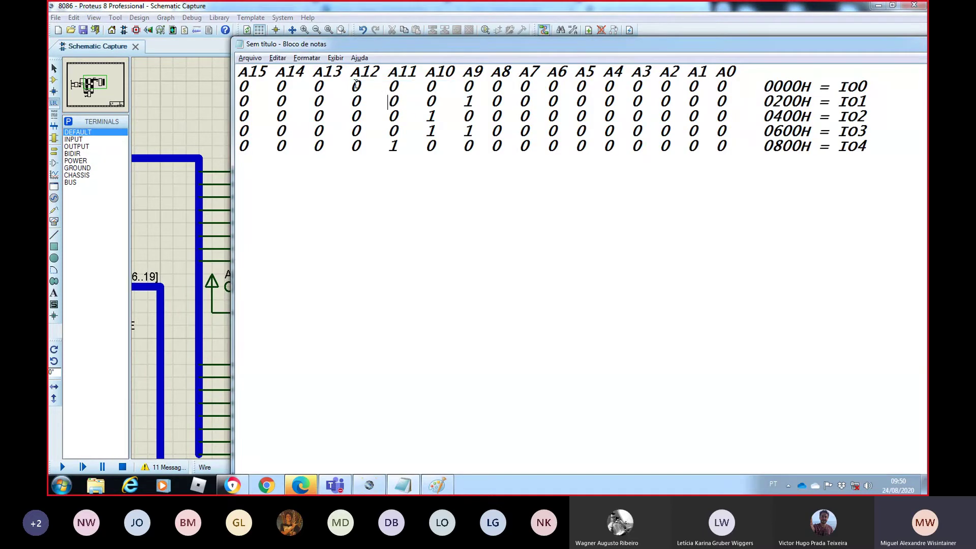
{"action": "left_click_drag", "start_coordinate": [355, 86], "coordinate": [472, 85]}
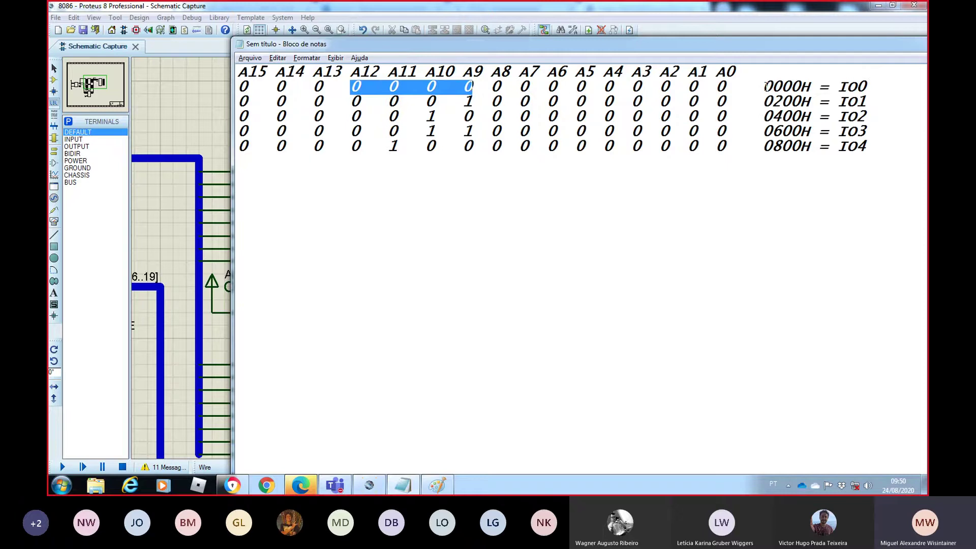
- Delete the IO1 to IO4 rows from the address table, keeping only the header and the IO0 row
{"action": "left_click_drag", "start_coordinate": [766, 87], "coordinate": [874, 145]}
{"action": "left_click", "coordinate": [874, 142]}
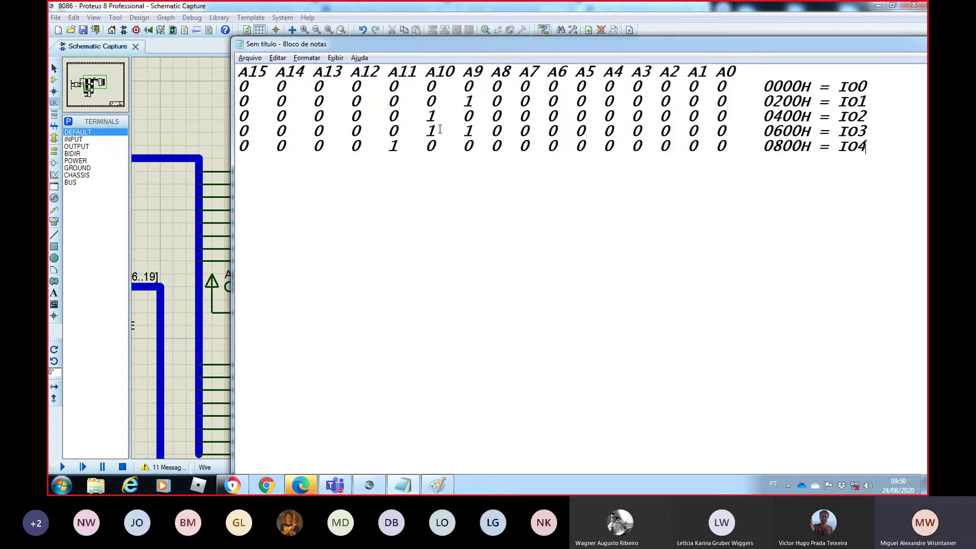
{"action": "left_click_drag", "start_coordinate": [238, 101], "coordinate": [447, 176]}
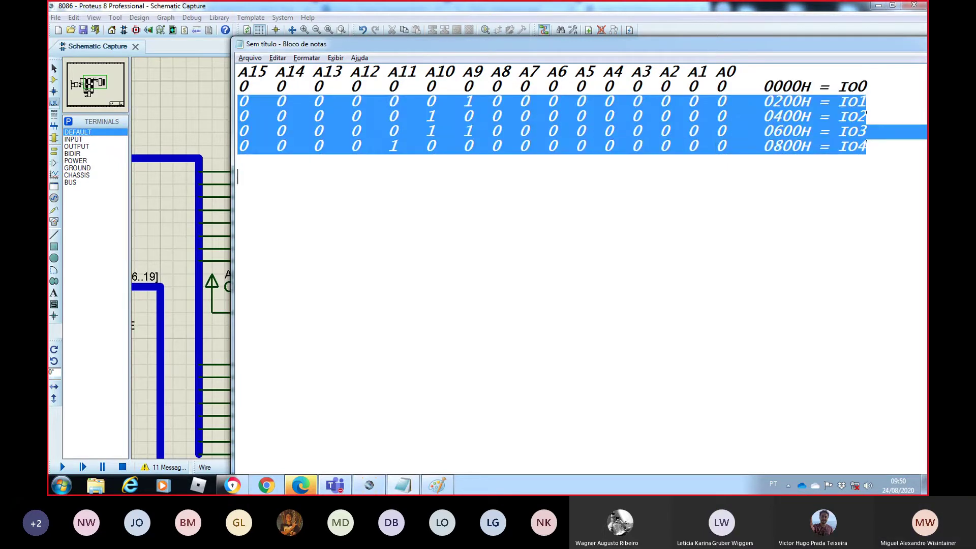
{"action": "key", "text": "BackSpace"}
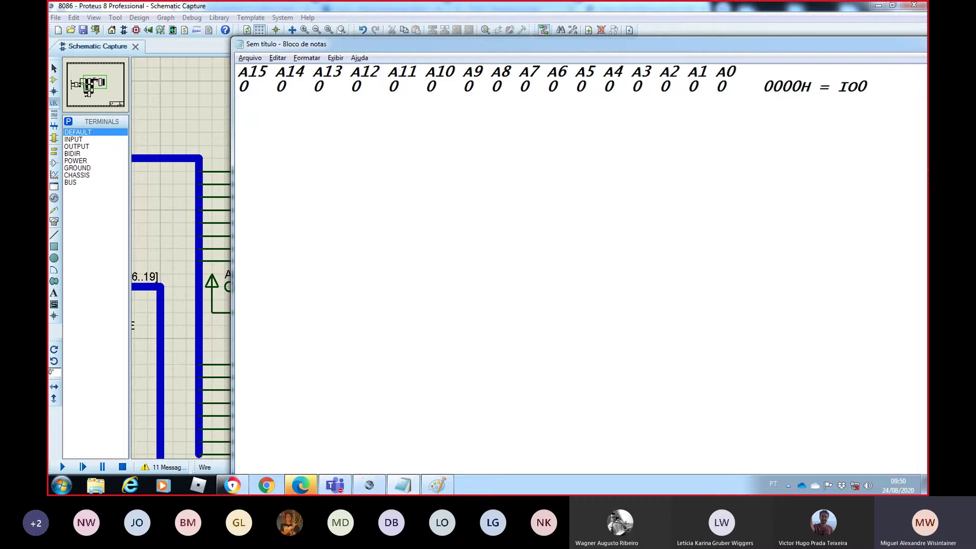
- Highlight the bits before A12 in the IO0 row, and the rest of the row from A12 onward
{"action": "key", "text": "Right"}
{"action": "key", "text": "Right"}
{"action": "key", "text": "Right"}
{"action": "key", "text": "shift+Left"}
{"action": "key", "text": "shift+Left"}
{"action": "key", "text": "shift+Left"}
{"action": "key", "text": "shift+Left"}
{"action": "key", "text": "shift+Left"}
{"action": "key", "text": "shift+Left"}
{"action": "key", "text": "shift+Left"}
{"action": "key", "text": "shift+Left"}
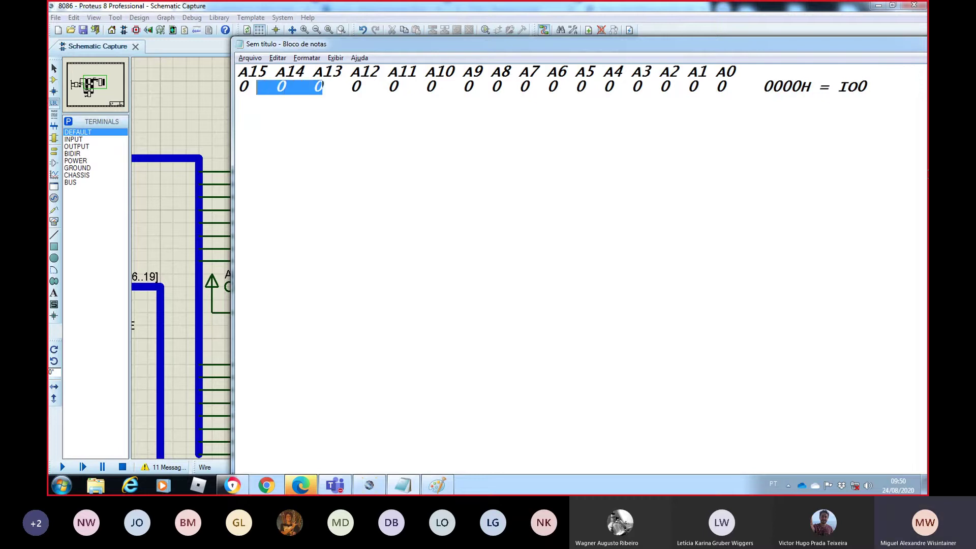
{"action": "key", "text": "shift+Left"}
{"action": "key", "text": "Right"}
{"action": "key", "text": "Right"}
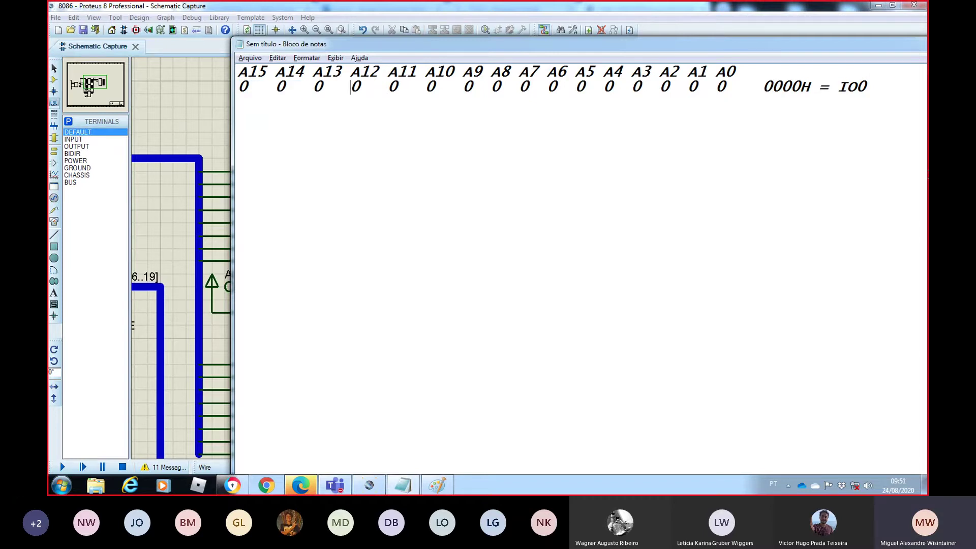
{"action": "key", "text": "shift+End"}
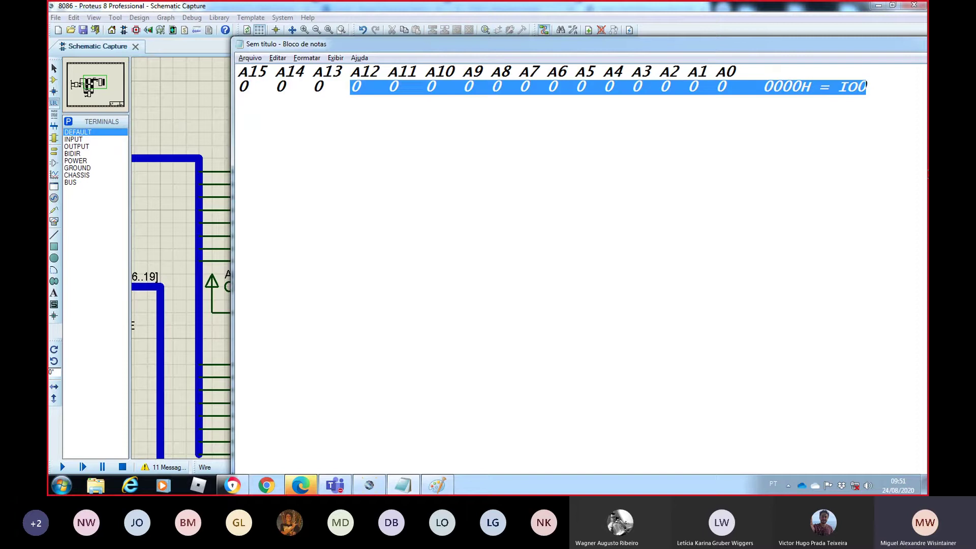
- Delete the text 0000H = IO0 from the end of the remaining row, leaving only its address bits
{"action": "key", "text": "End"}
{"action": "key", "text": "BackSpace"}
{"action": "key", "text": "BackSpace"}
{"action": "key", "text": "BackSpace"}
{"action": "key", "text": "BackSpace"}
{"action": "key", "text": "BackSpace"}
{"action": "key", "text": "BackSpace"}
{"action": "key", "text": "BackSpace"}
{"action": "key", "text": "BackSpace"}
{"action": "key", "text": "BackSpace"}
{"action": "key", "text": "BackSpace"}
{"action": "key", "text": "BackSpace"}
{"action": "key", "text": "BackSpace"}
{"action": "key", "text": "BackSpace"}
{"action": "key", "text": "BackSpace"}
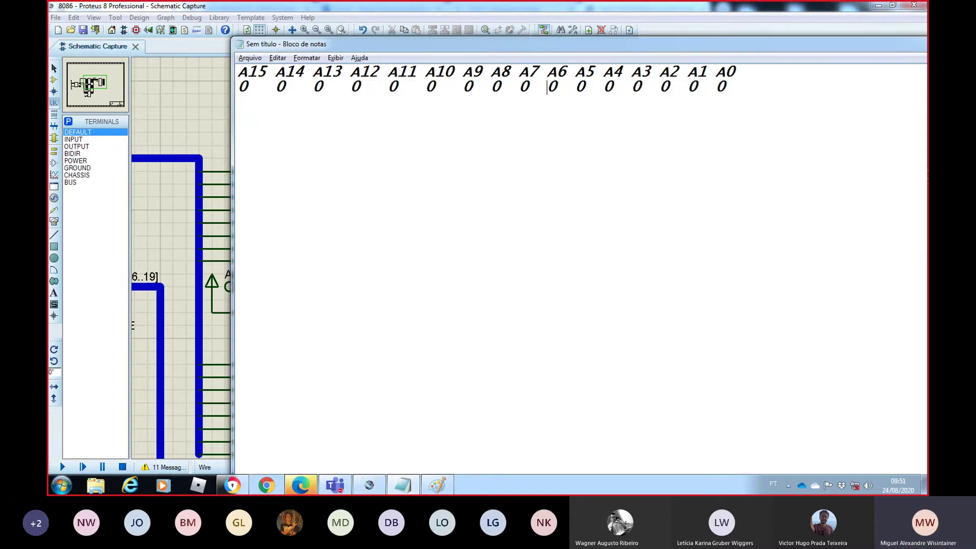
- Select the A12 to A9 bits in the row of zeros below the address headers
{"action": "key", "text": "shift+Left"}
{"action": "key", "text": "shift+Left"}
{"action": "key", "text": "shift+Left"}
{"action": "key", "text": "shift+Left"}
{"action": "key", "text": "Left"}
{"action": "key", "text": "shift+Right"}
{"action": "key", "text": "shift+Right"}
{"action": "key", "text": "shift+Right"}
{"action": "key", "text": "shift+Right"}
{"action": "key", "text": "shift+Right"}
{"action": "key", "text": "shift+Right"}
{"action": "key", "text": "shift+Right"}
{"action": "key", "text": "shift+Right"}
{"action": "key", "text": "shift+Right"}
{"action": "key", "text": "shift+Right"}
{"action": "key", "text": "shift+Right"}
{"action": "key", "text": "shift+Right"}
{"action": "key", "text": "shift+Right"}
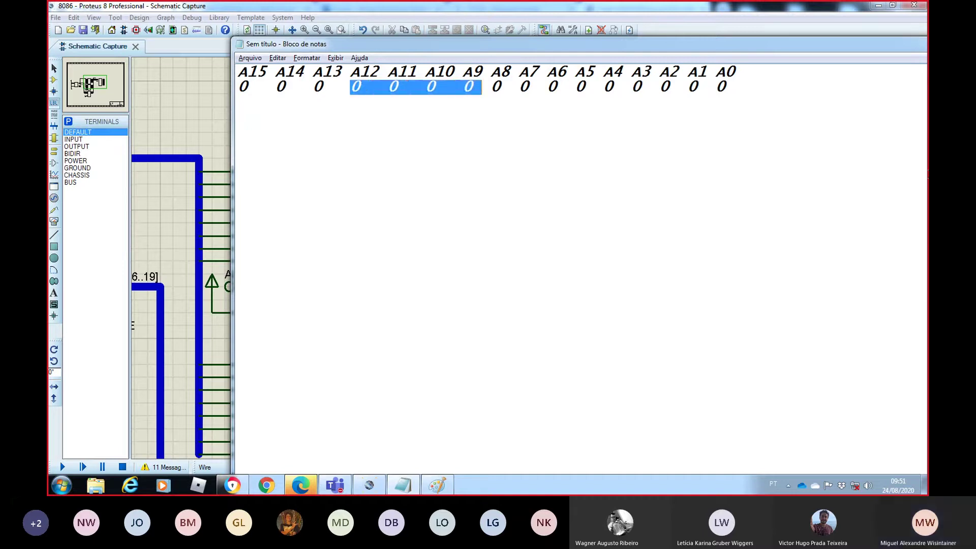
- Highlight the A15 to A13 bits in the row of zeros below the address headers
{"action": "key", "text": "Left"}
{"action": "key", "text": "Left"}
{"action": "key", "text": "Left"}
{"action": "key", "text": "Left"}
{"action": "key", "text": "Left"}
{"action": "key", "text": "Left"}
{"action": "key", "text": "Left"}
{"action": "key", "text": "Left"}
{"action": "key", "text": "Left"}
{"action": "key", "text": "Left"}
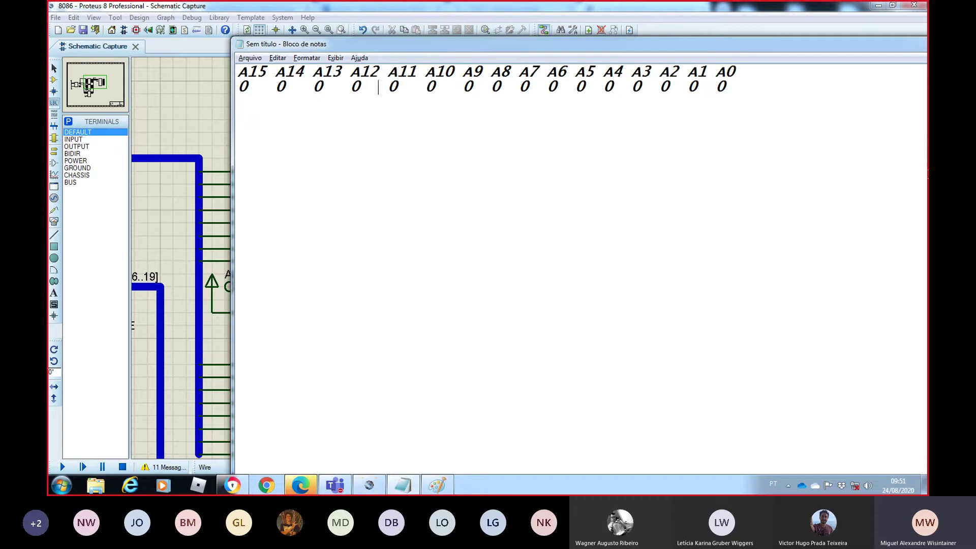
{"action": "key", "text": "shift+Left"}
{"action": "key", "text": "shift+Left"}
{"action": "key", "text": "shift+Left"}
{"action": "key", "text": "shift+Left"}
{"action": "key", "text": "shift+Left"}
{"action": "key", "text": "shift+Left"}
{"action": "key", "text": "shift+Left"}
{"action": "key", "text": "shift+Left"}
{"action": "key", "text": "shift+Left"}
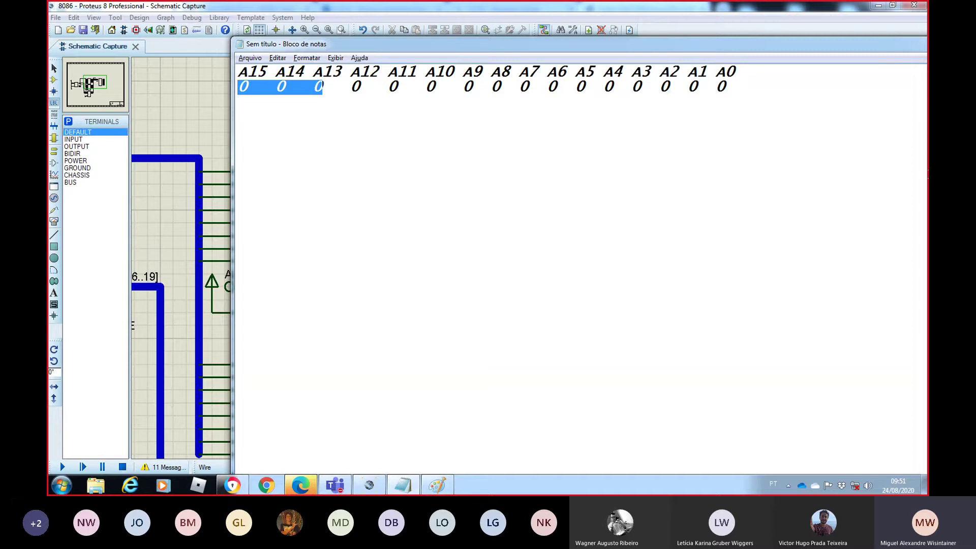
- Switch to Proteus and paste a copy of the 74154 decoder U6, with its output terminals, directly below the original
{"action": "key", "text": "alt+Tab"}
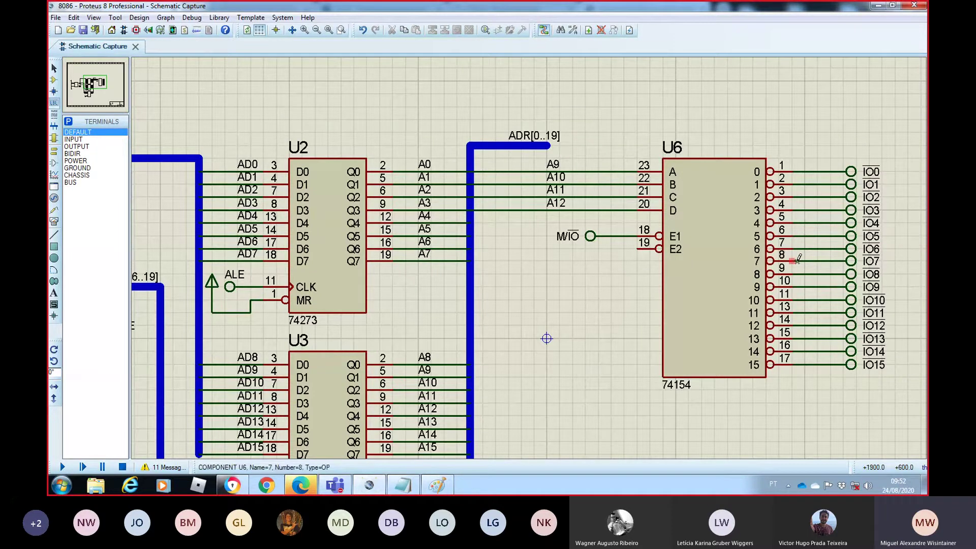
{"action": "left_click", "coordinate": [315, 33]}
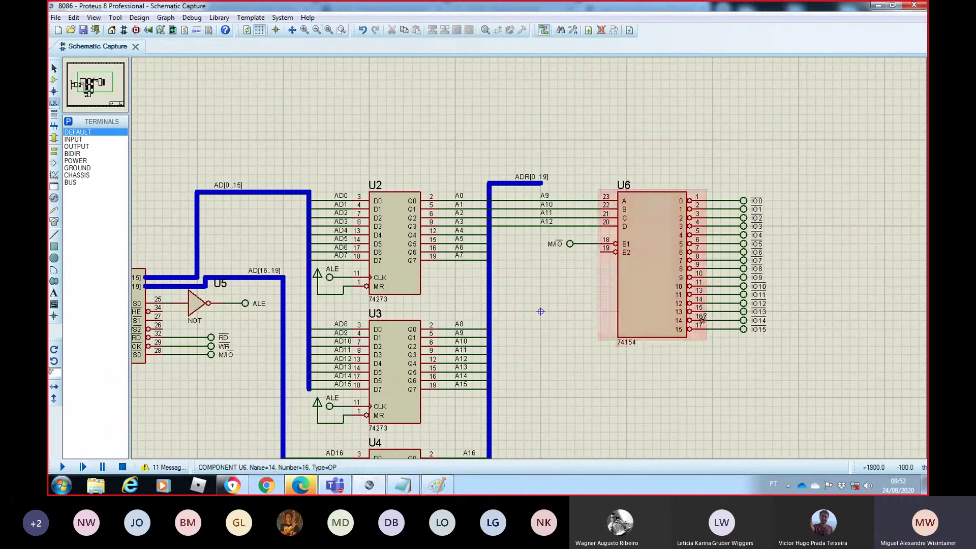
{"action": "scroll", "coordinate": [701, 317], "scroll_direction": "down", "scroll_amount": 1}
{"action": "scroll", "coordinate": [530, 254], "scroll_direction": "up", "scroll_amount": 1}
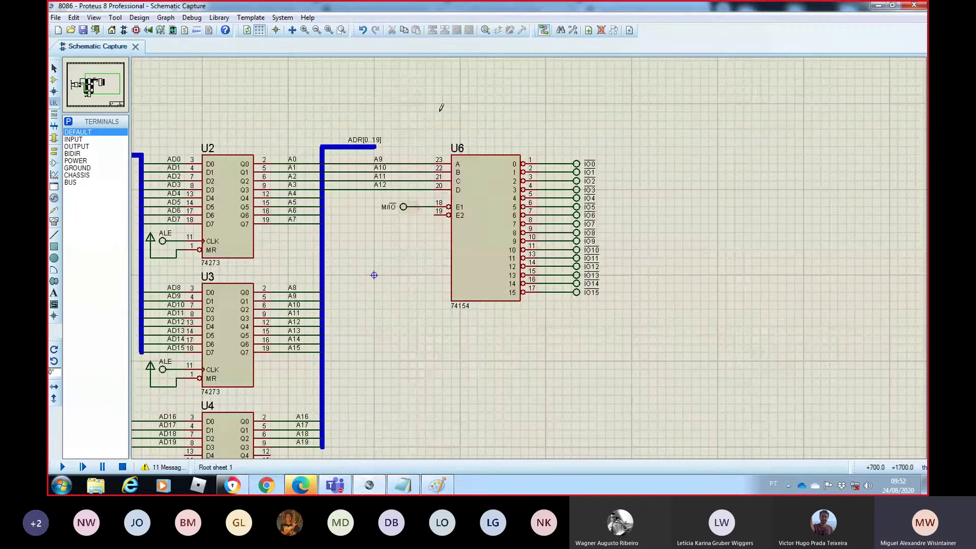
{"action": "left_click_drag", "start_coordinate": [425, 112], "coordinate": [623, 336]}
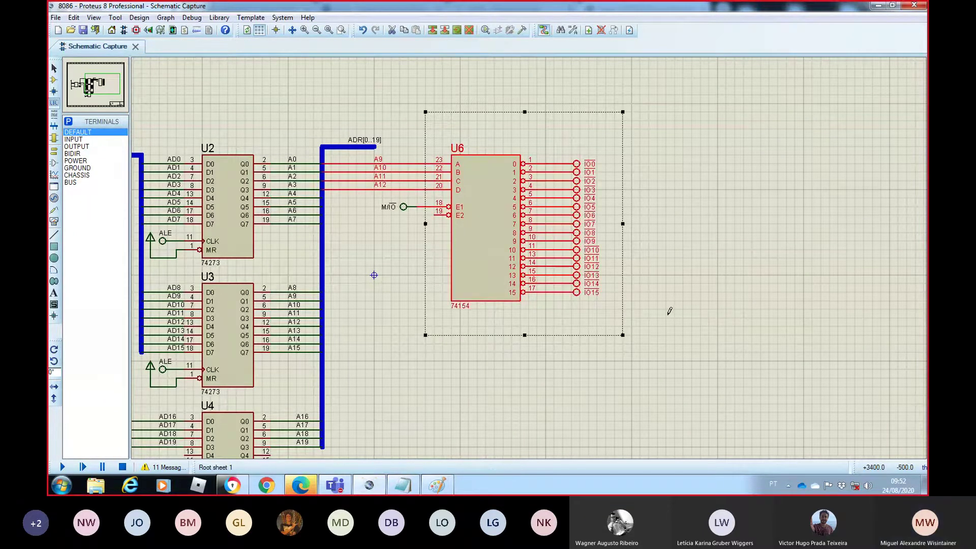
{"action": "right_click", "coordinate": [519, 225]}
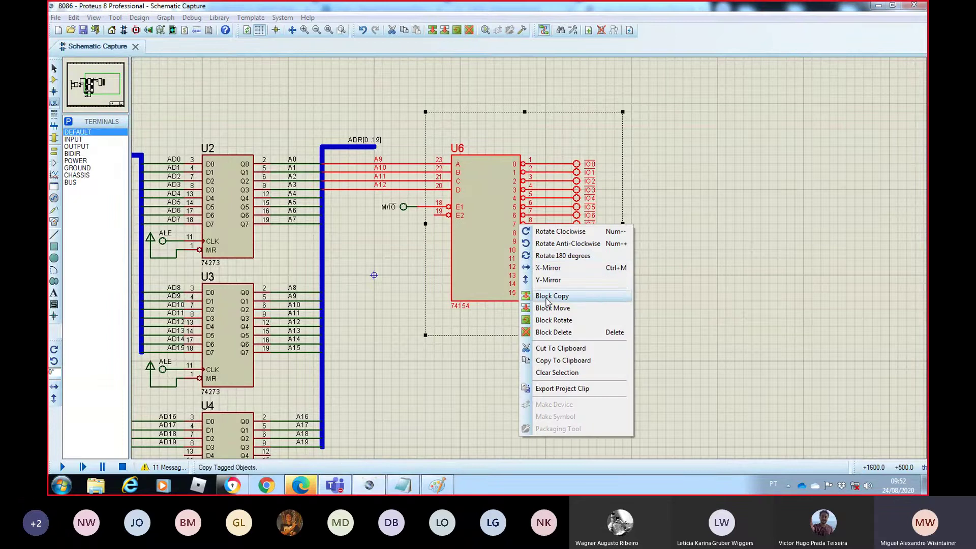
{"action": "left_click", "coordinate": [554, 360]}
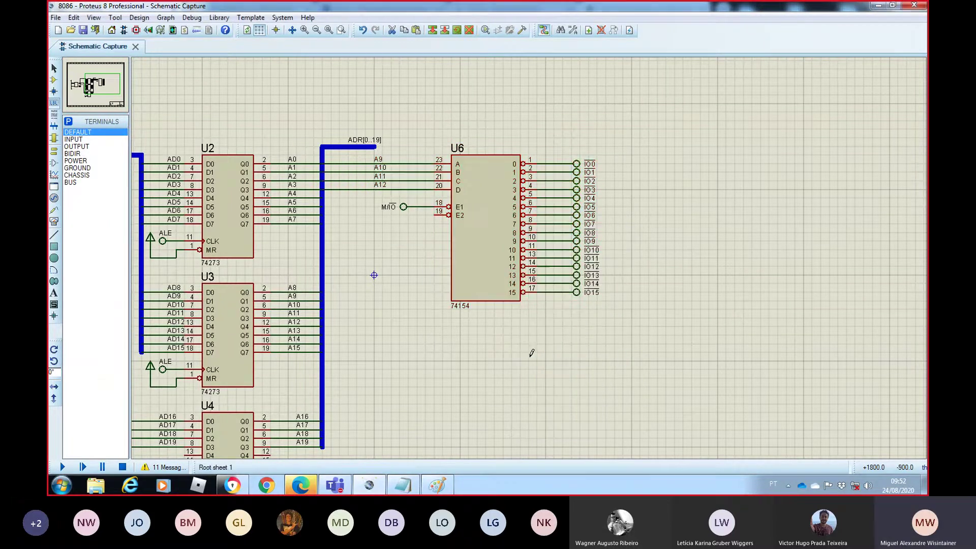
{"action": "right_click", "coordinate": [473, 360]}
{"action": "left_click", "coordinate": [532, 433]}
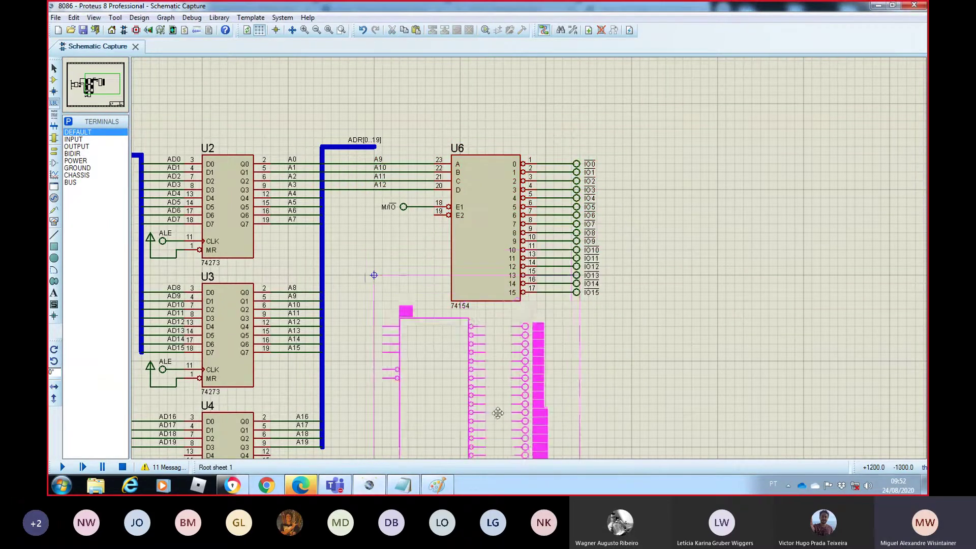
{"action": "left_click", "coordinate": [531, 390]}
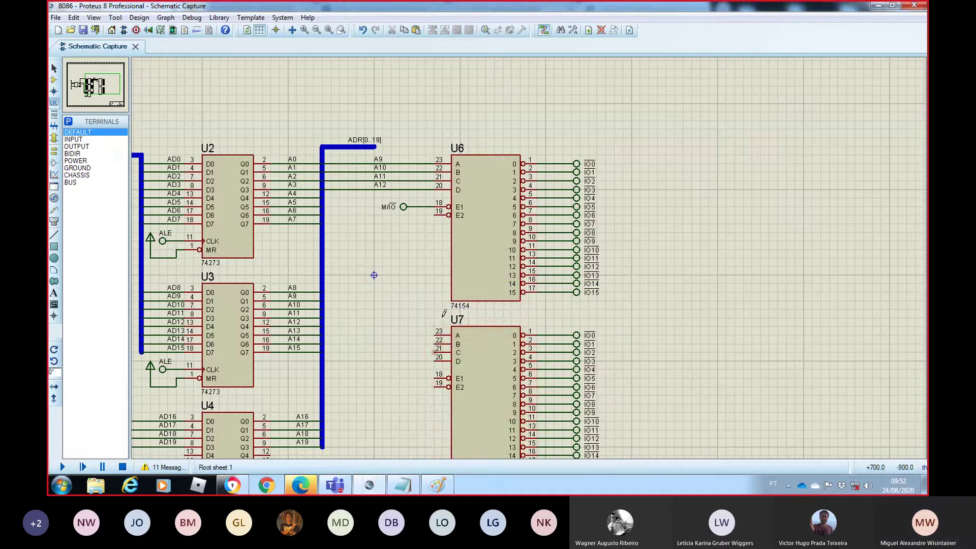
- Wire inputs A to D of decoder U7 to the A9 to A12 lines, and its E1 input to the M/IO line
{"action": "left_click", "coordinate": [433, 335]}
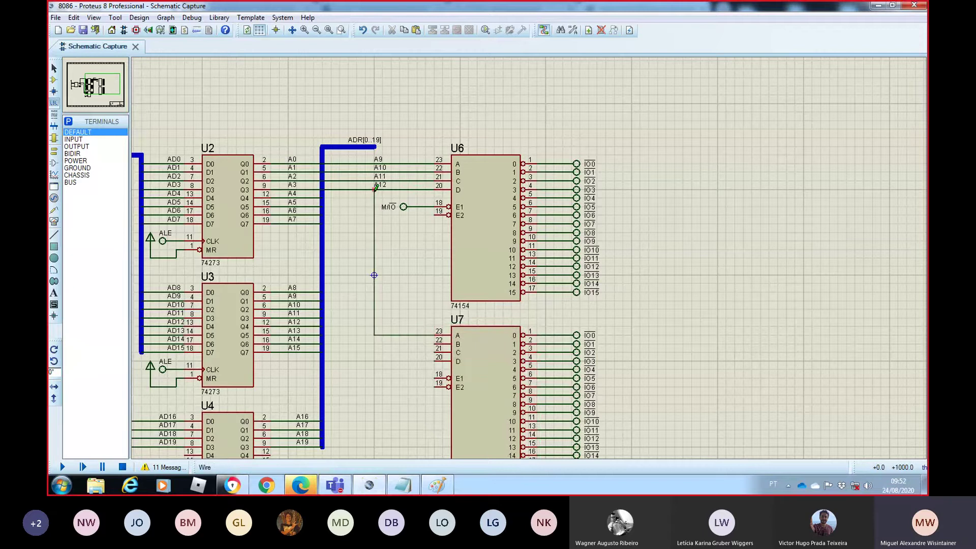
{"action": "left_click", "coordinate": [375, 160]}
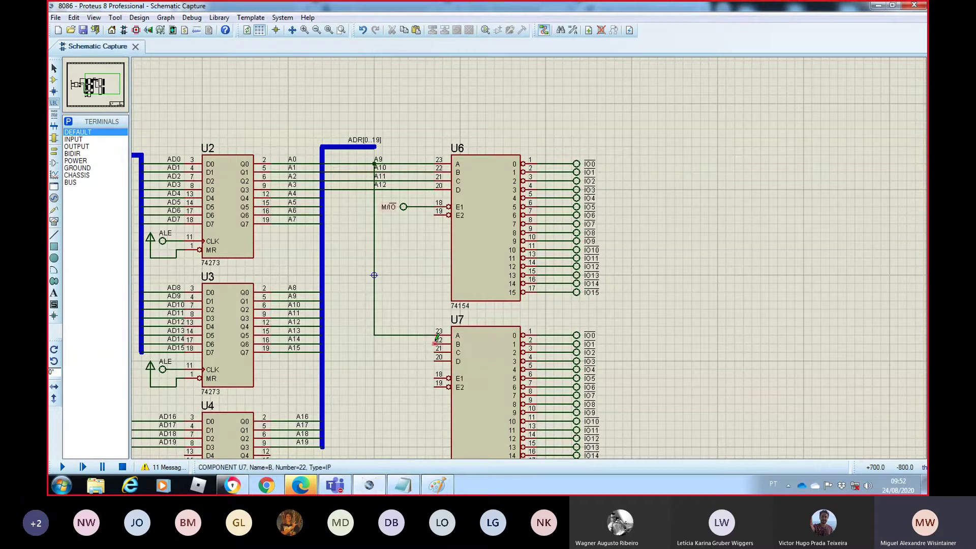
{"action": "left_click", "coordinate": [434, 340]}
{"action": "left_click", "coordinate": [365, 172]}
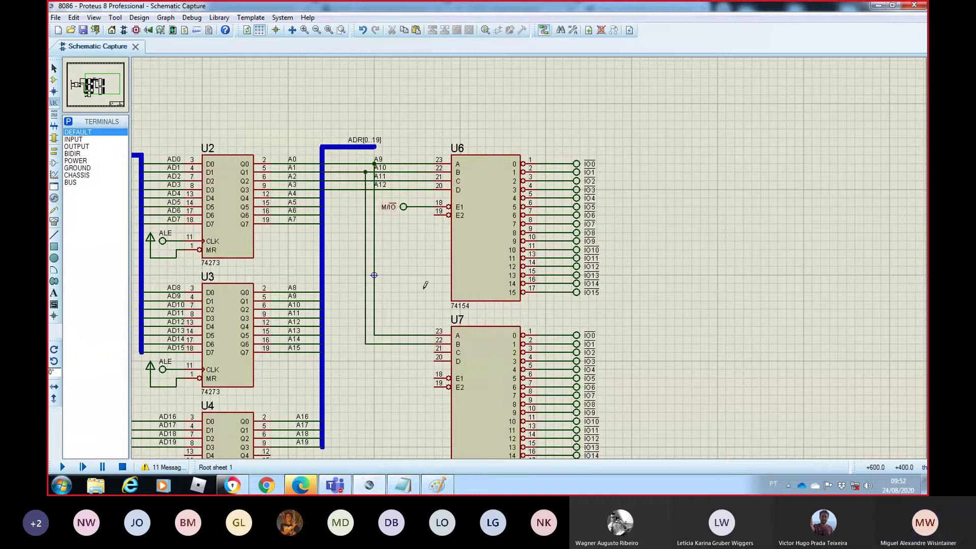
{"action": "left_click", "coordinate": [436, 349]}
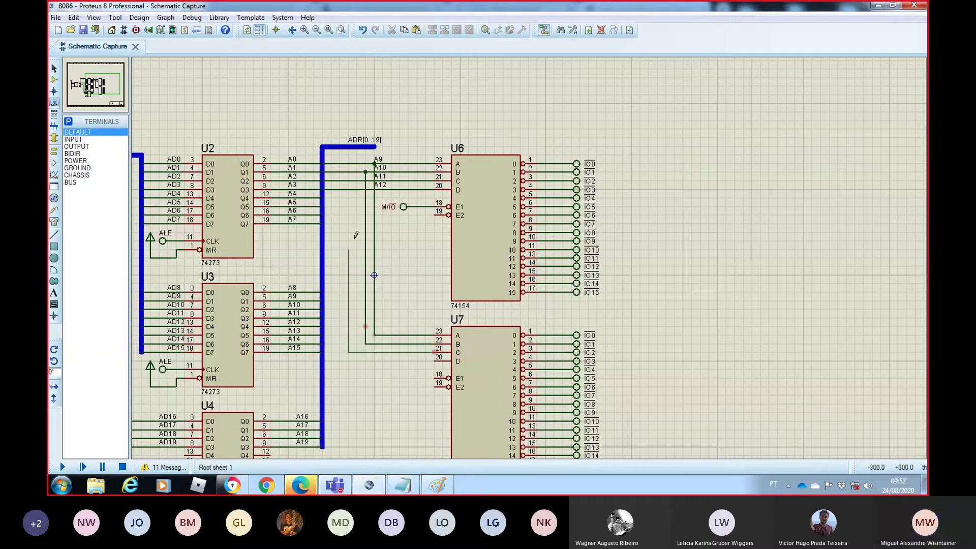
{"action": "left_click", "coordinate": [357, 181]}
{"action": "left_click", "coordinate": [435, 357]}
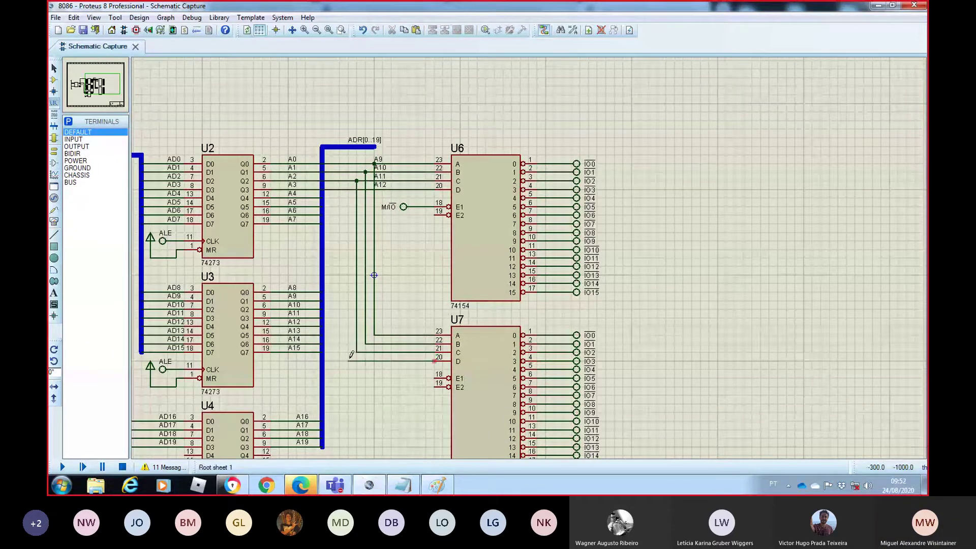
{"action": "left_click", "coordinate": [348, 190]}
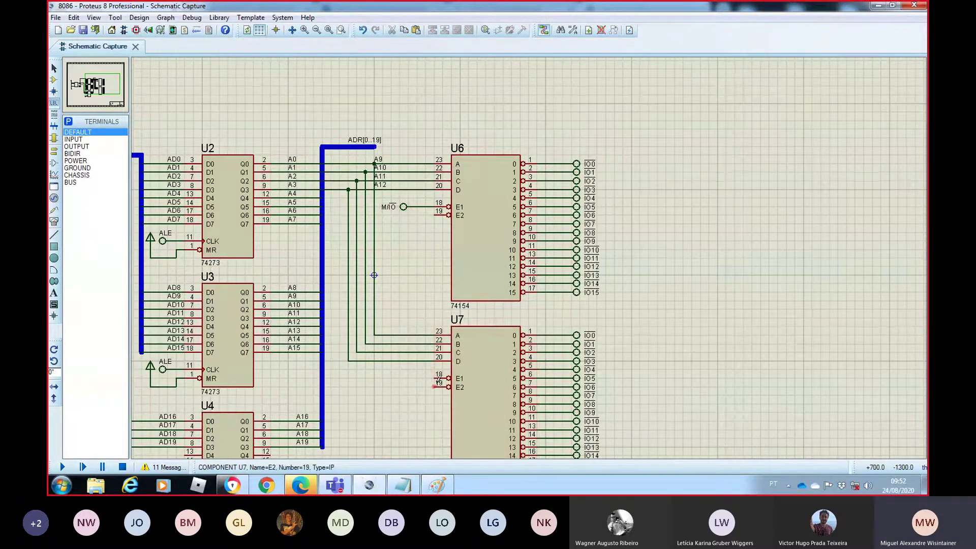
{"action": "left_click", "coordinate": [436, 377]}
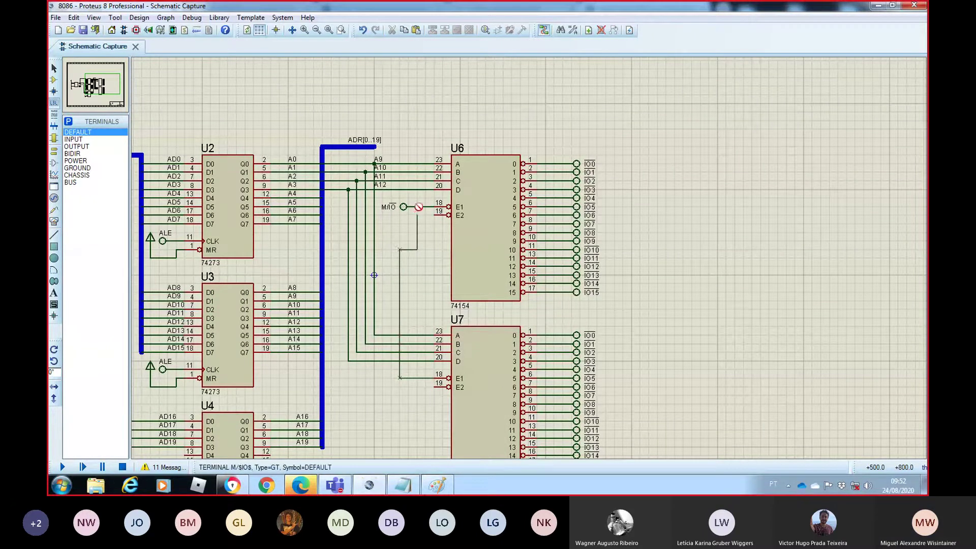
{"action": "left_click", "coordinate": [425, 207]}
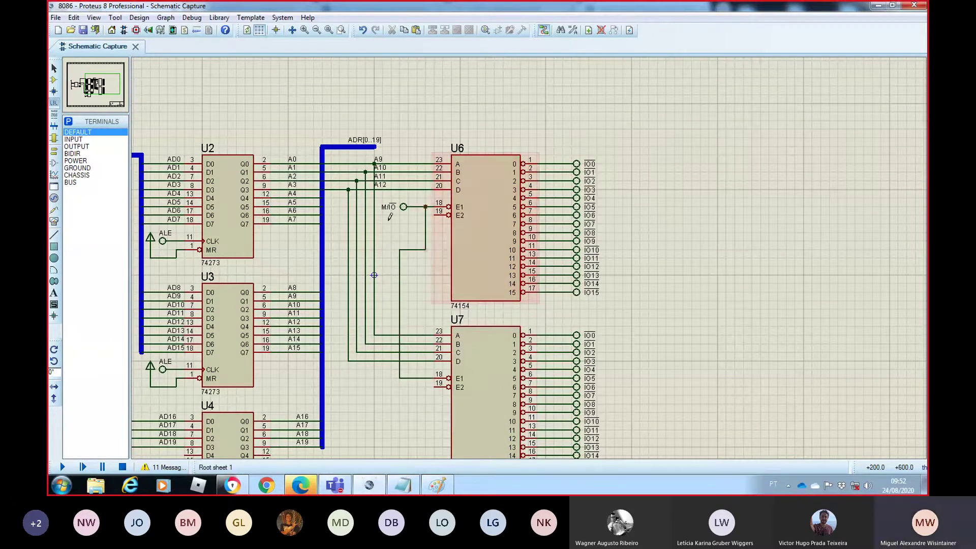
- Relabel the terminals on outputs 0 and 1 of U7 as IO16 and IO17, keeping the overbar markers
{"action": "left_click", "coordinate": [106, 91]}
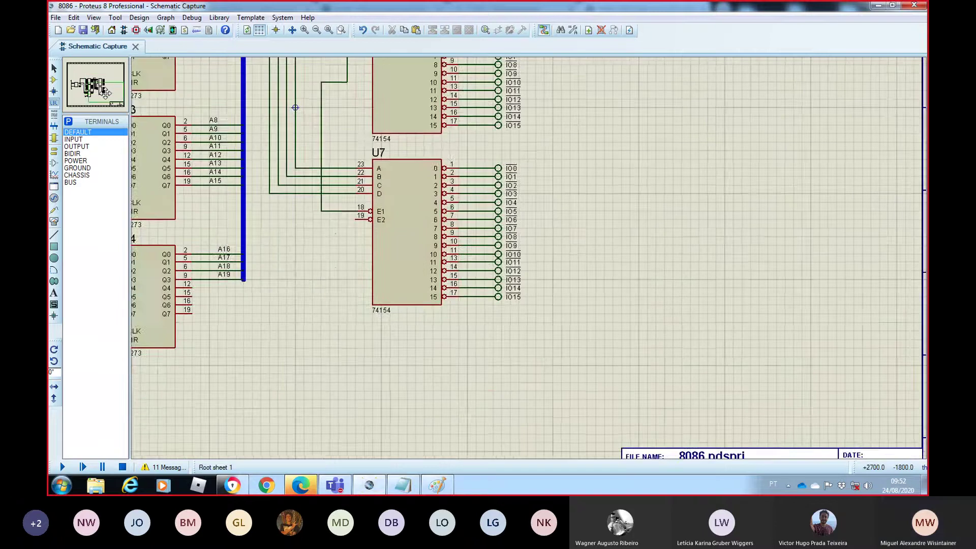
{"action": "left_click", "coordinate": [101, 86]}
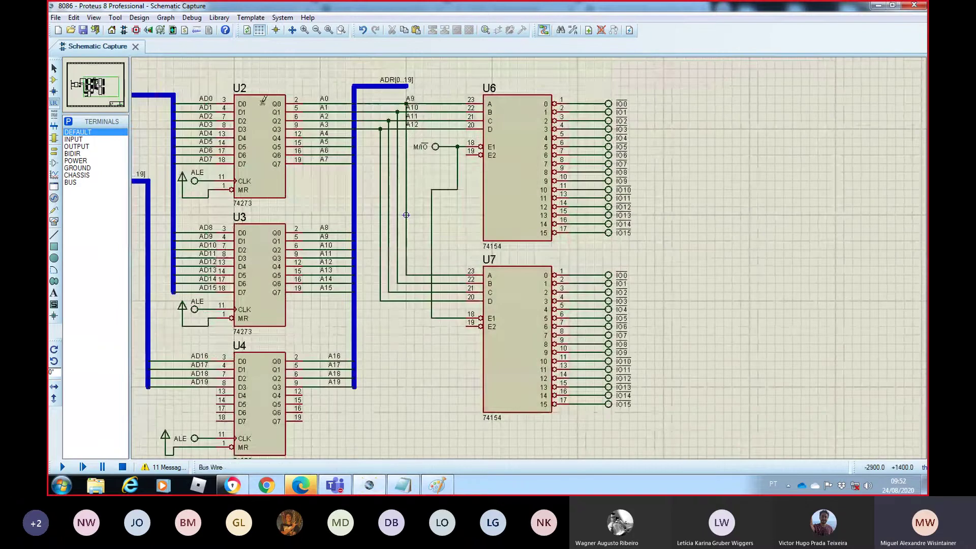
{"action": "double_click", "coordinate": [622, 278]}
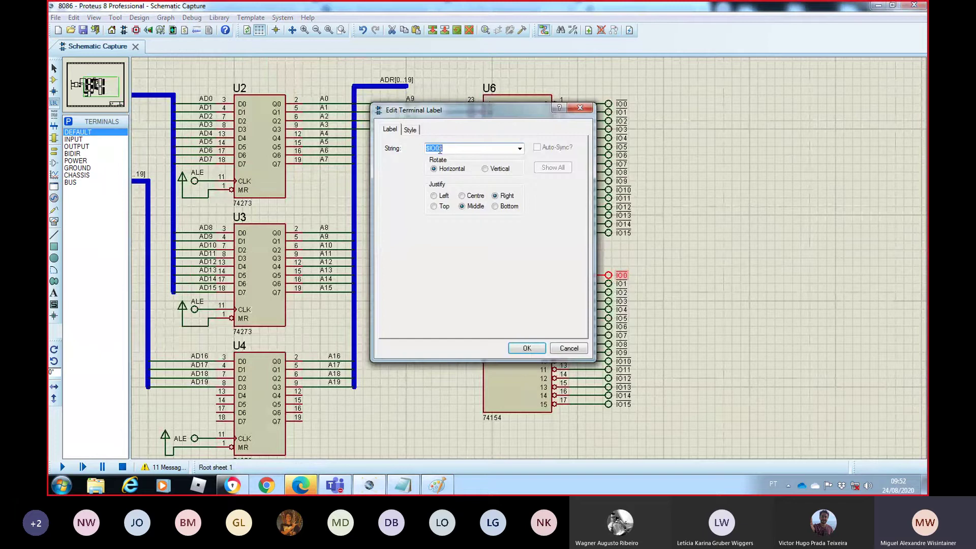
{"action": "left_click", "coordinate": [439, 149]}
{"action": "type", "text": "16"}
{"action": "key", "text": "Return"}
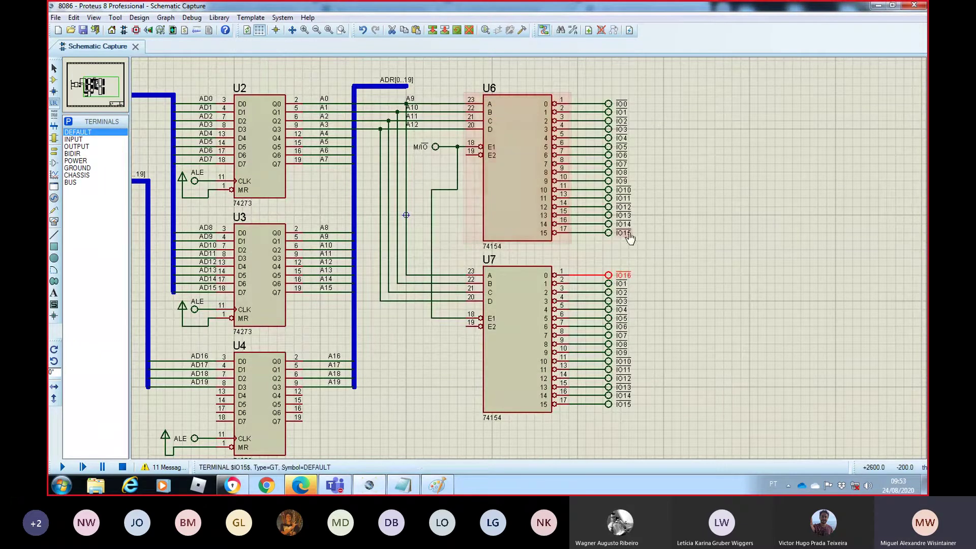
{"action": "double_click", "coordinate": [622, 286]}
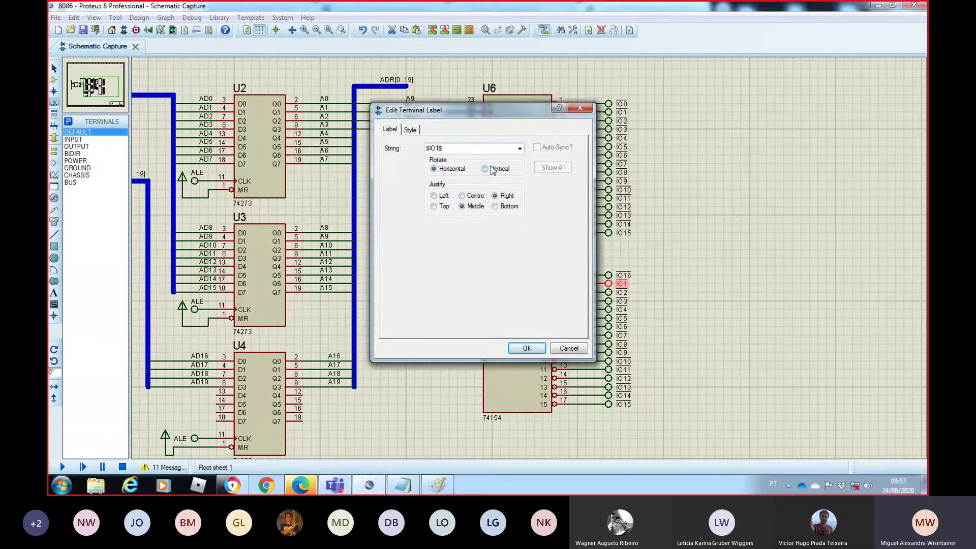
{"action": "type", "text": "7"}
{"action": "key", "text": "Return"}
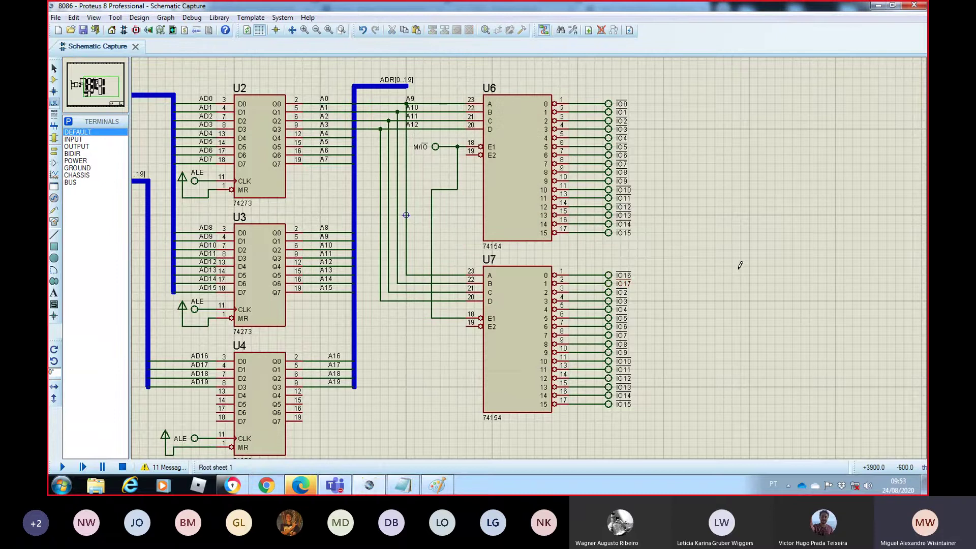
{"action": "left_click_drag", "start_coordinate": [644, 420], "coordinate": [587, 284]}
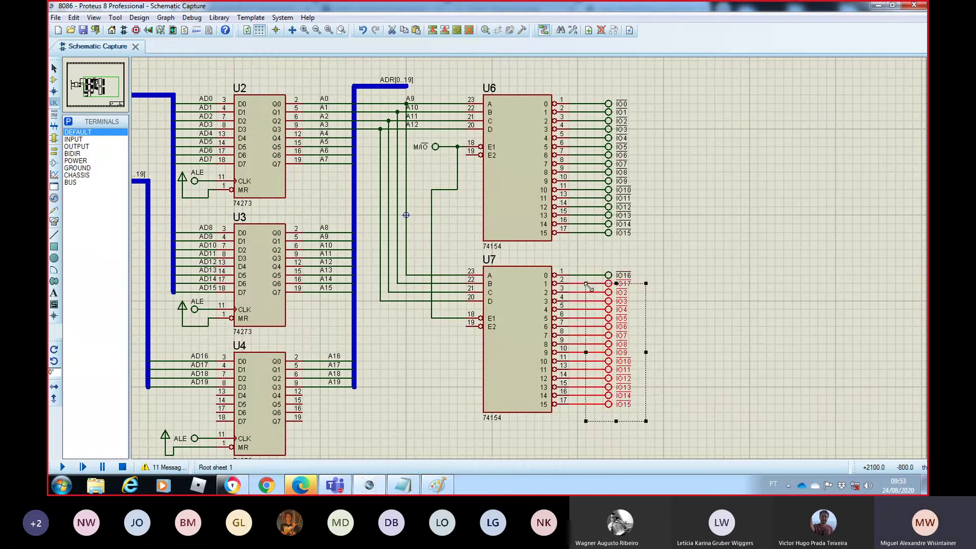
{"action": "key", "text": "Delete"}
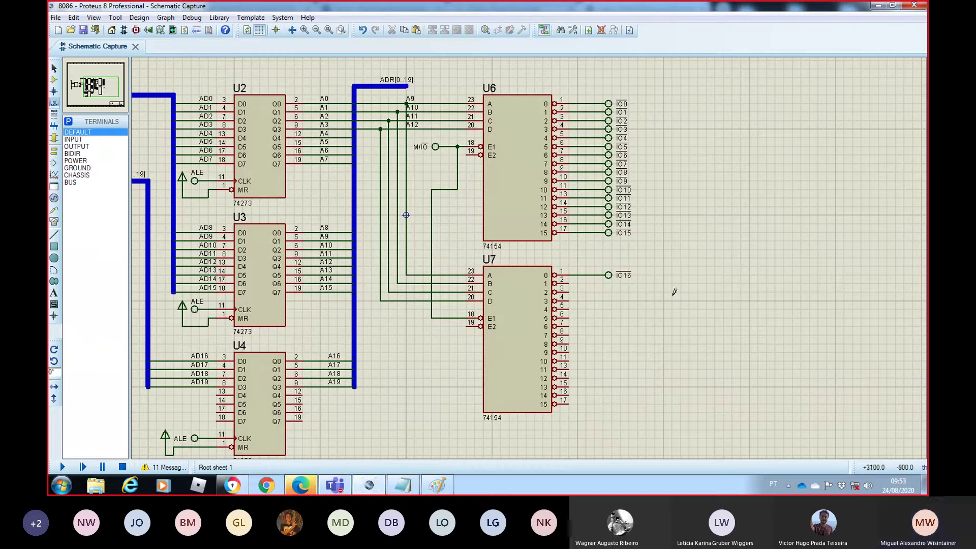
{"action": "key", "text": "ctrl+c"}
{"action": "key", "text": "ctrl+z"}
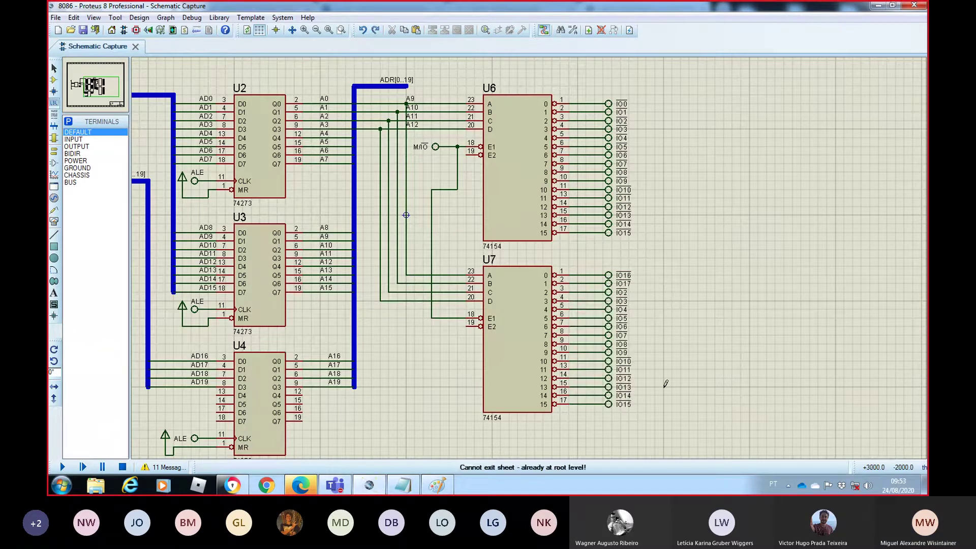
- Delete the terminals IO2 to IO15 and their wires from U7, keeping only the IO16 and IO17 outputs
{"action": "left_click_drag", "start_coordinate": [646, 413], "coordinate": [562, 294]}
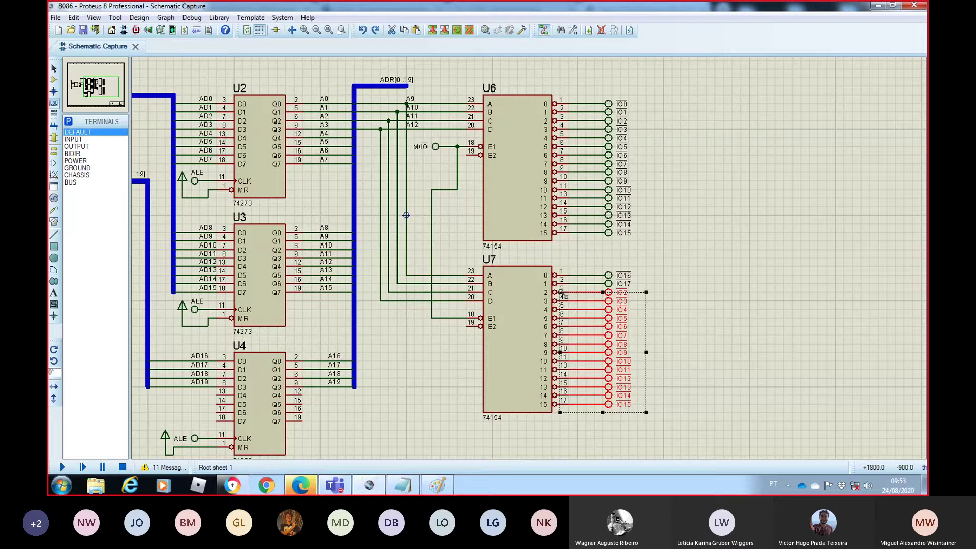
{"action": "key", "text": "Delete"}
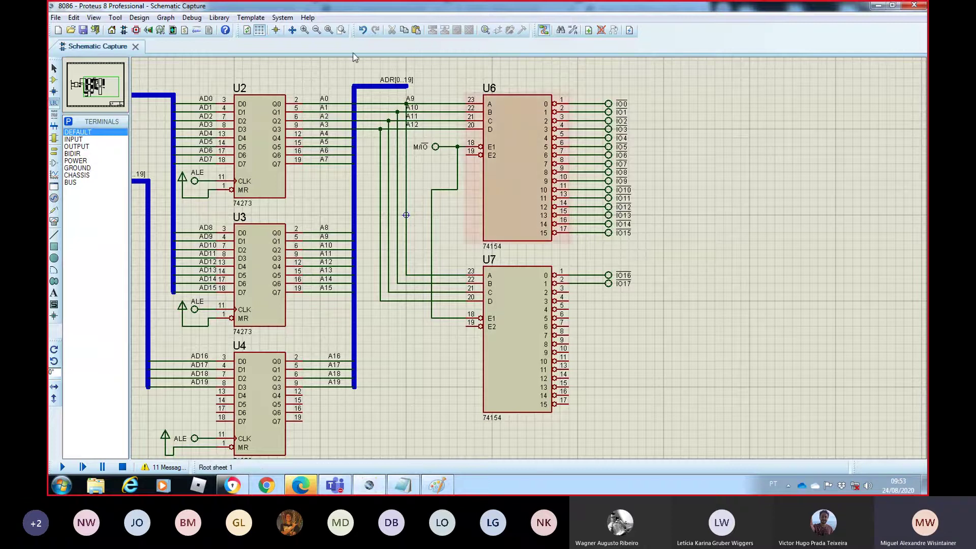
{"action": "left_click", "coordinate": [308, 33]}
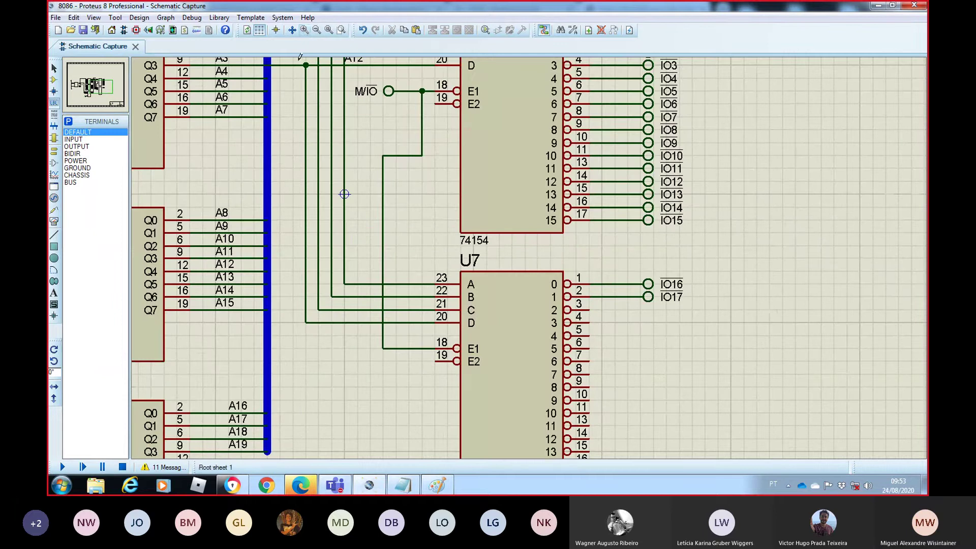
{"action": "left_click", "coordinate": [109, 82]}
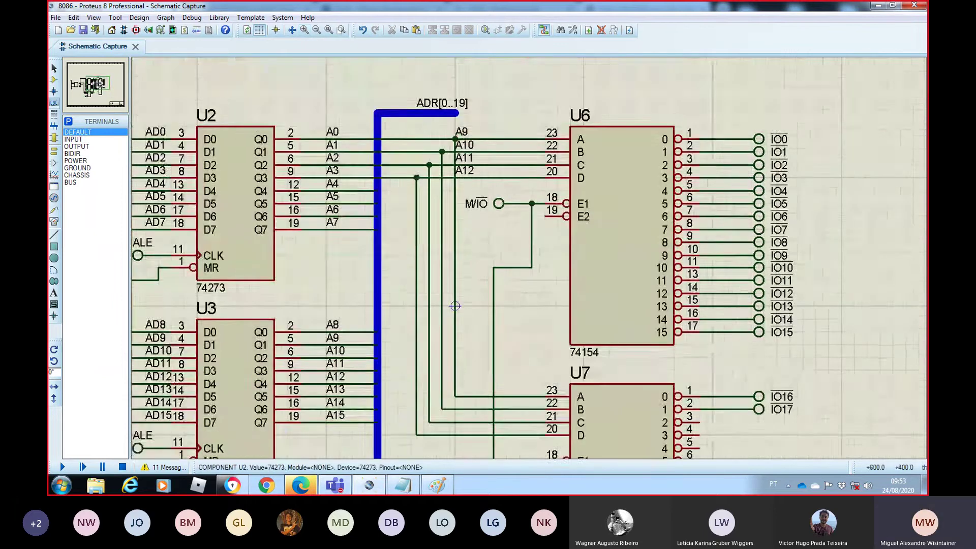
{"action": "left_click", "coordinate": [98, 83]}
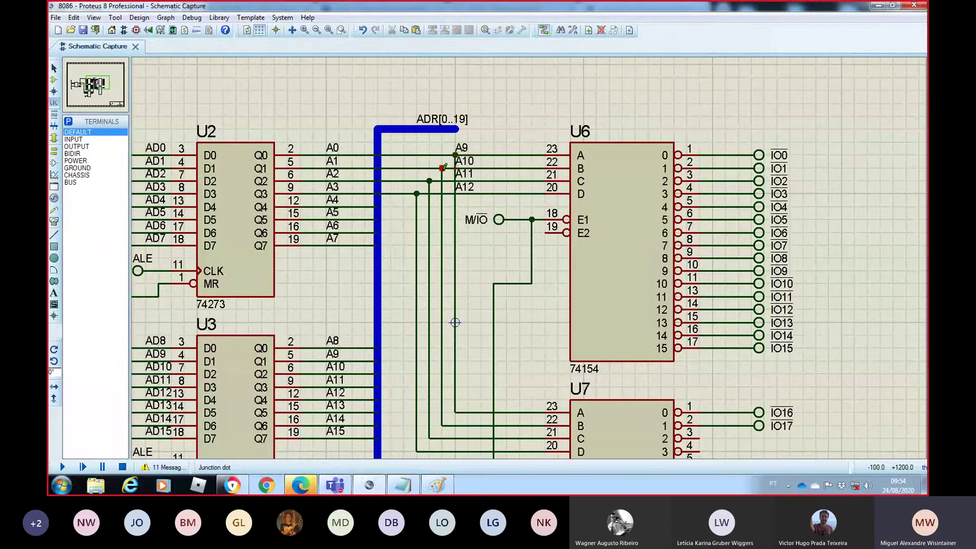
{"action": "left_click", "coordinate": [316, 30]}
{"action": "left_click", "coordinate": [107, 88]}
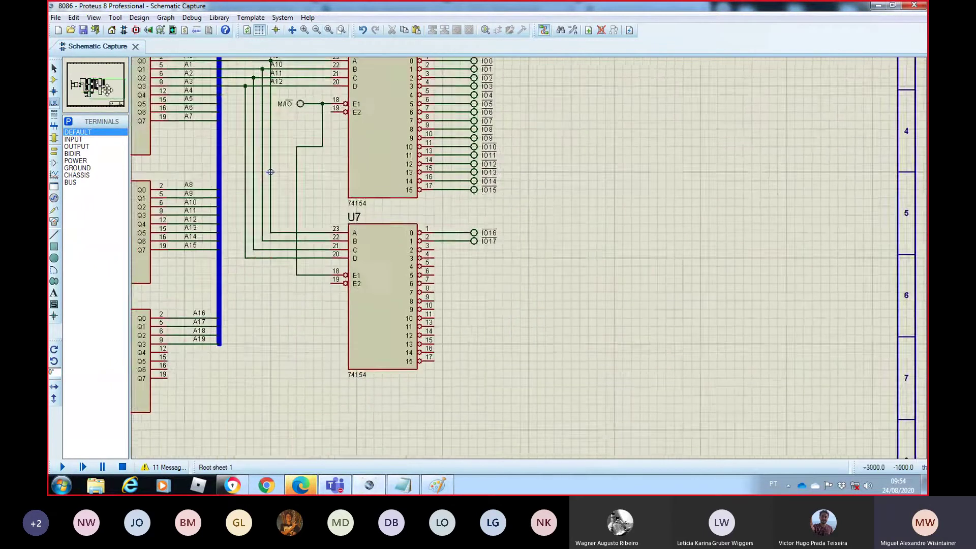
{"action": "left_click", "coordinate": [99, 85]}
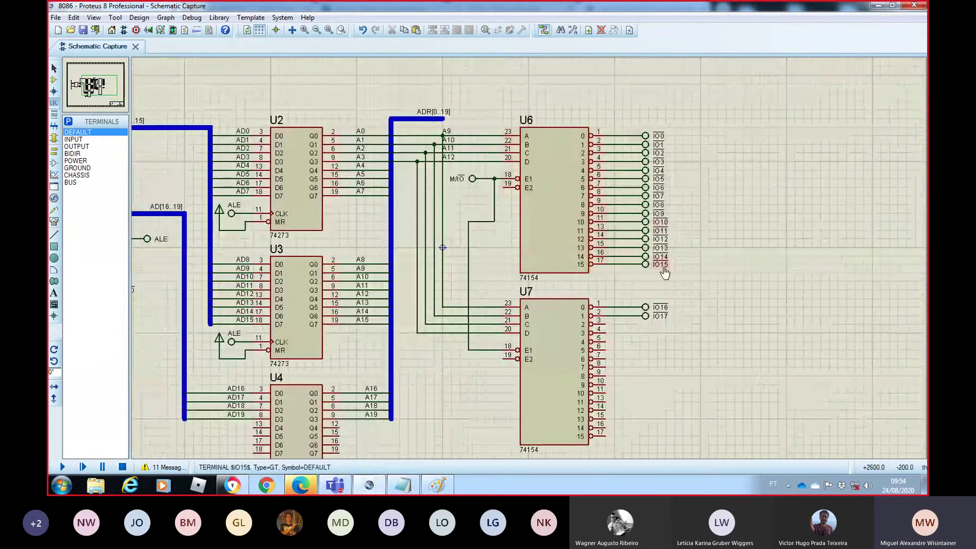
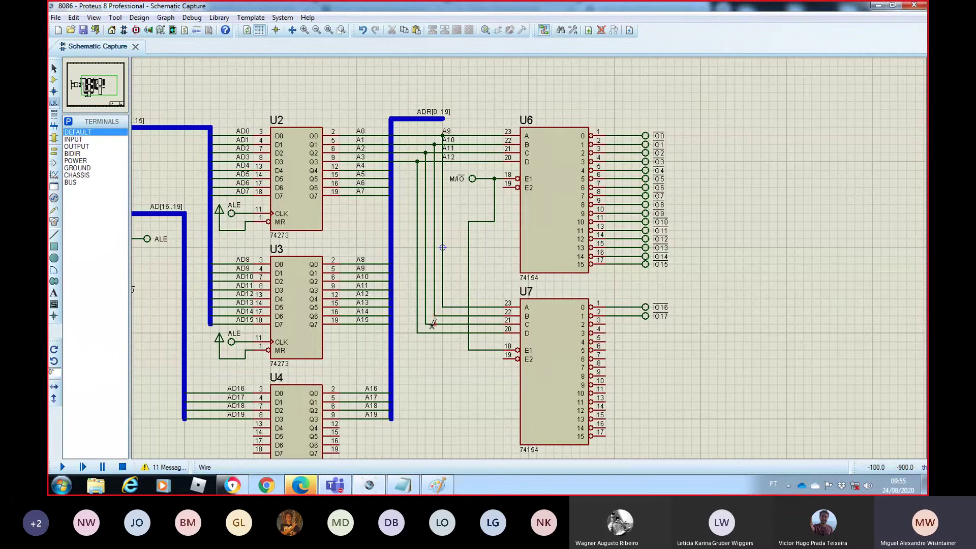
- Switch to Notepad and examine address bits A15 to A13 and A12 to A0 against the decoder outputs in the Proteus schematic
{"action": "left_click", "coordinate": [409, 489]}
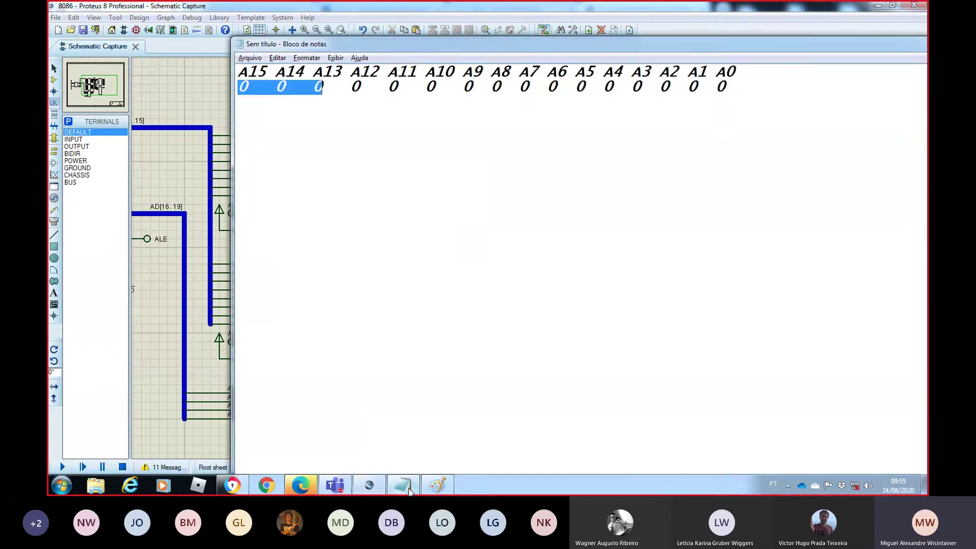
{"action": "left_click", "coordinate": [483, 196]}
{"action": "left_click_drag", "start_coordinate": [324, 84], "coordinate": [239, 82]}
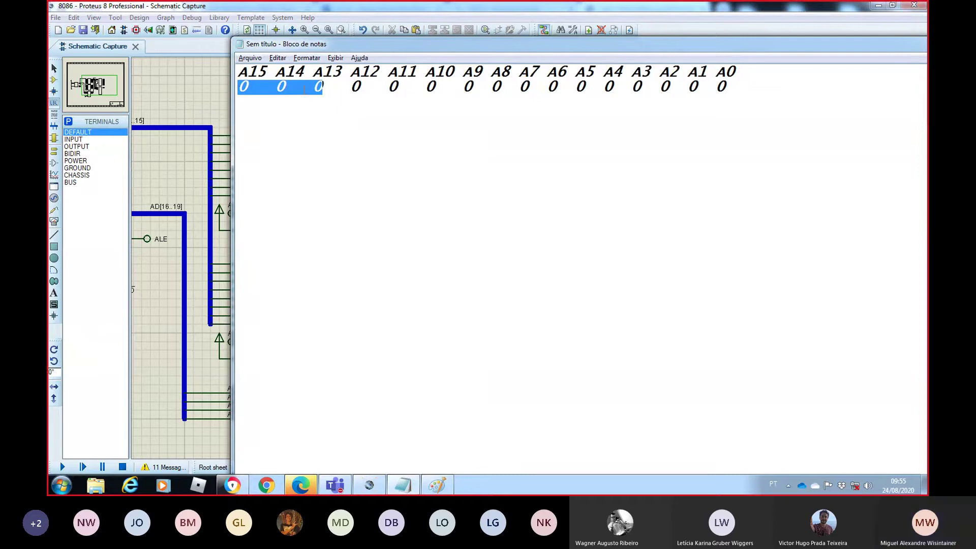
{"action": "left_click", "coordinate": [317, 84]}
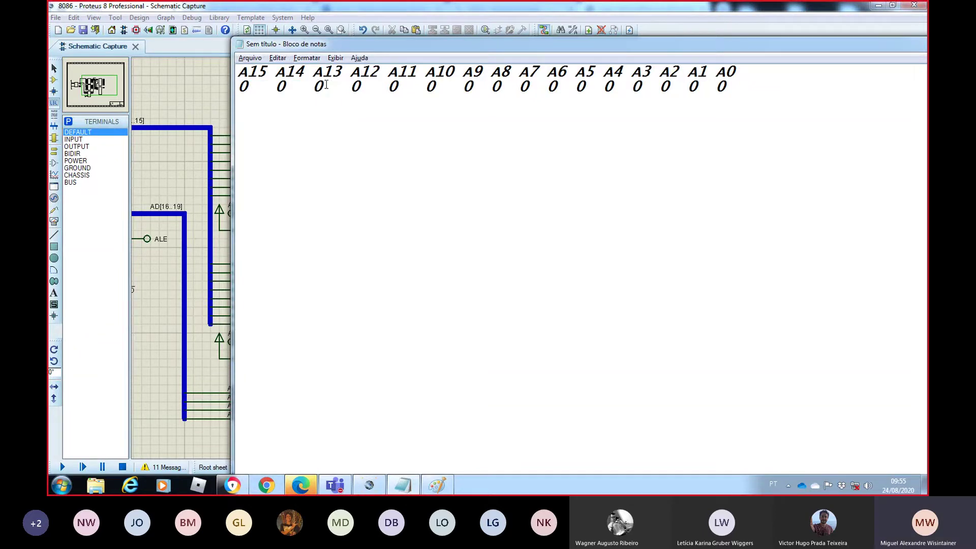
{"action": "left_click_drag", "start_coordinate": [326, 85], "coordinate": [313, 85]}
{"action": "left_click", "coordinate": [325, 86]}
{"action": "left_click_drag", "start_coordinate": [344, 86], "coordinate": [747, 89]}
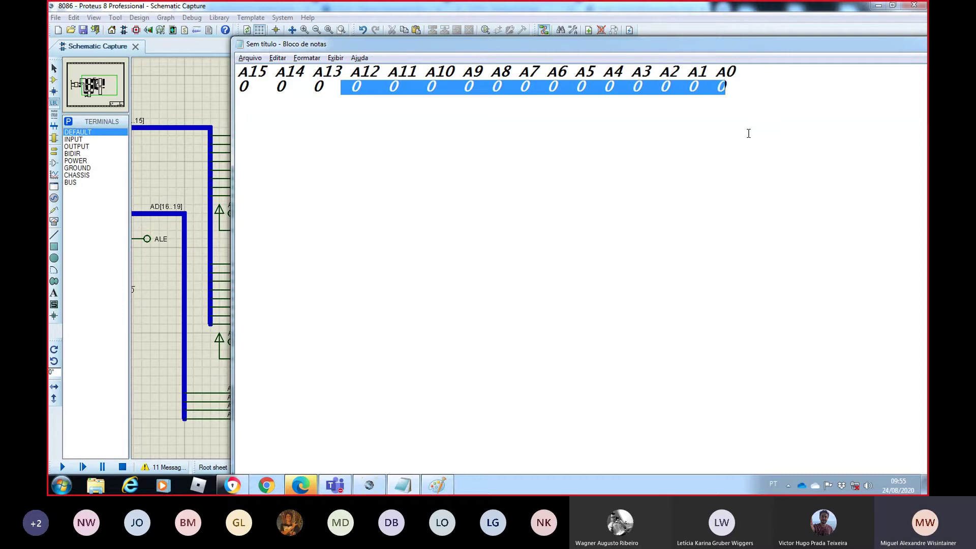
{"action": "key", "text": "alt+Tab"}
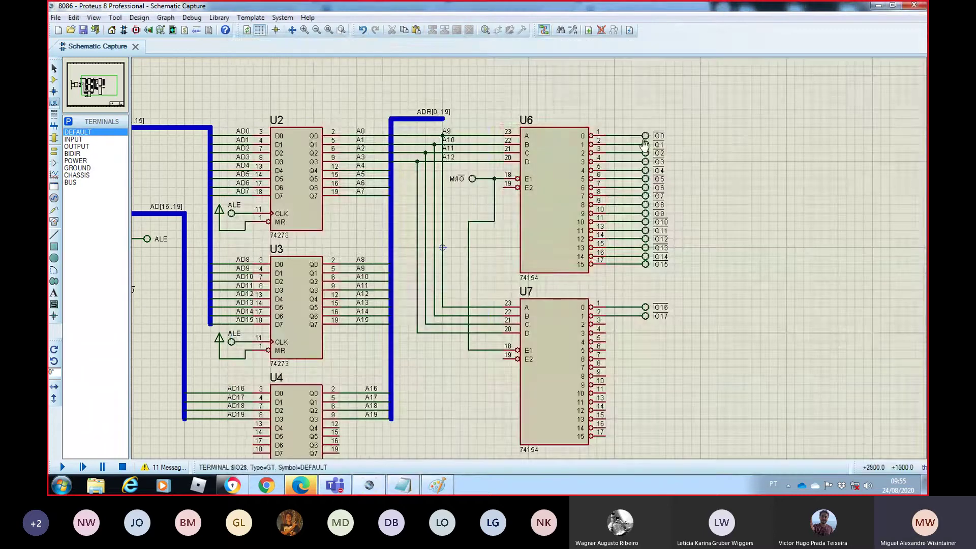
{"action": "key", "text": "alt+Tab"}
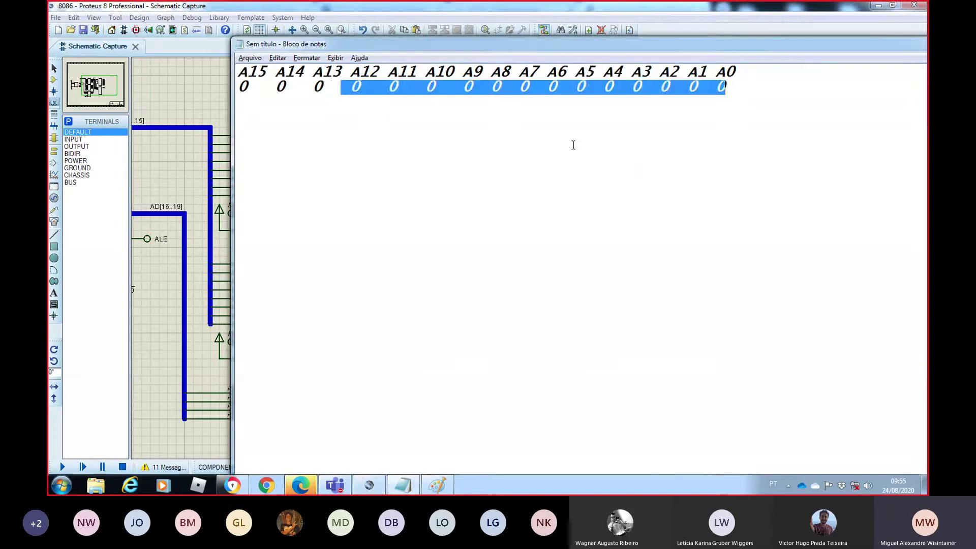
- Set bit A13 to 1 in the Notepad address row and check bits A12 to A9 against the decoder schematic
{"action": "left_click", "coordinate": [328, 83]}
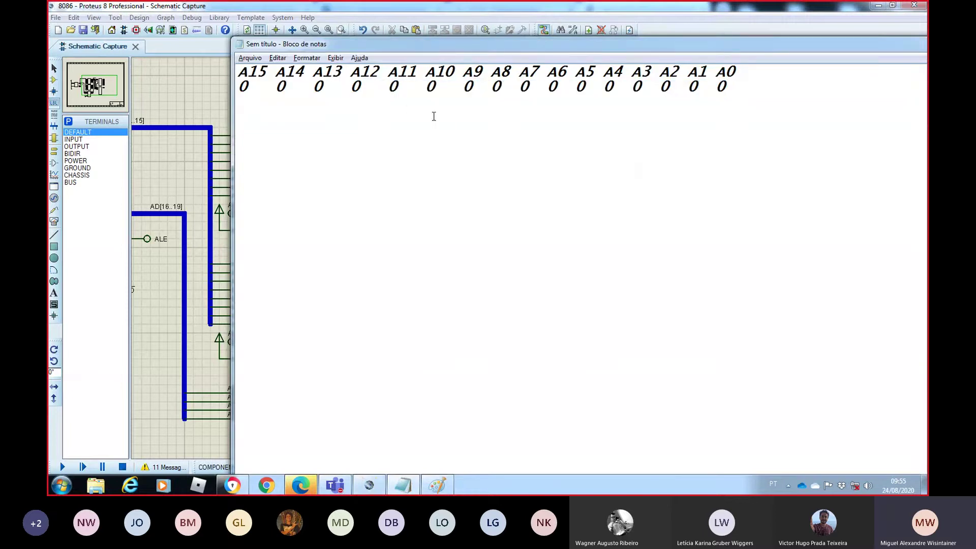
{"action": "key", "text": "BackSpace"}
{"action": "type", "text": "1"}
{"action": "key", "text": "alt+Tab"}
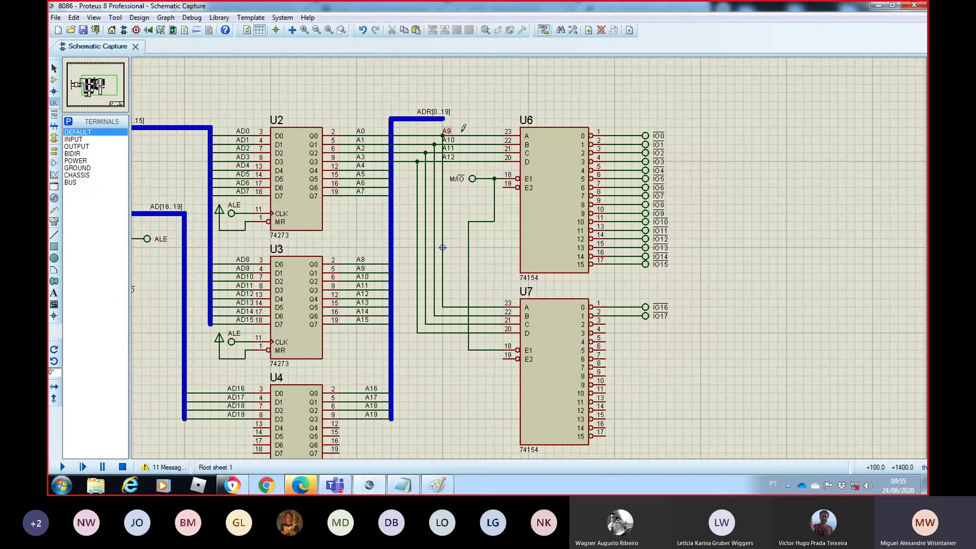
{"action": "key", "text": "alt+Tab"}
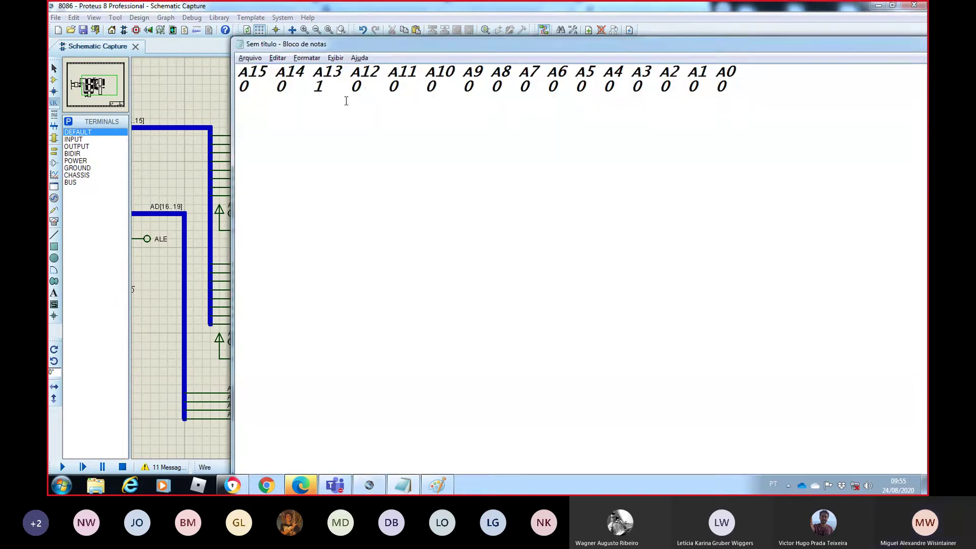
{"action": "left_click_drag", "start_coordinate": [354, 88], "coordinate": [476, 88]}
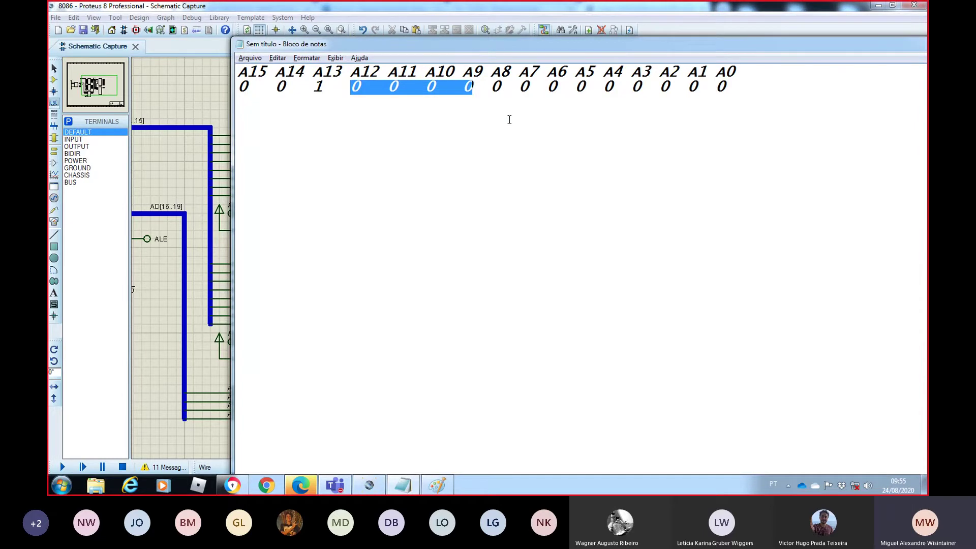
{"action": "key", "text": "alt+Tab"}
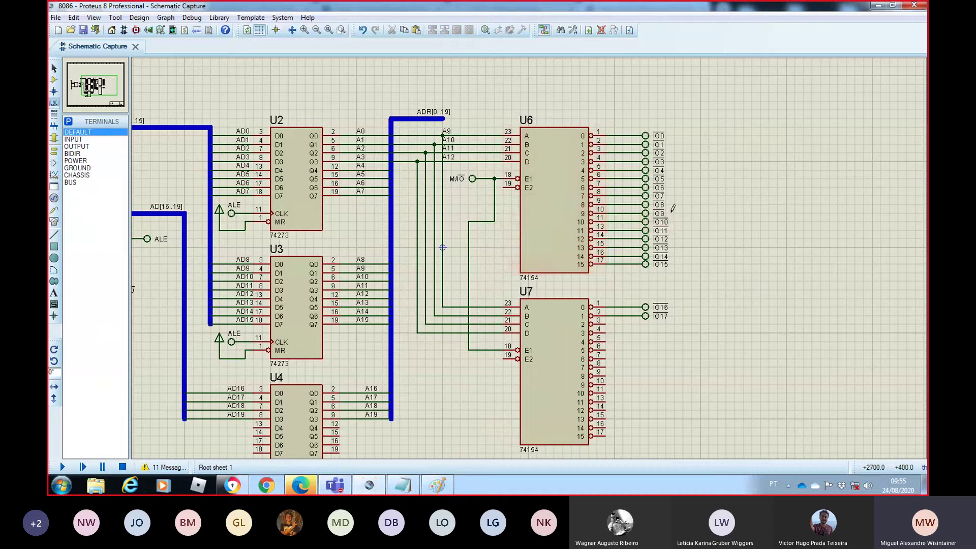
{"action": "key", "text": "alt+Tab"}
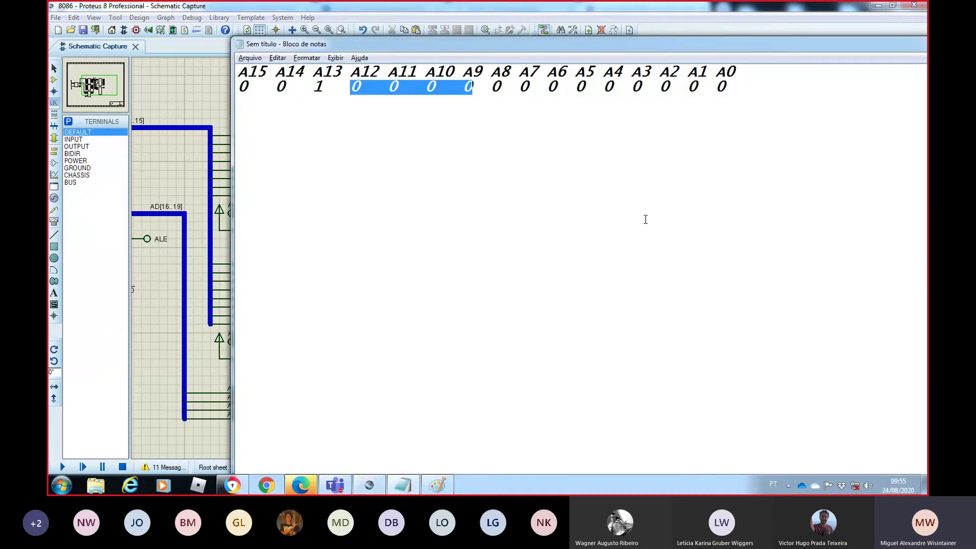
- Write the hexadecimal digits 00 below the bit table for address bits A7 to A0
{"action": "left_click", "coordinate": [493, 152]}
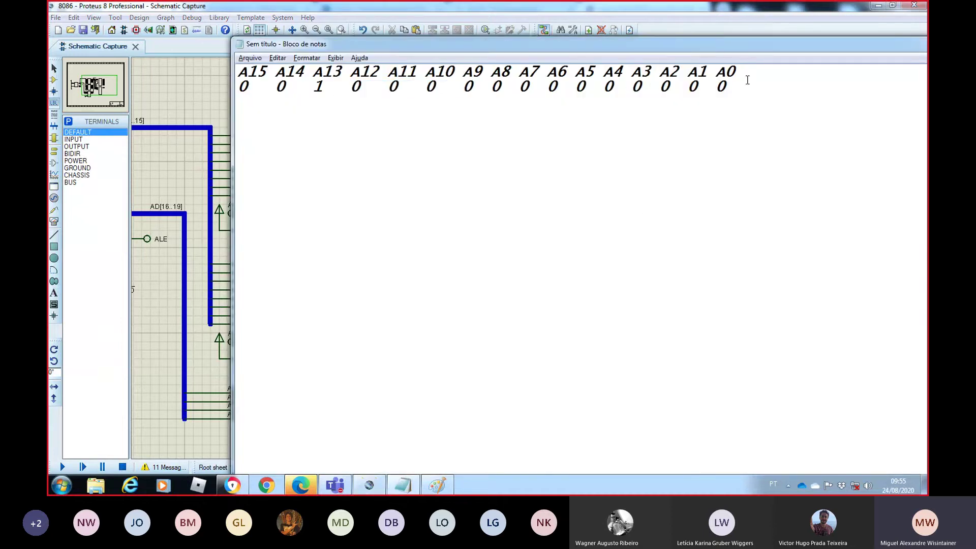
{"action": "left_click", "coordinate": [632, 87]}
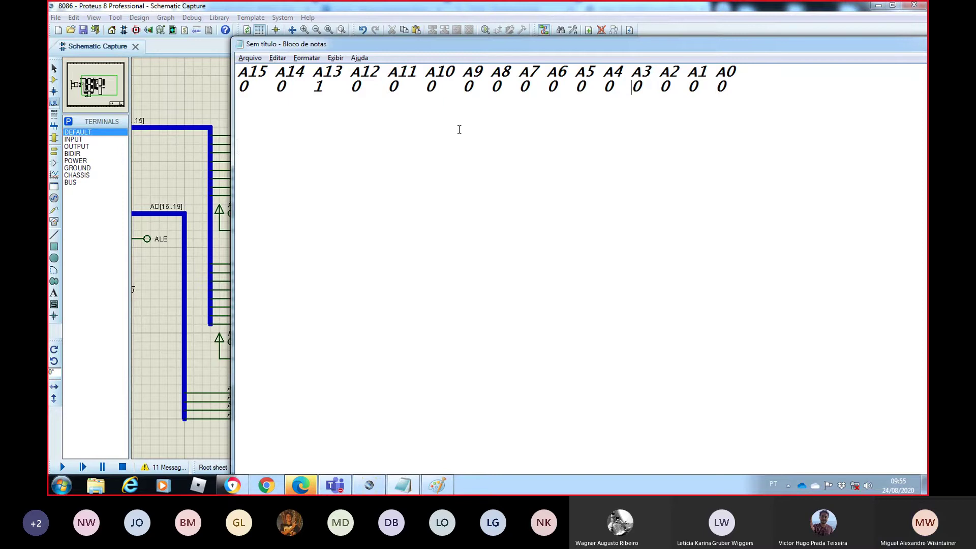
{"action": "left_click", "coordinate": [332, 141]}
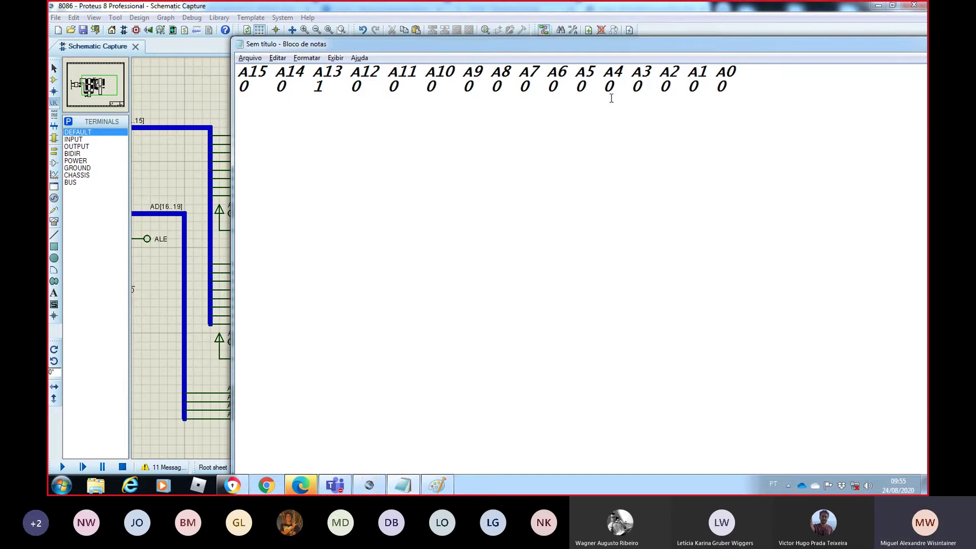
{"action": "left_click_drag", "start_coordinate": [631, 88], "coordinate": [737, 88]}
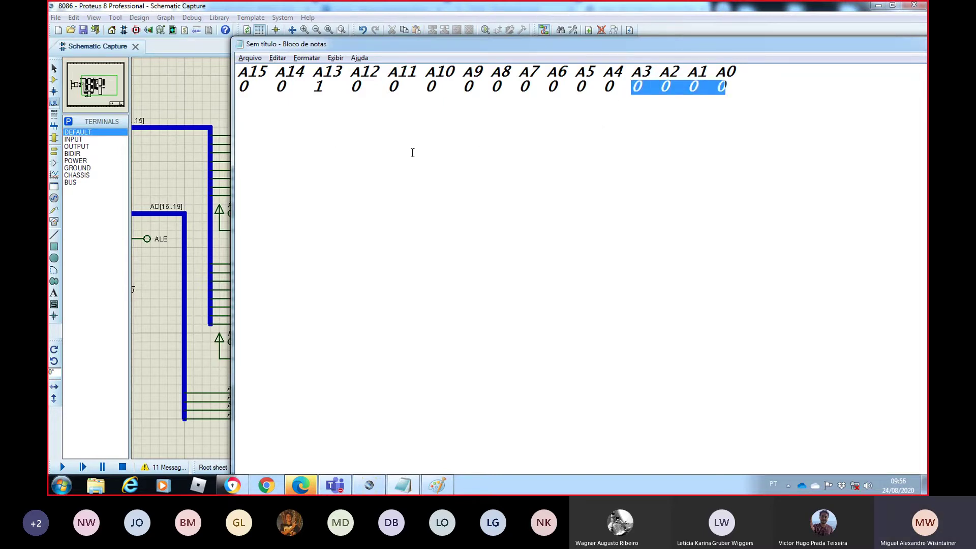
{"action": "left_click", "coordinate": [285, 146]}
{"action": "type", "text": "0"}
{"action": "key", "text": "Left"}
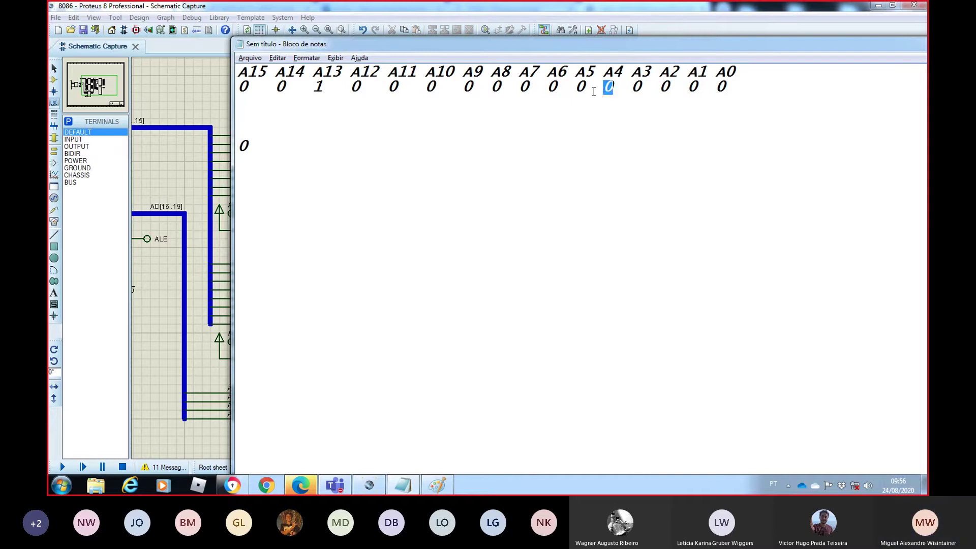
{"action": "left_click_drag", "start_coordinate": [612, 87], "coordinate": [521, 87]}
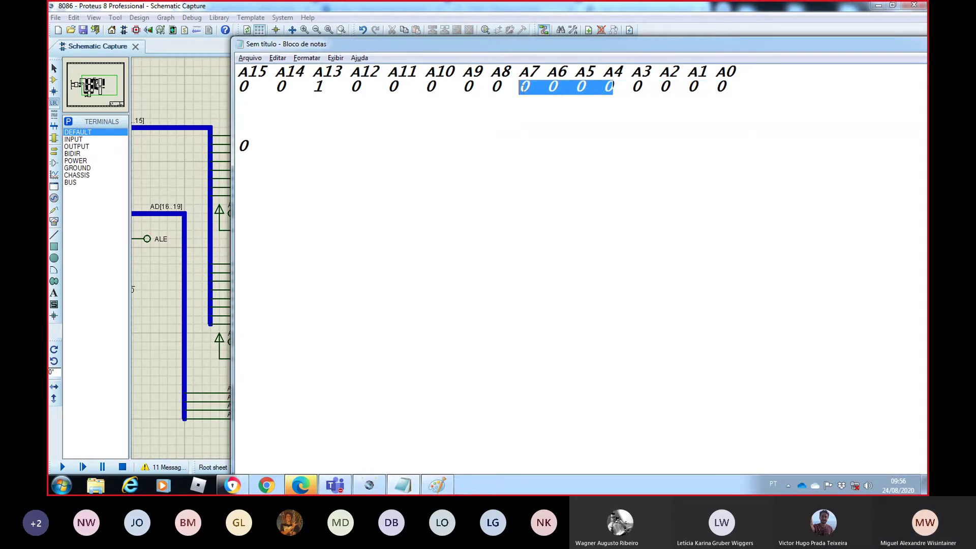
{"action": "left_click", "coordinate": [239, 145]}
{"action": "type", "text": "0"}
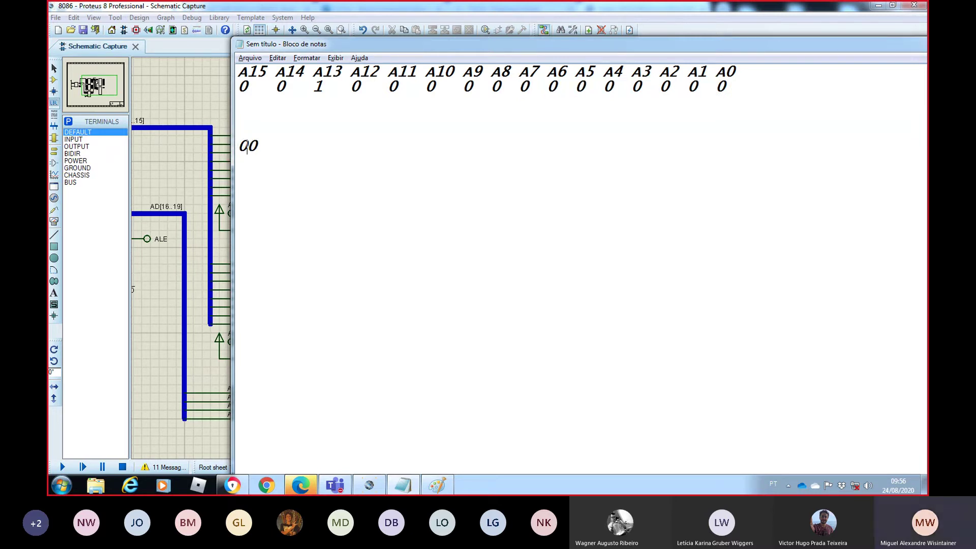
- Convert address bits A15 to A8 as well, completing the hexadecimal address as 2000H
{"action": "left_click_drag", "start_coordinate": [727, 87], "coordinate": [391, 86]}
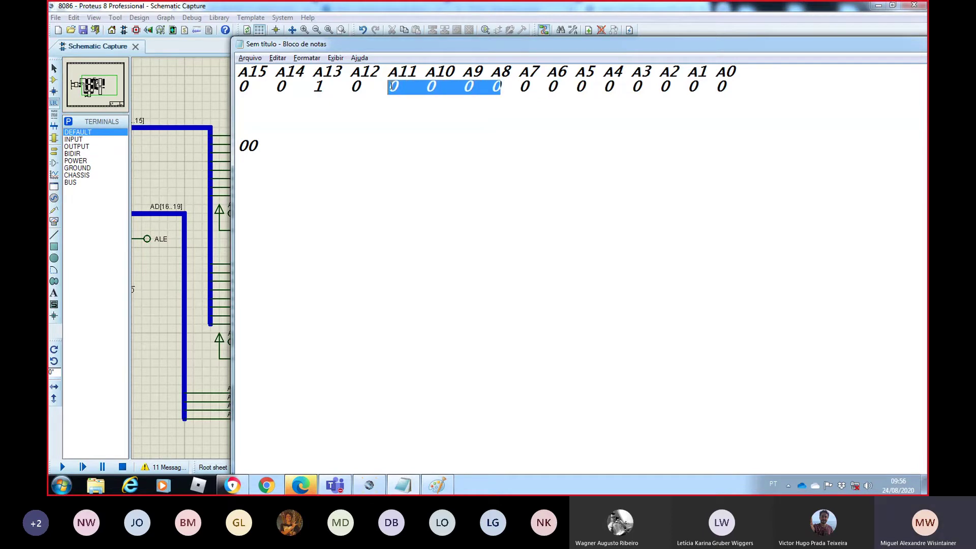
{"action": "left_click", "coordinate": [238, 147]}
{"action": "type", "text": "0"}
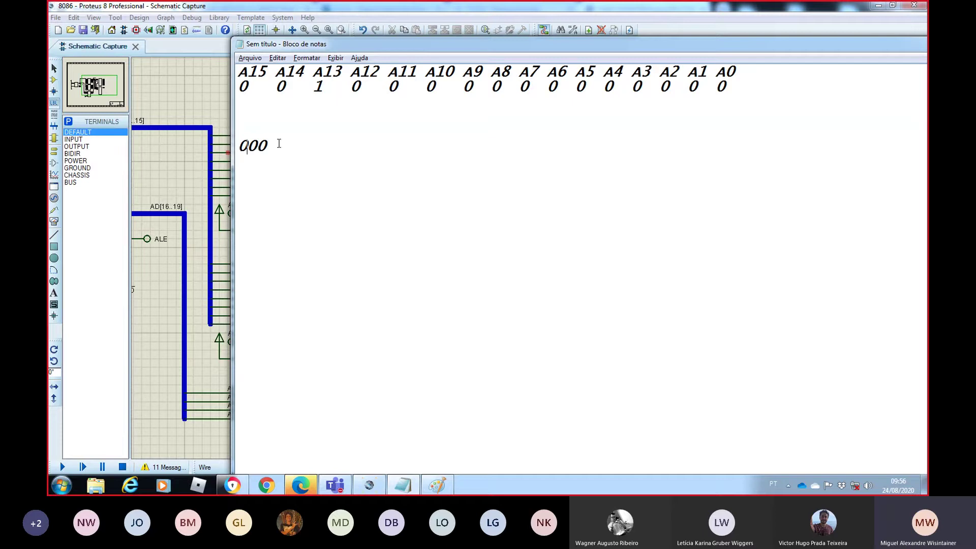
{"action": "left_click_drag", "start_coordinate": [362, 85], "coordinate": [241, 86]}
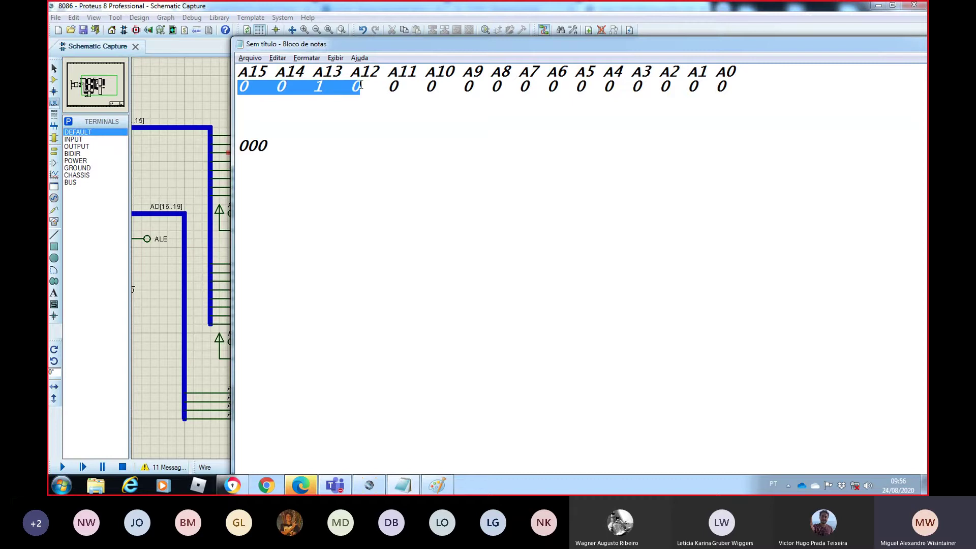
{"action": "left_click", "coordinate": [242, 146]}
{"action": "type", "text": "2"}
{"action": "left_click_drag", "start_coordinate": [370, 88], "coordinate": [239, 86]}
{"action": "left_click", "coordinate": [275, 138]}
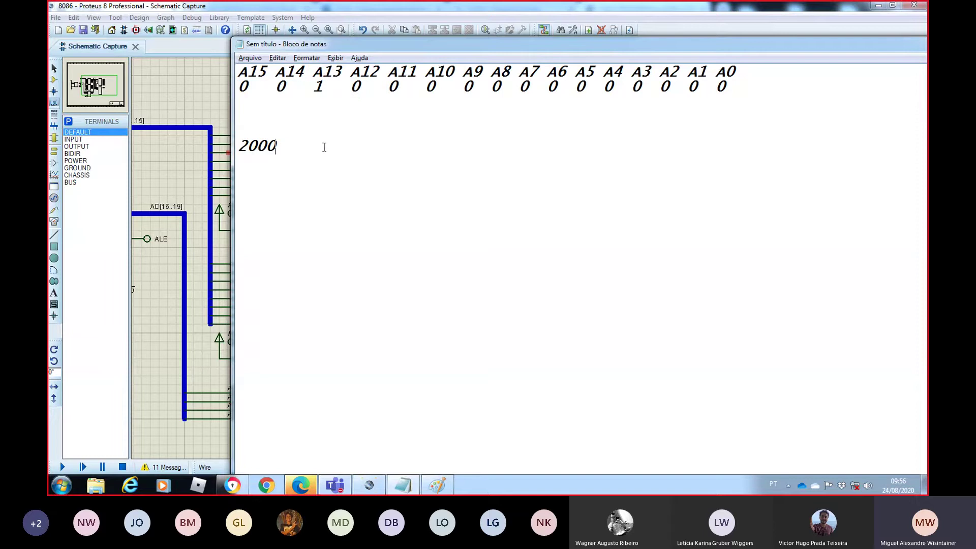
{"action": "type", "text": "H"}
- Switch to Proteus, wire U6's E2 input to the ADR[0..19] bus, and connect U7's E2 input to that wire
{"action": "key", "text": "alt+Tab"}
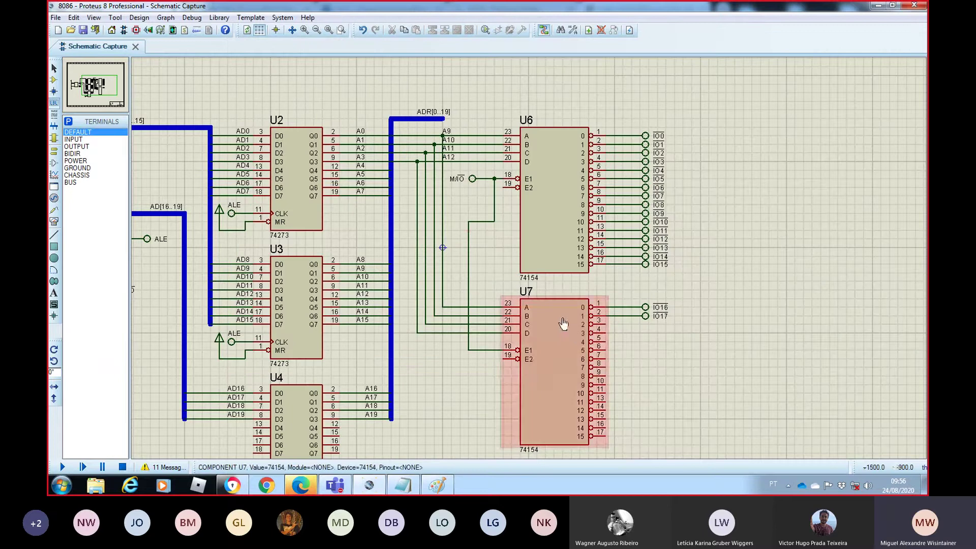
{"action": "key", "text": "alt+Tab"}
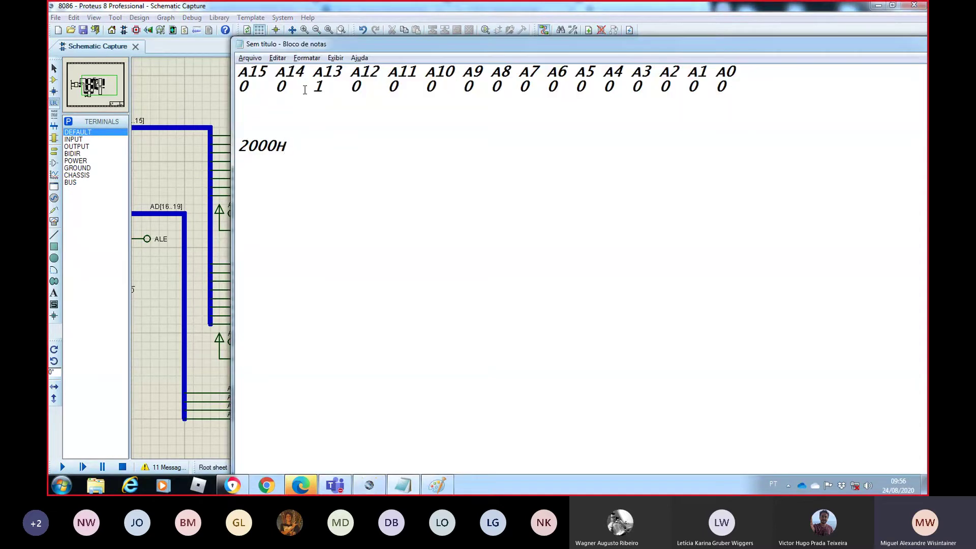
{"action": "key", "text": "shift+Left"}
{"action": "key", "text": "alt+Tab"}
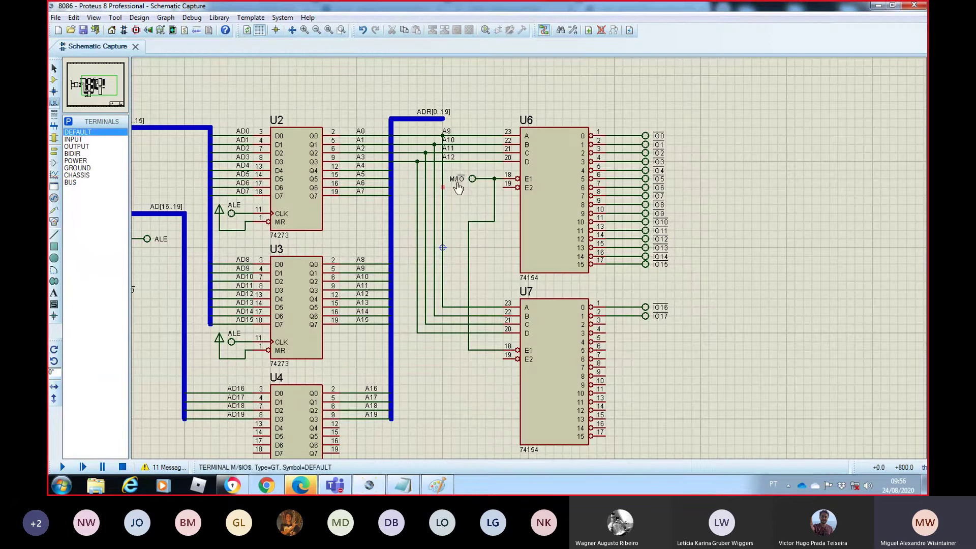
{"action": "left_click", "coordinate": [503, 187]}
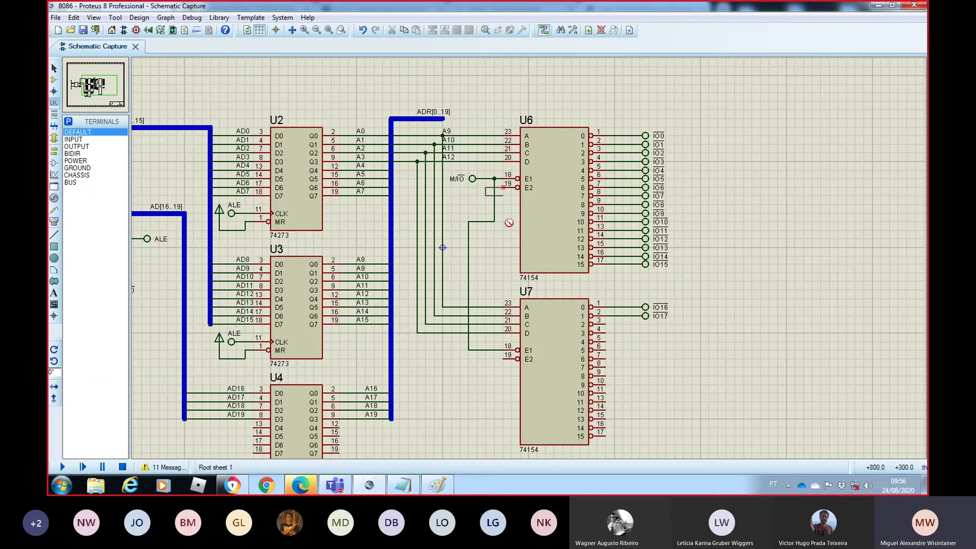
{"action": "left_click", "coordinate": [468, 188]}
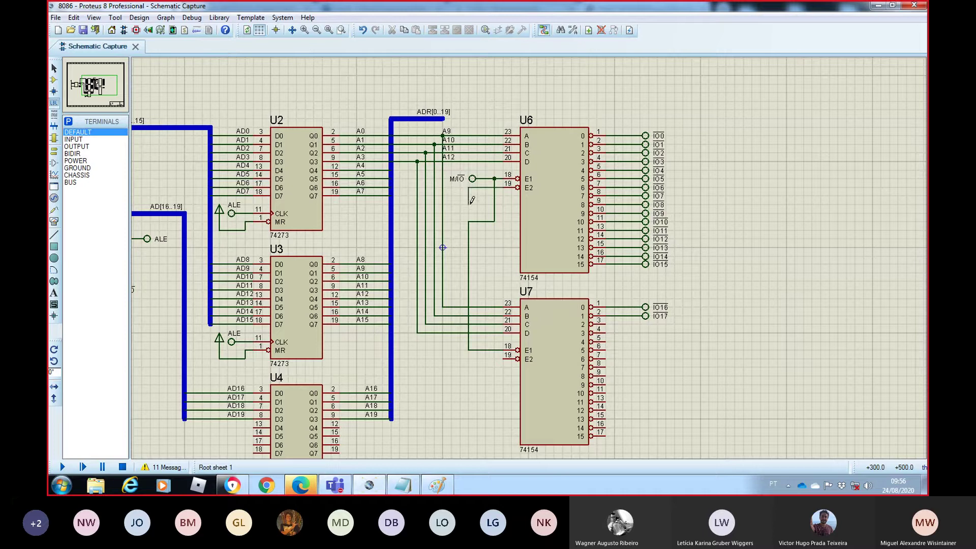
{"action": "left_click", "coordinate": [393, 205]}
{"action": "left_click", "coordinate": [503, 359]}
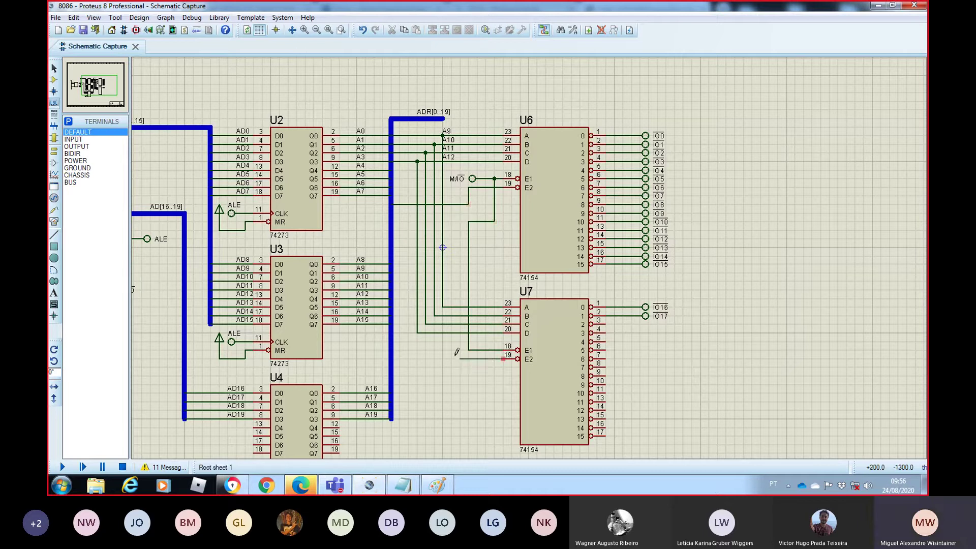
{"action": "left_click", "coordinate": [460, 204]}
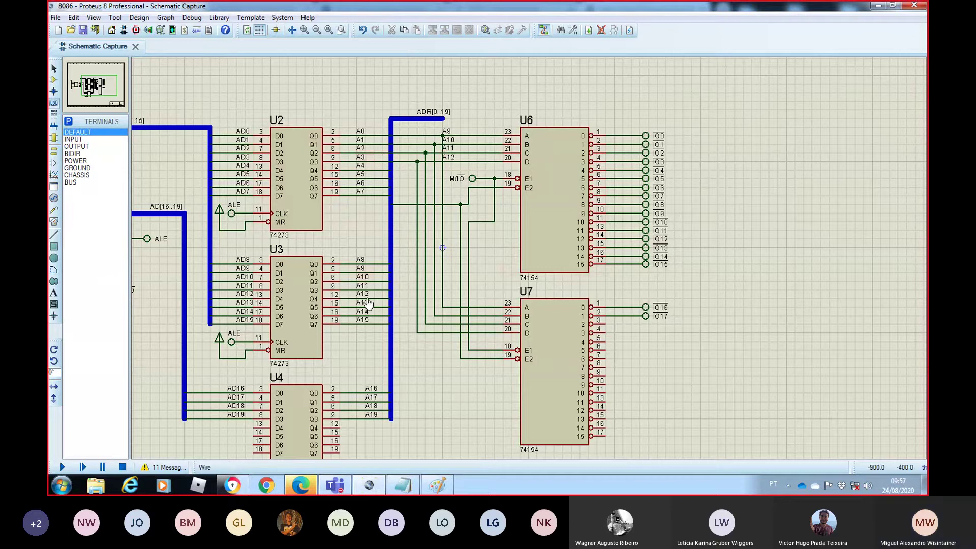
- Label the wire from the ADR[0..19] bus to the E2 inputs as A13
{"action": "left_click", "coordinate": [406, 205]}
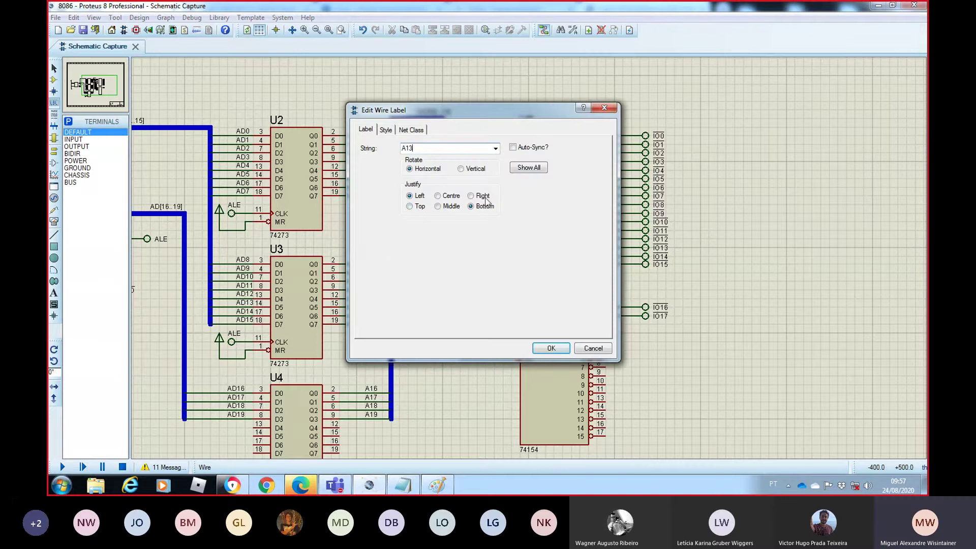
{"action": "left_click", "coordinate": [551, 348]}
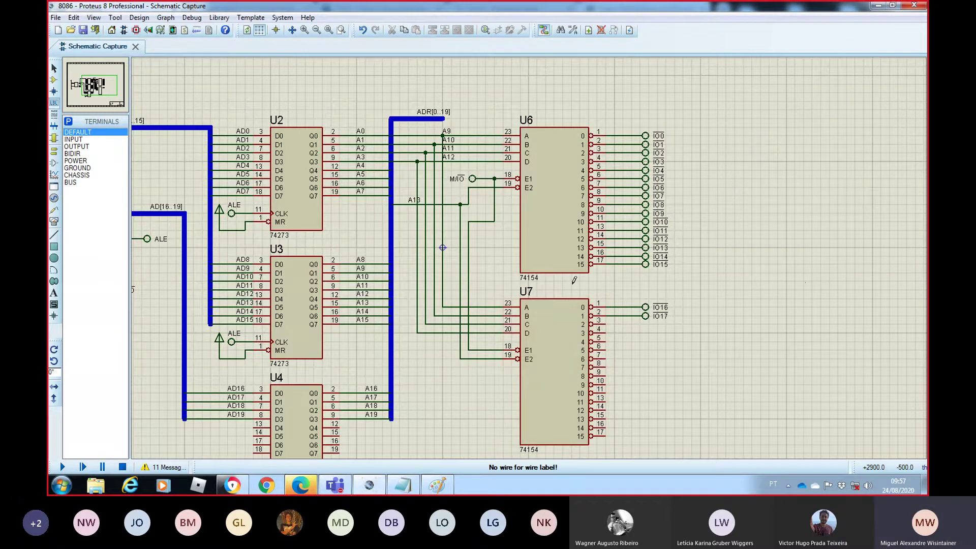
{"action": "left_click", "coordinate": [414, 204]}
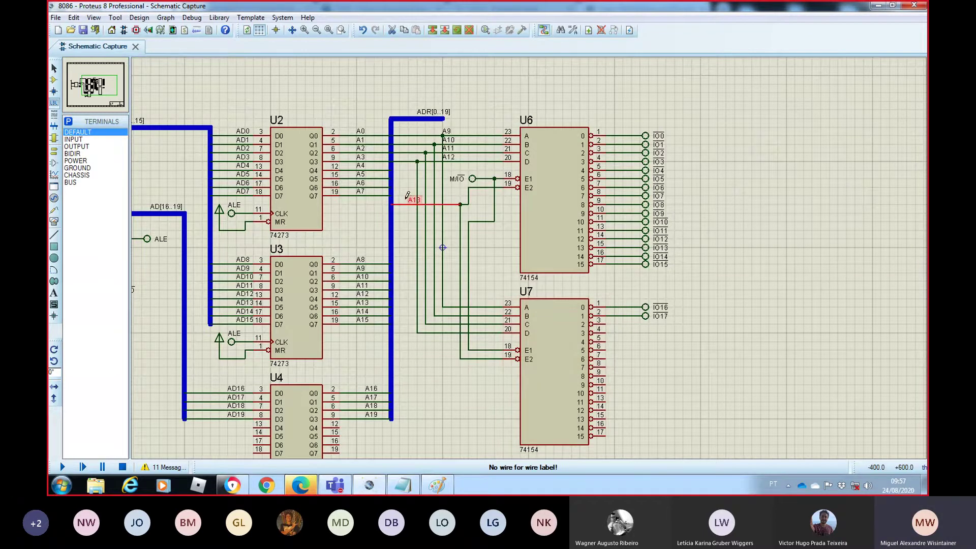
{"action": "scroll", "coordinate": [530, 253], "scroll_direction": "up", "scroll_amount": 1}
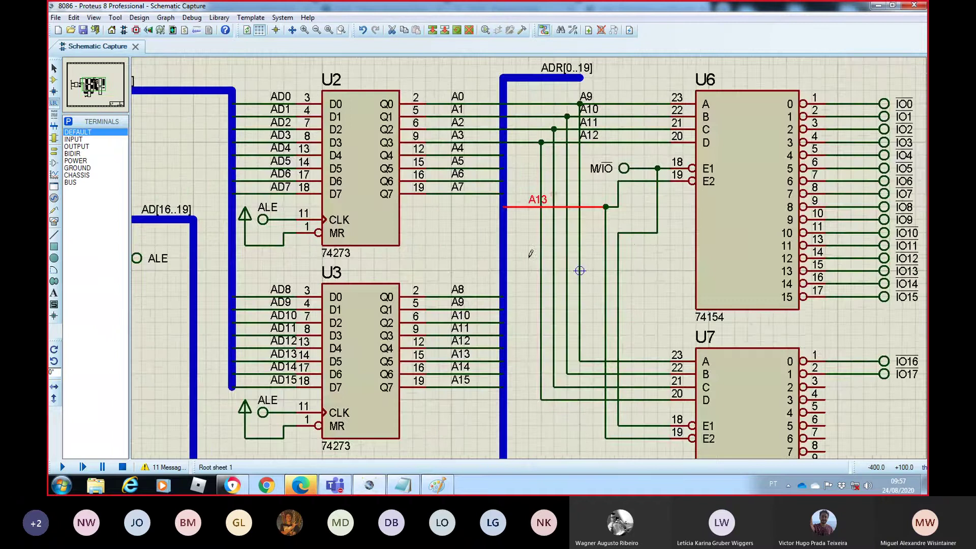
{"action": "left_click", "coordinate": [555, 199]}
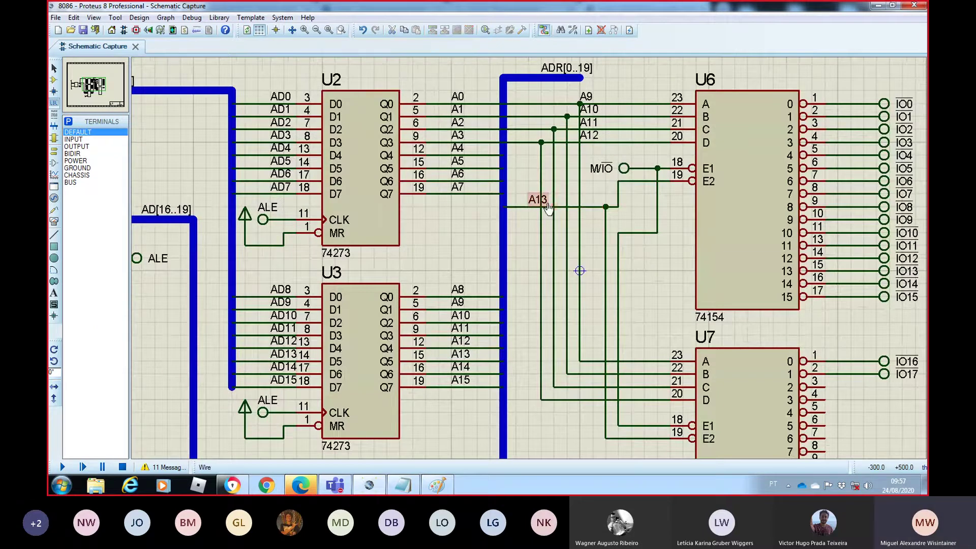
- Switch to Notepad and fill the empty row directly under the A15 to A0 headings with a 0 for each address bit
{"action": "key", "text": "alt+Tab"}
{"action": "left_click", "coordinate": [415, 98]}
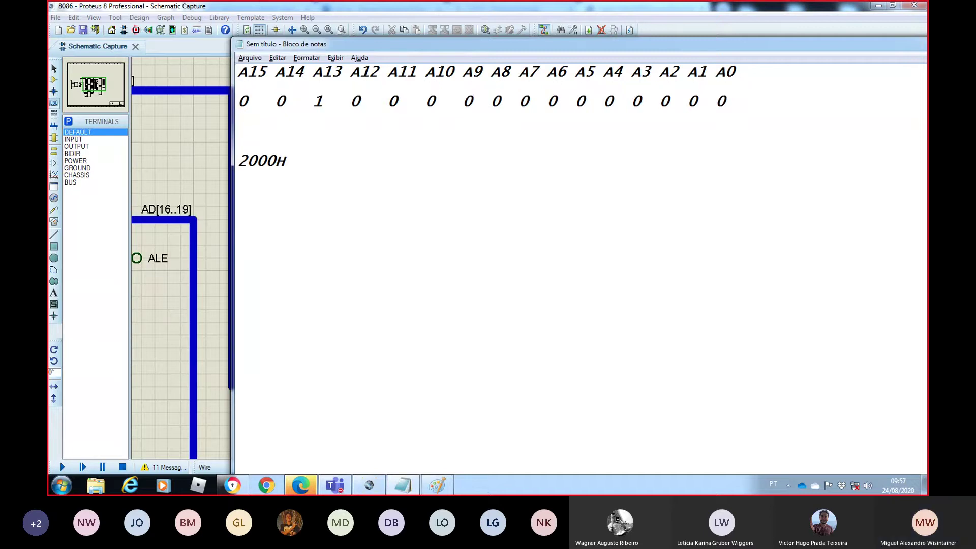
{"action": "type", "text": "0   0   "}
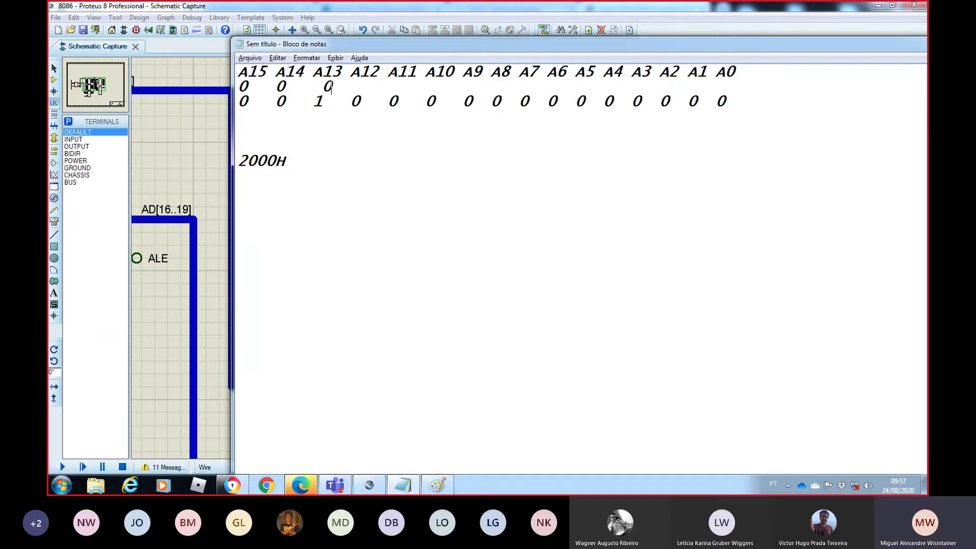
{"action": "type", "text": "0   0   "}
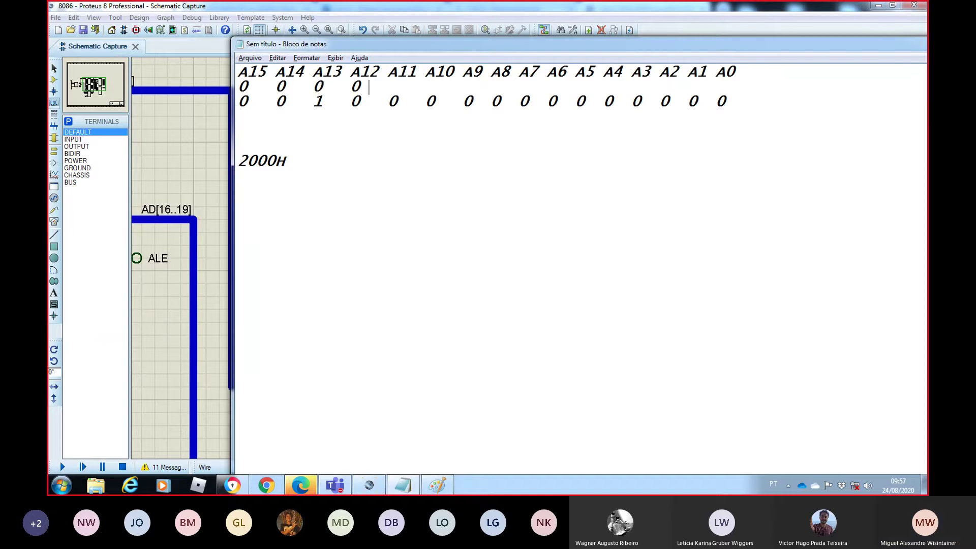
{"action": "type", "text": "0   "}
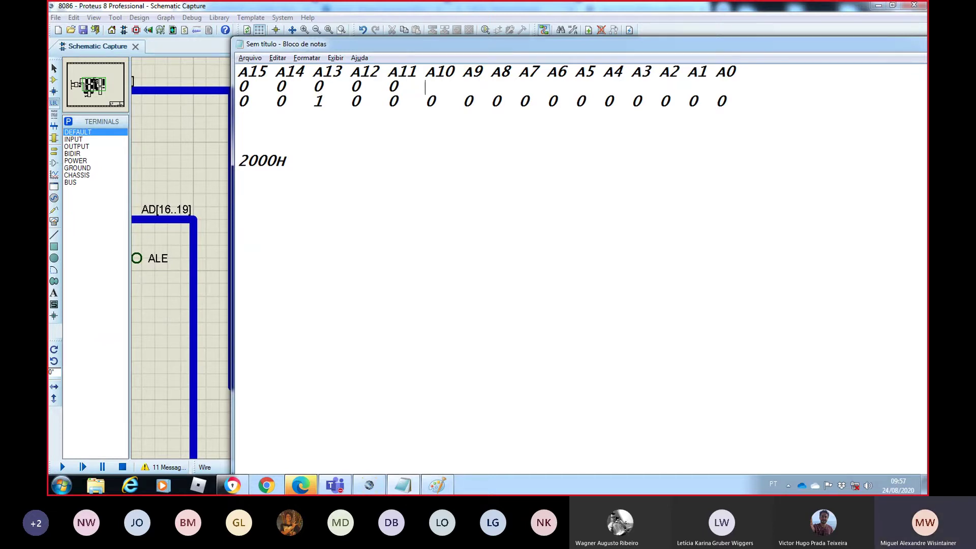
{"action": "type", "text": "0  "}
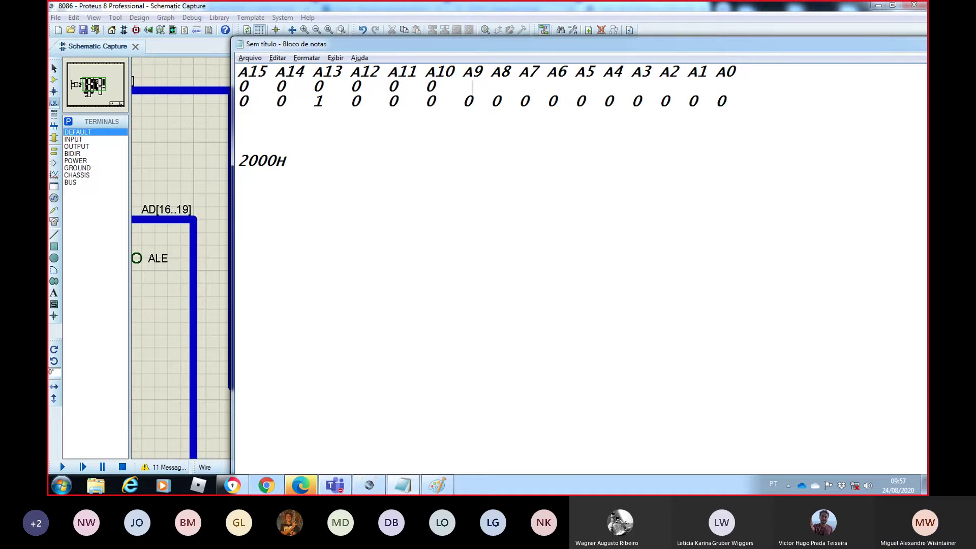
{"action": "type", "text": "0  0  0  0  0  0  0"}
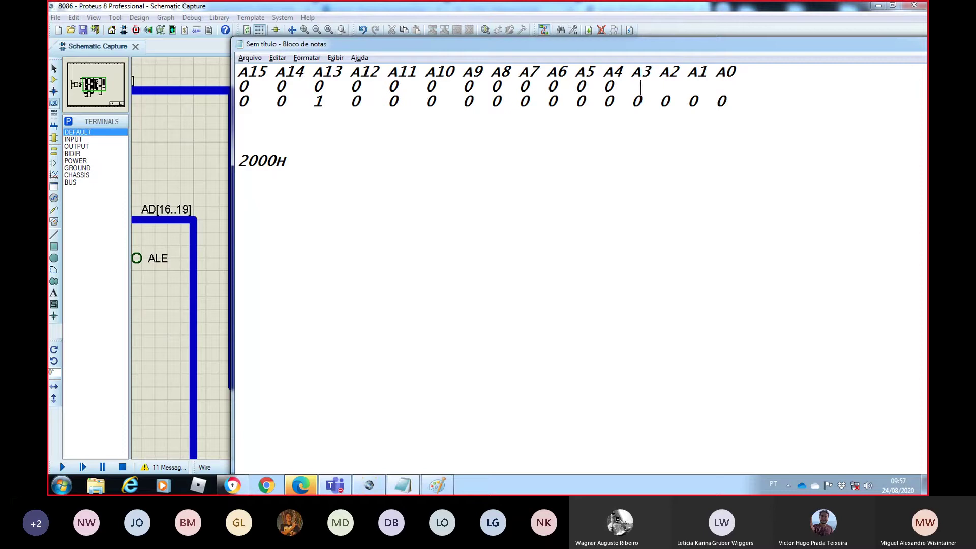
{"action": "type", "text": "0  0  0  0  0"}
- Write the hexadecimal address 0000H above 2000H and highlight the A13 bit in the all-zero row
{"action": "left_click", "coordinate": [377, 126]}
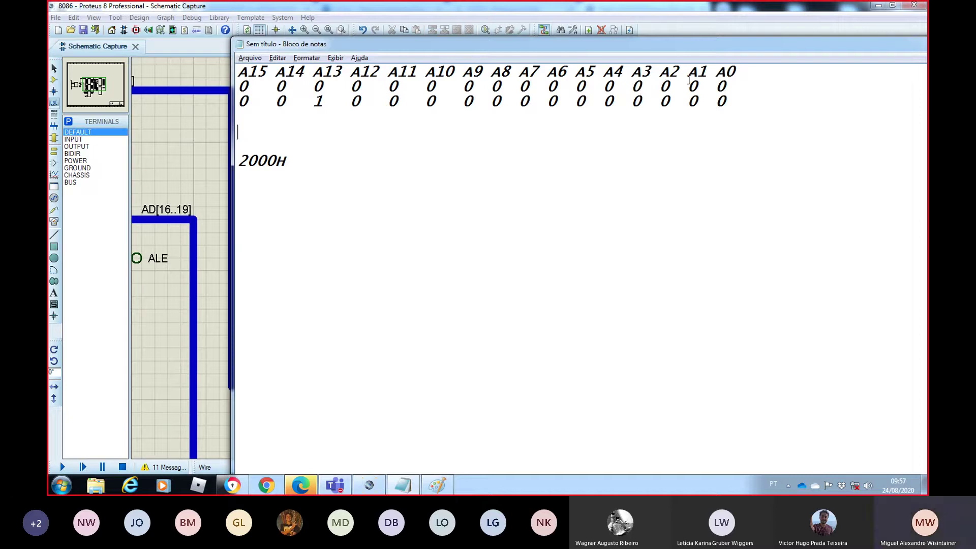
{"action": "type", "text": "0000H"}
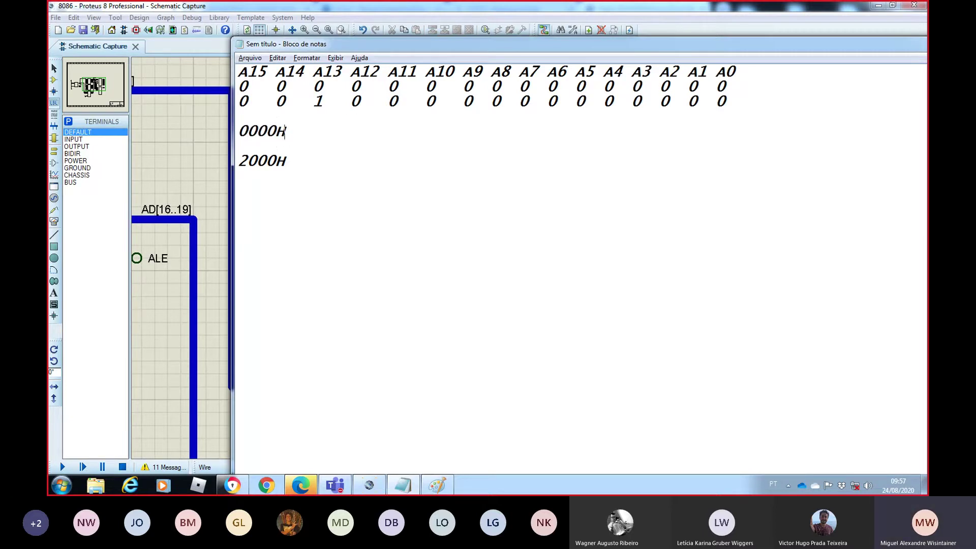
{"action": "left_click_drag", "start_coordinate": [330, 86], "coordinate": [314, 87]}
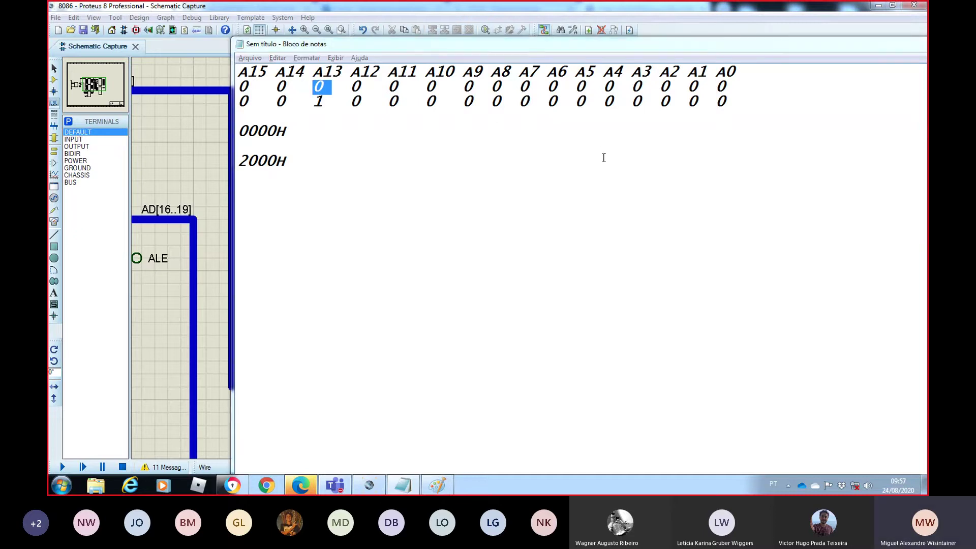
- Switch to Proteus and delete the wire connecting U7's E2 input to the A13 wire
{"action": "key", "text": "alt+Tab"}
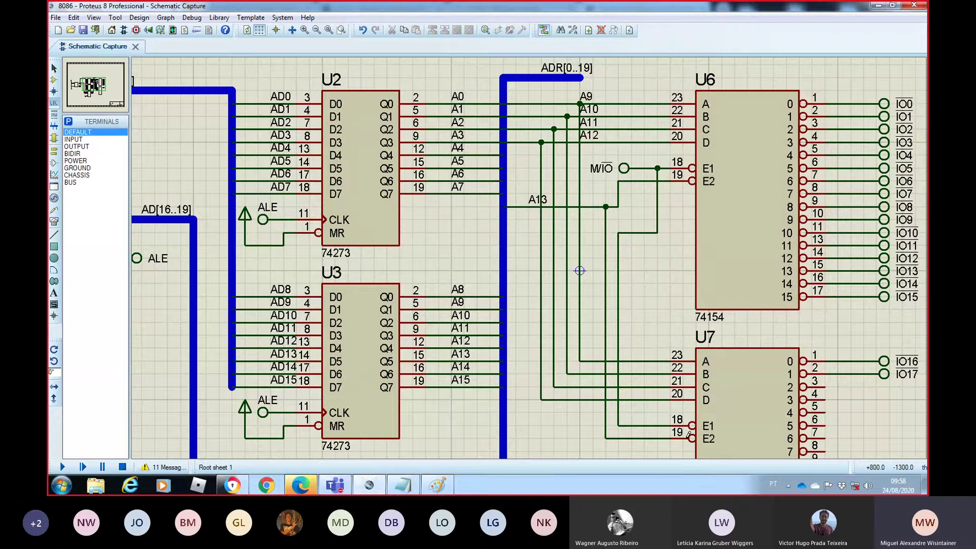
{"action": "right_click", "coordinate": [605, 297]}
{"action": "right_click", "coordinate": [605, 298]}
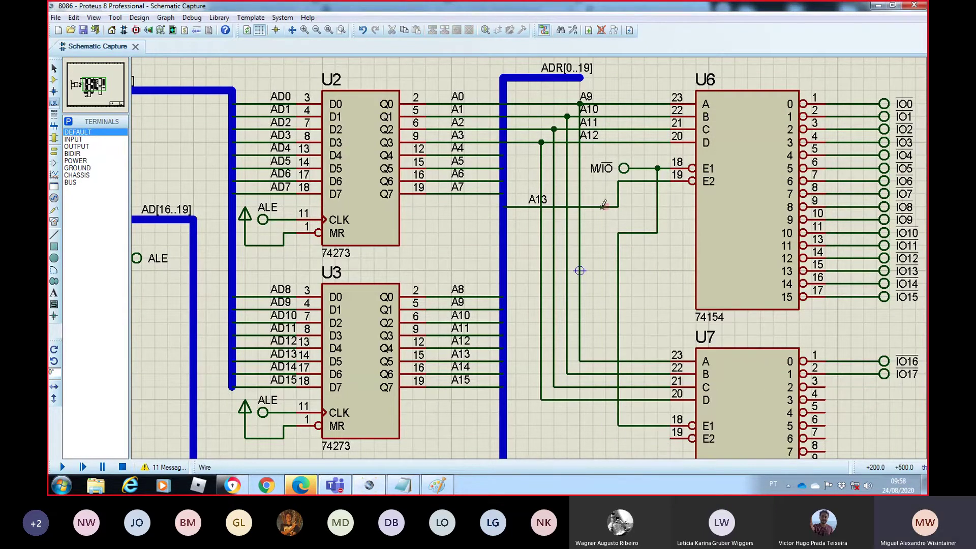
{"action": "left_click", "coordinate": [92, 84]}
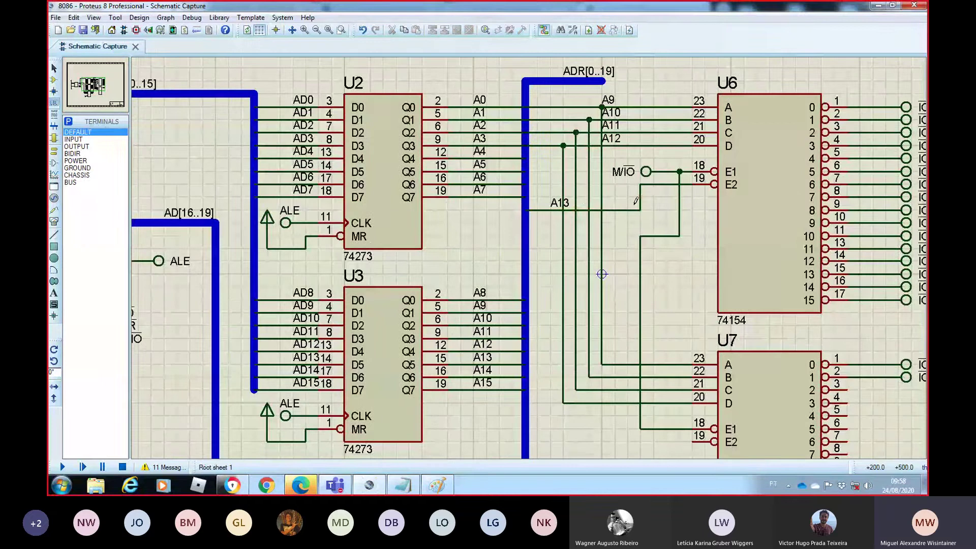
- Place a NOT gate beside U7 and wire it between the A13 wire and U7's E2 input
{"action": "left_click", "coordinate": [54, 80]}
{"action": "left_click", "coordinate": [76, 181]}
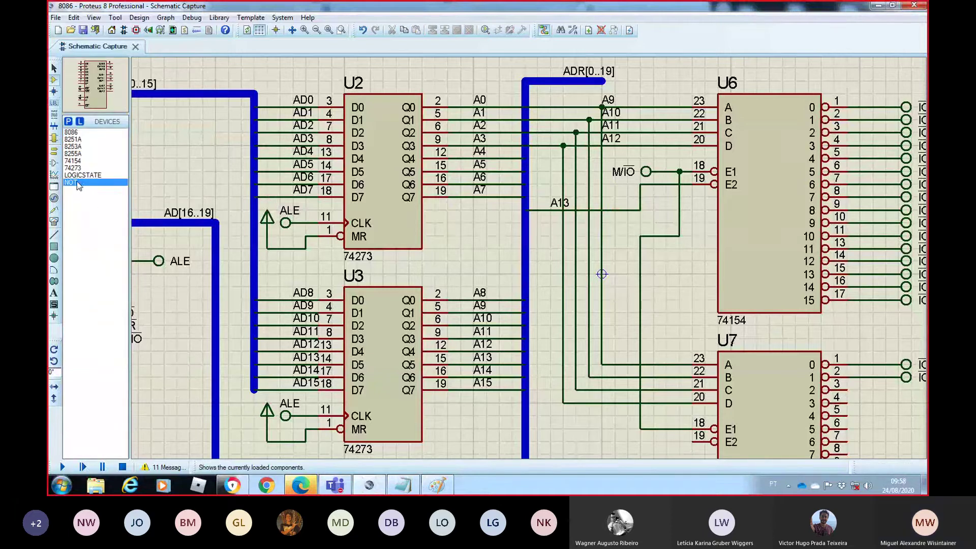
{"action": "left_click", "coordinate": [589, 446]}
{"action": "left_click", "coordinate": [589, 447]}
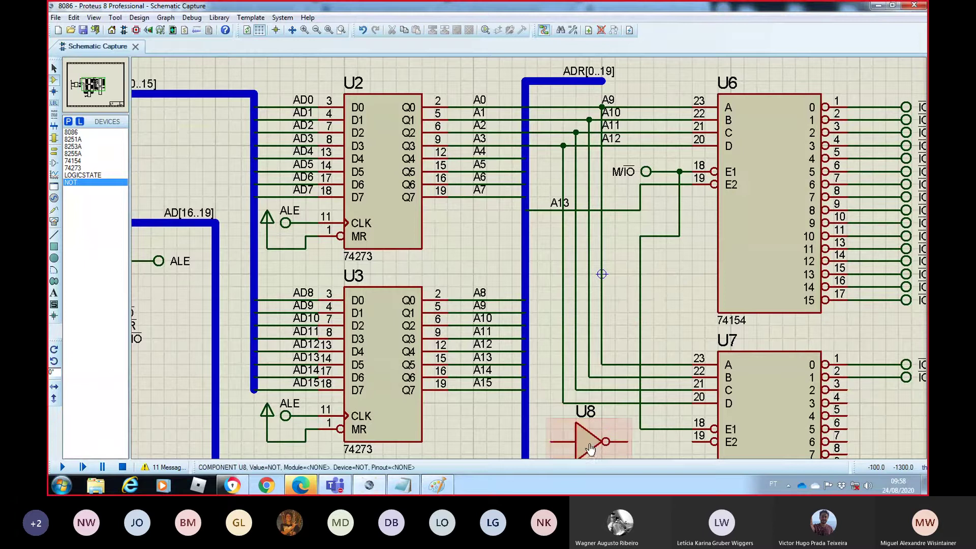
{"action": "left_click", "coordinate": [551, 440]}
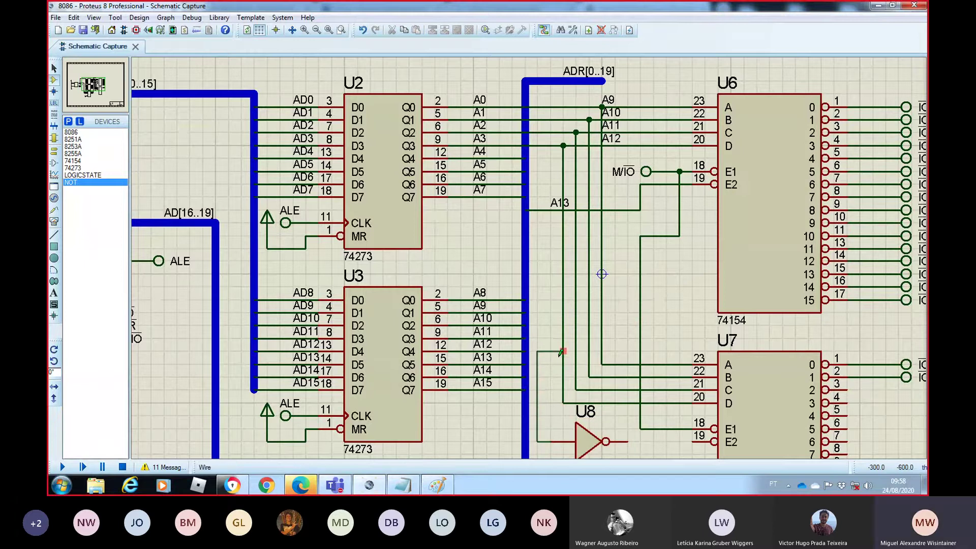
{"action": "left_click", "coordinate": [550, 209]}
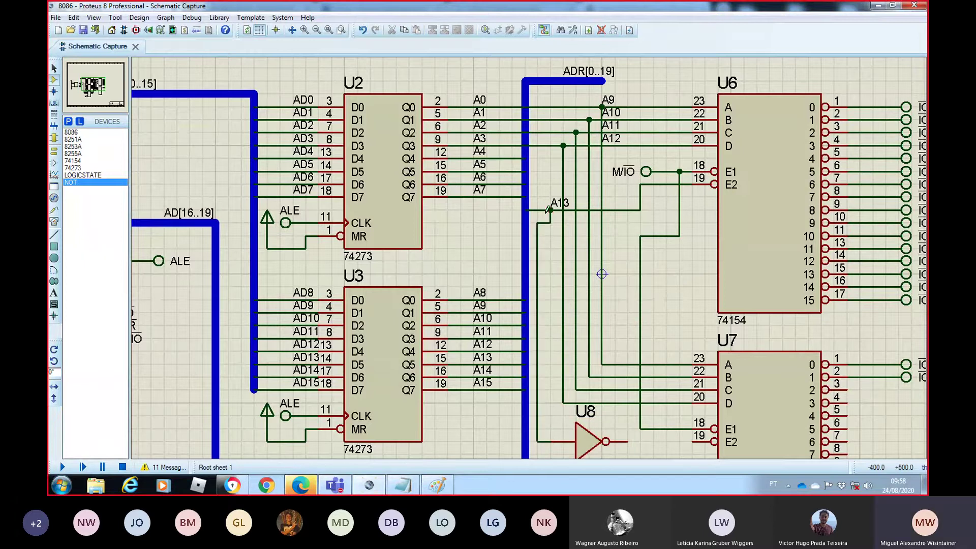
{"action": "left_click", "coordinate": [689, 441]}
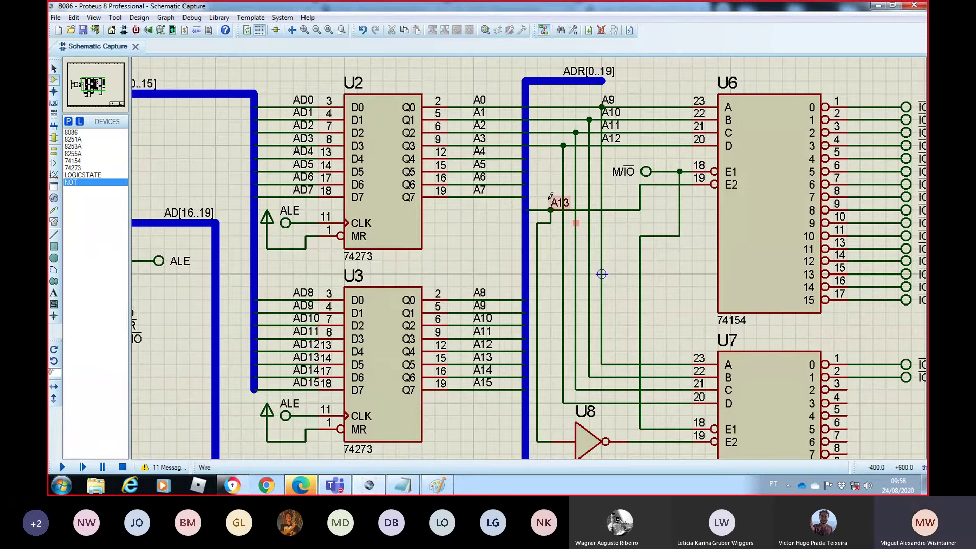
- Examine the 0000H and 2000H bit rows in Notepad against the A13 wiring of the U6 and U7 enable inputs in Proteus
{"action": "key", "text": "alt+Tab"}
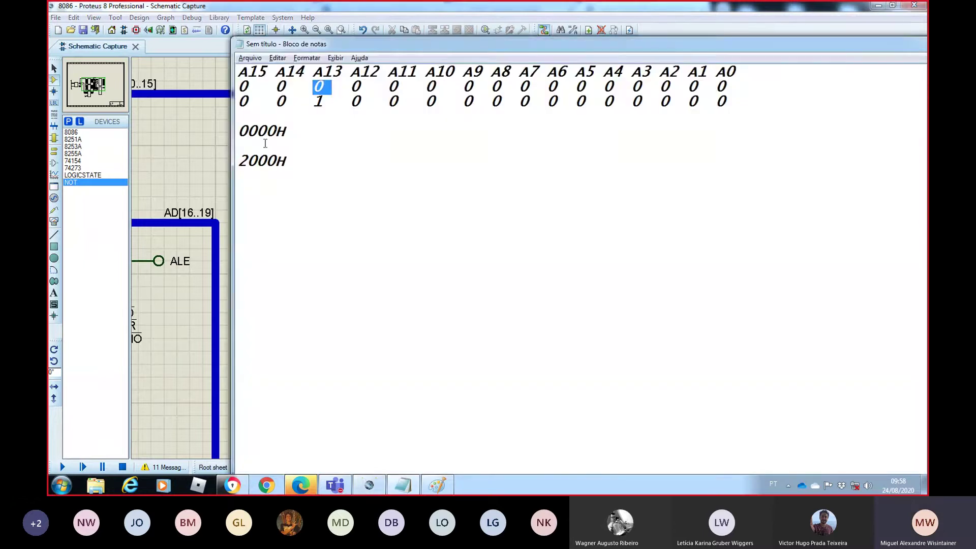
{"action": "left_click_drag", "start_coordinate": [289, 133], "coordinate": [235, 133]}
{"action": "left_click", "coordinate": [296, 127]}
{"action": "left_click_drag", "start_coordinate": [242, 86], "coordinate": [743, 86]}
{"action": "left_click", "coordinate": [337, 86]}
{"action": "left_click_drag", "start_coordinate": [329, 85], "coordinate": [312, 86]}
{"action": "key", "text": "alt+Tab"}
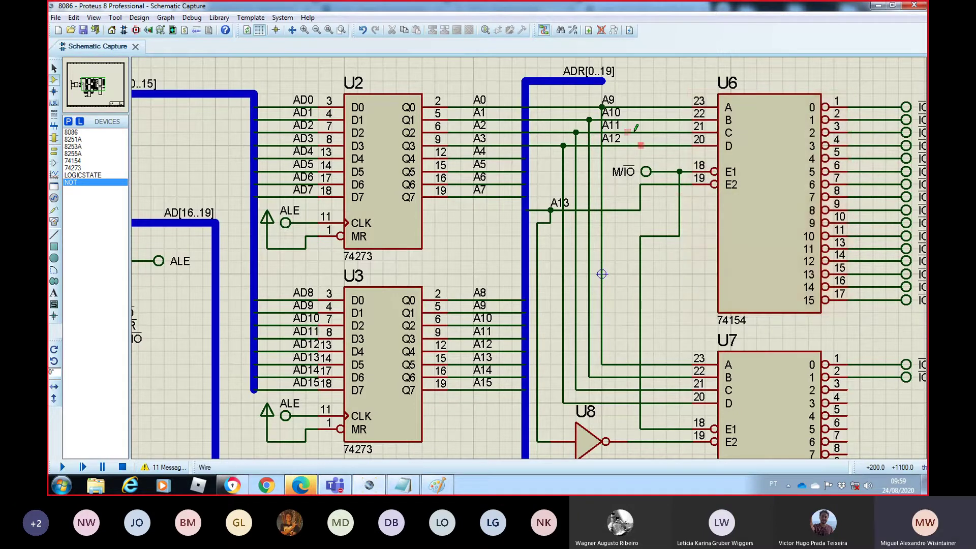
{"action": "key", "text": "alt+Tab"}
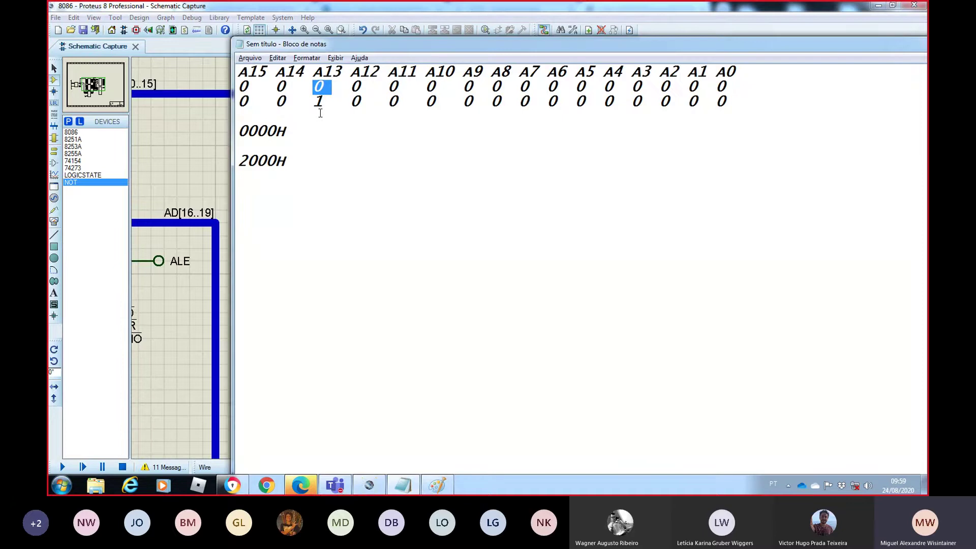
{"action": "left_click", "coordinate": [326, 106]}
{"action": "left_click_drag", "start_coordinate": [246, 102], "coordinate": [594, 98]}
{"action": "left_click", "coordinate": [593, 98]}
{"action": "left_click_drag", "start_coordinate": [730, 99], "coordinate": [284, 108]}
{"action": "left_click", "coordinate": [249, 103]}
{"action": "key", "text": "alt+Tab"}
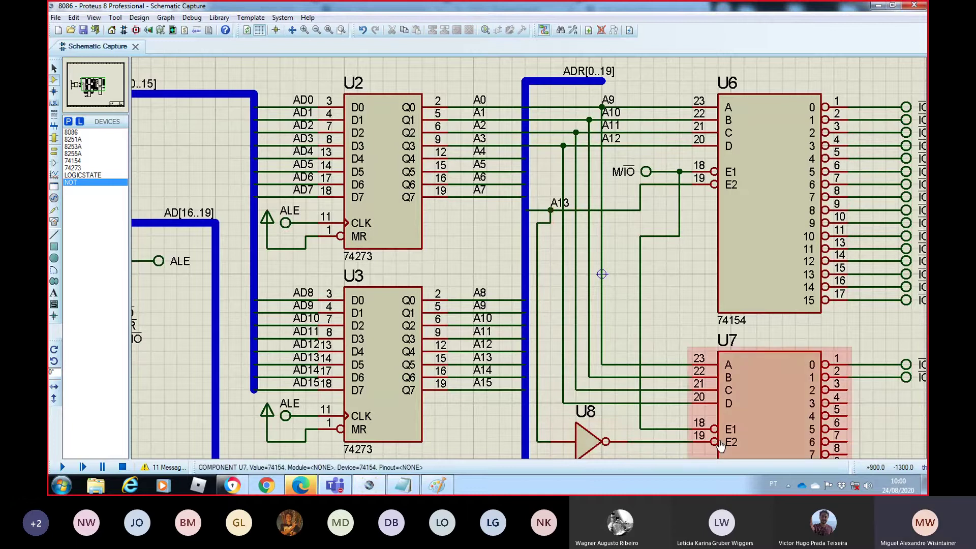
- Compare the first digit of 2000H with bits A15 to A12 in Notepad, and review the decoder outputs and bit A14
{"action": "key", "text": "alt+Tab"}
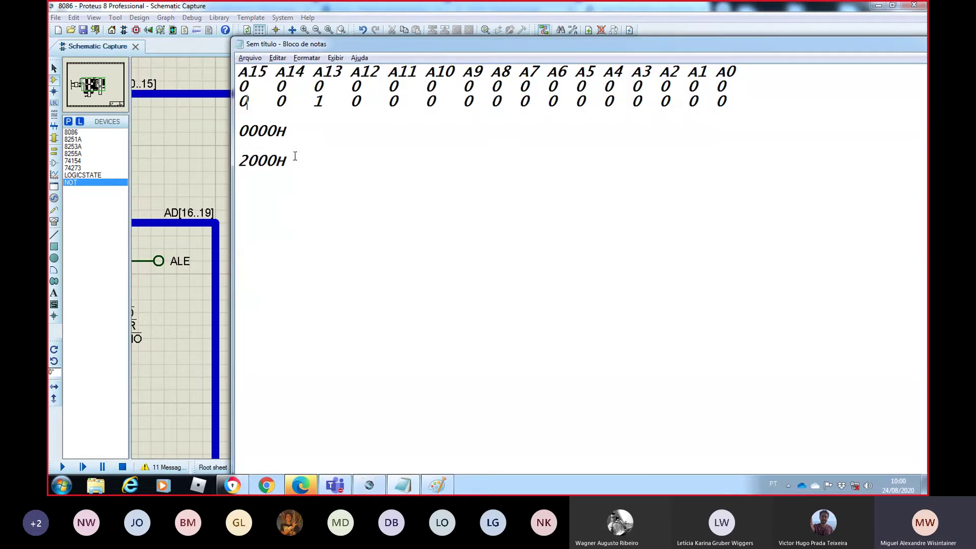
{"action": "left_click_drag", "start_coordinate": [294, 156], "coordinate": [232, 159]}
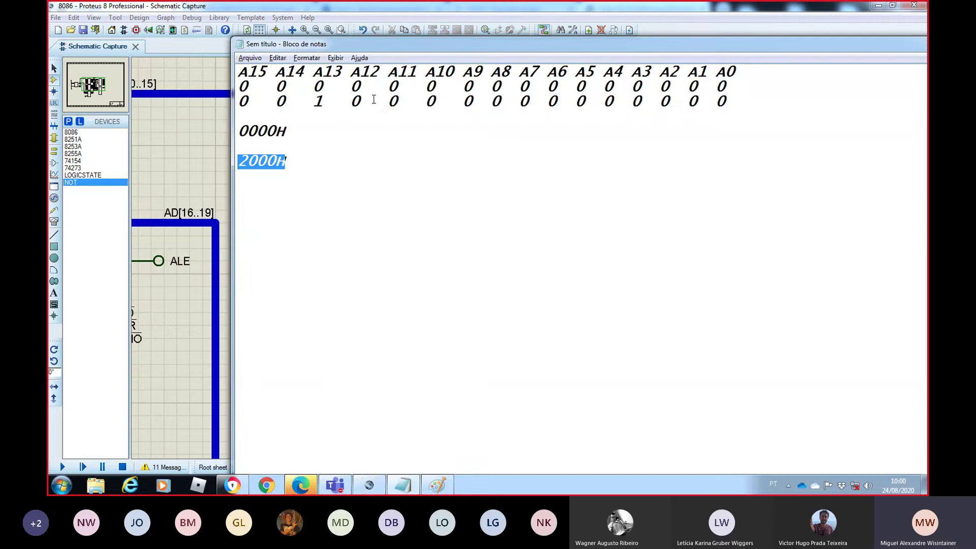
{"action": "left_click_drag", "start_coordinate": [370, 101], "coordinate": [241, 101]}
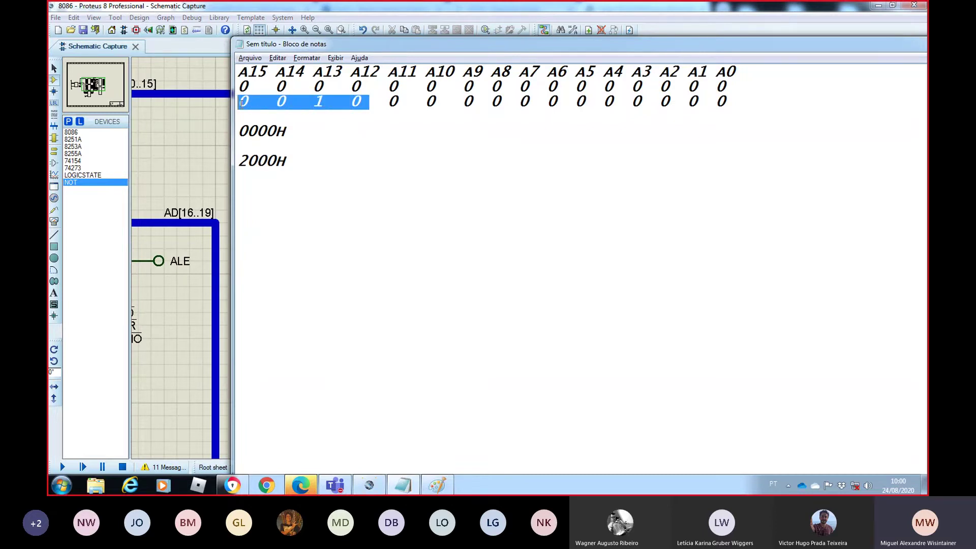
{"action": "left_click_drag", "start_coordinate": [244, 156], "coordinate": [238, 158]}
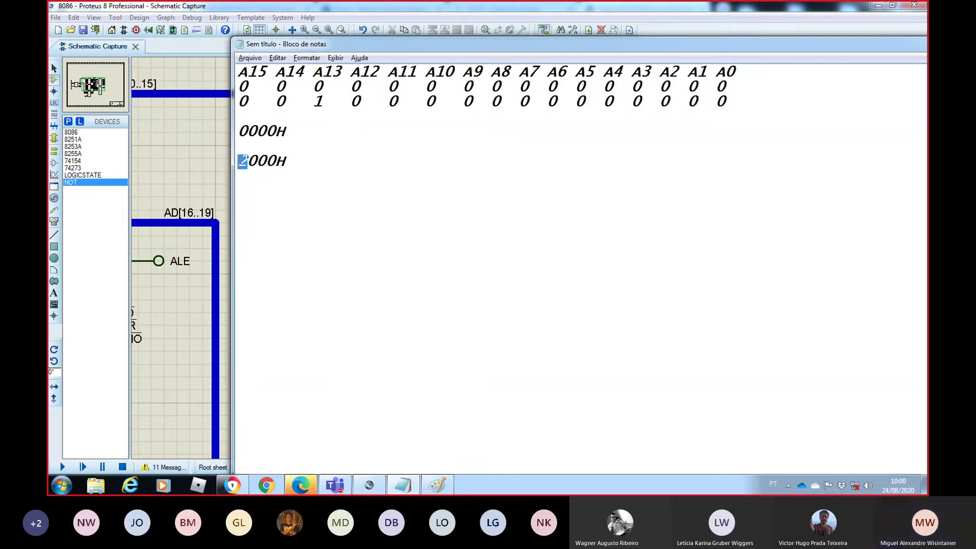
{"action": "left_click_drag", "start_coordinate": [370, 101], "coordinate": [237, 104]}
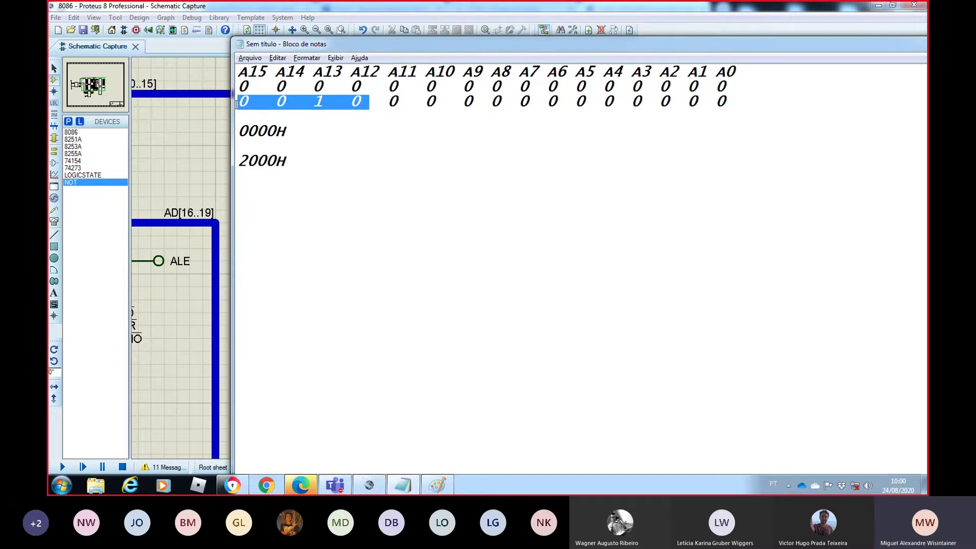
{"action": "key", "text": "alt+Tab"}
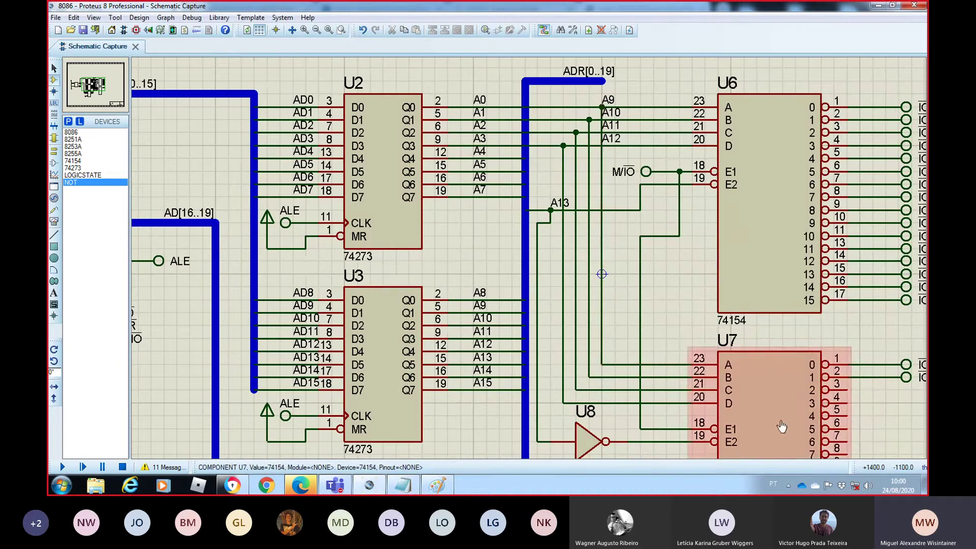
{"action": "left_click", "coordinate": [315, 30]}
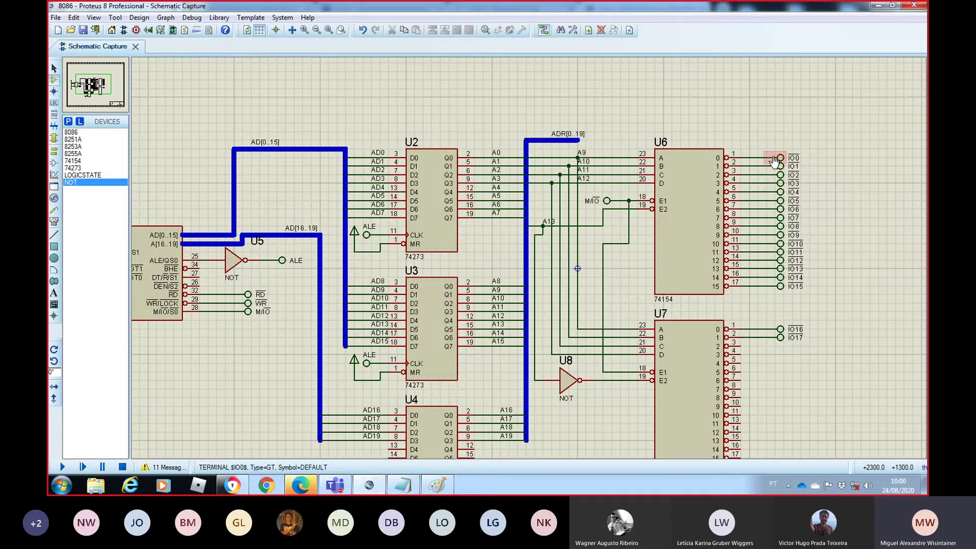
{"action": "key", "text": "alt+Tab"}
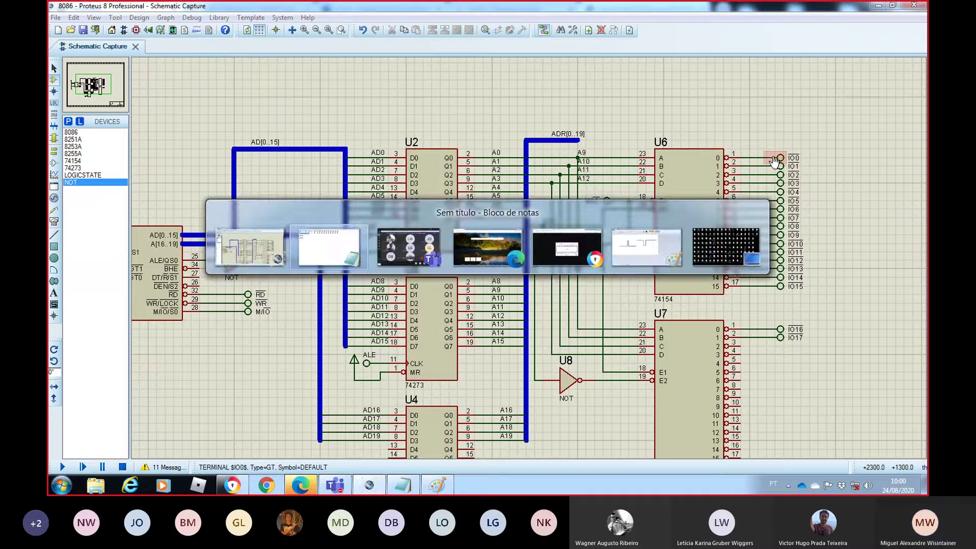
{"action": "left_click_drag", "start_coordinate": [293, 101], "coordinate": [278, 102]}
{"action": "key", "text": "alt+Tab"}
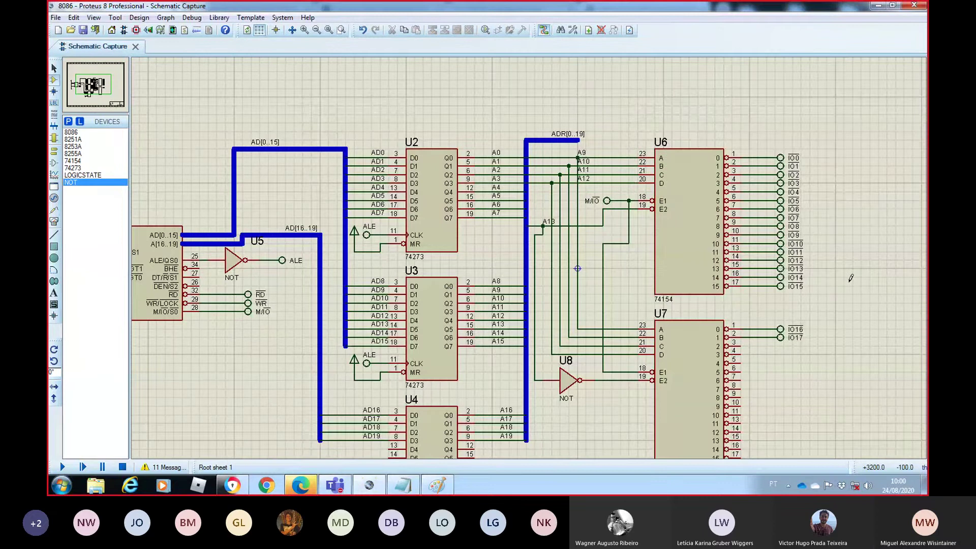
- Undo the decoder expansion step by step until U7, the NOT gate and their wiring are removed, leaving only U6
{"action": "key", "text": "ctrl+z"}
{"action": "key", "text": "ctrl+z"}
{"action": "key", "text": "ctrl+z"}
{"action": "key", "text": "ctrl+z"}
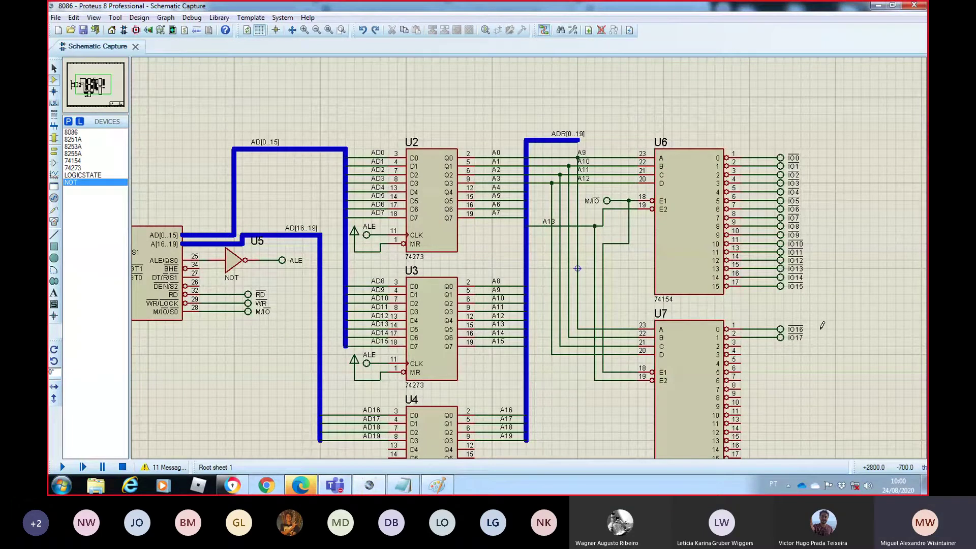
{"action": "key", "text": "ctrl+z"}
{"action": "key", "text": "ctrl+z"}
{"action": "key", "text": "ctrl+z"}
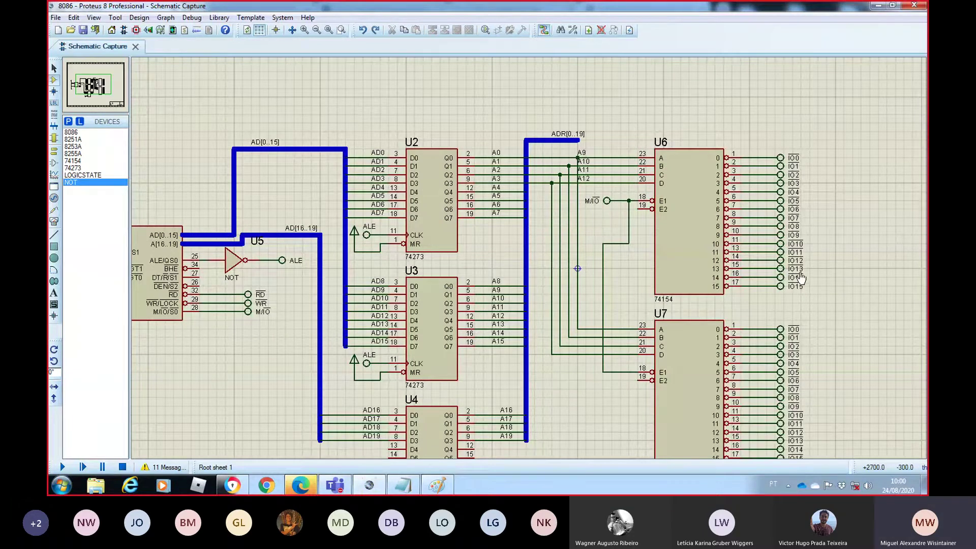
{"action": "key", "text": "ctrl+z"}
{"action": "key", "text": "ctrl+z"}
{"action": "key", "text": "ctrl+z"}
{"action": "key", "text": "ctrl+z"}
{"action": "key", "text": "ctrl+z"}
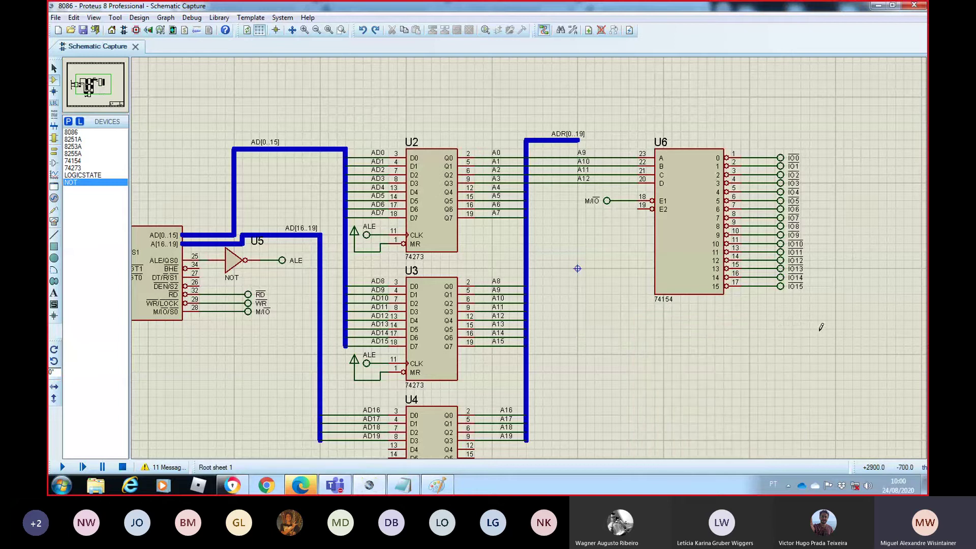
- Switch to Notepad and delete the second bit row together with the 0000H and 2000H addresses
{"action": "key", "text": "alt+Tab"}
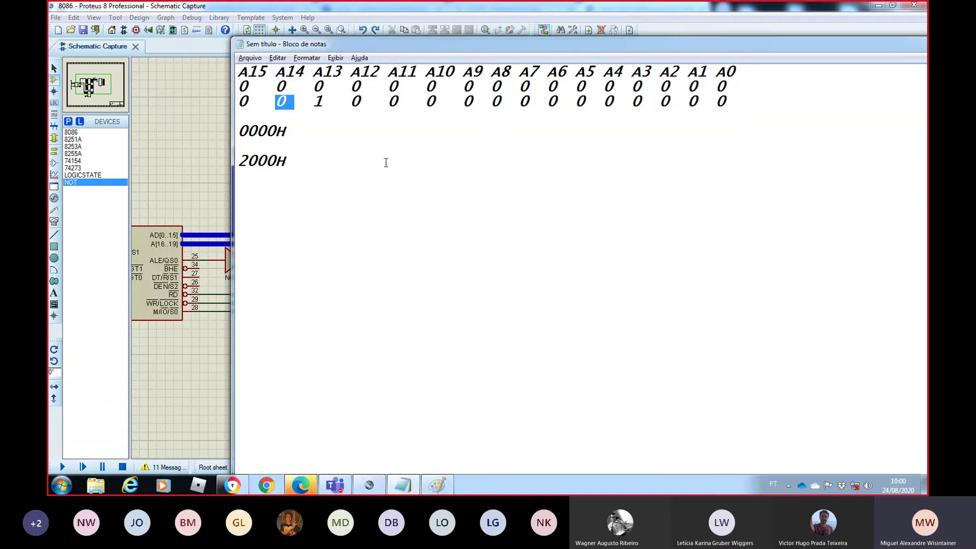
{"action": "left_click", "coordinate": [352, 131]}
{"action": "left_click_drag", "start_coordinate": [239, 102], "coordinate": [329, 196]}
{"action": "key", "text": "Delete"}
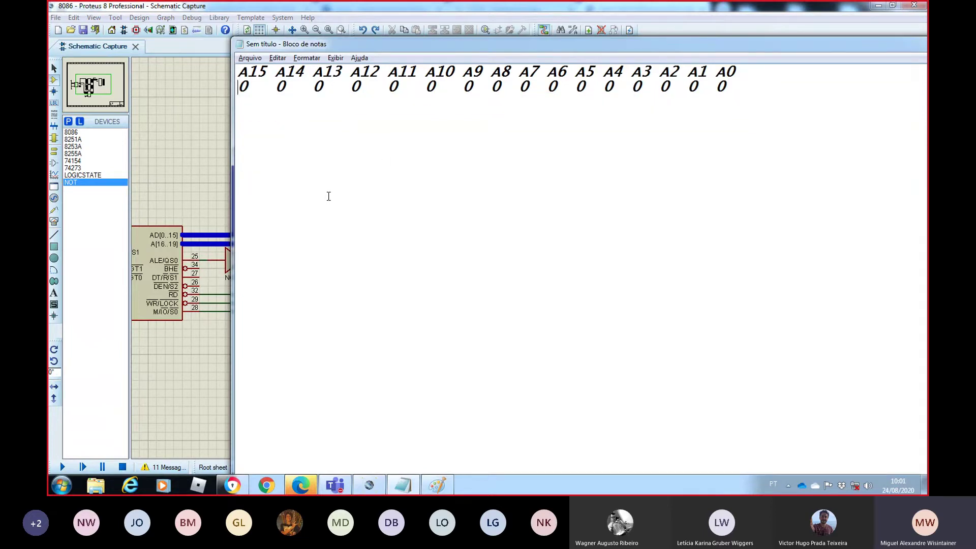
- Highlight the A15, A14 and A13 bits in the address row in Notepad to review them
{"action": "key", "text": "shift+Right"}
{"action": "key", "text": "Down"}
{"action": "key", "text": "shift+Left"}
{"action": "key", "text": "shift+Right"}
{"action": "key", "text": "shift+Right"}
{"action": "key", "text": "shift+Right"}
{"action": "key", "text": "shift+Right"}
{"action": "key", "text": "shift+Right"}
{"action": "key", "text": "shift+Right"}
{"action": "key", "text": "shift+Right"}
{"action": "key", "text": "shift+Right"}
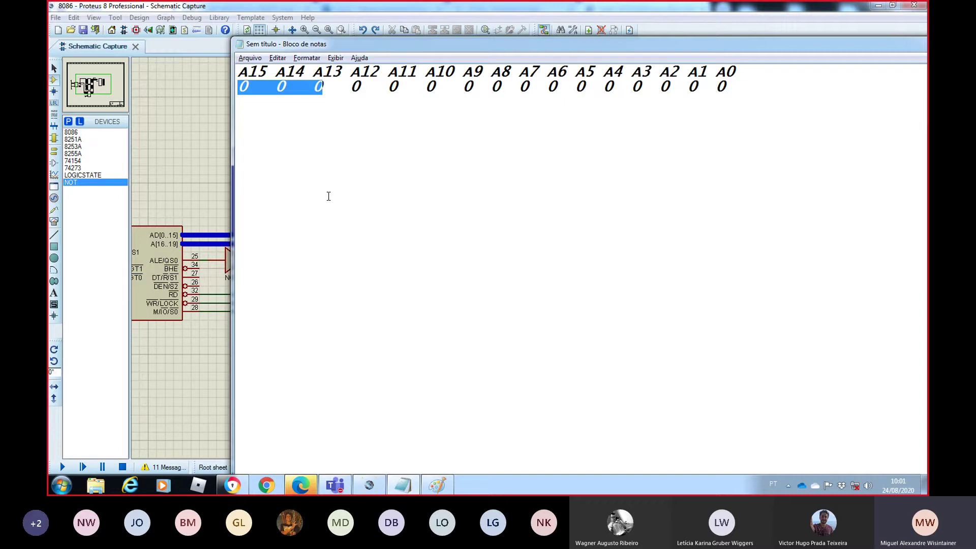
- Highlight the remaining address bits from A12 through A0 in the same row, and clear the selection
{"action": "key", "text": "Right"}
{"action": "key", "text": "Right"}
{"action": "key", "text": "shift+End"}
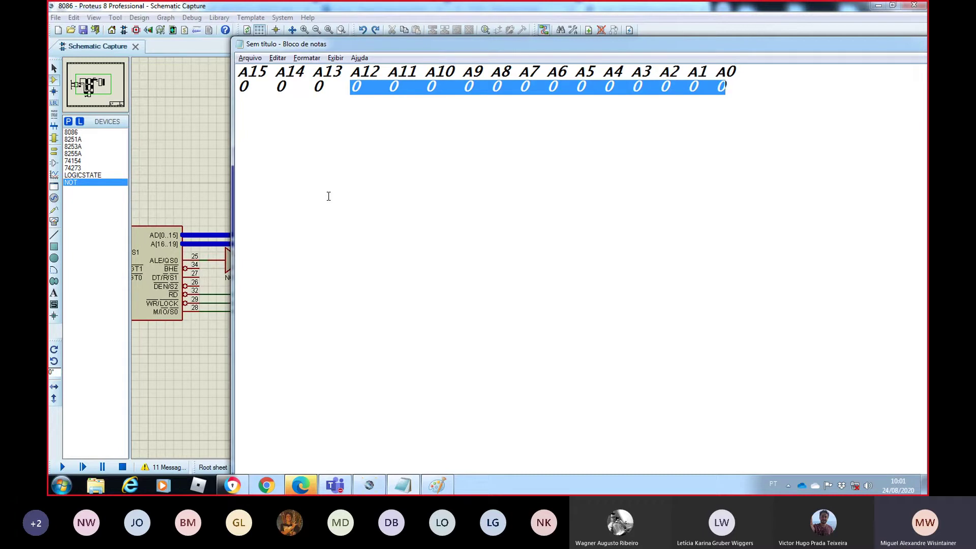
{"action": "key", "text": "Left"}
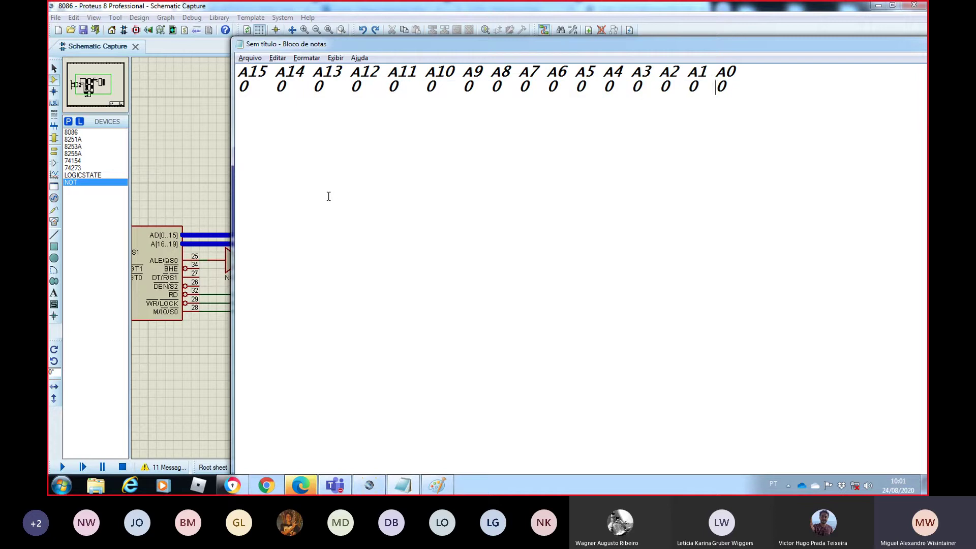
- Switch to Proteus, place a ground terminal below the M/IO terminal and wire it to enable input E2 of U6
{"action": "key", "text": "alt+Tab"}
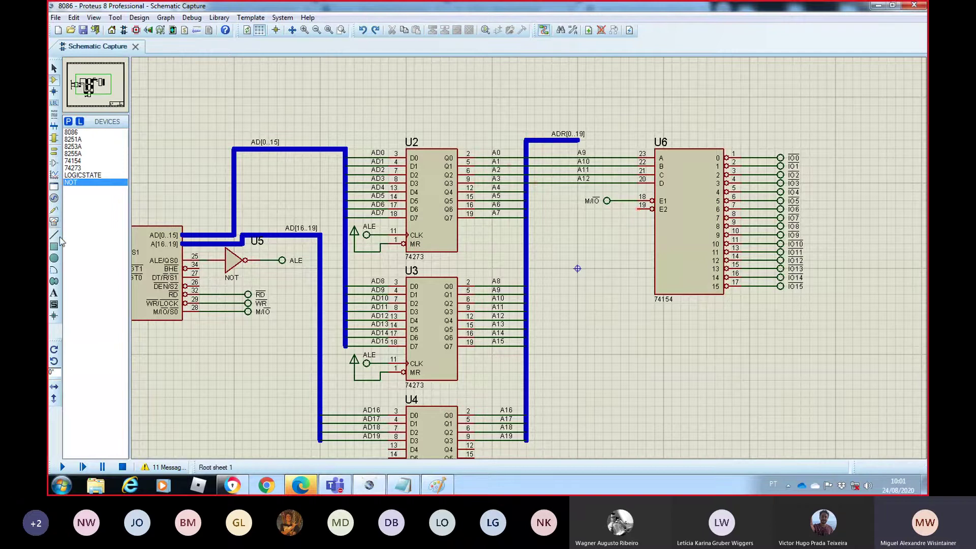
{"action": "left_click", "coordinate": [54, 151]}
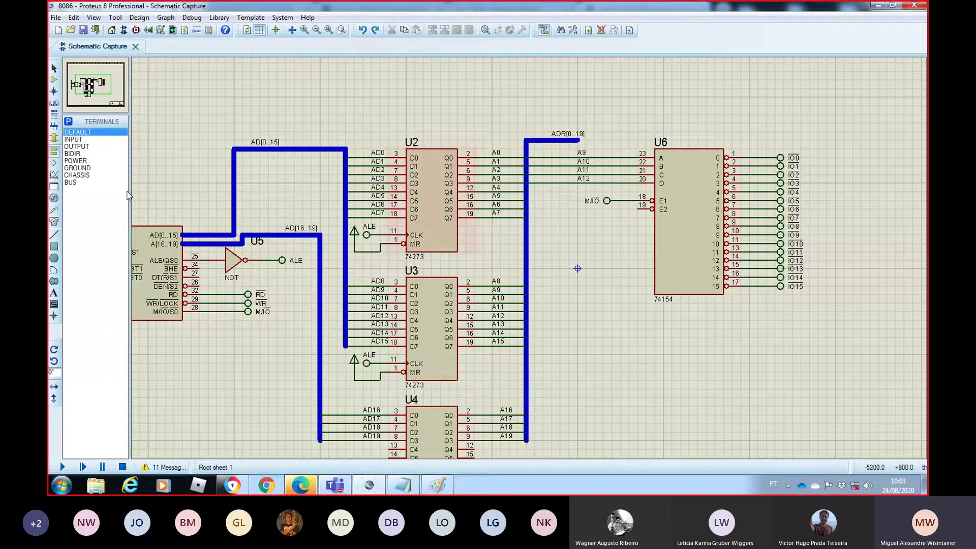
{"action": "left_click", "coordinate": [81, 168]}
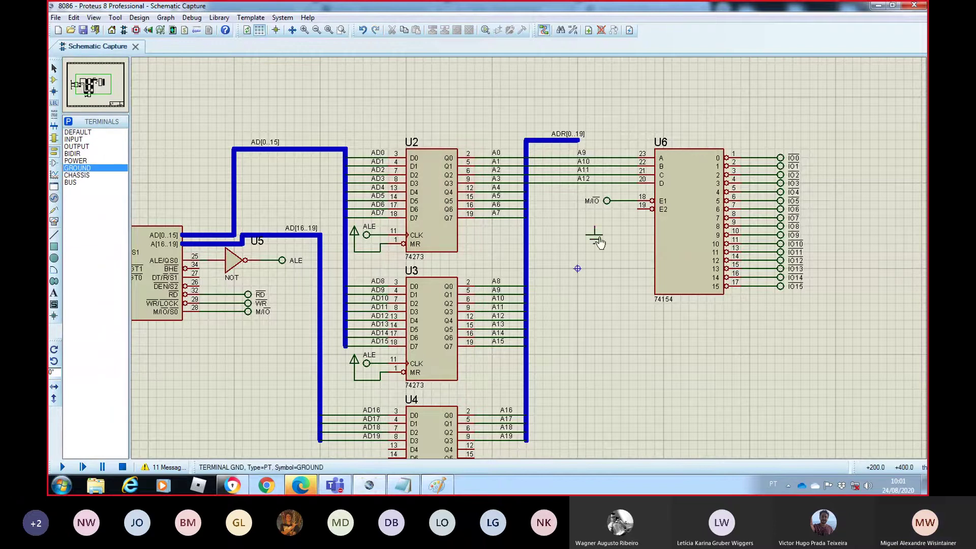
{"action": "left_click", "coordinate": [595, 226]}
{"action": "left_click", "coordinate": [638, 209]}
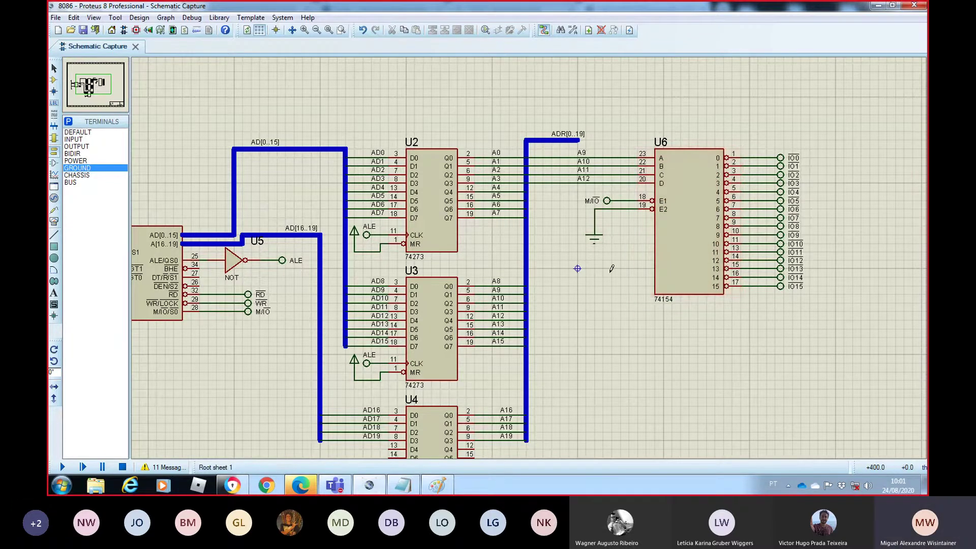
- Delete the ground terminal connected to the E2 input of the 74154 decoder U6, together with its wire
{"action": "scroll", "coordinate": [619, 215], "scroll_direction": "up", "scroll_amount": 1}
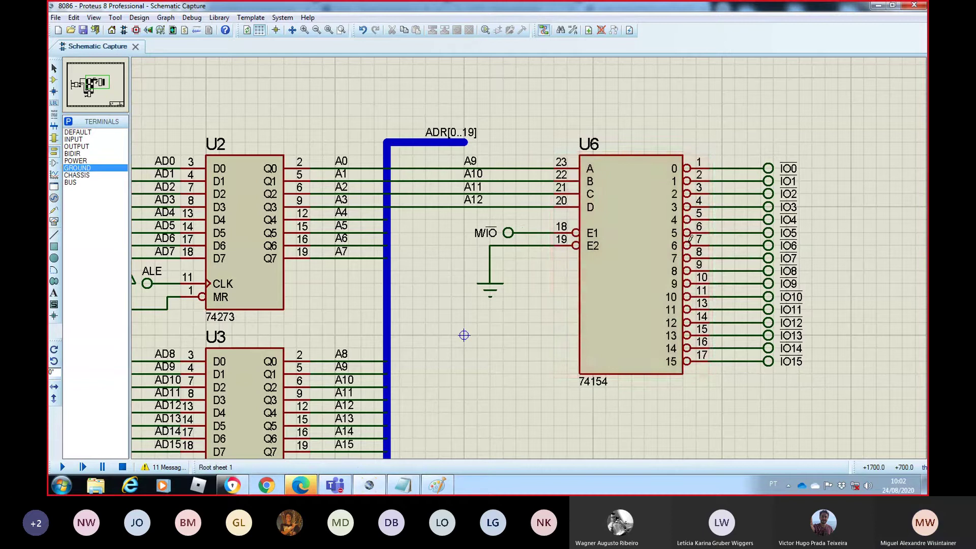
{"action": "mouse_move", "coordinate": [347, 489]}
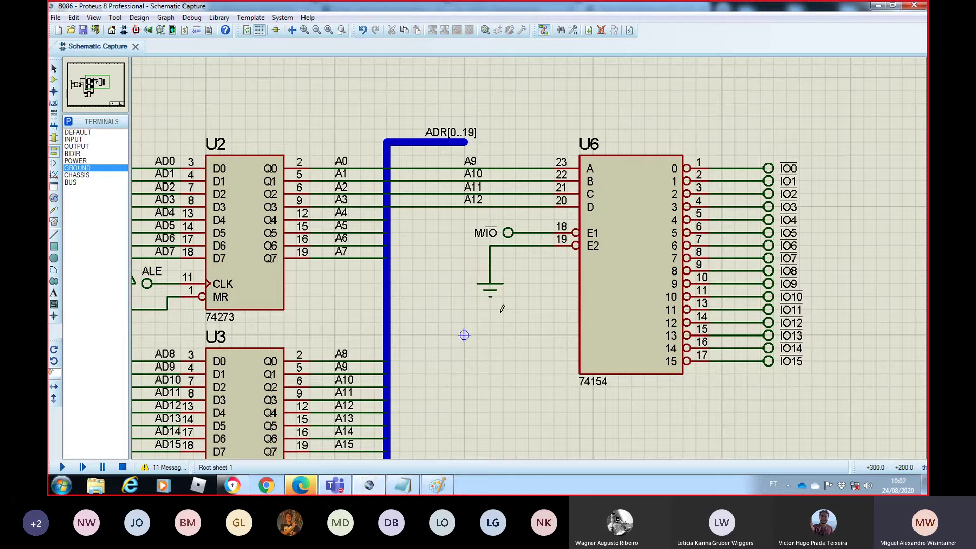
{"action": "right_click", "coordinate": [490, 284]}
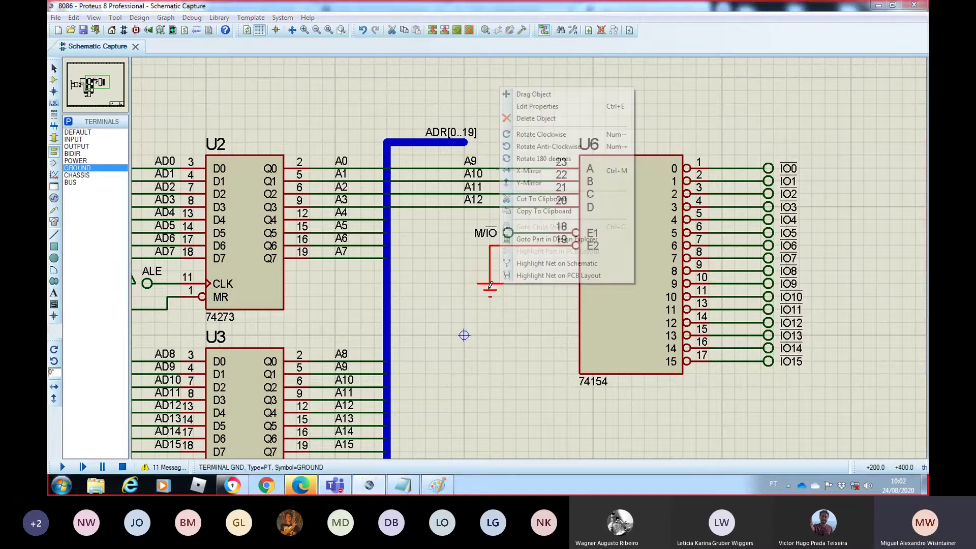
{"action": "right_click", "coordinate": [490, 284]}
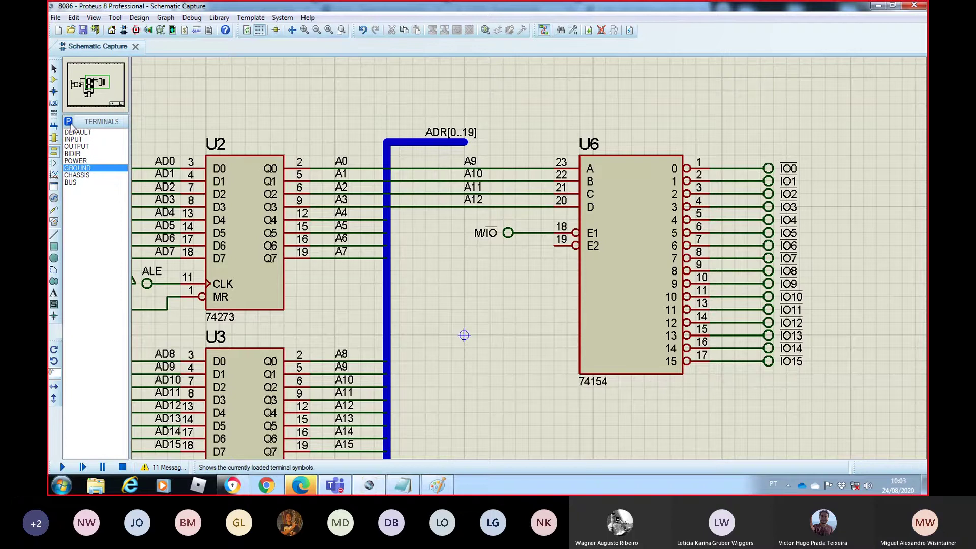
{"action": "left_click", "coordinate": [54, 79]}
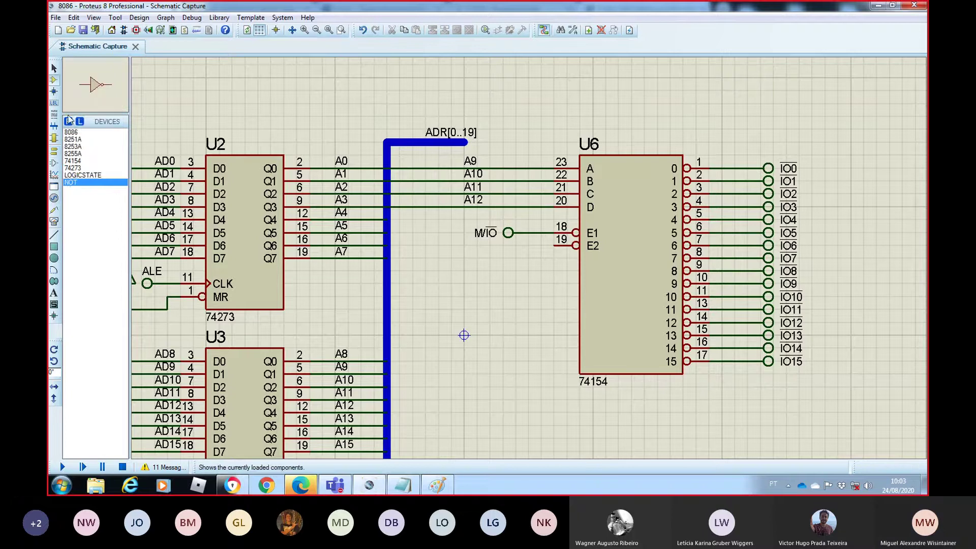
{"action": "left_click", "coordinate": [68, 121]}
{"action": "type", "text": "NOR"}
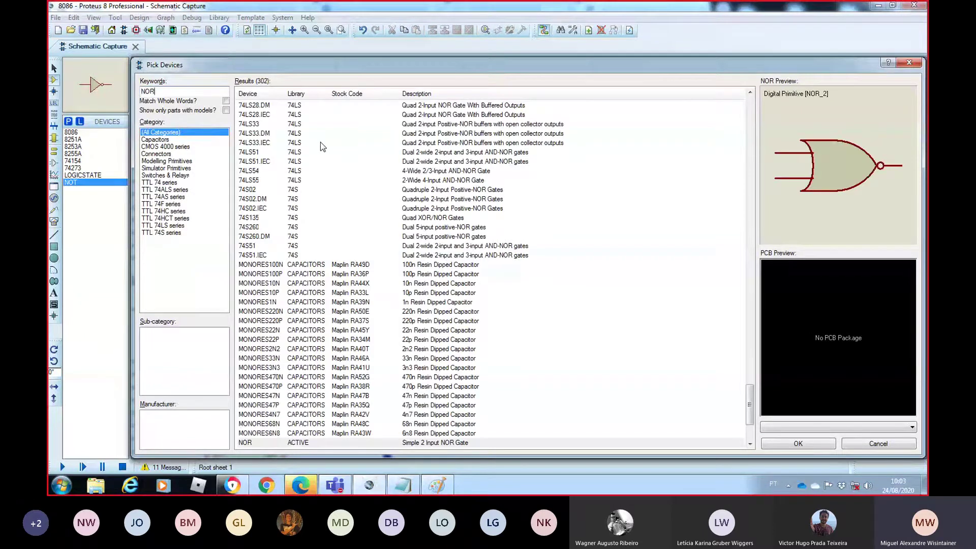
{"action": "mouse_move", "coordinate": [264, 109]}
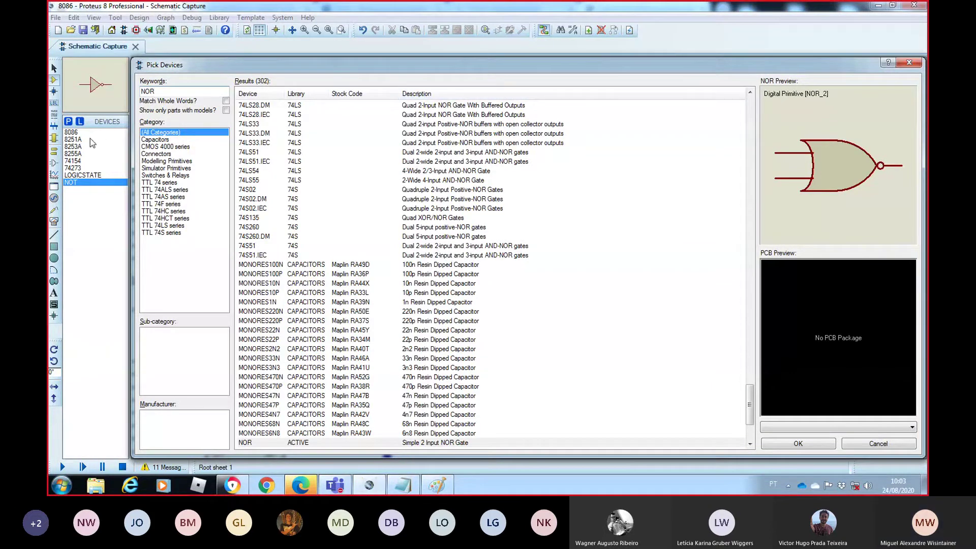
{"action": "key", "text": "Escape"}
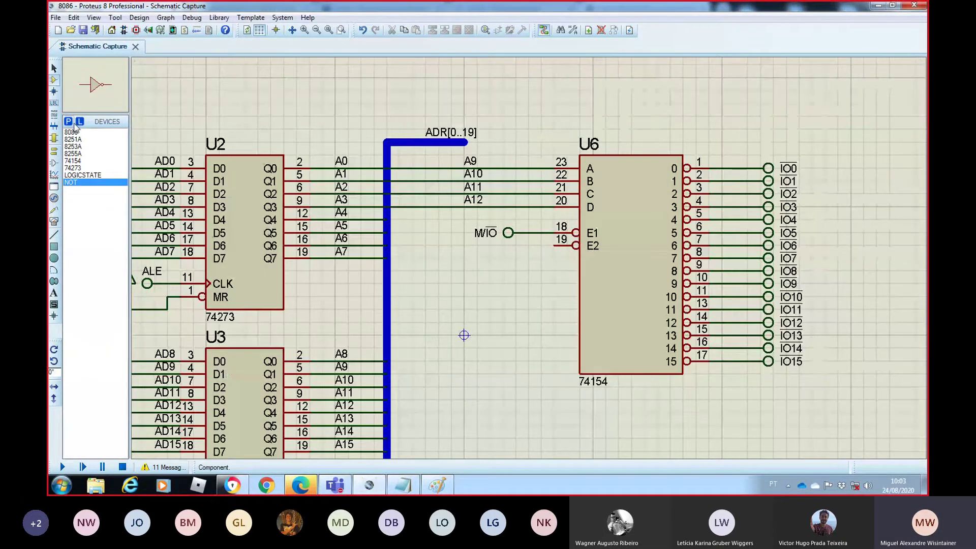
- Search the device library for NOR and browse the results, checking the previews for a suitable multi-input NOR gate
{"action": "left_click", "coordinate": [70, 124]}
{"action": "type", "text": "NOR"}
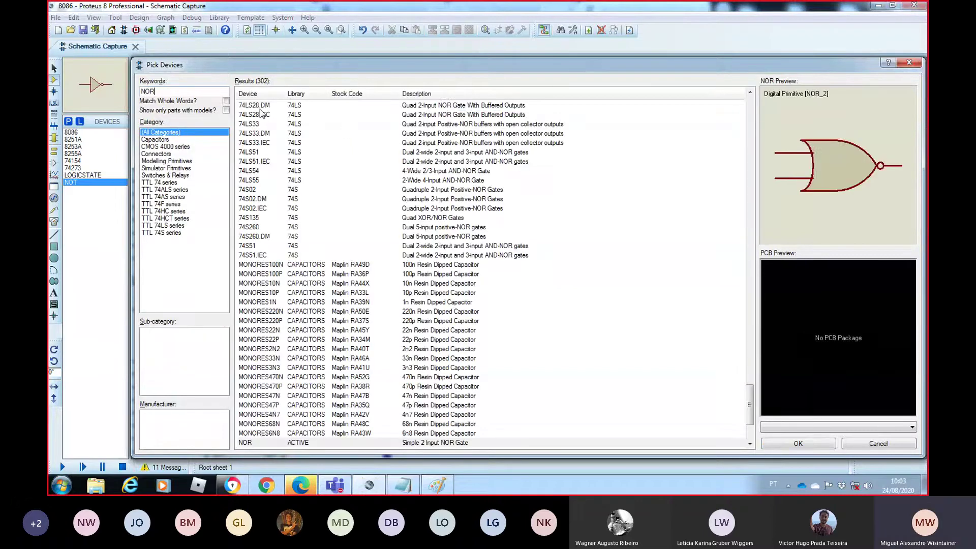
{"action": "key", "text": "Down"}
{"action": "key", "text": "Down"}
{"action": "key", "text": "Down"}
{"action": "key", "text": "Down"}
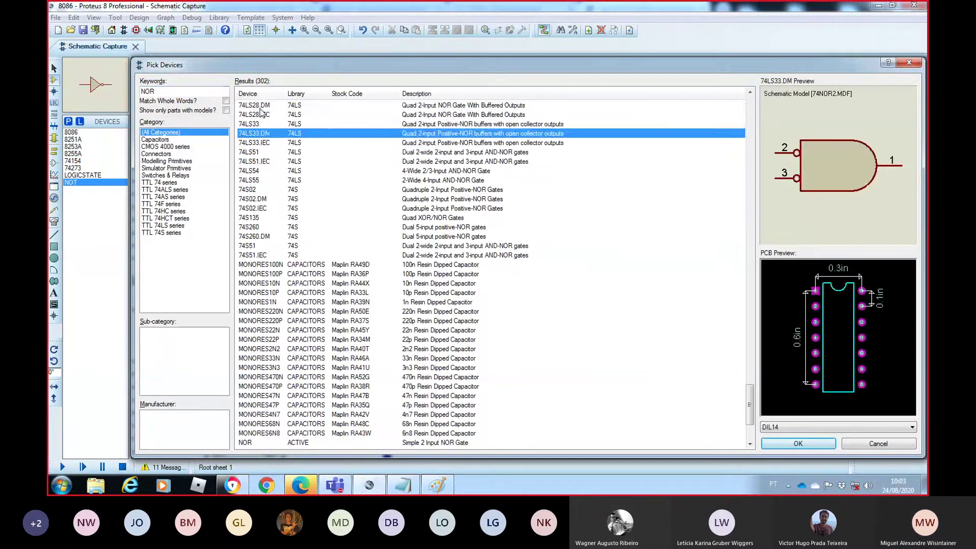
{"action": "key", "text": "Down"}
{"action": "key", "text": "Down"}
{"action": "key", "text": "Down"}
{"action": "key", "text": "Down"}
{"action": "key", "text": "Down"}
{"action": "key", "text": "Down"}
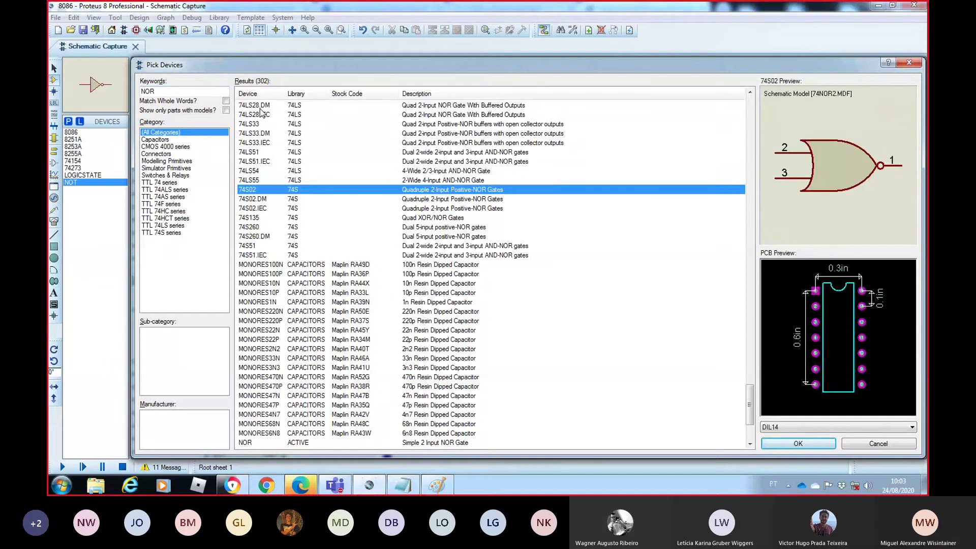
{"action": "key", "text": "Down"}
{"action": "key", "text": "Down"}
{"action": "key", "text": "Down"}
{"action": "key", "text": "Down"}
{"action": "key", "text": "Down"}
{"action": "key", "text": "Up"}
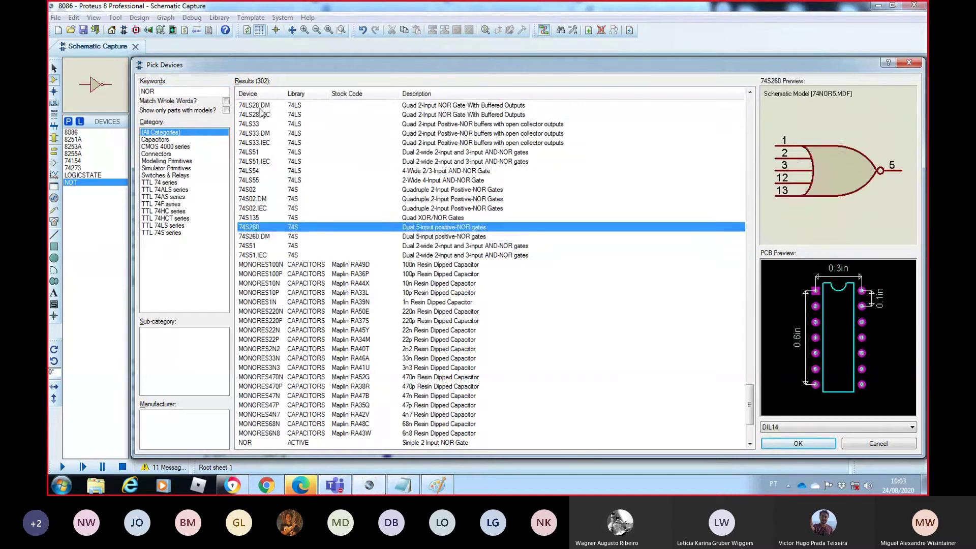
{"action": "key", "text": "Down"}
{"action": "key", "text": "Down"}
{"action": "key", "text": "Down"}
{"action": "key", "text": "Down"}
{"action": "key", "text": "Down"}
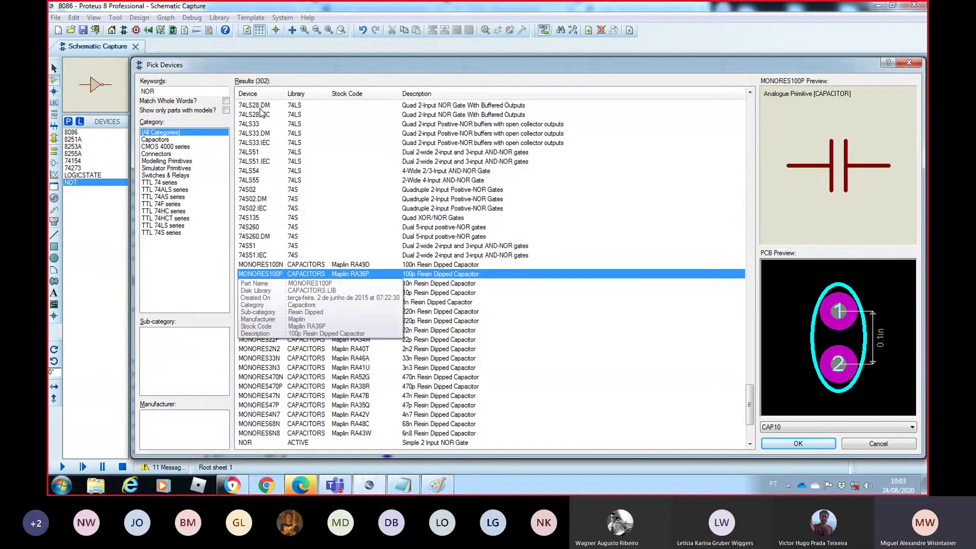
{"action": "key", "text": "Down"}
{"action": "key", "text": "Down"}
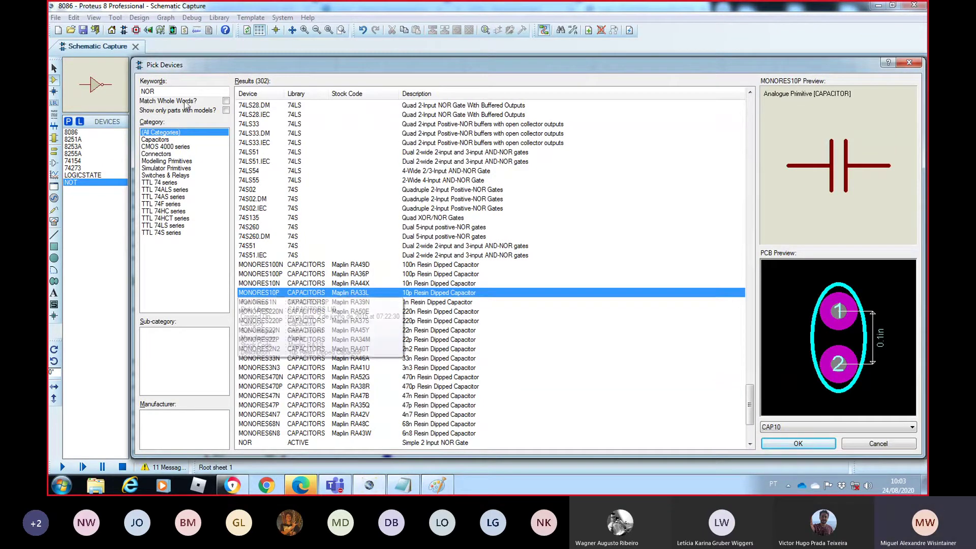
- Search the device library for 7427 and place one of its 3-input NOR gates between the ADR[0..19] bus and U6
{"action": "double_click", "coordinate": [152, 92]}
{"action": "type", "text": "7427"}
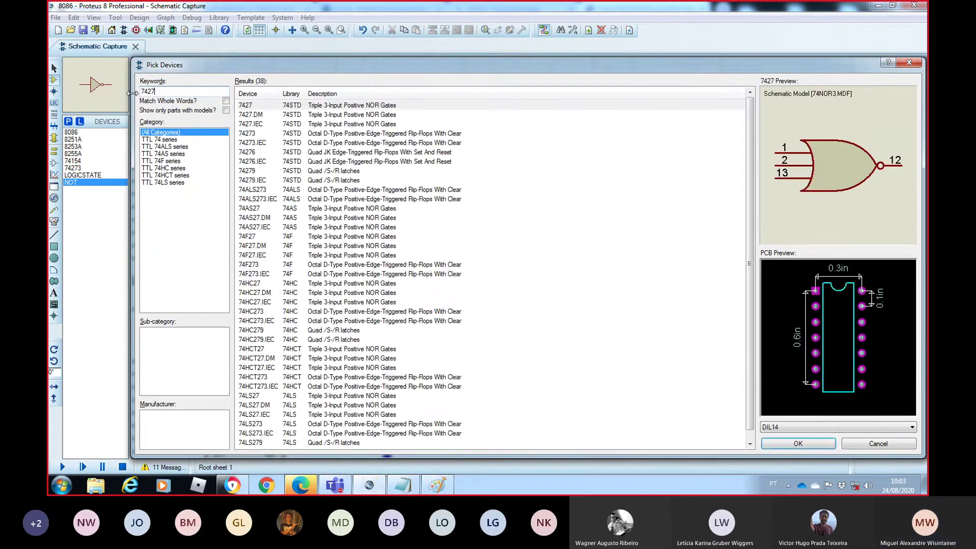
{"action": "double_click", "coordinate": [250, 105]}
{"action": "left_click", "coordinate": [503, 355]}
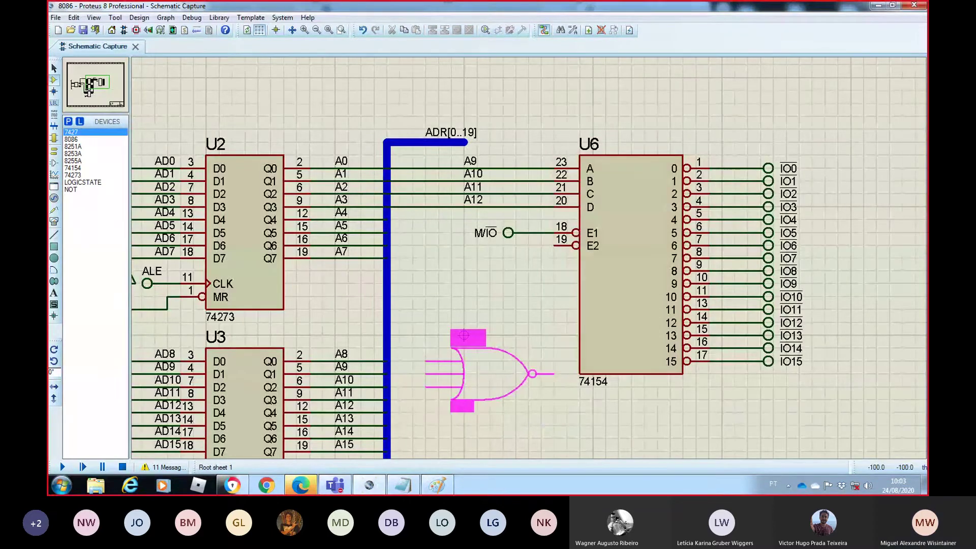
{"action": "left_click", "coordinate": [463, 335]}
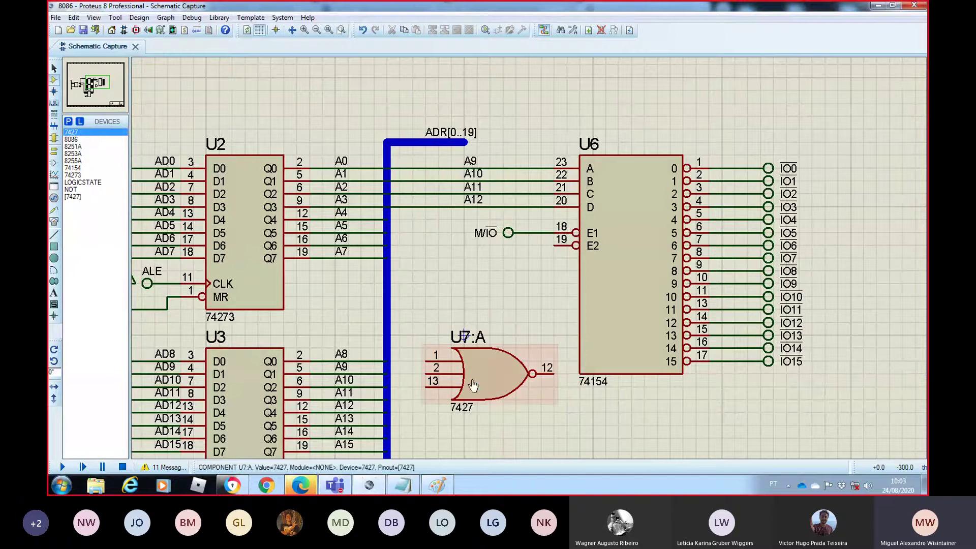
- Move the 7427 gate down and away from the address bus so that it sits below the 74154 decoder
{"action": "left_click", "coordinate": [316, 30]}
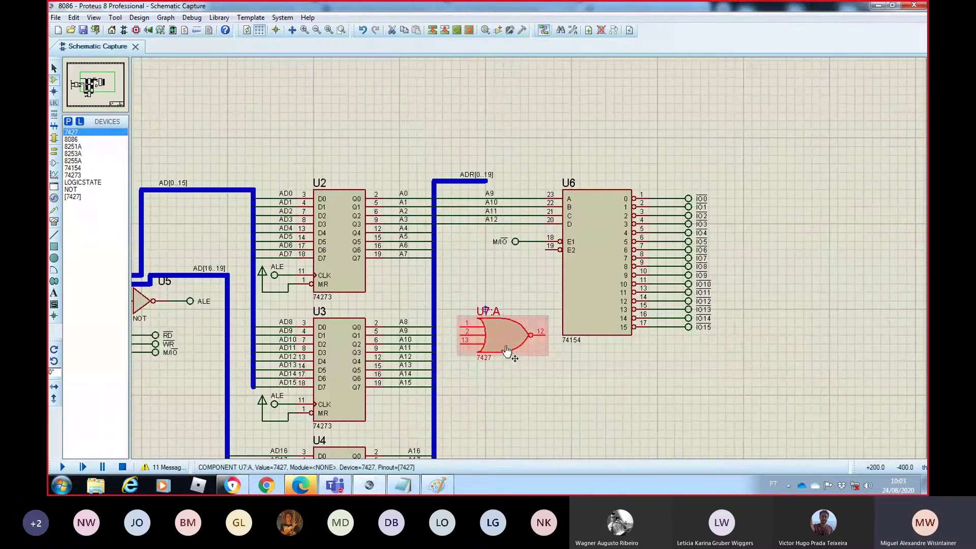
{"action": "left_click_drag", "start_coordinate": [503, 335], "coordinate": [510, 420]}
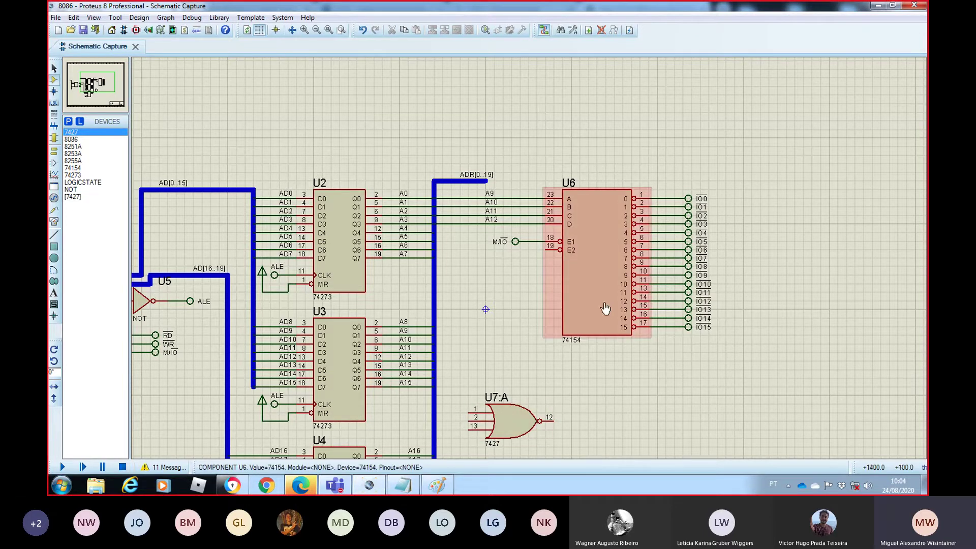
{"action": "left_click_drag", "start_coordinate": [515, 434], "coordinate": [583, 434]}
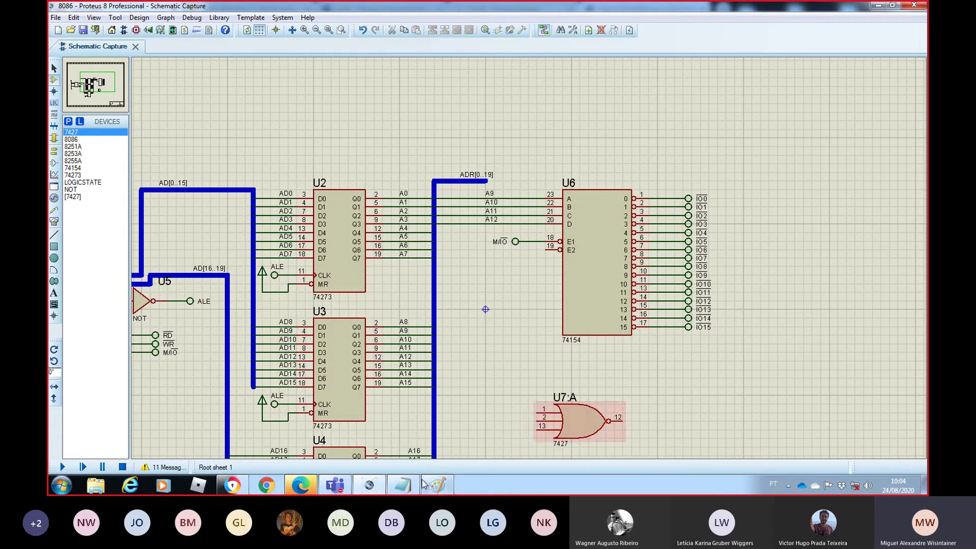
- Switch to Notepad, highlight the A15, A14 and A13 bits in the address table, and return to the schematic
{"action": "left_click", "coordinate": [403, 485]}
{"action": "left_click_drag", "start_coordinate": [322, 87], "coordinate": [237, 86]}
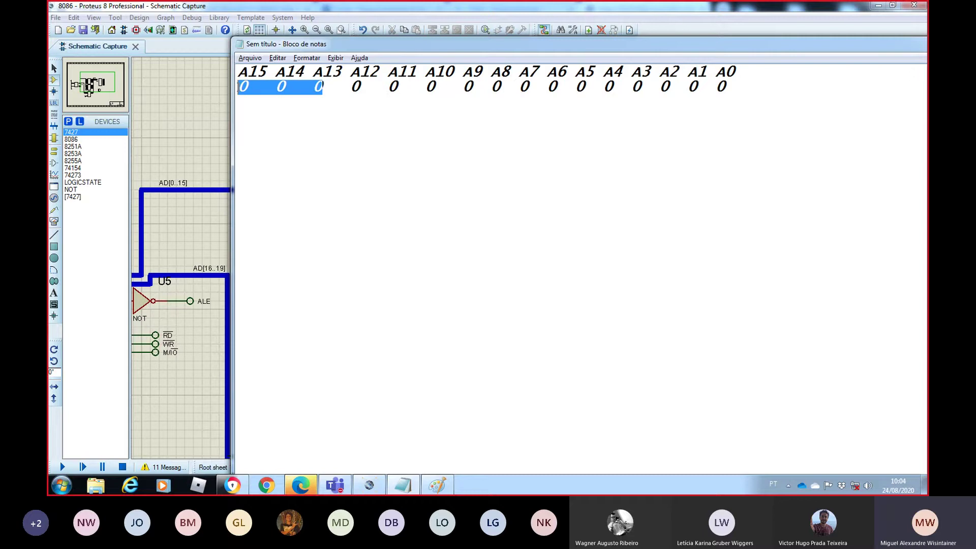
{"action": "key", "text": "alt+Tab"}
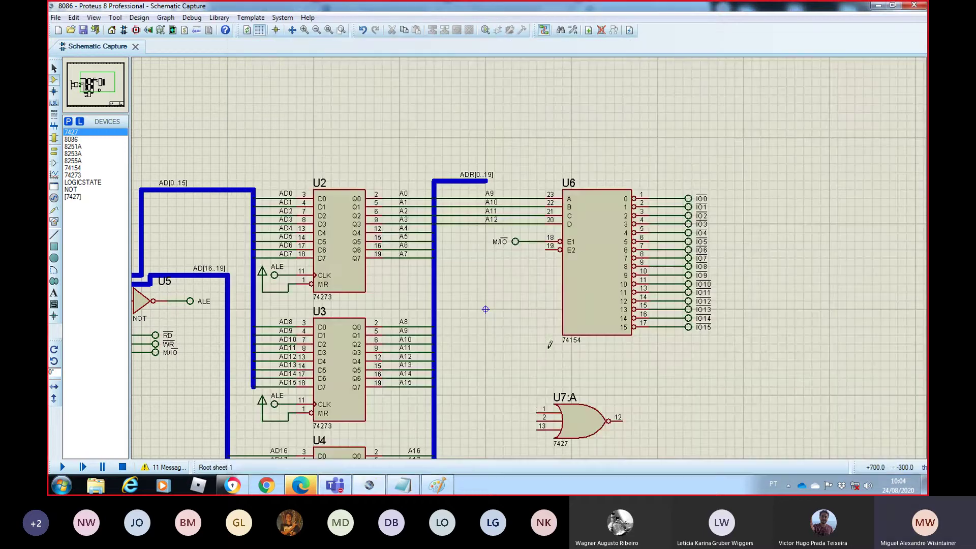
- Wire the 7427 gate's three inputs, pins 1, 2 and 13, to the ADR[0..19] bus
{"action": "left_click", "coordinate": [538, 412]}
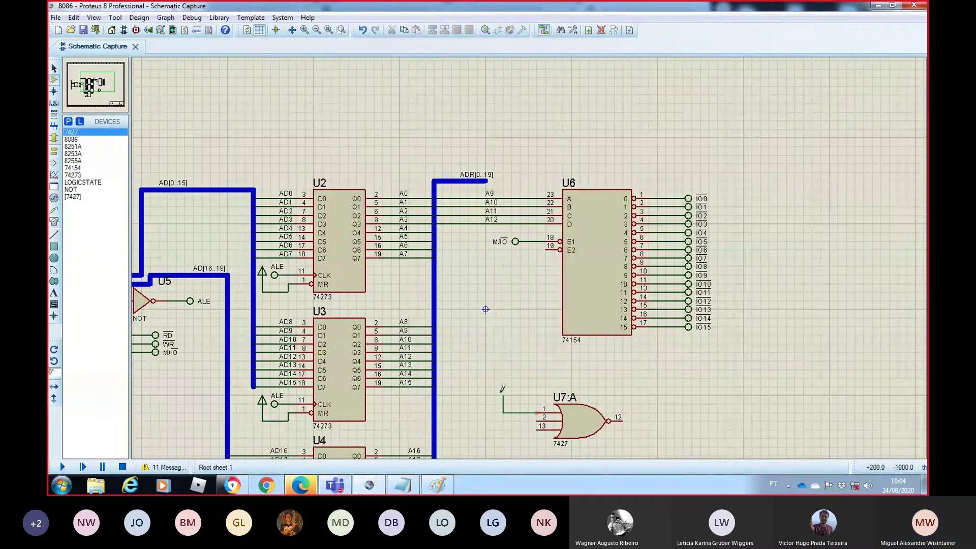
{"action": "left_click", "coordinate": [485, 394]}
{"action": "left_click", "coordinate": [437, 394]}
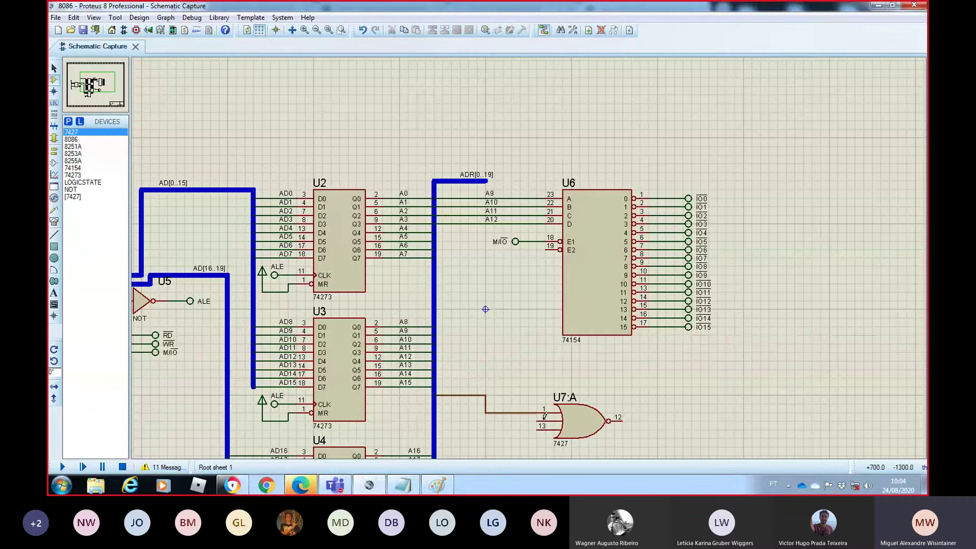
{"action": "left_click", "coordinate": [537, 421]}
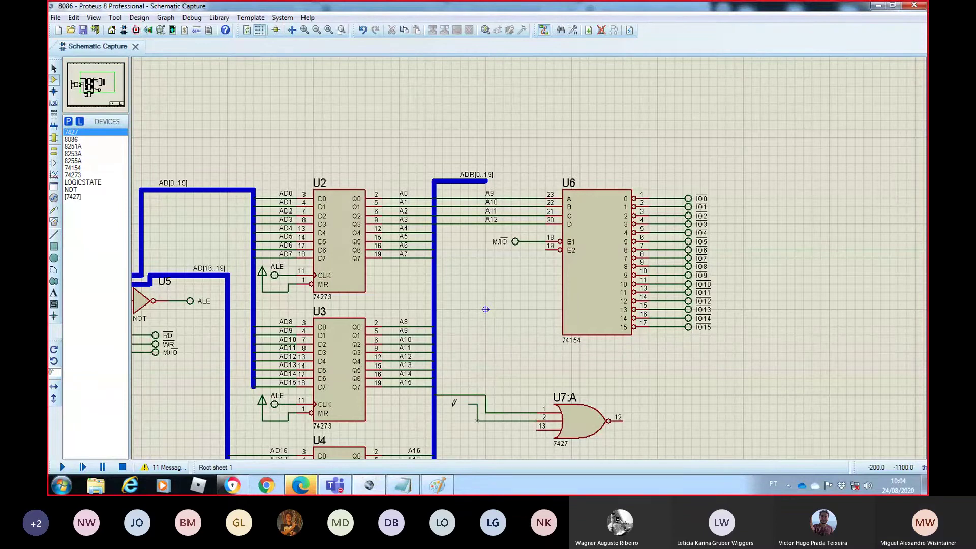
{"action": "left_click", "coordinate": [436, 404]}
{"action": "left_click", "coordinate": [537, 426]}
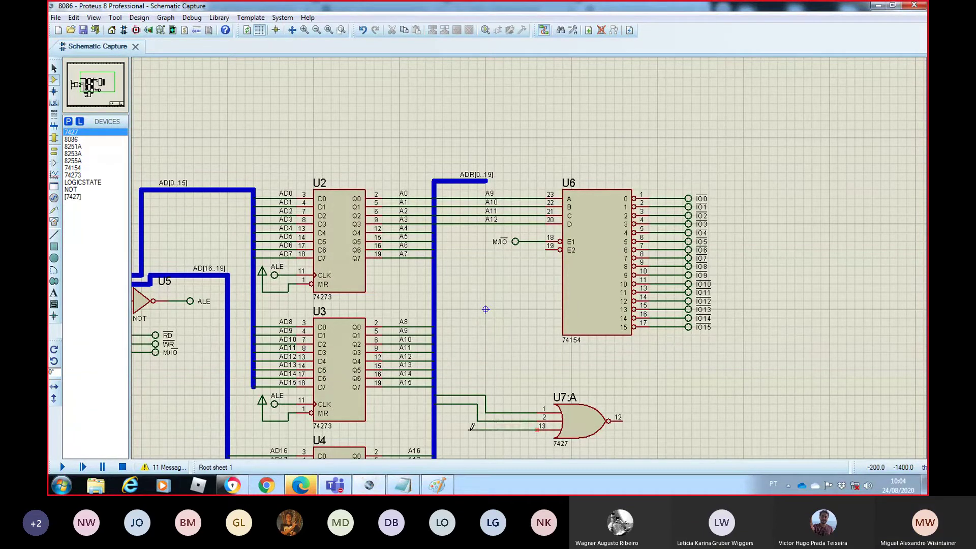
{"action": "left_click", "coordinate": [435, 413]}
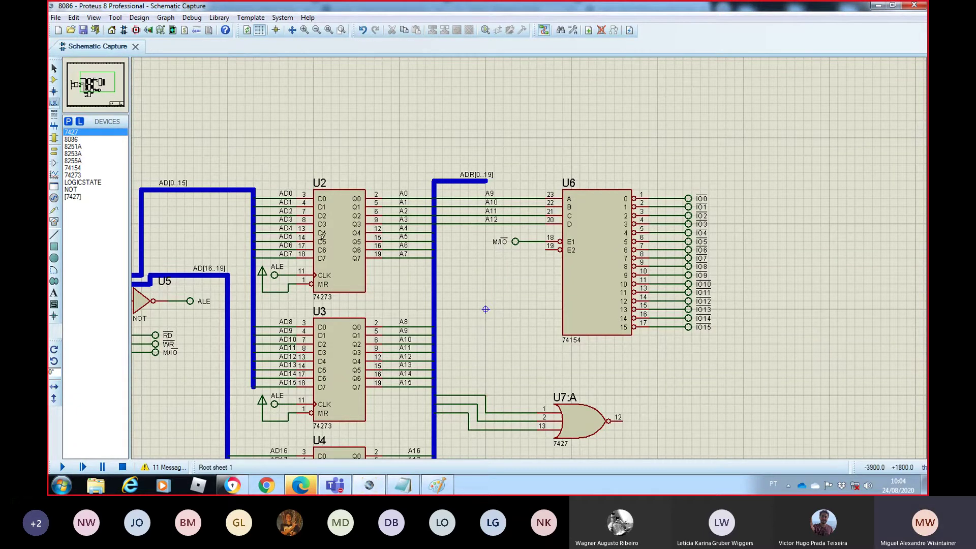
- Label the wires on the 7427 gate's inputs A13, A14 and A15, from pin 1 down to pin 13
{"action": "left_click", "coordinate": [503, 412]}
{"action": "type", "text": "A13"}
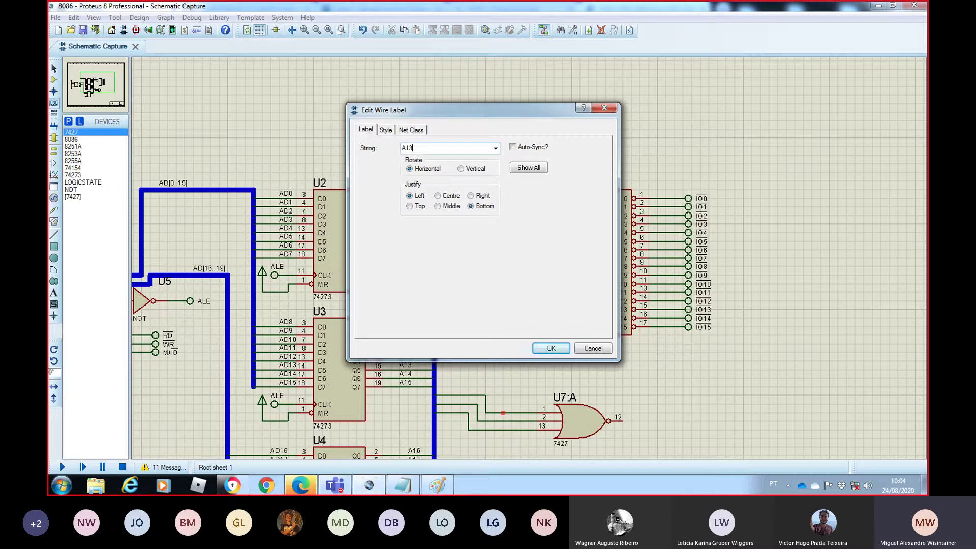
{"action": "key", "text": "Return"}
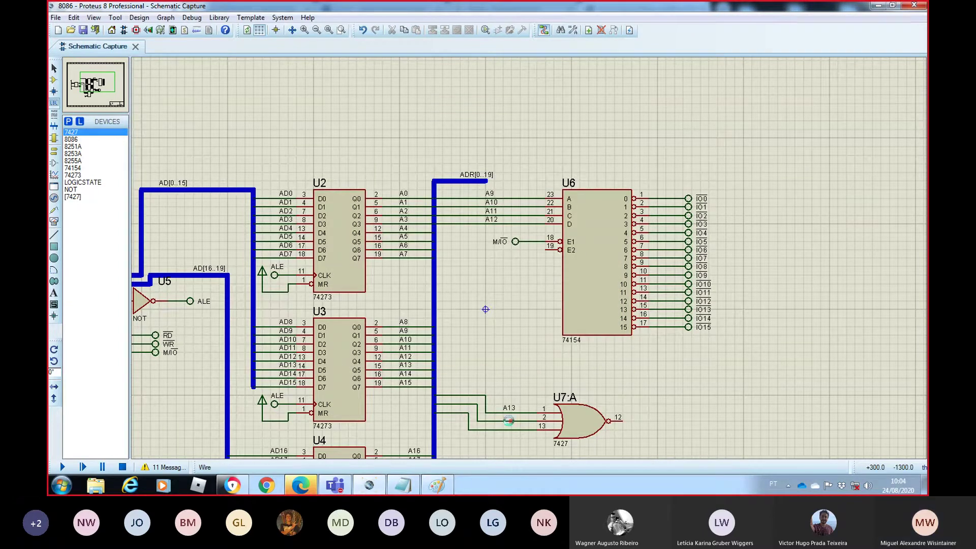
{"action": "left_click", "coordinate": [509, 420]}
{"action": "type", "text": "A14"}
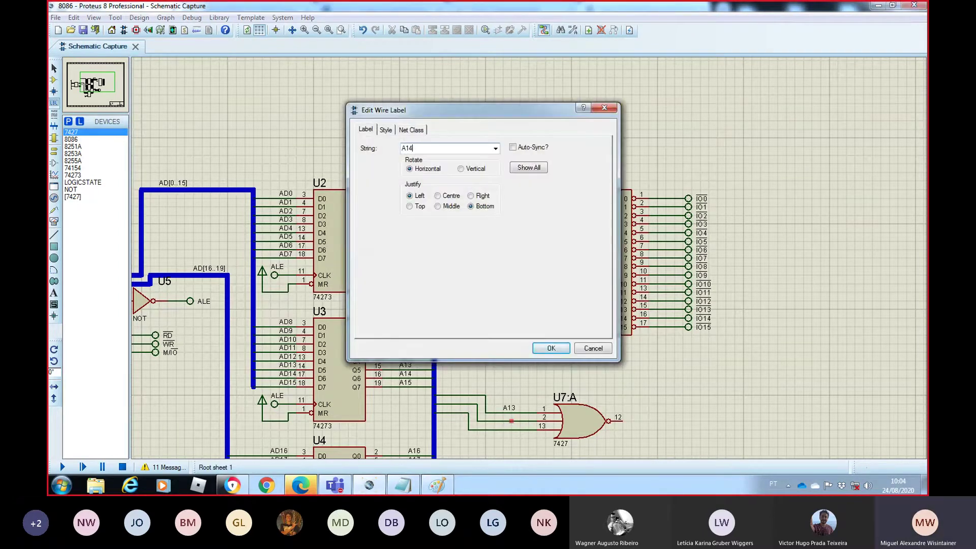
{"action": "key", "text": "Return"}
{"action": "left_click", "coordinate": [502, 430]}
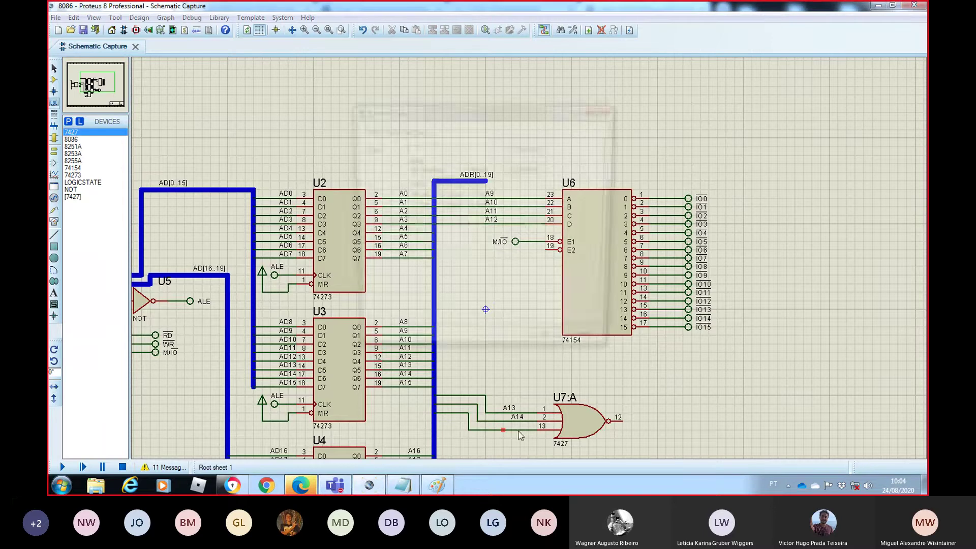
{"action": "type", "text": "A15"}
{"action": "key", "text": "Return"}
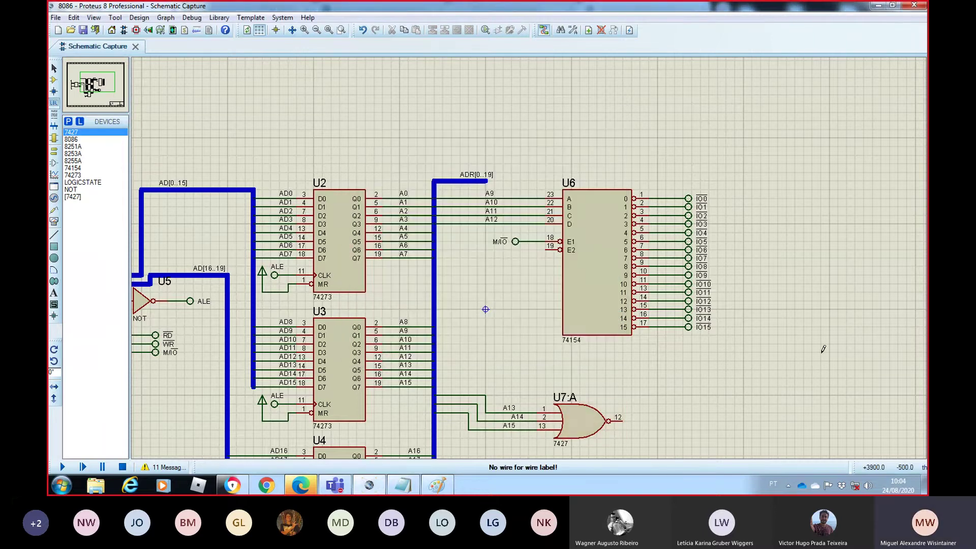
- Place a NOT gate in line with the 7427 gate's output, with its input connected to pin 12
{"action": "left_click", "coordinate": [83, 190]}
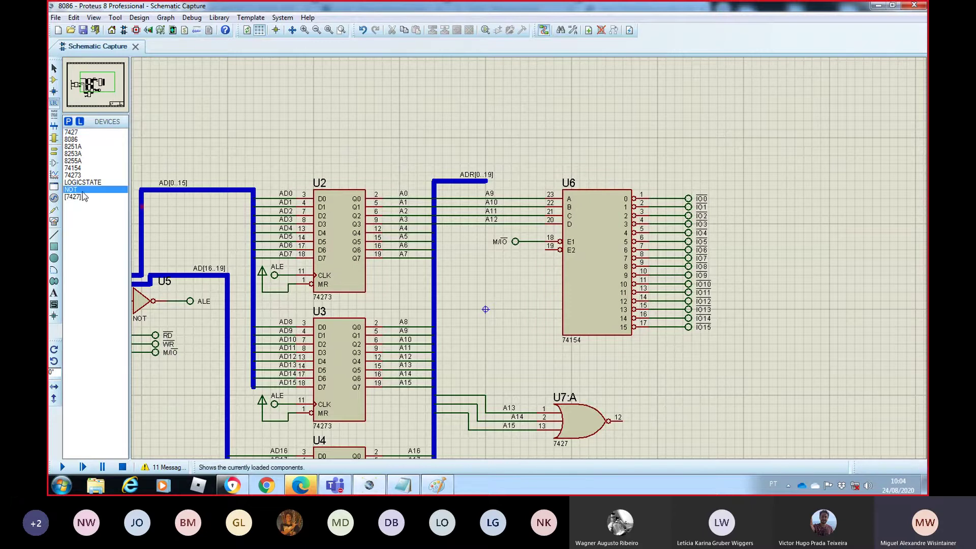
{"action": "left_click", "coordinate": [672, 417]}
{"action": "left_click", "coordinate": [665, 421]}
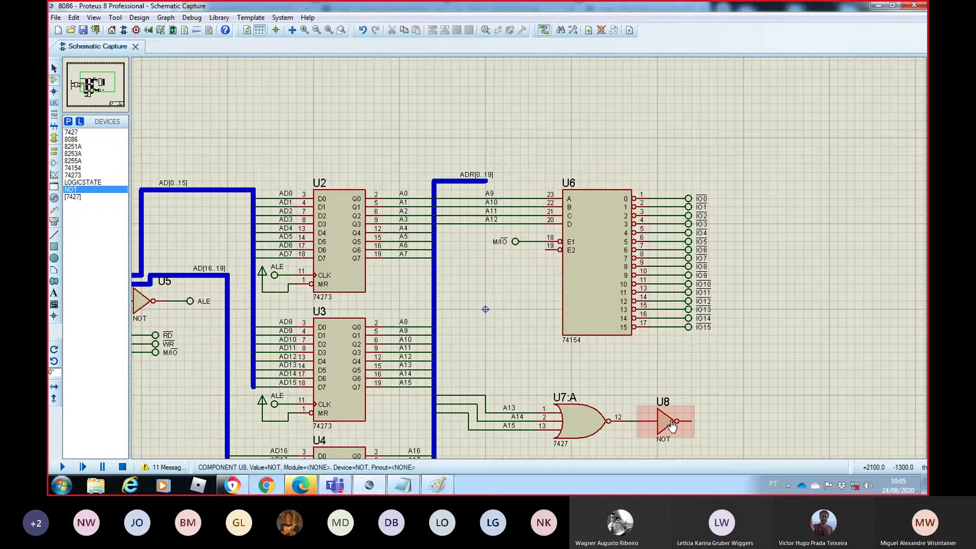
{"action": "left_click", "coordinate": [693, 423]}
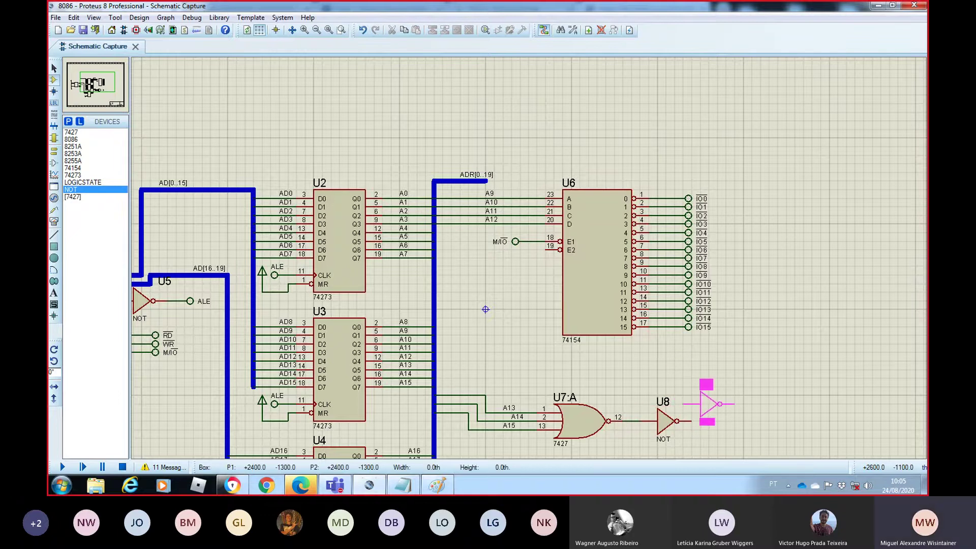
- Wire the output of the NOT gate after the 7427 to the 74154 decoder's E2 enable input, pin 19
{"action": "left_click", "coordinate": [691, 421]}
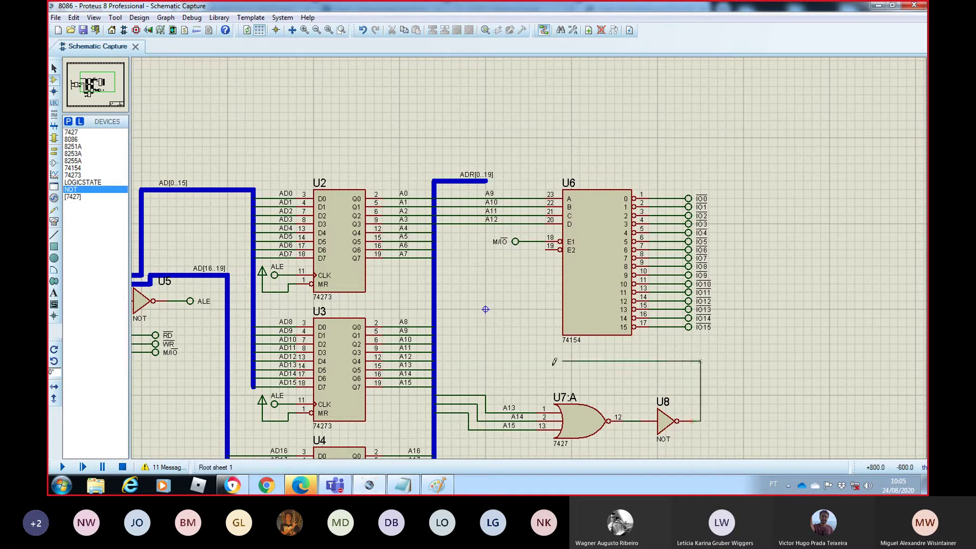
{"action": "left_click", "coordinate": [519, 360]}
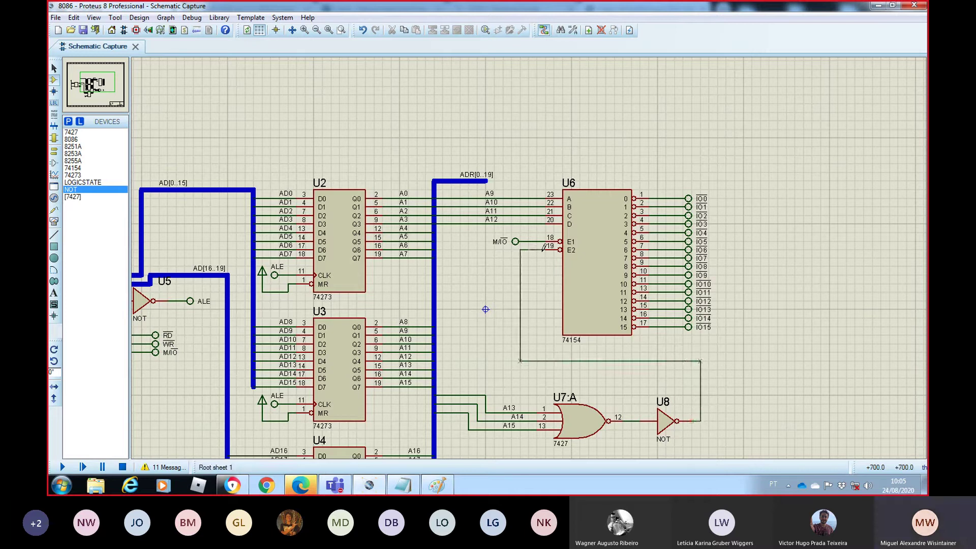
{"action": "left_click", "coordinate": [542, 249]}
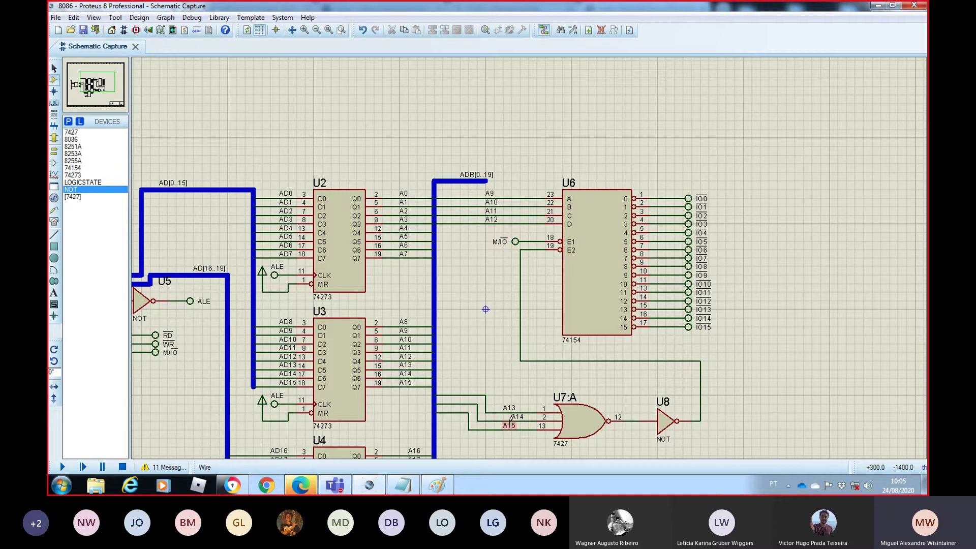
- Switch between the schematic and Notepad, highlighting the A15, A14 and A13 bits to compare them with the 7427 gate's inputs
{"action": "key", "text": "alt+Tab"}
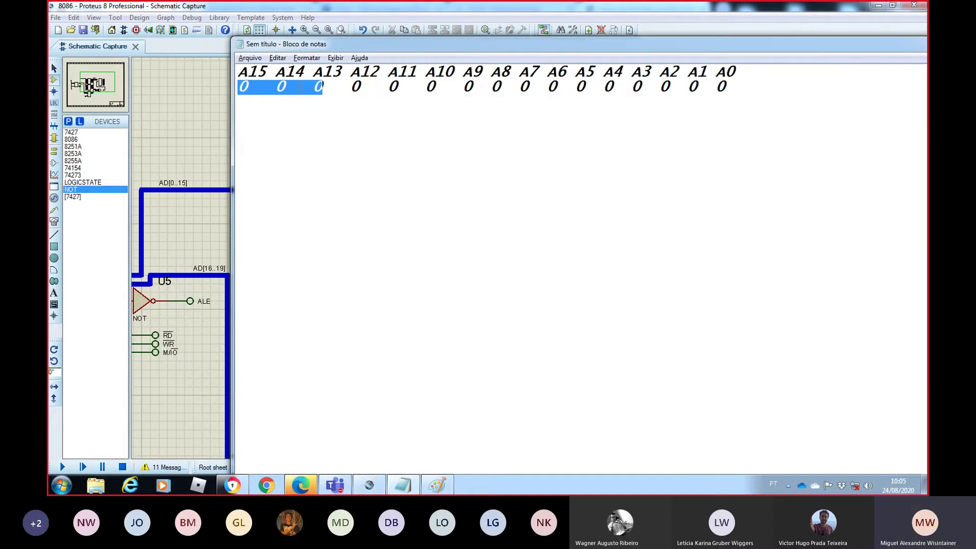
{"action": "key", "text": "alt+Tab"}
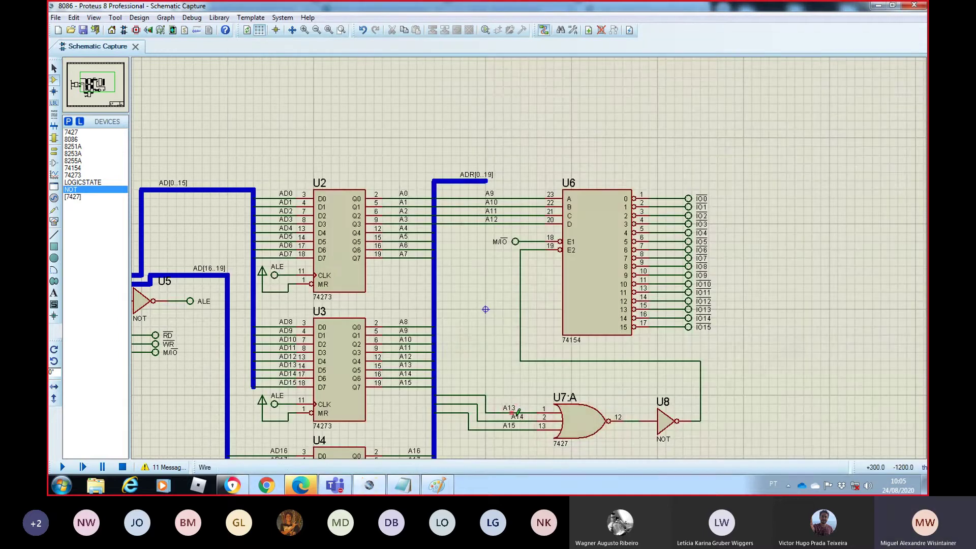
{"action": "key", "text": "alt+Tab"}
{"action": "left_click", "coordinate": [332, 90]}
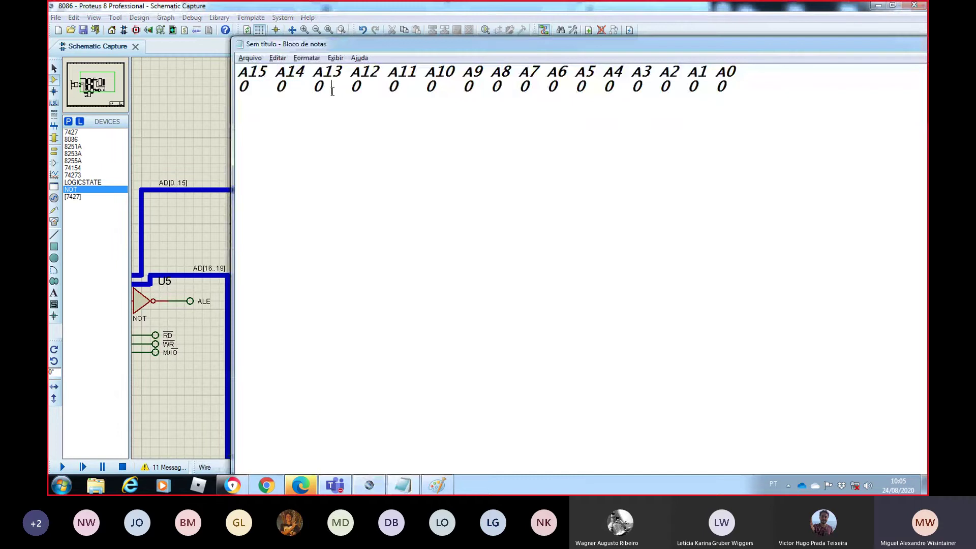
{"action": "key", "text": "shift+Left"}
{"action": "key", "text": "shift+Left"}
{"action": "key", "text": "shift+Left"}
{"action": "key", "text": "shift+Left"}
{"action": "key", "text": "shift+Left"}
{"action": "key", "text": "shift+Left"}
{"action": "key", "text": "shift+Left"}
{"action": "key", "text": "shift+Left"}
{"action": "key", "text": "shift+Left"}
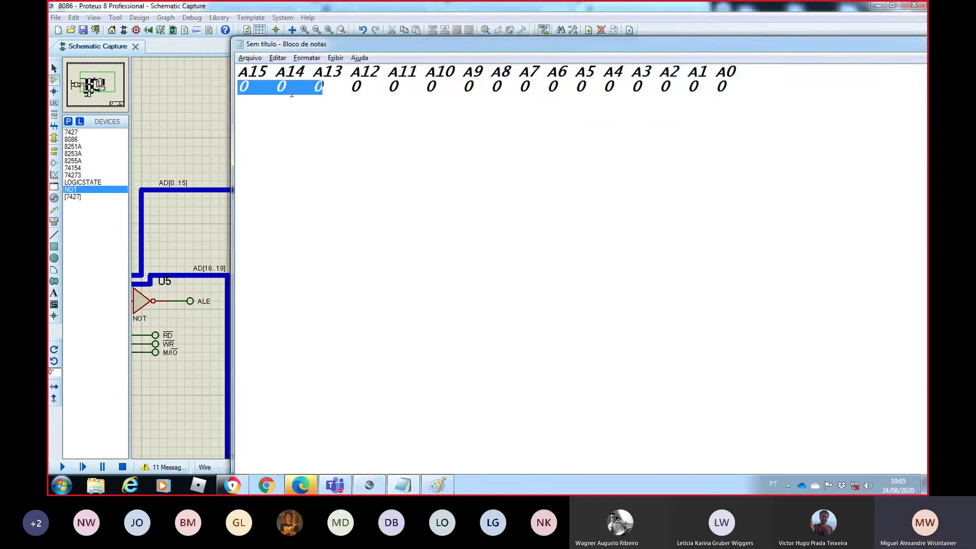
{"action": "key", "text": "alt+Tab"}
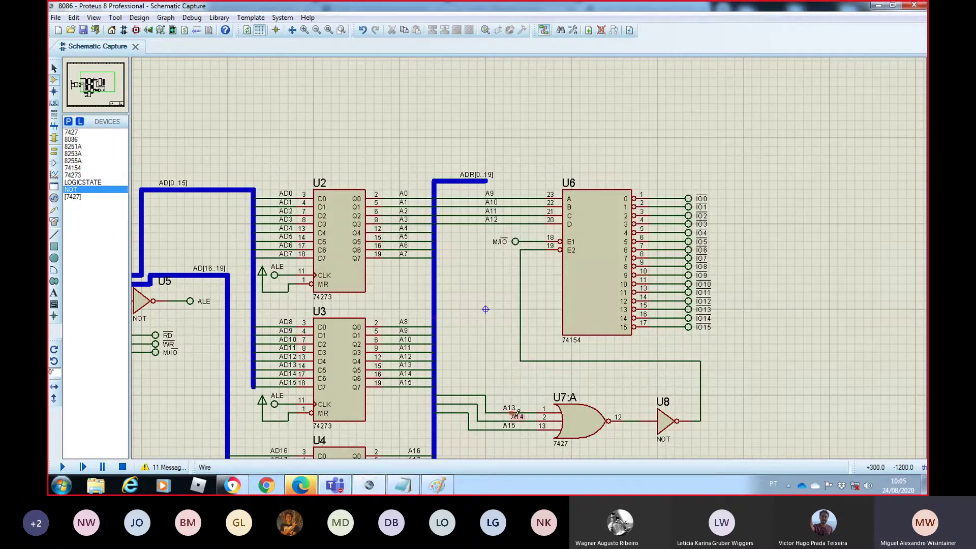
{"action": "key", "text": "alt+Tab"}
{"action": "left_click", "coordinate": [335, 89]}
{"action": "key", "text": "shift+Left"}
{"action": "key", "text": "shift+Left"}
{"action": "key", "text": "shift+Left"}
{"action": "key", "text": "shift+Left"}
{"action": "key", "text": "shift+Left"}
{"action": "key", "text": "shift+Left"}
{"action": "key", "text": "shift+Left"}
{"action": "key", "text": "shift+Left"}
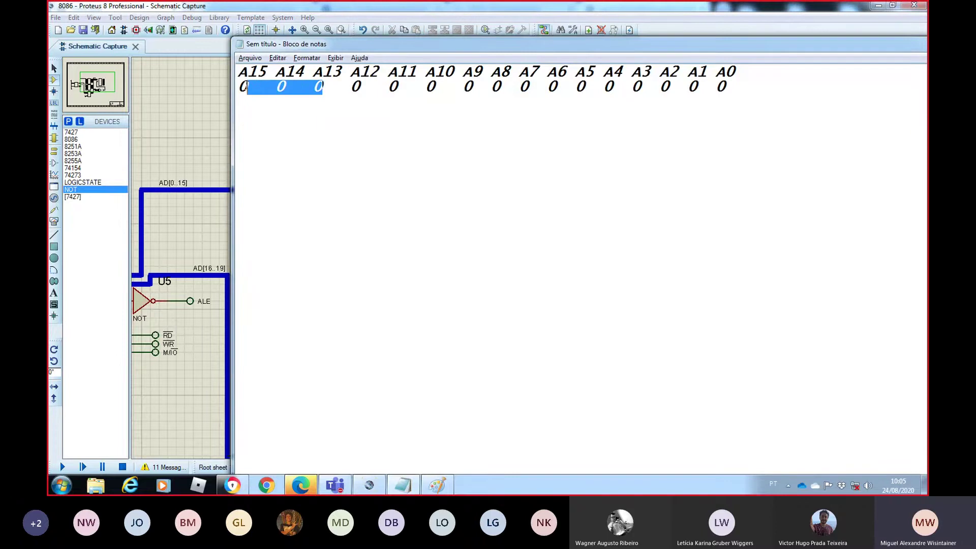
{"action": "key", "text": "shift+Left"}
- Delete the zeros under A12 to A0 in the Notepad address table and return to the schematic
{"action": "left_click_drag", "start_coordinate": [353, 88], "coordinate": [735, 86]}
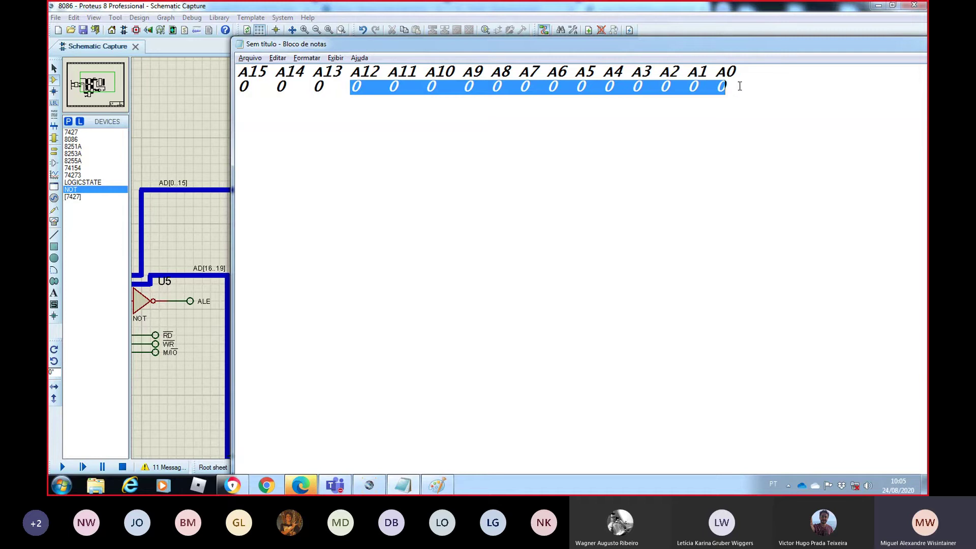
{"action": "key", "text": "Delete"}
{"action": "key", "text": "alt+Tab"}
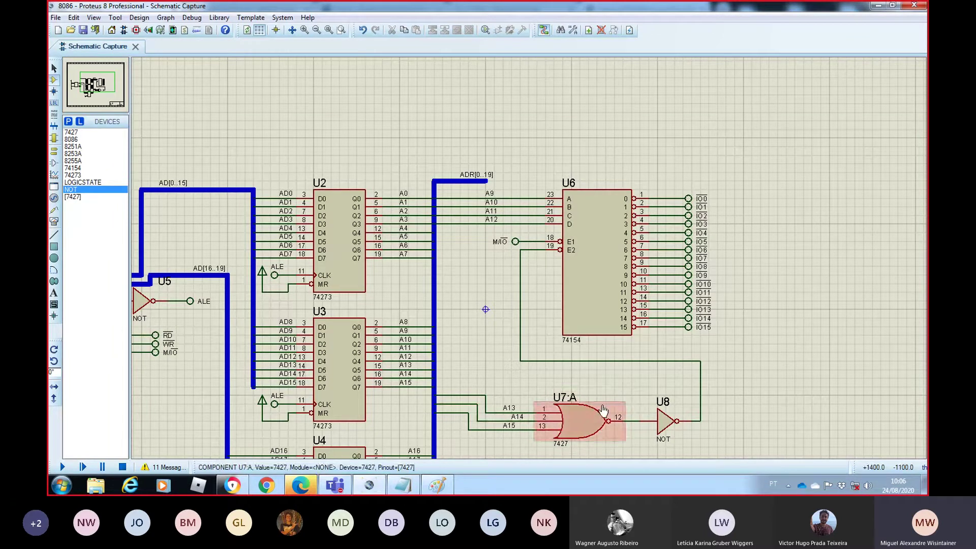
- Switch to Paint and paste a screenshot of the schematic onto the canvas
{"action": "key", "text": "alt+Tab"}
{"action": "left_click", "coordinate": [438, 489]}
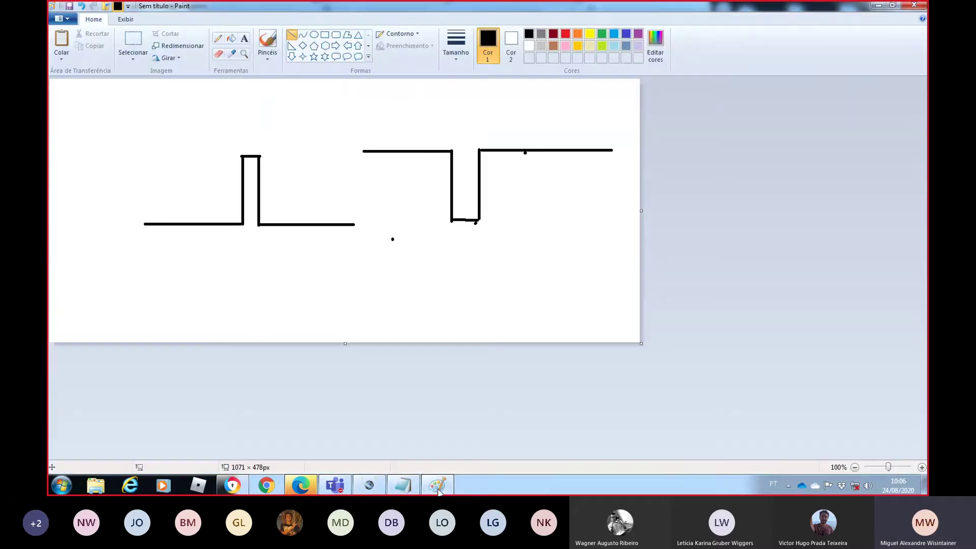
{"action": "key", "text": "ctrl+v"}
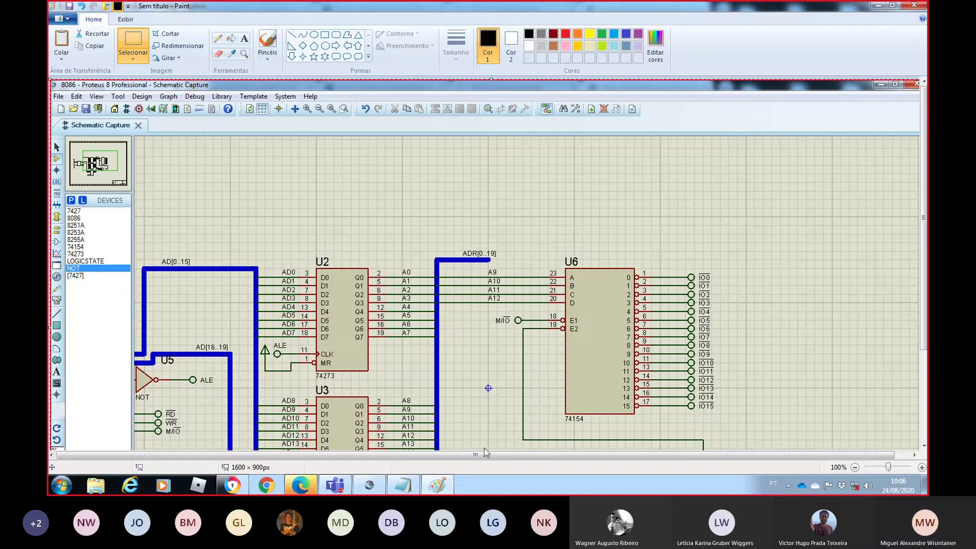
- Draw an ellipse around the 7427 gate in the pasted schematic
{"action": "left_click_drag", "start_coordinate": [925, 237], "coordinate": [925, 332]}
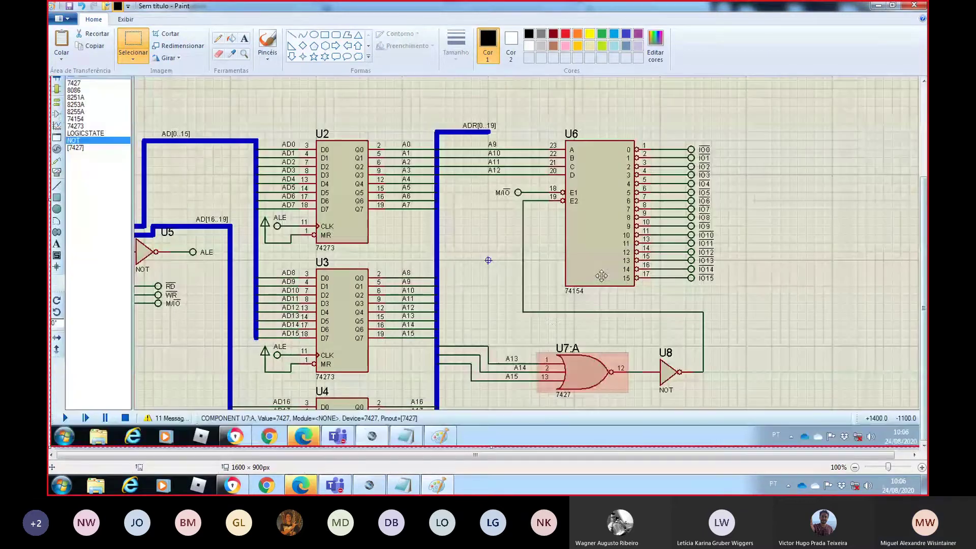
{"action": "left_click", "coordinate": [313, 35]}
{"action": "mouse_move", "coordinate": [525, 329]}
{"action": "left_mouse_down"}
{"action": "mouse_move", "coordinate": [556, 372]}
{"action": "mouse_move", "coordinate": [647, 413]}
{"action": "left_mouse_up"}
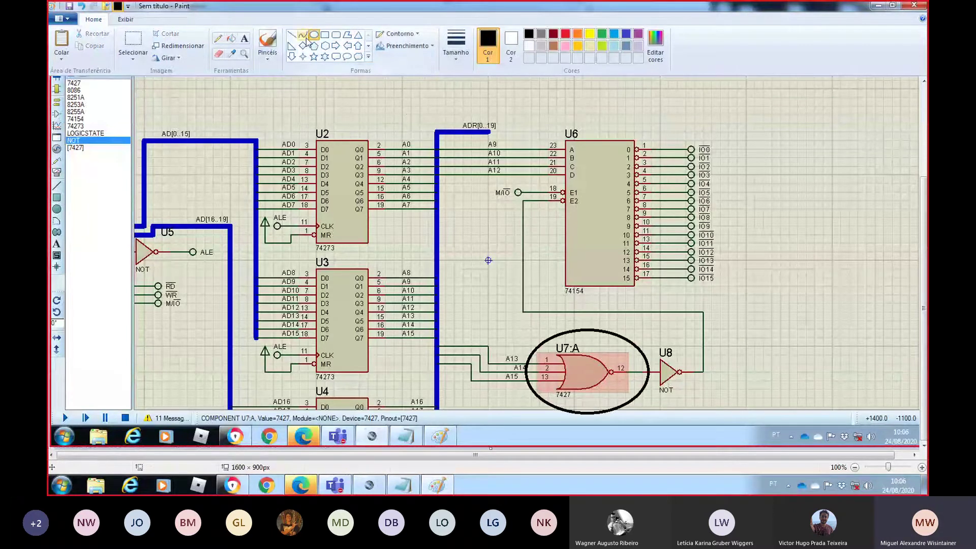
- Add the text "000 = 1" in the empty area beside the NOT gate's output wire
{"action": "left_click", "coordinate": [243, 38]}
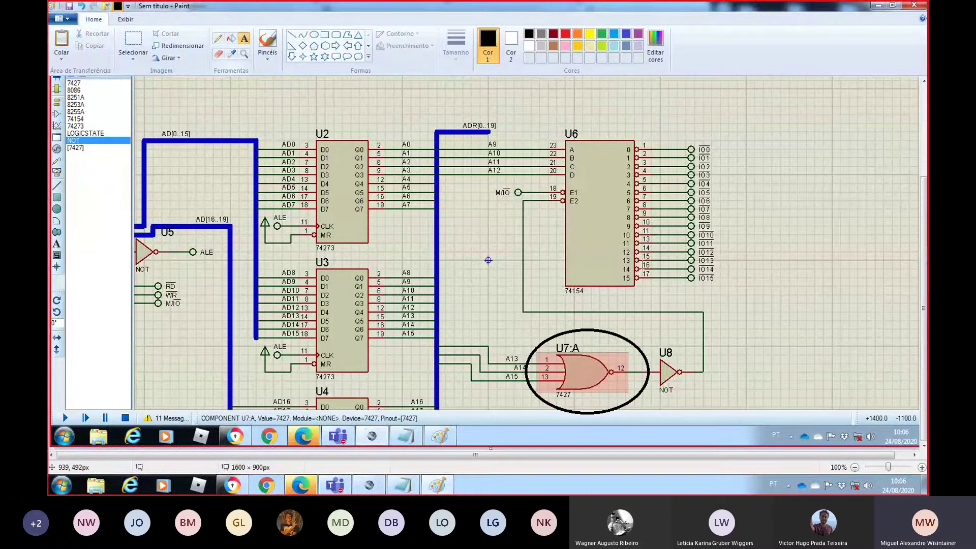
{"action": "left_click", "coordinate": [734, 308]}
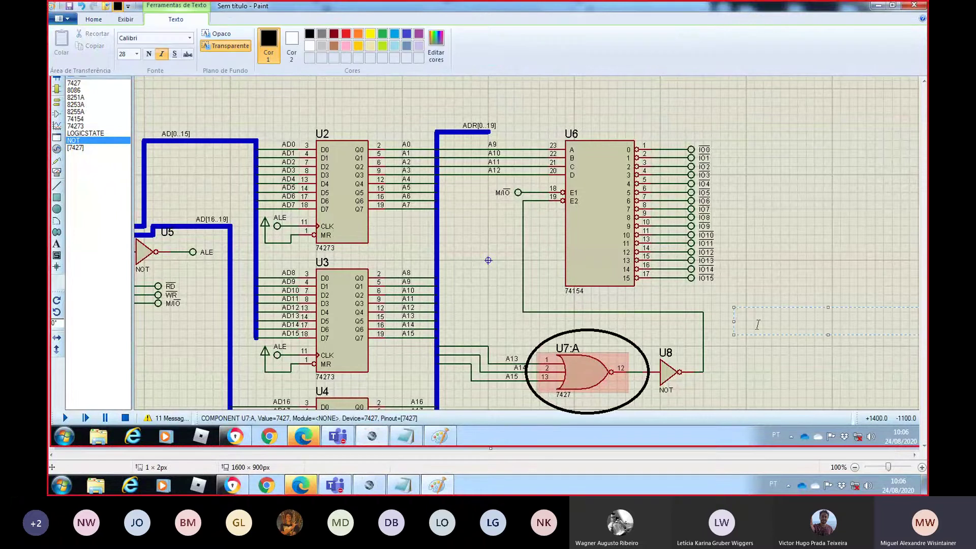
{"action": "type", "text": "000 = 1"}
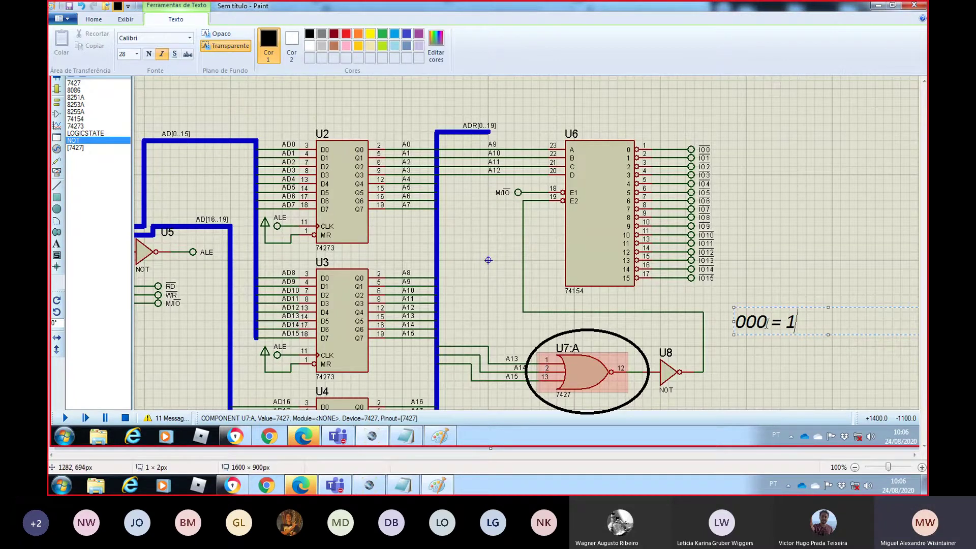
- Try the input combination 001 in the text note, and restore it to 000
{"action": "left_click_drag", "start_coordinate": [767, 323], "coordinate": [735, 324]}
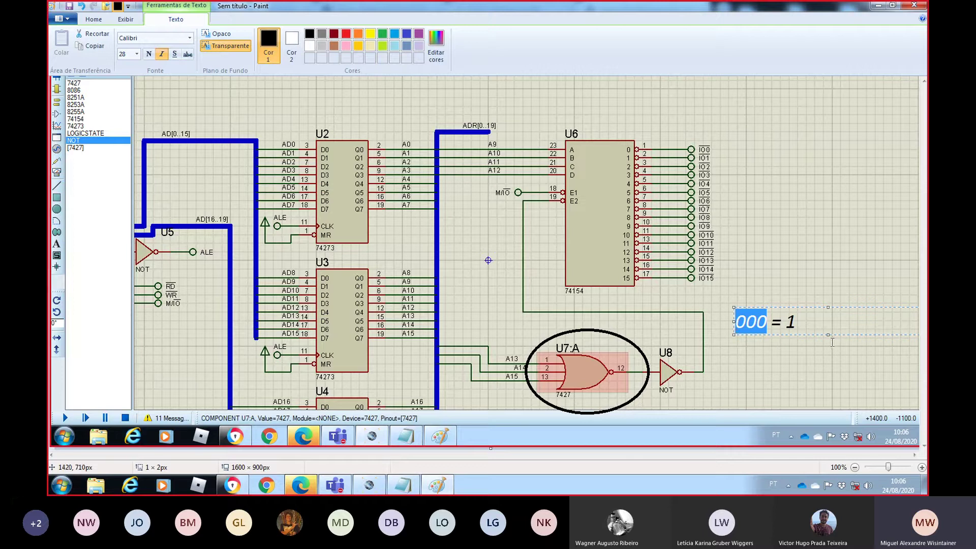
{"action": "key", "text": "Right"}
{"action": "key", "text": "BackSpace"}
{"action": "type", "text": "1"}
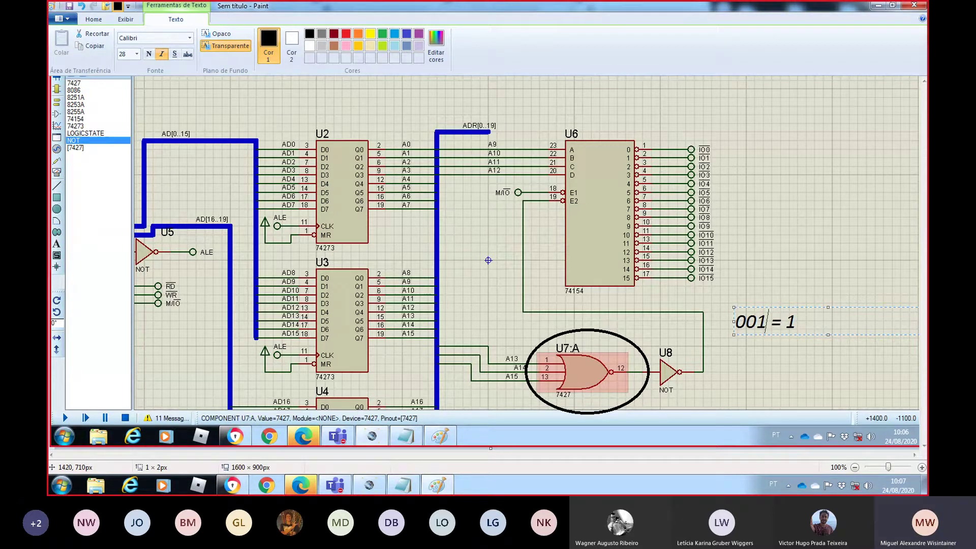
{"action": "key", "text": "BackSpace"}
{"action": "type", "text": "0"}
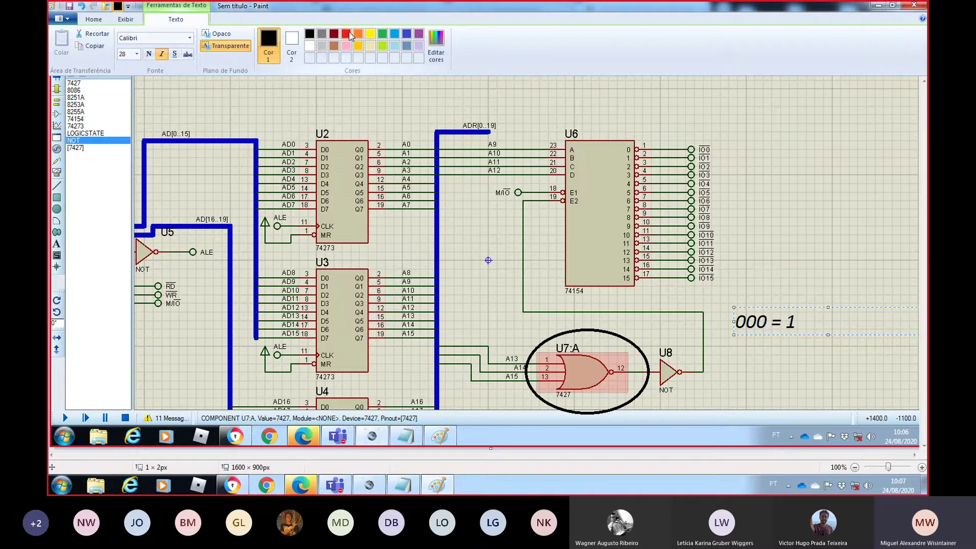
{"action": "left_click", "coordinate": [94, 18]}
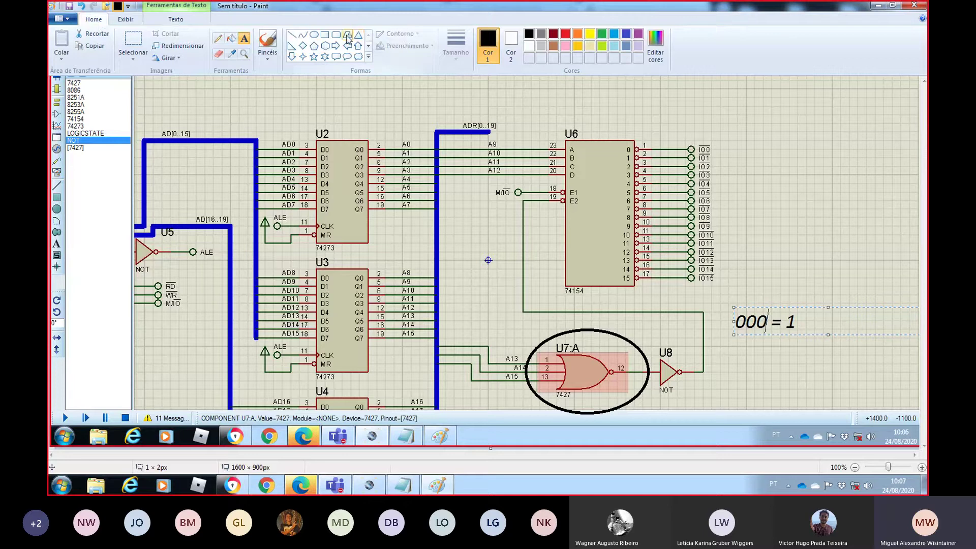
{"action": "left_click", "coordinate": [324, 35]}
{"action": "left_click_drag", "start_coordinate": [646, 334], "coordinate": [703, 397]}
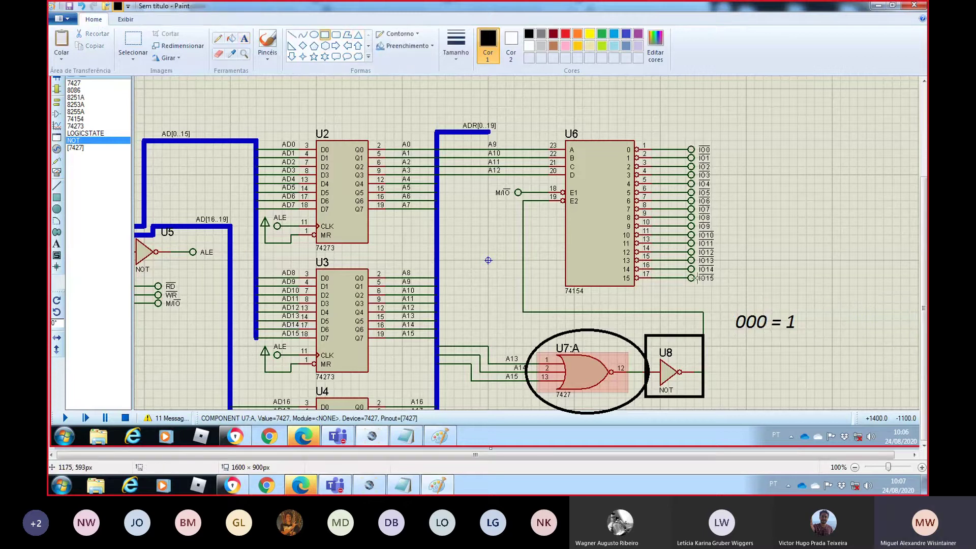
{"action": "key", "text": "ctrl+z"}
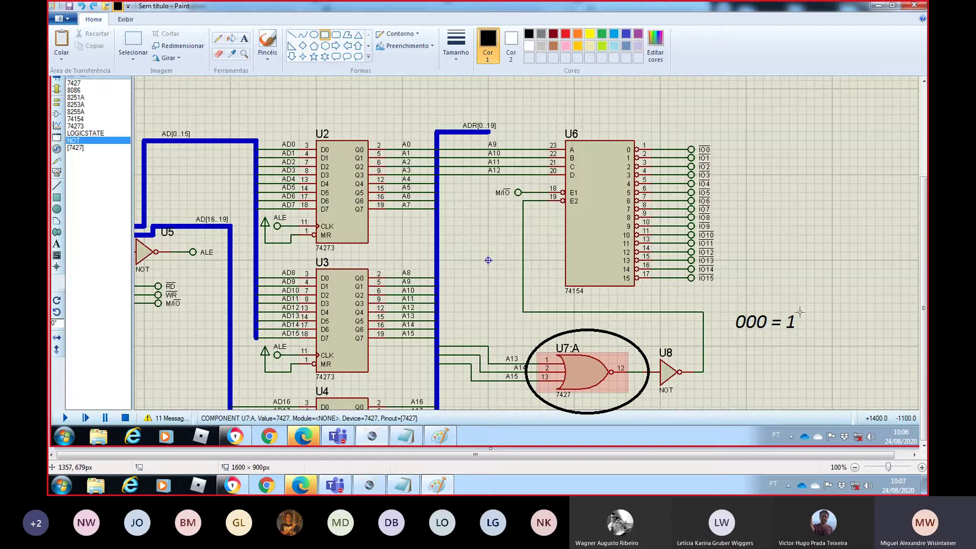
- Draw an ellipse around the NOT gate that follows the 7427
{"action": "left_click", "coordinate": [314, 35]}
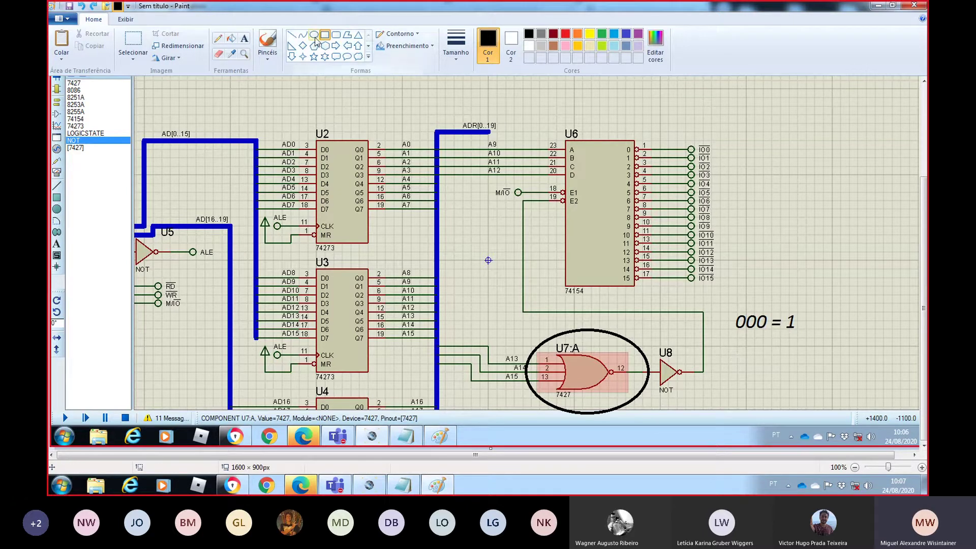
{"action": "mouse_move", "coordinate": [651, 340]}
{"action": "left_mouse_down"}
{"action": "mouse_move", "coordinate": [687, 391]}
{"action": "mouse_move", "coordinate": [695, 385]}
{"action": "left_mouse_up"}
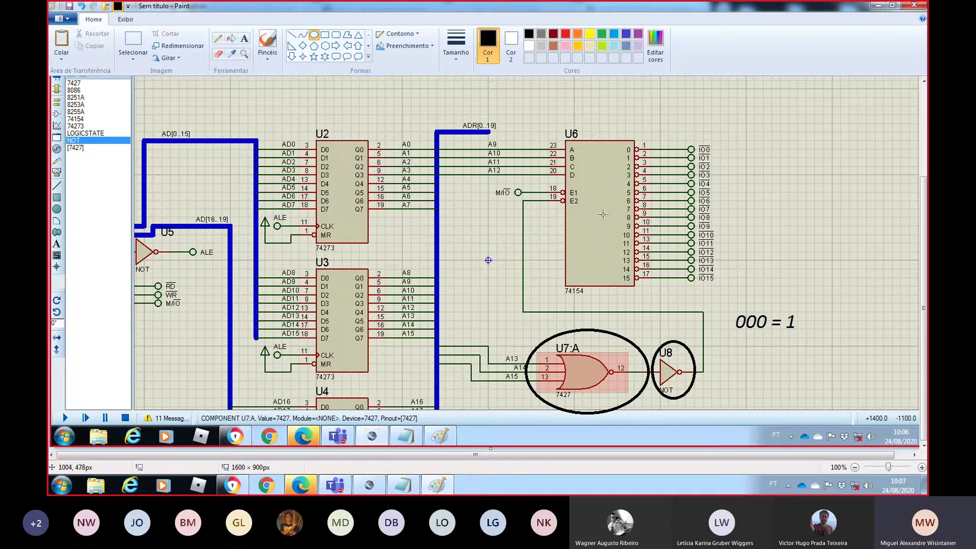
- Highlight the A15, A14 and A13 zeros in Notepad and compare them with the annotated schematic in Paint
{"action": "key", "text": "alt+Tab"}
{"action": "left_click_drag", "start_coordinate": [334, 84], "coordinate": [238, 86]}
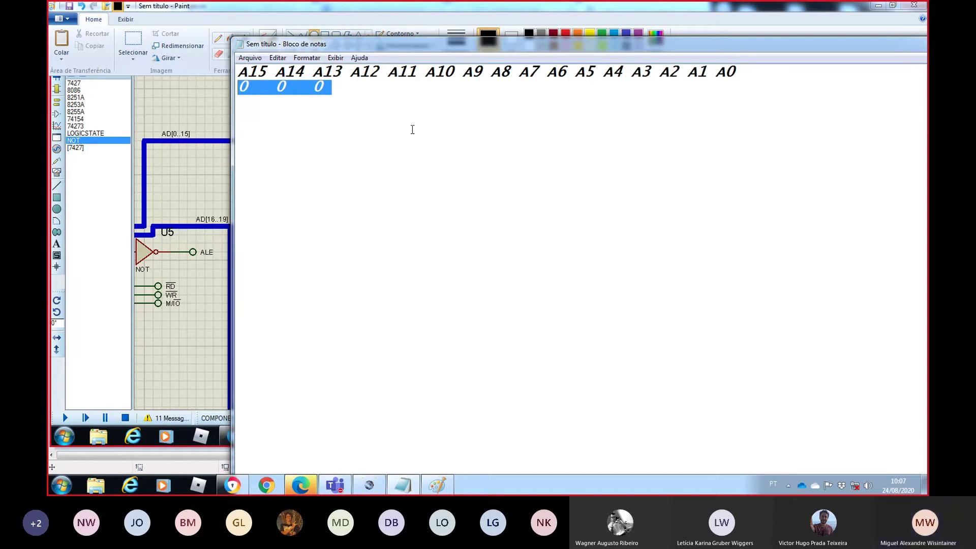
{"action": "left_click", "coordinate": [344, 95]}
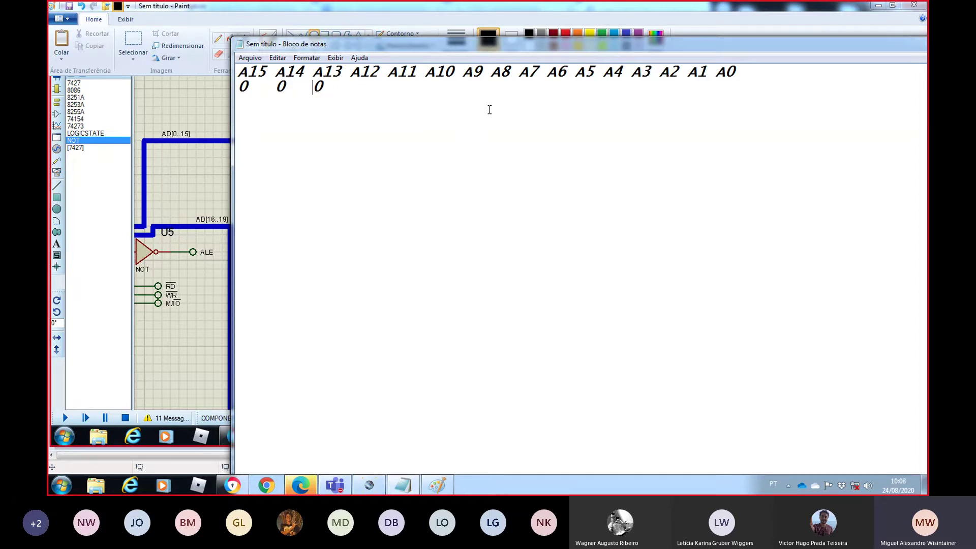
{"action": "key", "text": "alt+Tab"}
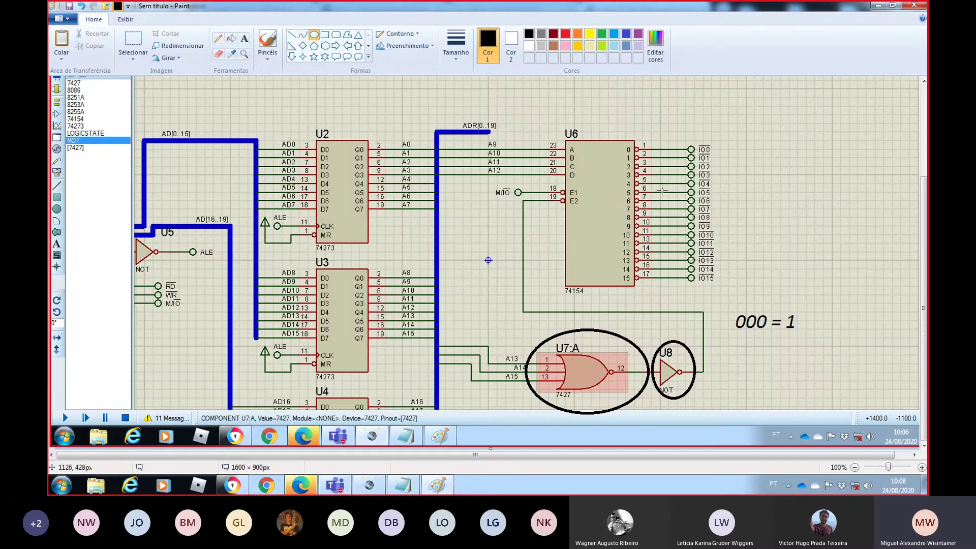
{"action": "key", "text": "alt+Tab"}
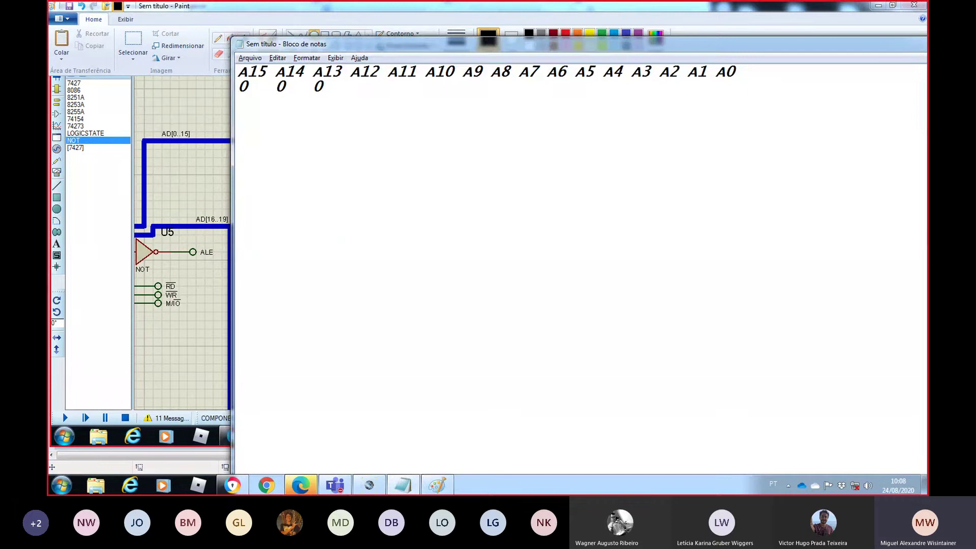
- Write "2^3 = 8" below the address table, followed by the combination range 000, ..., 111 on separate lines
{"action": "type", "text": "000"}
{"action": "key", "text": "BackSpace"}
{"action": "key", "text": "BackSpace"}
{"action": "key", "text": "BackSpace"}
{"action": "key", "text": "shift+End"}
{"action": "key", "text": "Down"}
{"action": "type", "text": "2^3 = 8"}
{"action": "key", "text": "Return"}
{"action": "type", "text": "000 "}
{"action": "type", "text": "... "}
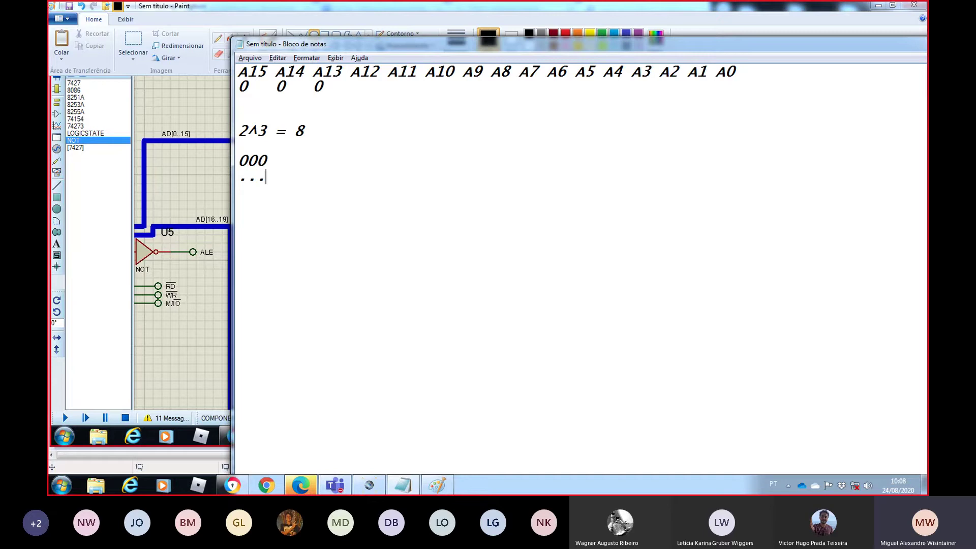
{"action": "type", "text": "111"}
{"action": "key", "text": "Return"}
{"action": "key", "text": "Up"}
{"action": "key", "text": "Up"}
{"action": "key", "text": "shift+End"}
{"action": "key", "text": "Down"}
{"action": "key", "text": "Down"}
{"action": "key", "text": "Down"}
{"action": "key", "text": "Down"}
{"action": "key", "text": "Down"}
{"action": "key", "text": "Down"}
{"action": "key", "text": "Up"}
{"action": "key", "text": "Up"}
{"action": "key", "text": "Up"}
{"action": "key", "text": "Up"}
{"action": "key", "text": "Up"}
{"action": "key", "text": "Up"}
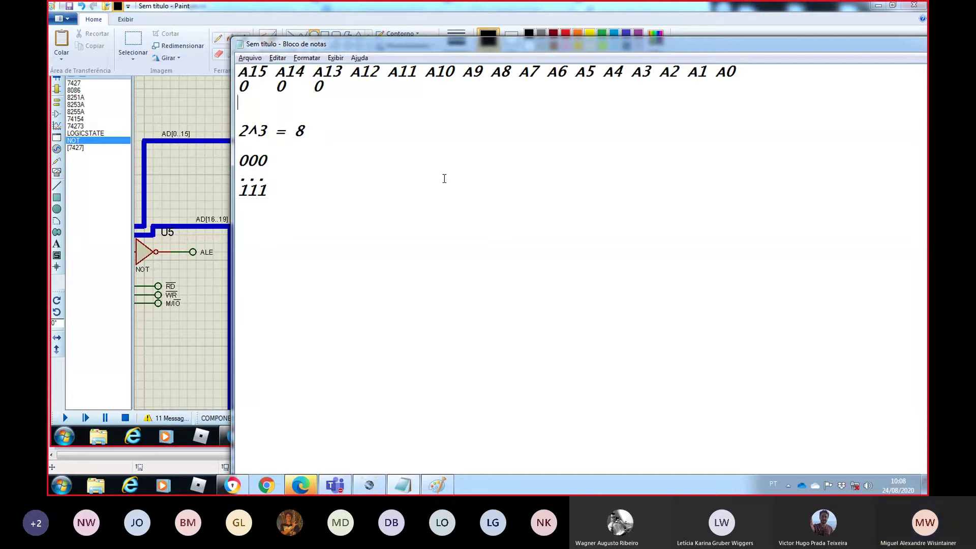
{"action": "key", "text": "shift+End"}
{"action": "key", "text": "Left"}
- Below the 111 line of the note, write "UTILIZAR OS TRES BIT PARA PODER SELECIONAR 8 DECODIFICADORES"
{"action": "key", "text": "Down"}
{"action": "key", "text": "Down"}
{"action": "key", "text": "Down"}
{"action": "key", "text": "Down"}
{"action": "key", "text": "Down"}
{"action": "key", "text": "Down"}
{"action": "key", "text": "Down"}
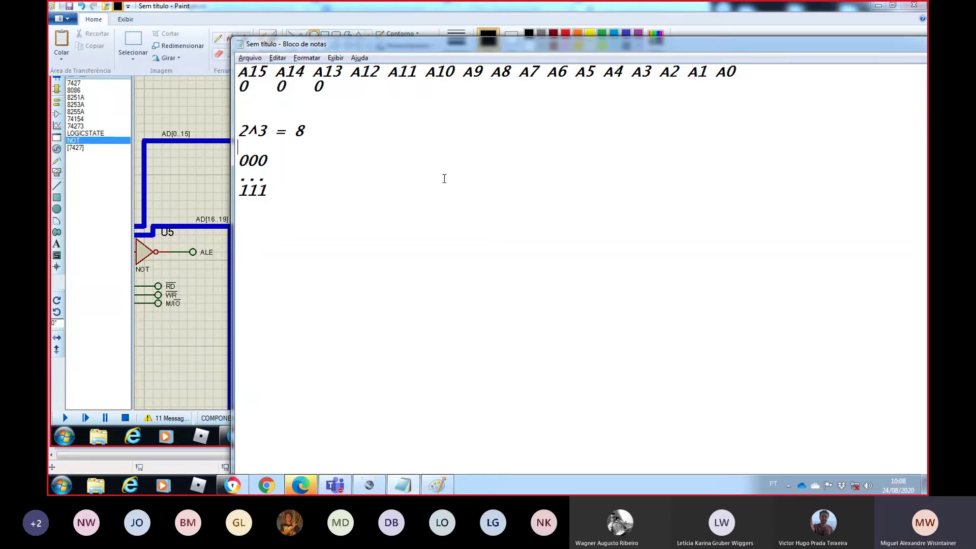
{"action": "key", "text": "Return"}
{"action": "type", "text": "UTILIZAR OS 3"}
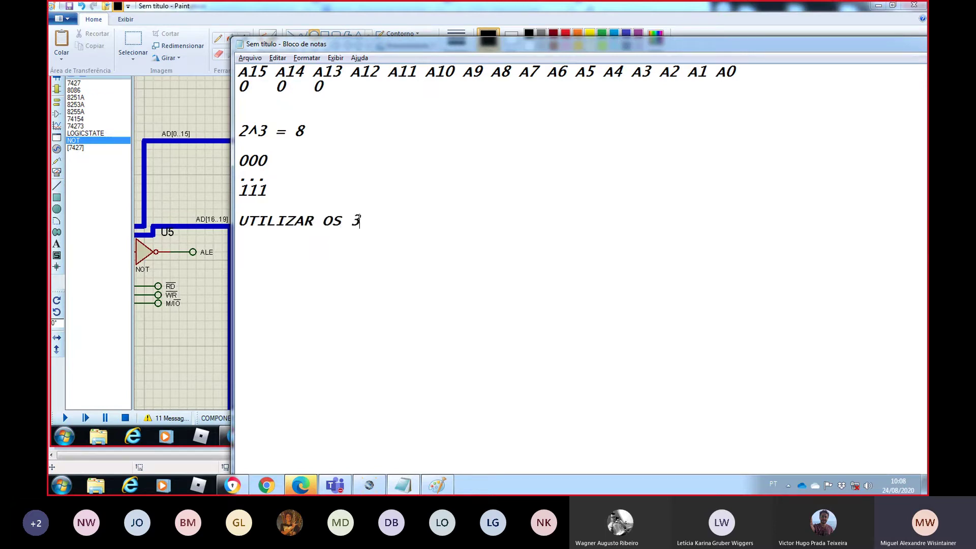
{"action": "key", "text": "BackSpace"}
{"action": "type", "text": "TRES BIT"}
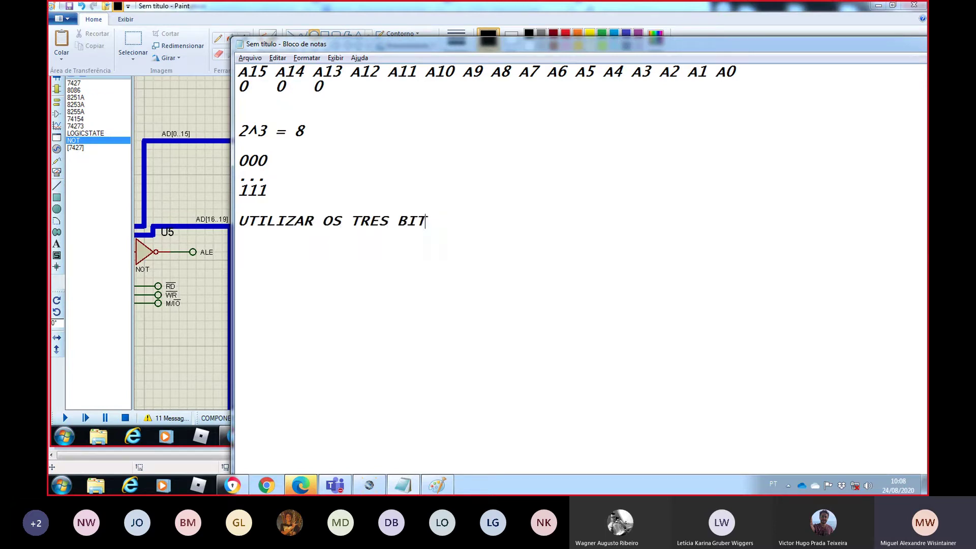
{"action": "type", "text": " PARA PODE"}
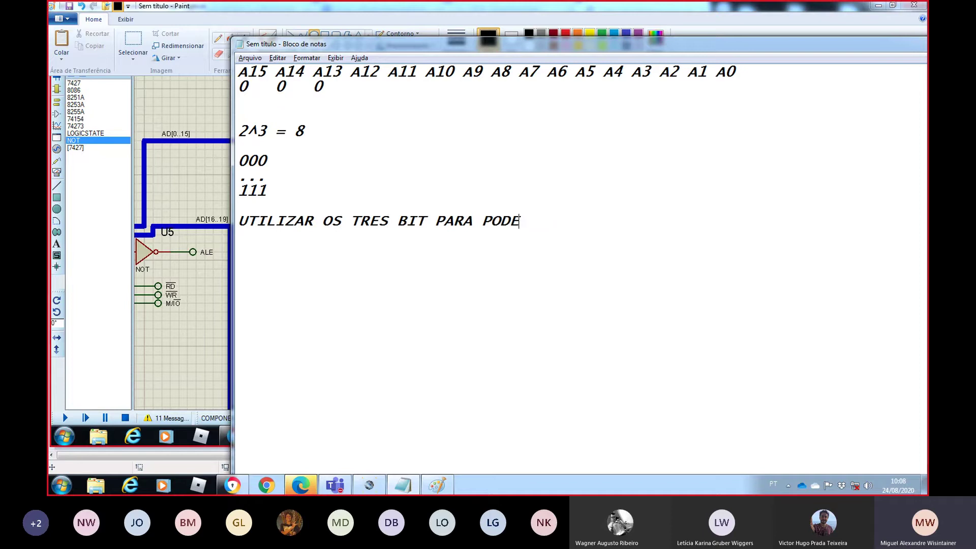
{"action": "type", "text": "R SELECIONAR 1"}
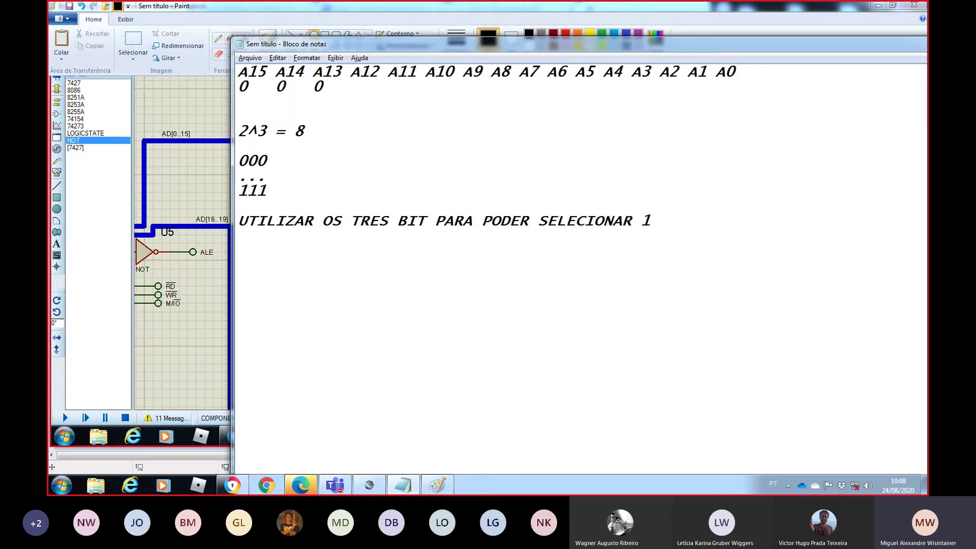
{"action": "key", "text": "BackSpace"}
{"action": "type", "text": "8 DECODIF"}
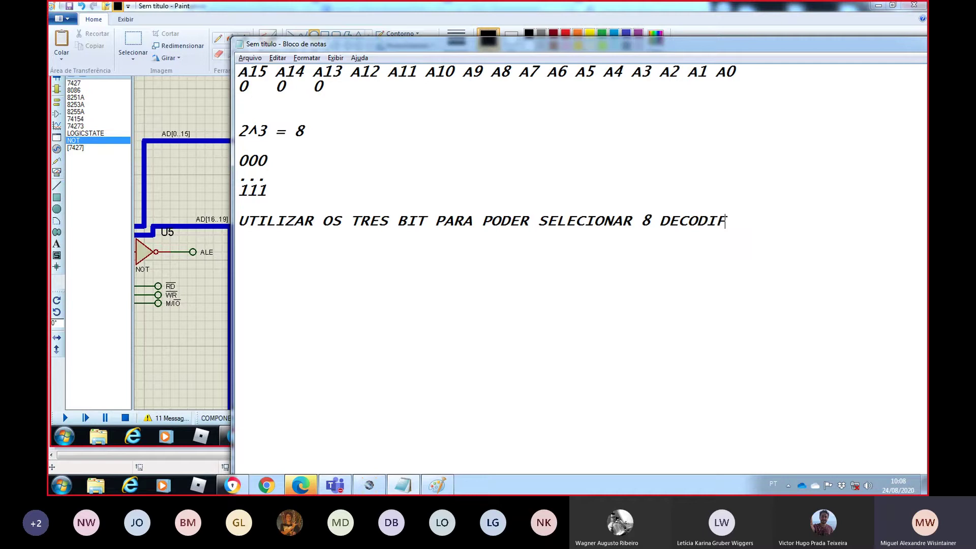
{"action": "type", "text": "ICADORES "}
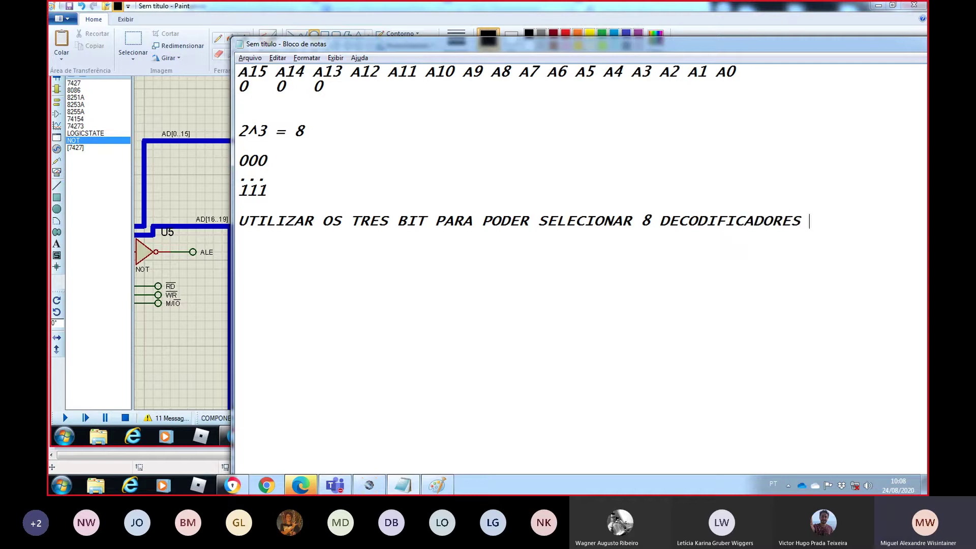
- Complete the sentence with "DE" and a second line reading "ENDEREÇOS DE CONTROLADORAS"
{"action": "type", "text": "DE"}
{"action": "key", "text": "Return"}
{"action": "type", "text": "DEC"}
{"action": "key", "text": "BackSpace"}
{"action": "key", "text": "BackSpace"}
{"action": "key", "text": "BackSpace"}
{"action": "type", "text": "E ENDEREÇOS D"}
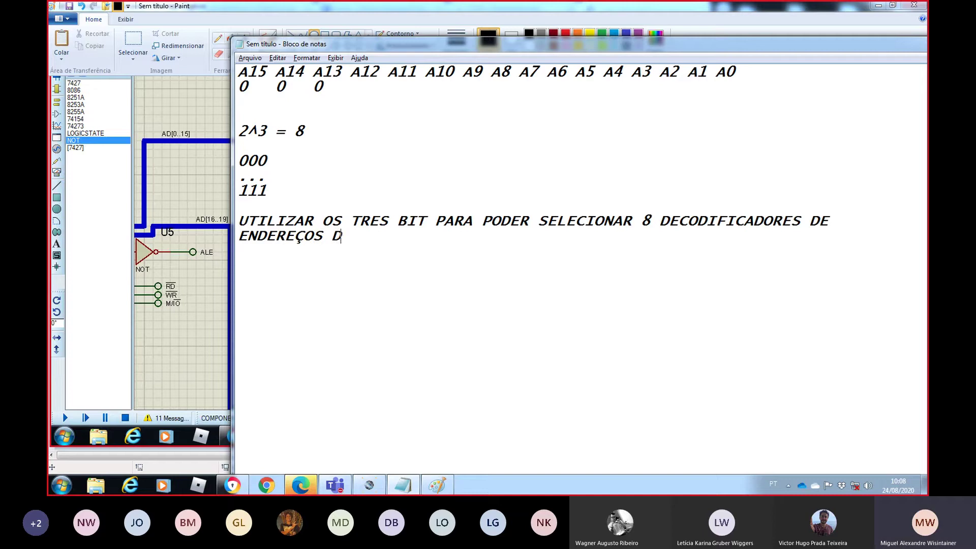
{"action": "type", "text": "E CONTROLA"}
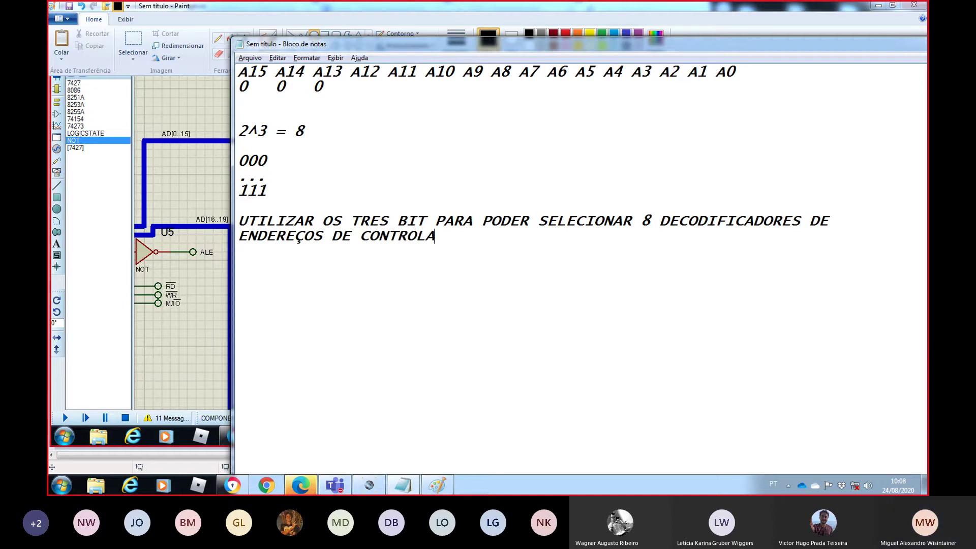
{"action": "type", "text": "DORAS"}
{"action": "key", "text": "Return"}
- Check the annotated schematic in Paint and add "8 X 16 =" below the sentence in Notepad, leaving a blank line between them
{"action": "key", "text": "alt+Tab"}
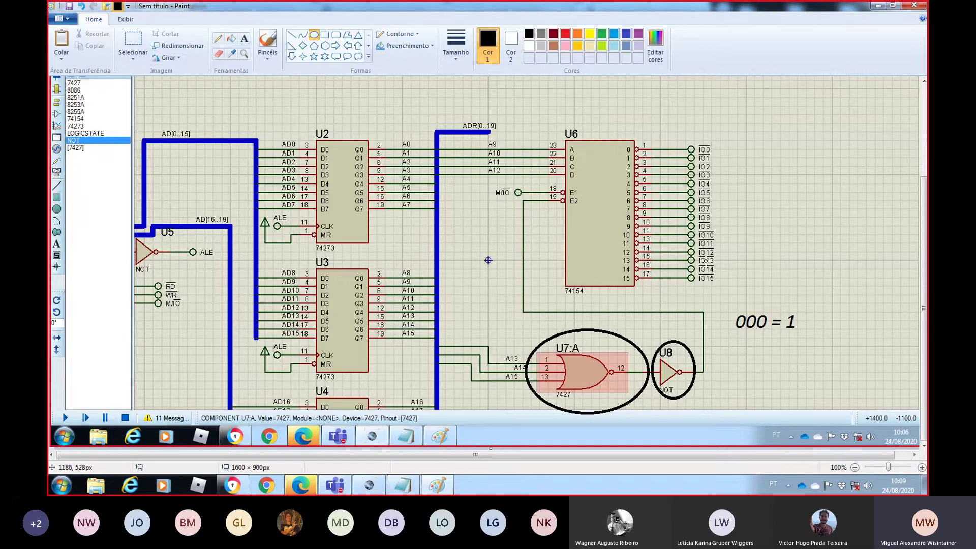
{"action": "key", "text": "alt+Tab"}
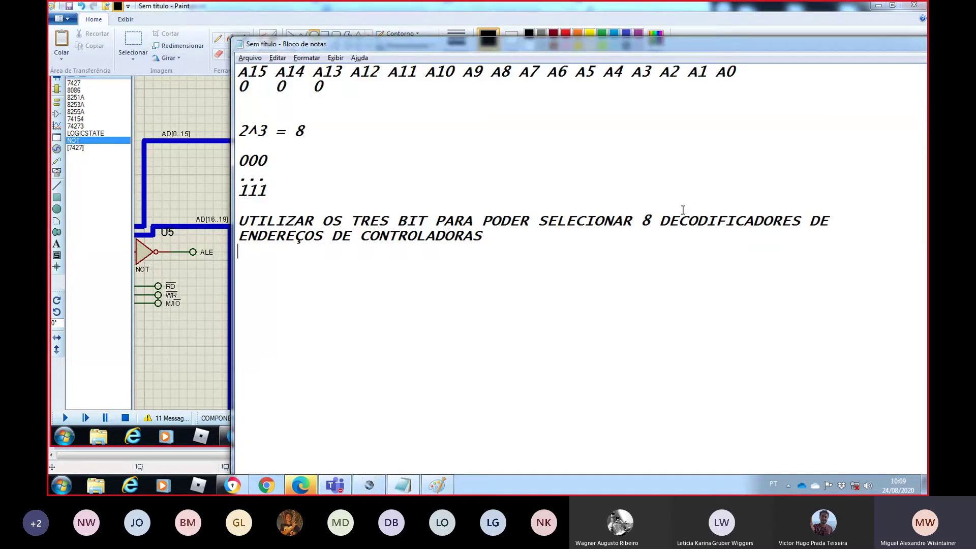
{"action": "key", "text": "Return"}
{"action": "type", "text": "8 X 16 ="}
- Highlight the A15, A14 and A13 zeros in Notepad and compare them with the circled 7427 and NOT gates in Paint
{"action": "key", "text": "alt+Tab"}
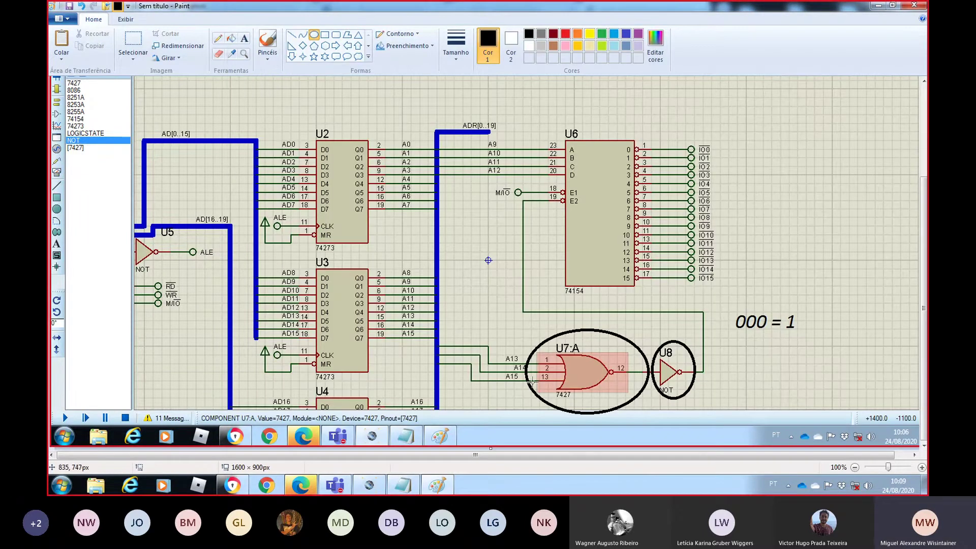
{"action": "key", "text": "alt+Tab"}
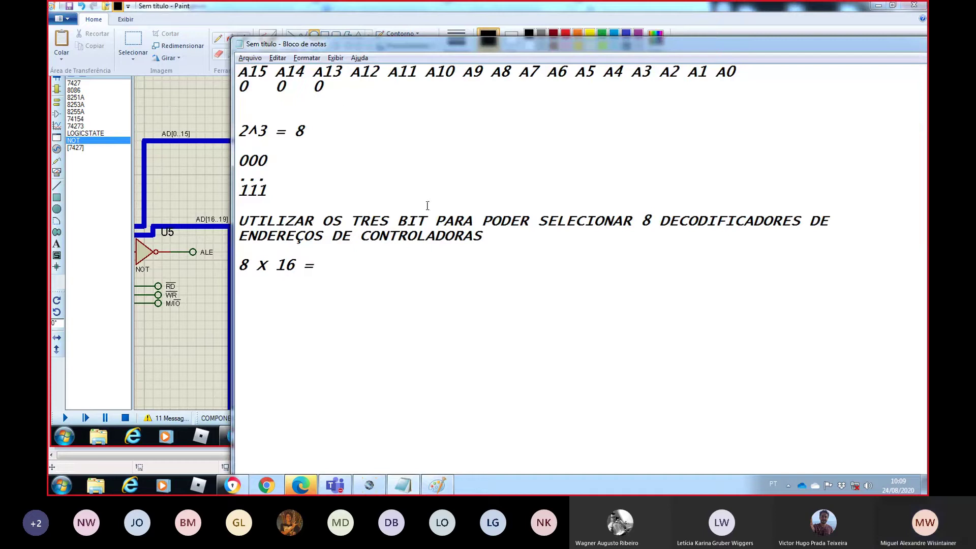
{"action": "left_click_drag", "start_coordinate": [323, 86], "coordinate": [235, 88]}
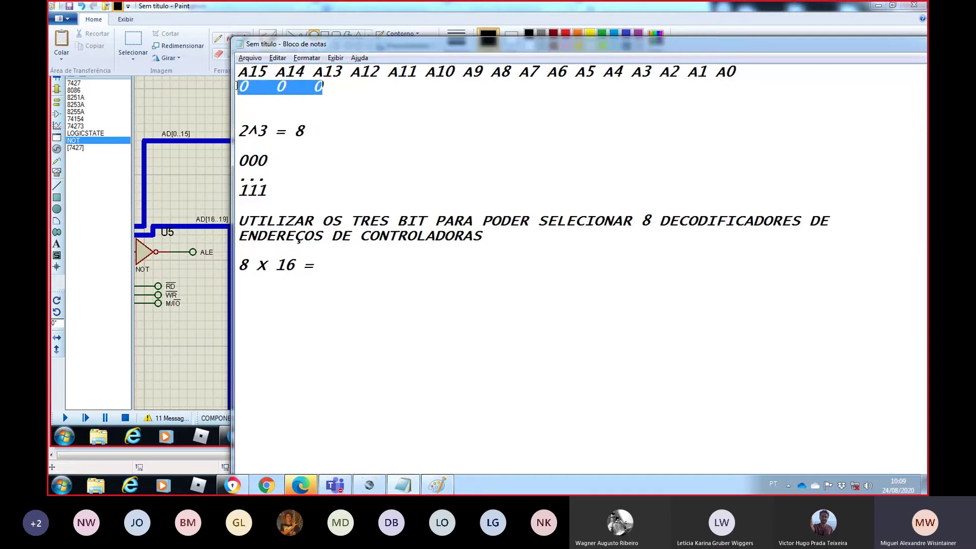
{"action": "left_click", "coordinate": [307, 88]}
{"action": "left_click_drag", "start_coordinate": [324, 87], "coordinate": [238, 86]}
{"action": "left_click", "coordinate": [437, 485]}
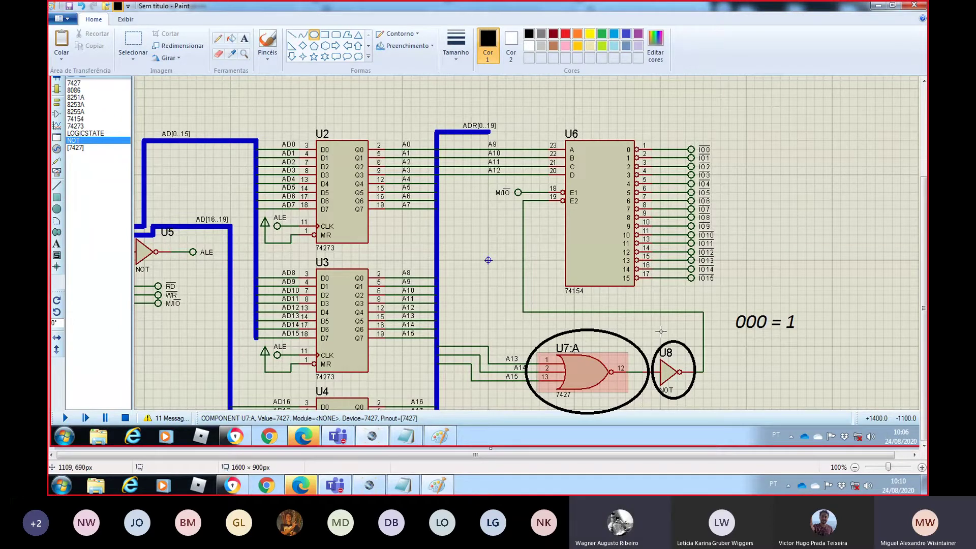
{"action": "key", "text": "alt+Tab"}
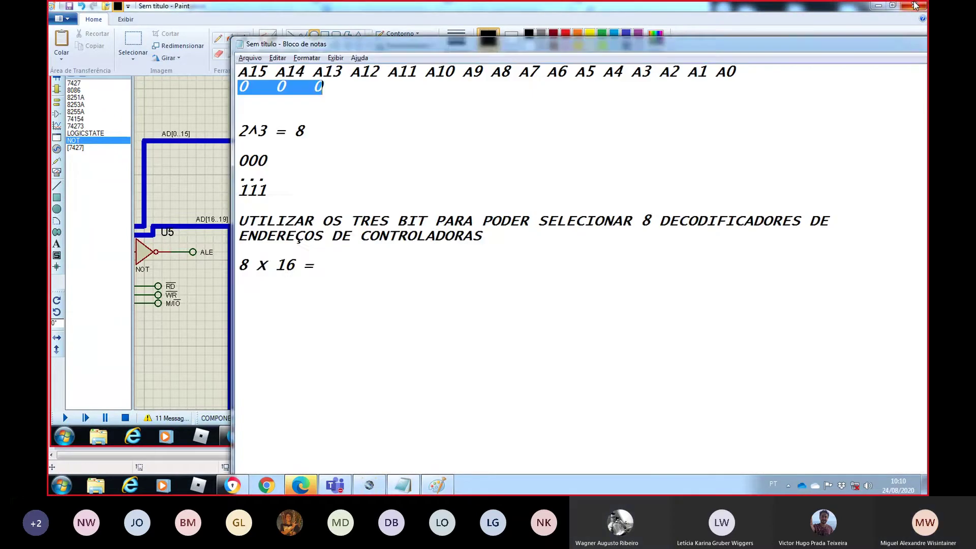
{"action": "key", "text": "alt+Tab"}
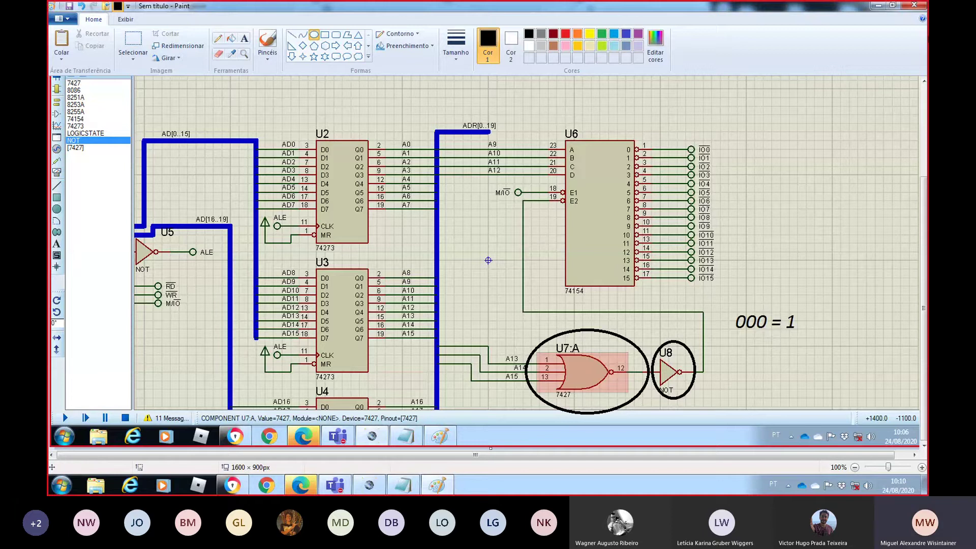
- Close the Paint drawing without saving it and switch to the 8086 schematic in Proteus
{"action": "left_click", "coordinate": [913, 5]}
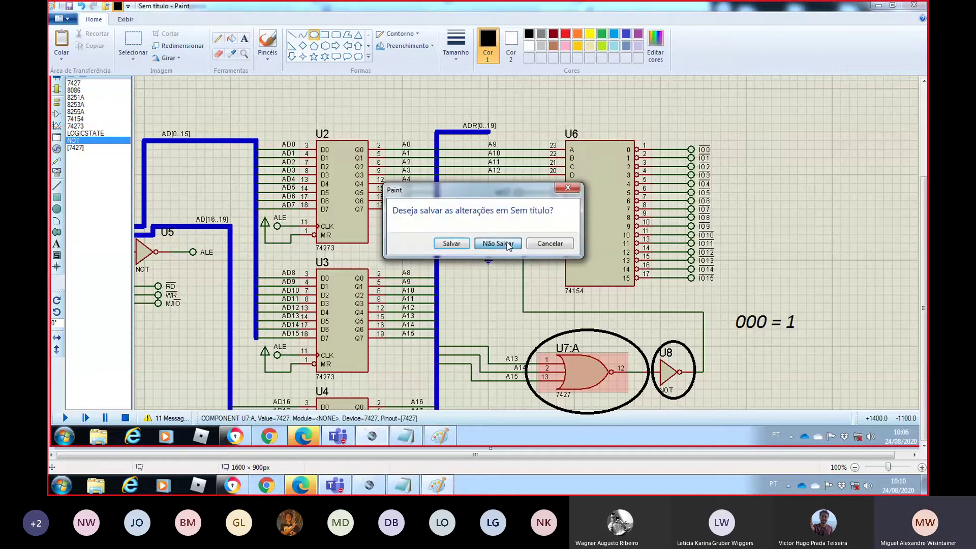
{"action": "left_click", "coordinate": [507, 246]}
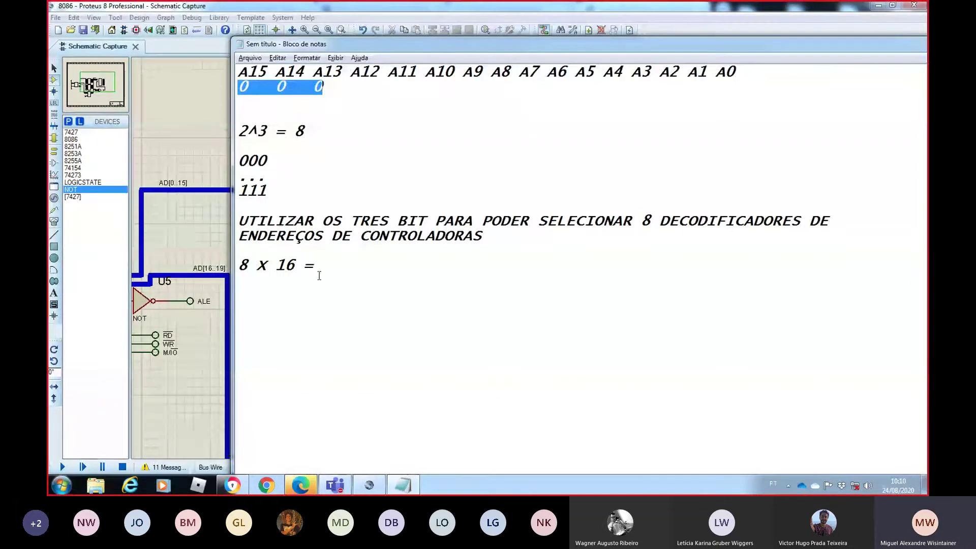
{"action": "left_click", "coordinate": [205, 355]}
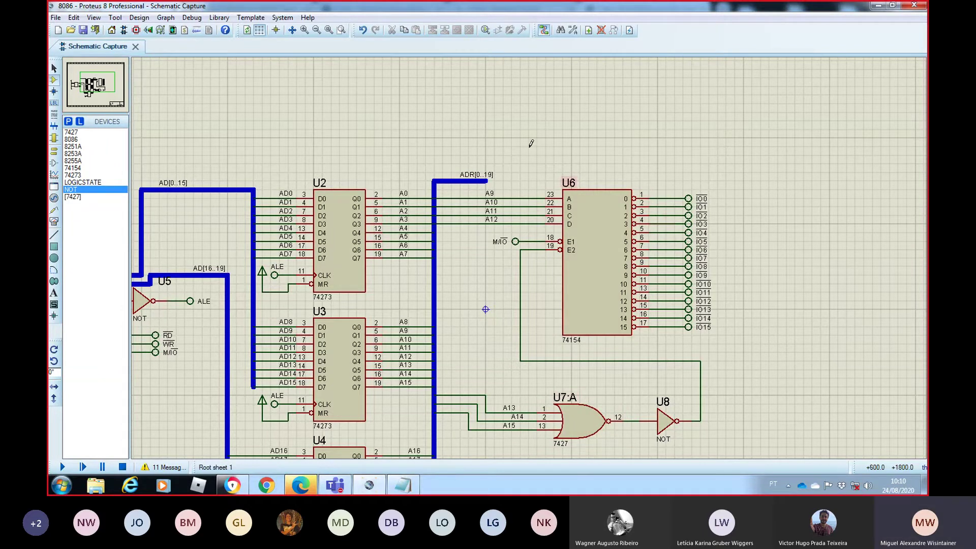
{"action": "left_click_drag", "start_coordinate": [529, 147], "coordinate": [752, 362]}
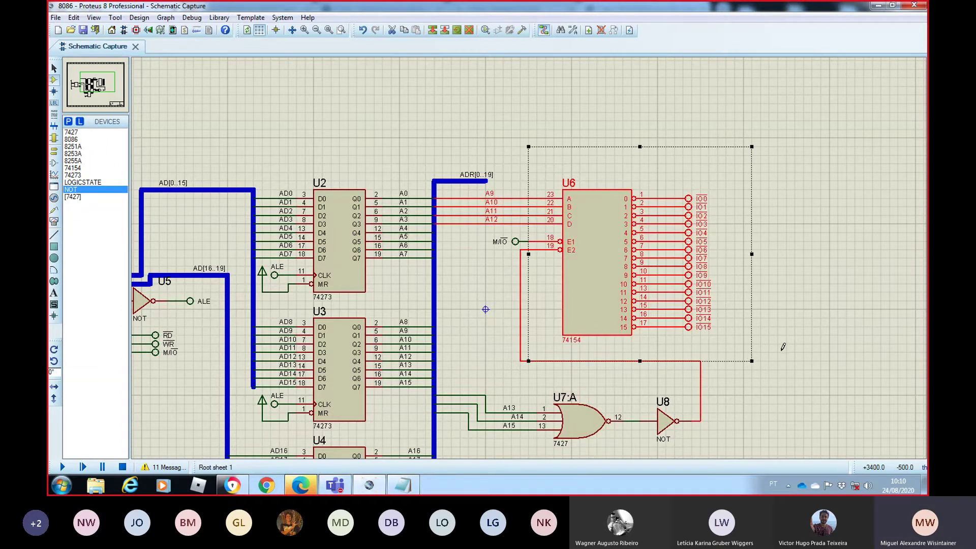
{"action": "scroll", "coordinate": [783, 347], "scroll_direction": "down", "scroll_amount": 2}
{"action": "left_click", "coordinate": [655, 268]}
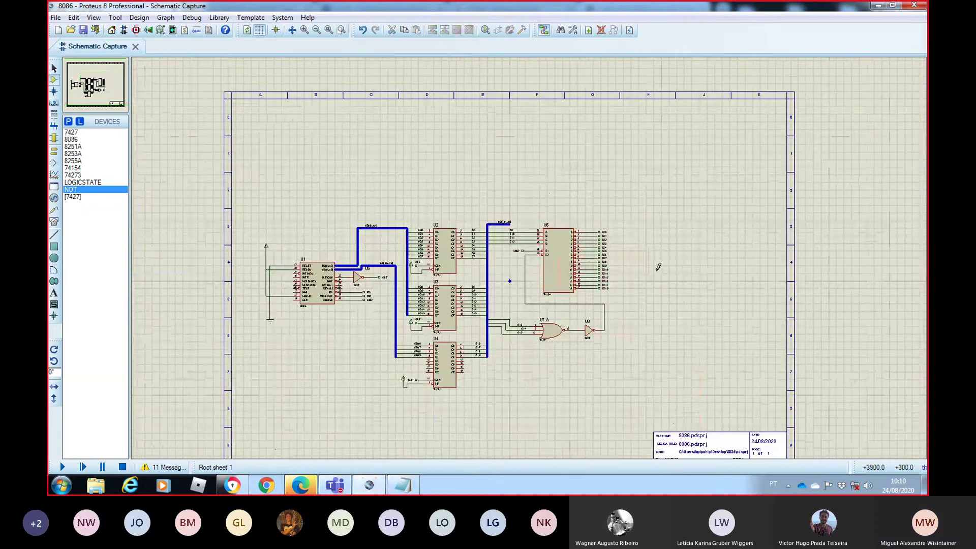
{"action": "right_click", "coordinate": [661, 264]}
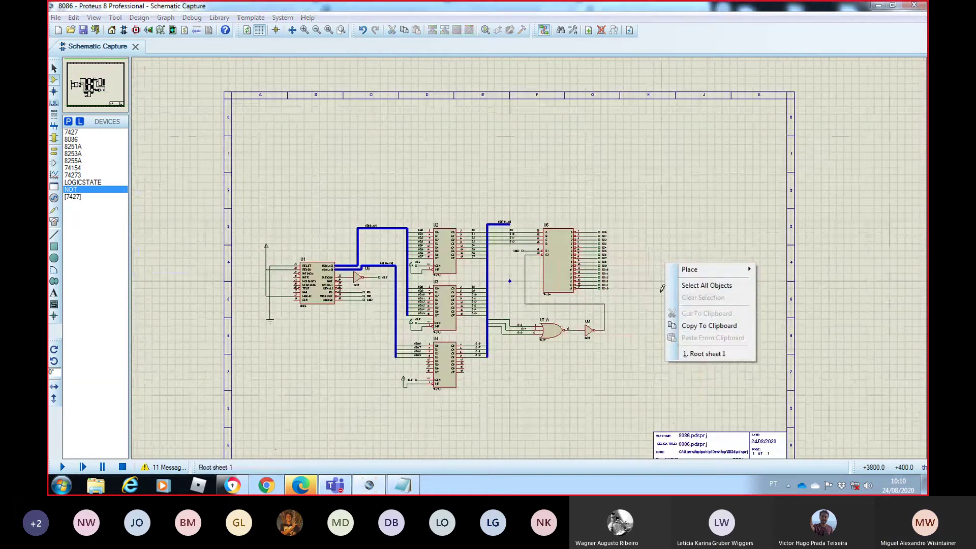
{"action": "key", "text": "Escape"}
- Copy the 74154 decoder U6 with its M/IO and IO0–IO15 terminals and paste the block in the free area to its right
{"action": "scroll", "coordinate": [380, 194], "scroll_direction": "up", "scroll_amount": 2}
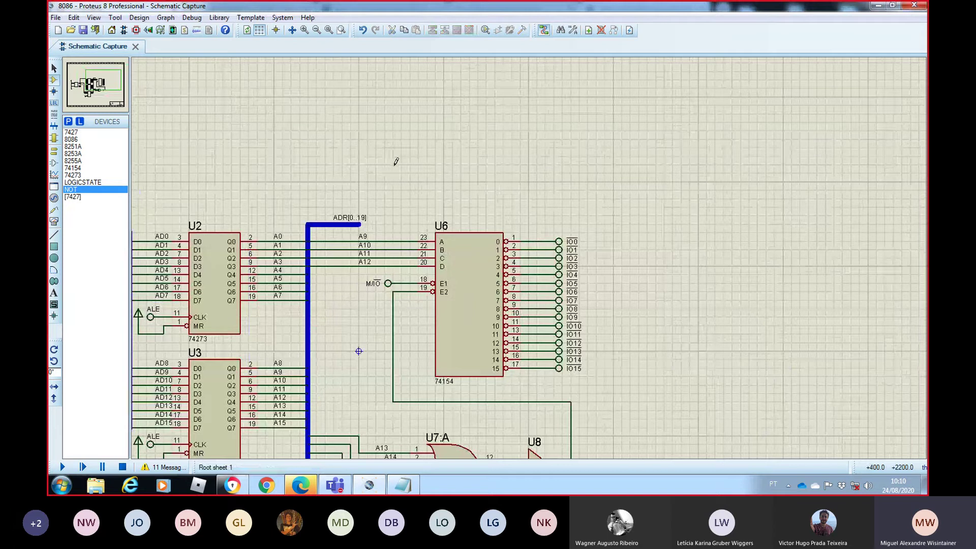
{"action": "left_click_drag", "start_coordinate": [384, 165], "coordinate": [630, 427]}
{"action": "right_click", "coordinate": [495, 294]}
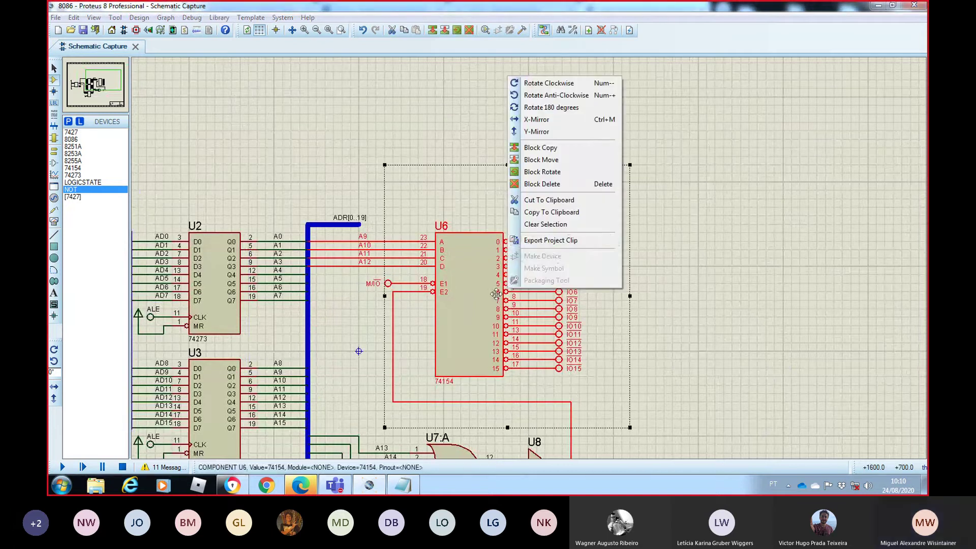
{"action": "left_click", "coordinate": [555, 213]}
{"action": "left_click", "coordinate": [669, 205]}
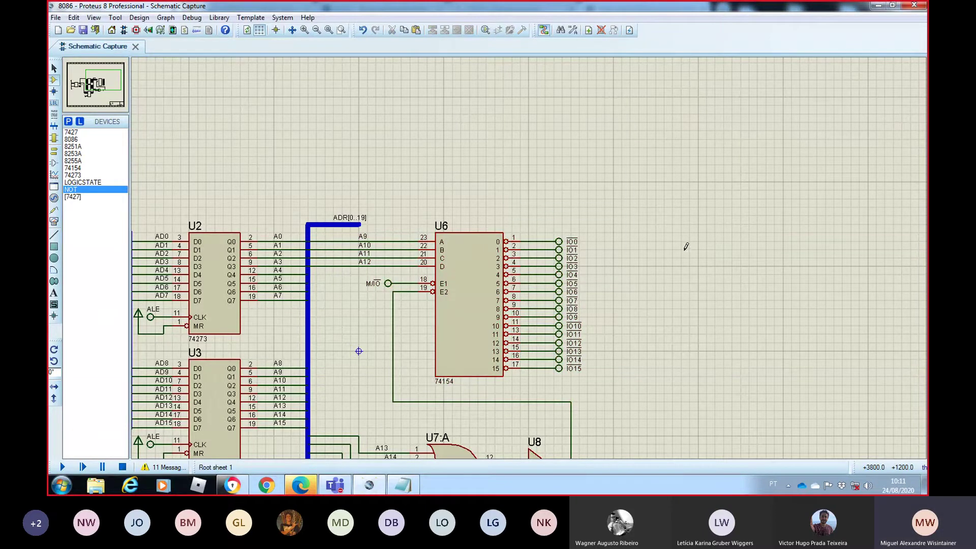
{"action": "right_click", "coordinate": [707, 245]}
{"action": "left_click", "coordinate": [741, 318]}
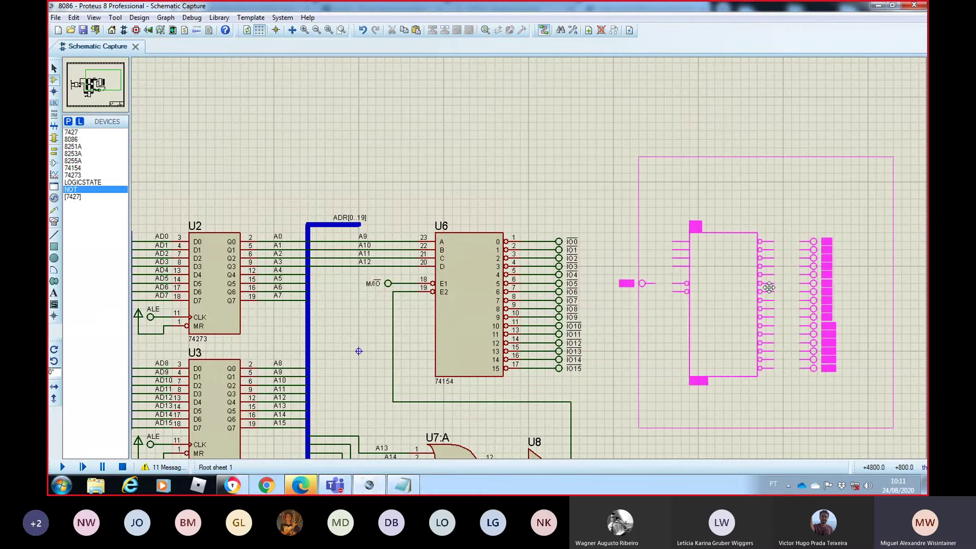
{"action": "left_click", "coordinate": [777, 279]}
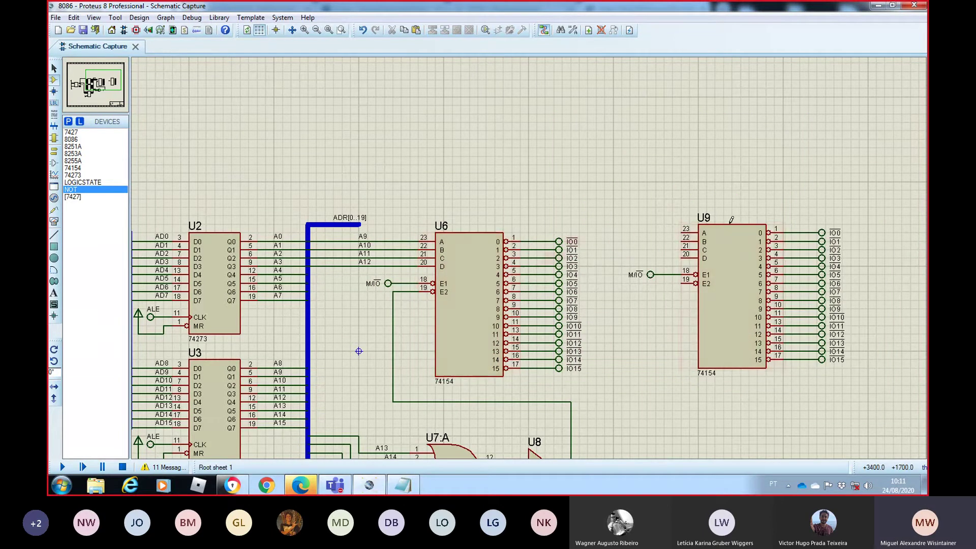
- Try routing a wire from the copied 74154's E2 pin down past the NOT gate, and cancel it
{"action": "left_click", "coordinate": [114, 93]}
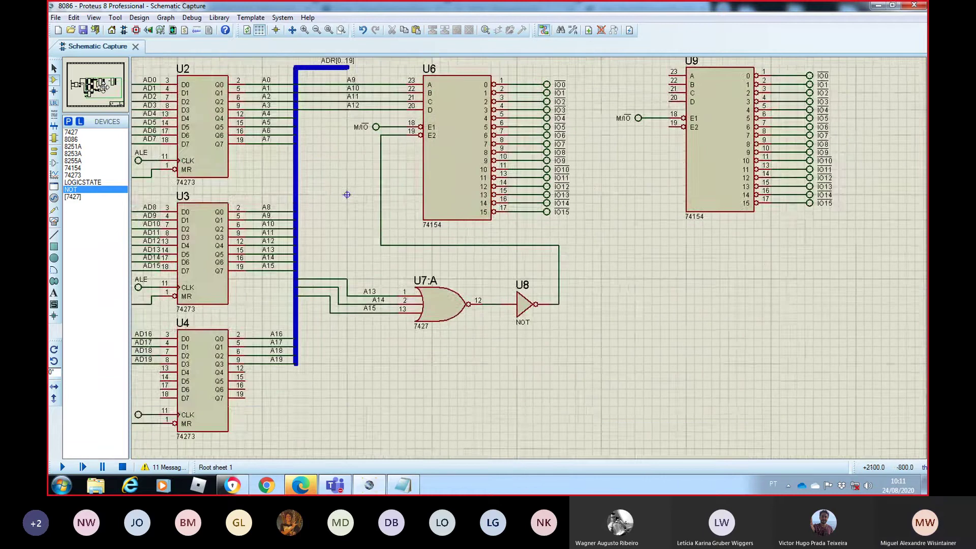
{"action": "left_click", "coordinate": [103, 87]}
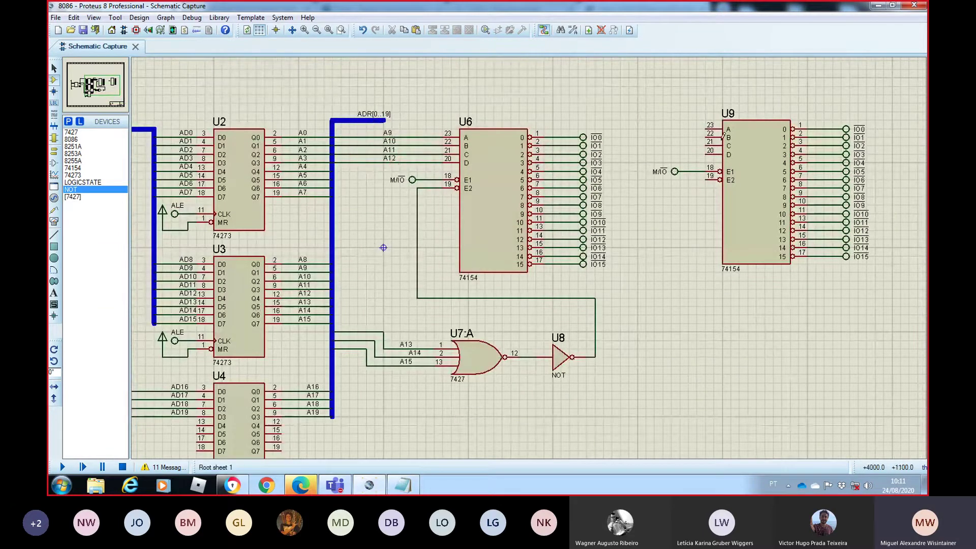
{"action": "left_click", "coordinate": [712, 179]}
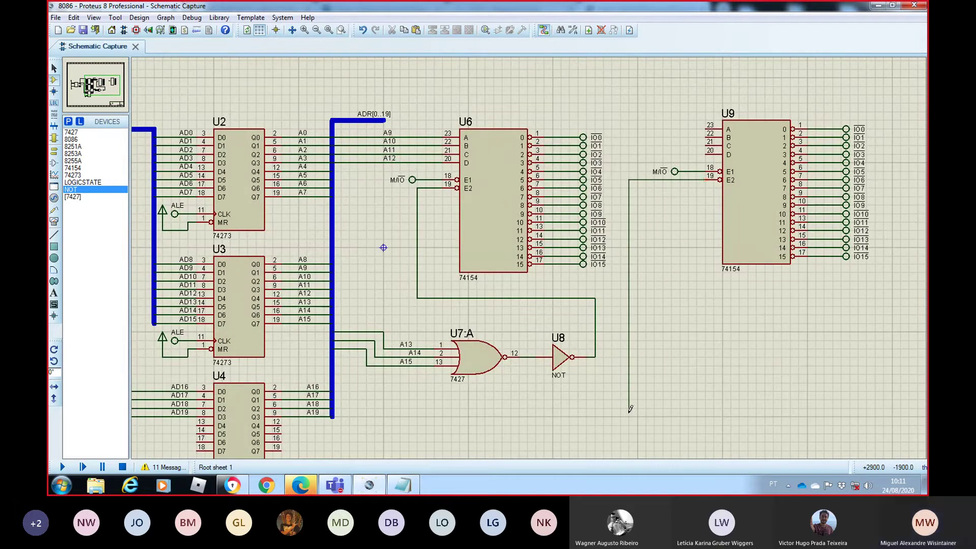
{"action": "key", "text": "Escape"}
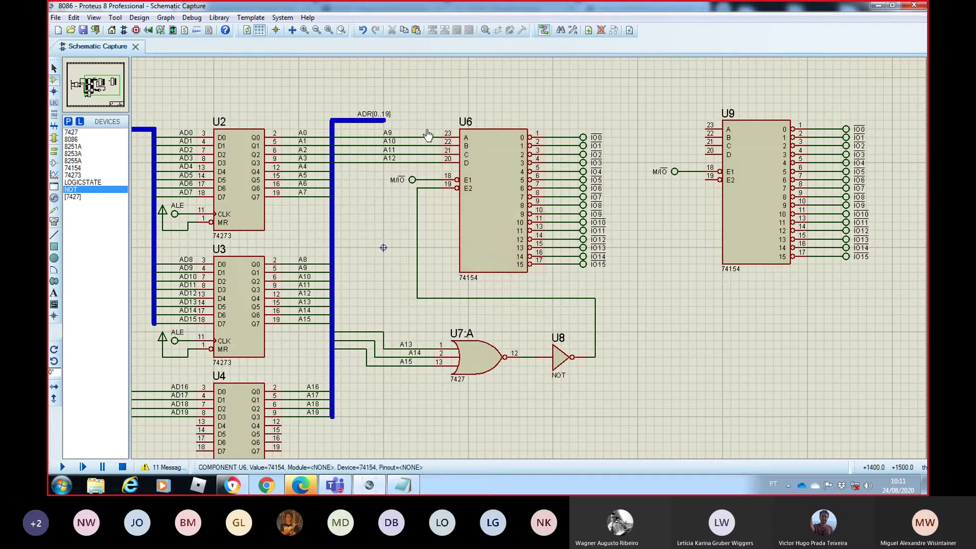
- Undo the paste of the second 74154 block and bring the whole schematic sheet into view
{"action": "left_click", "coordinate": [316, 29]}
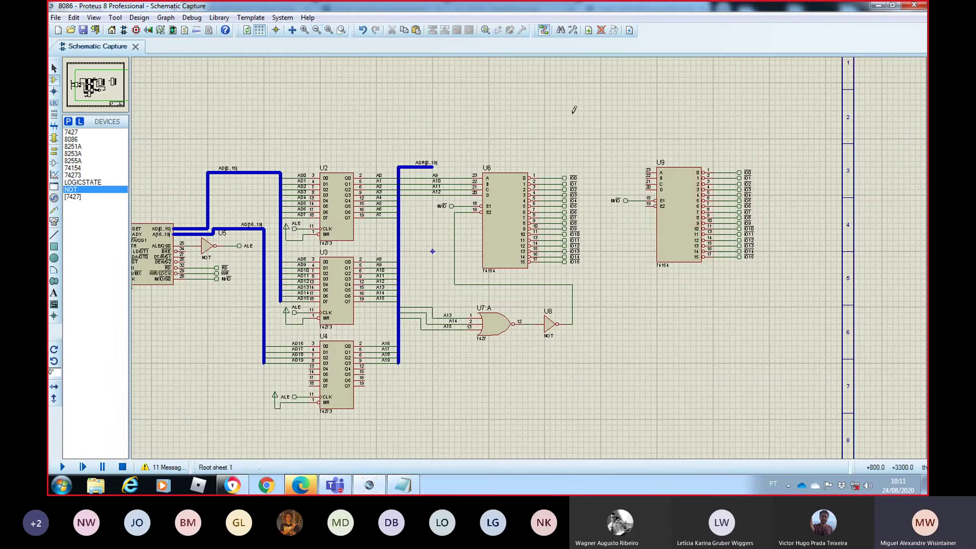
{"action": "key", "text": "ctrl+z"}
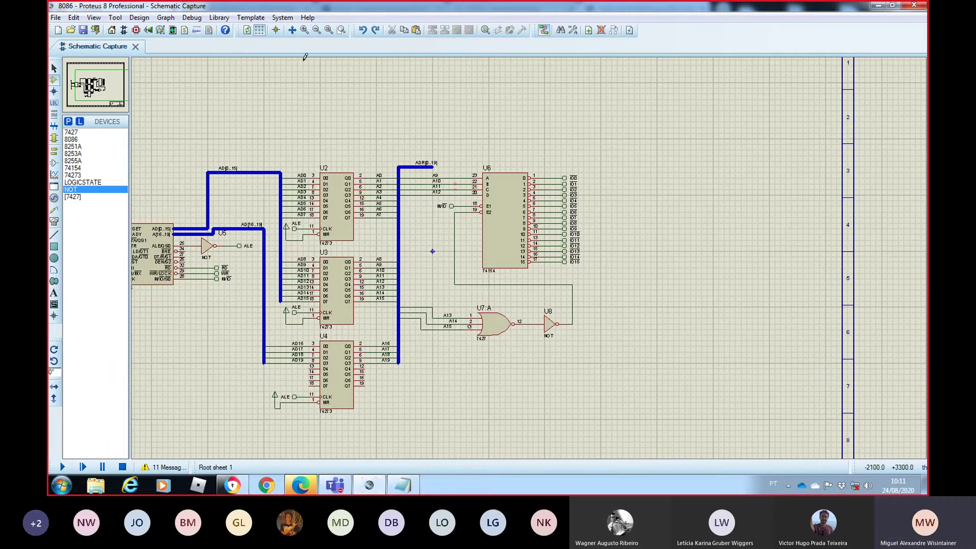
{"action": "left_click", "coordinate": [316, 31]}
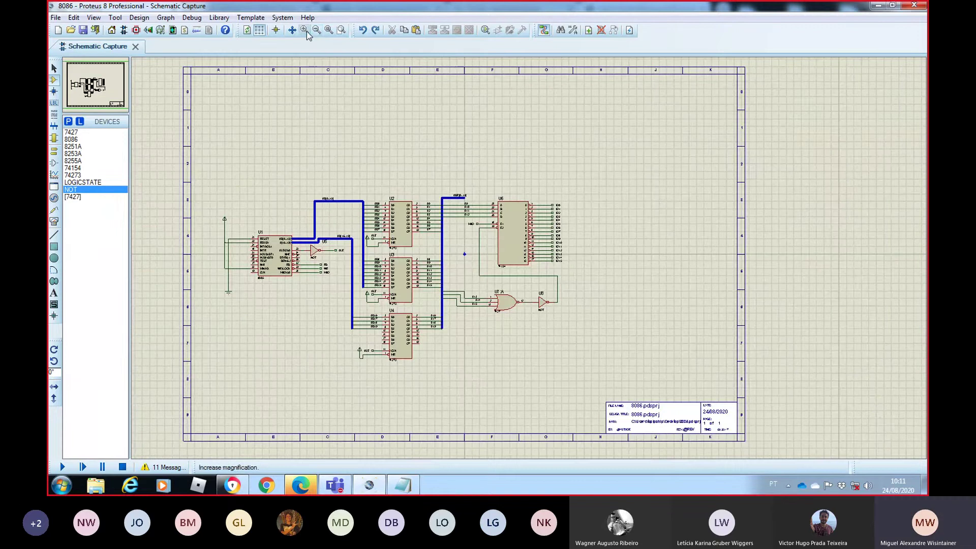
- Examine the 8086 schematic at close range, from the processor and 74273 latches to the 74154 decoder and 7427 gate
{"action": "left_click", "coordinate": [305, 31]}
{"action": "left_click", "coordinate": [111, 83]}
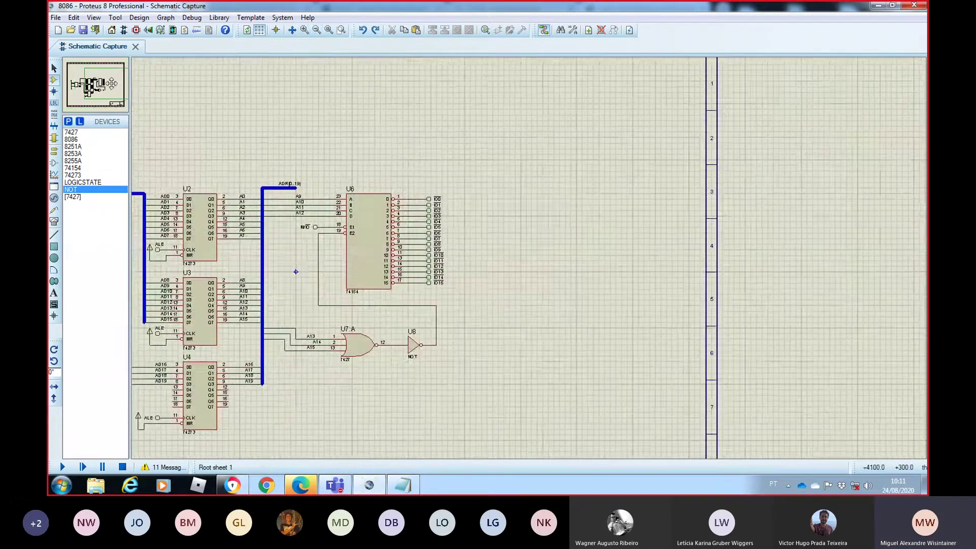
{"action": "left_click", "coordinate": [101, 86]}
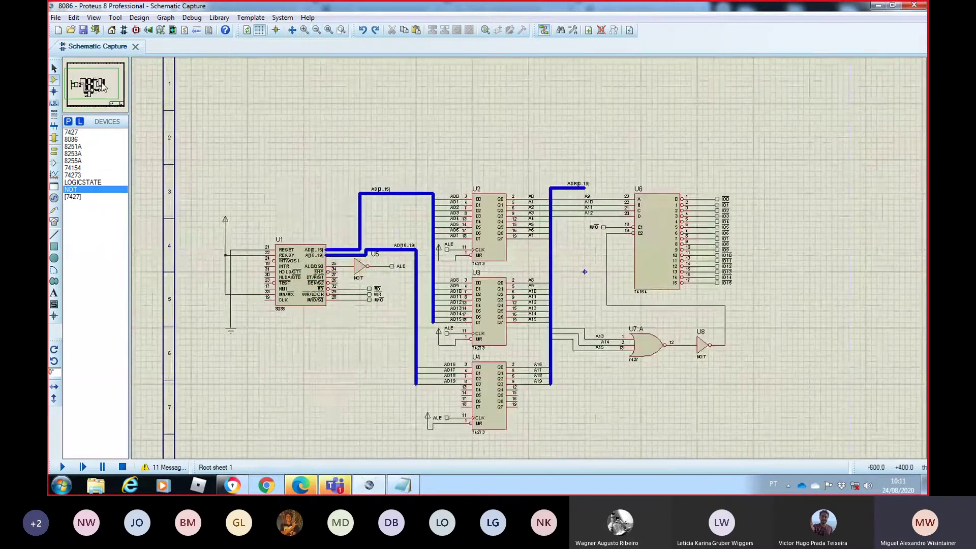
{"action": "left_click", "coordinate": [300, 32]}
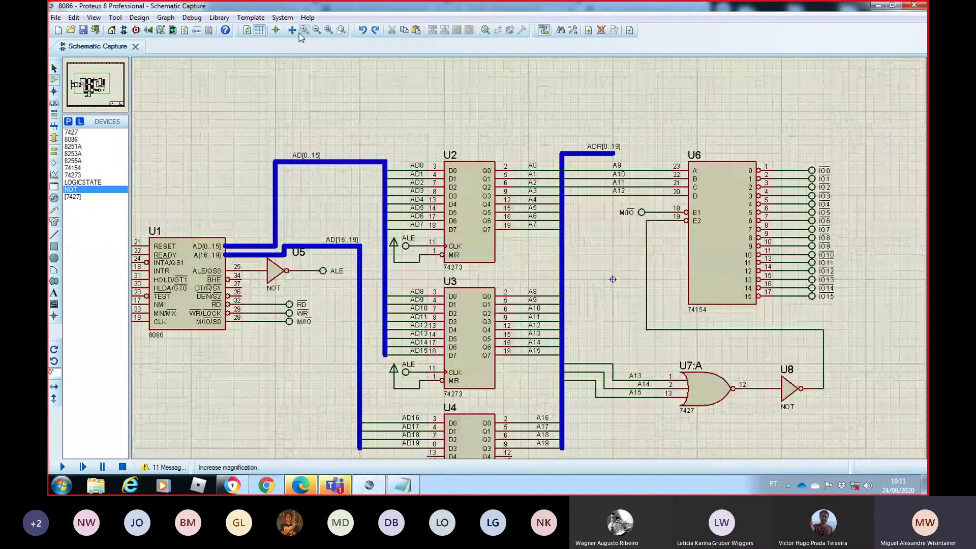
{"action": "left_click", "coordinate": [104, 86]}
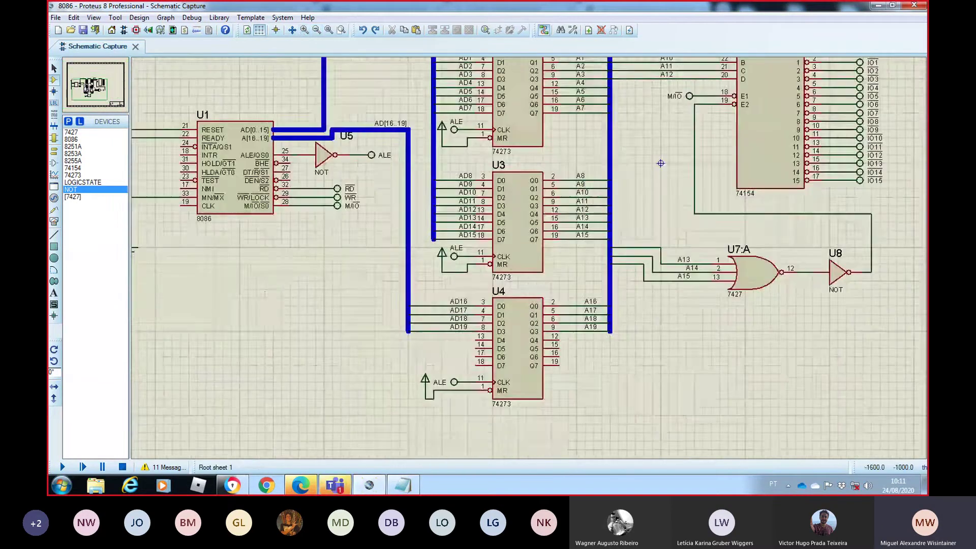
{"action": "left_click", "coordinate": [89, 87]}
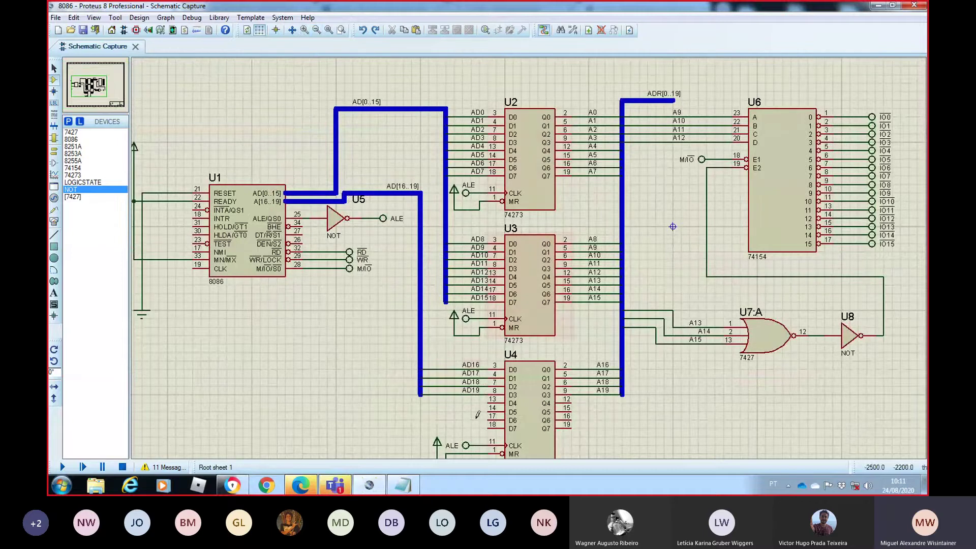
{"action": "left_click", "coordinate": [335, 485]}
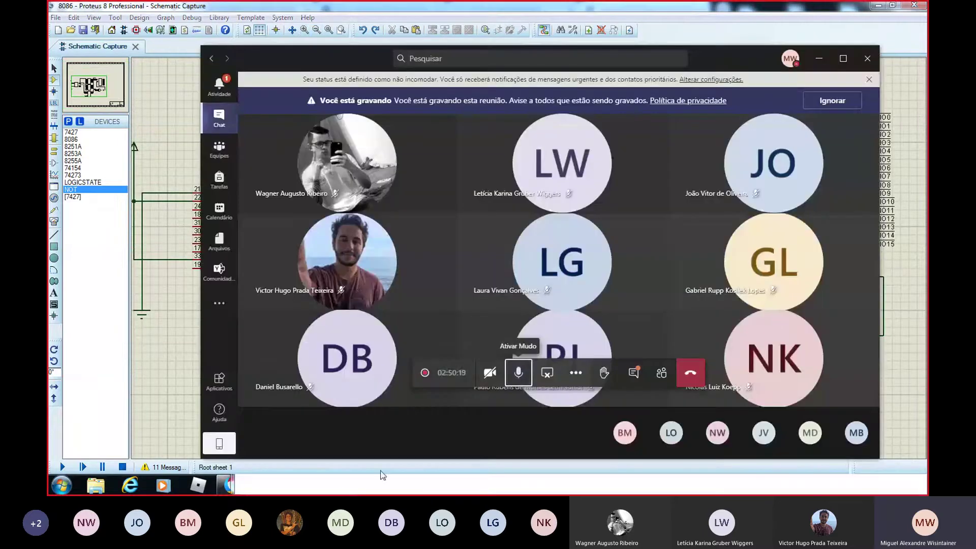
{"action": "left_click", "coordinate": [227, 92]}
{"action": "left_click", "coordinate": [254, 125]}
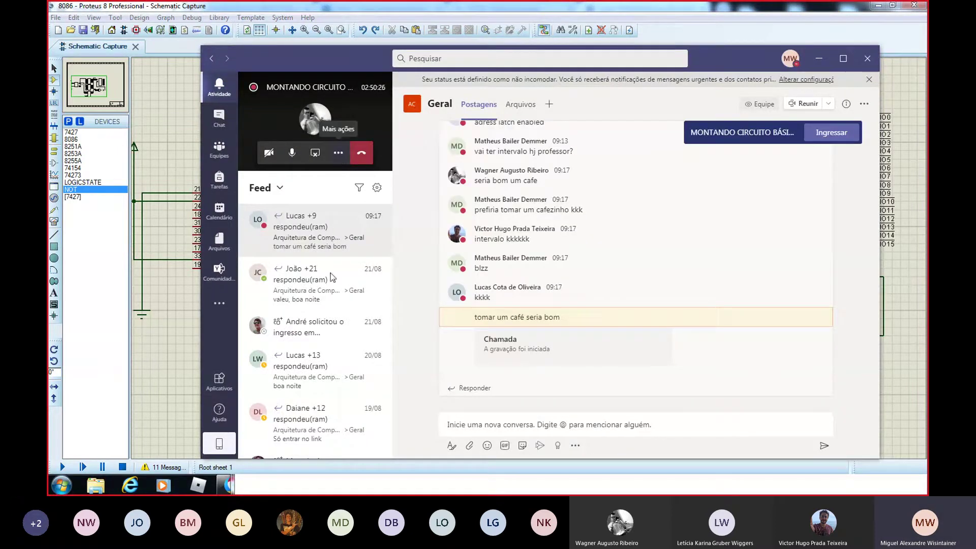
{"action": "left_click", "coordinate": [226, 486]}
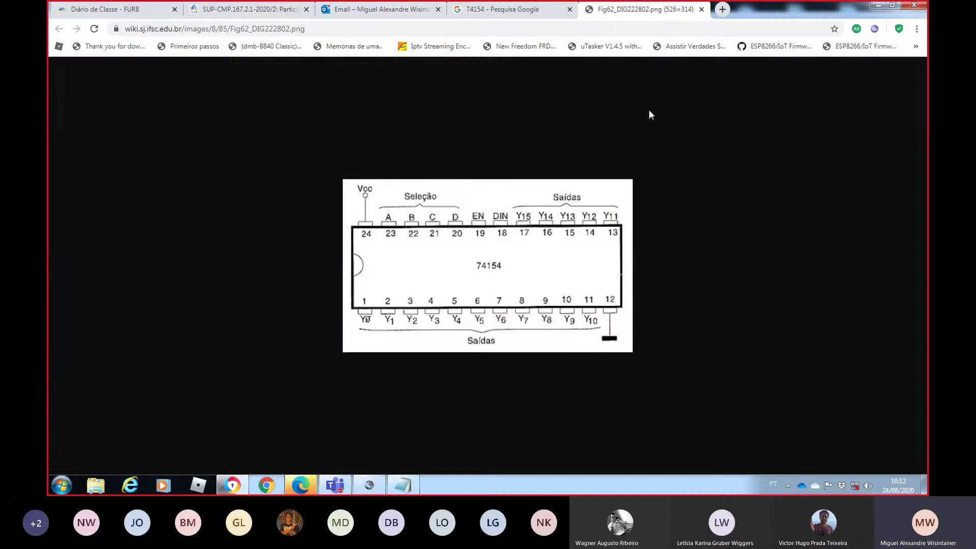
{"action": "left_click", "coordinate": [365, 488]}
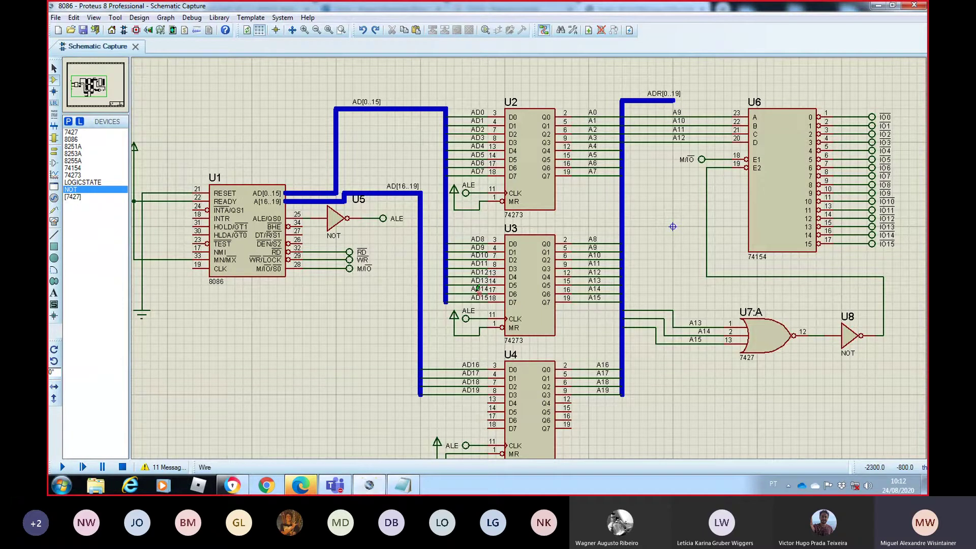
- Switch to the ongoing Teams meeting and open its meeting chat
{"action": "left_click", "coordinate": [789, 485]}
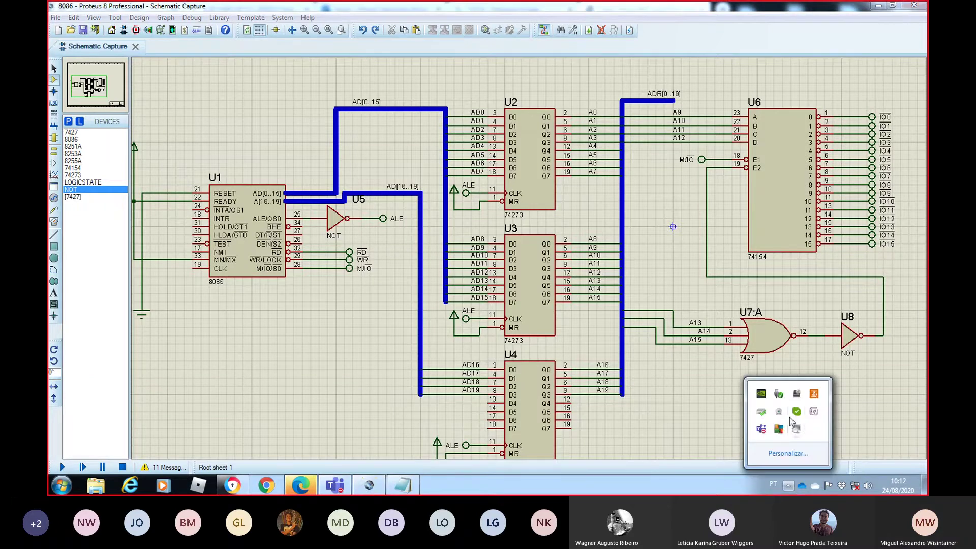
{"action": "left_click", "coordinate": [761, 429]}
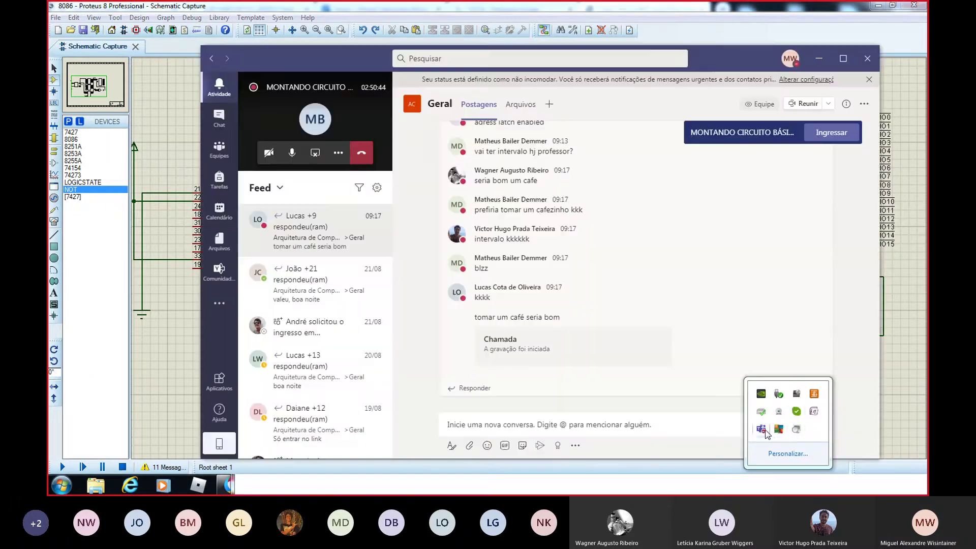
{"action": "left_click", "coordinate": [278, 125]}
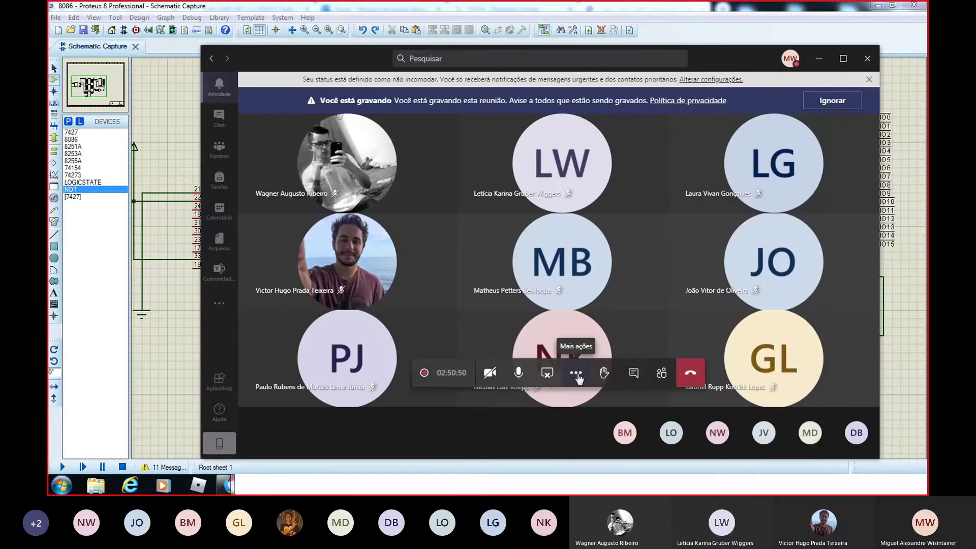
{"action": "left_click", "coordinate": [577, 375]}
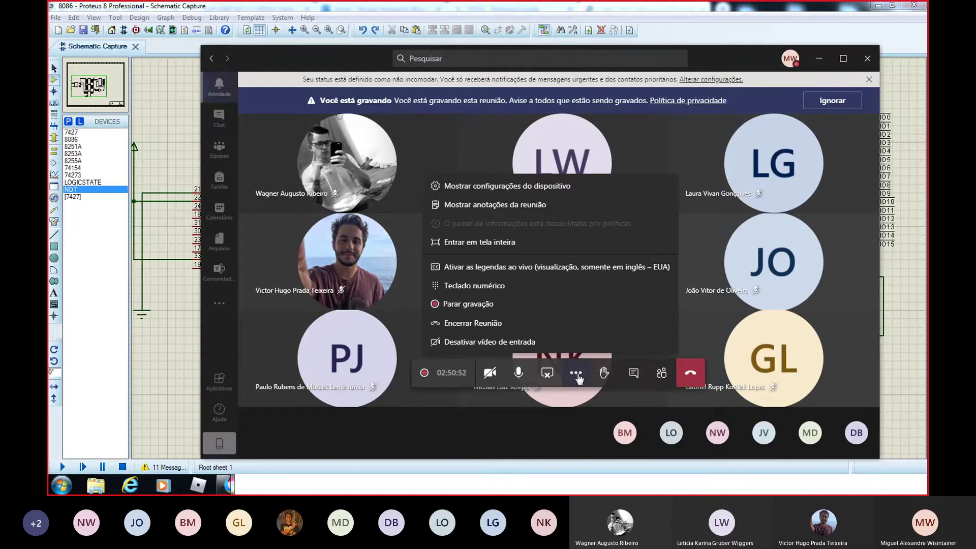
{"action": "left_click", "coordinate": [633, 372]}
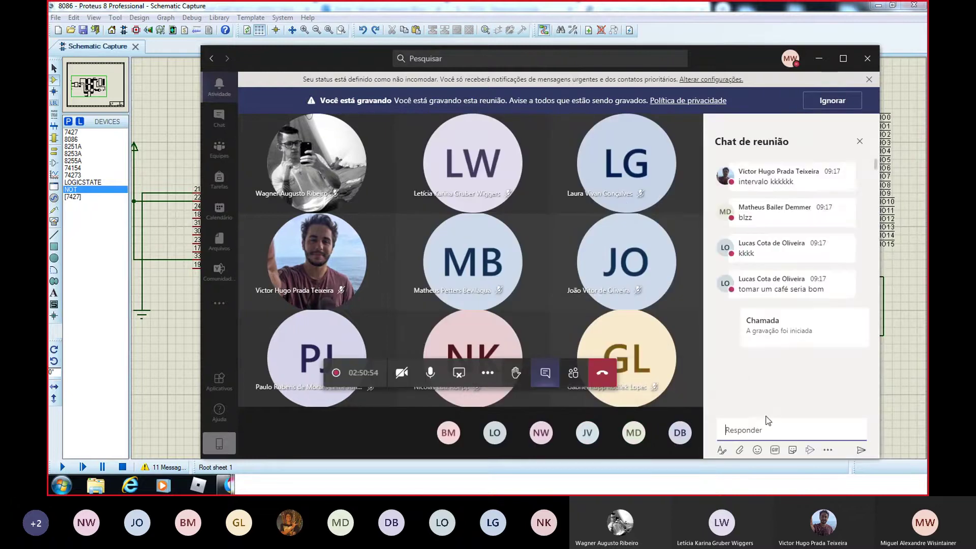
- Start attaching a file from the computer to the chat message and open the es_basico folder on the desktop
{"action": "left_click", "coordinate": [739, 451]}
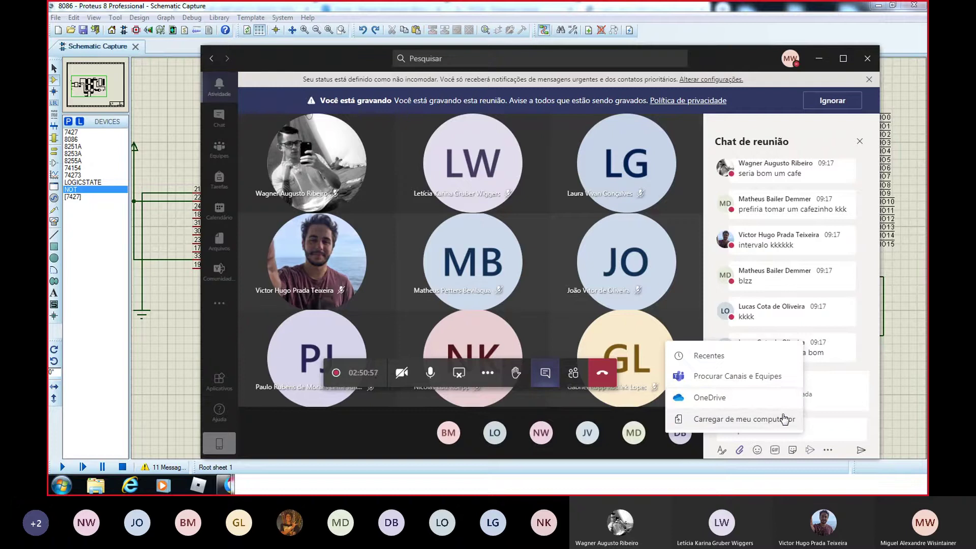
{"action": "left_click", "coordinate": [740, 420]}
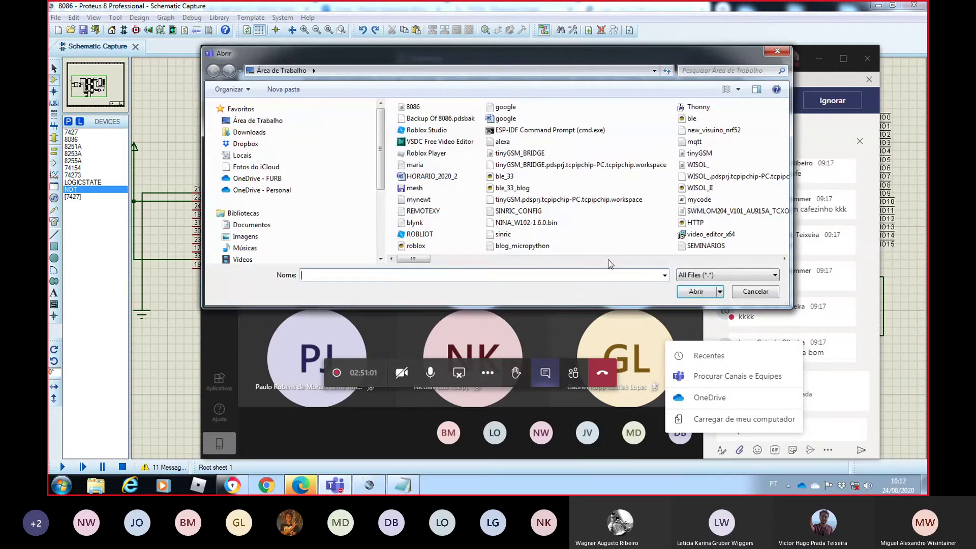
{"action": "left_click", "coordinate": [258, 120]}
{"action": "left_click", "coordinate": [426, 142]}
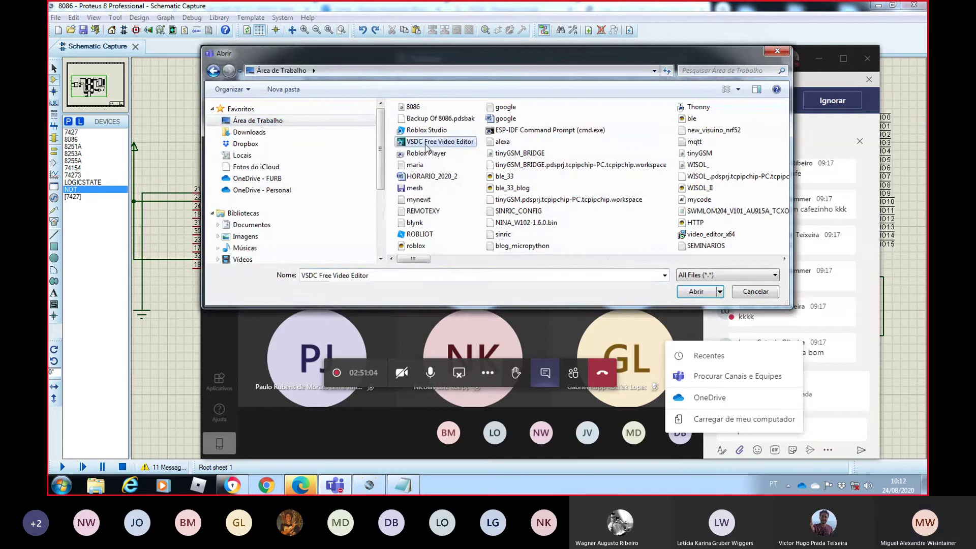
{"action": "key", "text": "e"}
{"action": "key", "text": "e"}
{"action": "key", "text": "e"}
{"action": "key", "text": "e"}
{"action": "key", "text": "e"}
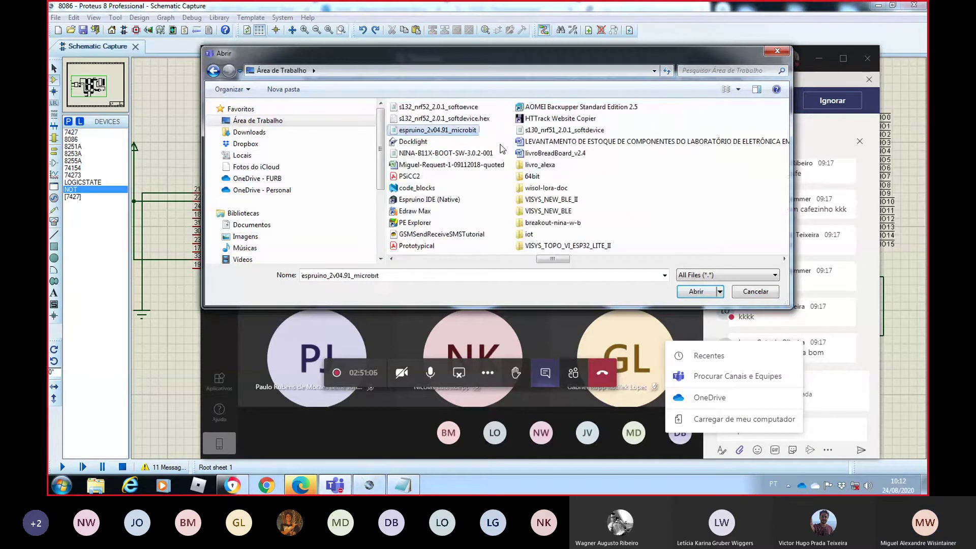
{"action": "key", "text": "e"}
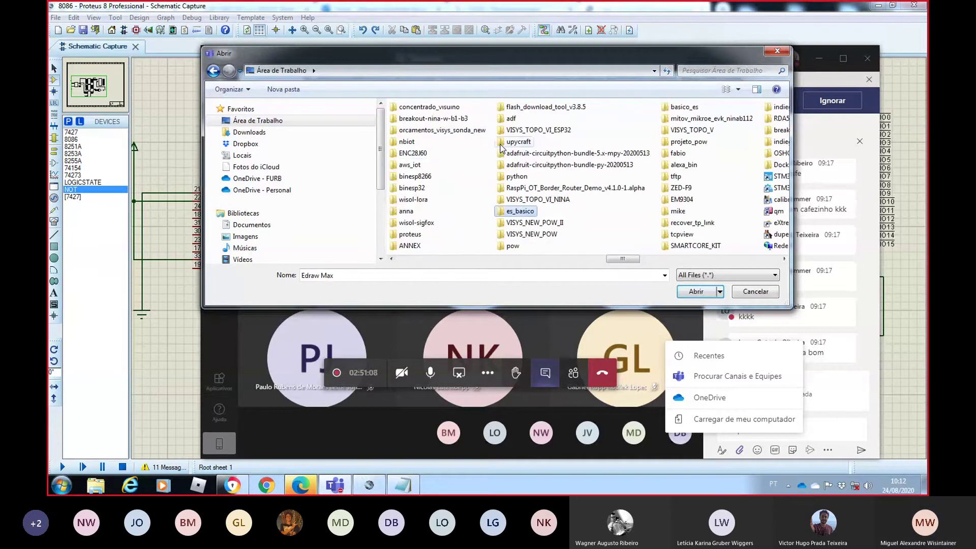
{"action": "double_click", "coordinate": [509, 213]}
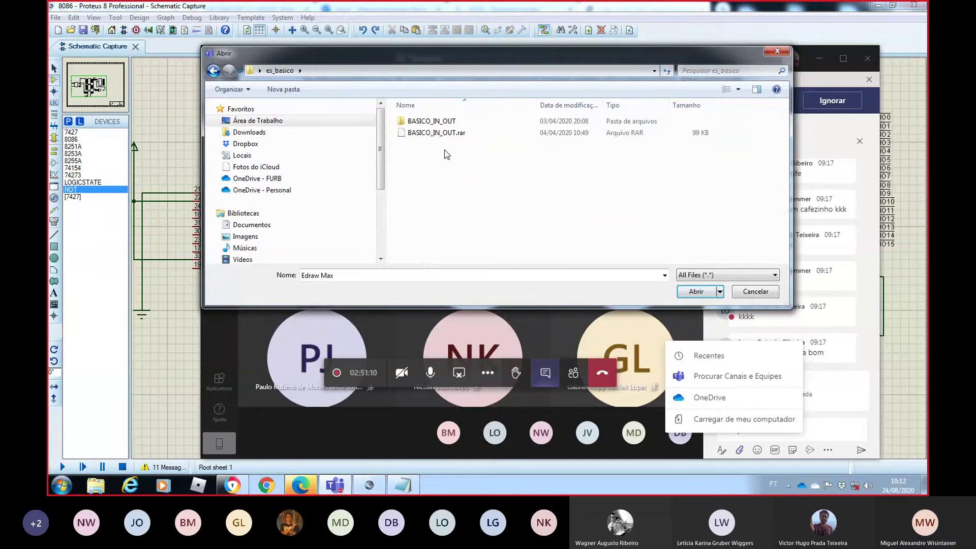
- Attach BASICO_IN_OUT.rar, send it to the meeting chat and minimize the Teams window
{"action": "double_click", "coordinate": [443, 133]}
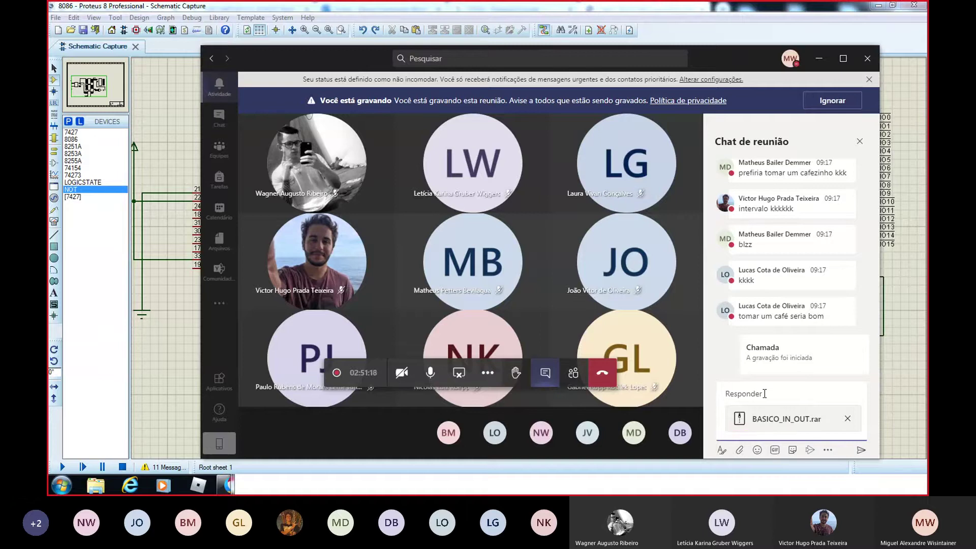
{"action": "key", "text": "Return"}
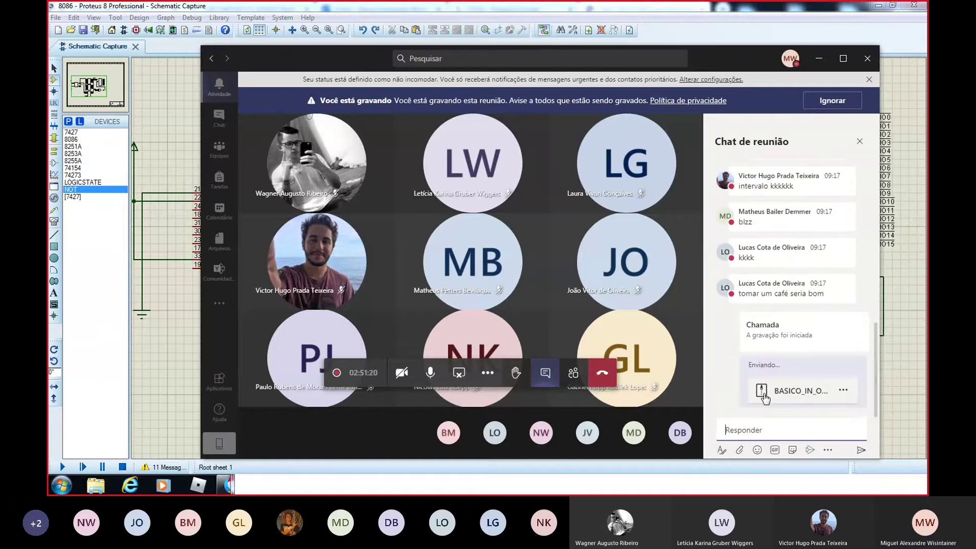
{"action": "left_click", "coordinate": [819, 59]}
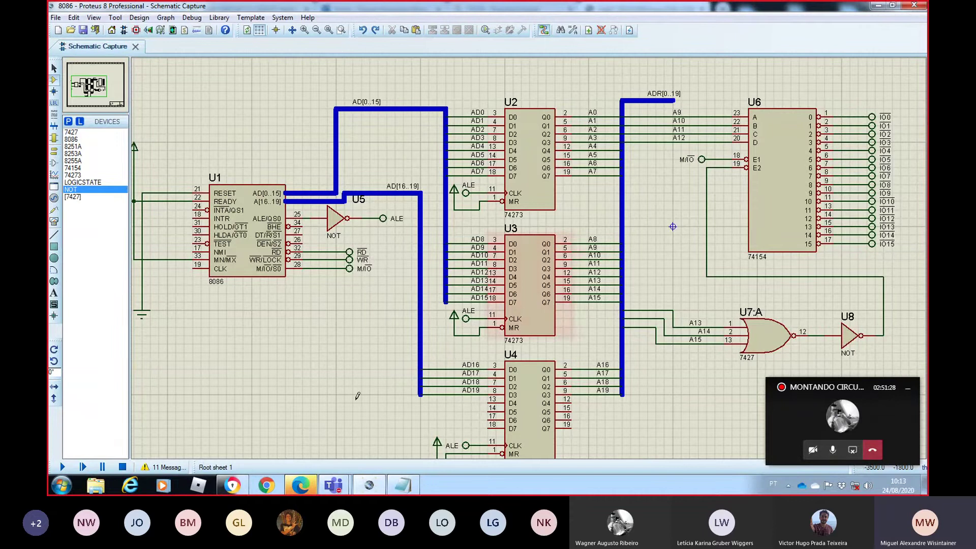
- Close the empty Edge browser window and minimize the floating meeting window
{"action": "left_click", "coordinate": [301, 486]}
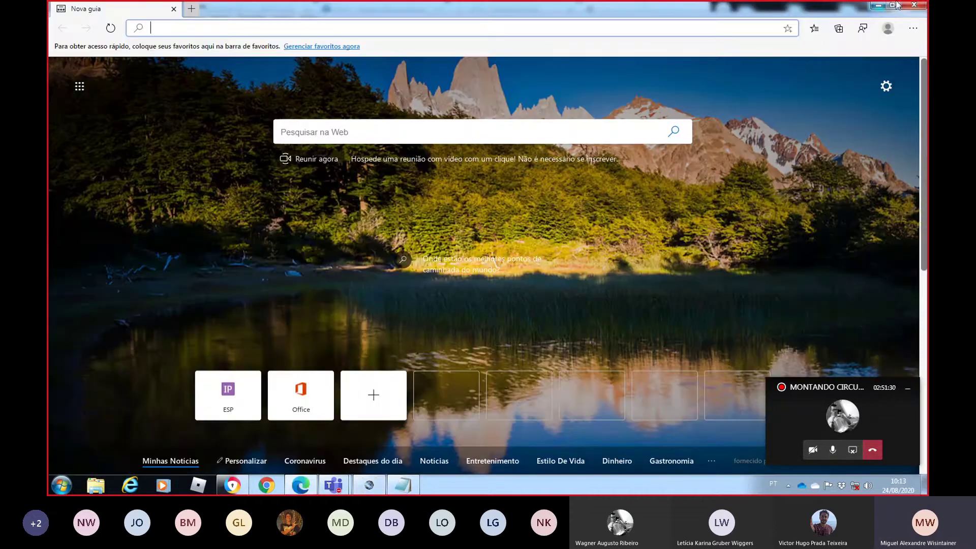
{"action": "left_click", "coordinate": [915, 6]}
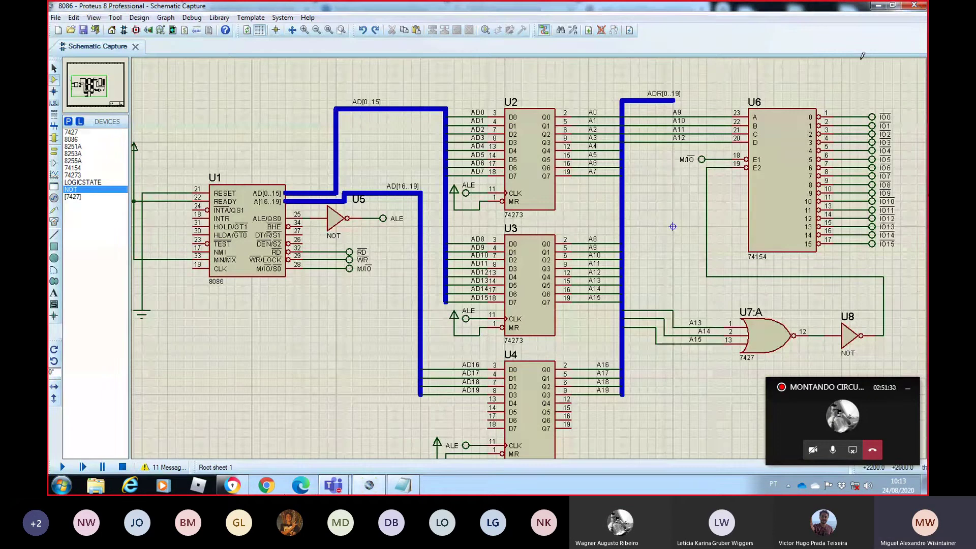
{"action": "left_click", "coordinate": [908, 387]}
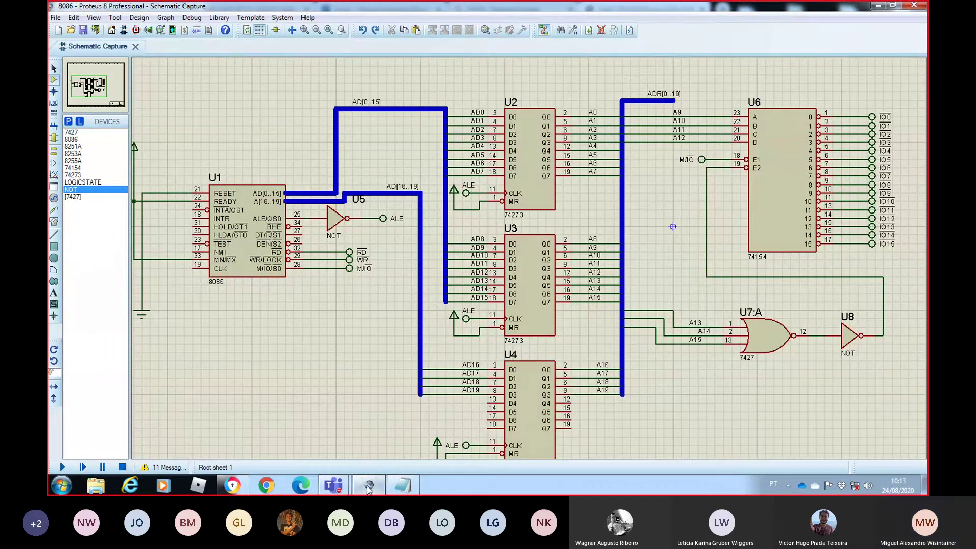
- Close the 8086 project in Proteus without saving the changes
{"action": "mouse_move", "coordinate": [383, 488]}
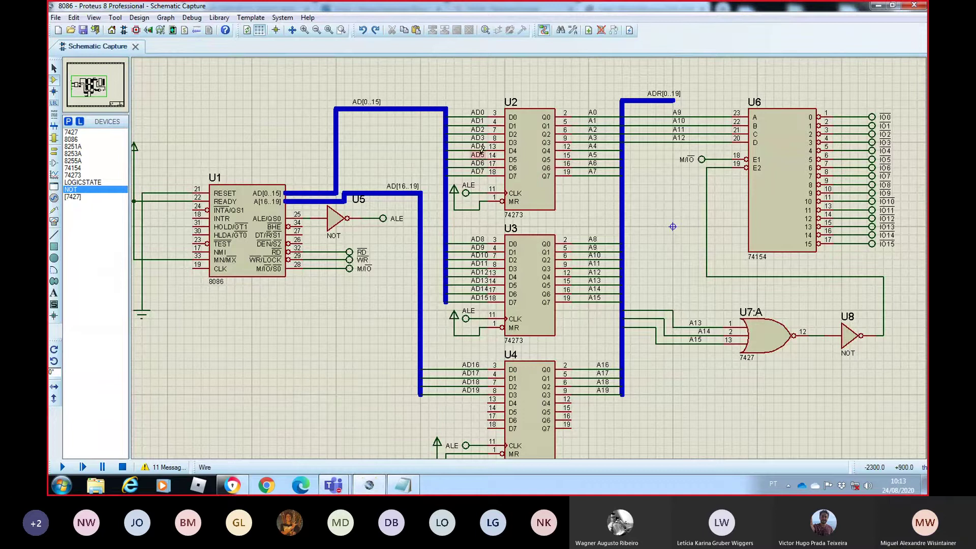
{"action": "left_click", "coordinate": [913, 5]}
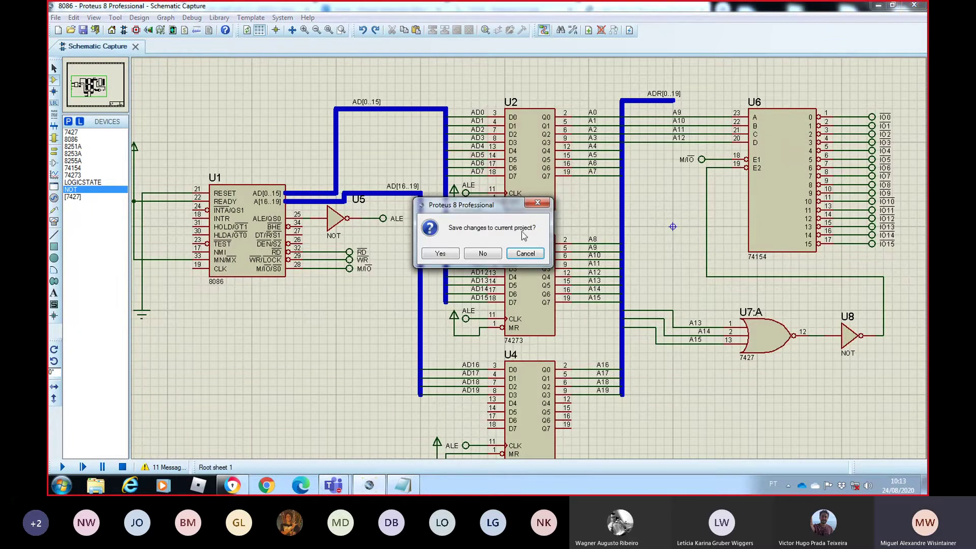
{"action": "left_click", "coordinate": [482, 253]}
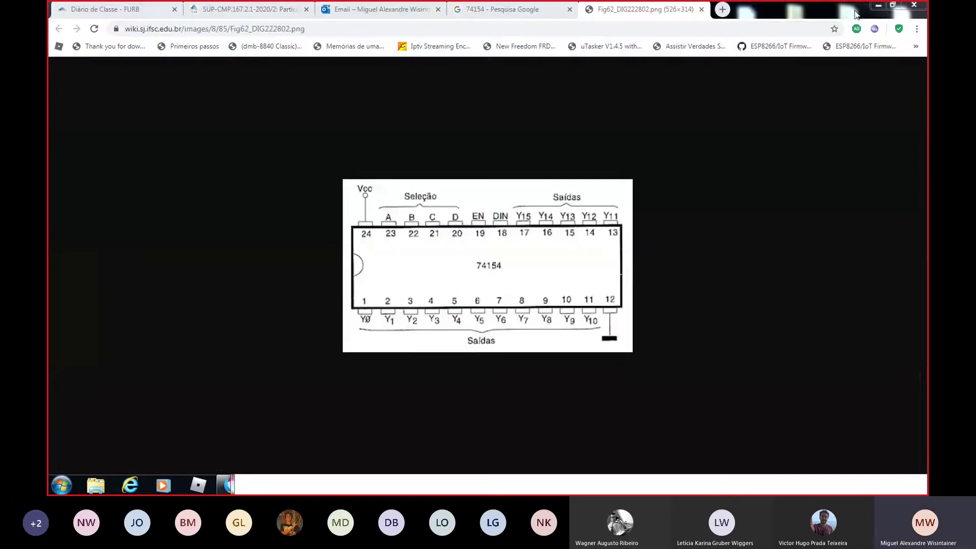
- Minimize the browser showing the 74154 pinout and close the untitled Notepad notes without saving them
{"action": "left_click", "coordinate": [878, 5]}
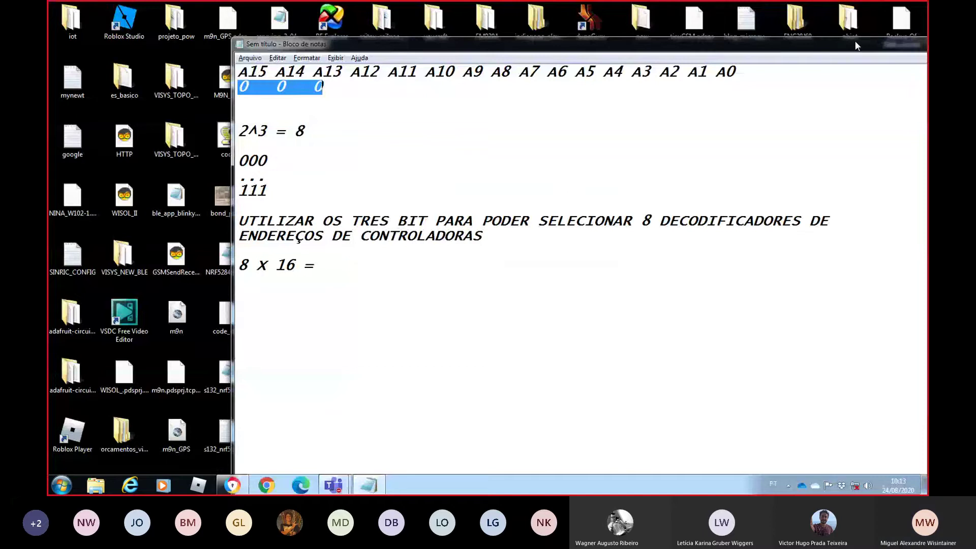
{"action": "left_click_drag", "start_coordinate": [870, 49], "coordinate": [656, 70]}
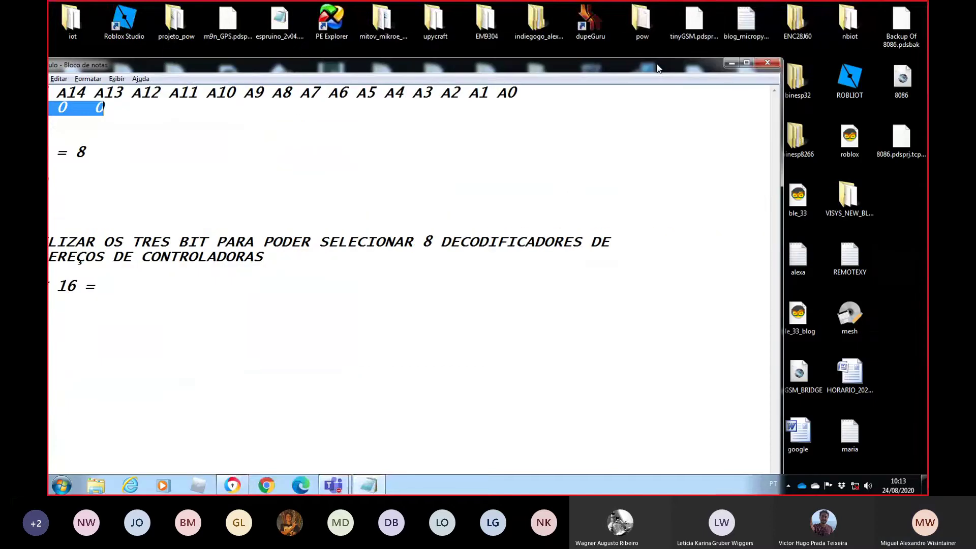
{"action": "left_click", "coordinate": [768, 64]}
{"action": "left_click", "coordinate": [501, 243]}
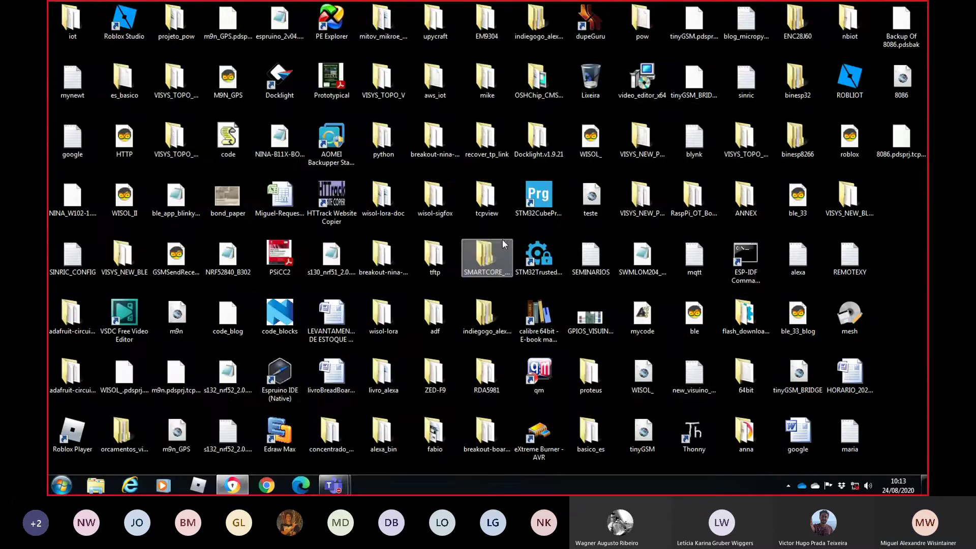
- Locate the es_basico folder on the desktop and open it
{"action": "left_click", "coordinate": [384, 96]}
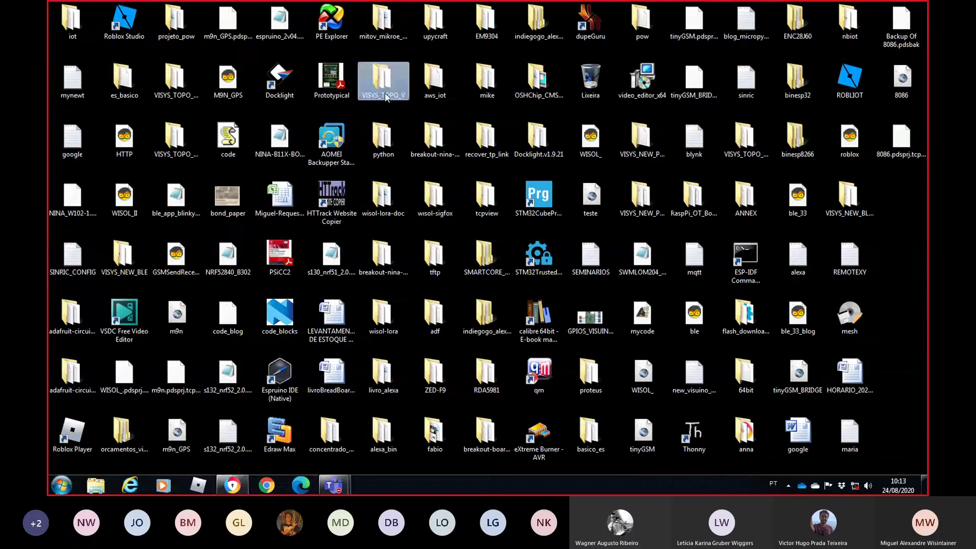
{"action": "key", "text": "e"}
{"action": "key", "text": "e"}
{"action": "key", "text": "e"}
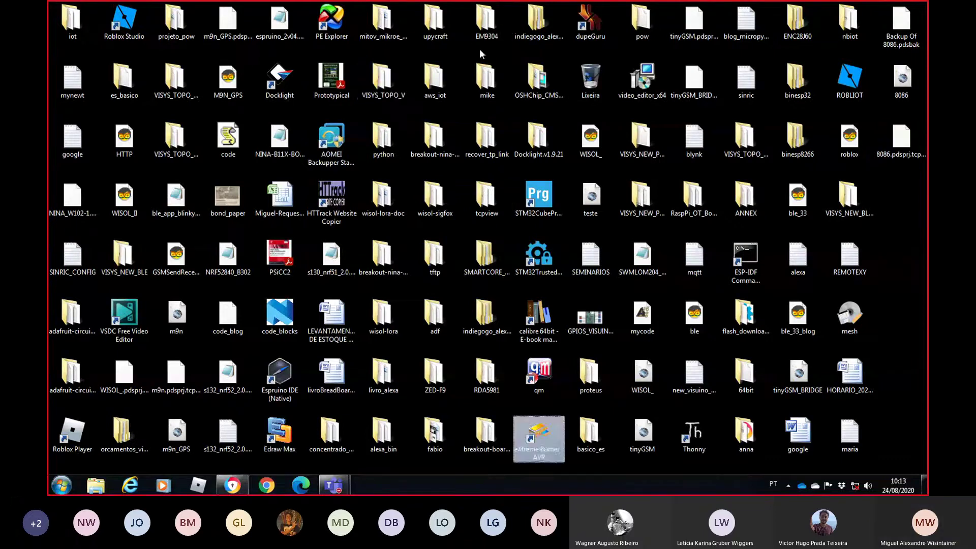
{"action": "key", "text": "e"}
{"action": "key", "text": "e"}
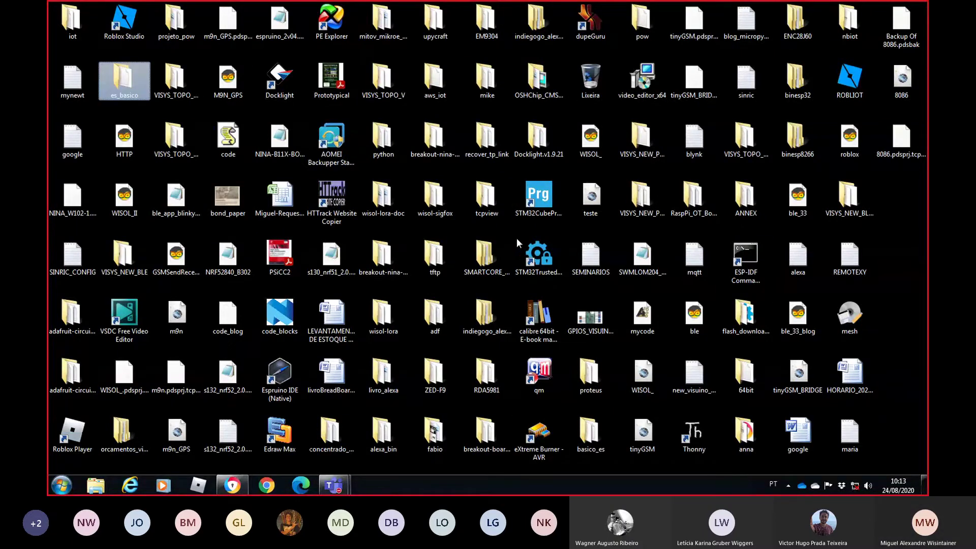
{"action": "key", "text": "Return"}
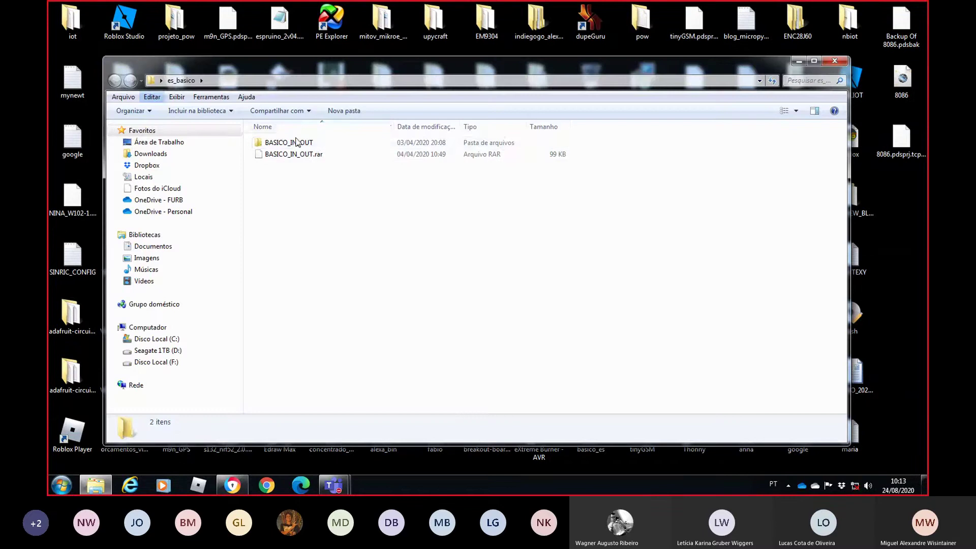
- Extract BASICO_IN_OUT.rar in place and open the basico Proteus project from the BASICO_IN_OUT folder
{"action": "left_click", "coordinate": [295, 159]}
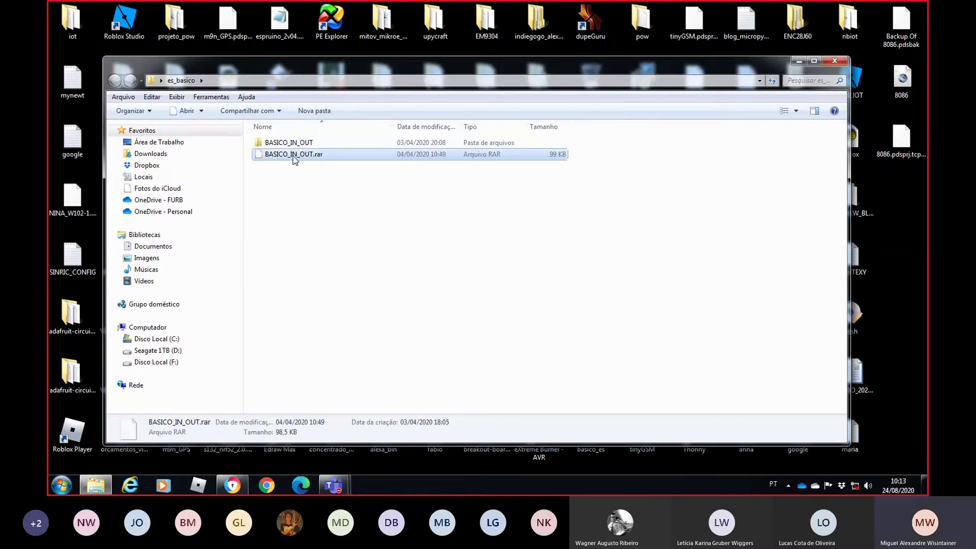
{"action": "right_click", "coordinate": [295, 159]}
{"action": "left_click", "coordinate": [358, 305]}
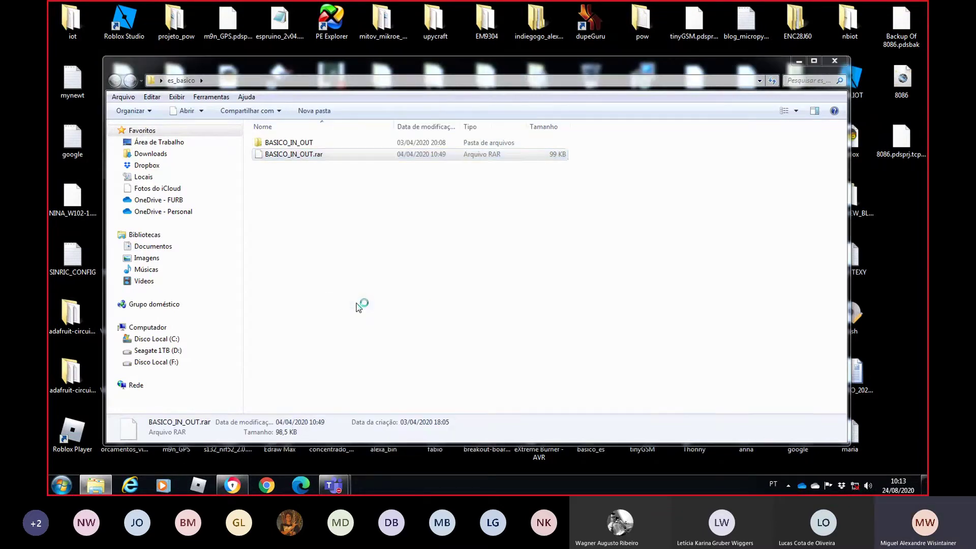
{"action": "left_click", "coordinate": [465, 299]}
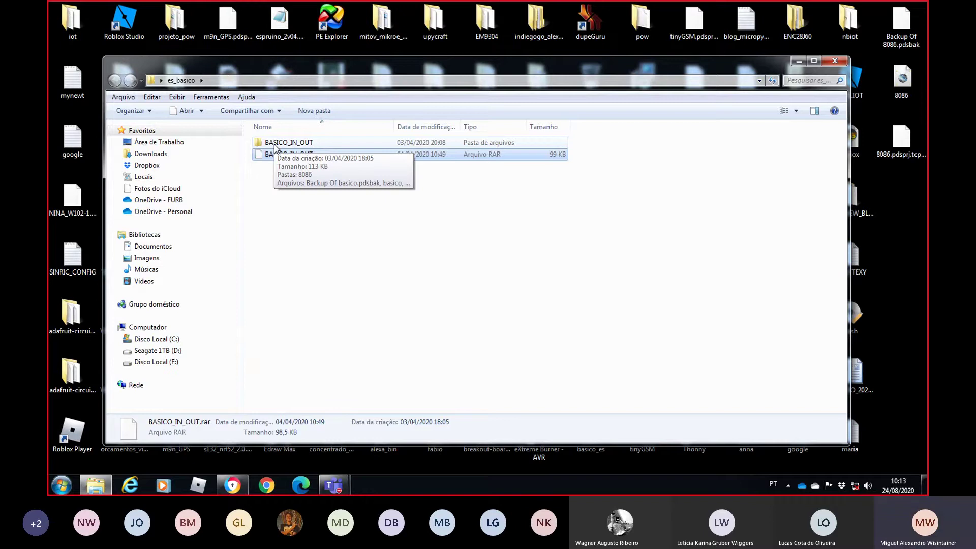
{"action": "double_click", "coordinate": [306, 144]}
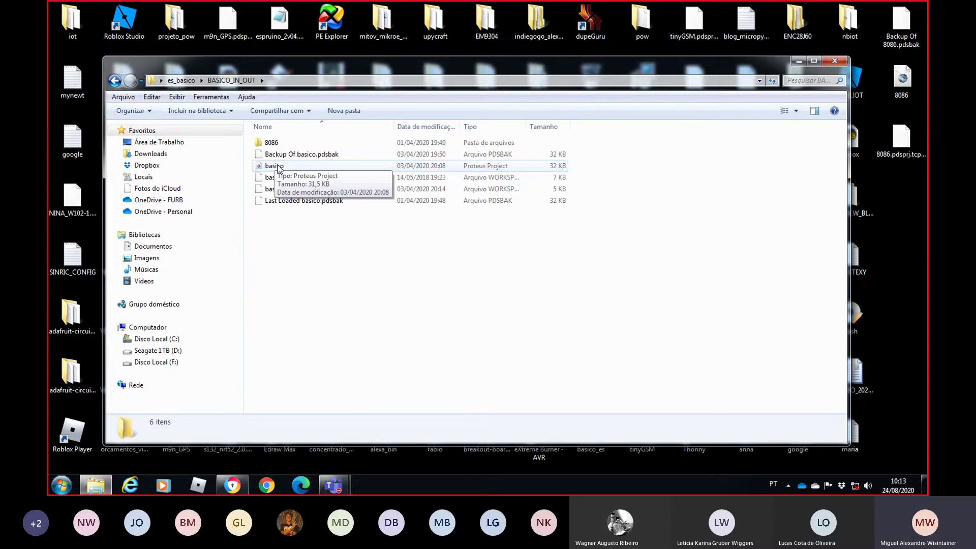
{"action": "double_click", "coordinate": [278, 166]}
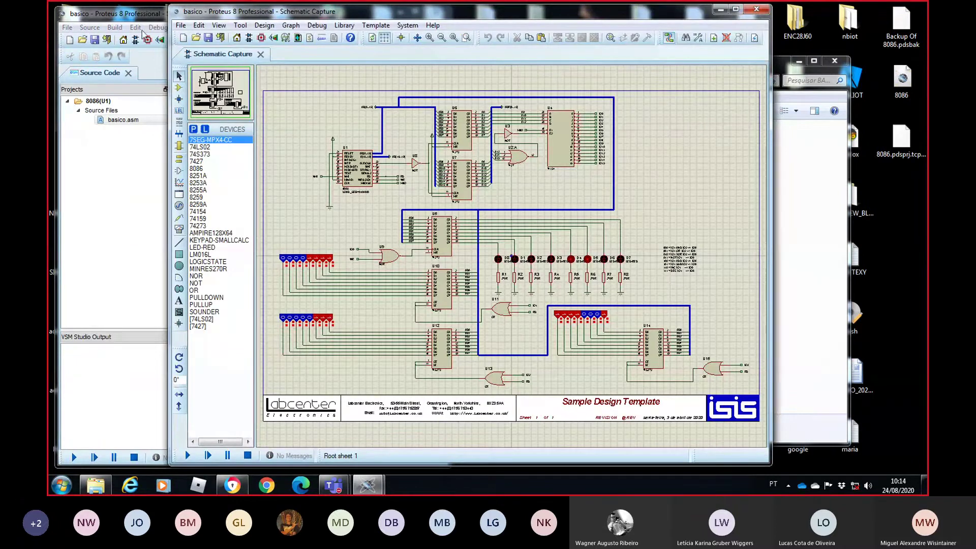
- Reposition the separate Source Code and Schematic Capture windows of the basico project and bring the source code to the front
{"action": "mouse_move", "coordinate": [128, 19]}
{"action": "left_mouse_down"}
{"action": "mouse_move", "coordinate": [258, 33]}
{"action": "mouse_move", "coordinate": [250, 56]}
{"action": "mouse_move", "coordinate": [146, 53]}
{"action": "mouse_move", "coordinate": [382, 28]}
{"action": "mouse_move", "coordinate": [208, 41]}
{"action": "mouse_move", "coordinate": [136, 31]}
{"action": "left_mouse_up"}
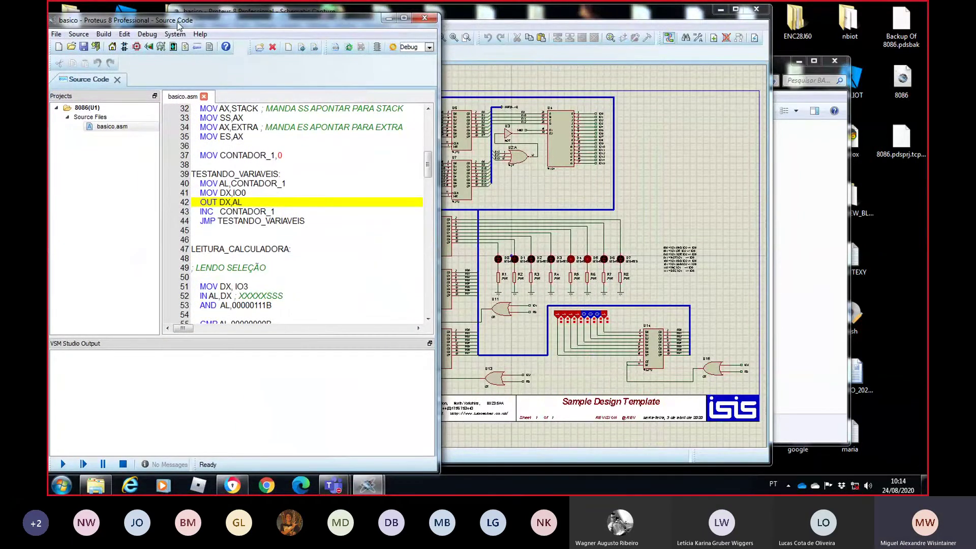
{"action": "left_click_drag", "start_coordinate": [177, 27], "coordinate": [201, 34]}
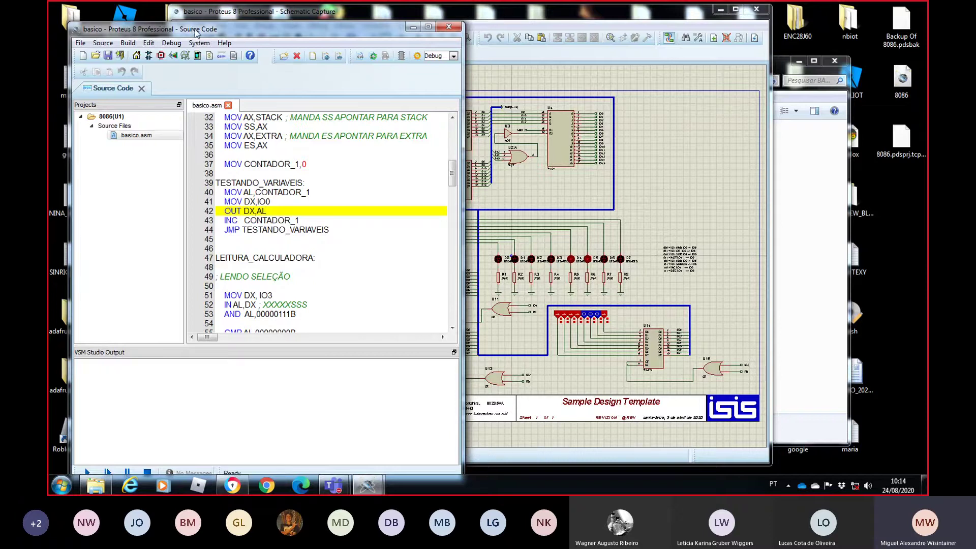
{"action": "left_click_drag", "start_coordinate": [196, 32], "coordinate": [369, 23]}
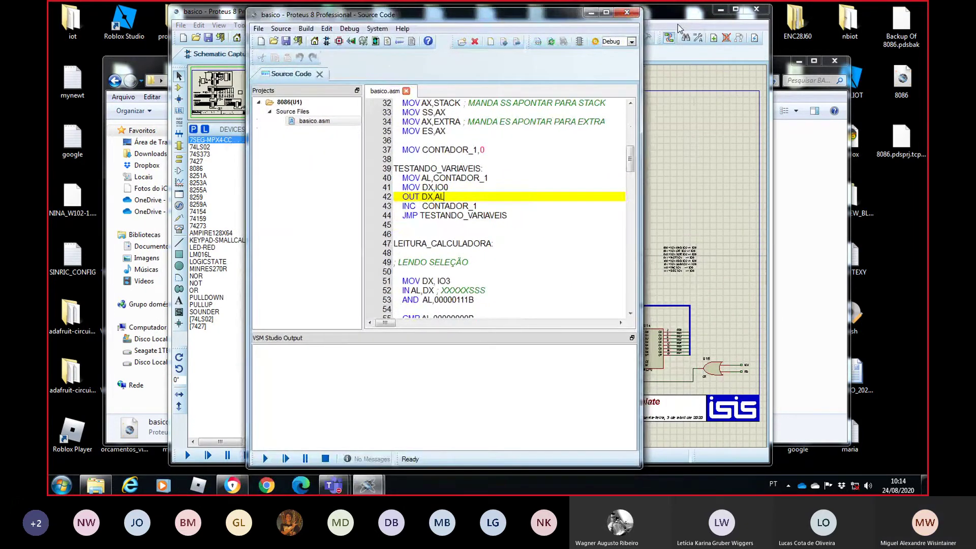
{"action": "left_click", "coordinate": [665, 35]}
{"action": "left_click_drag", "start_coordinate": [498, 18], "coordinate": [557, 6]}
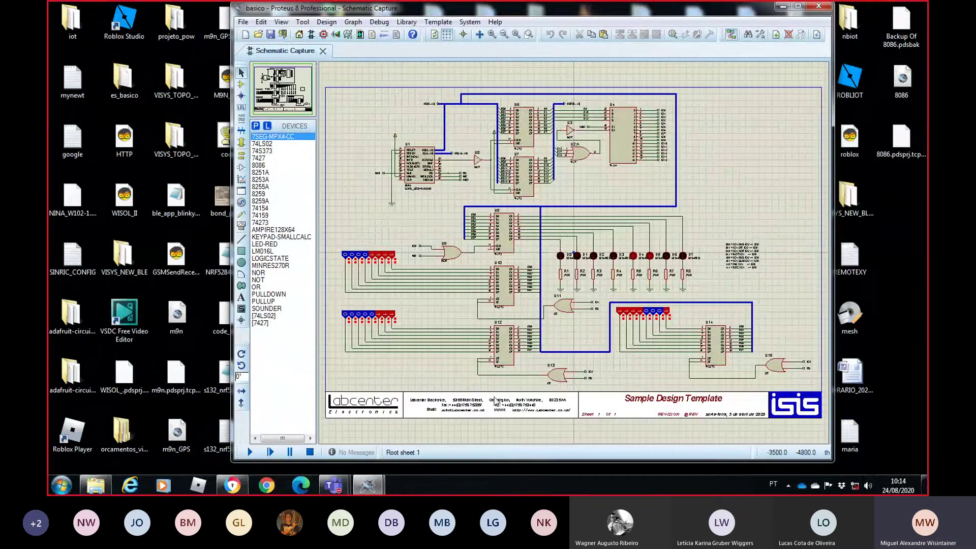
{"action": "left_click_drag", "start_coordinate": [693, 20], "coordinate": [728, 24]}
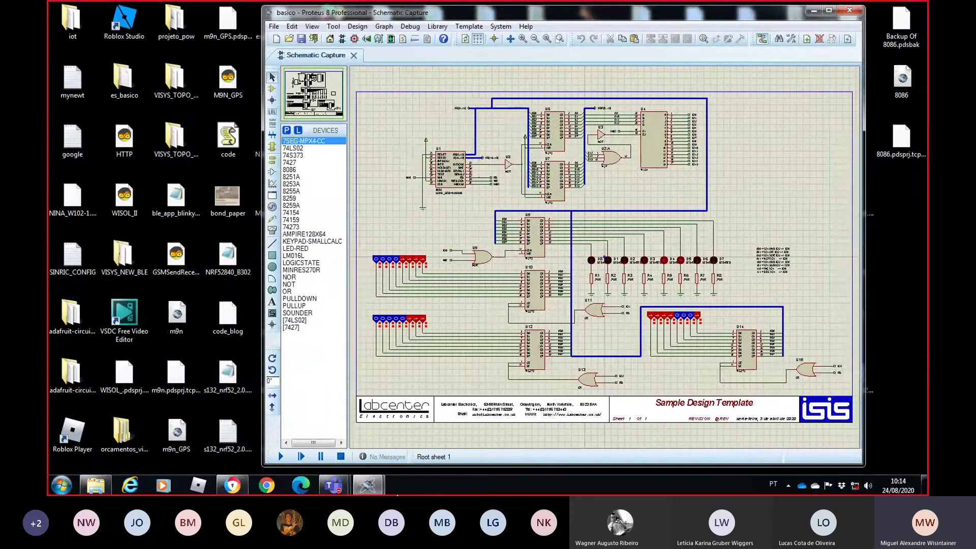
{"action": "mouse_move", "coordinate": [367, 485]}
{"action": "left_click", "coordinate": [403, 401]}
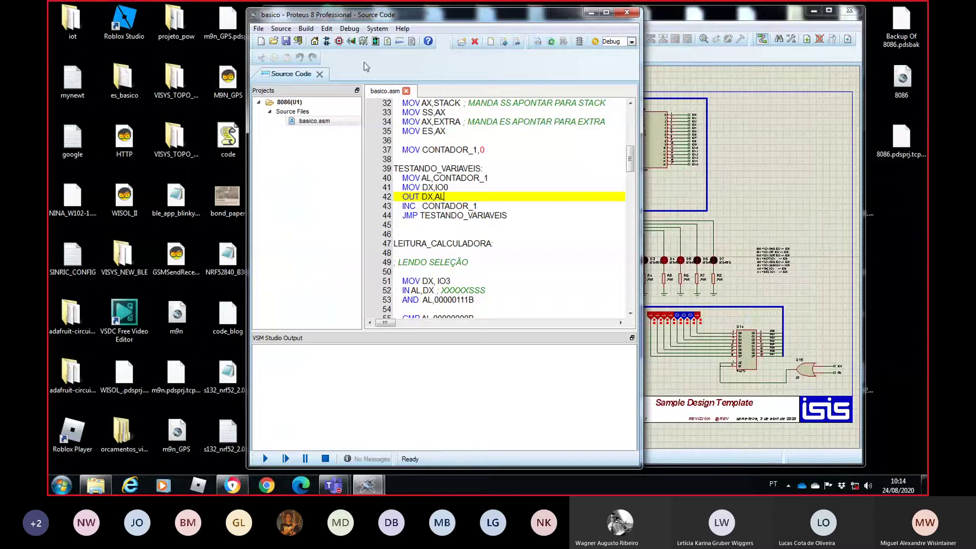
- Undock the Projects pane in the source code window and quit Proteus without saving the changes
{"action": "left_click", "coordinate": [357, 90]}
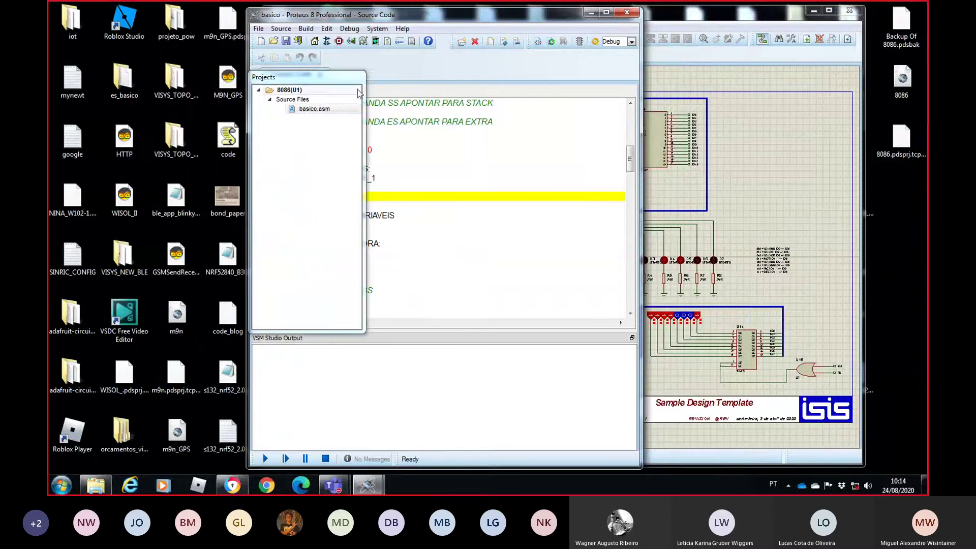
{"action": "left_click", "coordinate": [627, 12]}
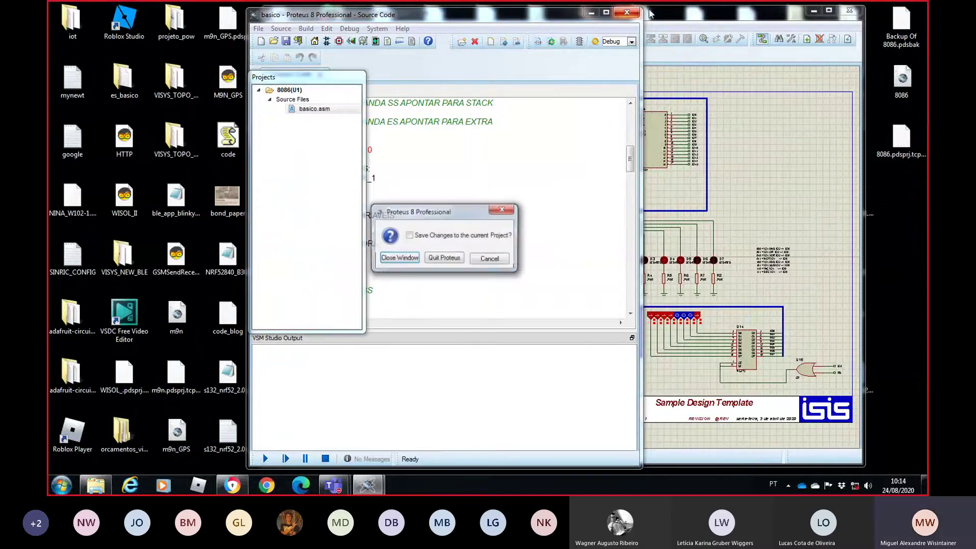
{"action": "left_click", "coordinate": [443, 258]}
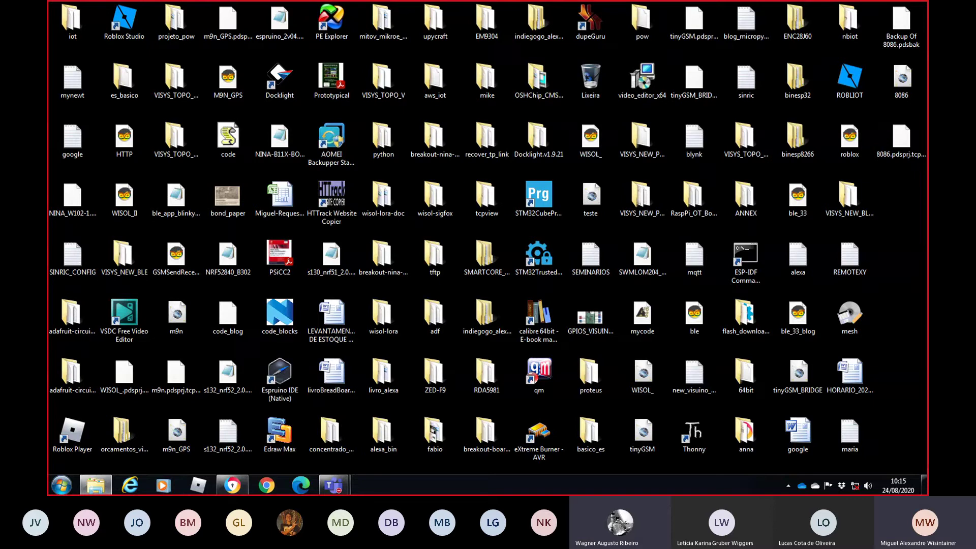
- Find the es_basico folder among the desktop icons and reopen it
{"action": "left_click", "coordinate": [389, 95]}
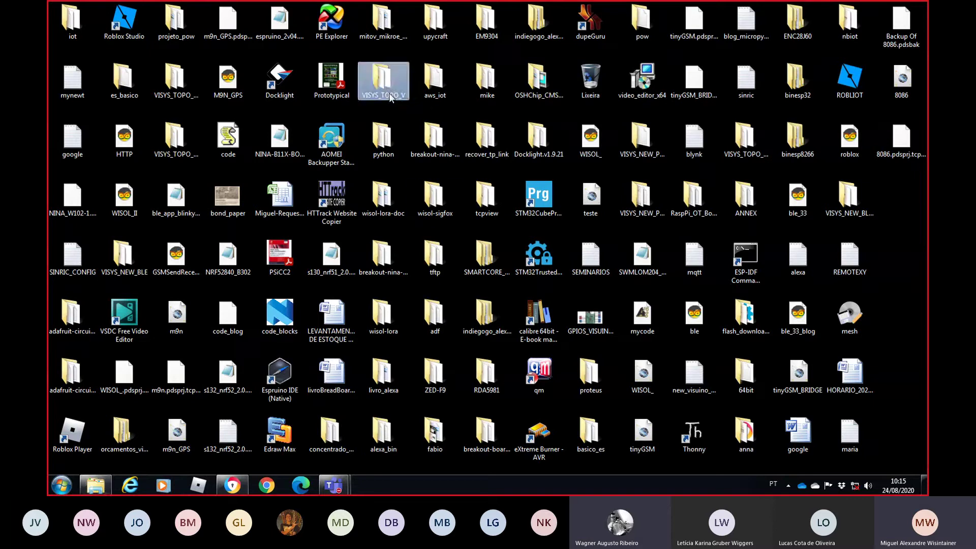
{"action": "key", "text": "e"}
{"action": "key", "text": "e"}
{"action": "key", "text": "e"}
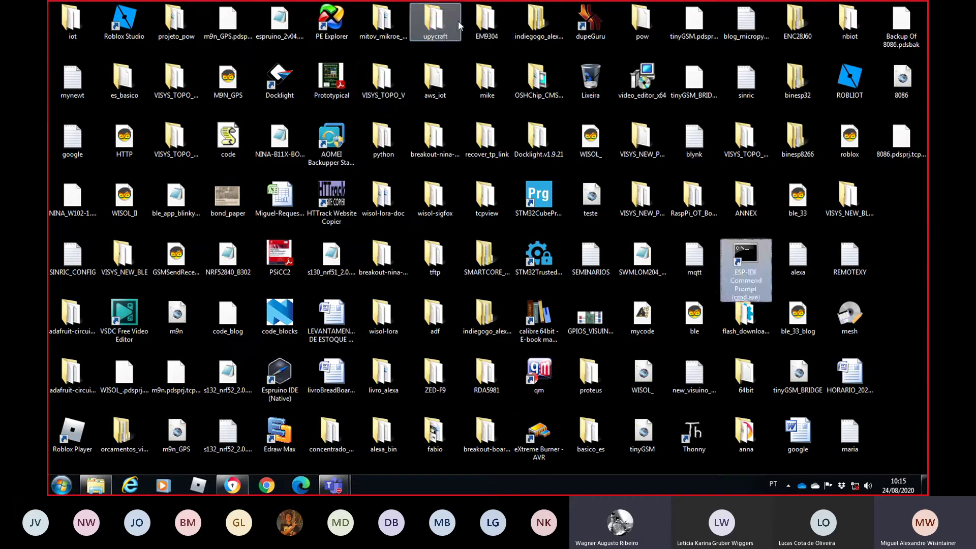
{"action": "key", "text": "e"}
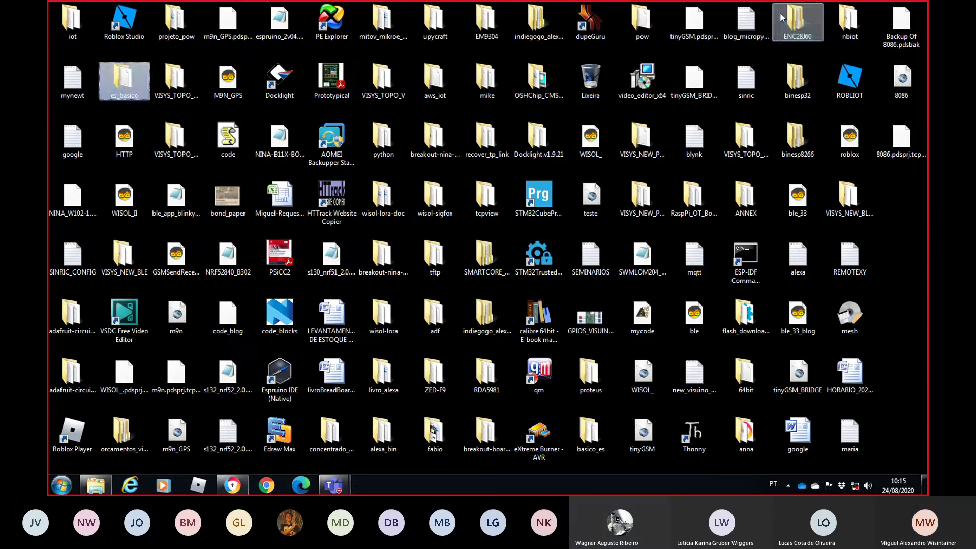
{"action": "key", "text": "e"}
{"action": "key", "text": "e"}
{"action": "key", "text": "e"}
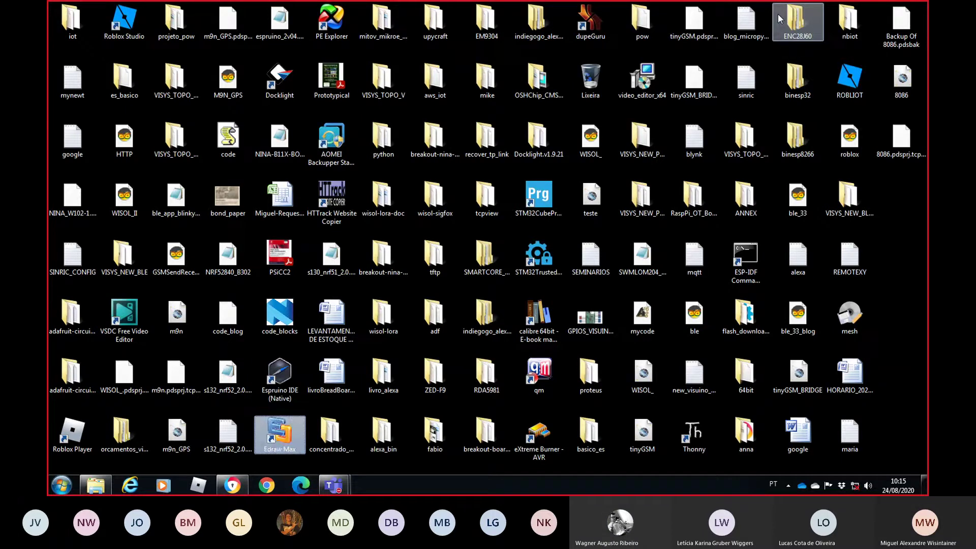
{"action": "key", "text": "e"}
{"action": "key", "text": "e"}
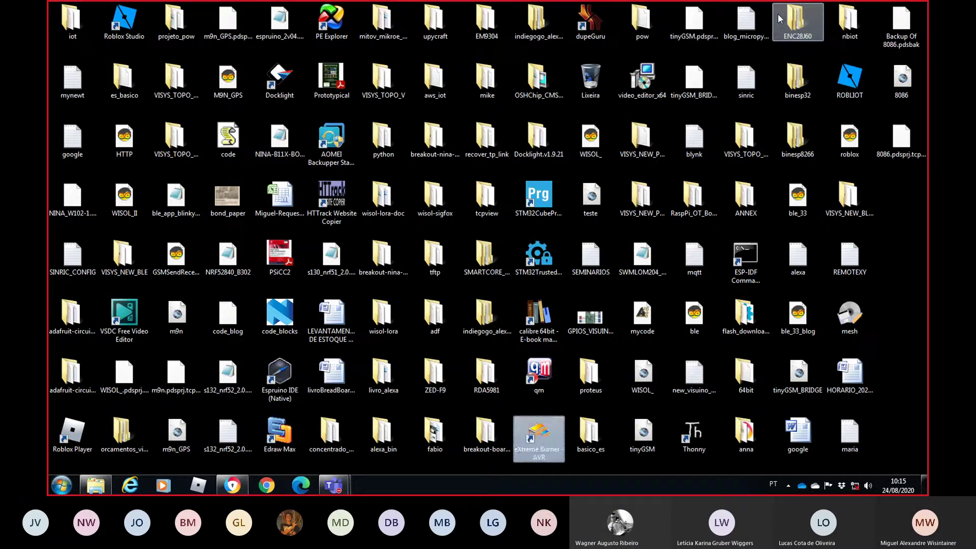
{"action": "key", "text": "e"}
{"action": "key", "text": "e"}
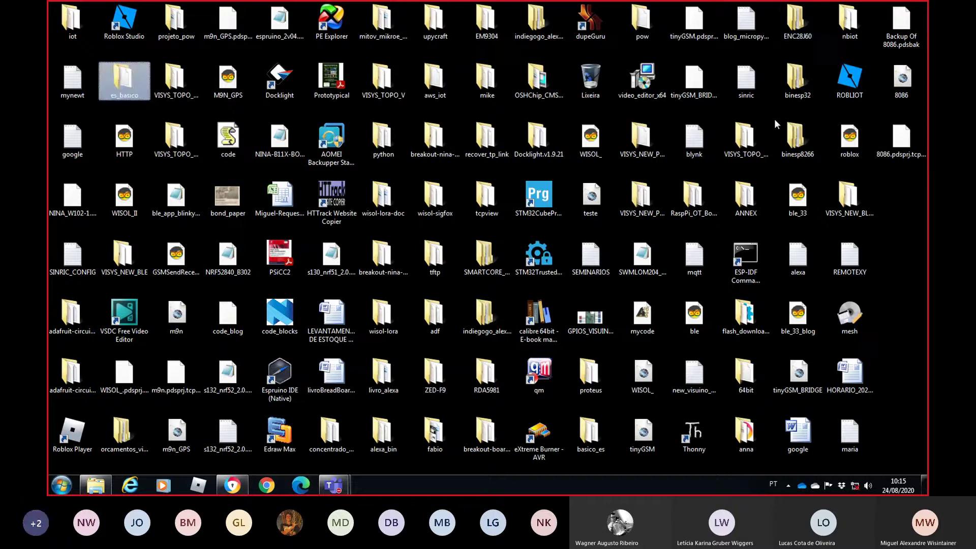
{"action": "double_click", "coordinate": [122, 83]}
- Extract BASICO_IN_OUT.rar again directly into the es_basico folder
{"action": "right_click", "coordinate": [321, 171]}
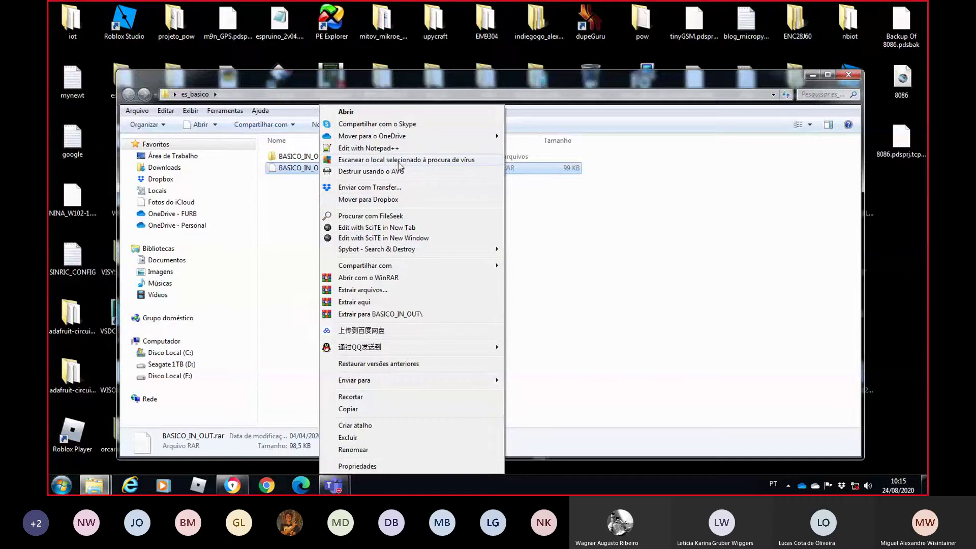
{"action": "left_click", "coordinate": [385, 301]}
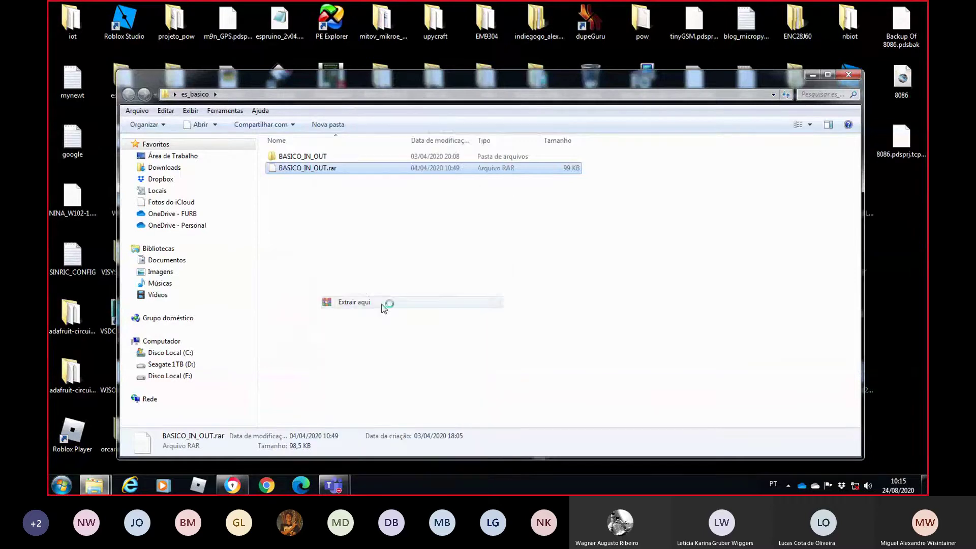
{"action": "left_click", "coordinate": [460, 299]}
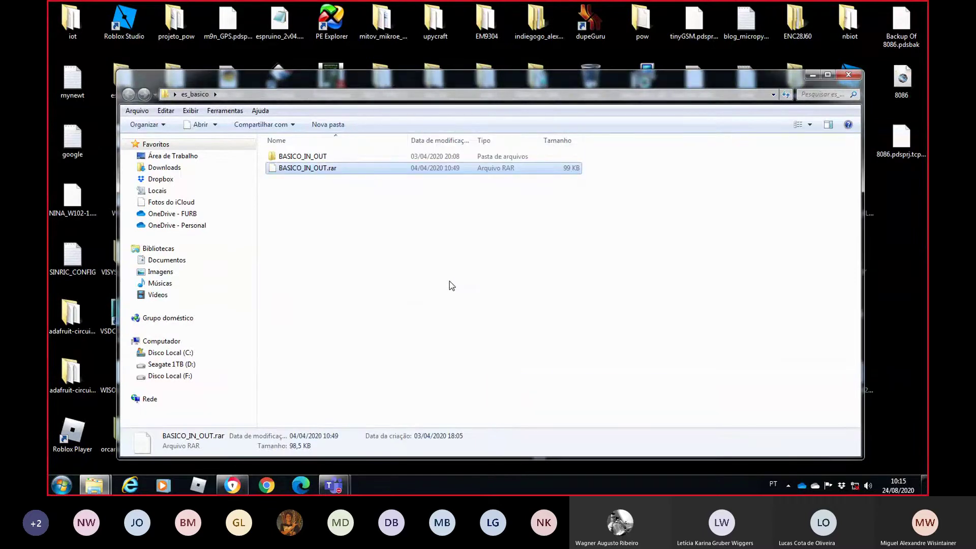
- Open the basico Proteus project from the BASICO_IN_OUT folder and close the folder window
{"action": "double_click", "coordinate": [327, 158]}
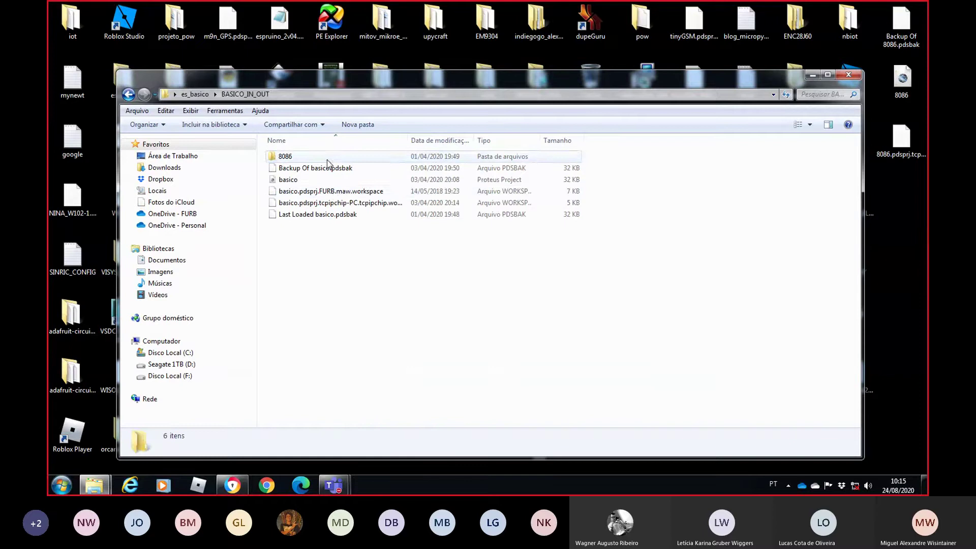
{"action": "double_click", "coordinate": [298, 183]}
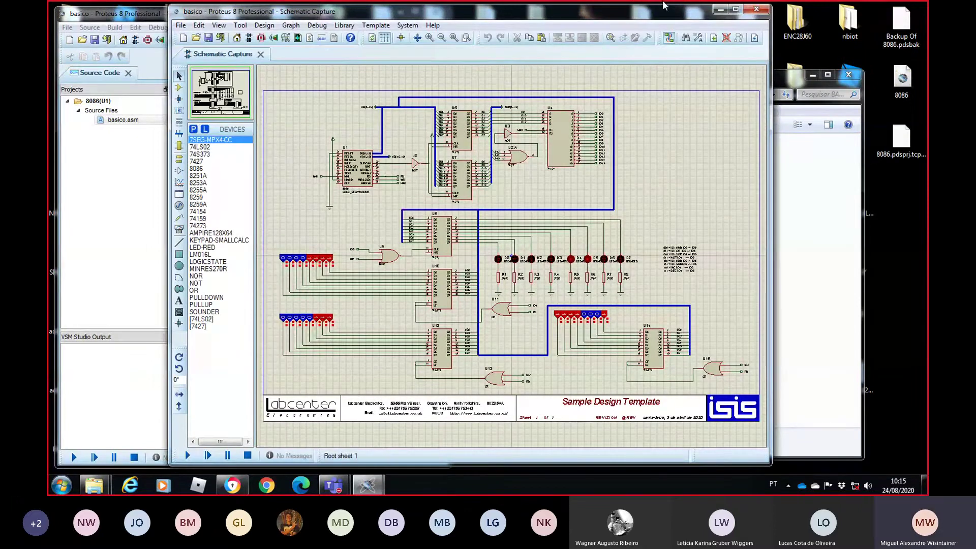
{"action": "left_click", "coordinate": [790, 81]}
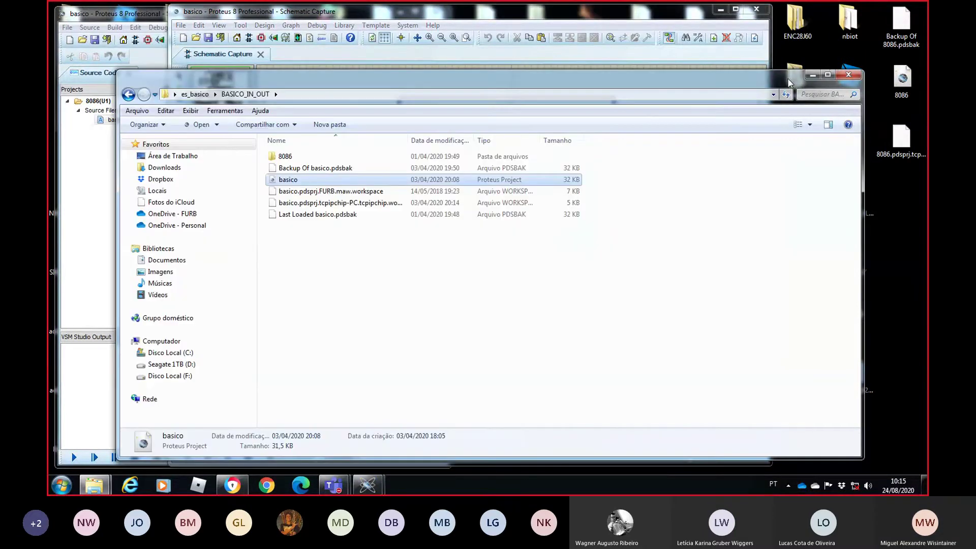
{"action": "left_click", "coordinate": [848, 75]}
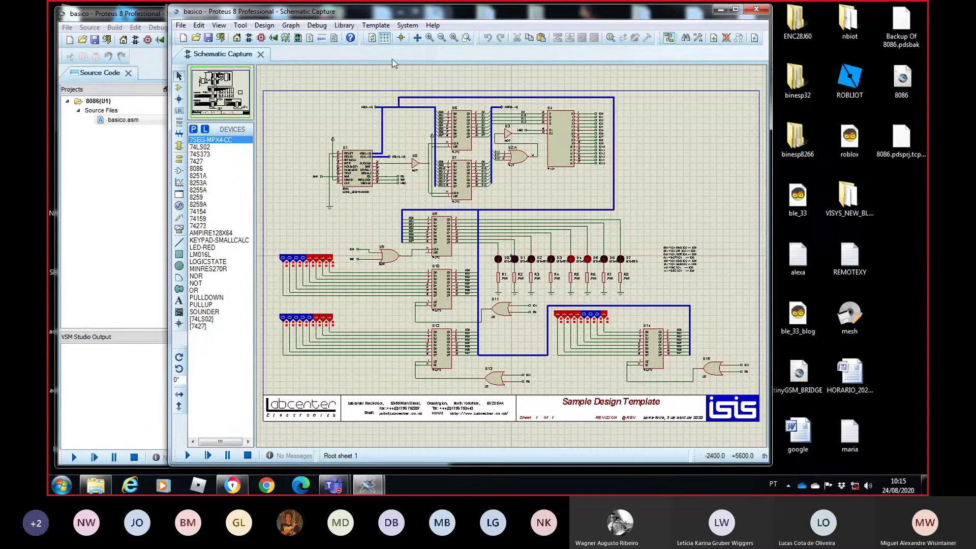
- Dock the source code as a tab in the schematic's window, switch to the schematic and maximize the window
{"action": "left_click_drag", "start_coordinate": [131, 15], "coordinate": [439, 20]}
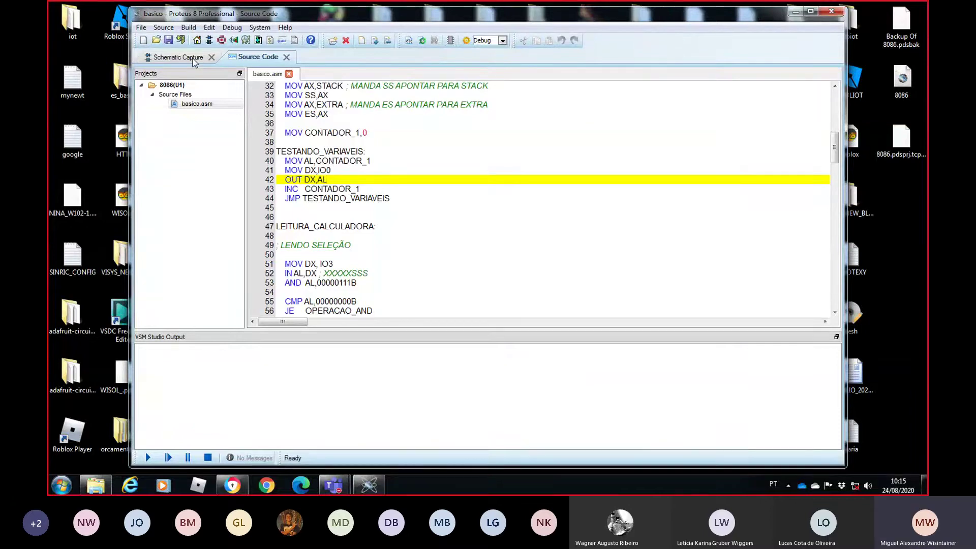
{"action": "left_click", "coordinate": [178, 57]}
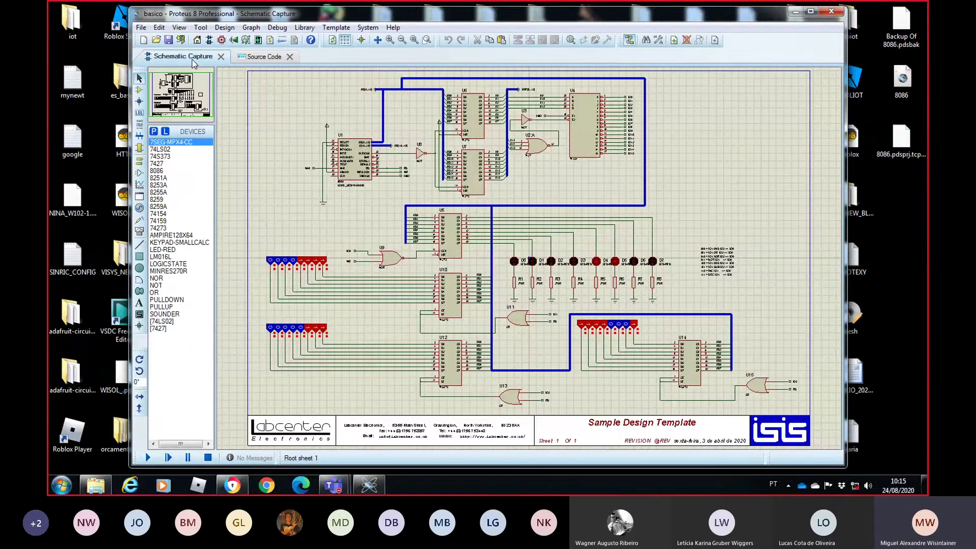
{"action": "double_click", "coordinate": [755, 6]}
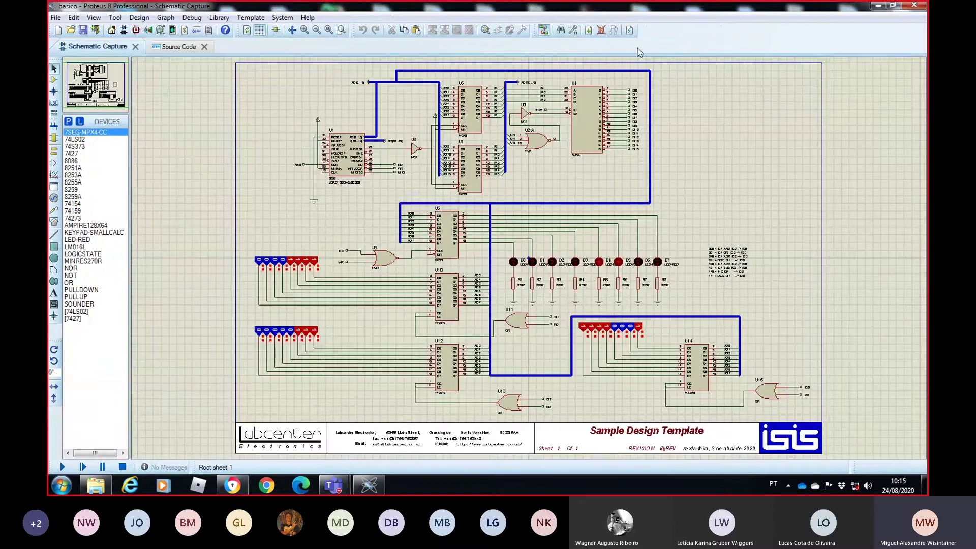
{"action": "left_click", "coordinate": [304, 30]}
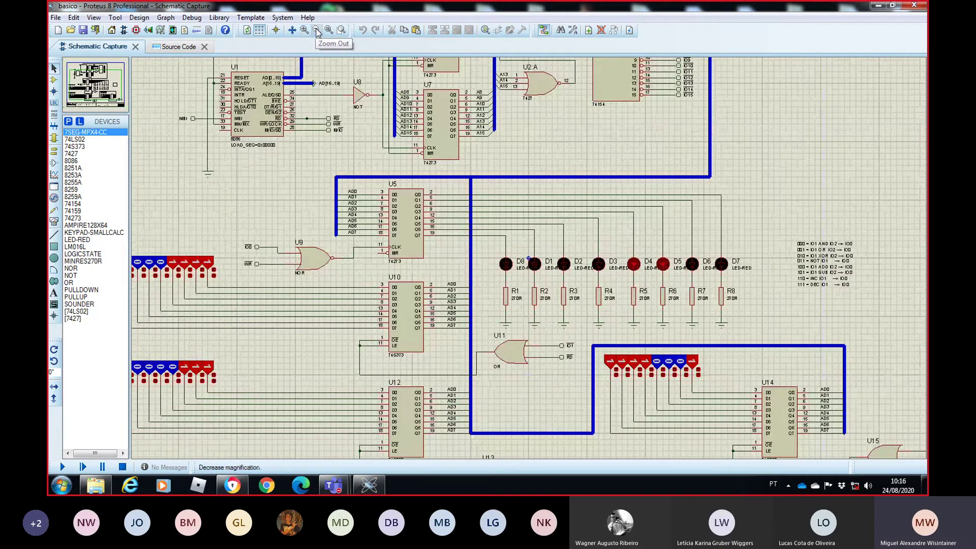
- Examine the complete schematic, the U5 latch area, and the 8086 with its address latches and I/O decoder
{"action": "left_click", "coordinate": [316, 30]}
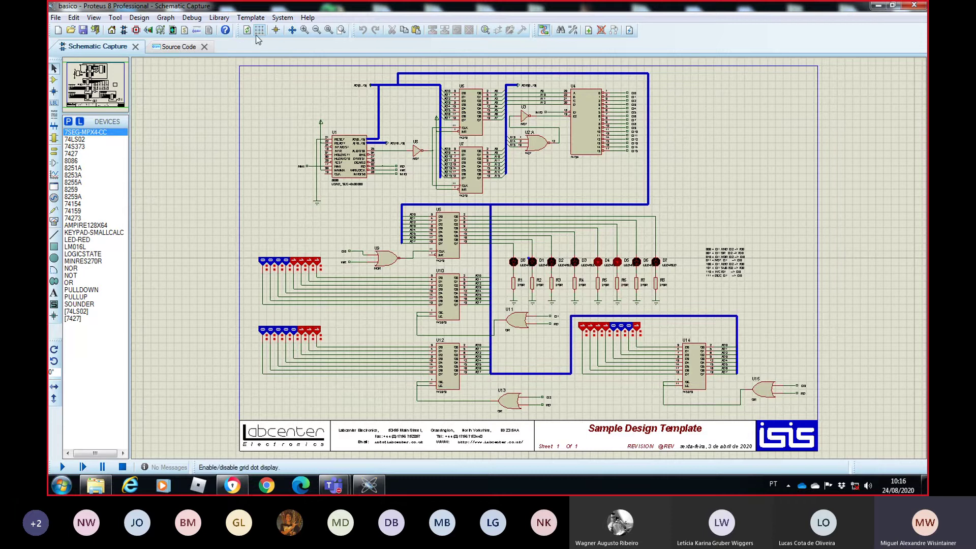
{"action": "left_click", "coordinate": [303, 32]}
{"action": "left_click", "coordinate": [303, 31]}
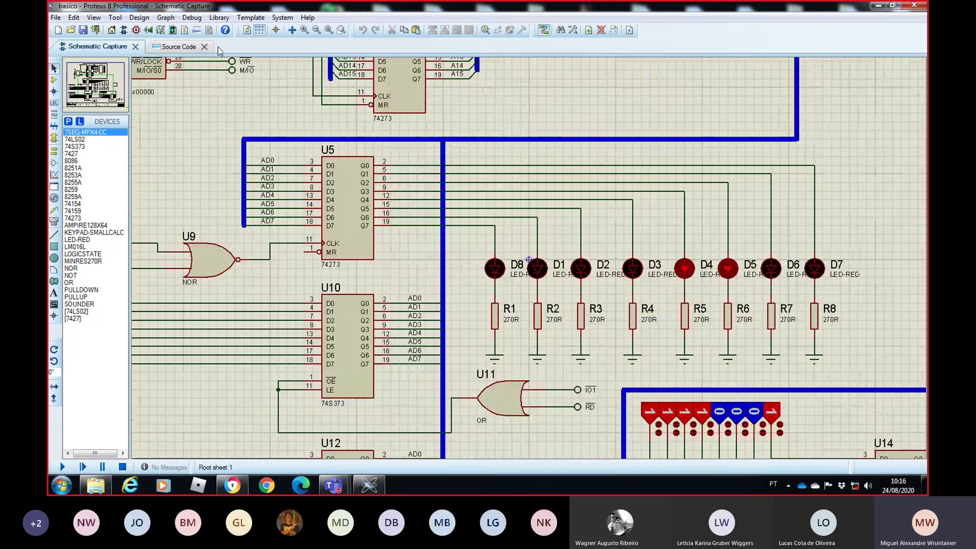
{"action": "left_click", "coordinate": [117, 76]}
{"action": "mouse_move", "coordinate": [91, 76]}
{"action": "left_mouse_down"}
{"action": "mouse_move", "coordinate": [78, 73]}
{"action": "mouse_move", "coordinate": [91, 70]}
{"action": "left_mouse_up"}
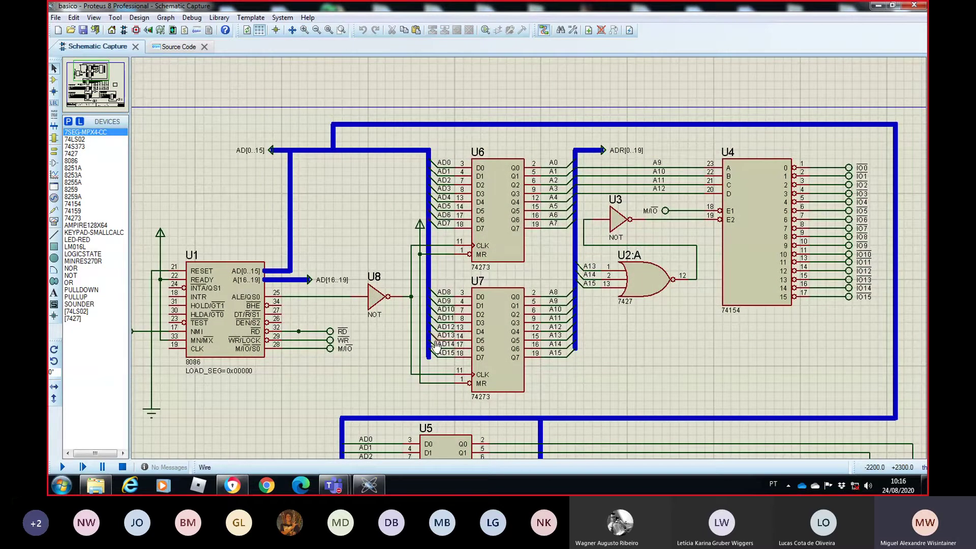
{"action": "left_click", "coordinate": [316, 30]}
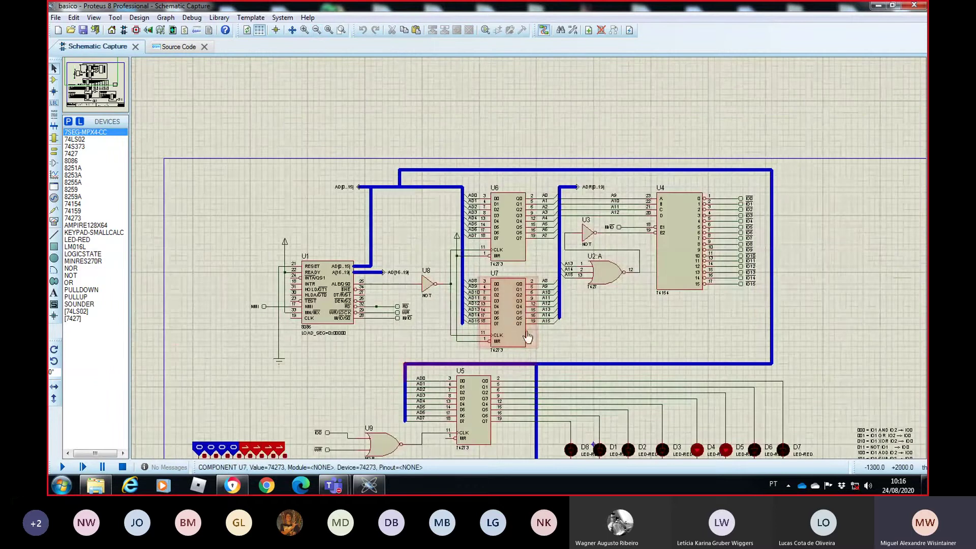
{"action": "left_click", "coordinate": [307, 33]}
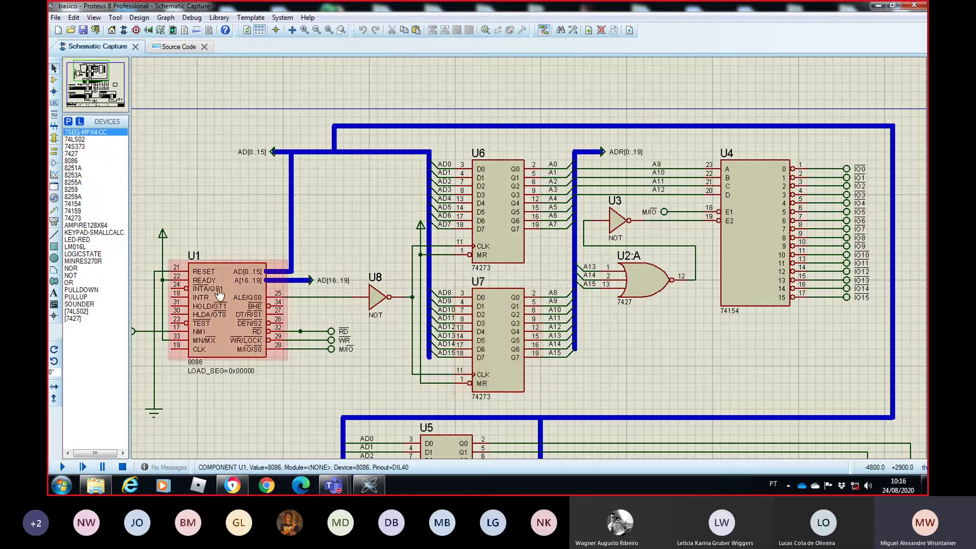
- Inspect the component properties of the 8086 processor U1 and close them without changes
{"action": "double_click", "coordinate": [207, 289]}
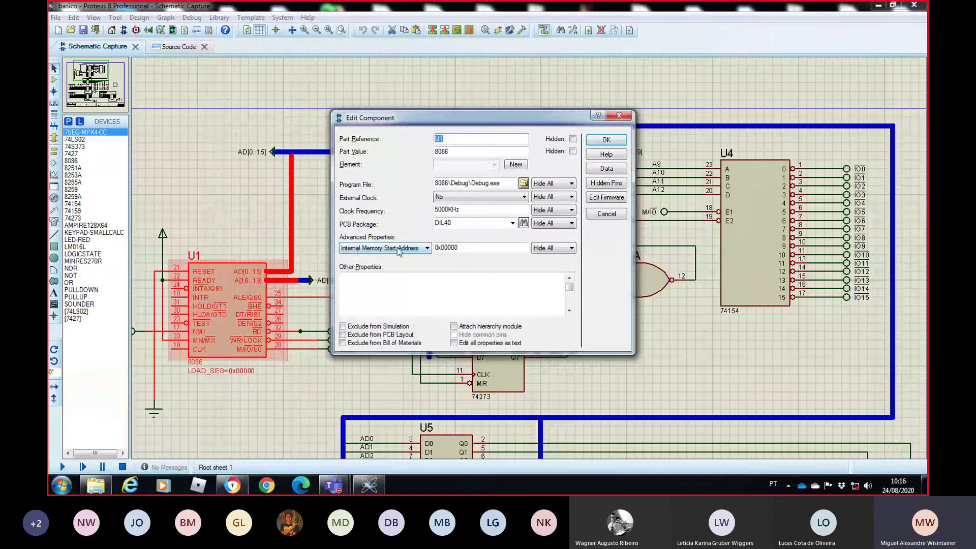
{"action": "left_click", "coordinate": [618, 116]}
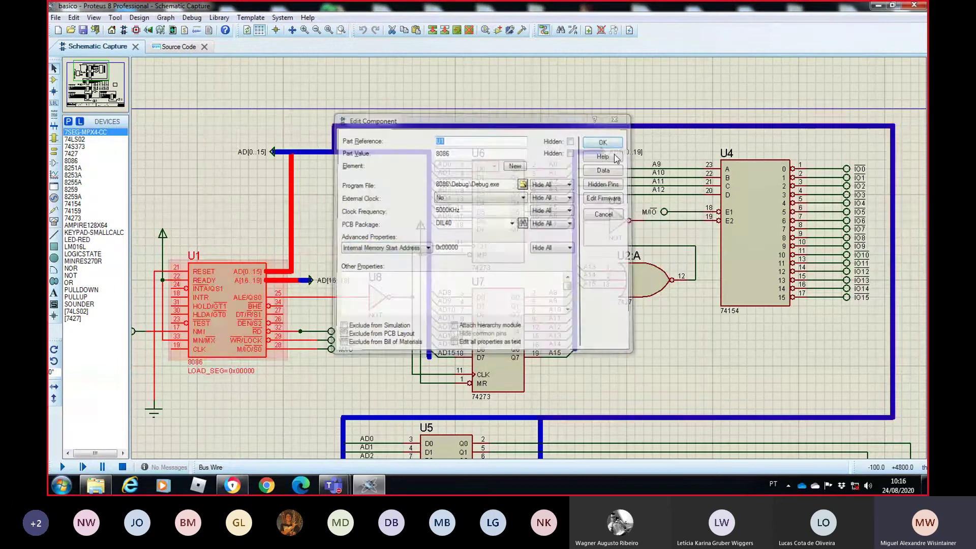
{"action": "left_click", "coordinate": [640, 387]}
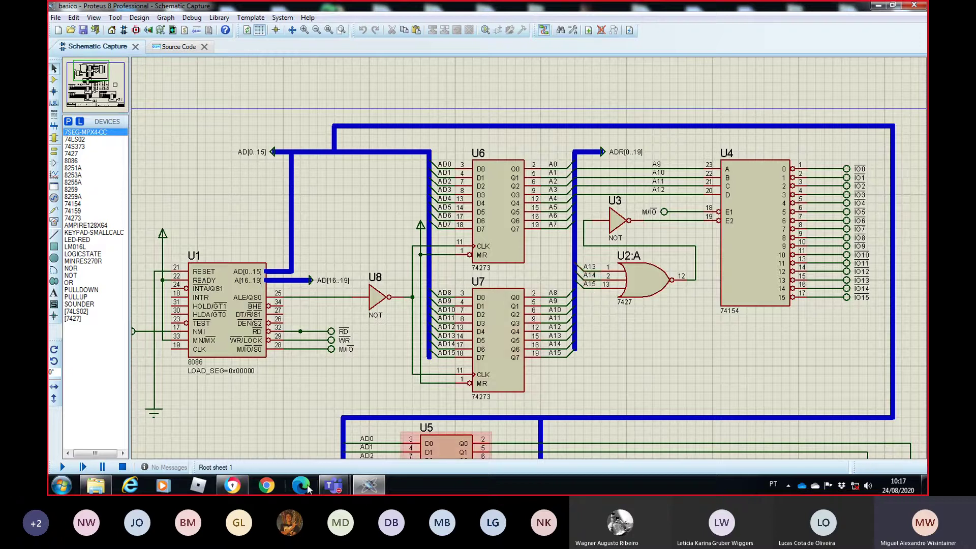
{"action": "left_click", "coordinate": [60, 487]}
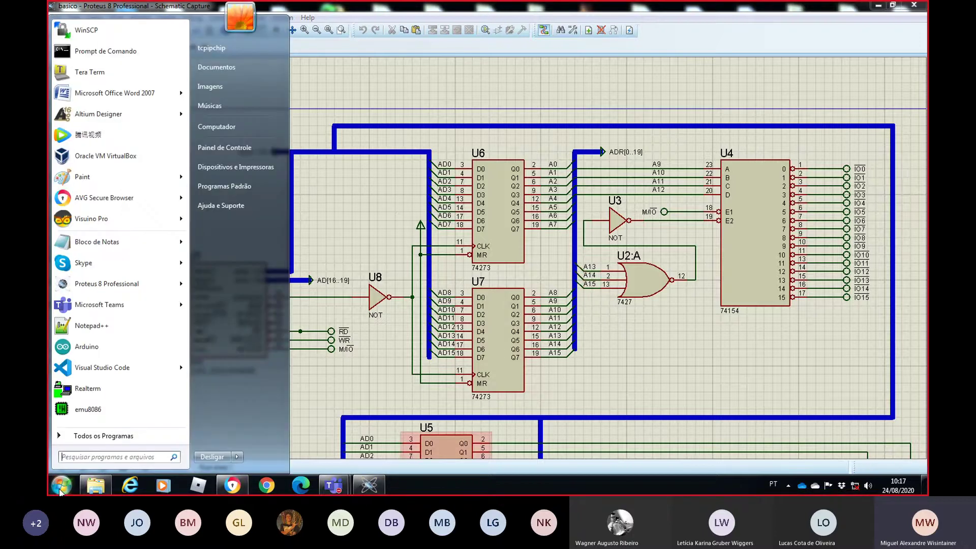
{"action": "left_click", "coordinate": [60, 490]}
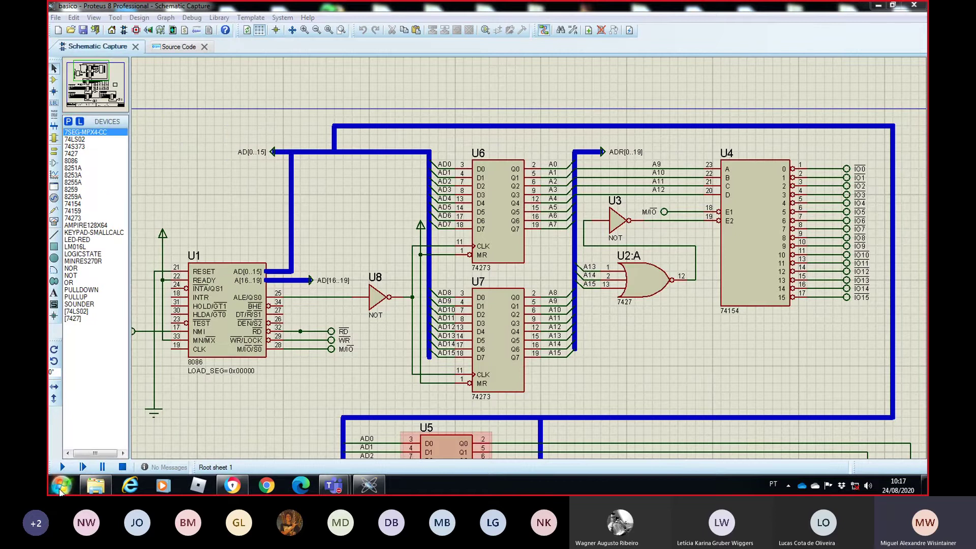
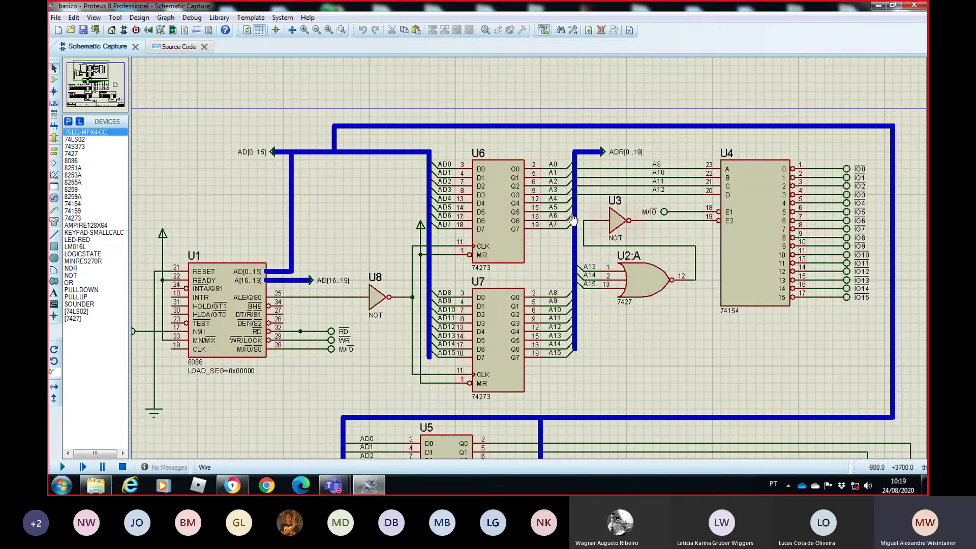
- Examine the 74154 decoder U4 and the address logic that feeds it
{"action": "left_click", "coordinate": [767, 237]}
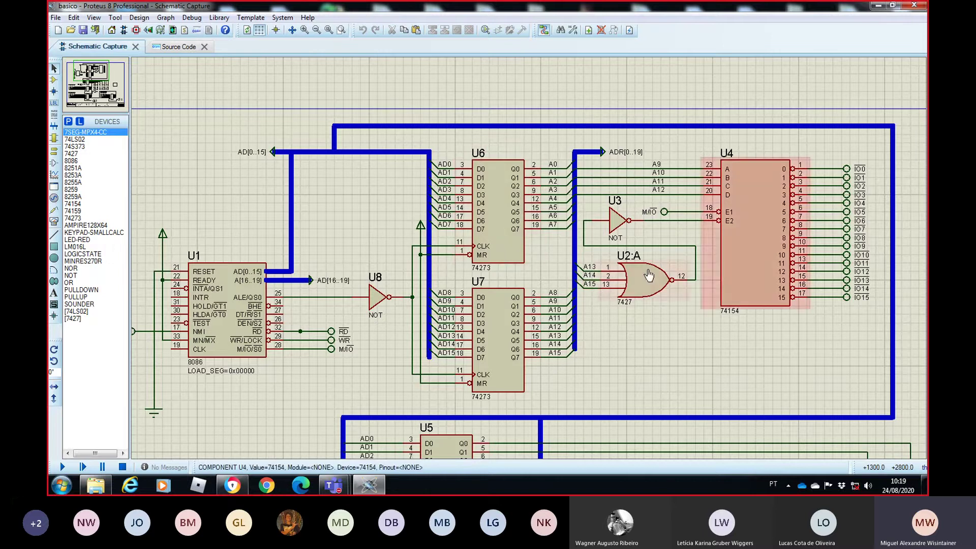
{"action": "left_click", "coordinate": [316, 30]}
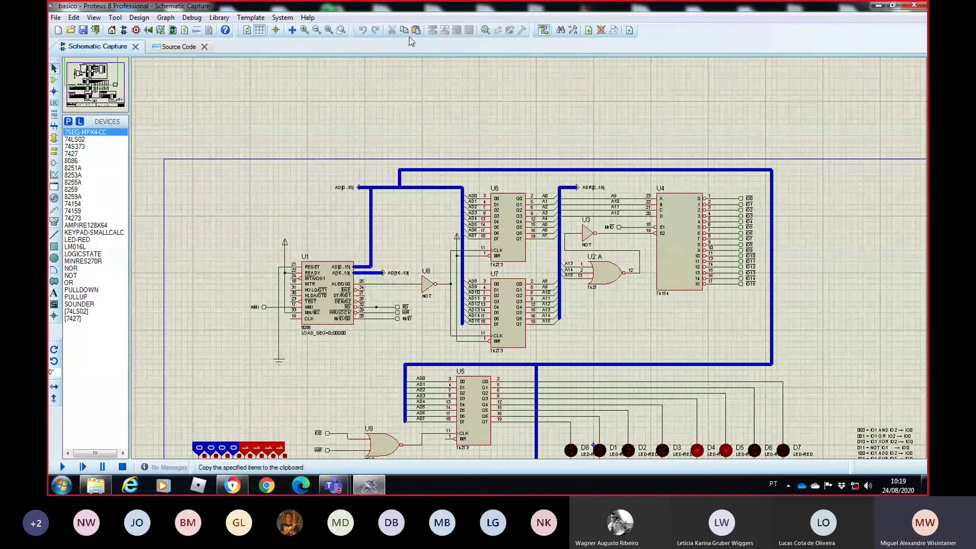
{"action": "left_click", "coordinate": [303, 30]}
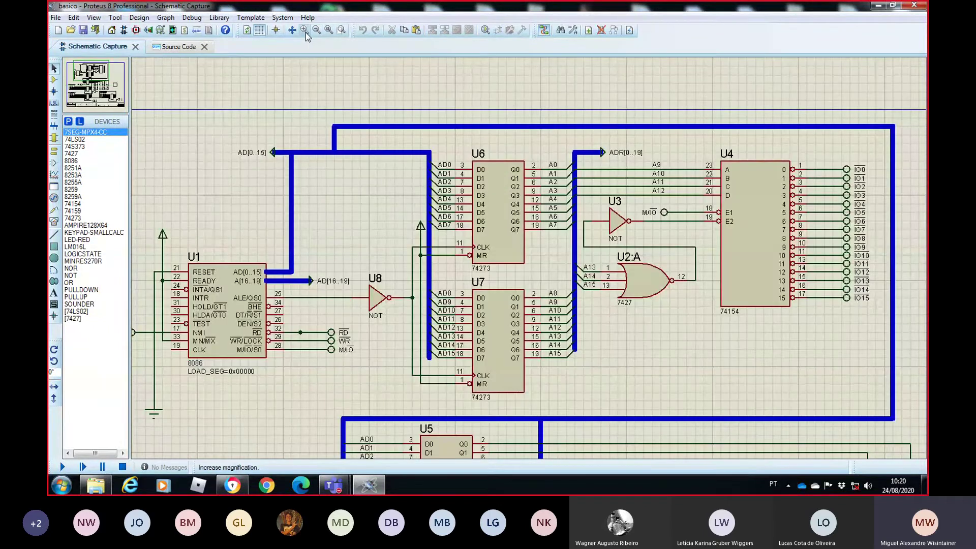
- Examine the LED output circuit, from the 74273 latch U5 through LEDs D1 to D8 and their resistors
{"action": "left_click", "coordinate": [101, 74]}
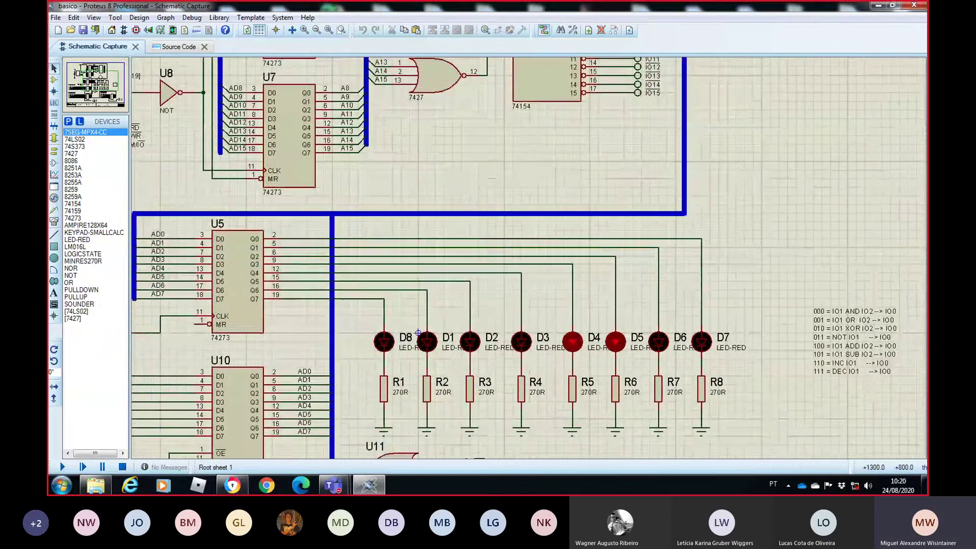
{"action": "left_click", "coordinate": [100, 81]}
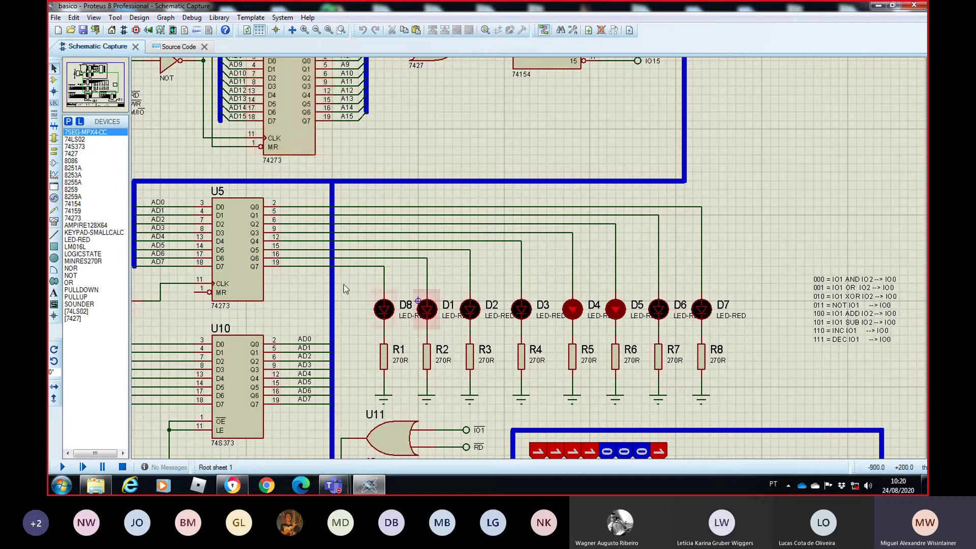
{"action": "left_click_drag", "start_coordinate": [745, 250], "coordinate": [358, 417]}
{"action": "left_click", "coordinate": [775, 289]}
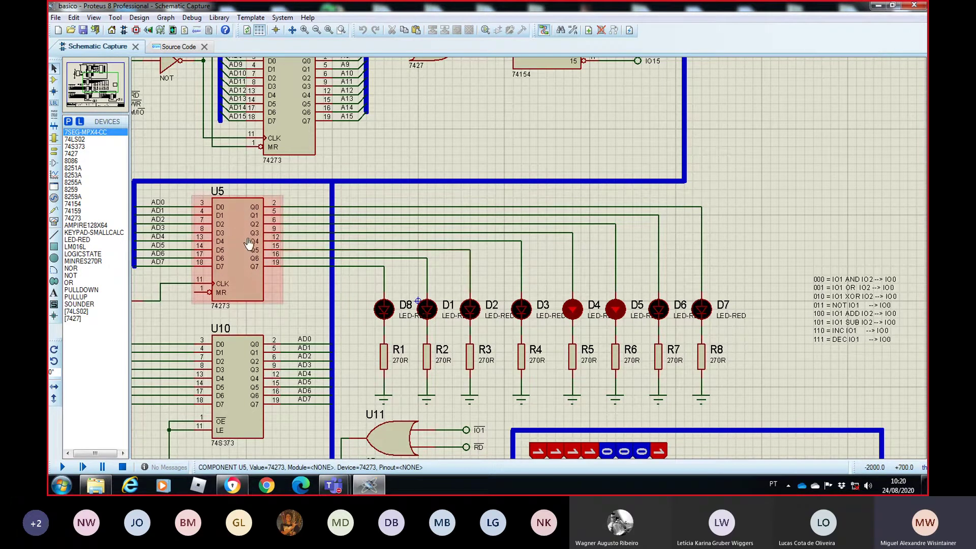
{"action": "left_click", "coordinate": [274, 279]}
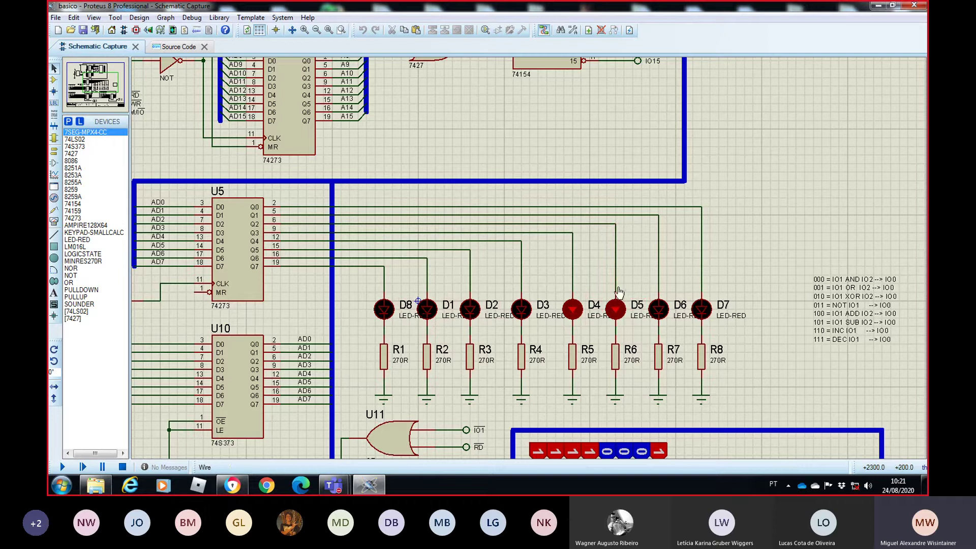
- Trace how NOR gate U9 clocks latch U5 from IO0 and WR, following the signals back to the 8086 and decoder U4
{"action": "left_click", "coordinate": [109, 87]}
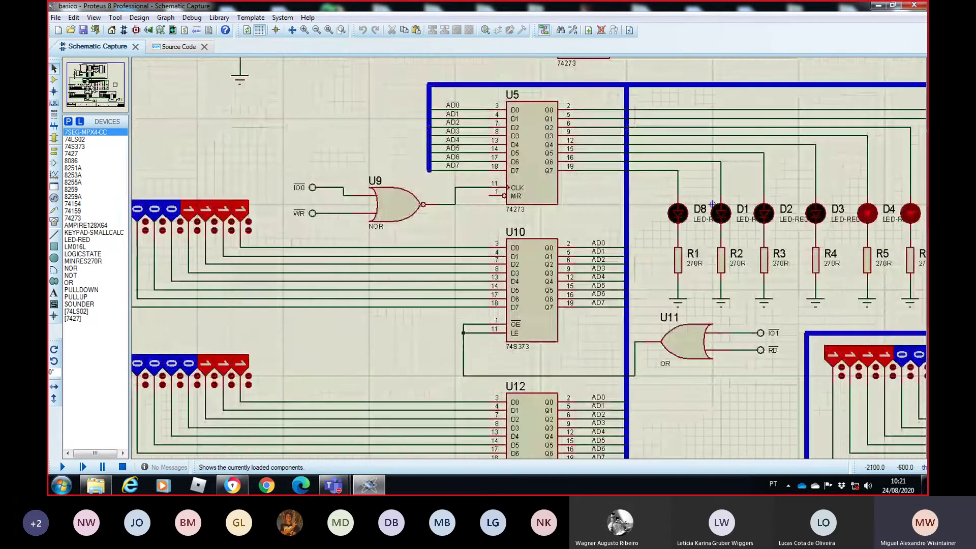
{"action": "left_click", "coordinate": [88, 80]}
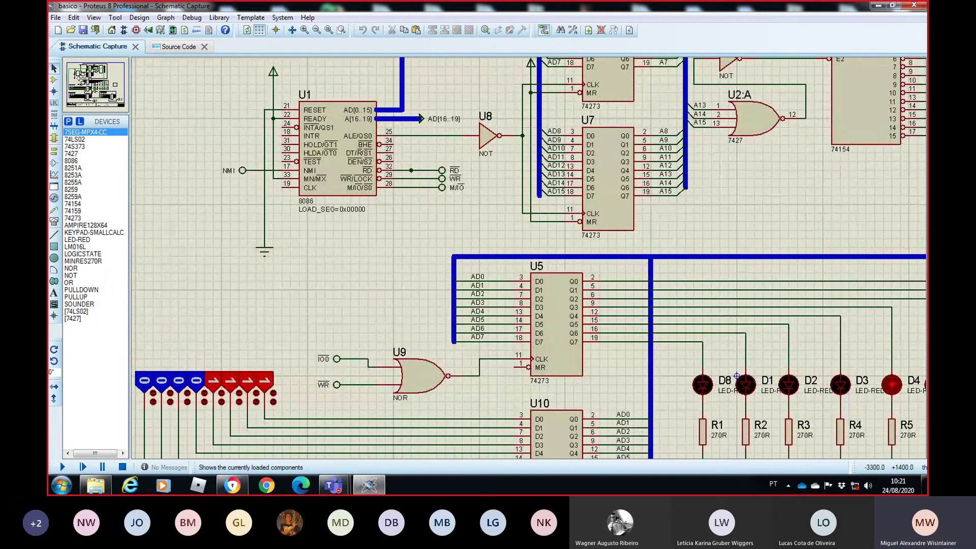
{"action": "left_click", "coordinate": [84, 78]}
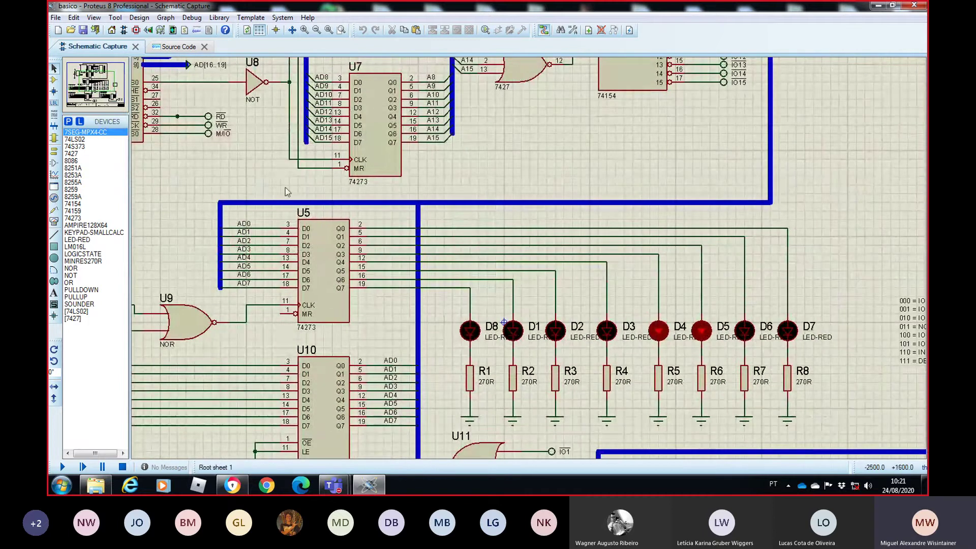
{"action": "left_click", "coordinate": [117, 94]}
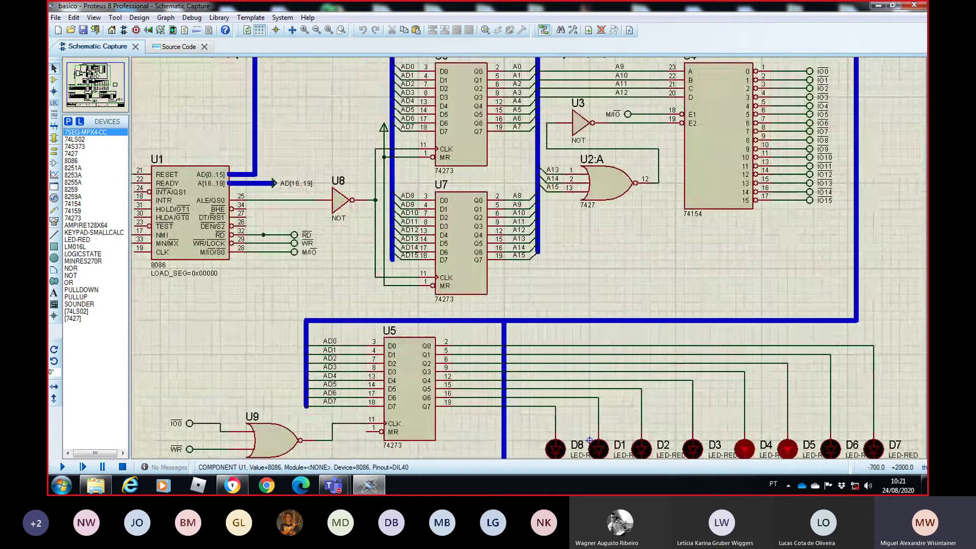
{"action": "left_click", "coordinate": [90, 80]}
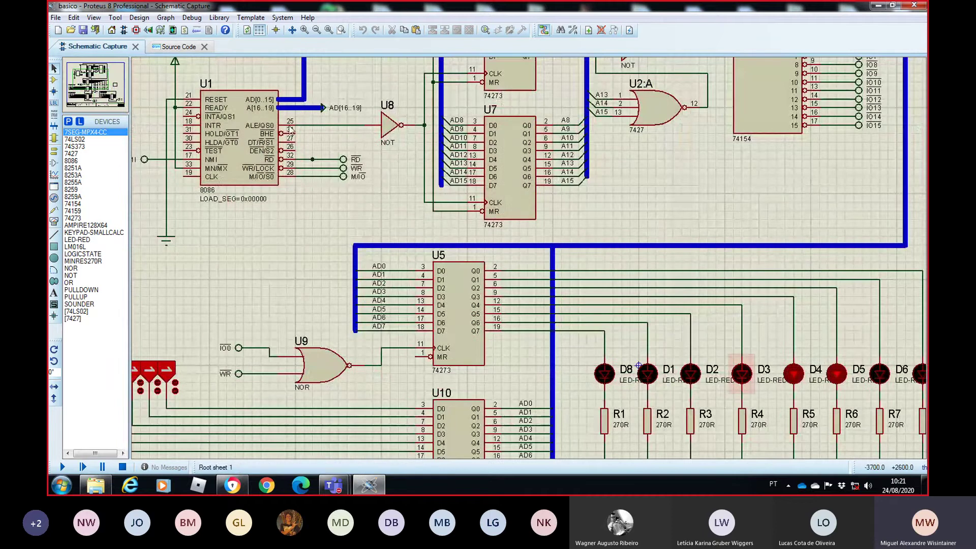
{"action": "left_click", "coordinate": [461, 361]}
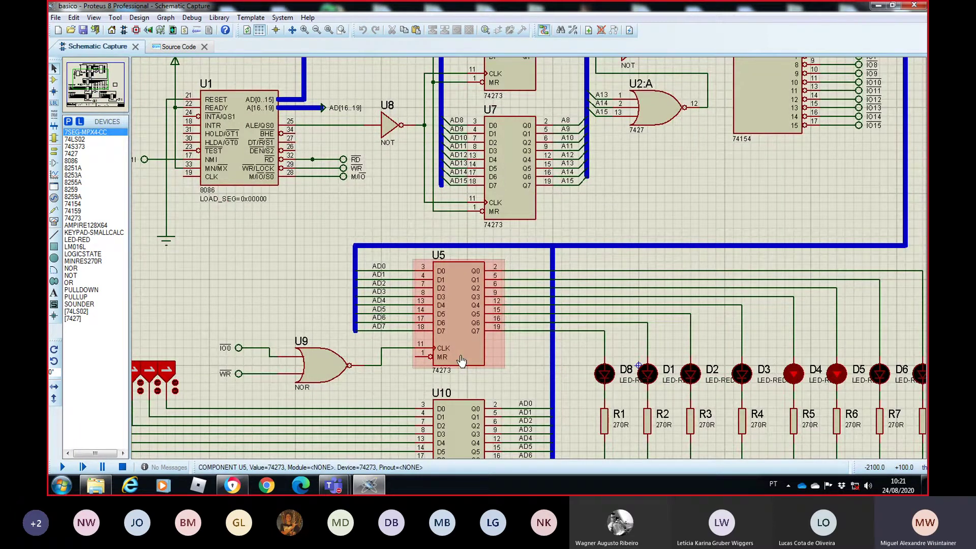
{"action": "left_click", "coordinate": [515, 353]}
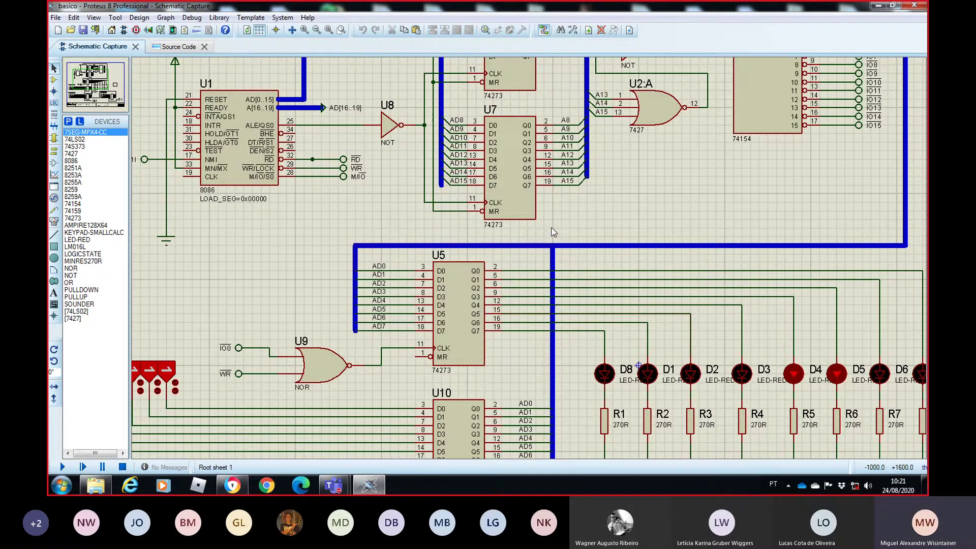
{"action": "left_click", "coordinate": [112, 85]}
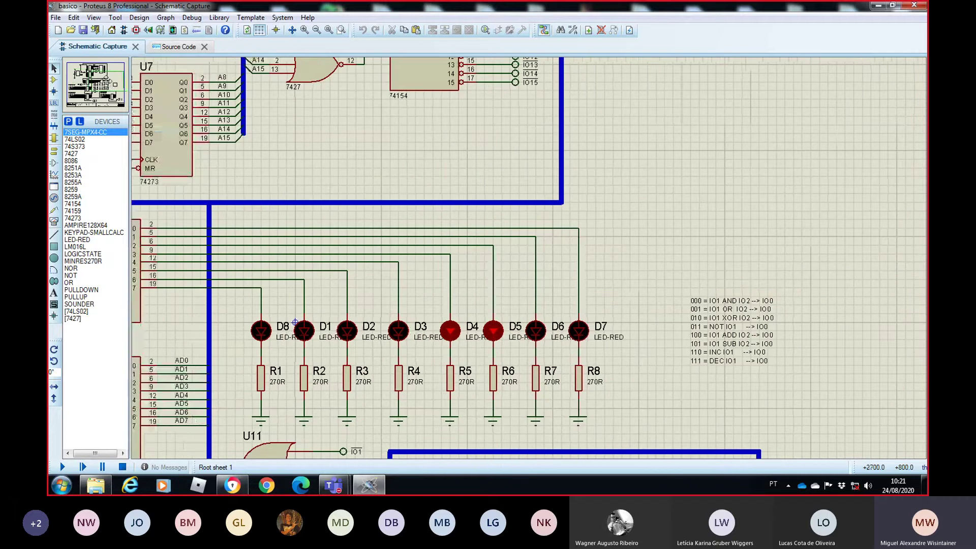
{"action": "left_click", "coordinate": [100, 72]}
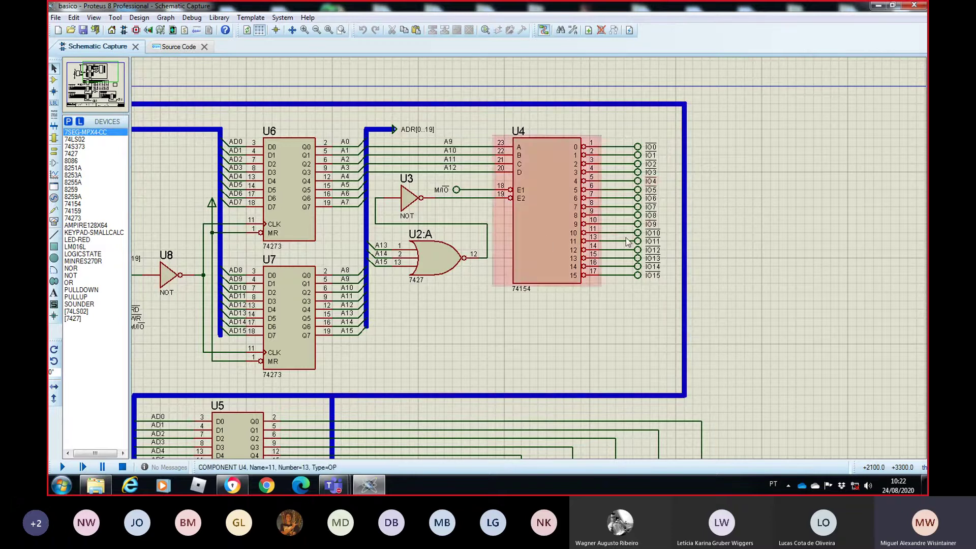
- Show the source code and highlight the IO0 to IO15 address definitions at the start of basico.asm
{"action": "left_click", "coordinate": [179, 47]}
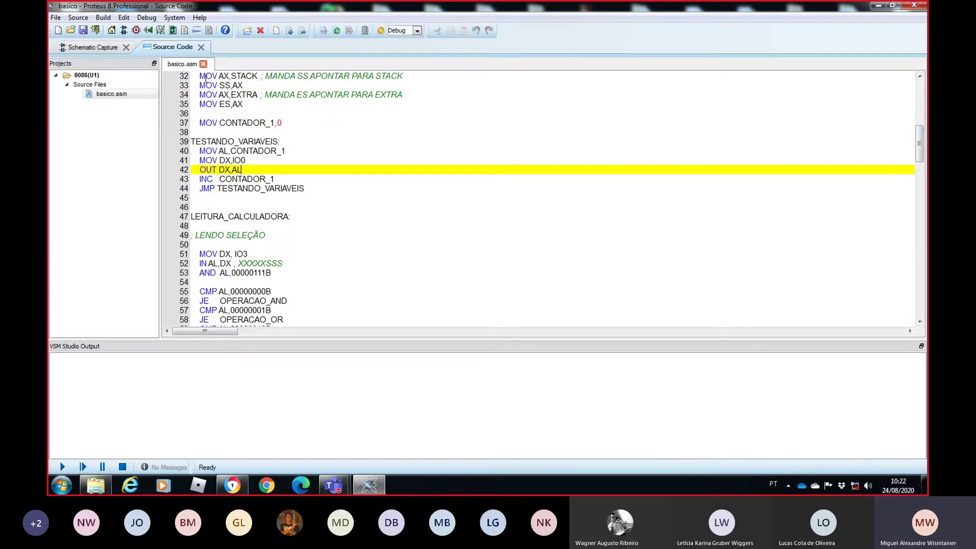
{"action": "scroll", "coordinate": [664, 130], "scroll_direction": "up", "scroll_amount": 10}
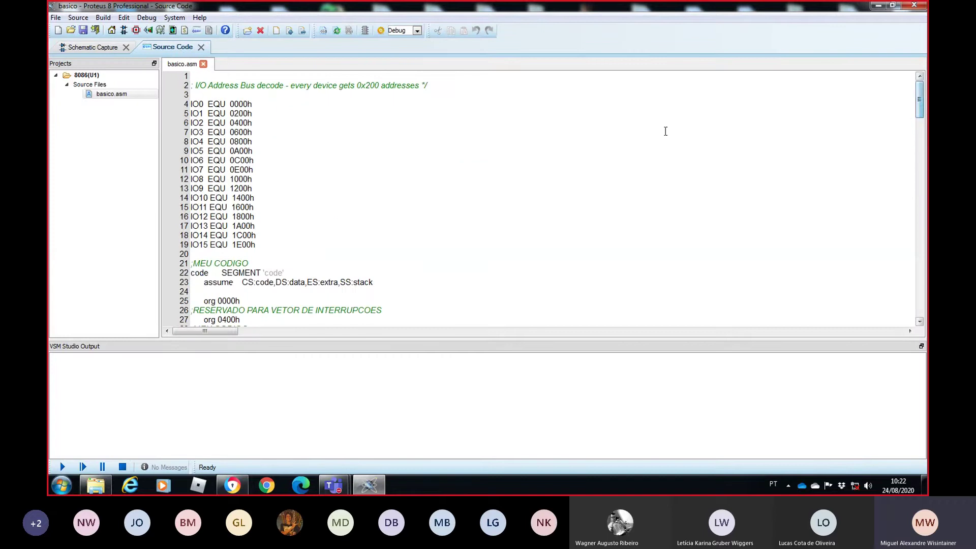
{"action": "mouse_move", "coordinate": [254, 246]}
{"action": "left_mouse_down"}
{"action": "mouse_move", "coordinate": [213, 132]}
{"action": "mouse_move", "coordinate": [183, 106]}
{"action": "mouse_move", "coordinate": [198, 105]}
{"action": "mouse_move", "coordinate": [239, 169]}
{"action": "mouse_move", "coordinate": [256, 244]}
{"action": "left_mouse_up"}
{"action": "left_click", "coordinate": [243, 170]}
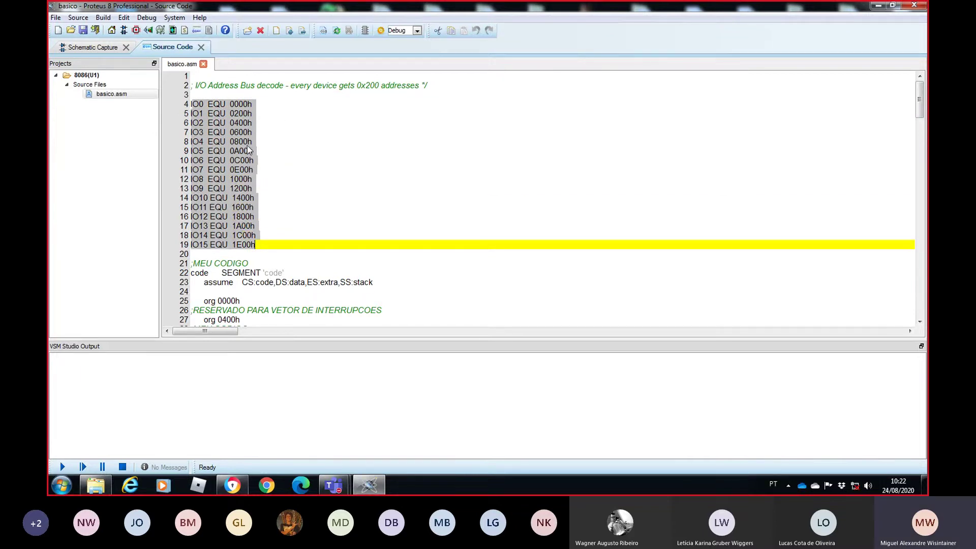
{"action": "left_click", "coordinate": [248, 144]}
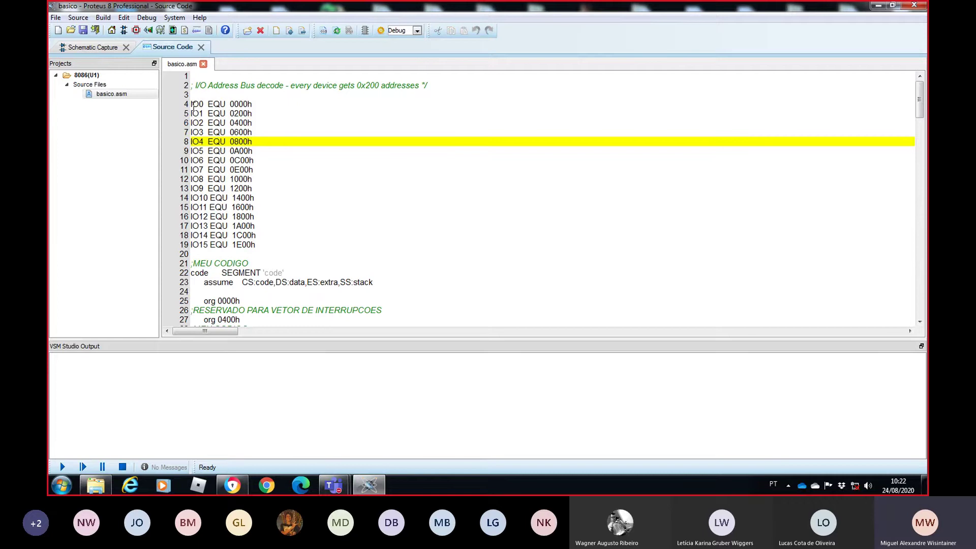
- Point out the IO0 definition line in basico.asm by highlighting its name and its 0000h address
{"action": "triple_click", "coordinate": [193, 105]}
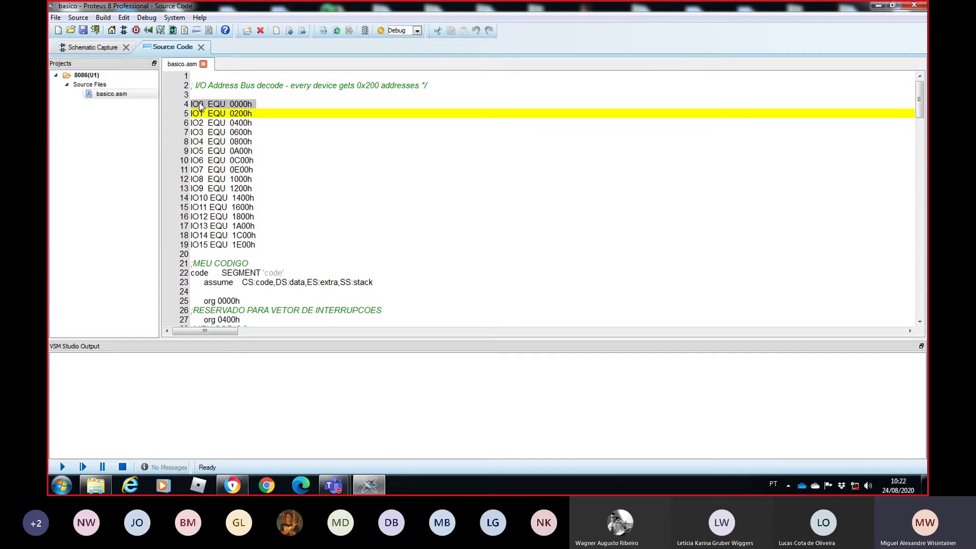
{"action": "left_click", "coordinate": [204, 104]}
{"action": "left_click_drag", "start_coordinate": [203, 105], "coordinate": [191, 103]}
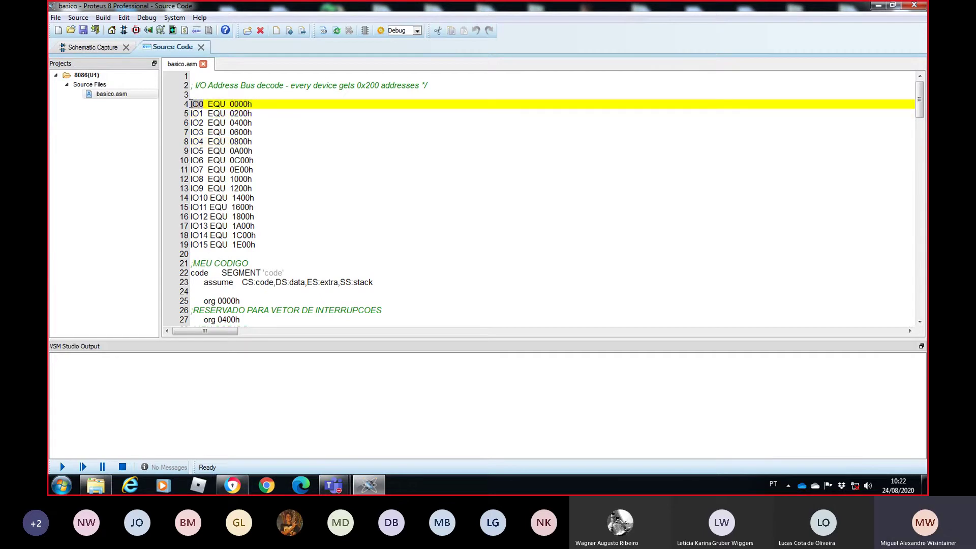
{"action": "left_click_drag", "start_coordinate": [253, 104], "coordinate": [242, 104]}
- Return to the schematic and examine latch U5 with its LED outputs
{"action": "left_click", "coordinate": [93, 47]}
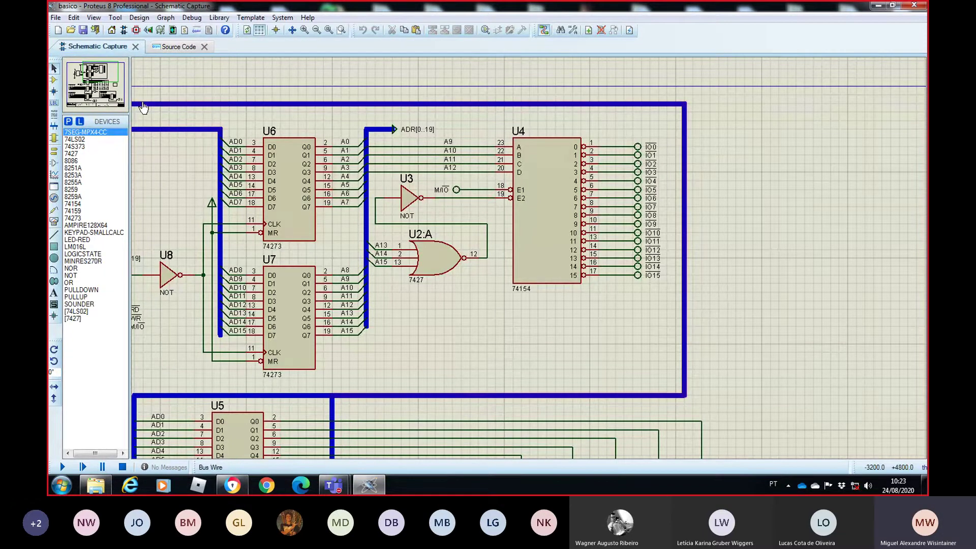
{"action": "left_click", "coordinate": [109, 80]}
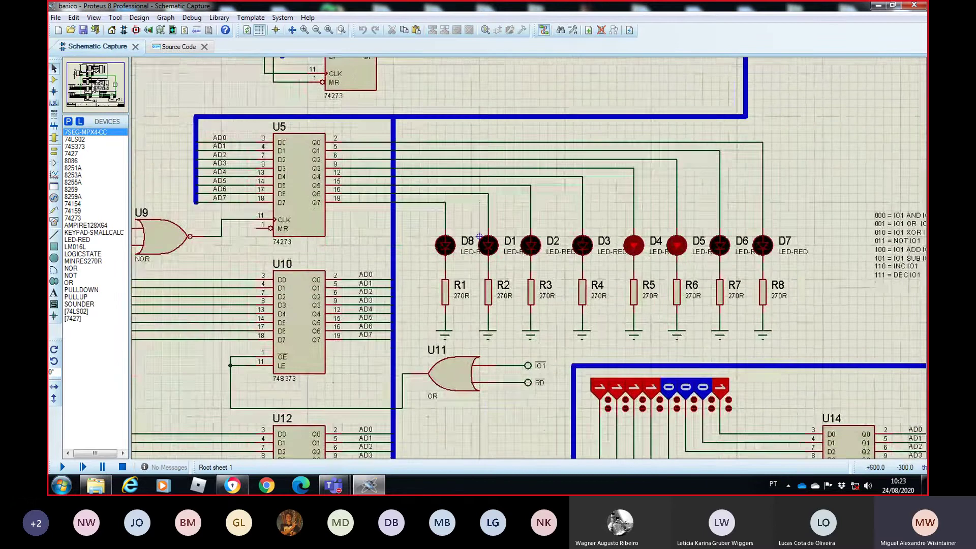
- Examine output latch U5 with its LED outputs, relating it to the address latches and decoder in the 8086 circuit
{"action": "left_click", "coordinate": [93, 86]}
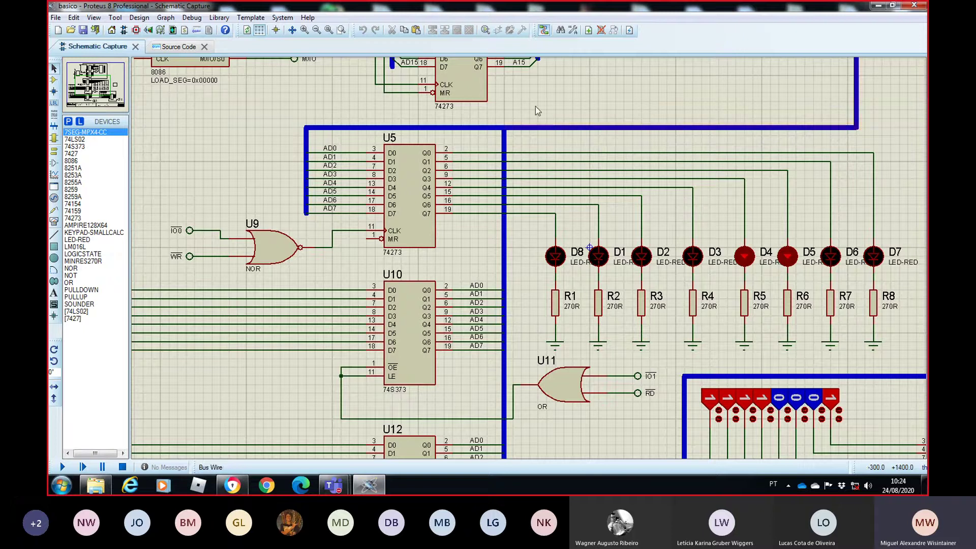
{"action": "left_click", "coordinate": [316, 30]}
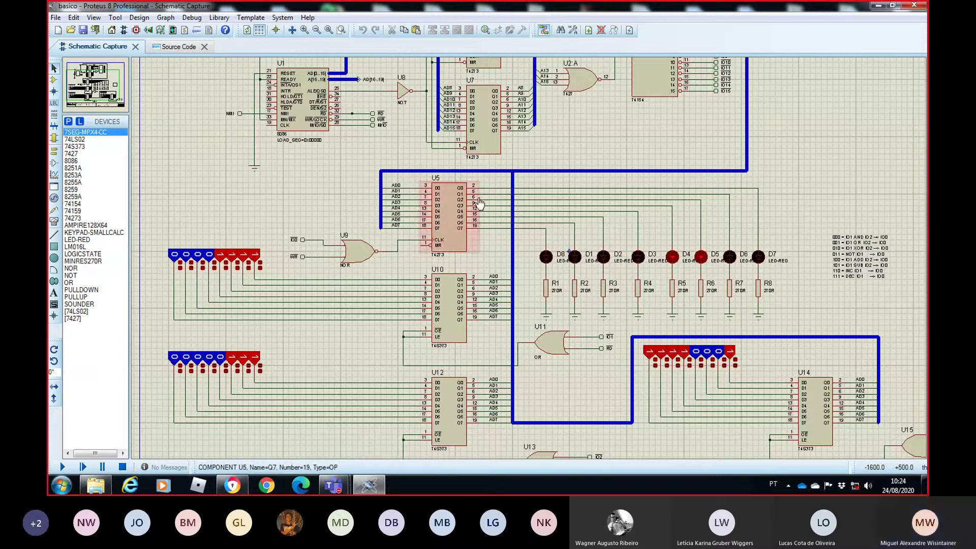
{"action": "left_click", "coordinate": [446, 233]}
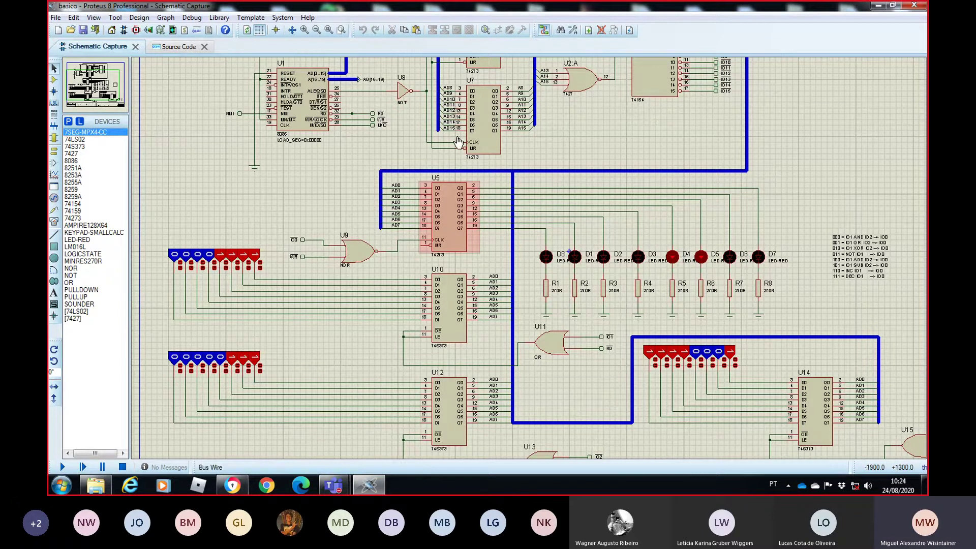
{"action": "left_click", "coordinate": [457, 211]}
{"action": "left_click", "coordinate": [672, 147]}
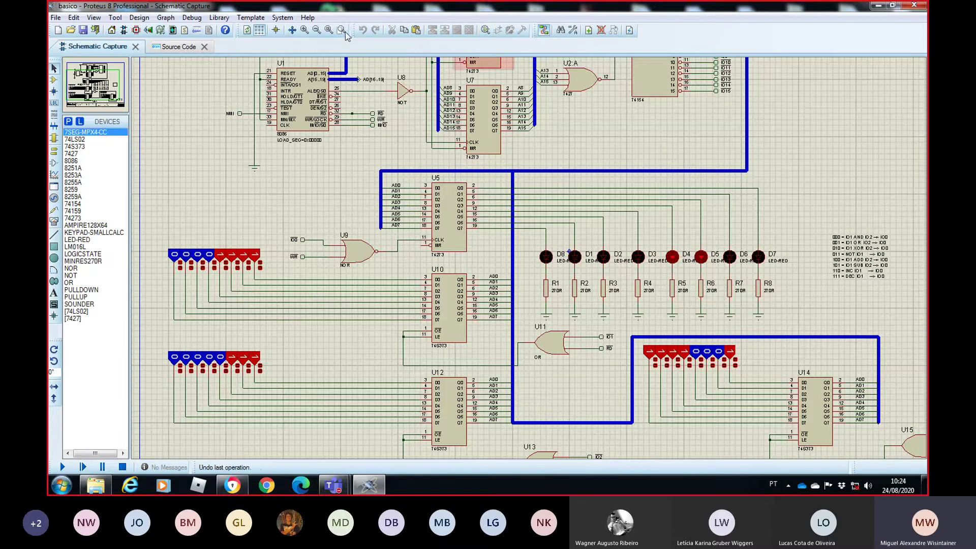
{"action": "left_click", "coordinate": [304, 30]}
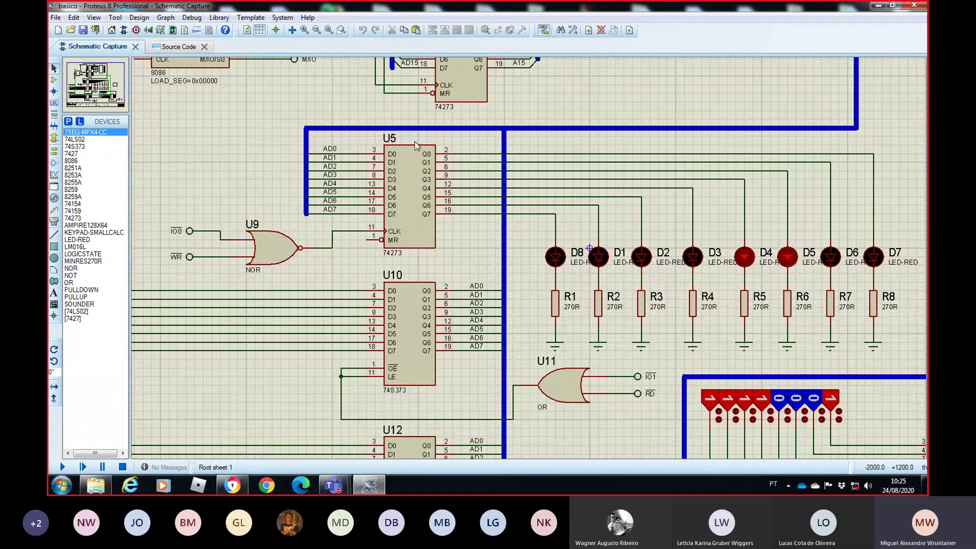
{"action": "left_click", "coordinate": [316, 30]}
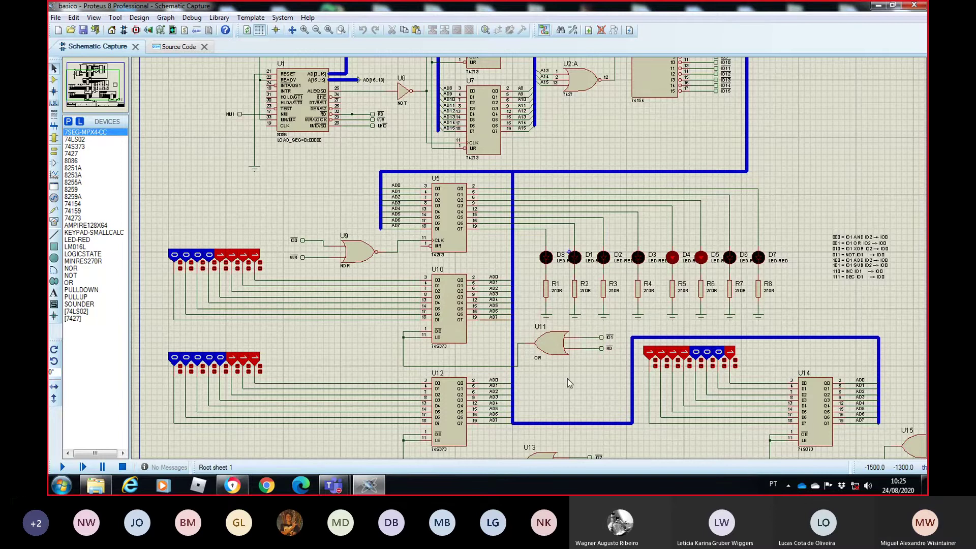
- Compare the RD-controlled input latches U10, U12 and U14 and their OR gates with output latch U5 and NOR gate U9
{"action": "scroll", "coordinate": [601, 381], "scroll_direction": "up", "scroll_amount": 1}
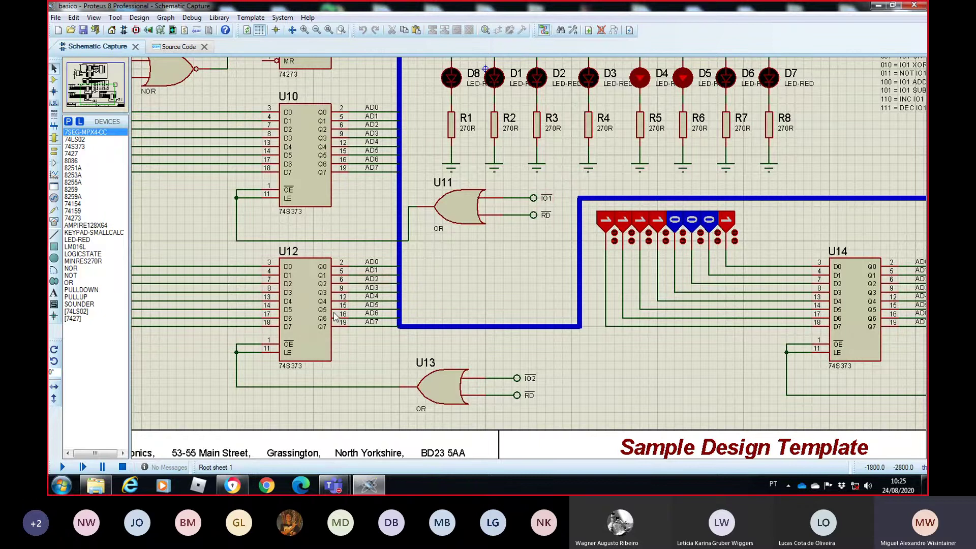
{"action": "left_click", "coordinate": [106, 76]}
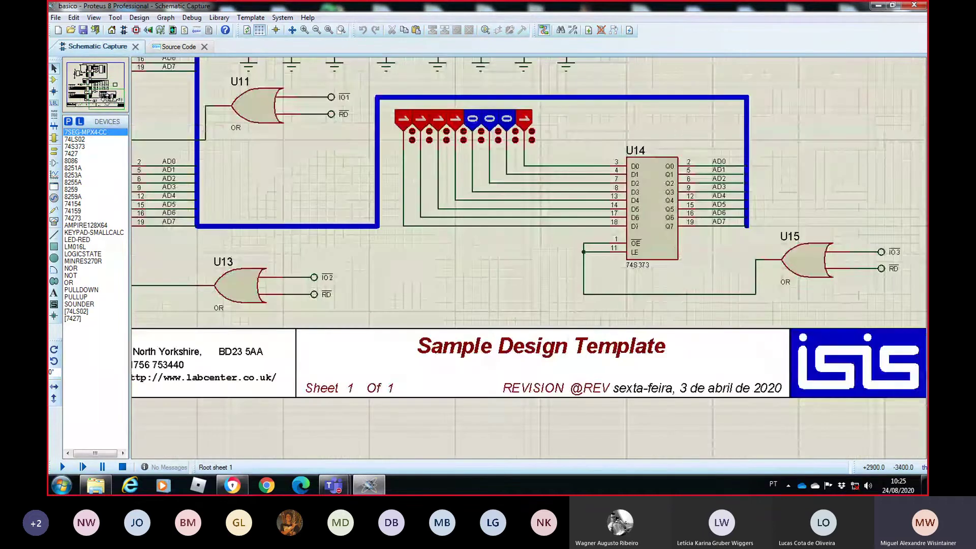
{"action": "left_click", "coordinate": [114, 100]}
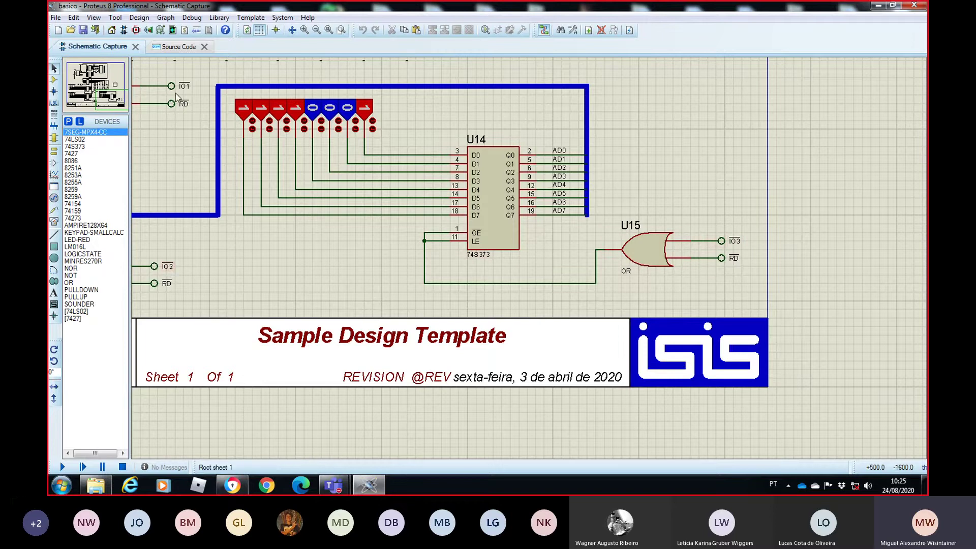
{"action": "left_click", "coordinate": [105, 89]}
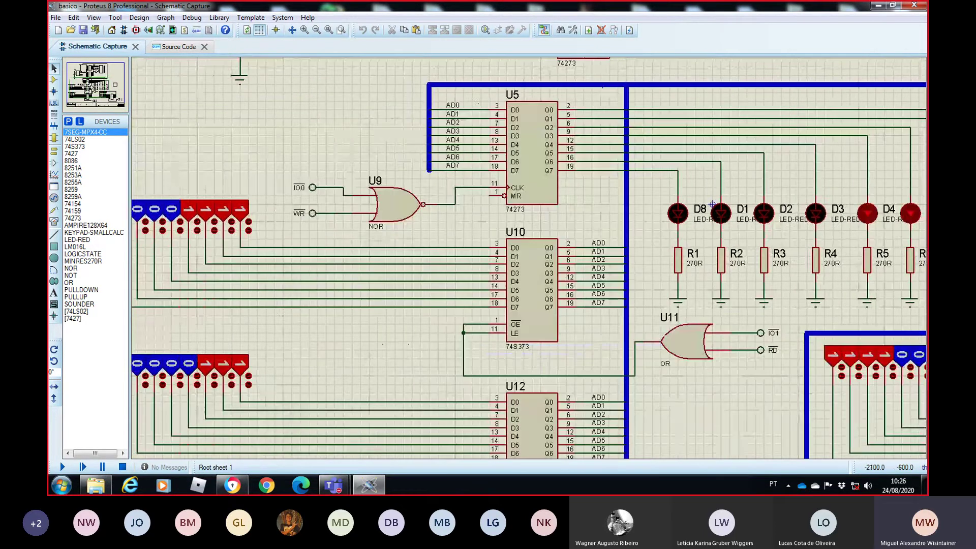
{"action": "left_click", "coordinate": [87, 90]}
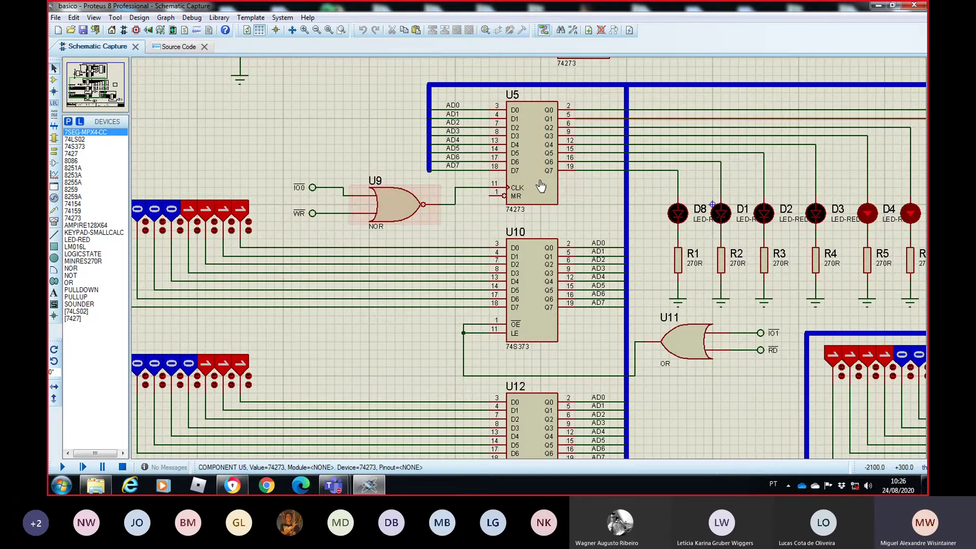
{"action": "left_click", "coordinate": [543, 146]}
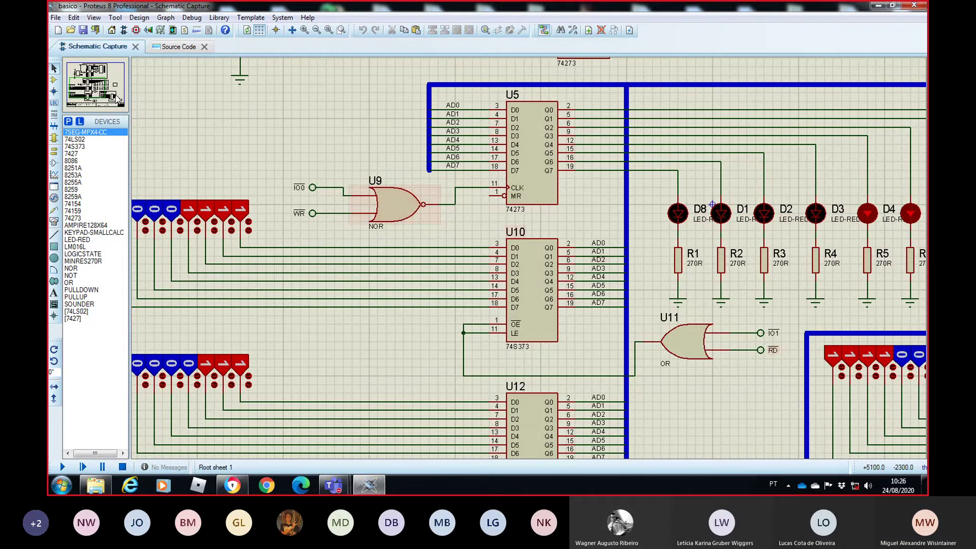
{"action": "left_click", "coordinate": [119, 99]}
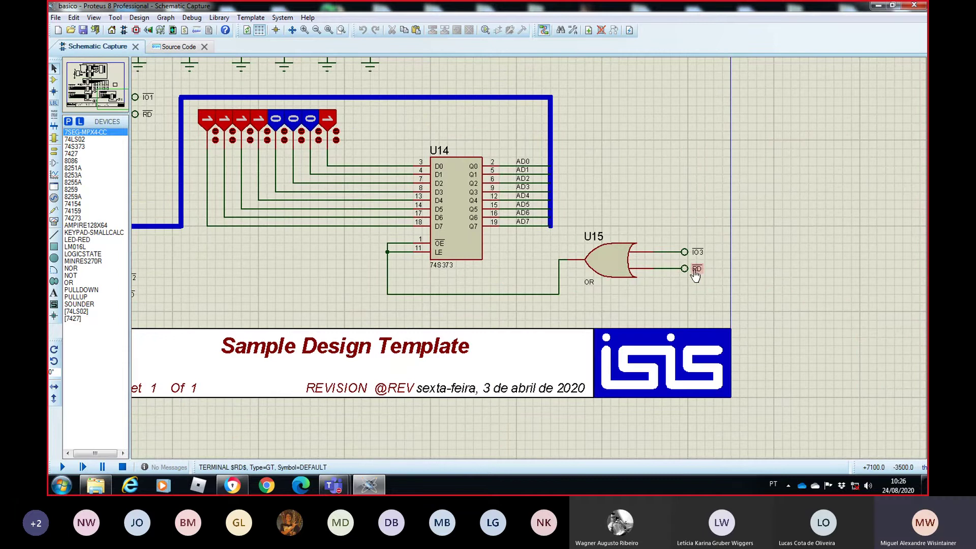
{"action": "left_click", "coordinate": [109, 85]}
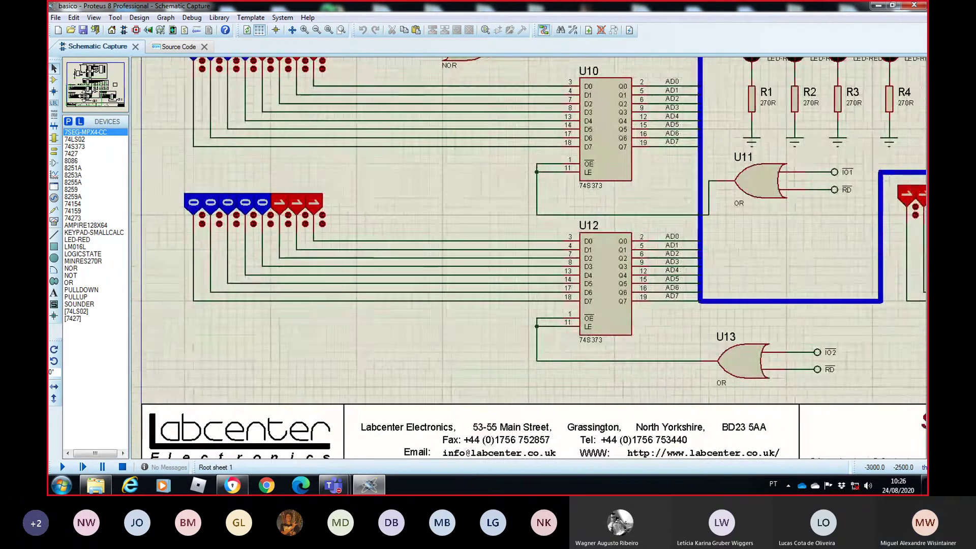
{"action": "left_click", "coordinate": [86, 98]}
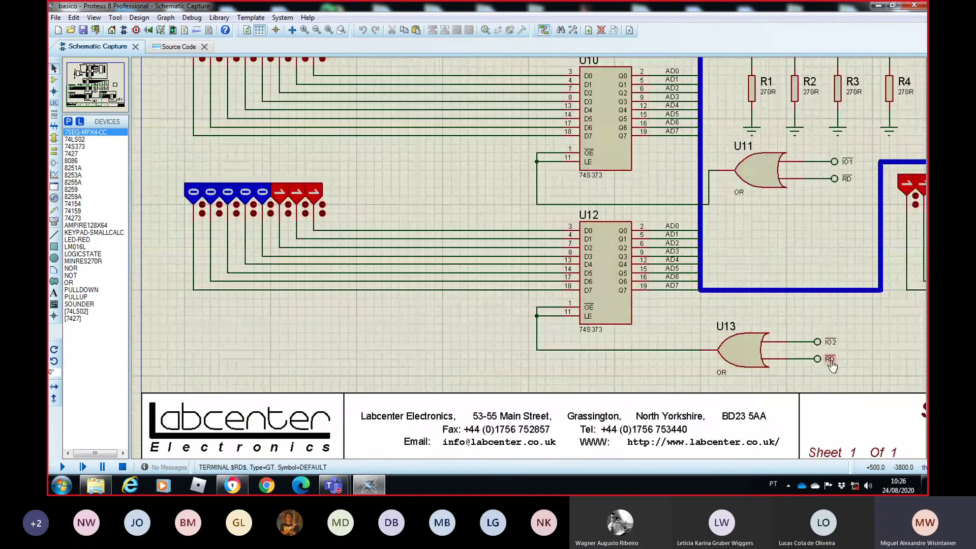
{"action": "left_click", "coordinate": [104, 83]}
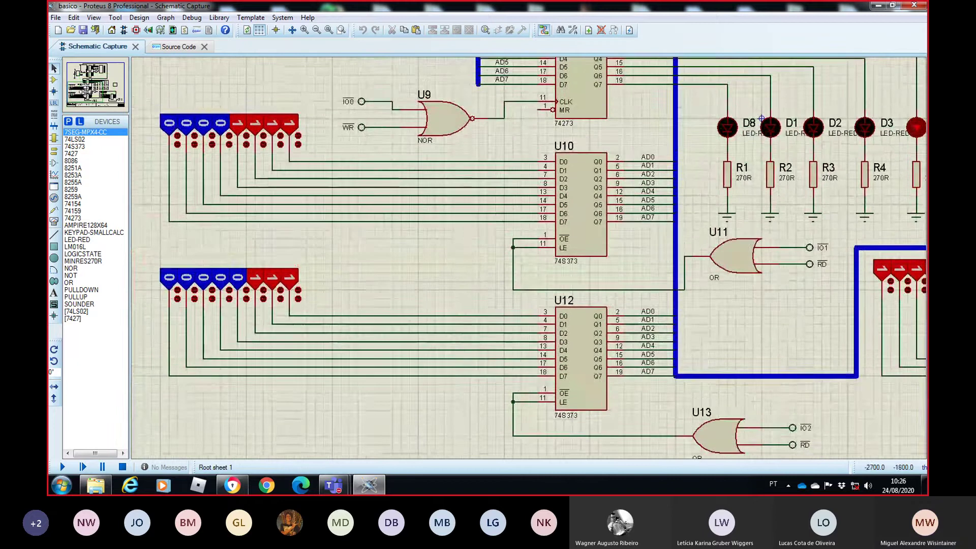
{"action": "left_click", "coordinate": [93, 91]}
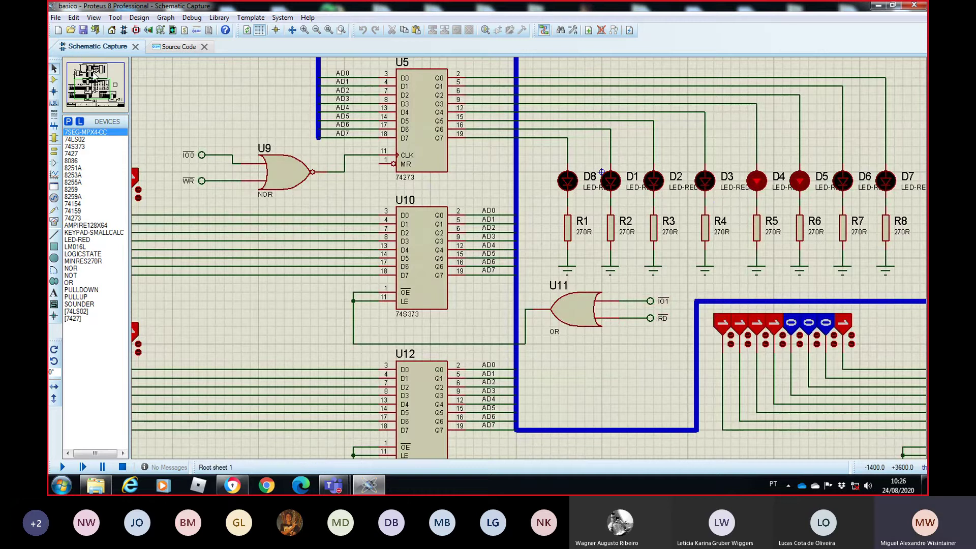
- Set all eight logic-state inputs feeding latch U14 to 0
{"action": "left_click", "coordinate": [93, 73]}
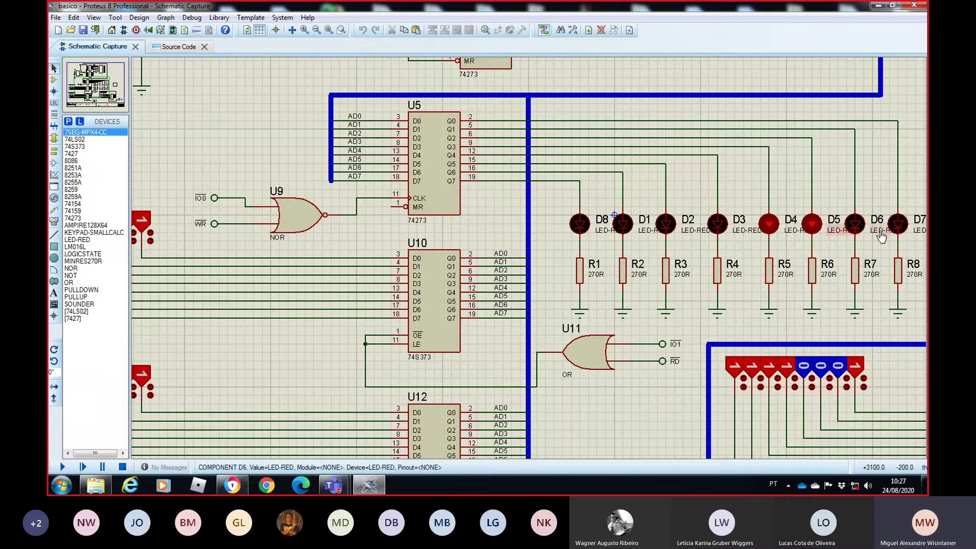
{"action": "left_click", "coordinate": [118, 87]}
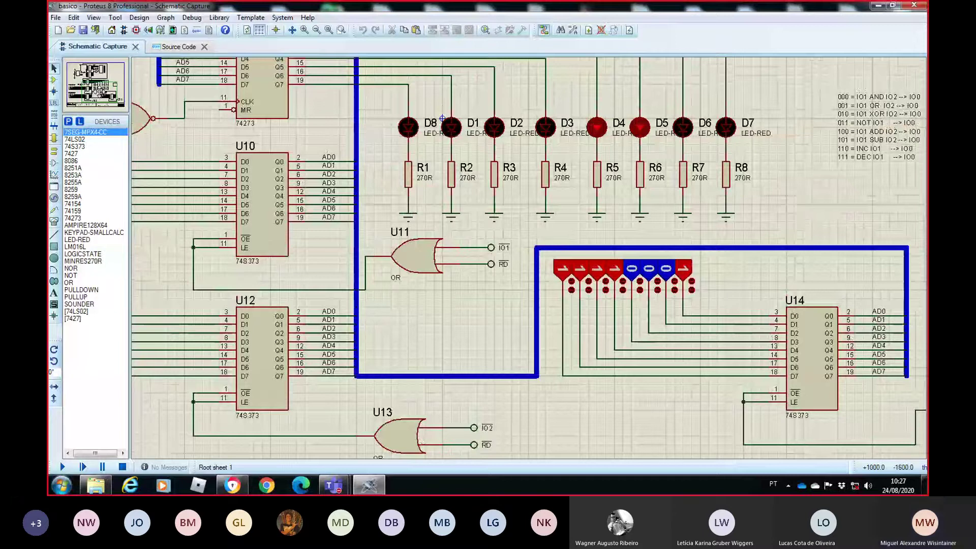
{"action": "left_click", "coordinate": [102, 92]}
{"action": "left_click", "coordinate": [609, 268]}
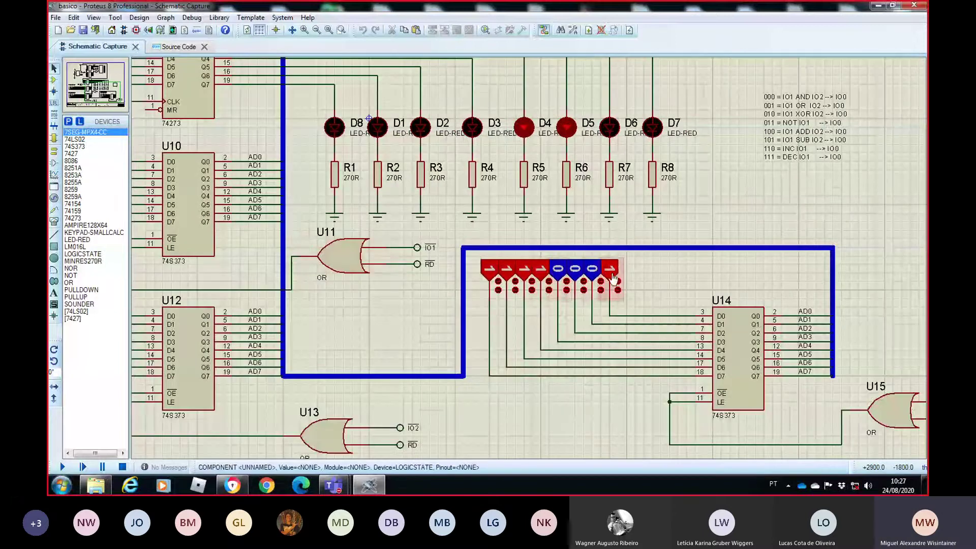
{"action": "left_click", "coordinate": [541, 270]}
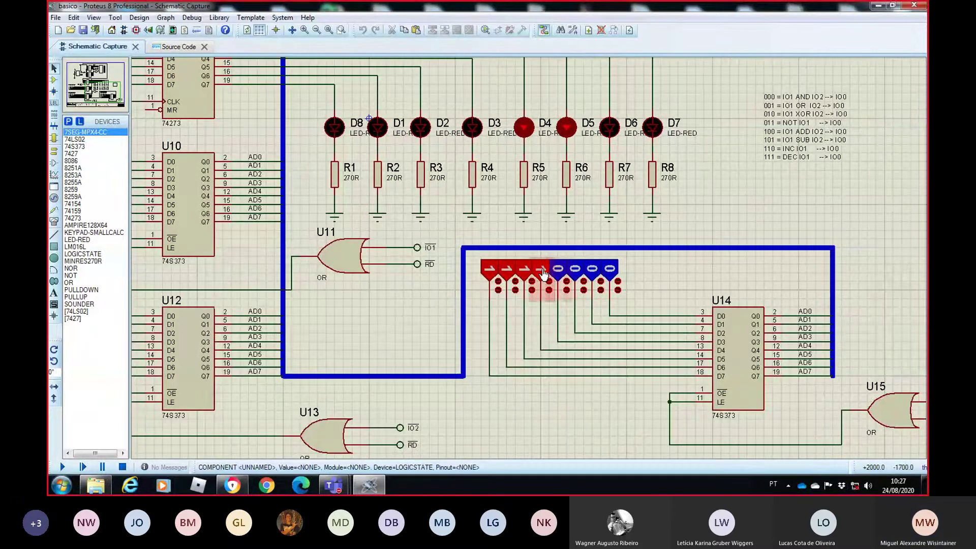
{"action": "left_click", "coordinate": [524, 270]}
{"action": "left_click", "coordinate": [507, 270]}
{"action": "left_click", "coordinate": [490, 270]}
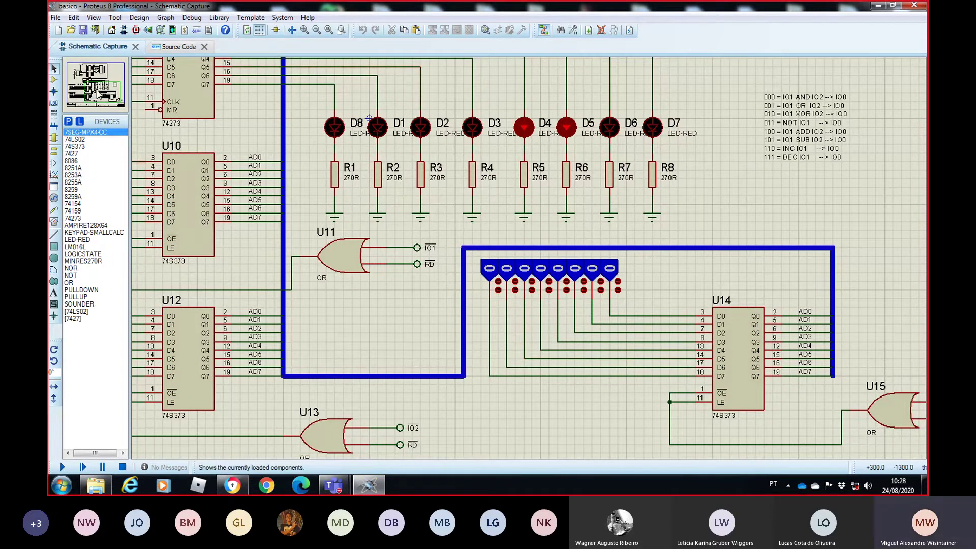
- Review the path from latch U5 and its LEDs through the 8086, U6, U7 and decoder U4, ending with the whole schematic
{"action": "left_click_drag", "start_coordinate": [369, 118], "coordinate": [528, 279]}
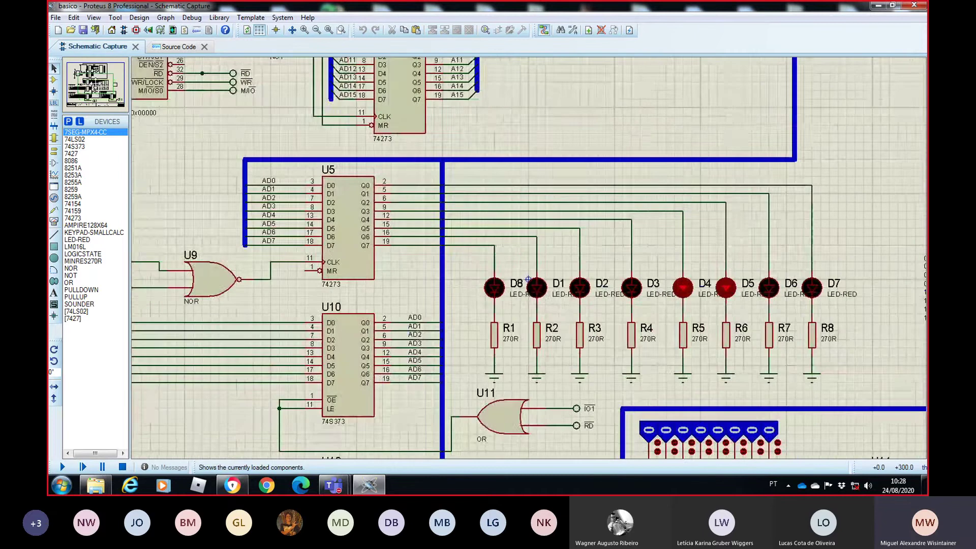
{"action": "left_click", "coordinate": [92, 84]}
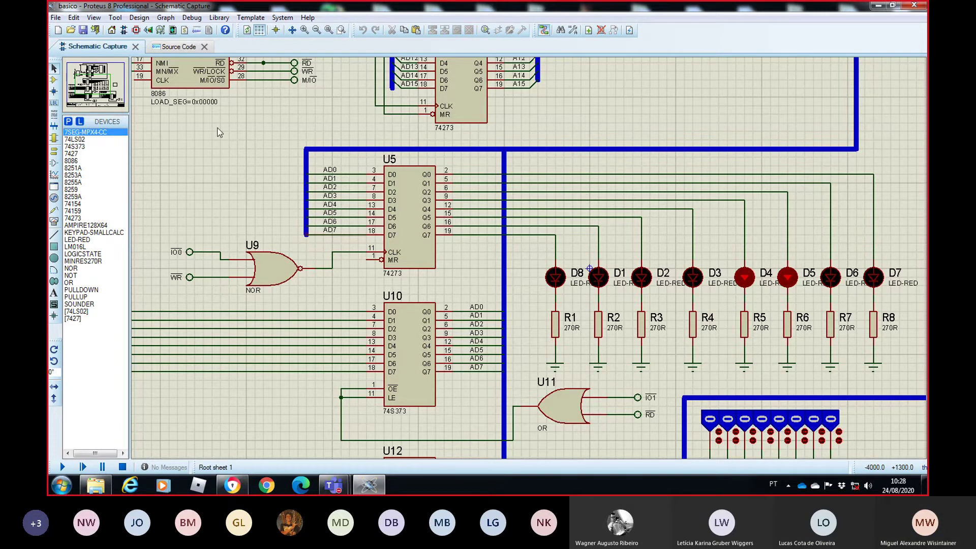
{"action": "left_click", "coordinate": [97, 75]}
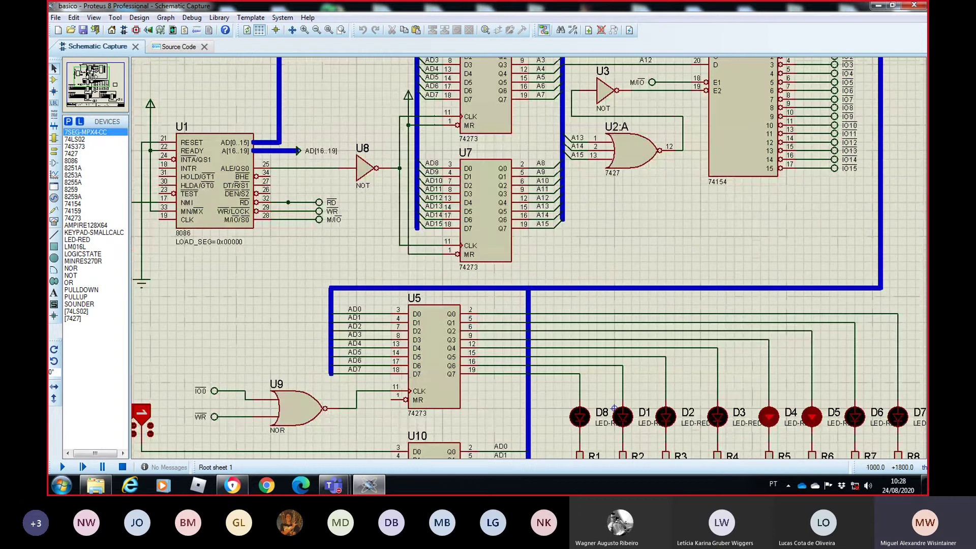
{"action": "left_click", "coordinate": [96, 72]}
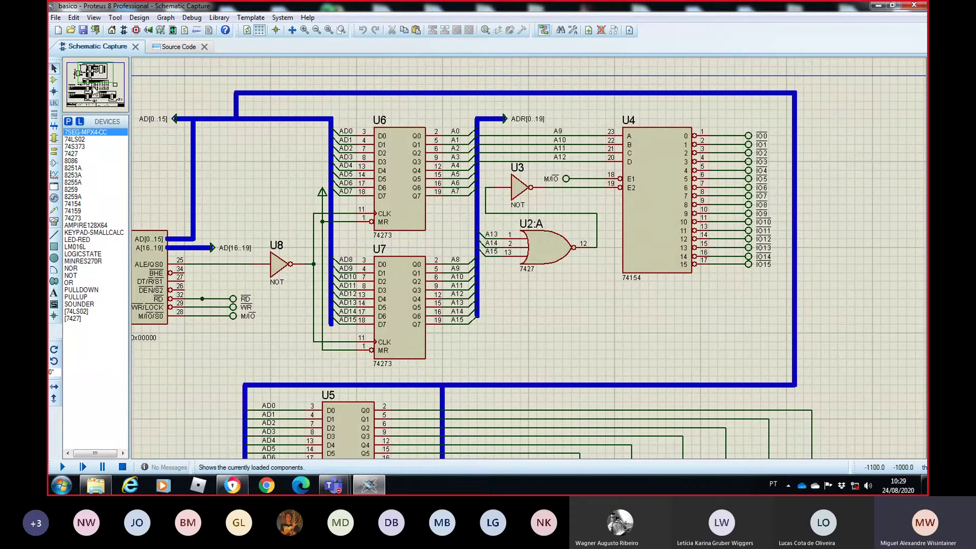
{"action": "left_click", "coordinate": [95, 90]}
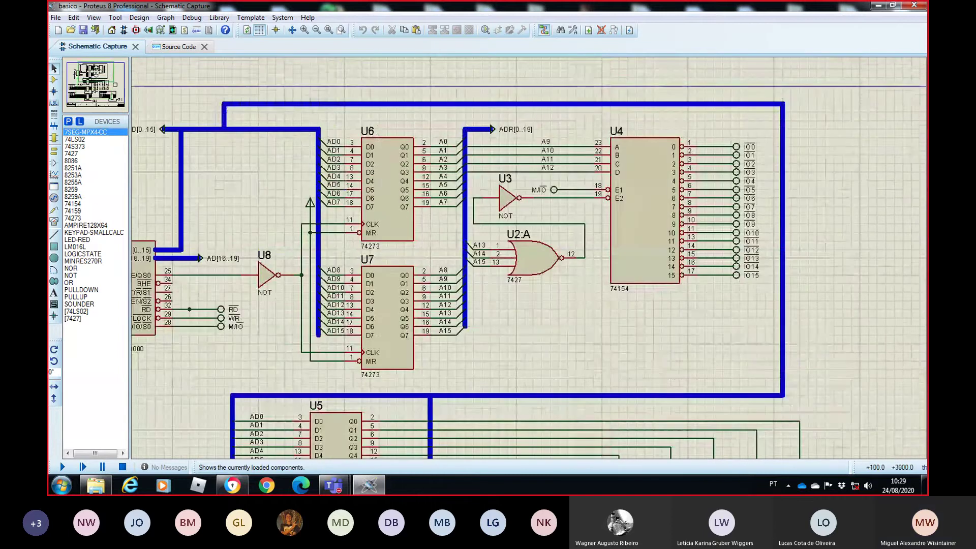
{"action": "left_click", "coordinate": [317, 32]}
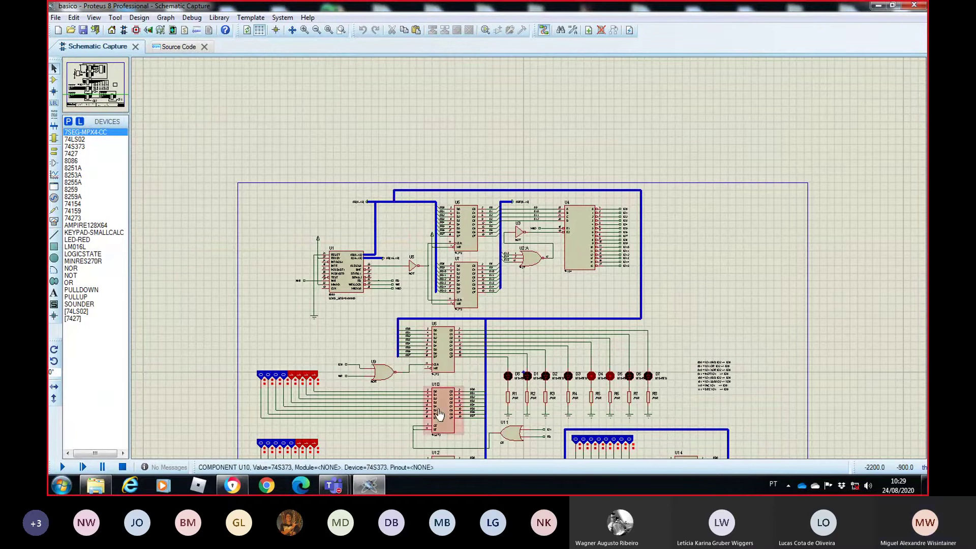
{"action": "left_click", "coordinate": [115, 89]}
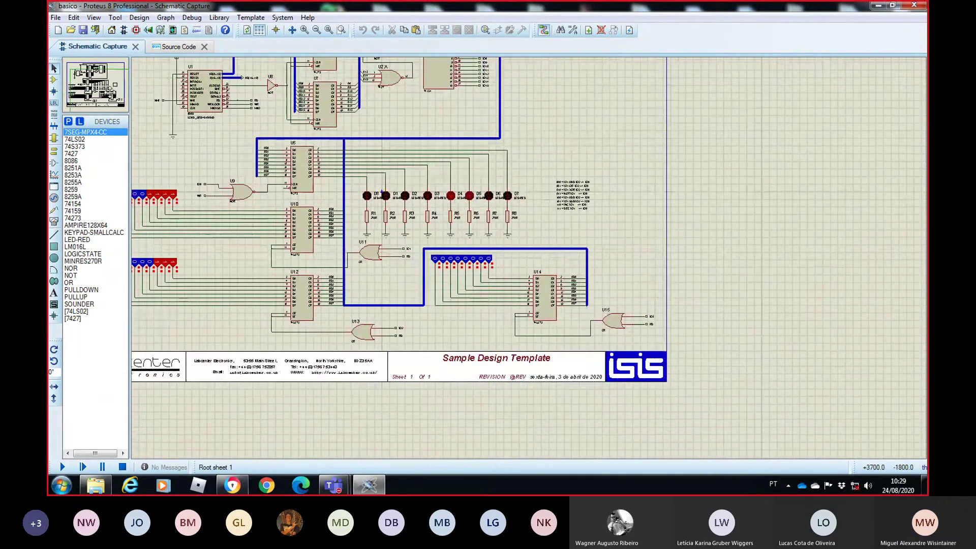
{"action": "left_click", "coordinate": [94, 84]}
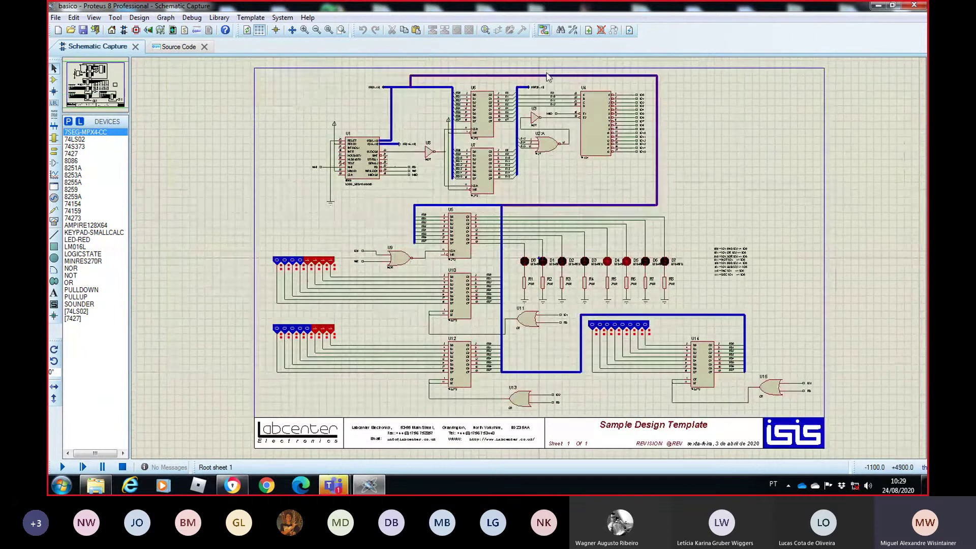
- Switch to the Microsoft Teams meeting to check its chat and the shared BASICO project file, and return to the schematic
{"action": "mouse_move", "coordinate": [333, 486]}
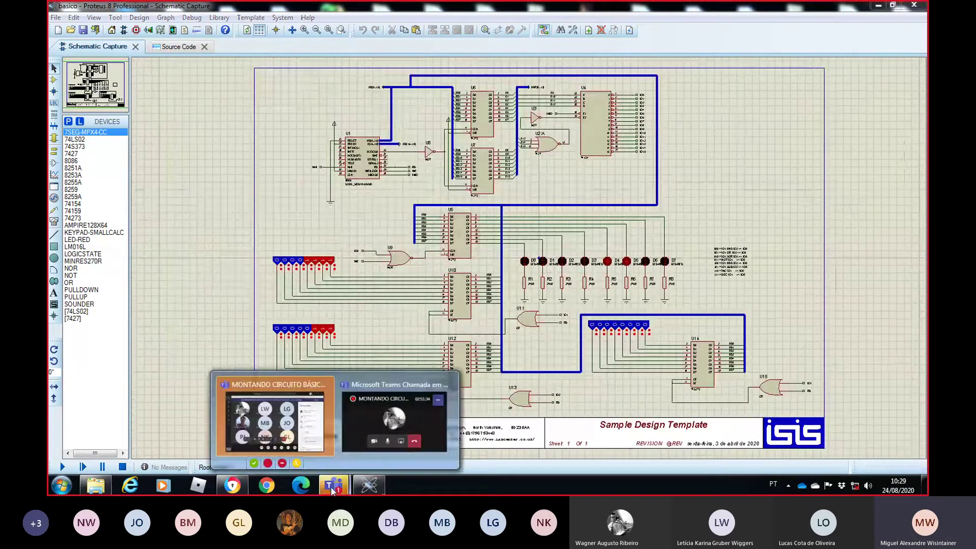
{"action": "left_click", "coordinate": [326, 425]}
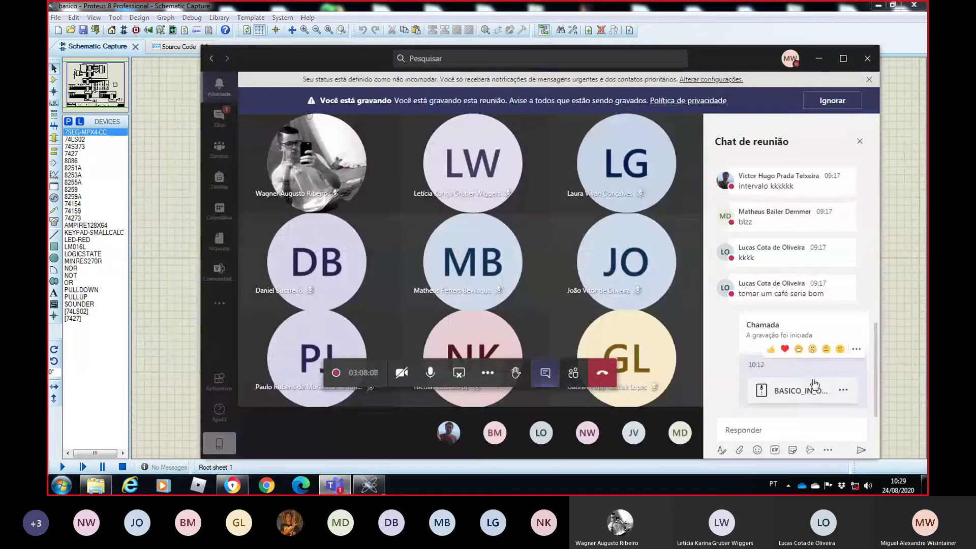
{"action": "left_click", "coordinate": [784, 429]}
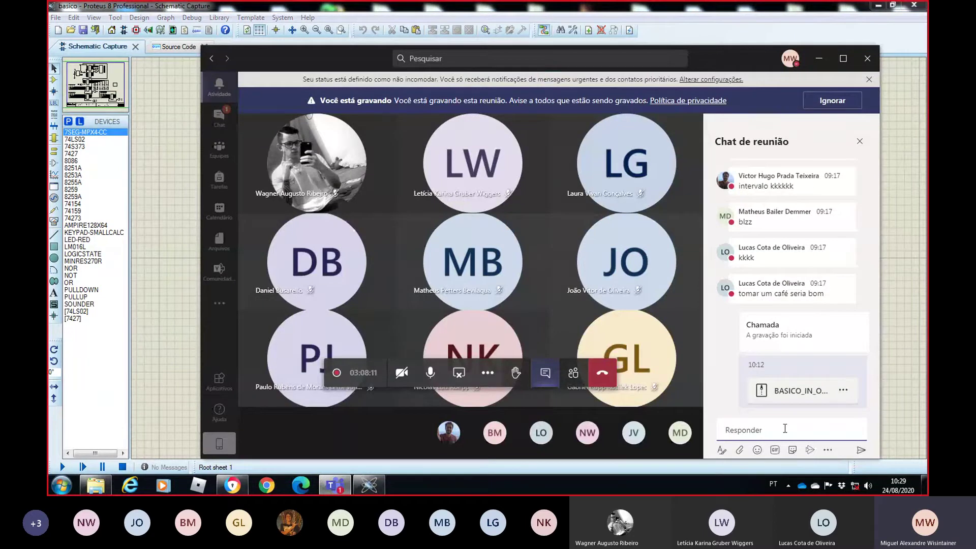
{"action": "mouse_move", "coordinate": [812, 356]}
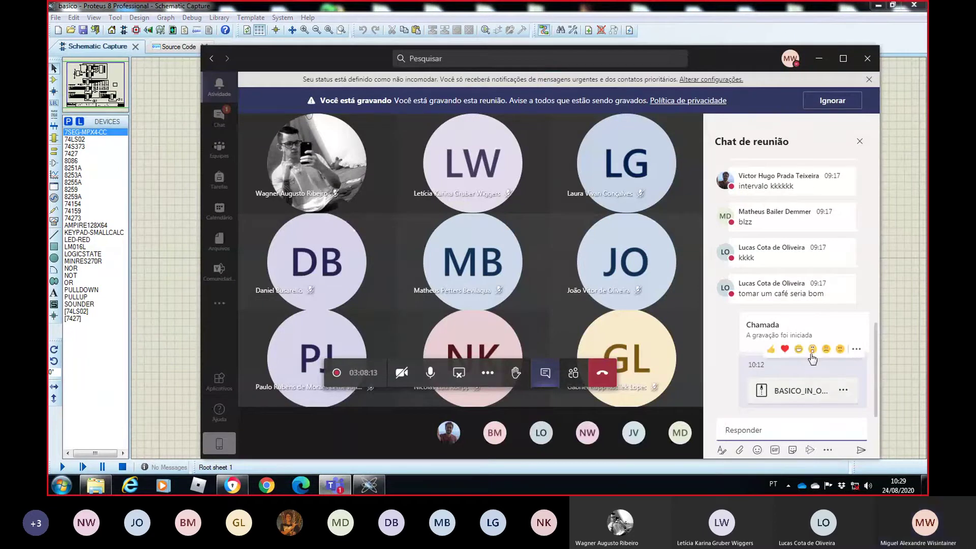
{"action": "left_click", "coordinate": [821, 59]}
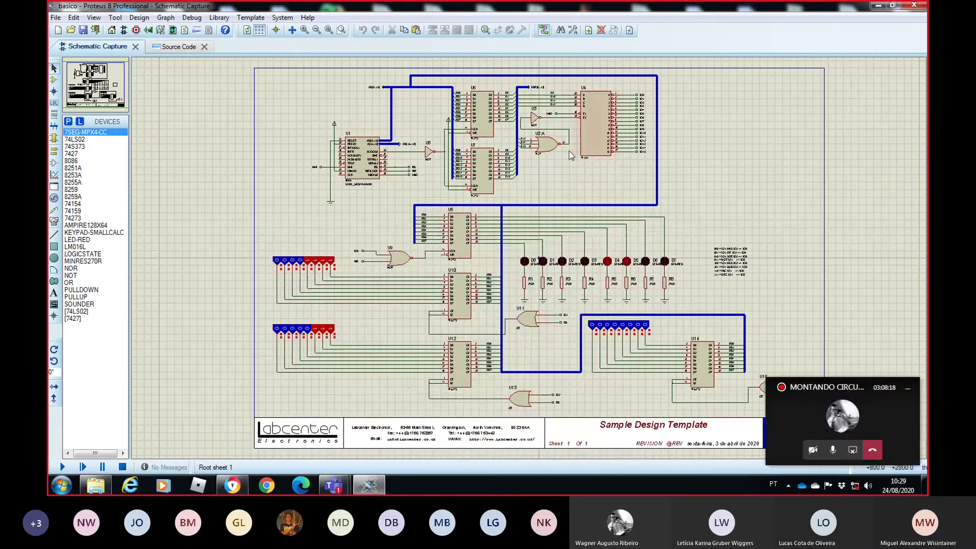
- Examine the 8086, latches U6 and U7 and decoder U4 more closely, and minimize the floating meeting window
{"action": "left_click", "coordinate": [303, 36]}
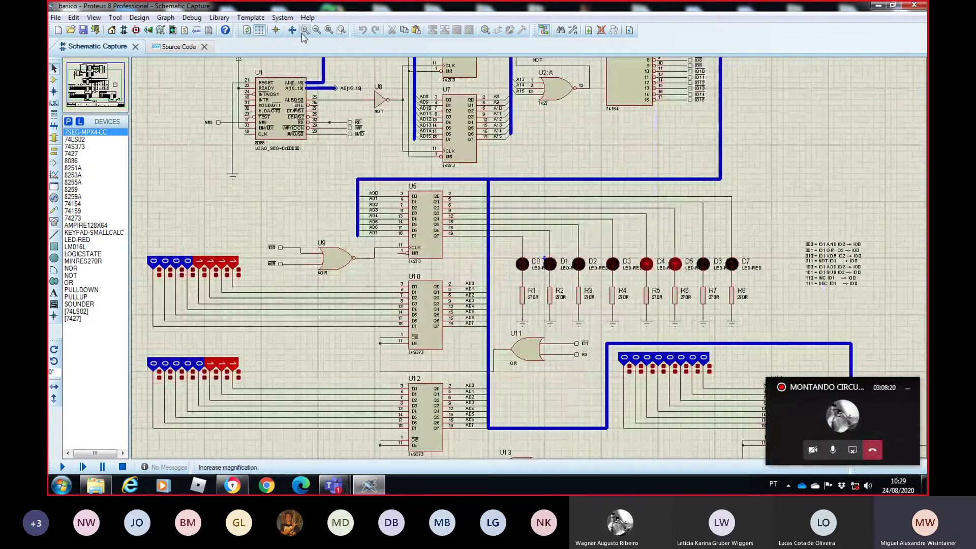
{"action": "left_click", "coordinate": [302, 35]}
{"action": "left_click", "coordinate": [94, 79]}
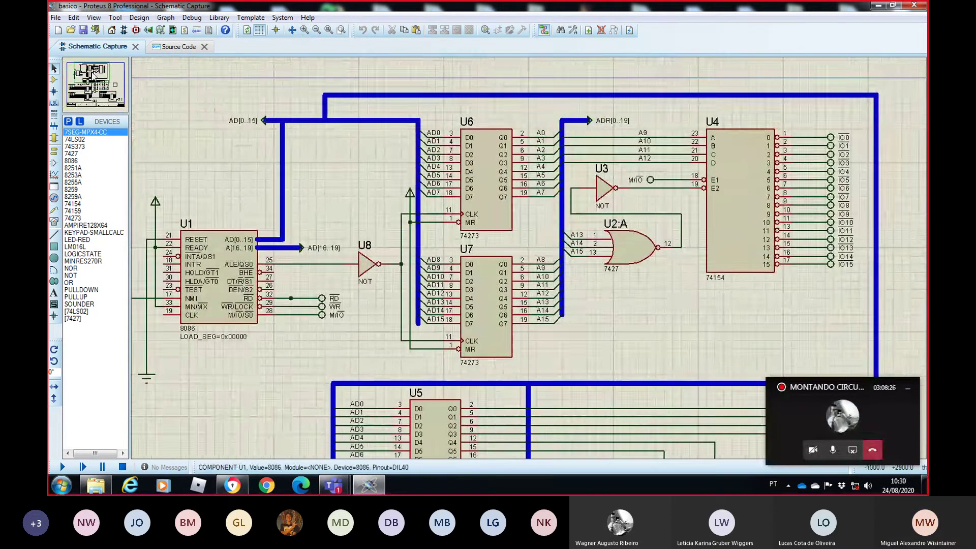
{"action": "left_click", "coordinate": [315, 30]}
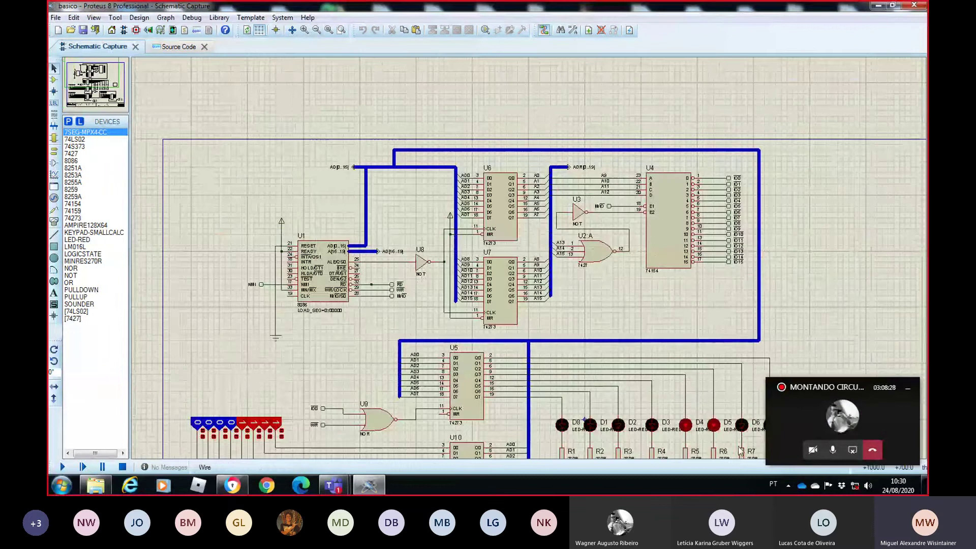
{"action": "left_click", "coordinate": [907, 388]}
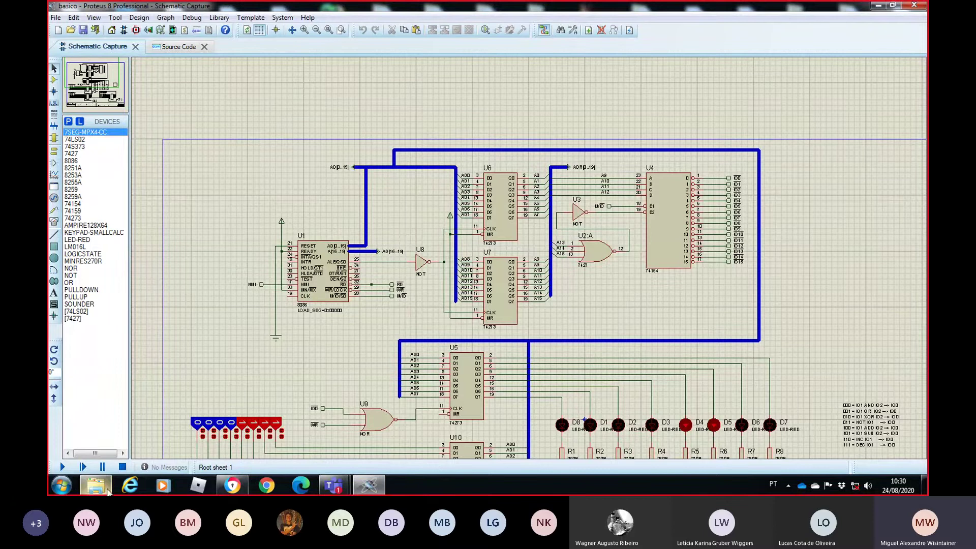
- Open Notepad with a blank document and move its window so that the text area is fully accessible over the schematic
{"action": "left_click", "coordinate": [71, 487]}
{"action": "type", "text": "NO"}
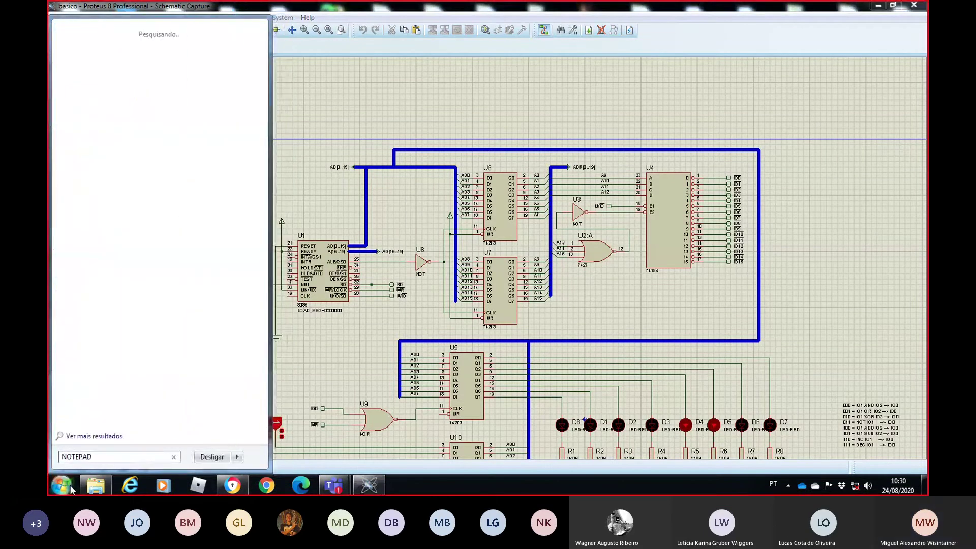
{"action": "type", "text": "TEPAD"}
{"action": "key", "text": "Return"}
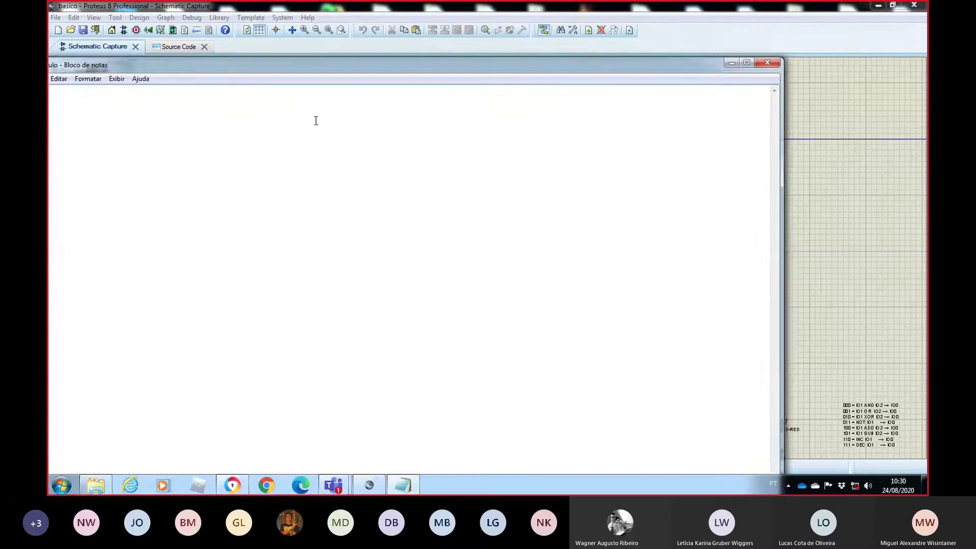
{"action": "left_click_drag", "start_coordinate": [333, 69], "coordinate": [490, 48]}
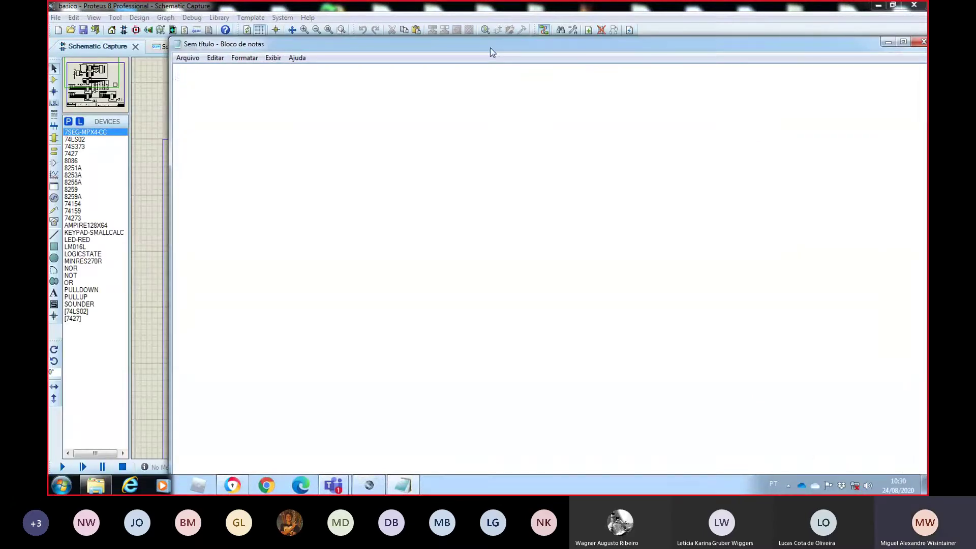
- Write the two assembly lines "MOV AL,10101010B" and "OUT 0000H,AL" in the blank note
{"action": "type", "text": "MOV AL,10101010B"}
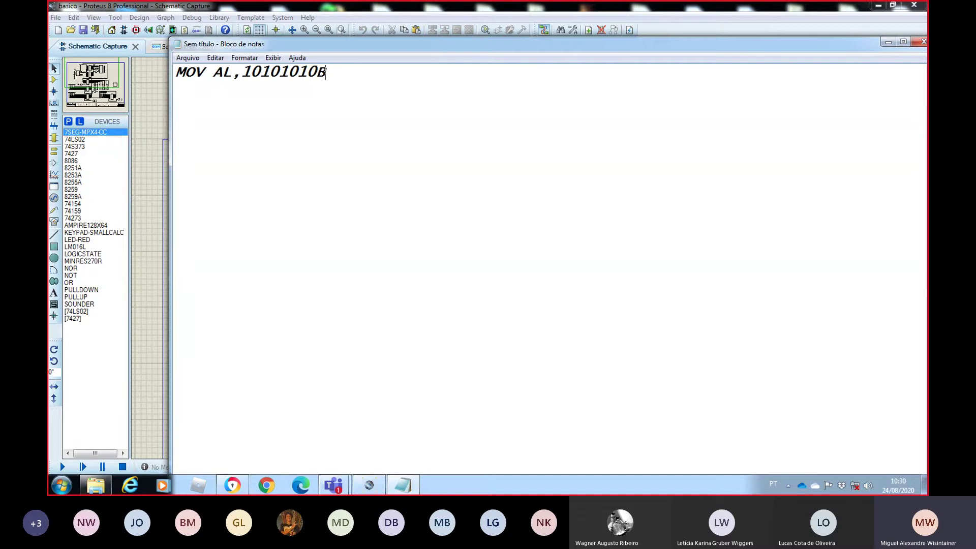
{"action": "key", "text": "Return"}
{"action": "type", "text": "OUT"}
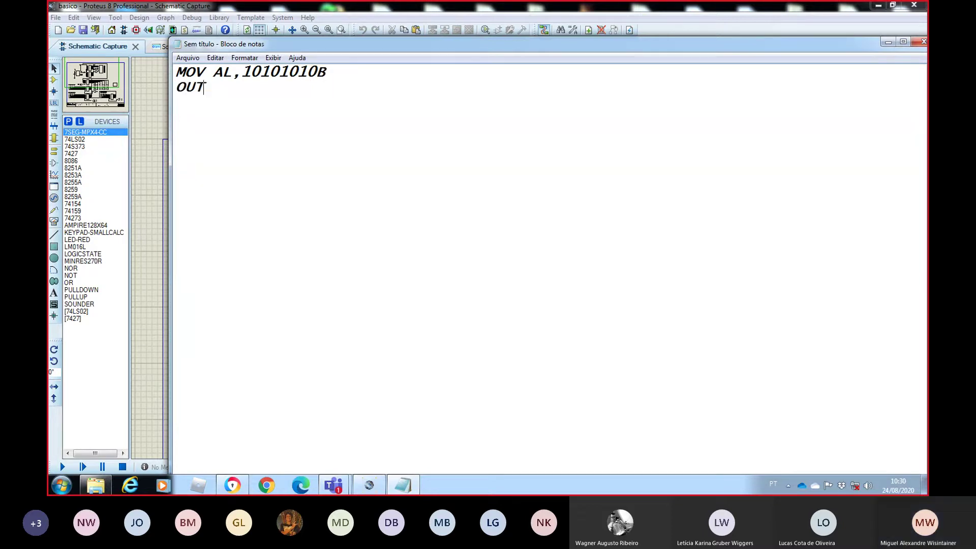
{"action": "type", "text": "X"}
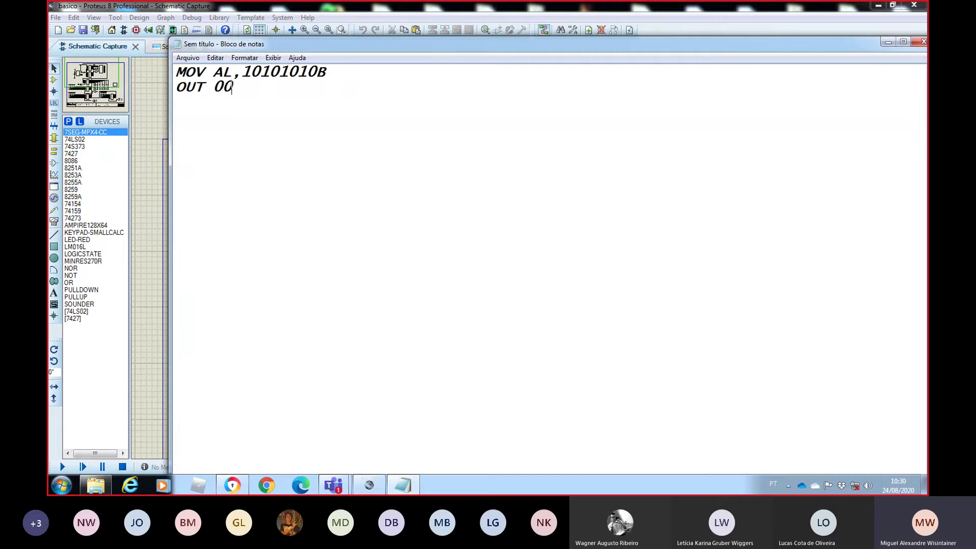
{"action": "type", "text": "00H,A"}
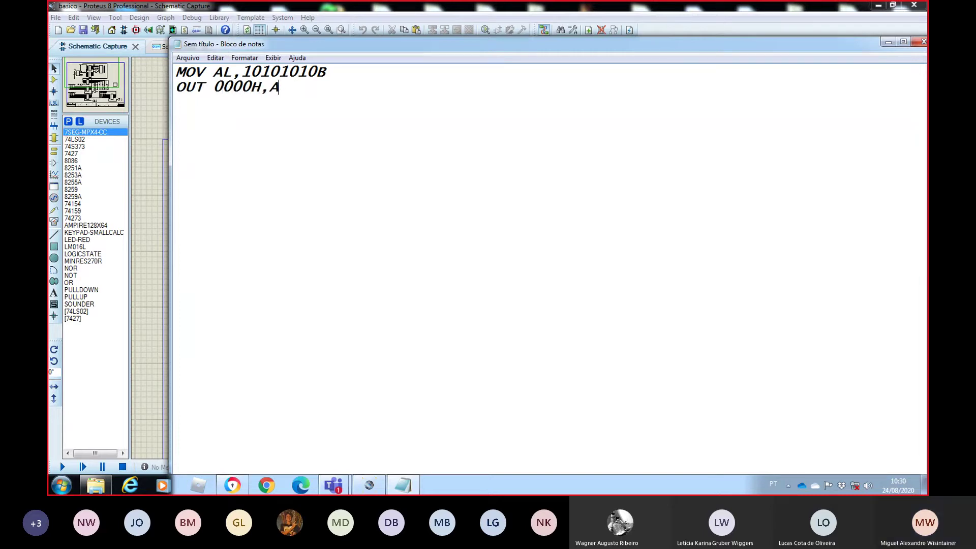
{"action": "type", "text": "L"}
{"action": "key", "text": "Return"}
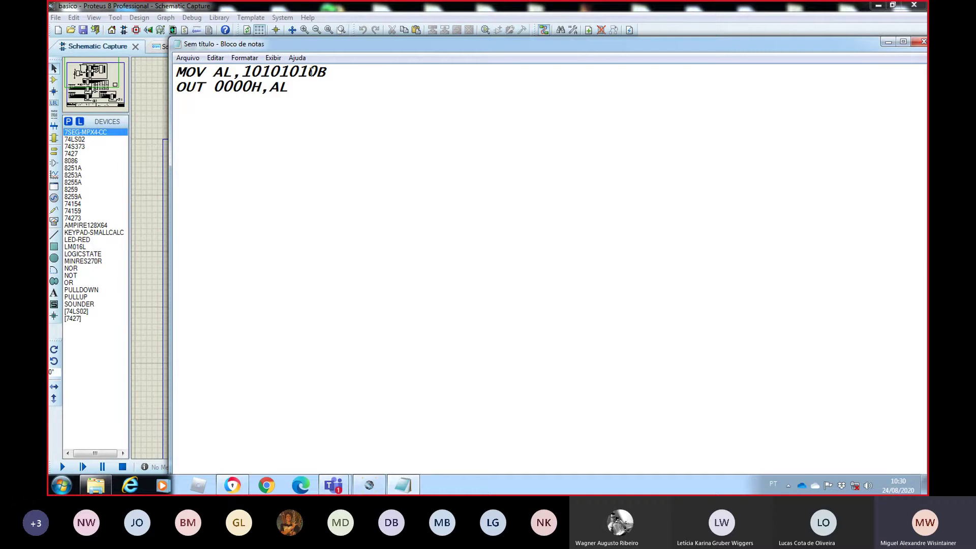
- Compare the value 10101010 and port address 0000H in the note with the LEDs and output latch U5 in the schematic
{"action": "key", "text": "alt+Tab"}
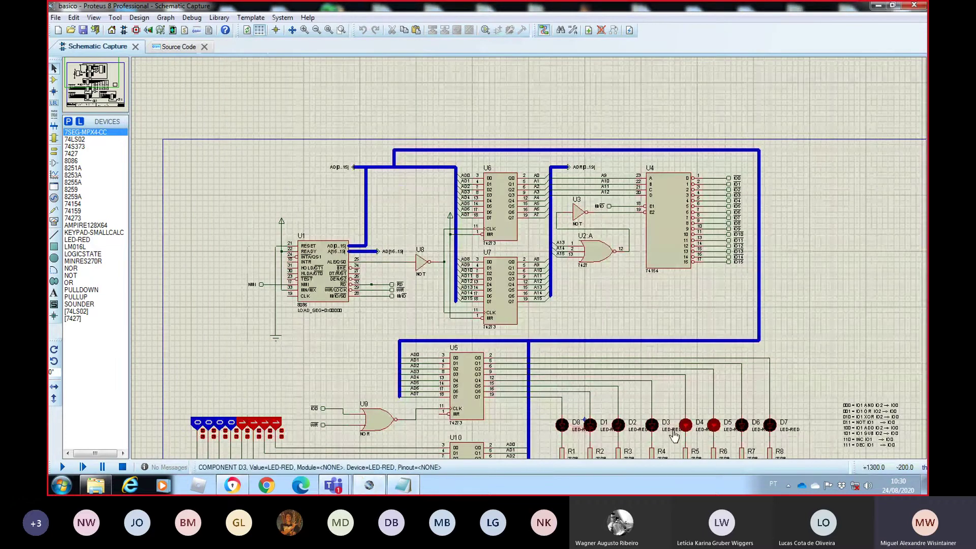
{"action": "key", "text": "alt+Tab"}
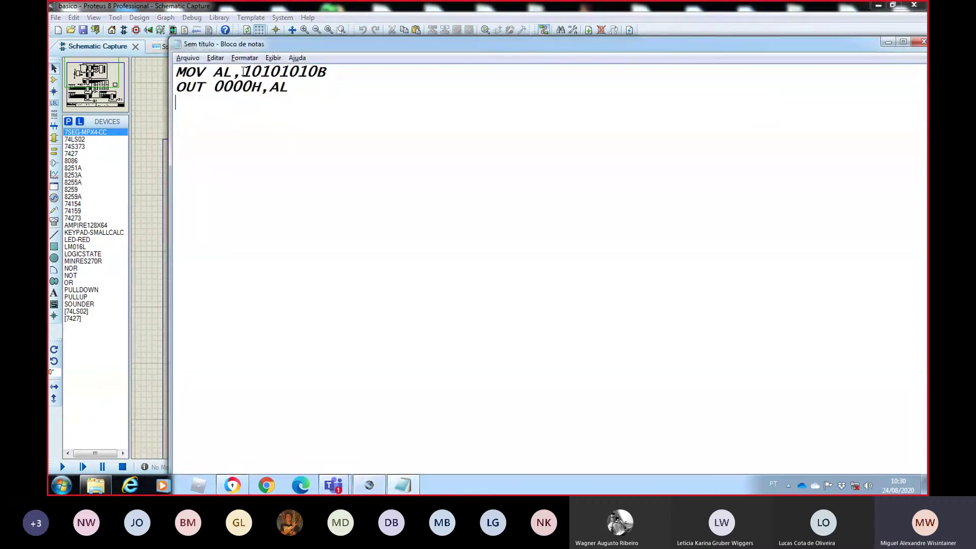
{"action": "left_click_drag", "start_coordinate": [241, 72], "coordinate": [316, 71]}
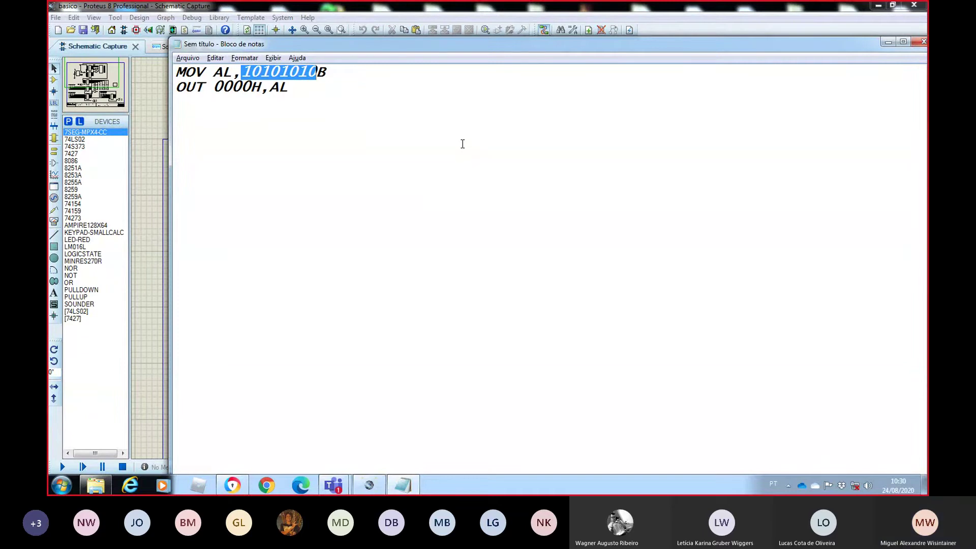
{"action": "key", "text": "alt+Tab"}
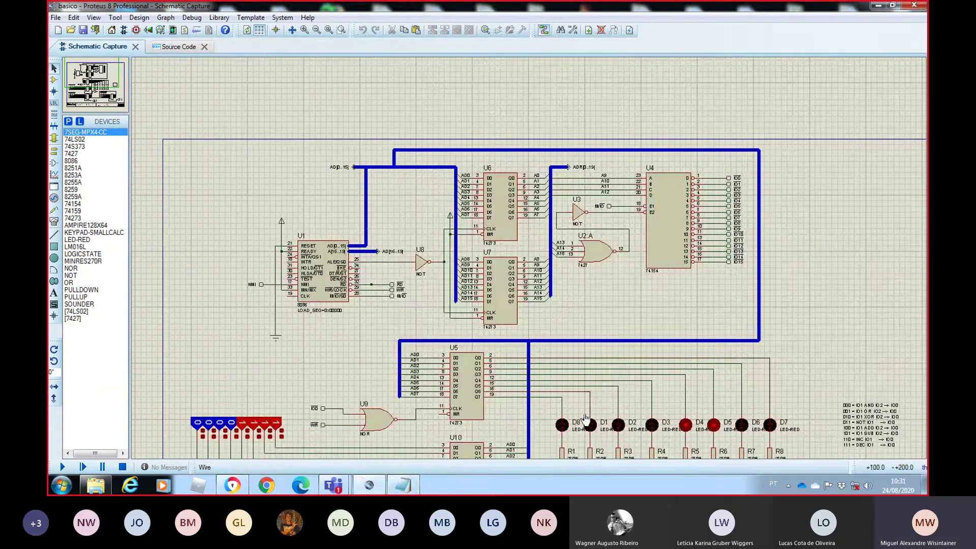
{"action": "key", "text": "alt+Tab"}
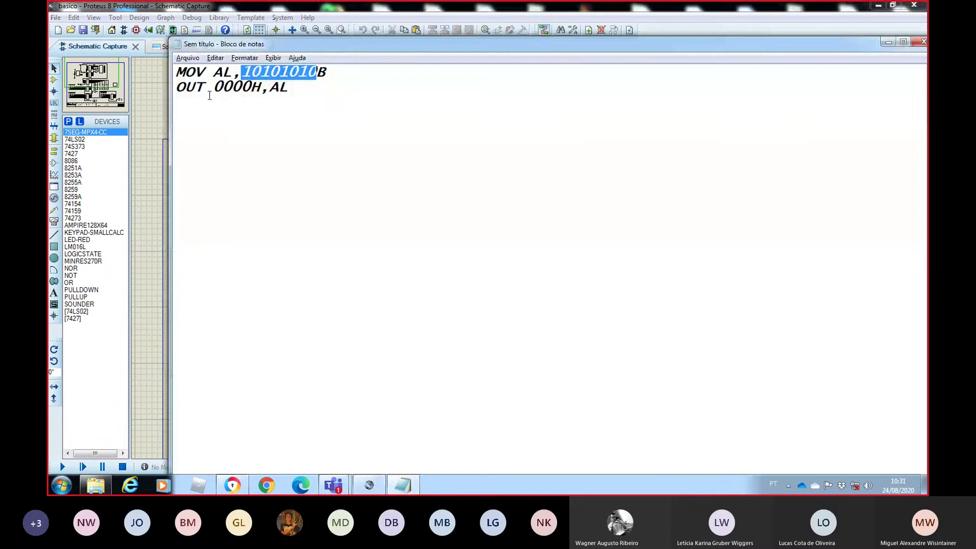
{"action": "left_click_drag", "start_coordinate": [211, 89], "coordinate": [262, 88]}
{"action": "key", "text": "alt+Tab"}
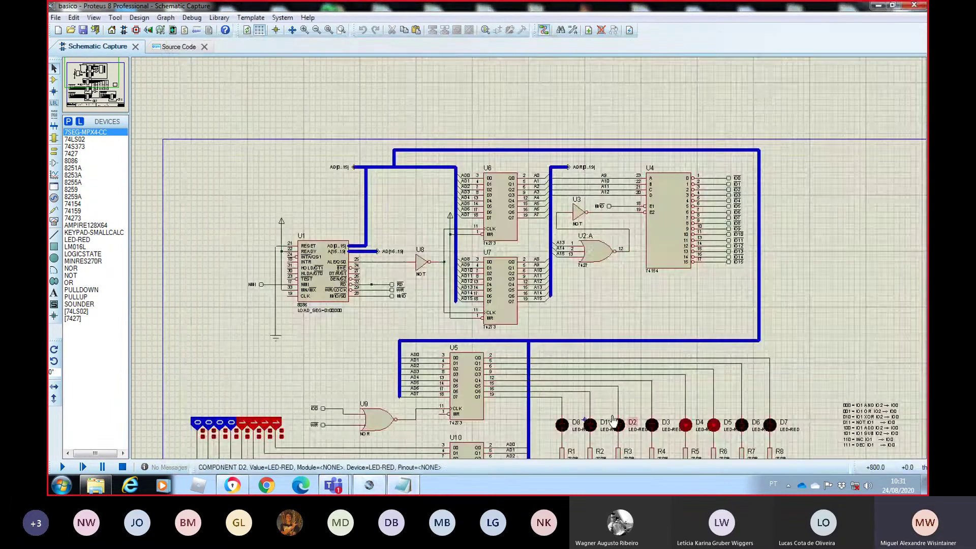
{"action": "key", "text": "alt+Tab"}
{"action": "left_click_drag", "start_coordinate": [320, 72], "coordinate": [212, 88]}
{"action": "key", "text": "alt+Tab"}
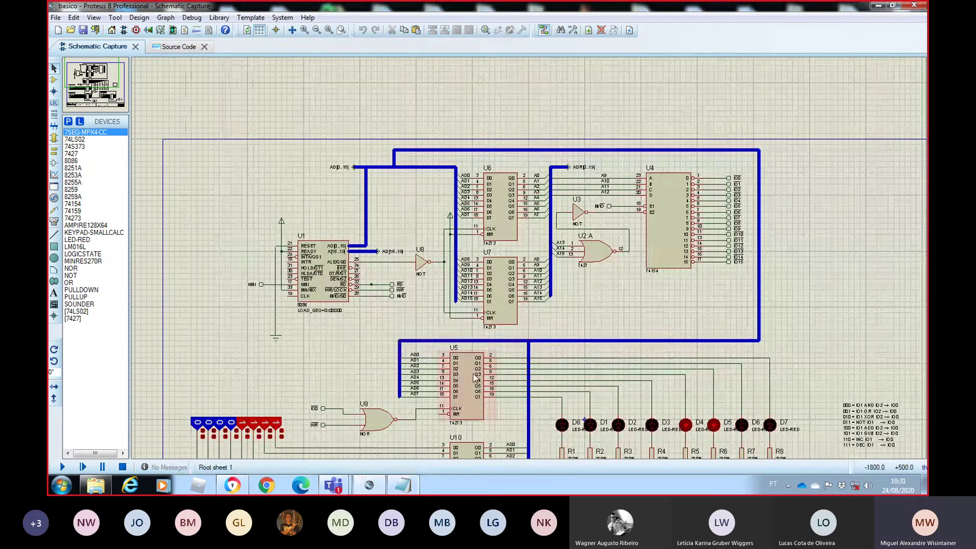
- Frame the 8086, latches, decoder U4 and LEDs in the schematic, and paste a screenshot of that view into a new Paint image
{"action": "scroll", "coordinate": [539, 311], "scroll_direction": "down", "scroll_amount": 1}
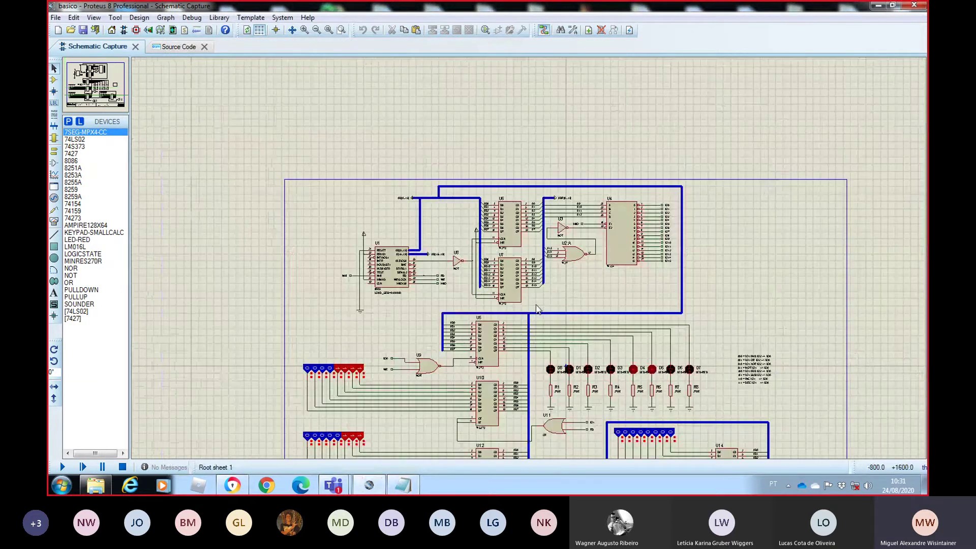
{"action": "left_click", "coordinate": [97, 77]}
{"action": "left_click", "coordinate": [91, 81]}
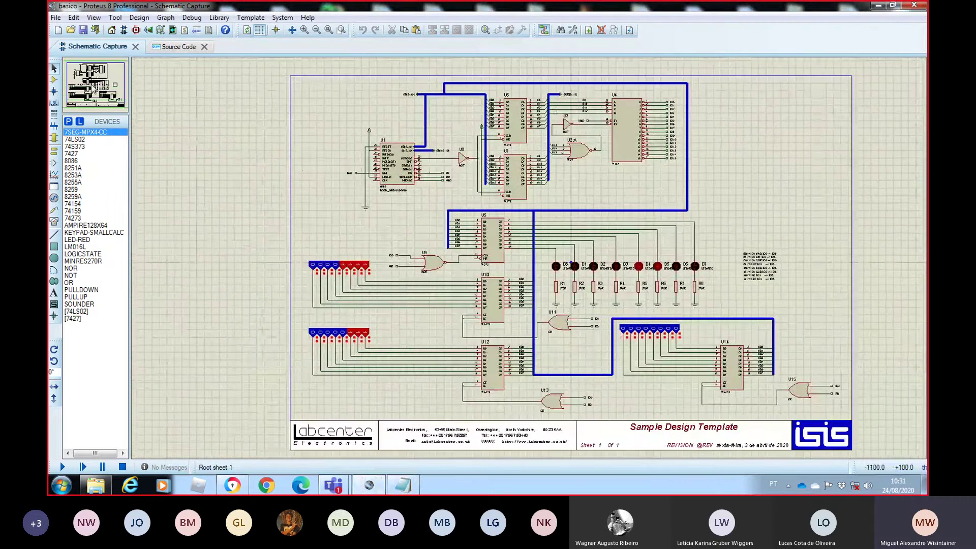
{"action": "left_click", "coordinate": [304, 29]}
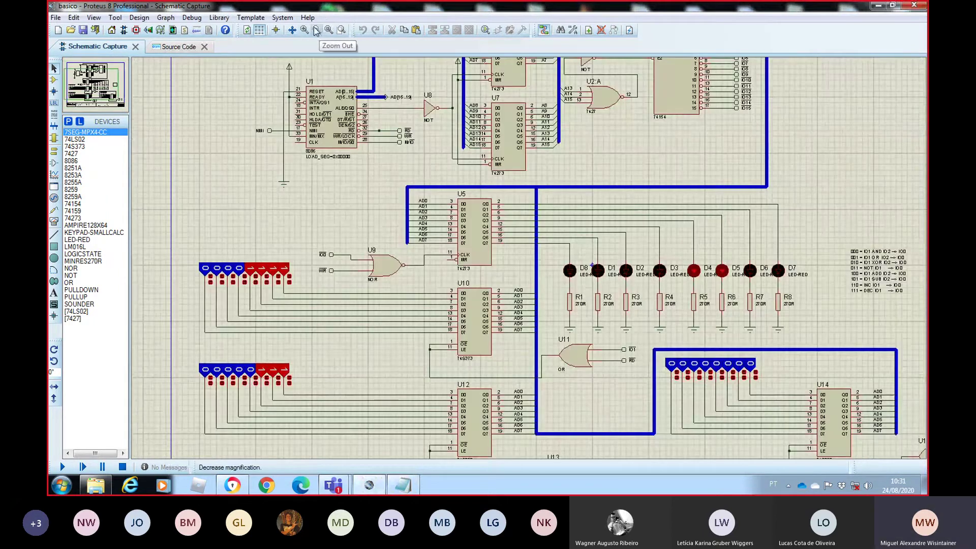
{"action": "left_click", "coordinate": [101, 83]}
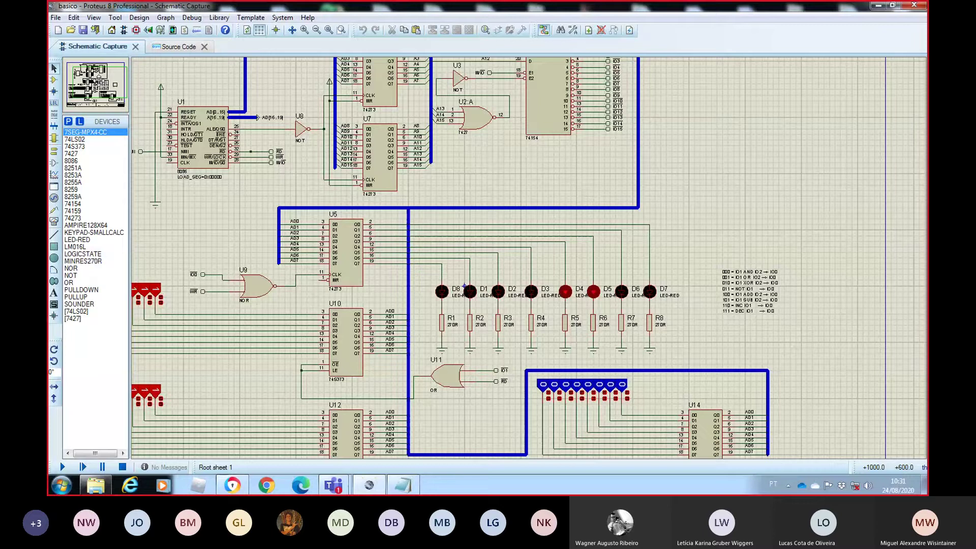
{"action": "left_click", "coordinate": [97, 77]}
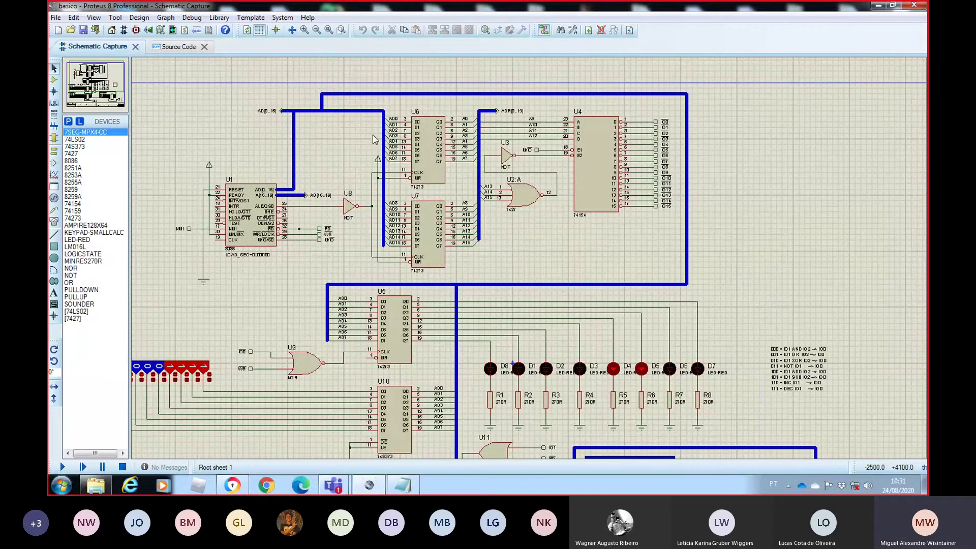
{"action": "left_click", "coordinate": [75, 478]}
{"action": "type", "text": "PAINT"}
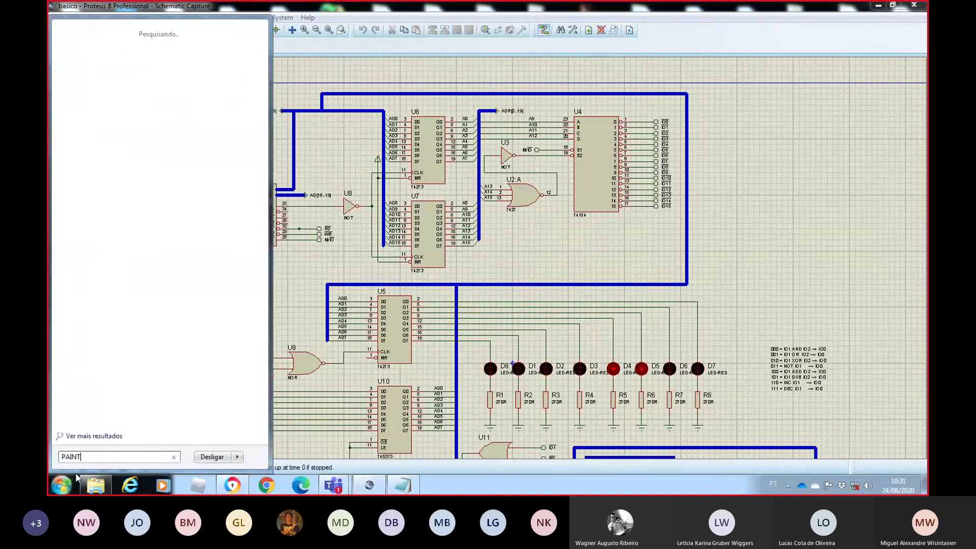
{"action": "key", "text": "Return"}
{"action": "key", "text": "ctrl+v"}
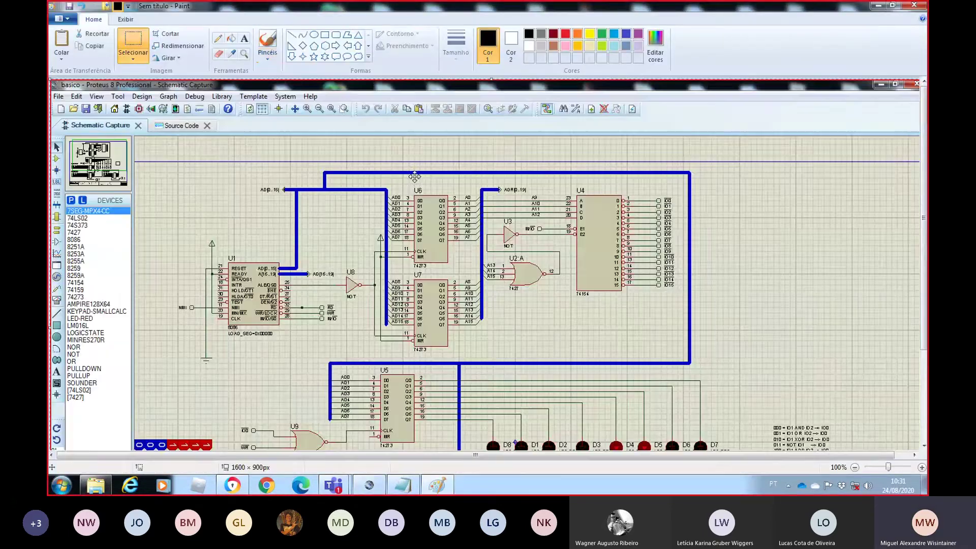
{"action": "scroll", "coordinate": [487, 262], "scroll_direction": "down", "scroll_amount": 3}
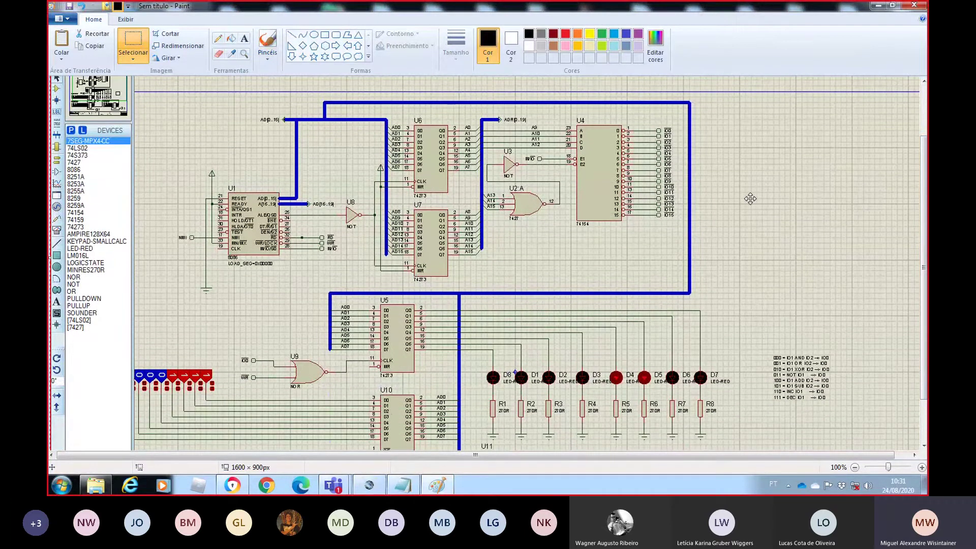
- Check the OUT instruction in Notepad, and in Paint draw a tall black rectangle around the address inputs of latches U6 and U7
{"action": "left_click", "coordinate": [404, 492]}
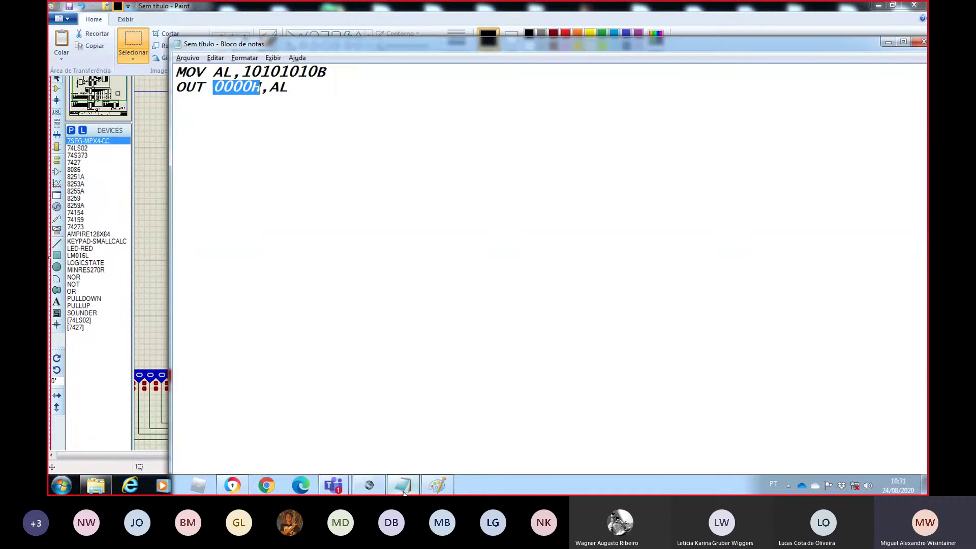
{"action": "left_click", "coordinate": [416, 491]}
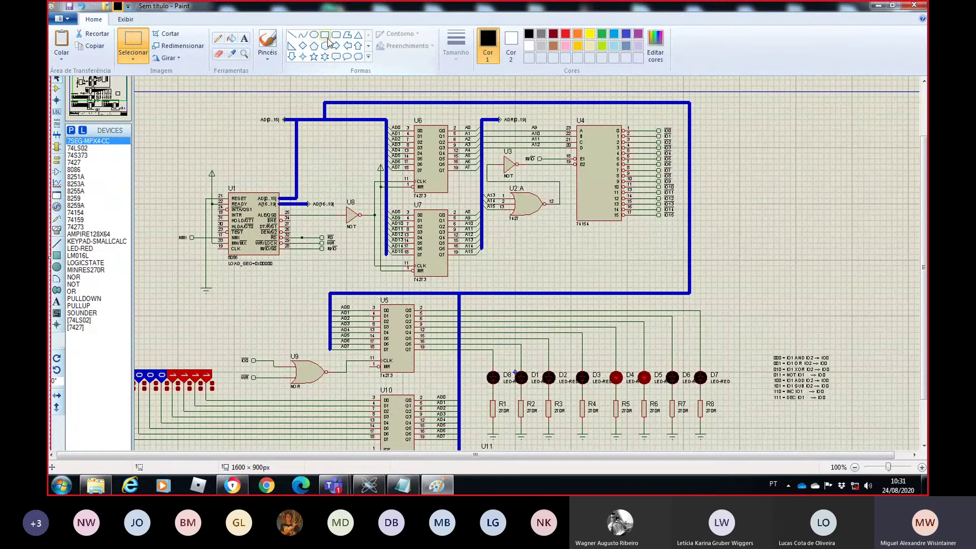
{"action": "left_click", "coordinate": [324, 35]}
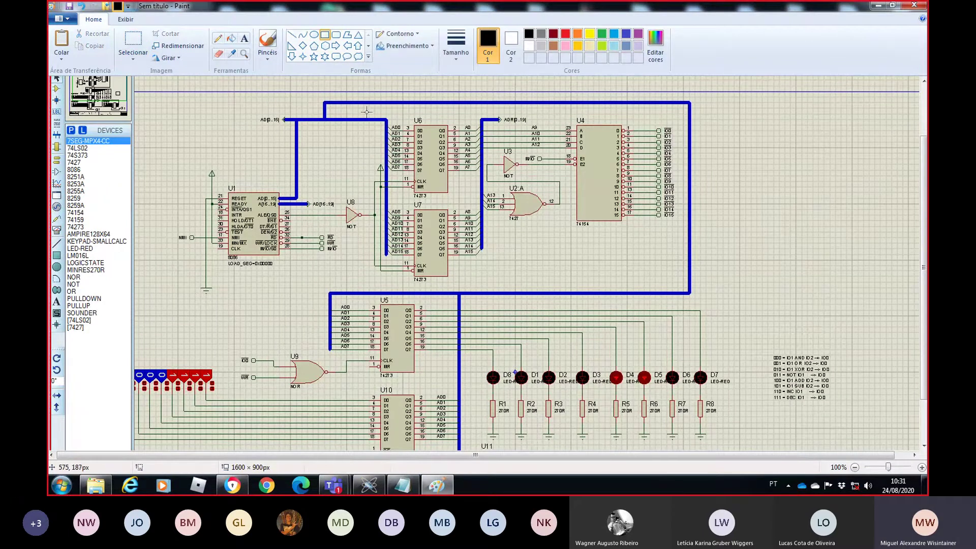
{"action": "left_click_drag", "start_coordinate": [366, 111], "coordinate": [400, 274]}
{"action": "left_click", "coordinate": [545, 256]}
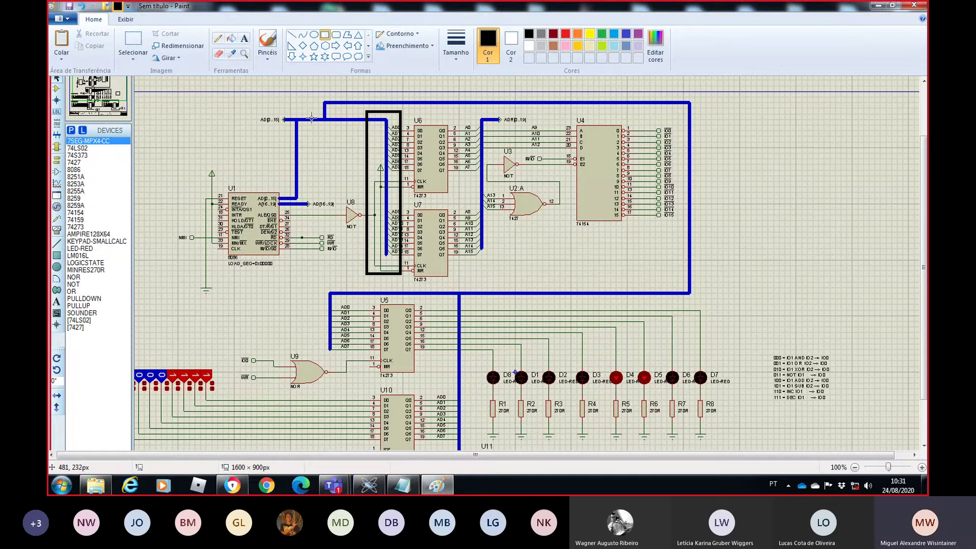
- Add the text "0000" beside the rectangle at the address inputs of latch U6
{"action": "left_click", "coordinate": [245, 38]}
{"action": "left_click", "coordinate": [328, 142]}
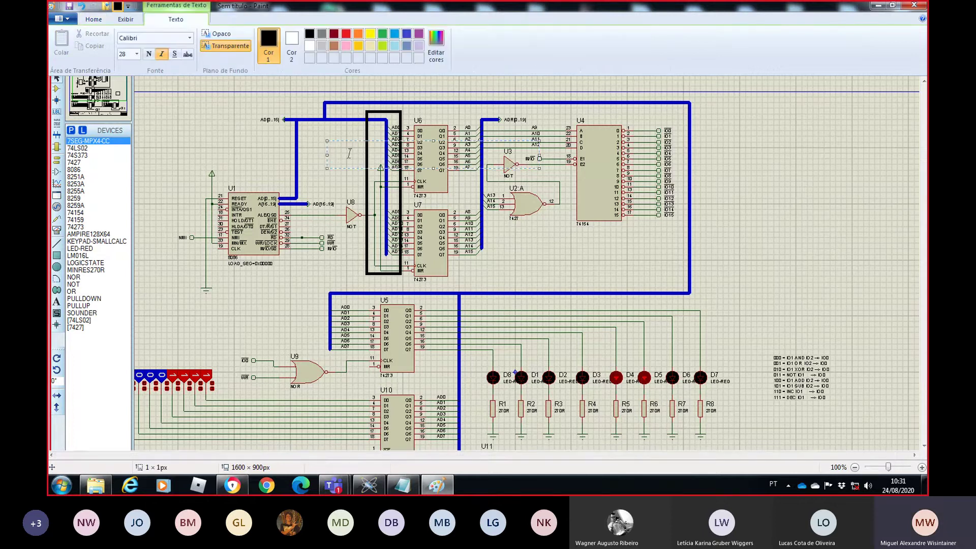
{"action": "type", "text": "0000"}
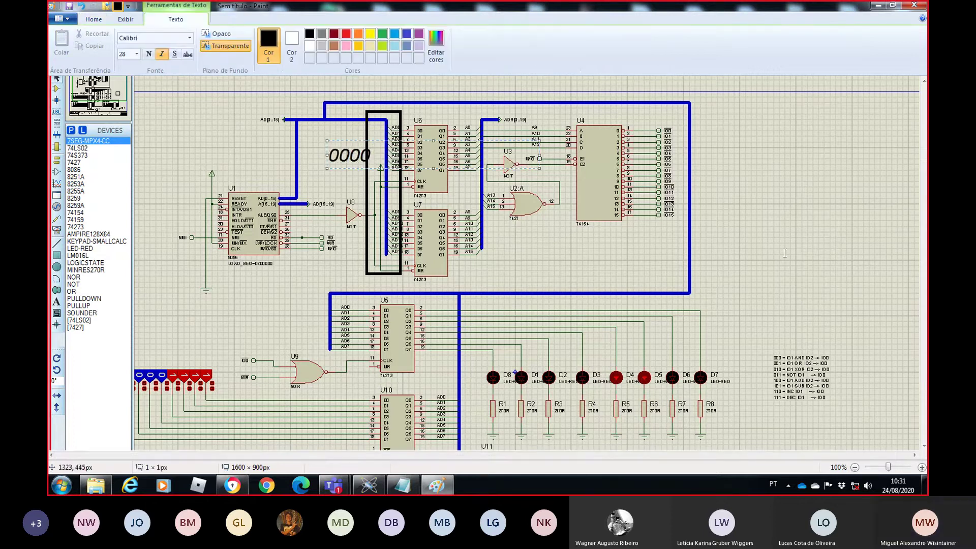
{"action": "left_click", "coordinate": [784, 252]}
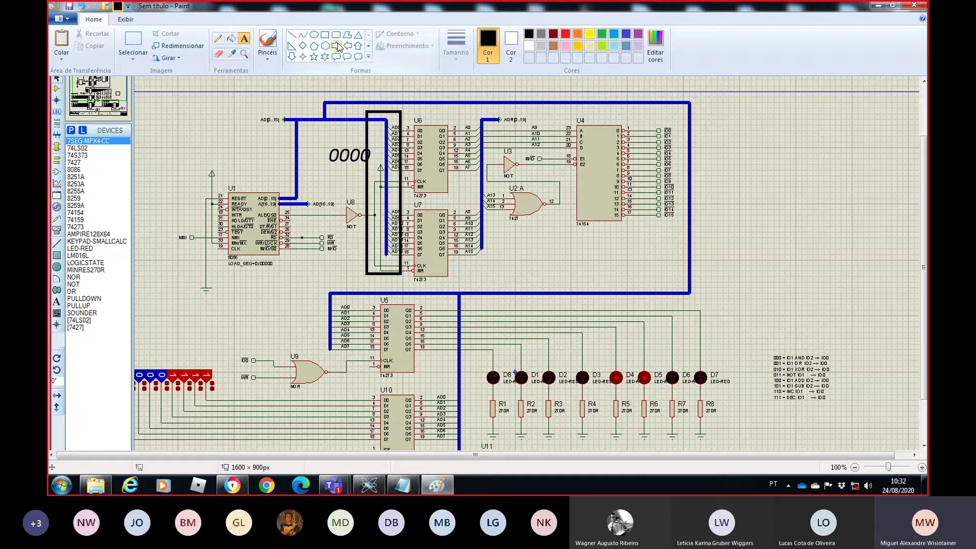
- Draw a small black up arrow below the line running from the 8086 to inverter U8
{"action": "left_click", "coordinate": [358, 46]}
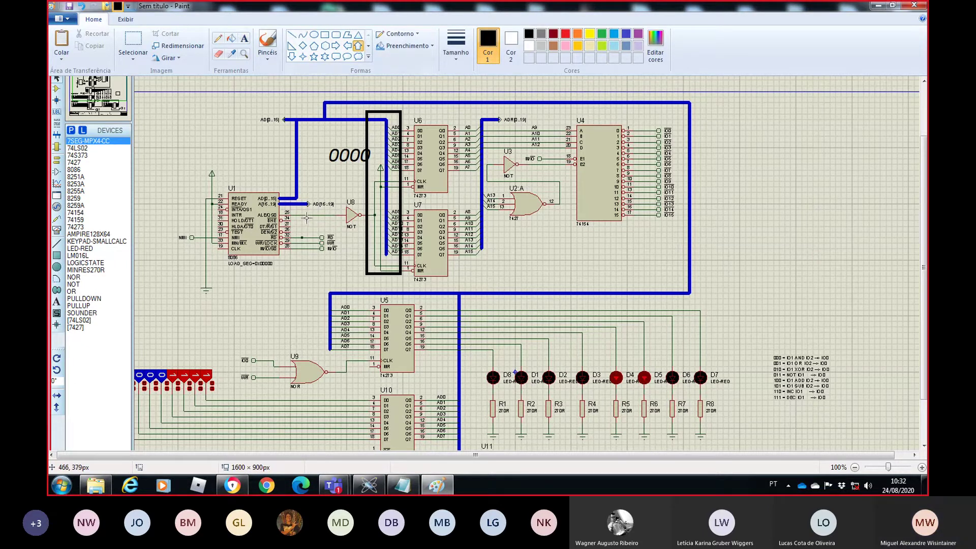
{"action": "left_click_drag", "start_coordinate": [306, 219], "coordinate": [322, 231]}
{"action": "left_click", "coordinate": [351, 233]}
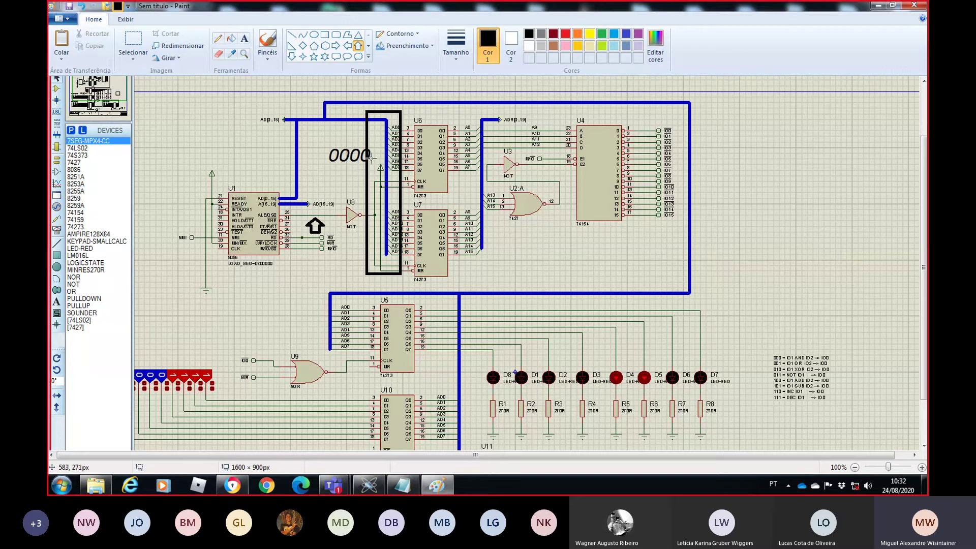
- Undo the up arrow, the text "0000" and the rectangle at the address inputs of U6 and U7
{"action": "key", "text": "ctrl+z"}
{"action": "key", "text": "ctrl+z"}
{"action": "key", "text": "ctrl+z"}
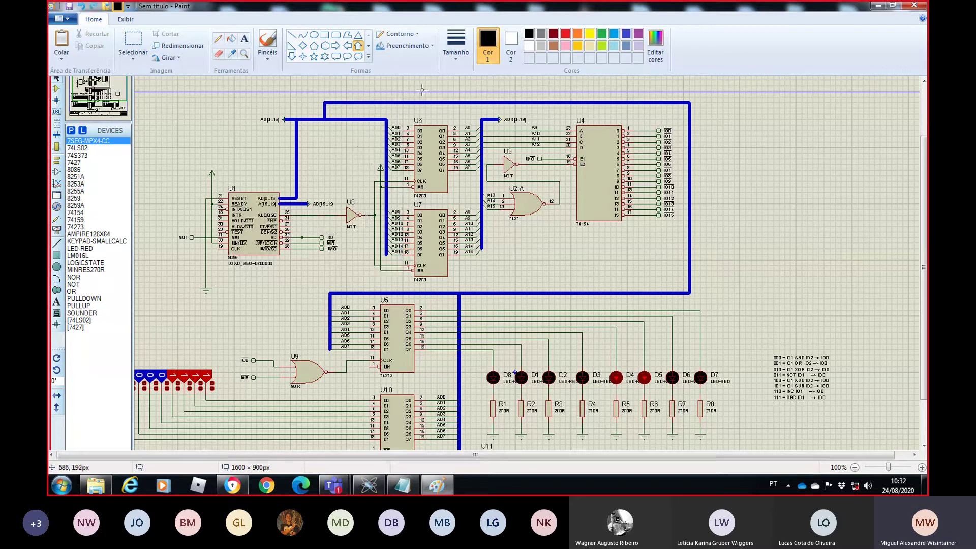
- Draw a tall black rectangle around the A0 to A15 outputs of latches U6 and U7
{"action": "left_click", "coordinate": [324, 36]}
{"action": "left_click_drag", "start_coordinate": [450, 119], "coordinate": [478, 281]}
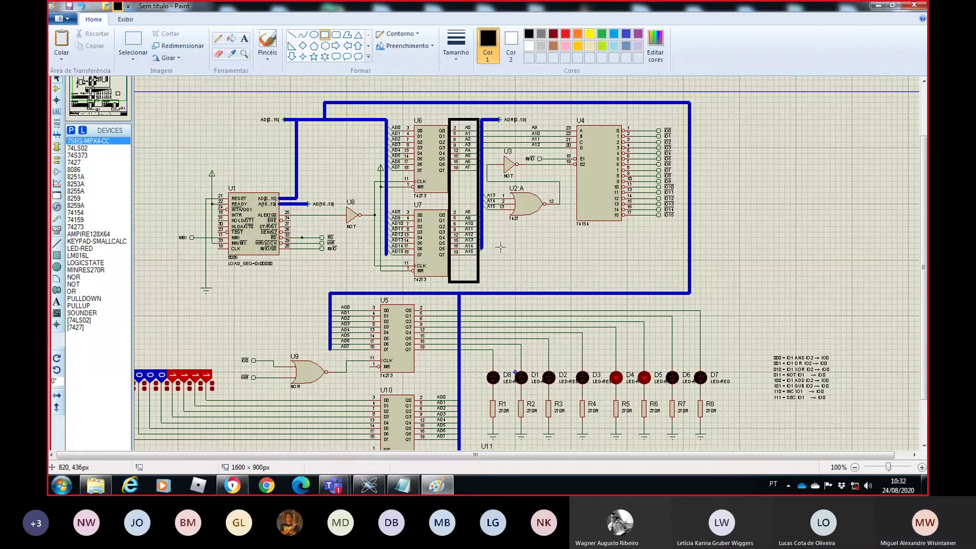
{"action": "key", "text": "ctrl+v"}
{"action": "key", "text": "ctrl+z"}
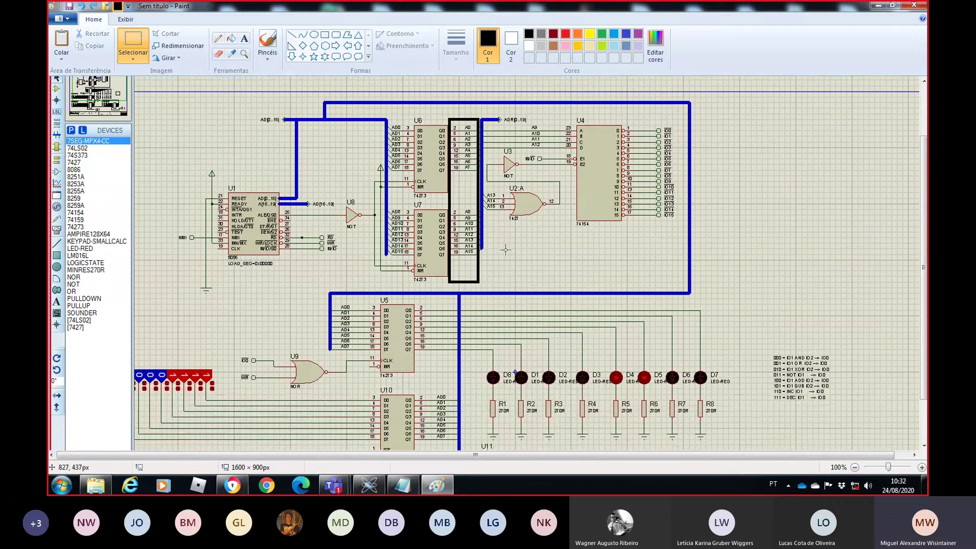
- Add the text "0000" beside the lower part of the rectangle at the latch outputs
{"action": "left_click", "coordinate": [244, 38]}
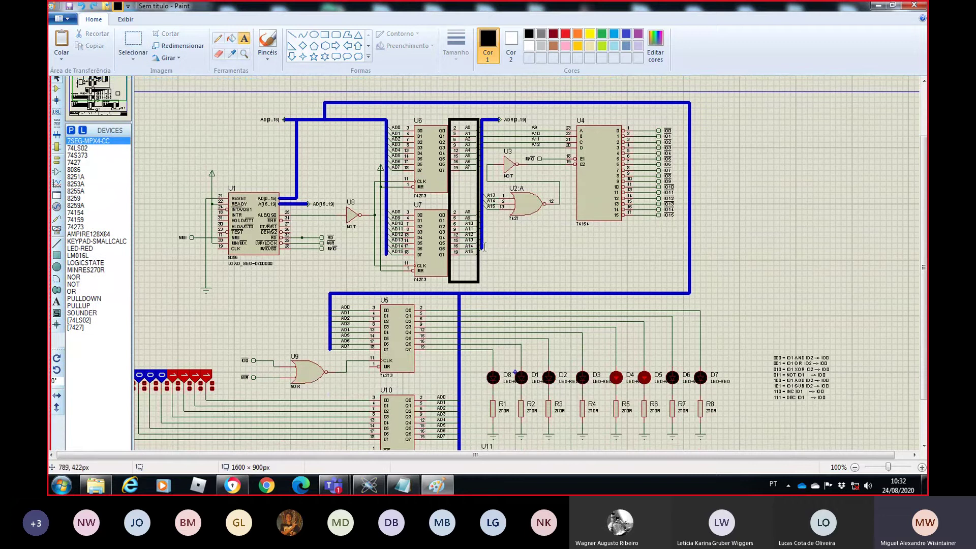
{"action": "left_click", "coordinate": [486, 257]}
{"action": "type", "text": "0000"}
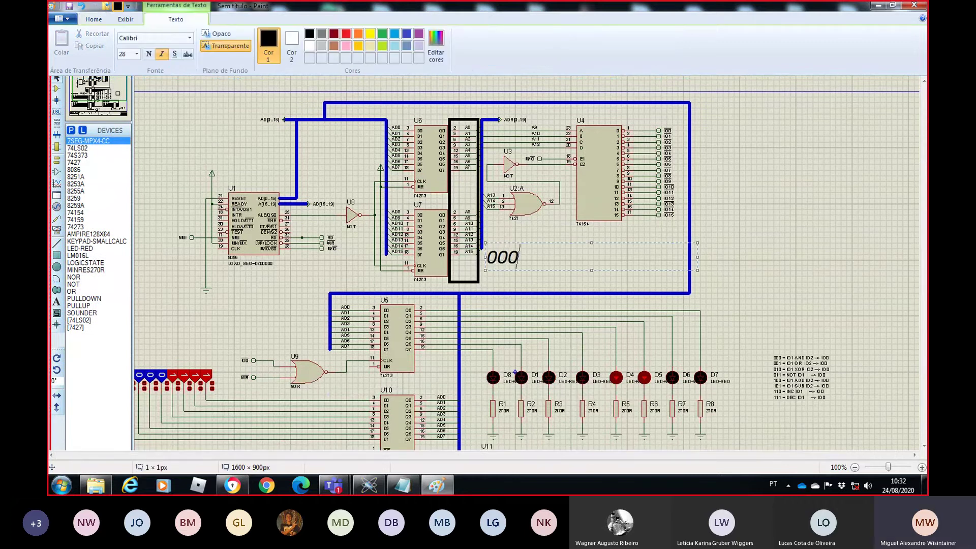
{"action": "left_click", "coordinate": [554, 282]}
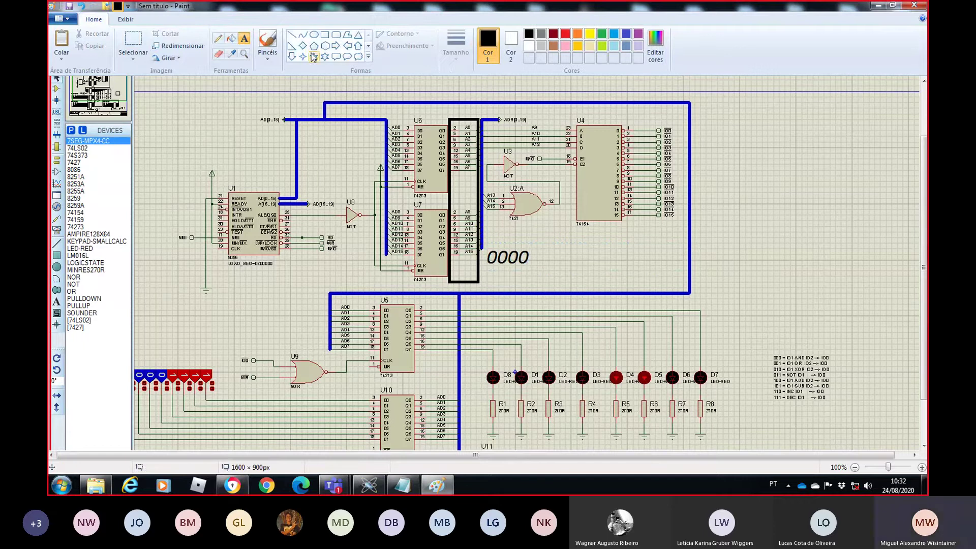
- Draw a small black rectangle around the M/IO terminal of the 8086
{"action": "left_click", "coordinate": [325, 34]}
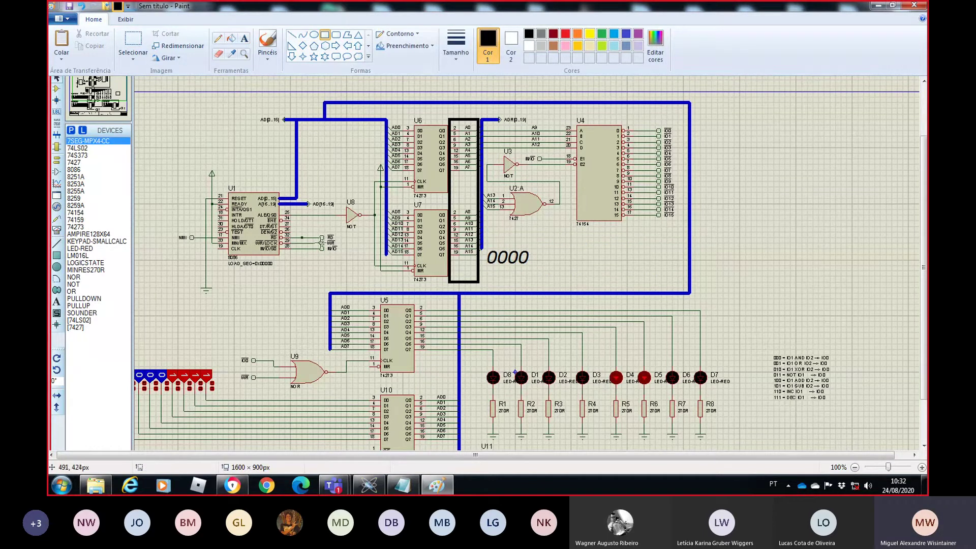
{"action": "left_click_drag", "start_coordinate": [319, 243], "coordinate": [346, 259]}
{"action": "left_click", "coordinate": [316, 284]}
- Add a "0" text label at each of the enable inputs E1 and E2 of decoder U4
{"action": "left_click", "coordinate": [244, 38]}
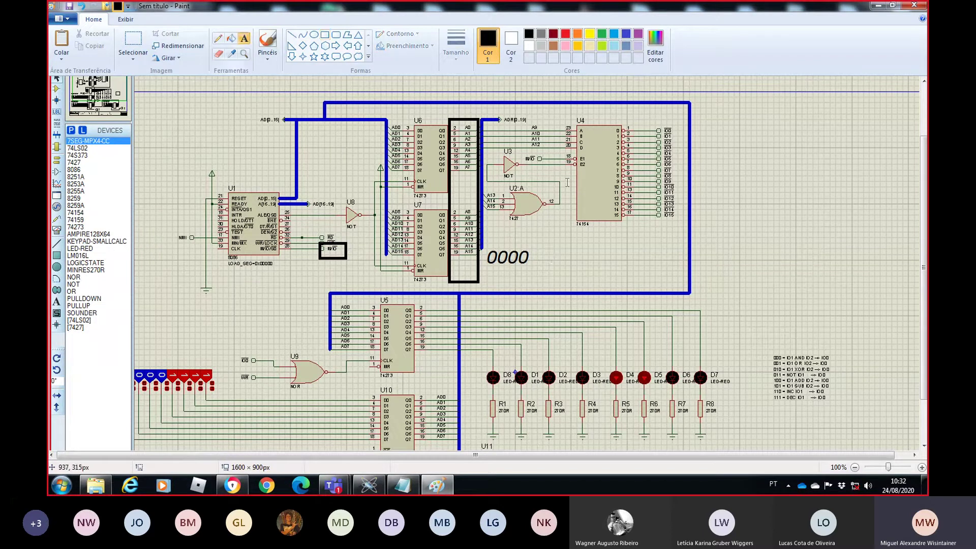
{"action": "left_click", "coordinate": [550, 141]}
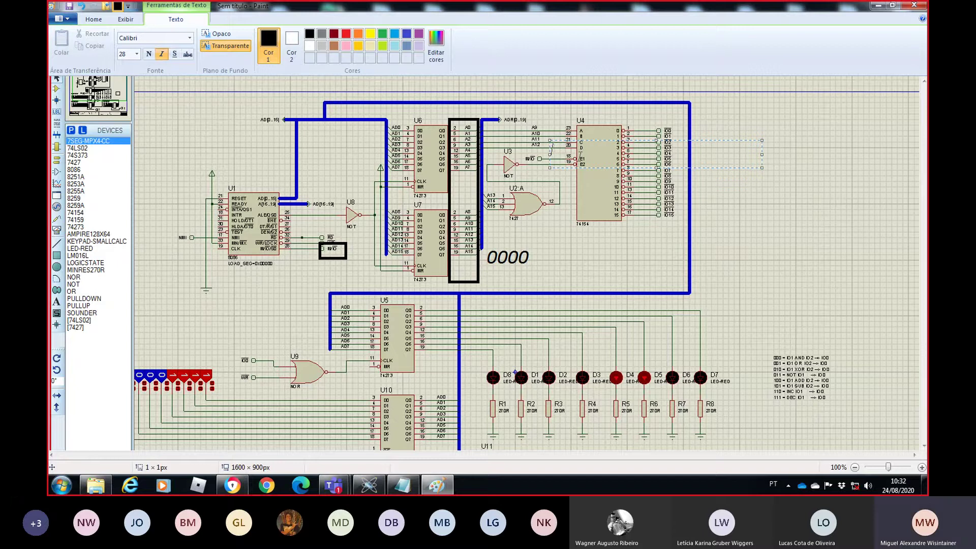
{"action": "type", "text": "0"}
{"action": "left_click", "coordinate": [570, 170]}
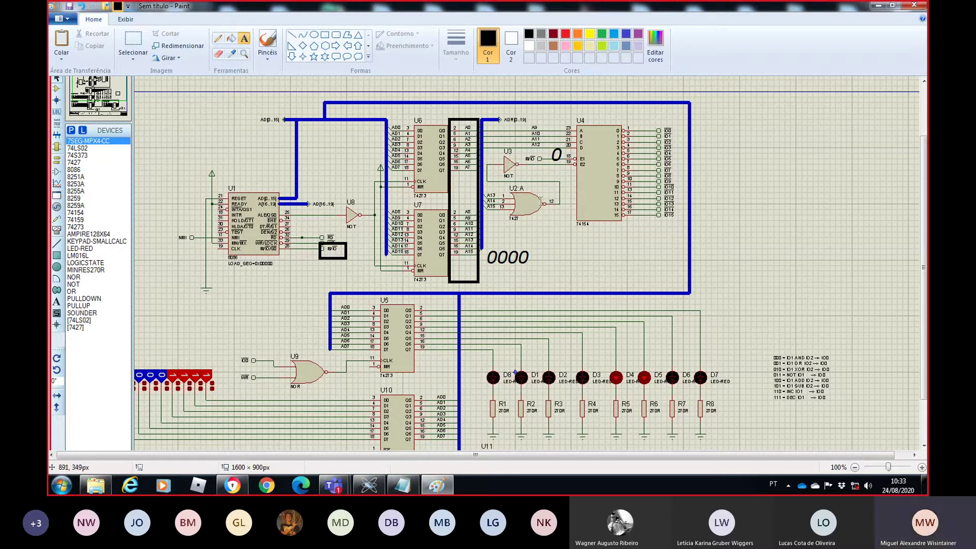
{"action": "left_click", "coordinate": [552, 164]}
{"action": "type", "text": "0"}
{"action": "left_click", "coordinate": [737, 198]}
- Draw a black left arrow pointing at decoder output IO0 and add the text "0" beside it
{"action": "left_click", "coordinate": [347, 45]}
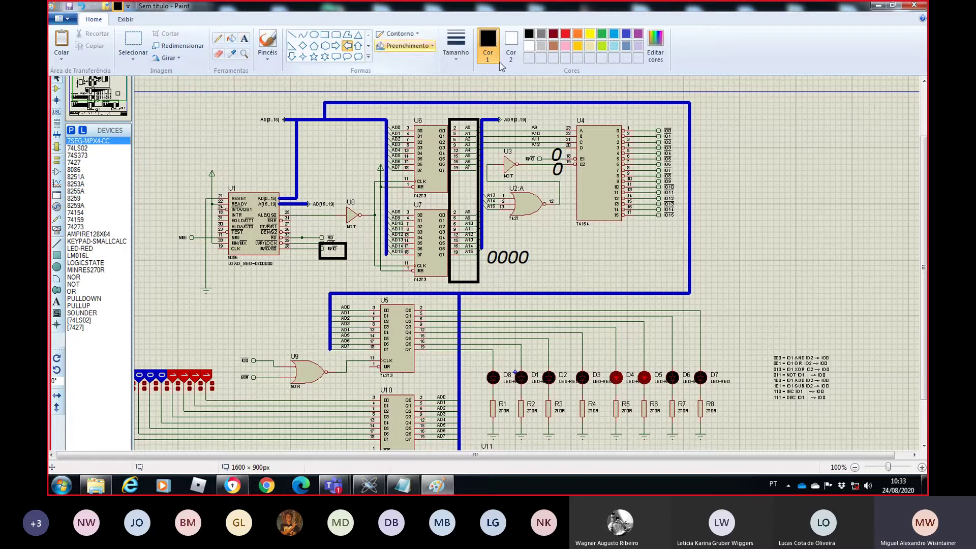
{"action": "left_click_drag", "start_coordinate": [675, 125], "coordinate": [743, 135]}
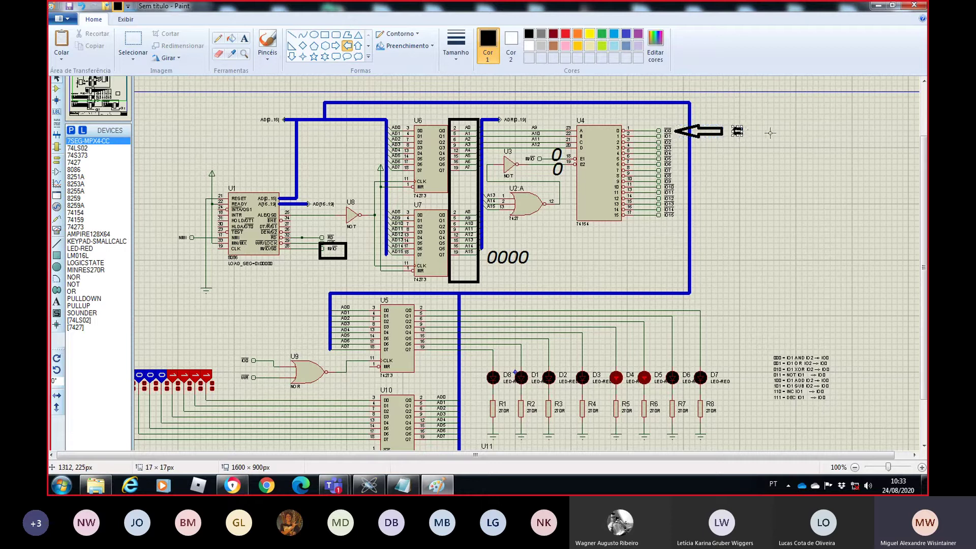
{"action": "left_click", "coordinate": [243, 38]}
{"action": "left_click", "coordinate": [761, 116]}
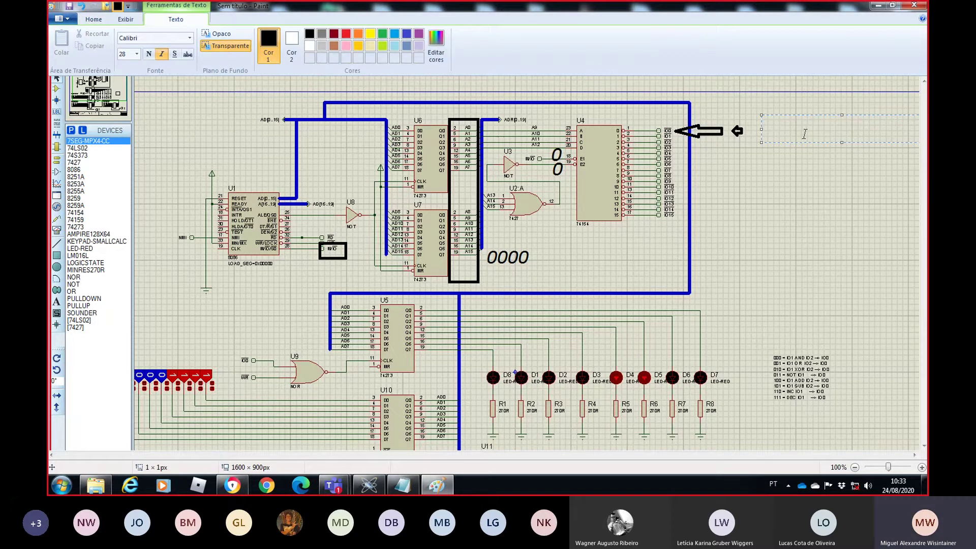
{"action": "type", "text": "0"}
{"action": "left_click", "coordinate": [764, 204]}
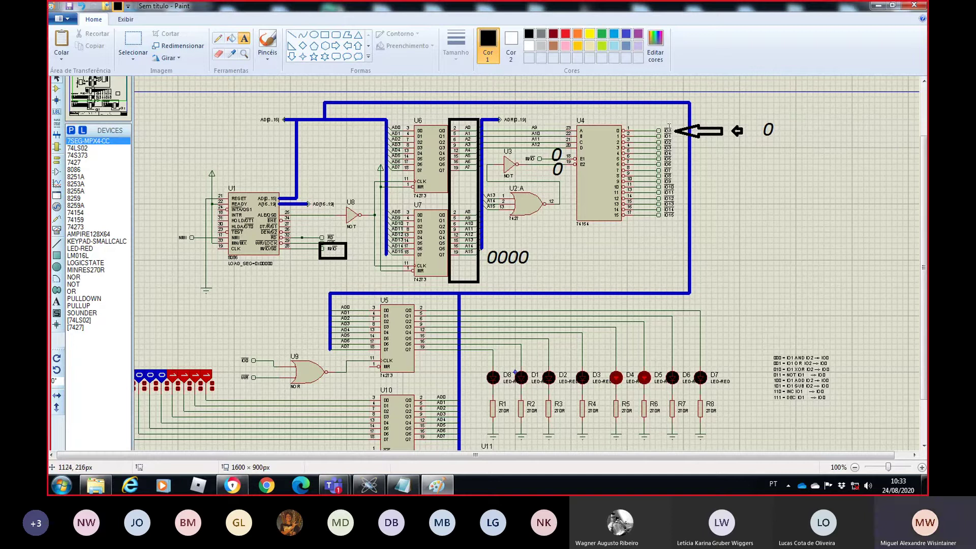
- Add the text "0" above the IO0 input of NOR gate U9
{"action": "left_click", "coordinate": [241, 349]}
{"action": "type", "text": "0"}
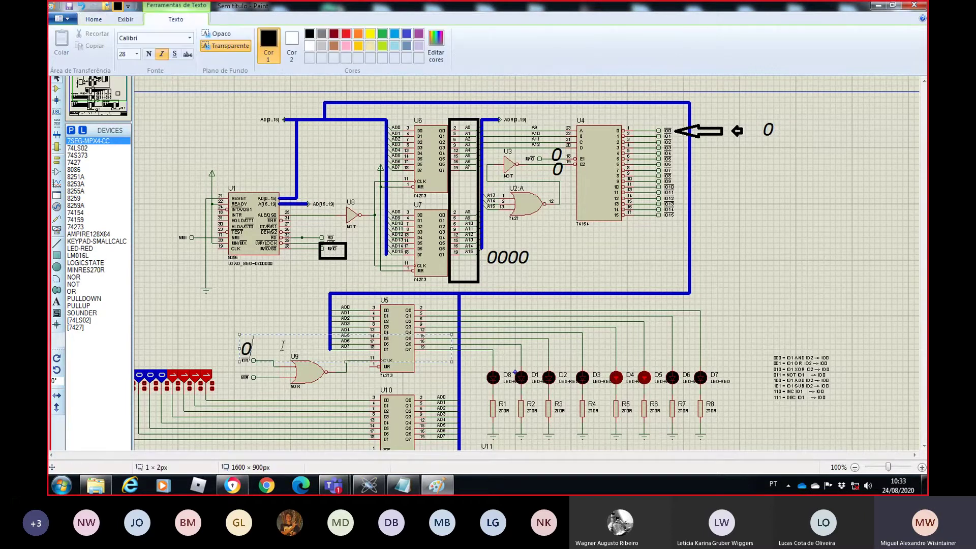
{"action": "left_click", "coordinate": [244, 299]}
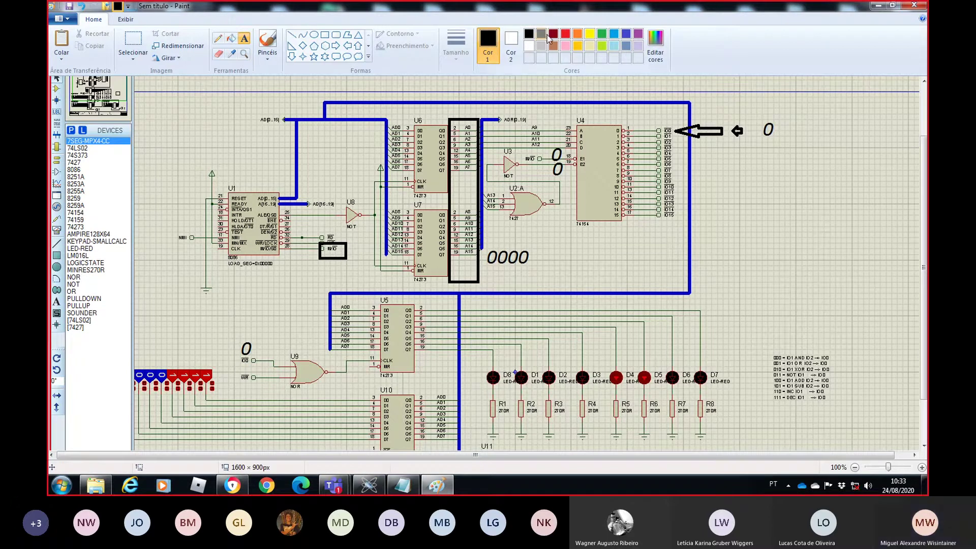
- Set the annotation colour to red and check the value moved into AL in the Notepad code
{"action": "left_click", "coordinate": [563, 36]}
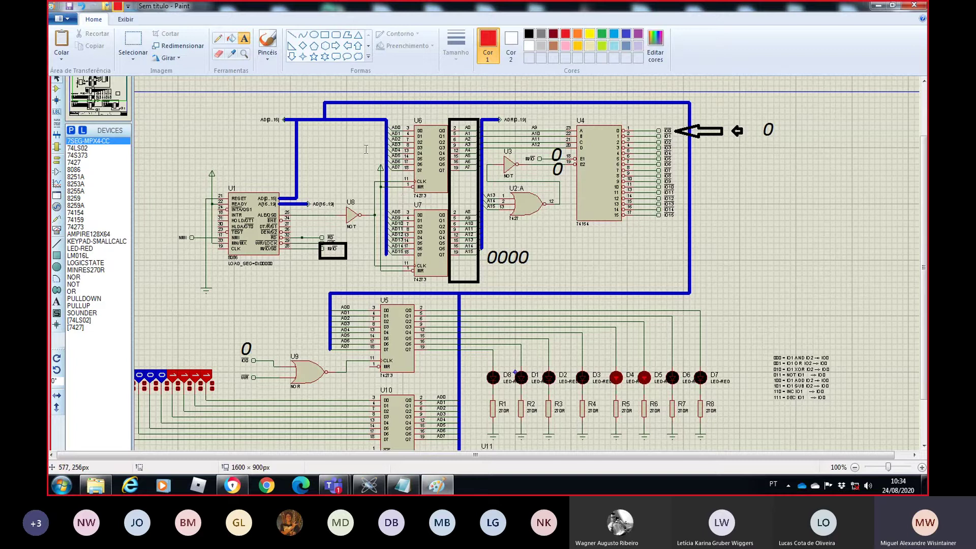
{"action": "left_click", "coordinate": [314, 35]}
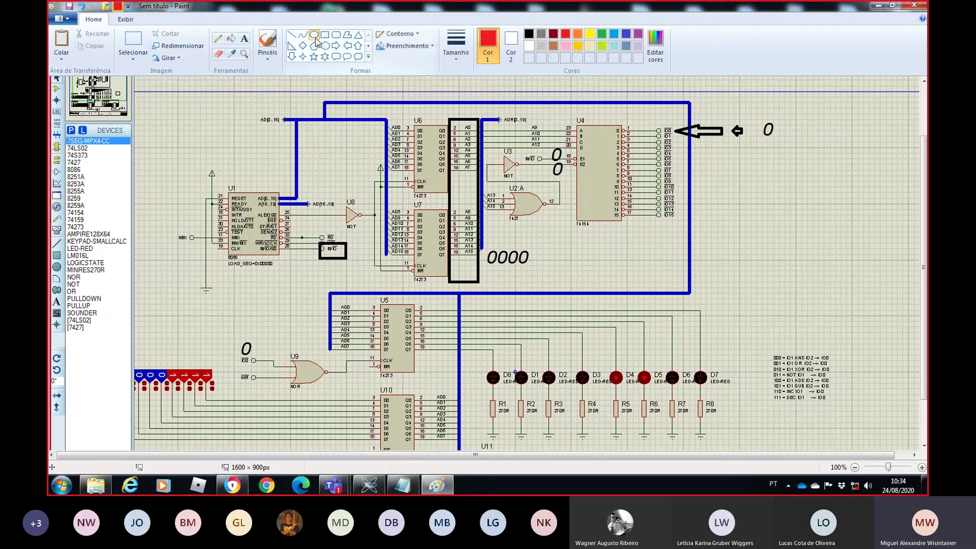
{"action": "left_click", "coordinate": [244, 39]}
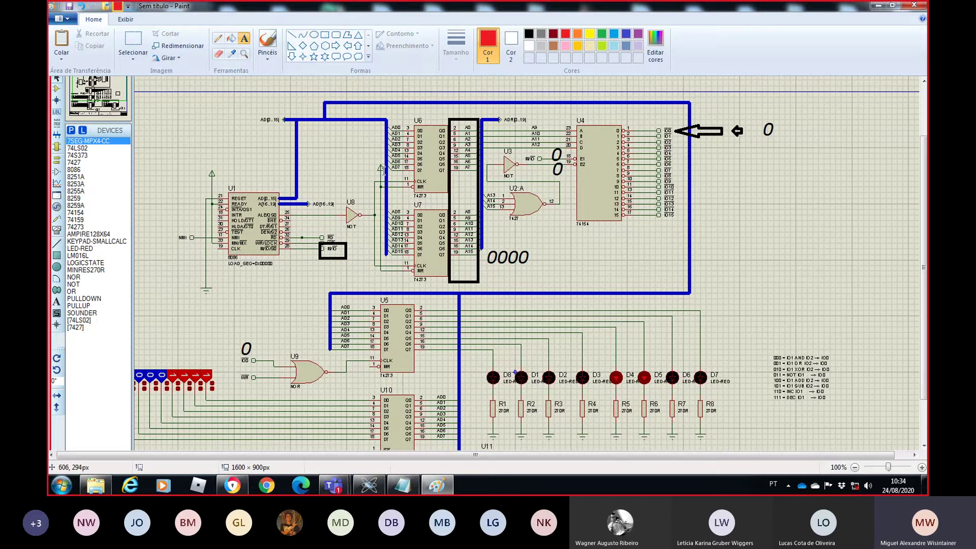
{"action": "key", "text": "alt+Tab"}
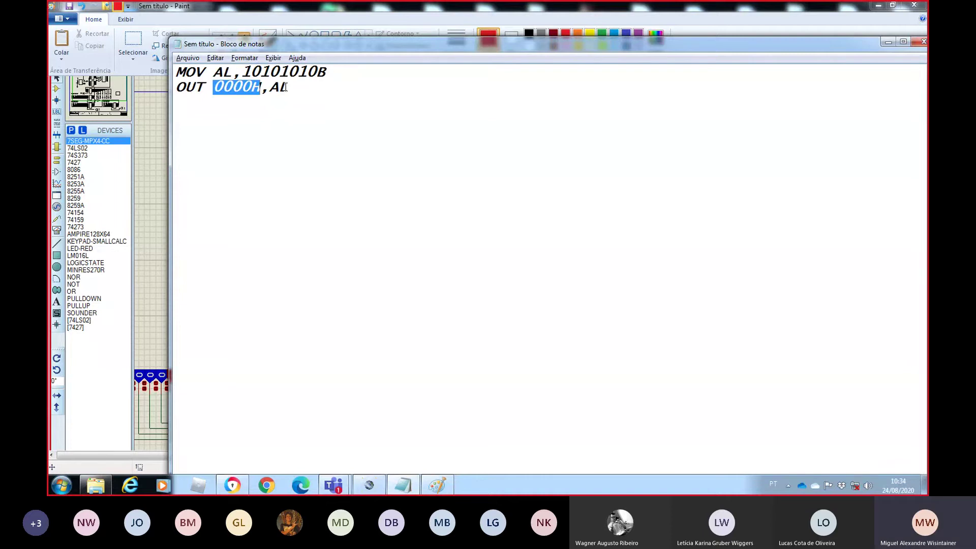
{"action": "left_click", "coordinate": [316, 72]}
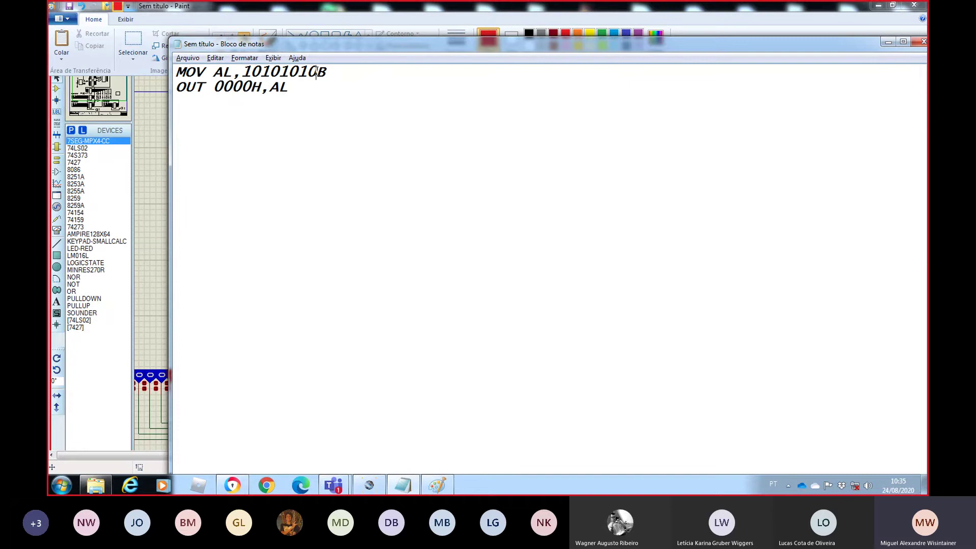
{"action": "key", "text": "alt+Tab"}
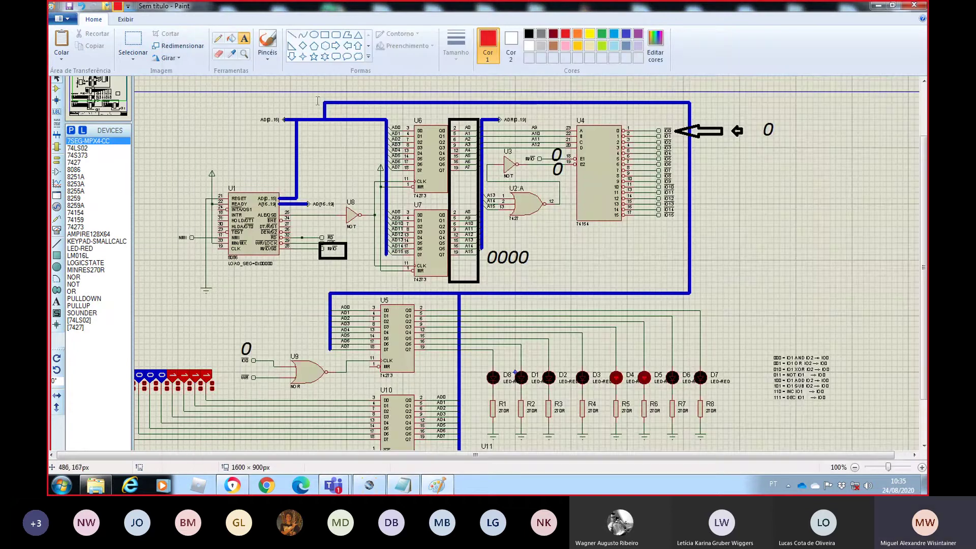
- Add the red text "10101010" above the blue data bus near latch U6
{"action": "left_click", "coordinate": [301, 140]}
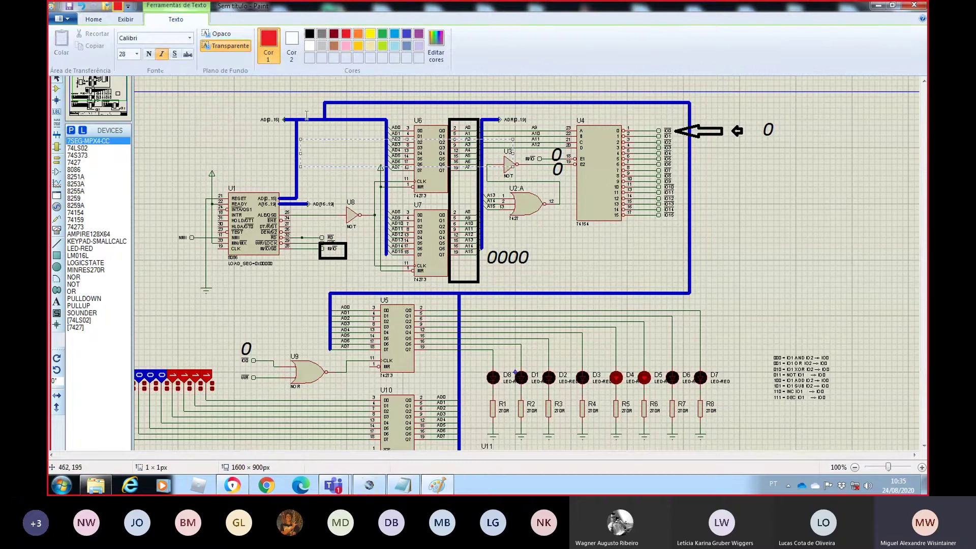
{"action": "left_click", "coordinate": [356, 95]}
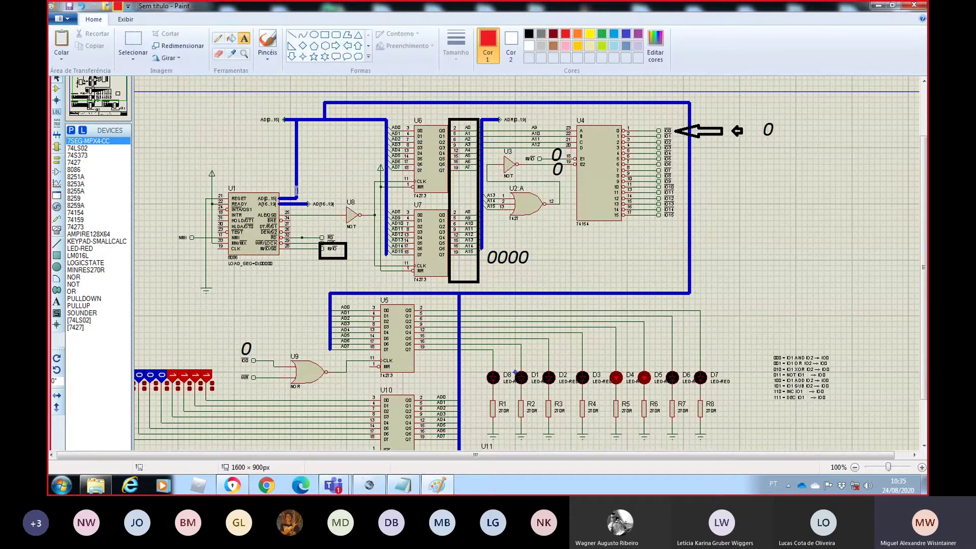
{"action": "left_click", "coordinate": [338, 92]}
{"action": "key", "text": "alt+Tab"}
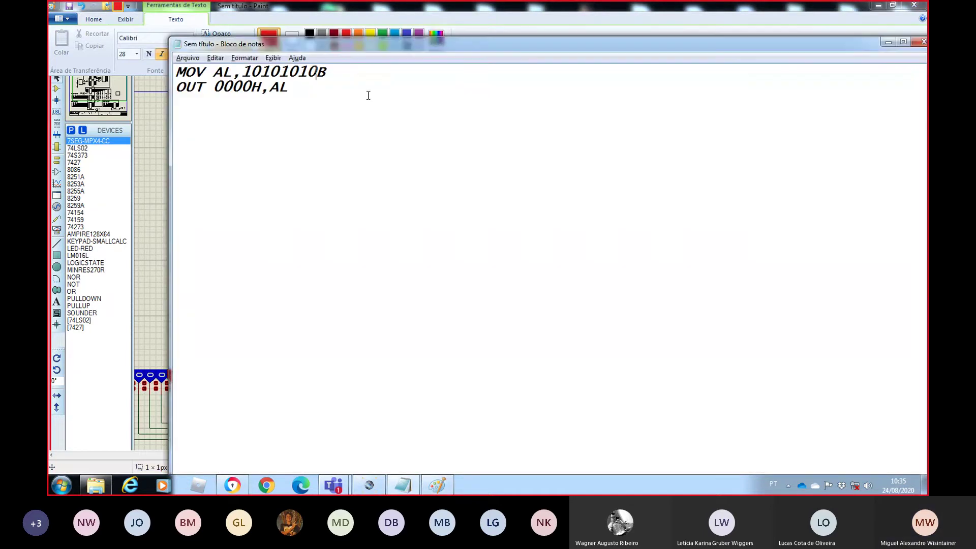
{"action": "key", "text": "alt+Tab"}
{"action": "type", "text": "10"}
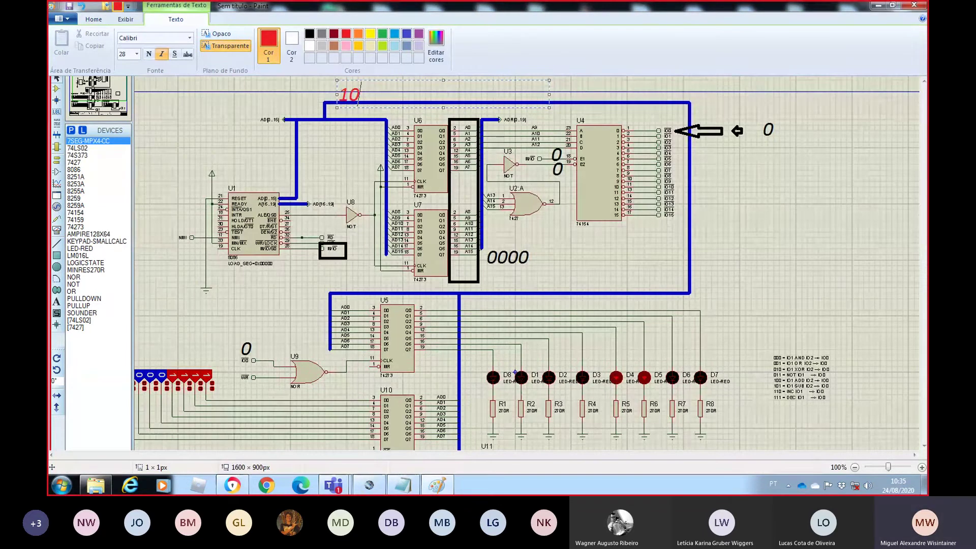
{"action": "type", "text": "101010"}
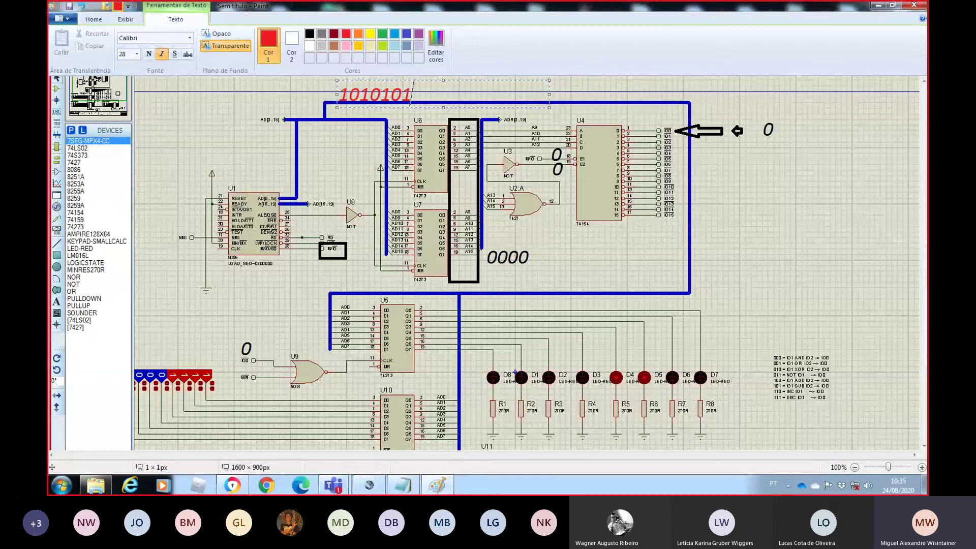
{"action": "left_click", "coordinate": [821, 252]}
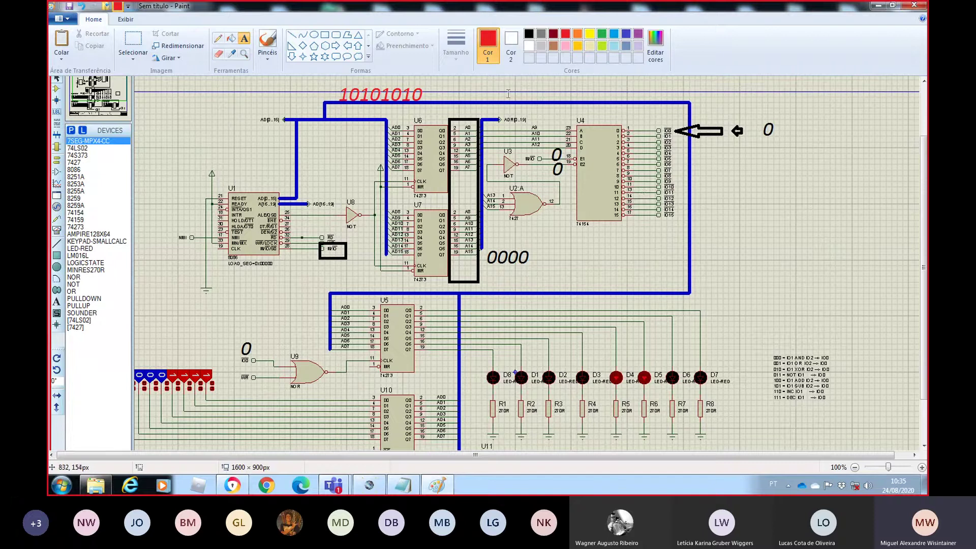
- Draw red right arrows along the upper blue bus and at the inputs of latches U6 and U7
{"action": "left_click", "coordinate": [335, 45]}
{"action": "left_click_drag", "start_coordinate": [450, 89], "coordinate": [704, 97]}
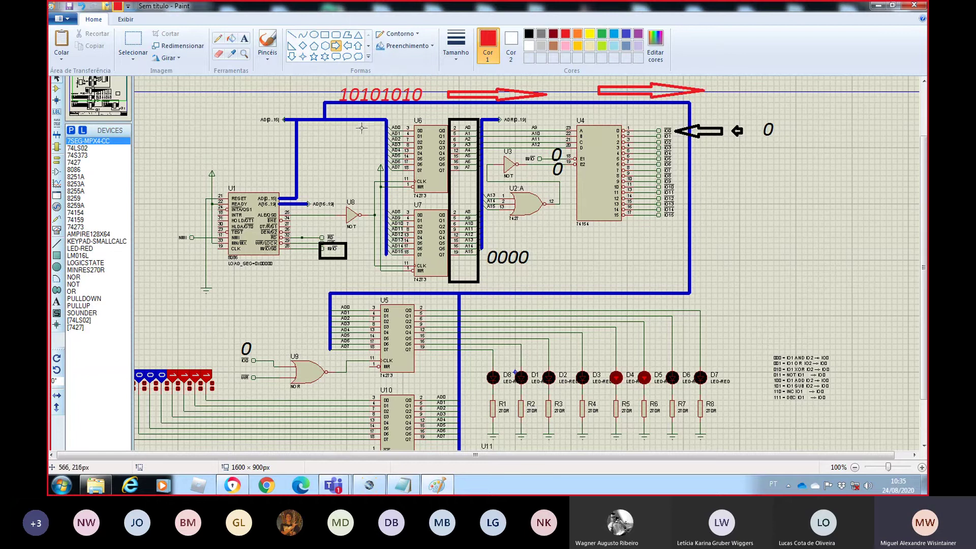
{"action": "left_click_drag", "start_coordinate": [360, 126], "coordinate": [383, 186]}
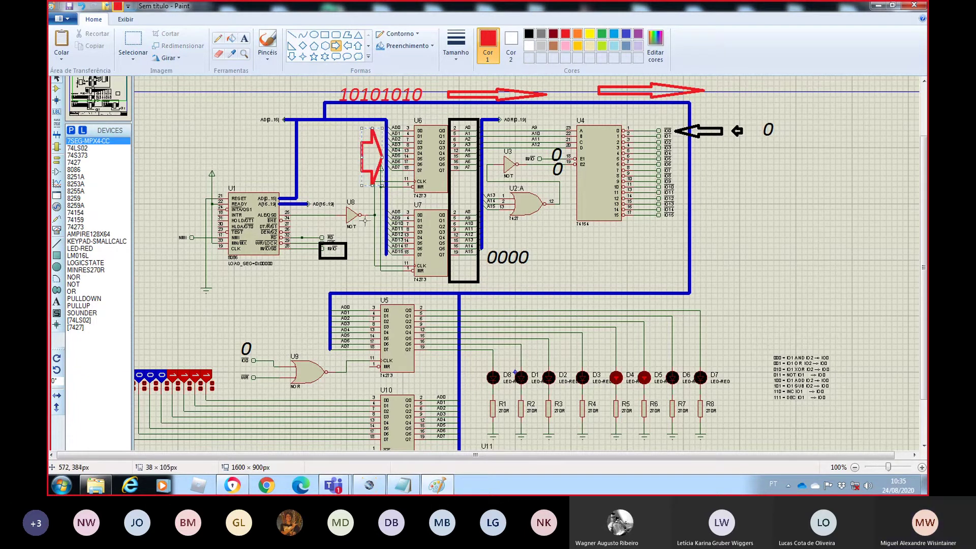
{"action": "left_click_drag", "start_coordinate": [351, 229], "coordinate": [378, 257]}
{"action": "left_click", "coordinate": [568, 252]}
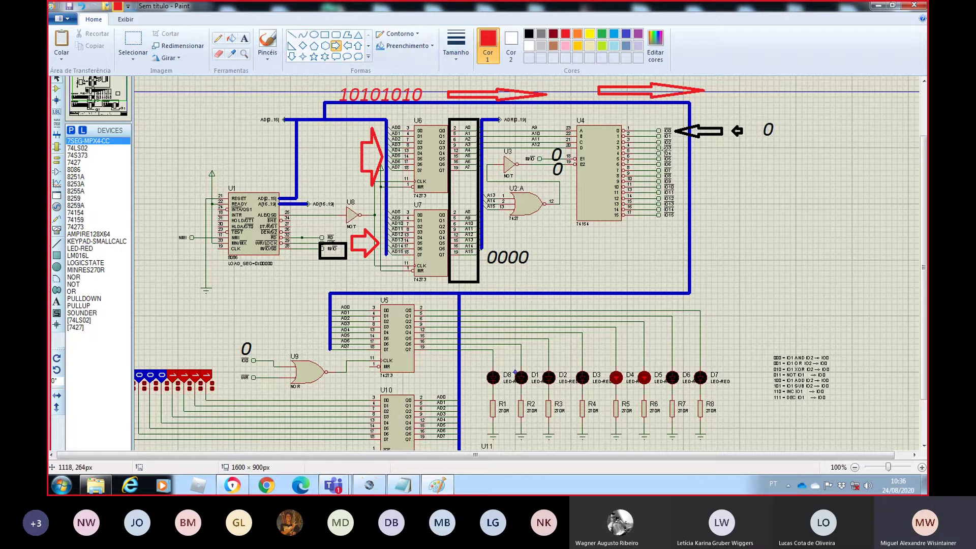
- Draw a red down arrow beside the bus right of decoder U4 and a red left arrow along the lower bus
{"action": "left_click", "coordinate": [291, 56]}
{"action": "mouse_move", "coordinate": [700, 146]}
{"action": "left_mouse_down"}
{"action": "mouse_move", "coordinate": [710, 212]}
{"action": "mouse_move", "coordinate": [726, 220]}
{"action": "left_mouse_up"}
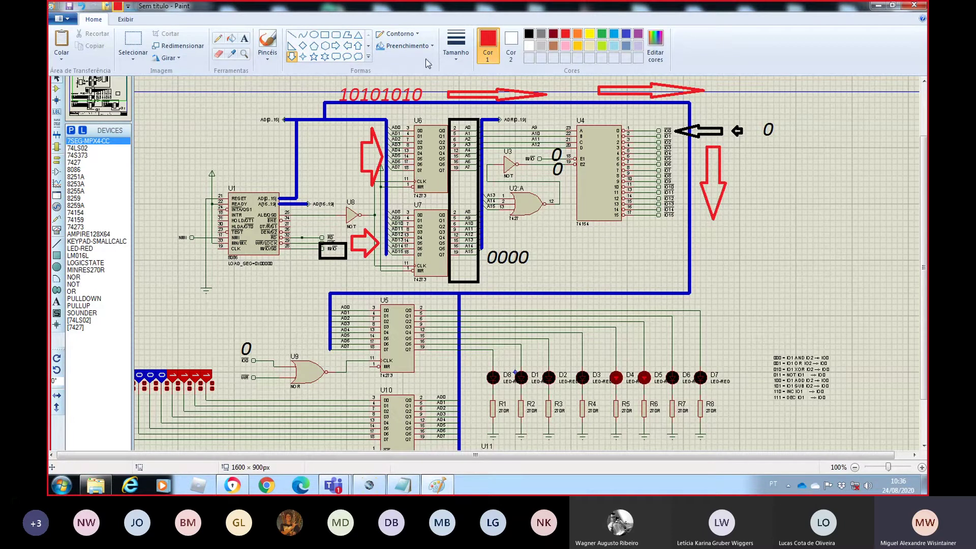
{"action": "left_click", "coordinate": [347, 46]}
{"action": "mouse_move", "coordinate": [558, 270]}
{"action": "left_mouse_down"}
{"action": "mouse_move", "coordinate": [641, 291]}
{"action": "mouse_move", "coordinate": [628, 293]}
{"action": "left_mouse_up"}
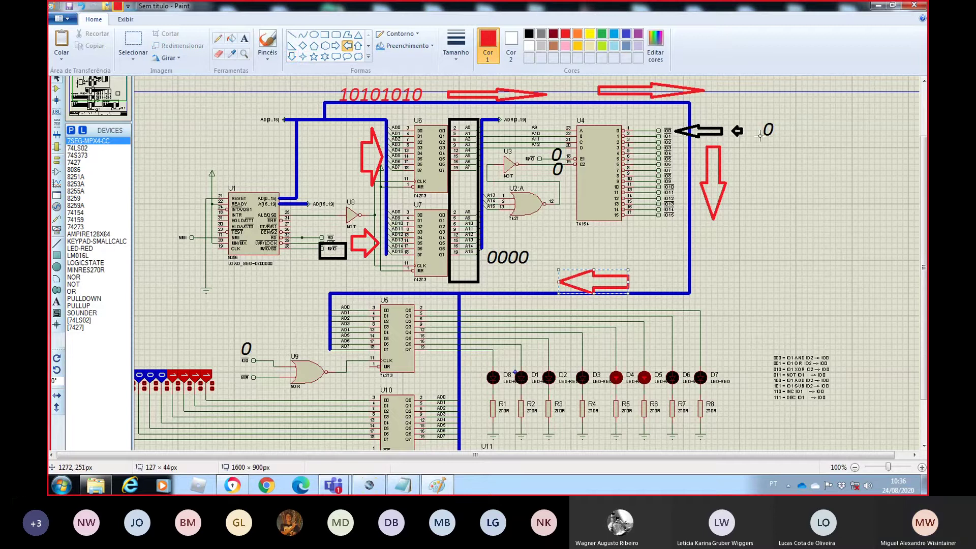
- Add the red text "01010101" to the right of the lower corner of the blue bus
{"action": "left_click", "coordinate": [244, 38]}
{"action": "left_click", "coordinate": [703, 281]}
{"action": "type", "text": "0"}
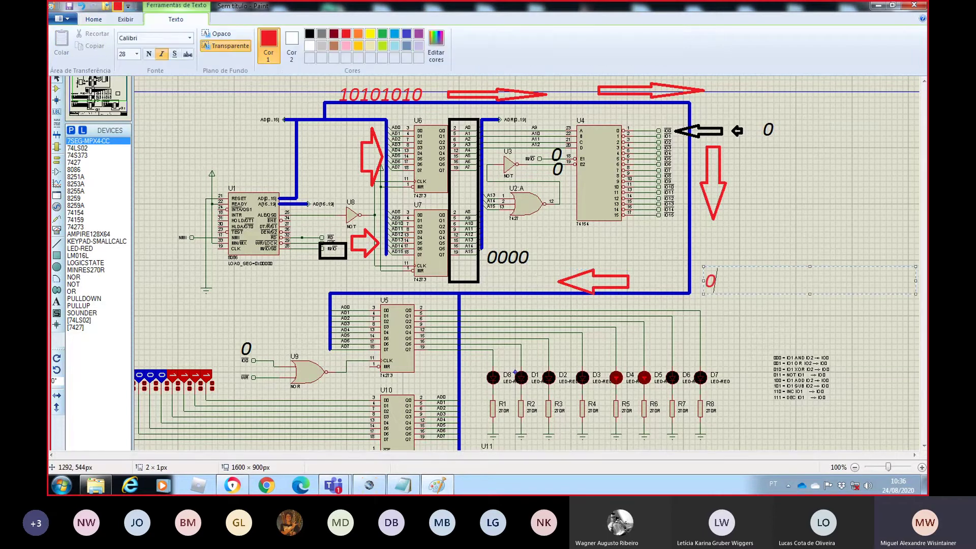
{"action": "type", "text": "1010101"}
{"action": "left_click", "coordinate": [850, 312]}
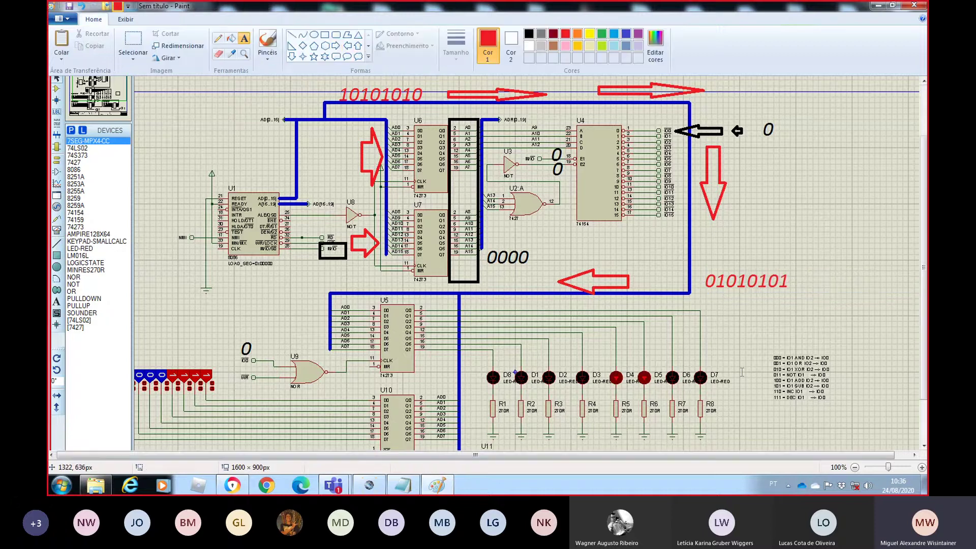
- Draw a red left arrow on the lower bus above latch U5 and a small red down arrow where the bus turns down
{"action": "left_click", "coordinate": [347, 45]}
{"action": "left_click_drag", "start_coordinate": [381, 272], "coordinate": [449, 298]}
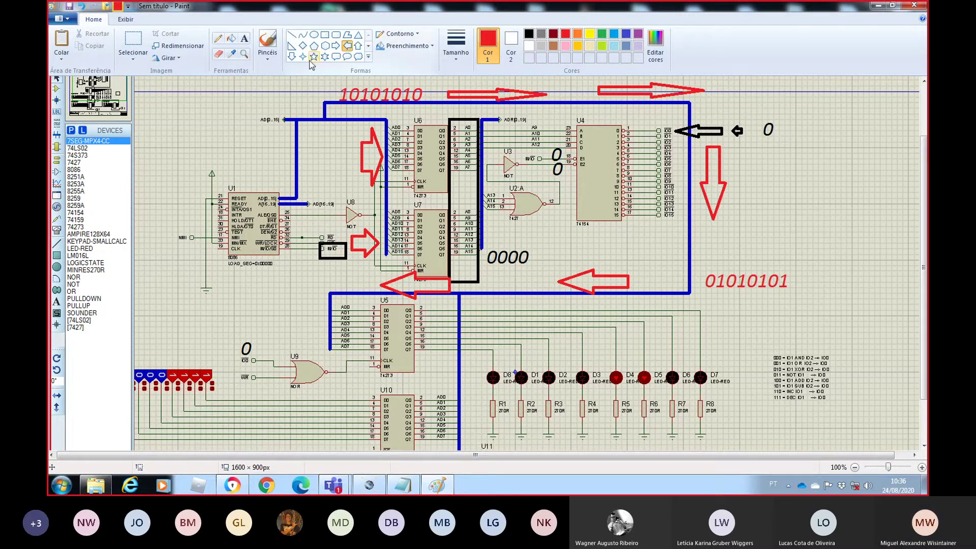
{"action": "left_click", "coordinate": [291, 56]}
{"action": "left_click_drag", "start_coordinate": [299, 278], "coordinate": [321, 294]}
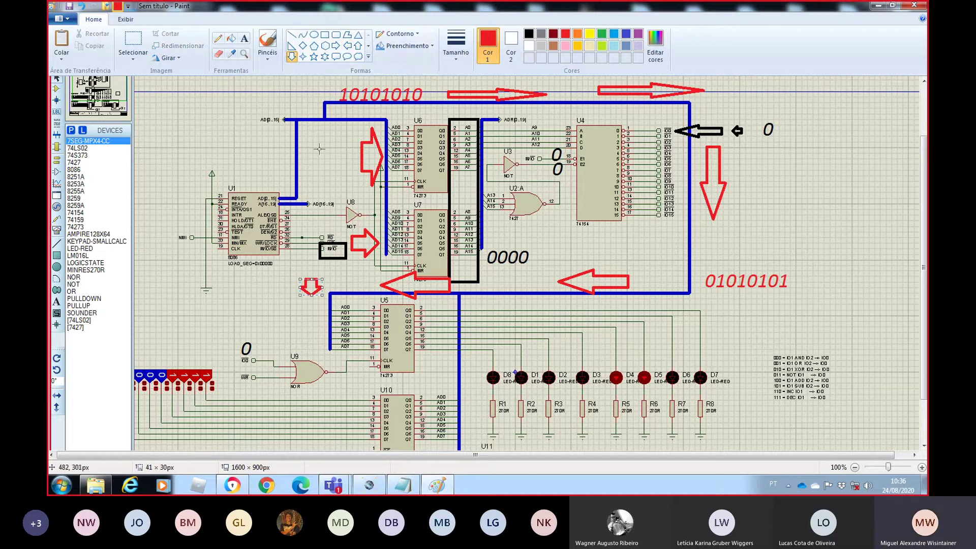
{"action": "left_click", "coordinate": [244, 38]}
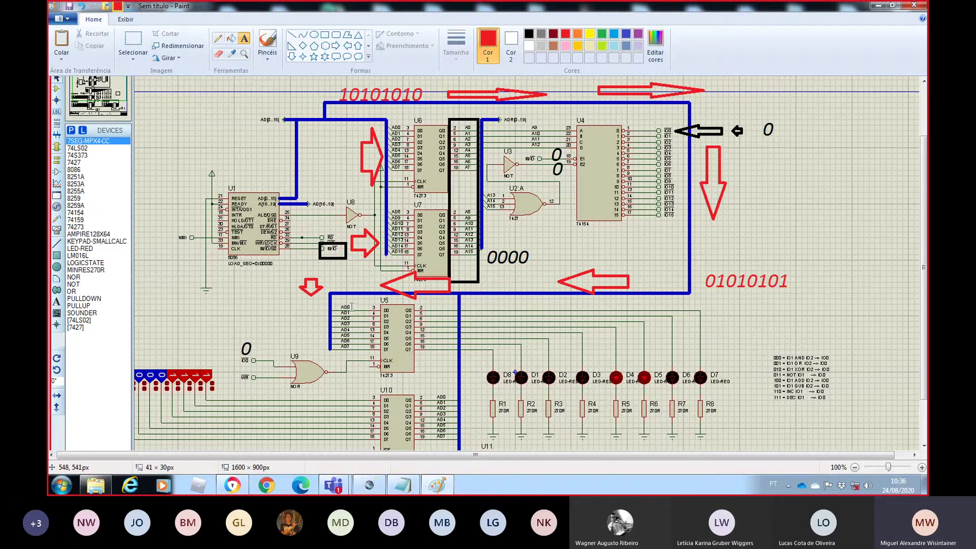
- Add the red text 01010101 beside the data inputs of chip U5 in the circuit screenshot
{"action": "left_click", "coordinate": [274, 326]}
{"action": "type", "text": "010"}
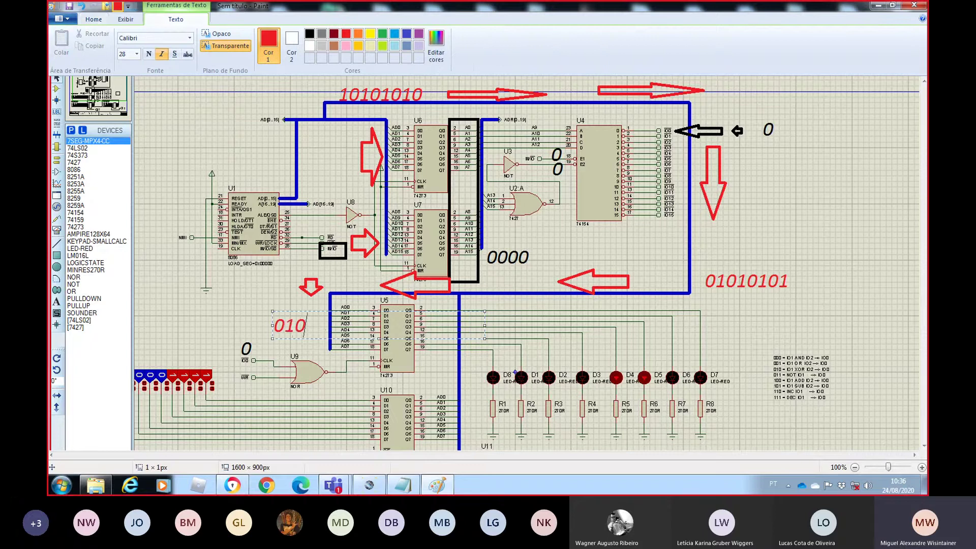
{"action": "type", "text": "10101"}
{"action": "left_click", "coordinate": [714, 223]}
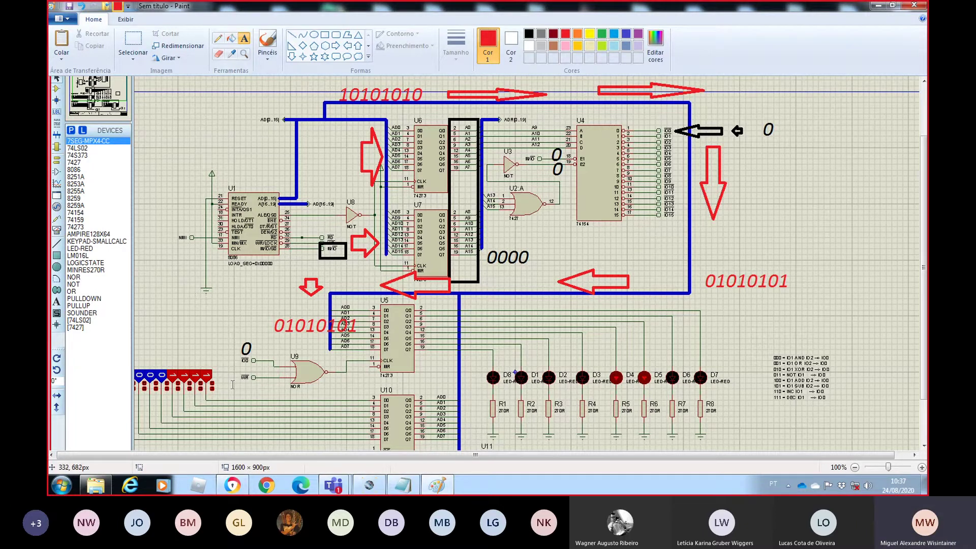
- Add a red 0 next to the lower input of NOR gate U9
{"action": "left_click_drag", "start_coordinate": [235, 374], "coordinate": [282, 394]}
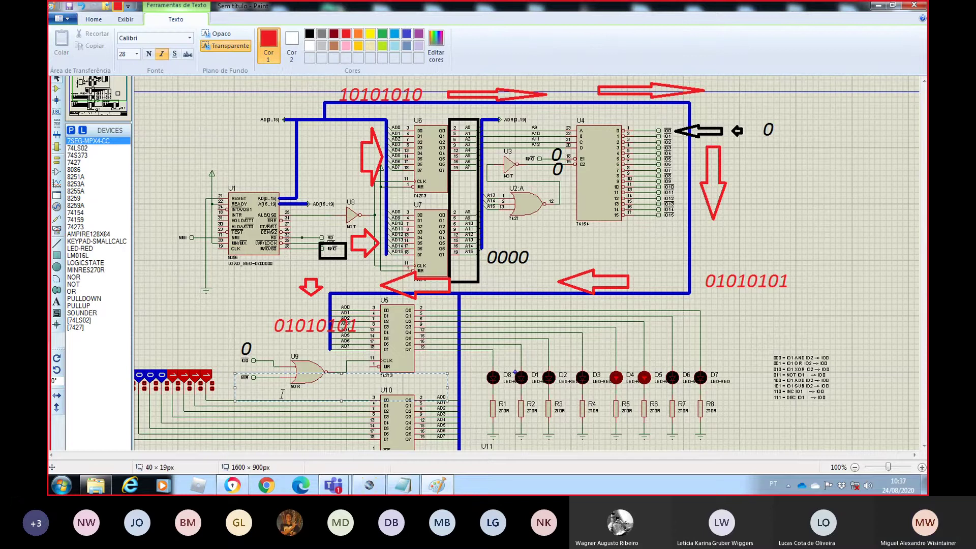
{"action": "type", "text": "0"}
{"action": "left_click", "coordinate": [228, 332]}
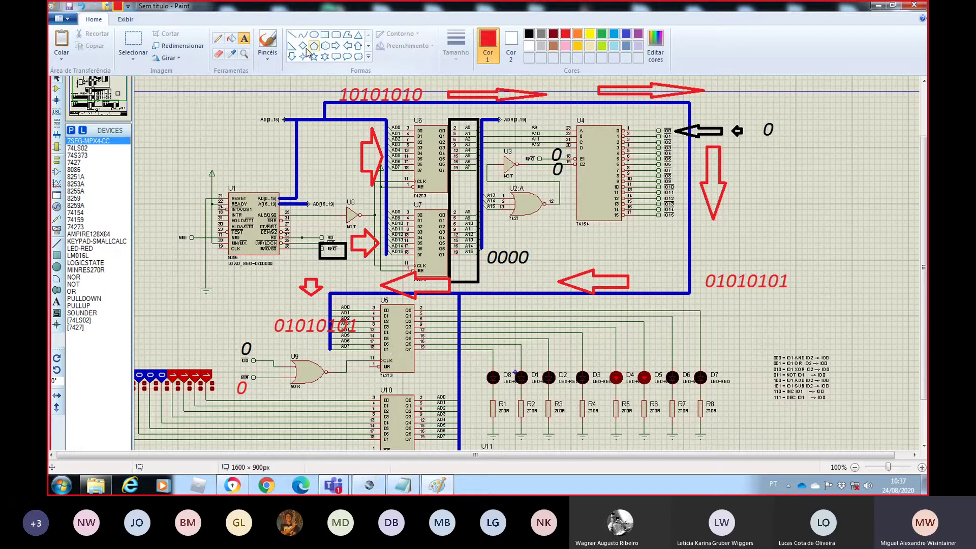
- Draw a small red up arrow below U5's clock input and a larger red right arrow across U5 towards its outputs
{"action": "left_click", "coordinate": [358, 45]}
{"action": "left_click_drag", "start_coordinate": [347, 357], "coordinate": [362, 378]}
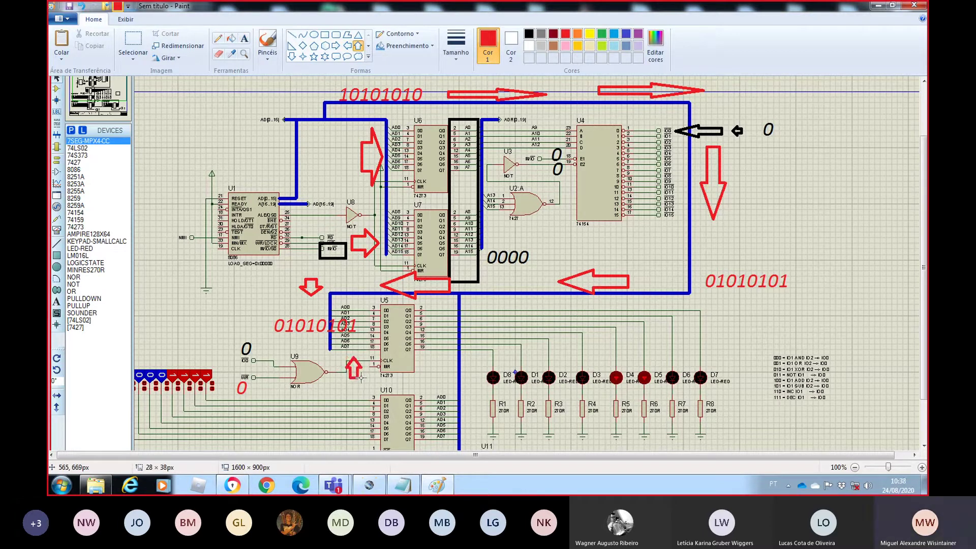
{"action": "left_click", "coordinate": [430, 366]}
{"action": "left_click", "coordinate": [336, 45]}
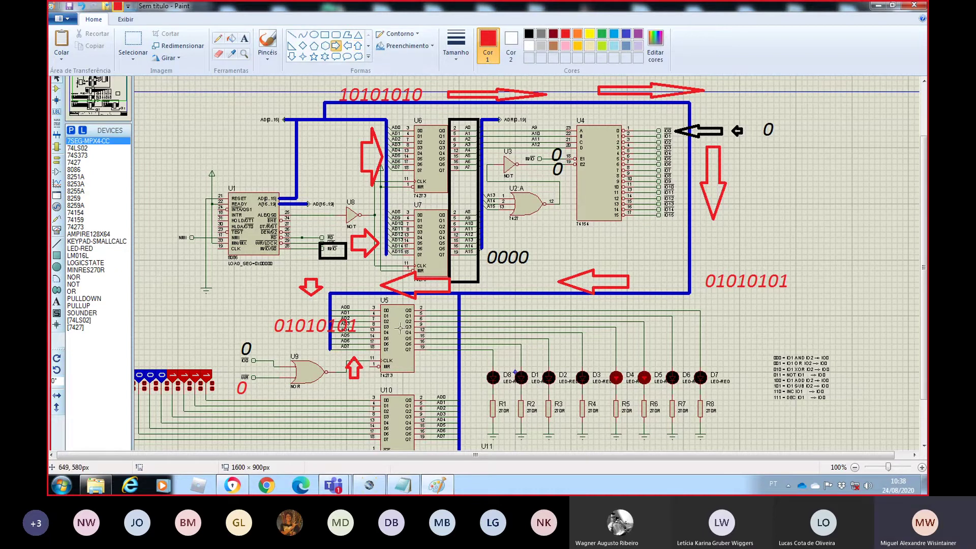
{"action": "left_click_drag", "start_coordinate": [368, 306], "coordinate": [439, 343]}
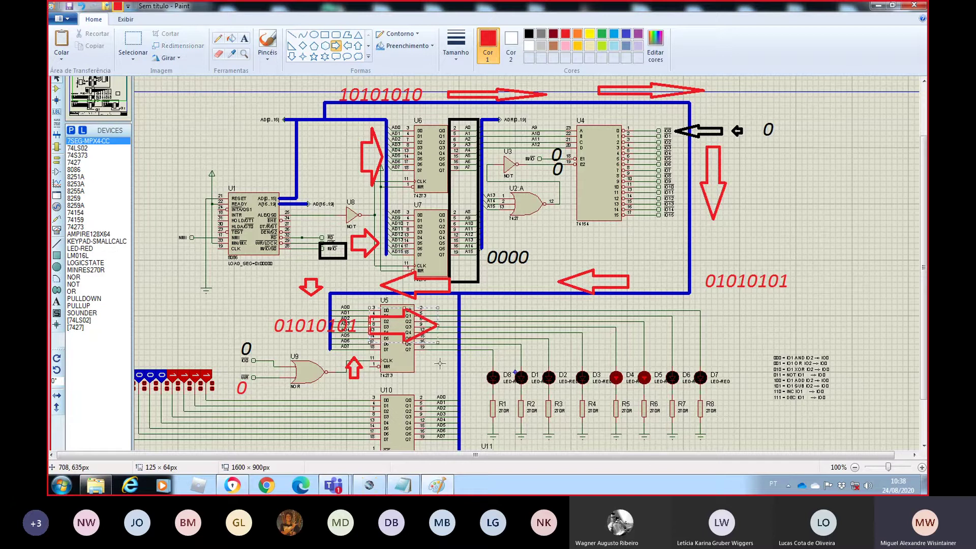
- Add the red text 01010101 over U5's output lines, above the LEDs
{"action": "left_click", "coordinate": [244, 38]}
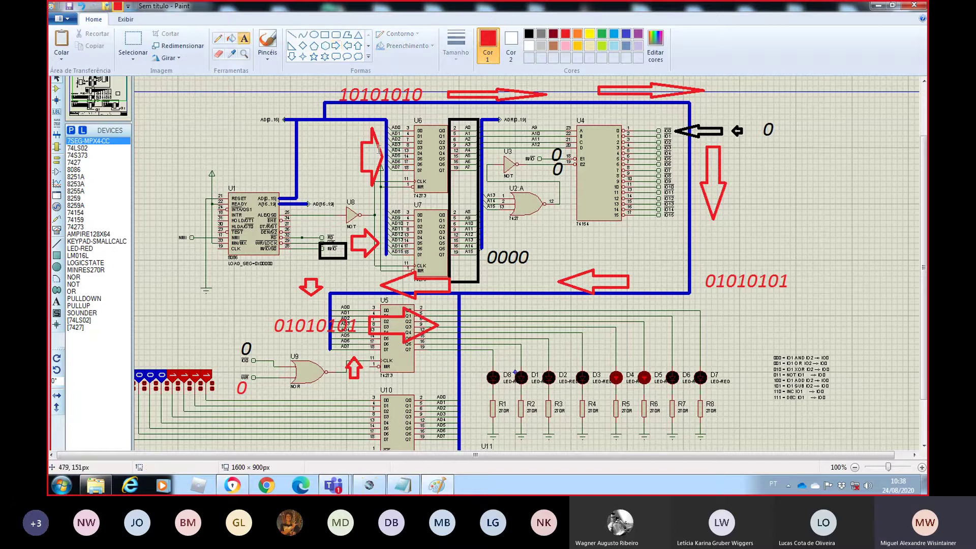
{"action": "left_click", "coordinate": [474, 326]}
{"action": "type", "text": "01"}
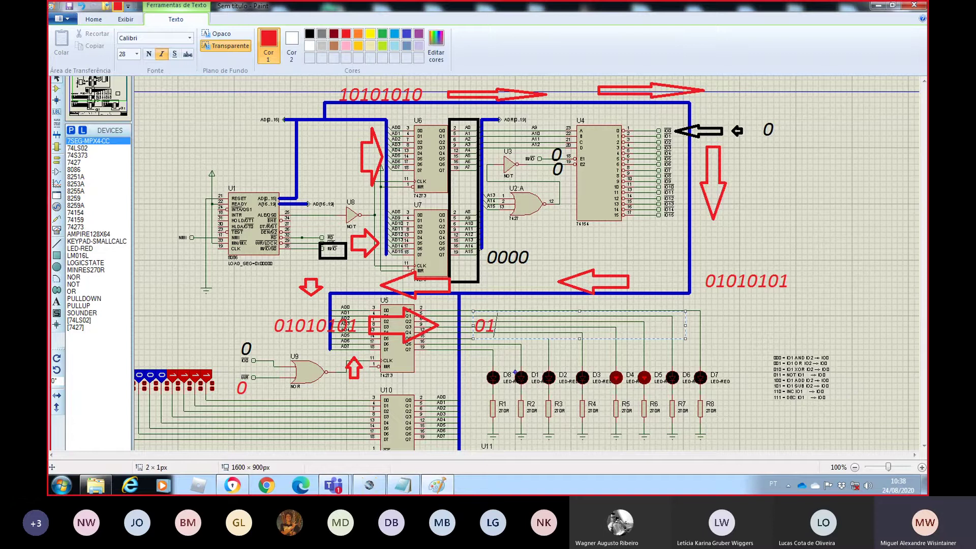
{"action": "type", "text": "010101"}
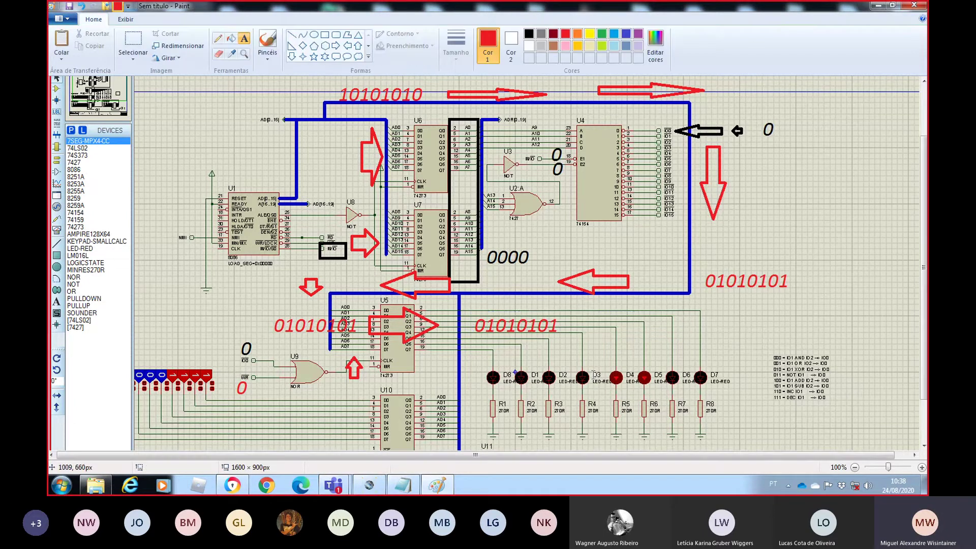
{"action": "left_click", "coordinate": [493, 380]}
- Check the assembly snippet in Notepad, then switch to Proteus and show the source code of basico.asm
{"action": "key", "text": "alt+Tab"}
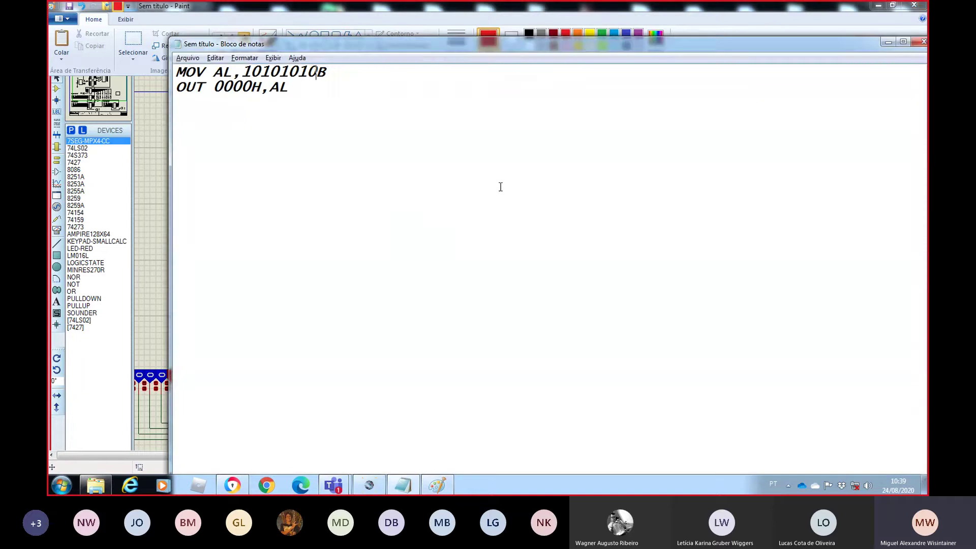
{"action": "key", "text": "alt+Tab"}
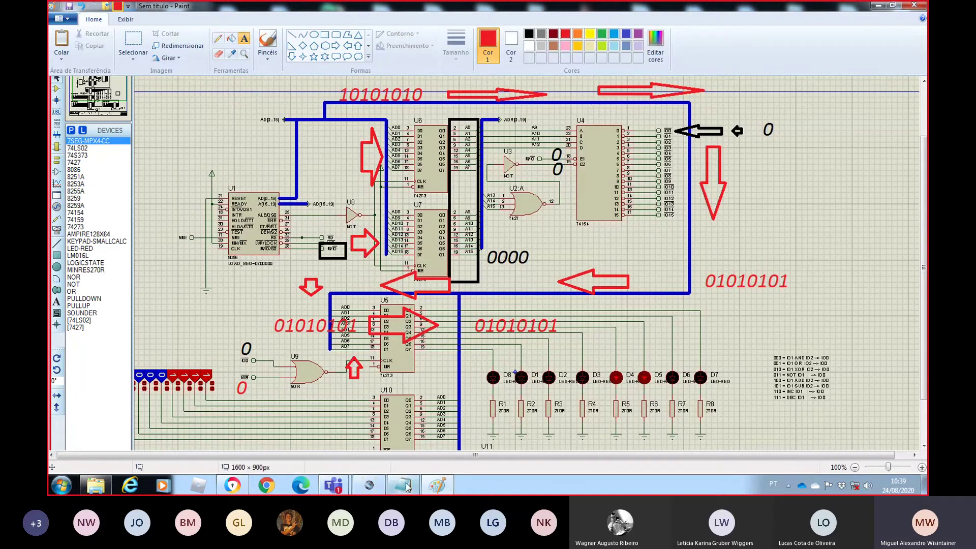
{"action": "mouse_move", "coordinate": [344, 487]}
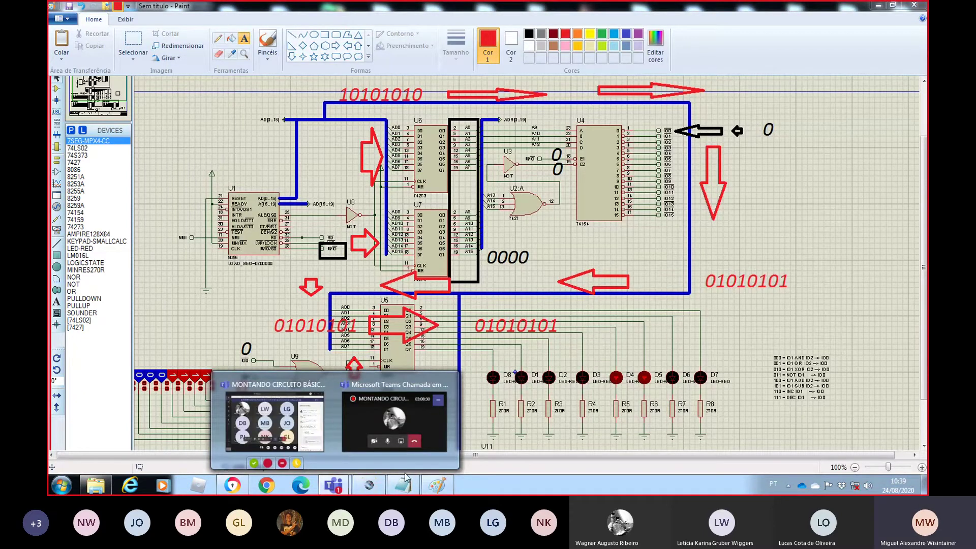
{"action": "left_click", "coordinate": [369, 485]}
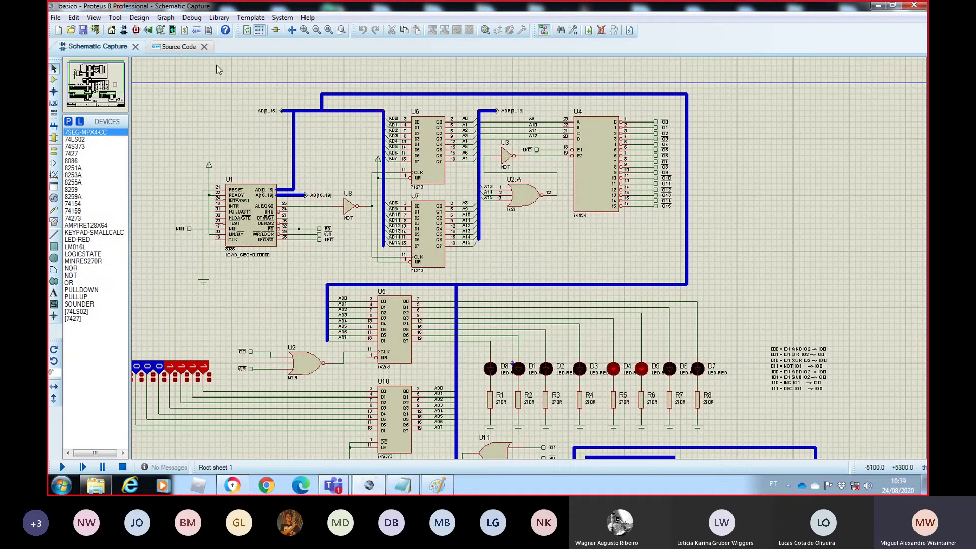
{"action": "left_click", "coordinate": [176, 49]}
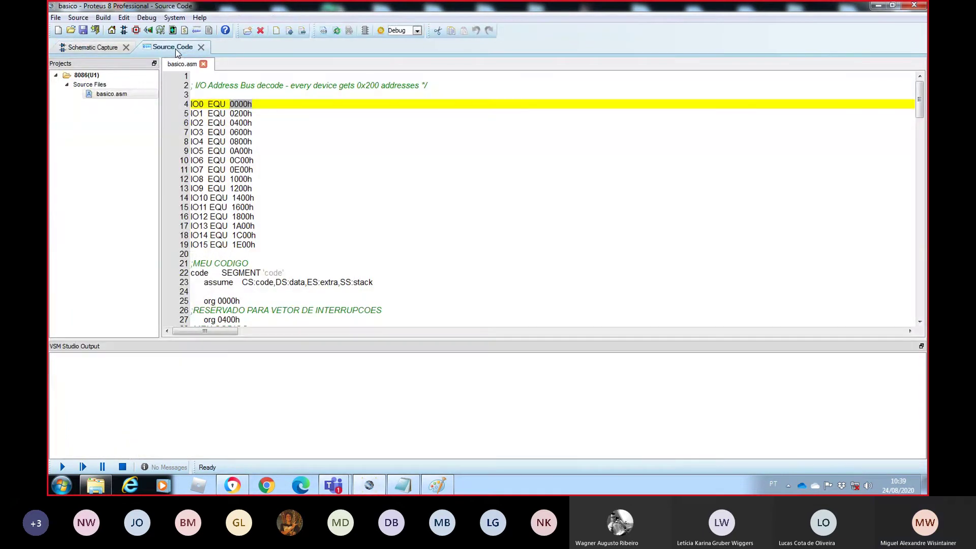
- Examine the IO0 to IO15 address definitions at the start of basico.asm
{"action": "left_click", "coordinate": [269, 130]}
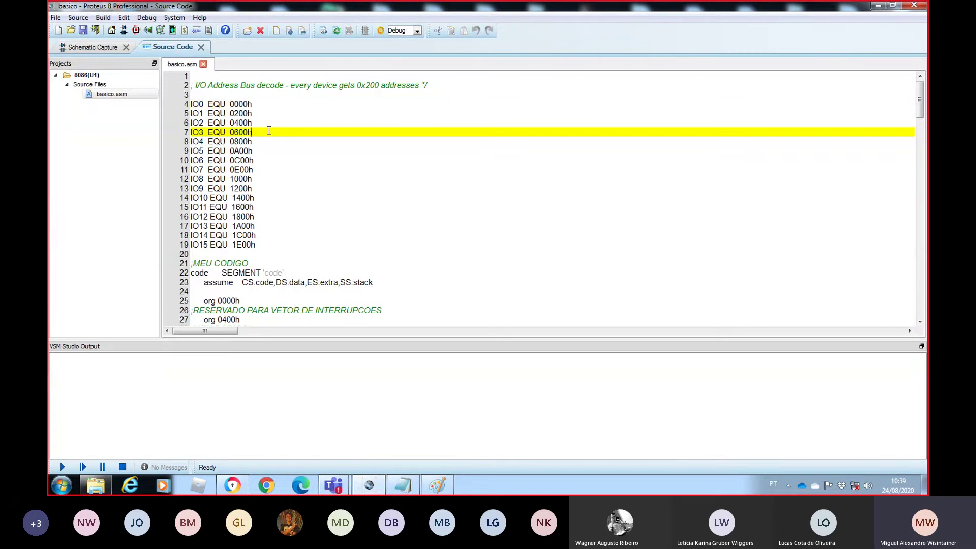
{"action": "scroll", "coordinate": [288, 124], "scroll_direction": "down", "scroll_amount": 1}
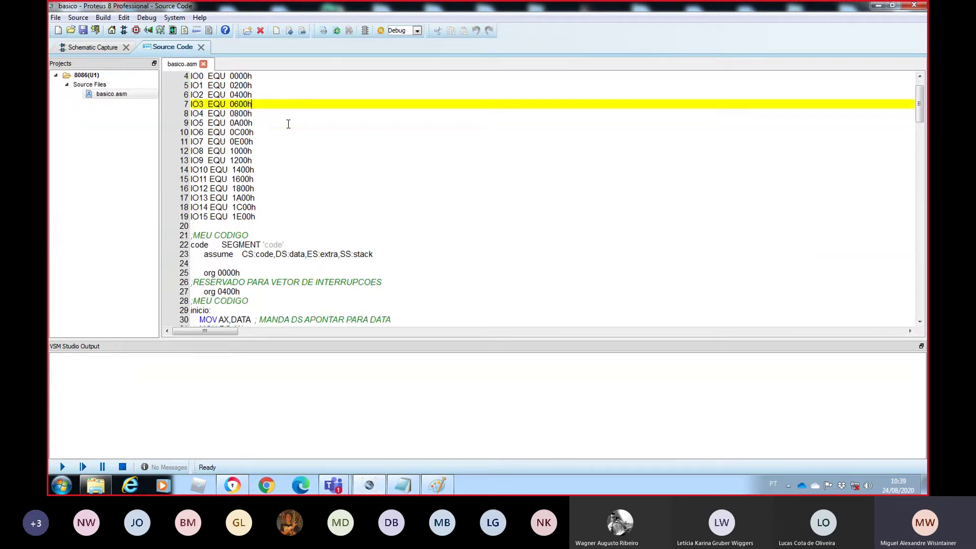
{"action": "scroll", "coordinate": [288, 123], "scroll_direction": "up", "scroll_amount": 1}
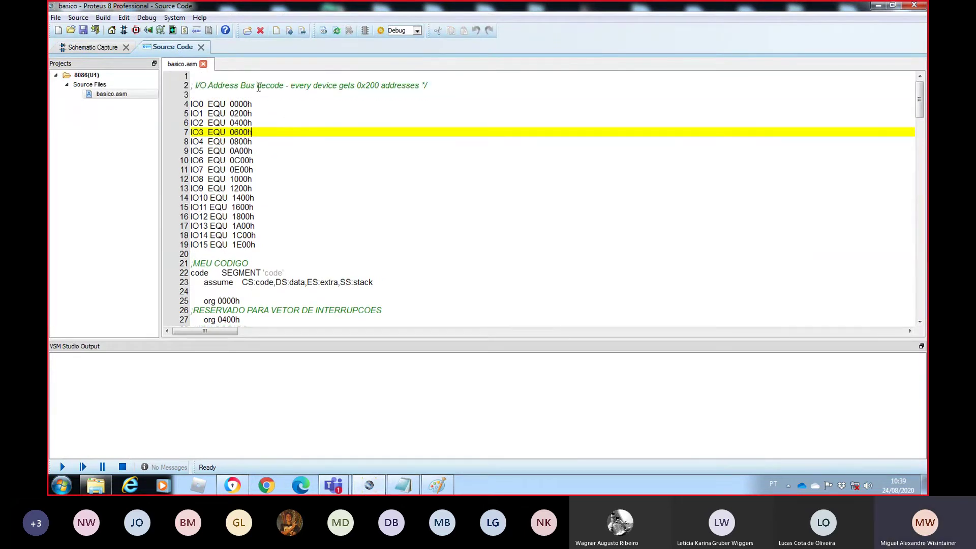
{"action": "left_click_drag", "start_coordinate": [270, 244], "coordinate": [194, 104]}
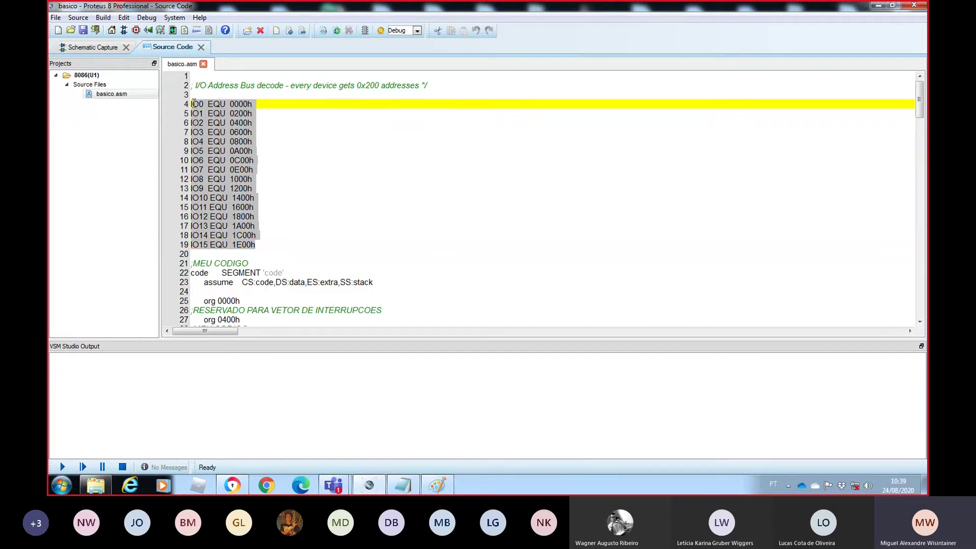
{"action": "left_click", "coordinate": [275, 104]}
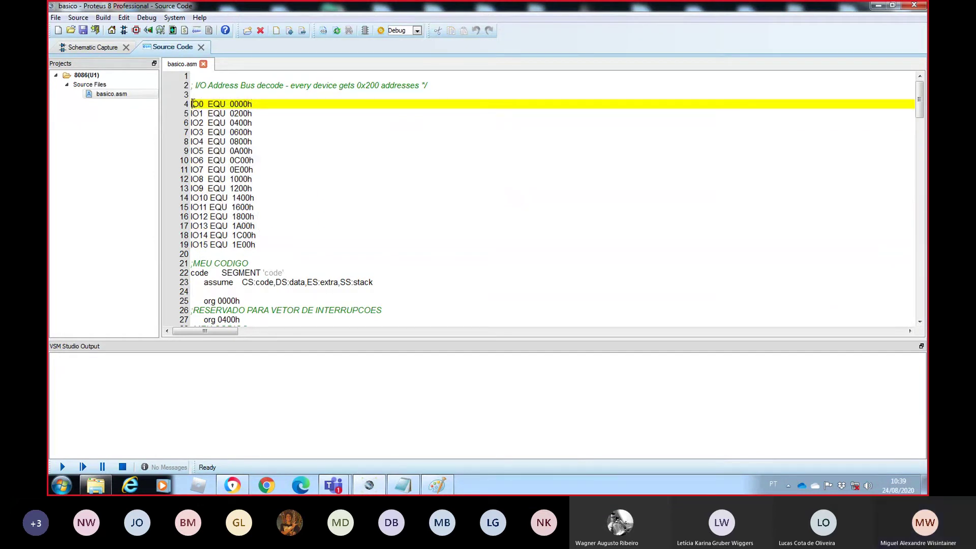
{"action": "left_click_drag", "start_coordinate": [191, 104], "coordinate": [210, 151]}
{"action": "left_click", "coordinate": [261, 216]}
{"action": "left_click", "coordinate": [265, 248]}
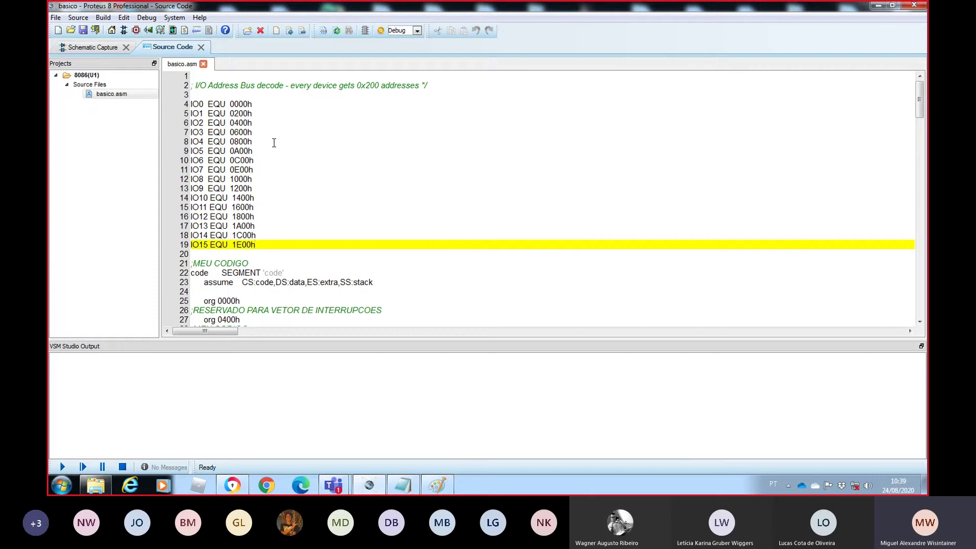
{"action": "key", "text": "Return"}
{"action": "key", "text": "Return"}
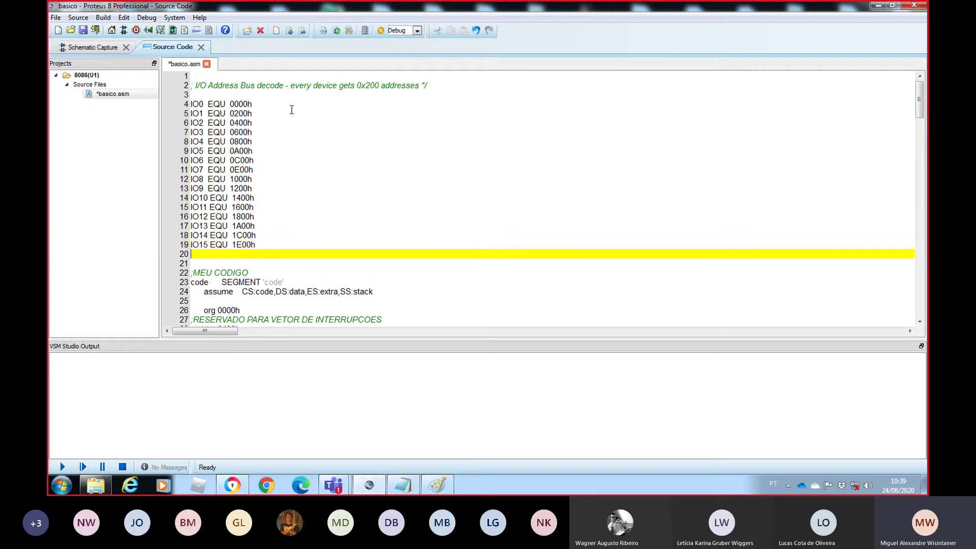
{"action": "type", "text": "const"}
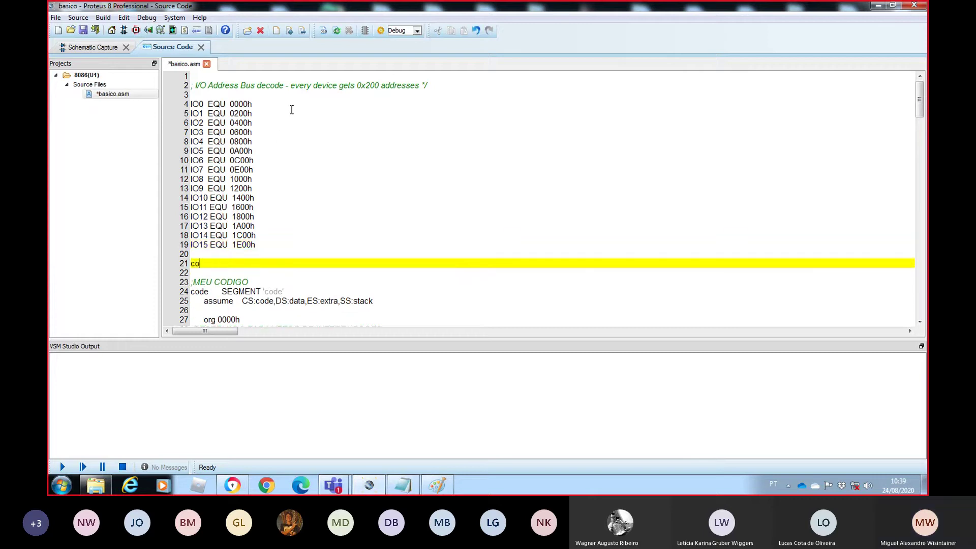
{"action": "key", "text": "shift+Home"}
{"action": "key", "text": "BackSpace"}
{"action": "key", "text": "BackSpace"}
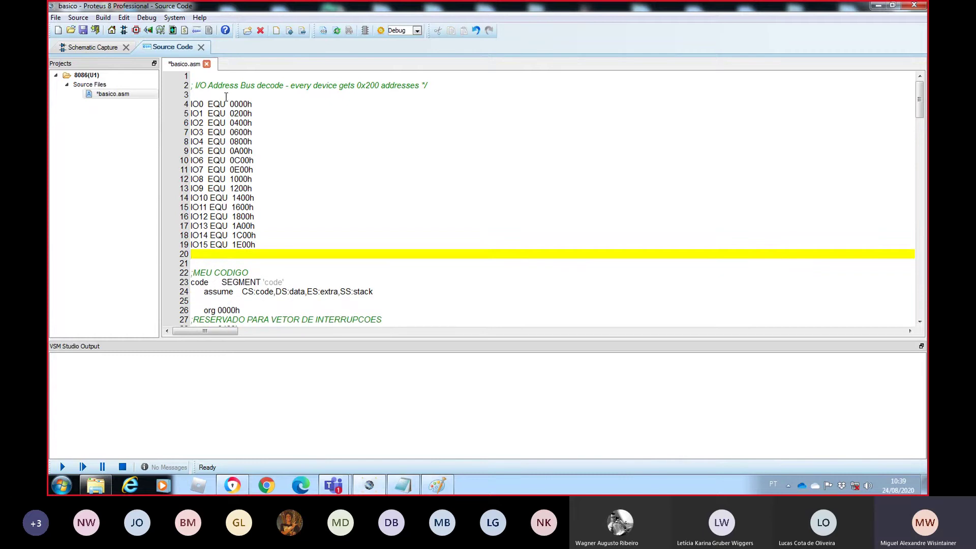
- Compare the IO0 name with its address and examine the addresses assigned to IO10 and IO4
{"action": "left_click", "coordinate": [202, 105]}
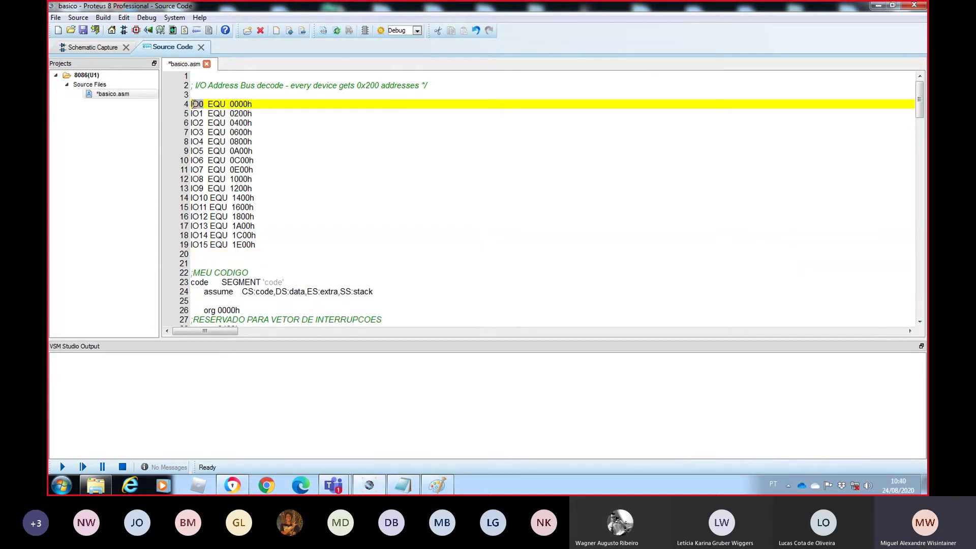
{"action": "left_click", "coordinate": [204, 104]}
{"action": "left_click_drag", "start_coordinate": [230, 104], "coordinate": [252, 103]}
{"action": "left_click_drag", "start_coordinate": [232, 198], "coordinate": [256, 198]}
{"action": "left_click", "coordinate": [284, 162]}
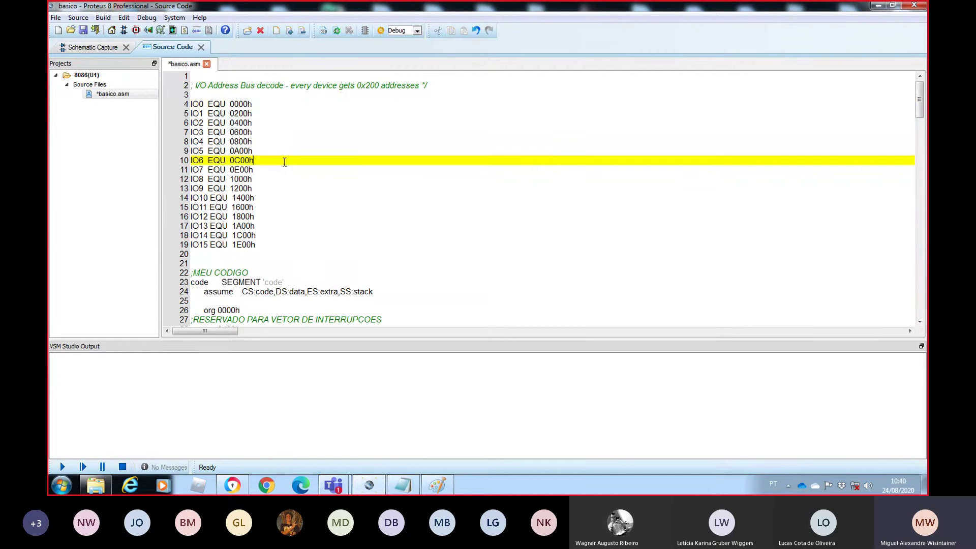
{"action": "mouse_move", "coordinate": [228, 133]}
{"action": "left_mouse_down"}
{"action": "mouse_move", "coordinate": [255, 134]}
{"action": "mouse_move", "coordinate": [233, 142]}
{"action": "left_mouse_up"}
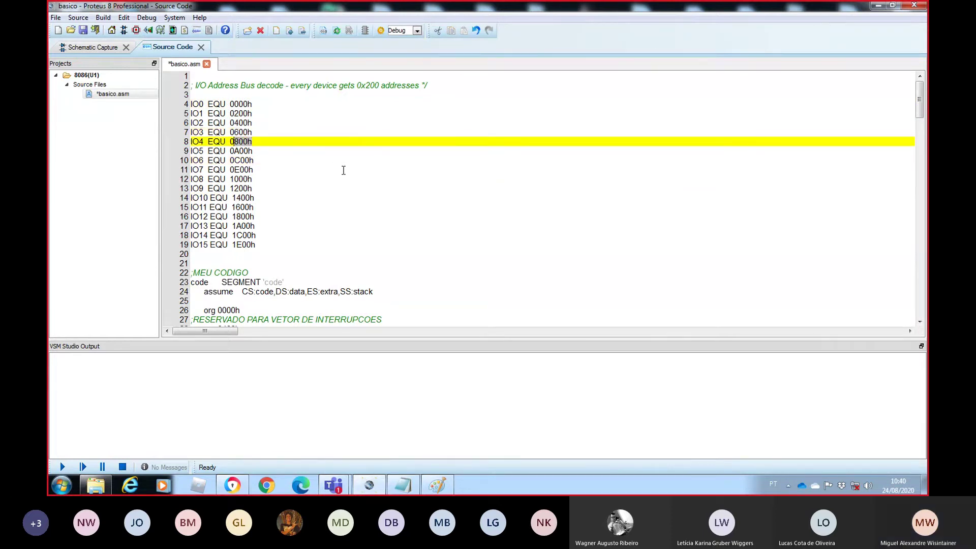
- Delete all code from MOV CONTADOR_1,0 up to the code ends line, keeping the segment initialisation
{"action": "scroll", "coordinate": [344, 170], "scroll_direction": "down", "scroll_amount": 2}
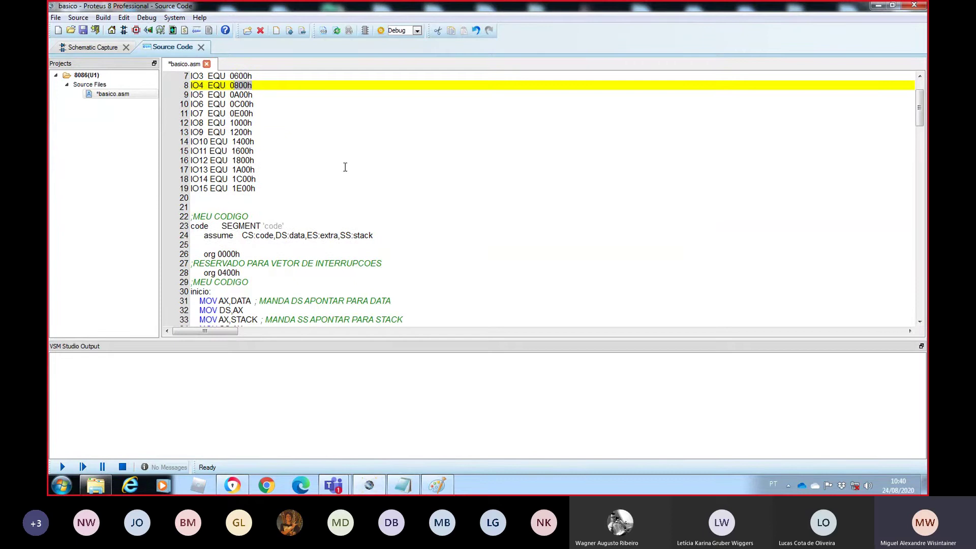
{"action": "scroll", "coordinate": [344, 167], "scroll_direction": "down", "scroll_amount": 5}
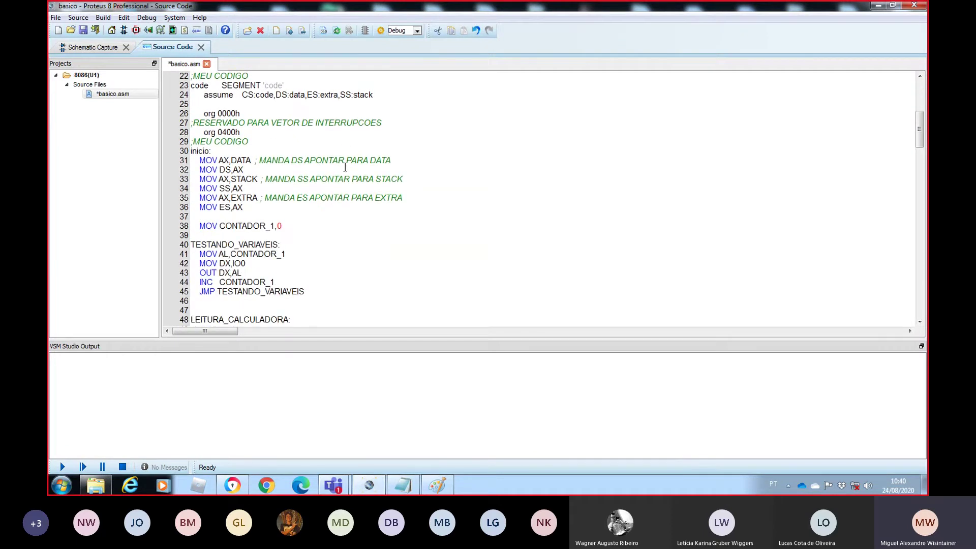
{"action": "scroll", "coordinate": [345, 167], "scroll_direction": "down", "scroll_amount": 1}
{"action": "scroll", "coordinate": [345, 167], "scroll_direction": "down", "scroll_amount": 1}
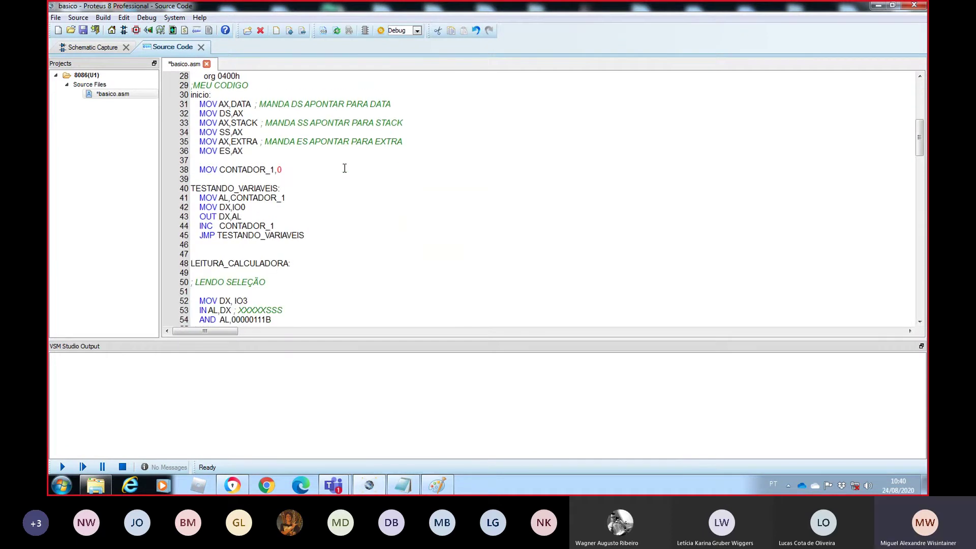
{"action": "triple_click", "coordinate": [220, 171]}
{"action": "left_click", "coordinate": [217, 176]}
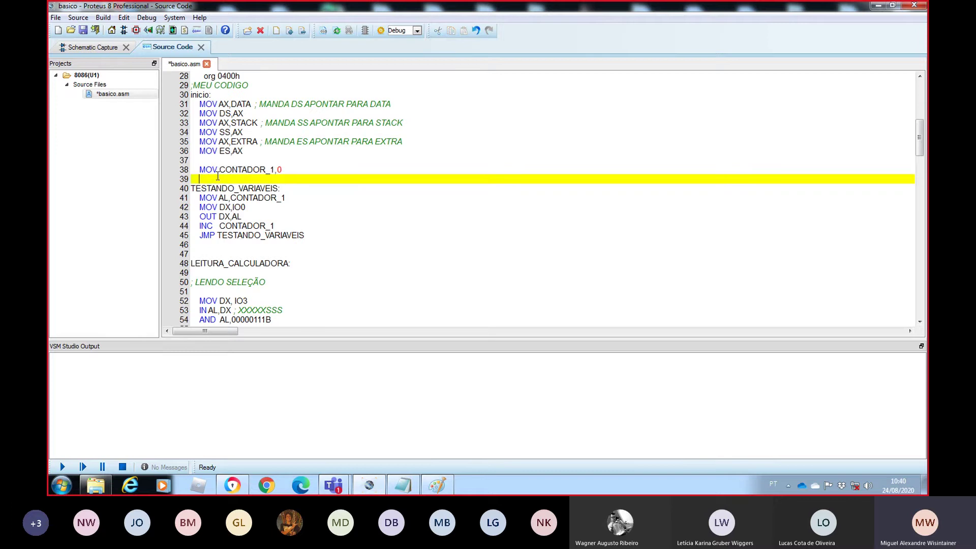
{"action": "left_click_drag", "start_coordinate": [200, 169], "coordinate": [267, 188]}
{"action": "scroll", "coordinate": [211, 181], "scroll_direction": "down", "scroll_amount": 3}
{"action": "scroll", "coordinate": [213, 184], "scroll_direction": "down", "scroll_amount": 11}
{"action": "scroll", "coordinate": [213, 183], "scroll_direction": "down", "scroll_amount": 9}
{"action": "scroll", "coordinate": [215, 181], "scroll_direction": "down", "scroll_amount": 11}
{"action": "scroll", "coordinate": [218, 182], "scroll_direction": "down", "scroll_amount": 2}
{"action": "key", "text": "Delete"}
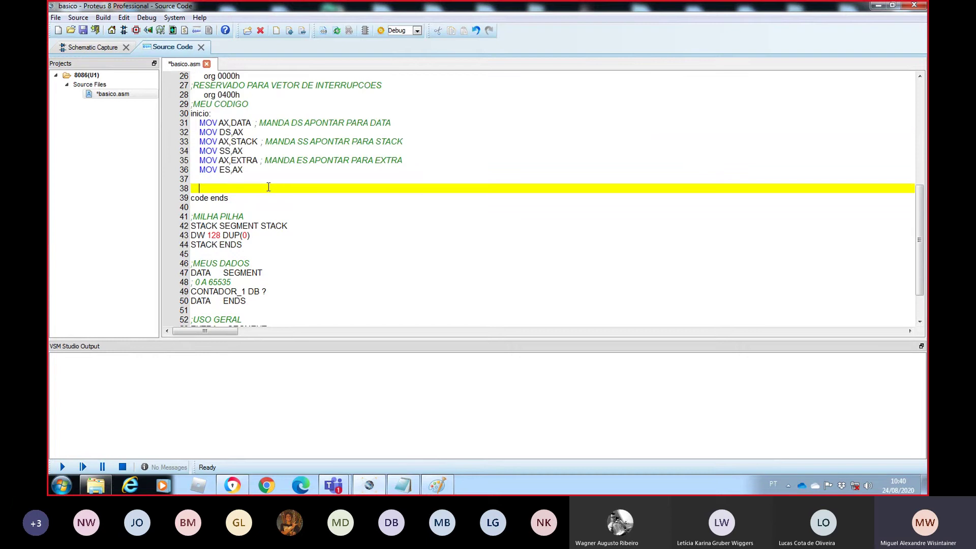
{"action": "key", "text": "Up"}
{"action": "key", "text": "Up"}
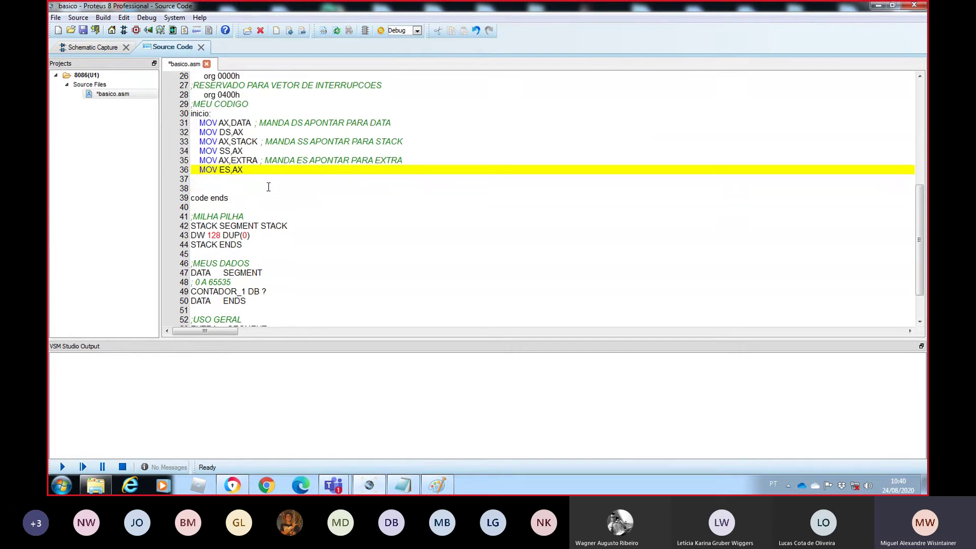
{"action": "key", "text": "ctrl+a"}
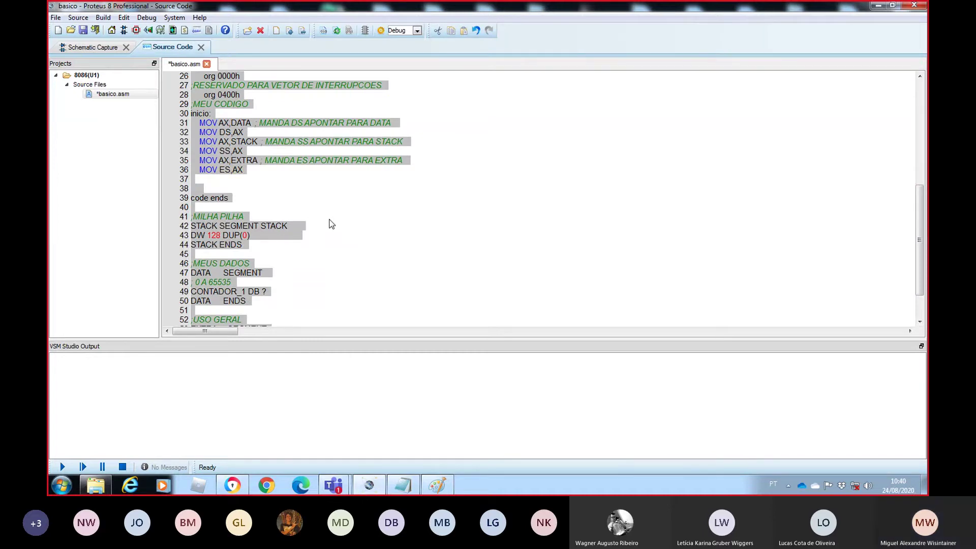
{"action": "left_click", "coordinate": [234, 486]}
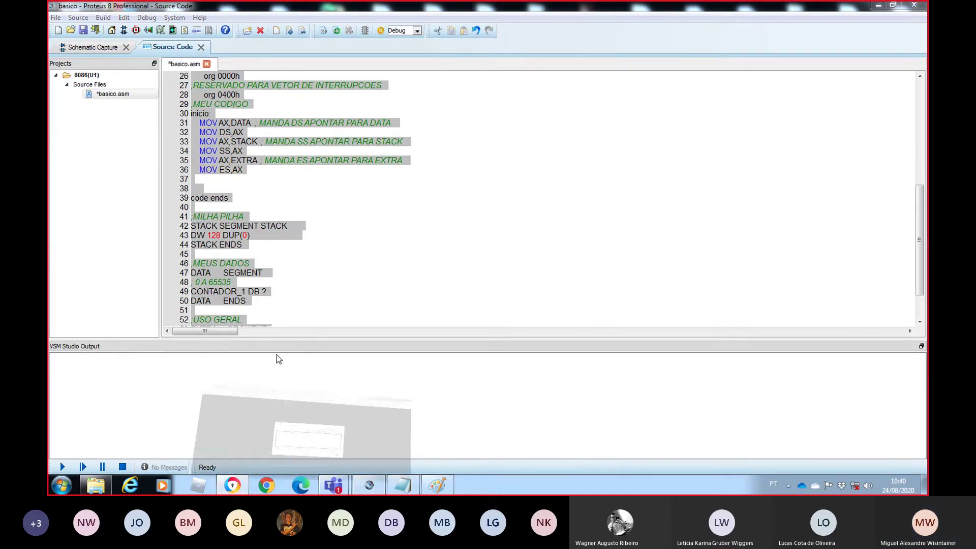
{"action": "key", "text": "alt+Tab"}
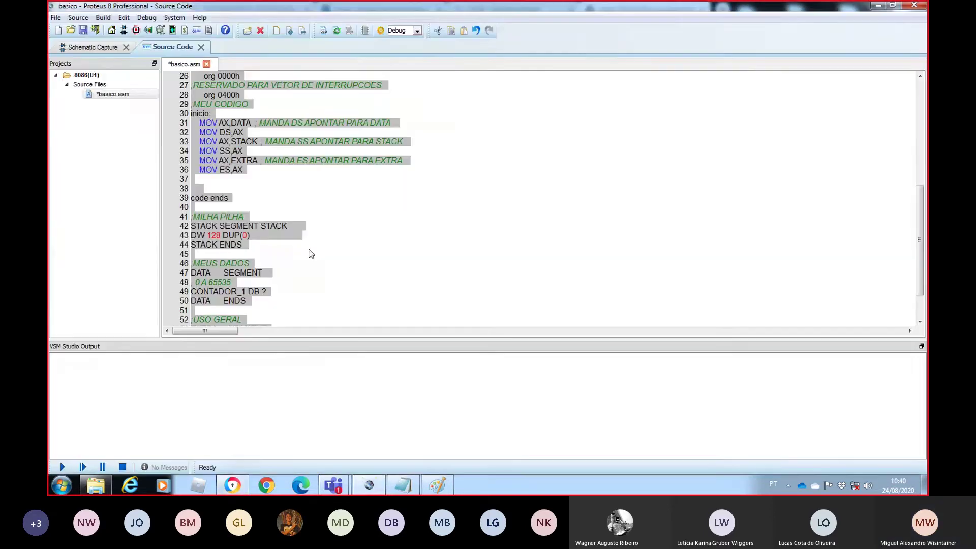
{"action": "left_click", "coordinate": [231, 490]}
{"action": "left_click", "coordinate": [723, 9]}
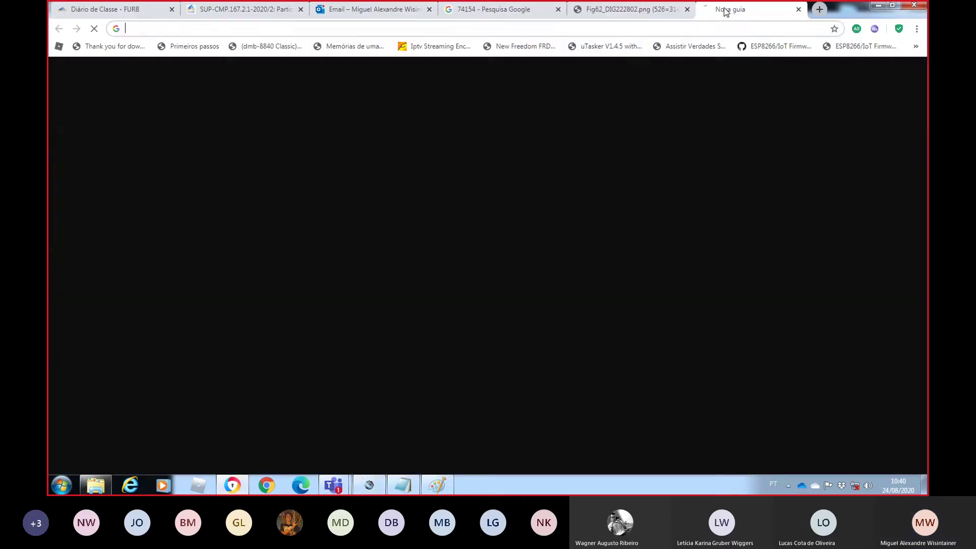
{"action": "type", "text": "www.dontpad.com/m"}
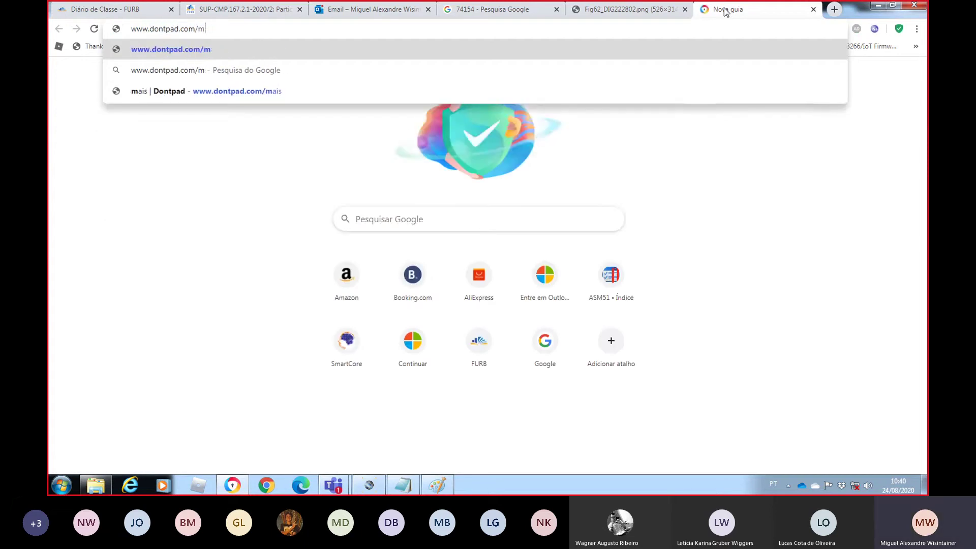
{"action": "key", "text": "BackSpace"}
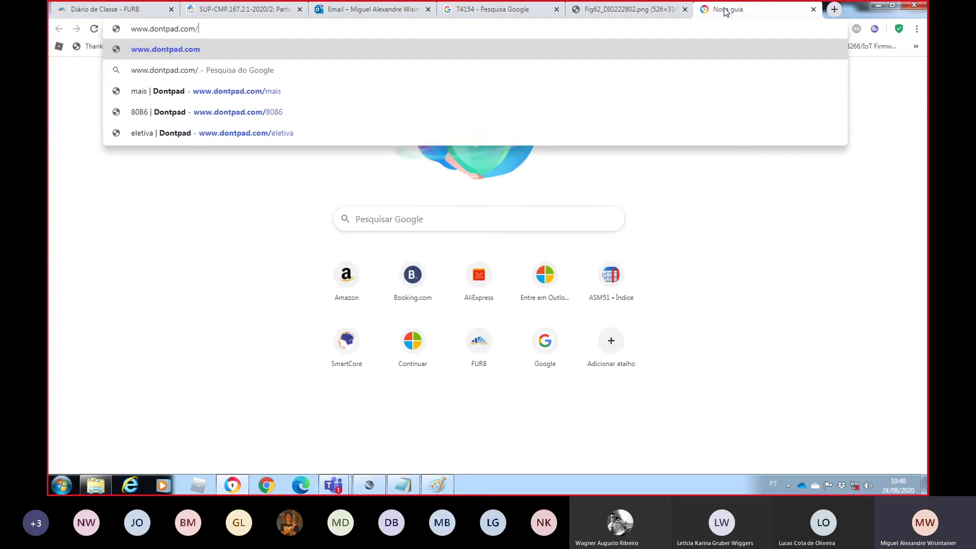
{"action": "type", "text": "8086"}
{"action": "key", "text": "Return"}
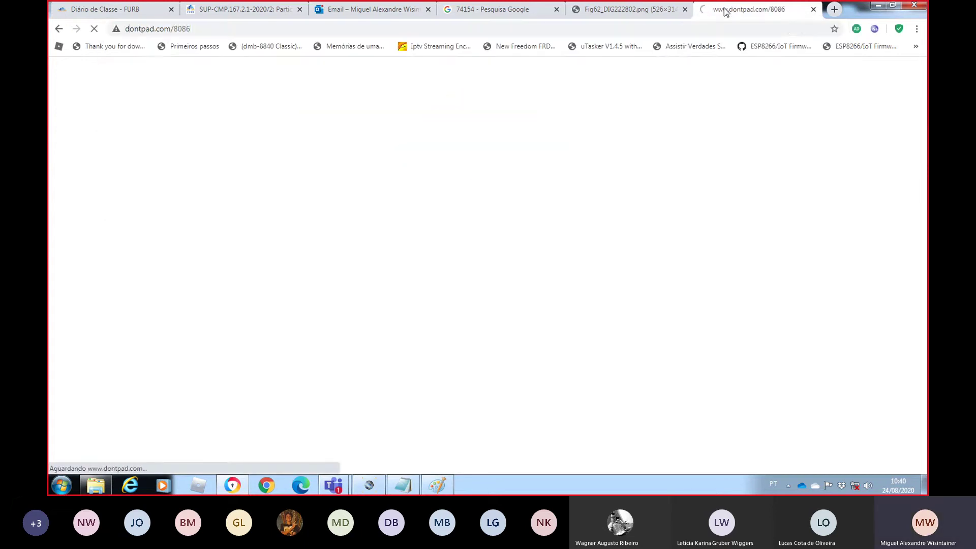
- Replace all text on the 8086 Dontpad page with the copied assembly code
{"action": "left_click", "coordinate": [314, 163]}
{"action": "key", "text": "ctrl+a"}
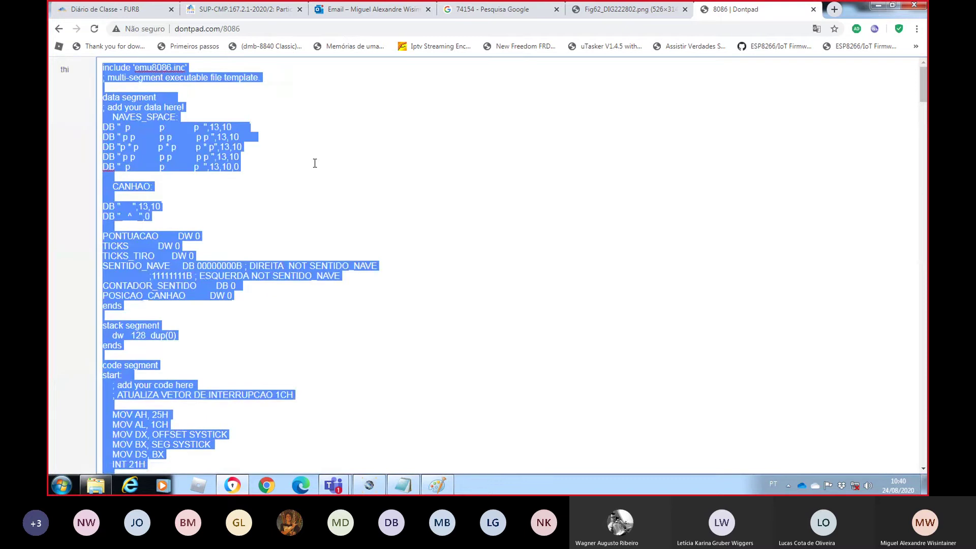
{"action": "key", "text": "ctrl+v"}
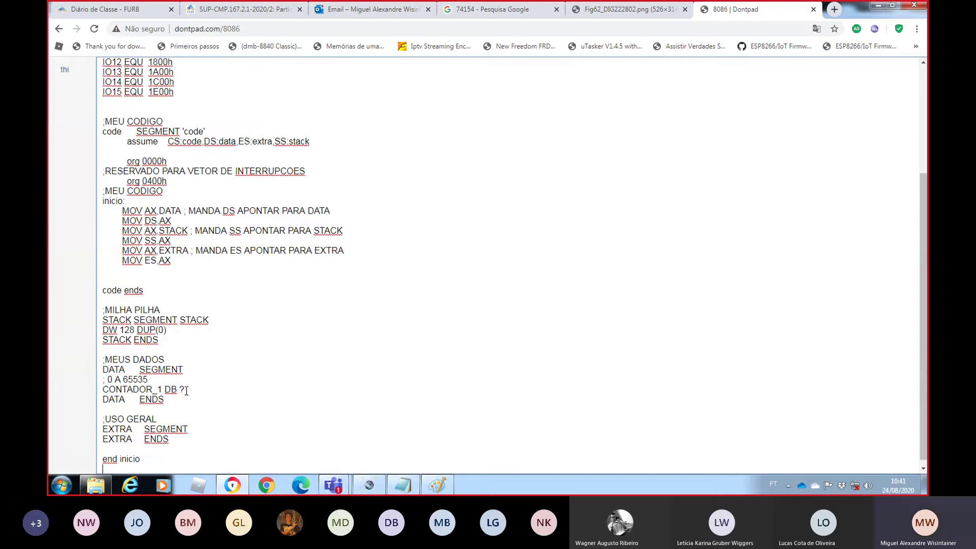
- Switch back to Proteus and delete the 0 A 65535 comment and the CONTADOR_1 DB ? declaration from the DATA segment
{"action": "key", "text": "alt+Tab"}
{"action": "left_click", "coordinate": [303, 264]}
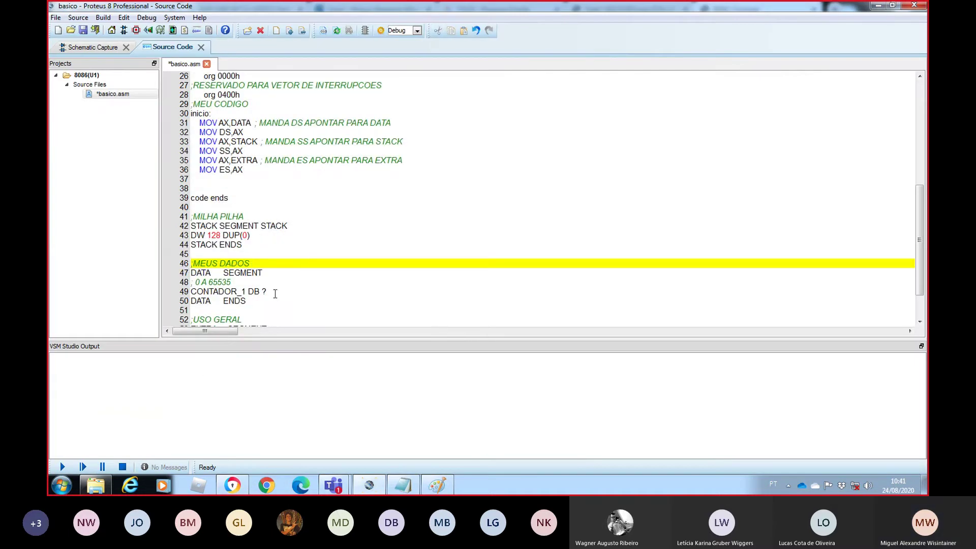
{"action": "left_click_drag", "start_coordinate": [275, 293], "coordinate": [192, 282]}
{"action": "key", "text": "Delete"}
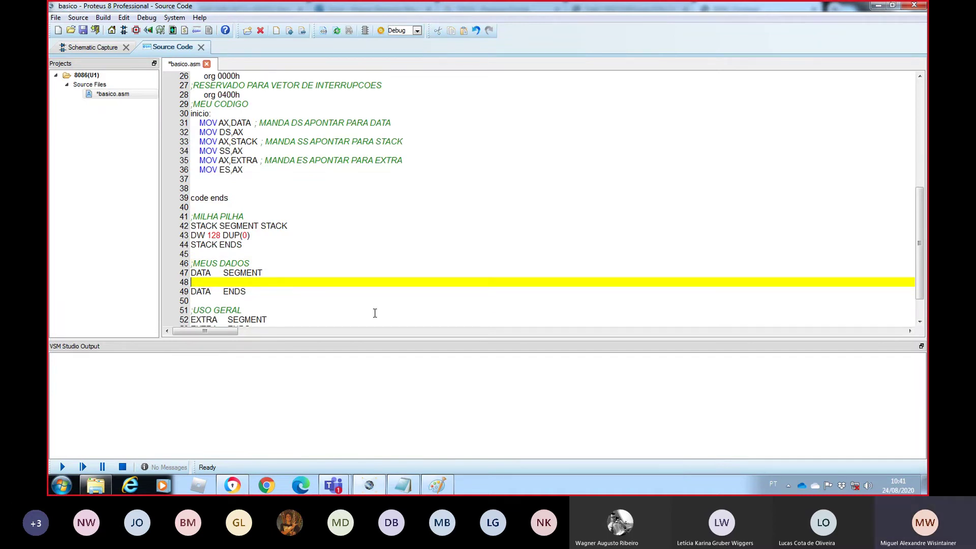
{"action": "key", "text": "Down"}
{"action": "key", "text": "BackSpace"}
- Copy the entire trimmed basico.asm source and paste it over all the text on the Dontpad page in the browser
{"action": "key", "text": "Down"}
{"action": "key", "text": "Down"}
{"action": "key", "text": "Down"}
{"action": "key", "text": "Down"}
{"action": "key", "text": "Down"}
{"action": "key", "text": "Down"}
{"action": "key", "text": "Down"}
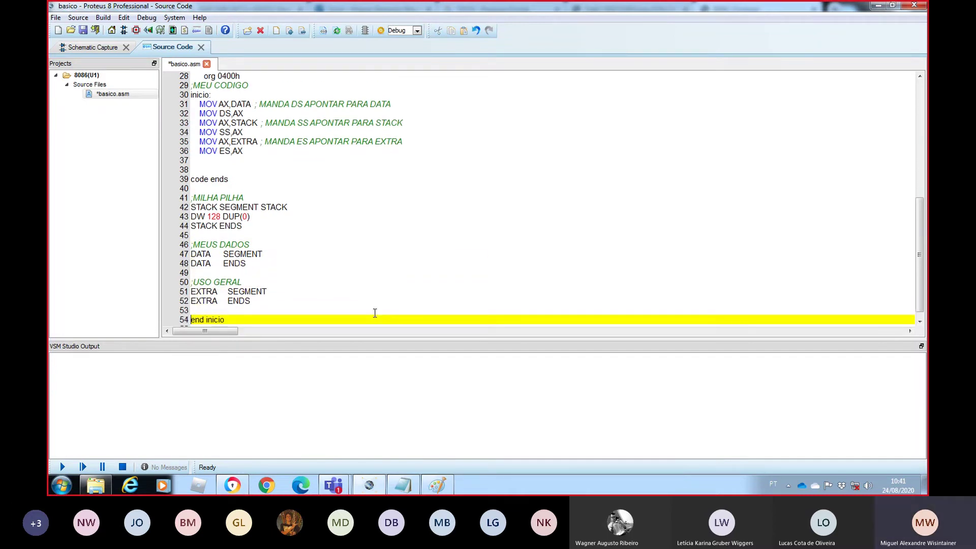
{"action": "key", "text": "Up"}
{"action": "key", "text": "Up"}
{"action": "key", "text": "Up"}
{"action": "key", "text": "Up"}
{"action": "key", "text": "Up"}
{"action": "key", "text": "Up"}
{"action": "key", "text": "Up"}
{"action": "key", "text": "Up"}
{"action": "key", "text": "Up"}
{"action": "key", "text": "Up"}
{"action": "key", "text": "Up"}
{"action": "key", "text": "Up"}
{"action": "key", "text": "Up"}
{"action": "key", "text": "Up"}
{"action": "key", "text": "Up"}
{"action": "key", "text": "Up"}
{"action": "key", "text": "Up"}
{"action": "key", "text": "Up"}
{"action": "key", "text": "Up"}
{"action": "key", "text": "Up"}
{"action": "key", "text": "Up"}
{"action": "key", "text": "Up"}
{"action": "key", "text": "Up"}
{"action": "key", "text": "Up"}
{"action": "key", "text": "Up"}
{"action": "key", "text": "Up"}
{"action": "key", "text": "Up"}
{"action": "key", "text": "Up"}
{"action": "key", "text": "Up"}
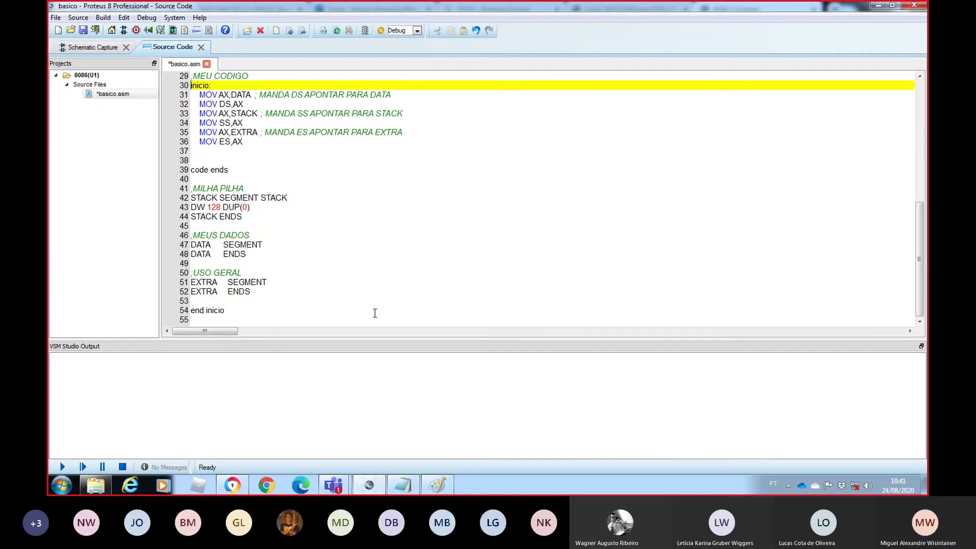
{"action": "key", "text": "ctrl+a"}
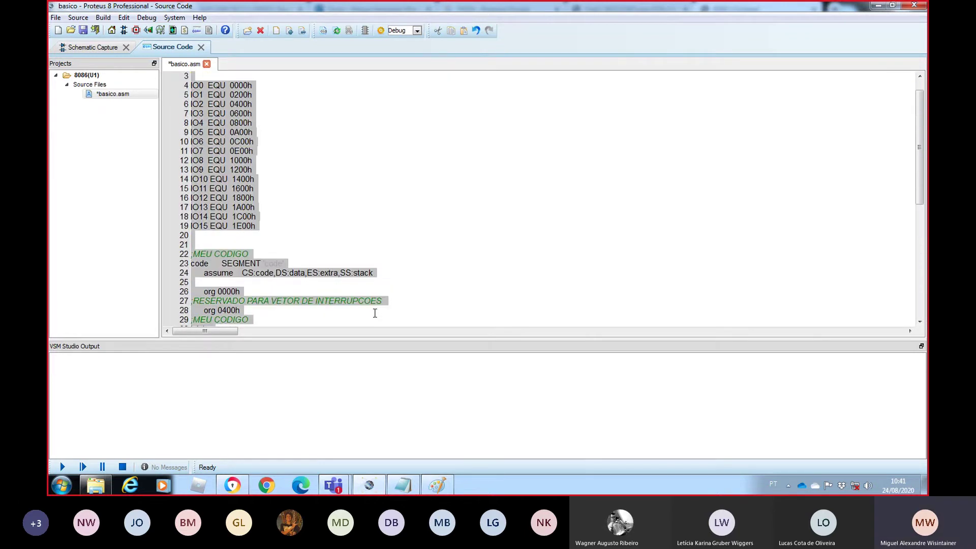
{"action": "key", "text": "alt+Tab"}
{"action": "key", "text": "ctrl+a"}
{"action": "key", "text": "ctrl+v"}
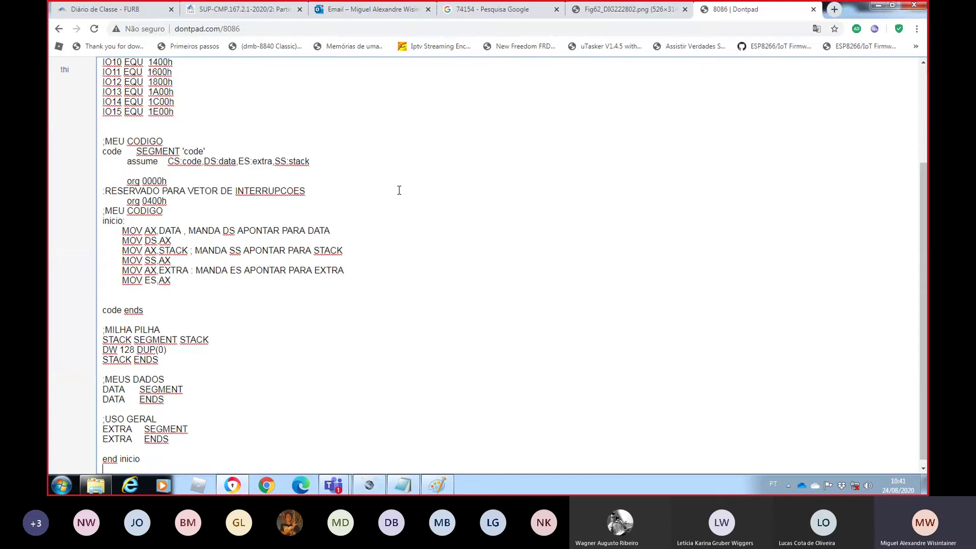
- Return to Proteus and review the basico.asm template from the IO address definitions down to the segment declarations
{"action": "key", "text": "alt+Tab"}
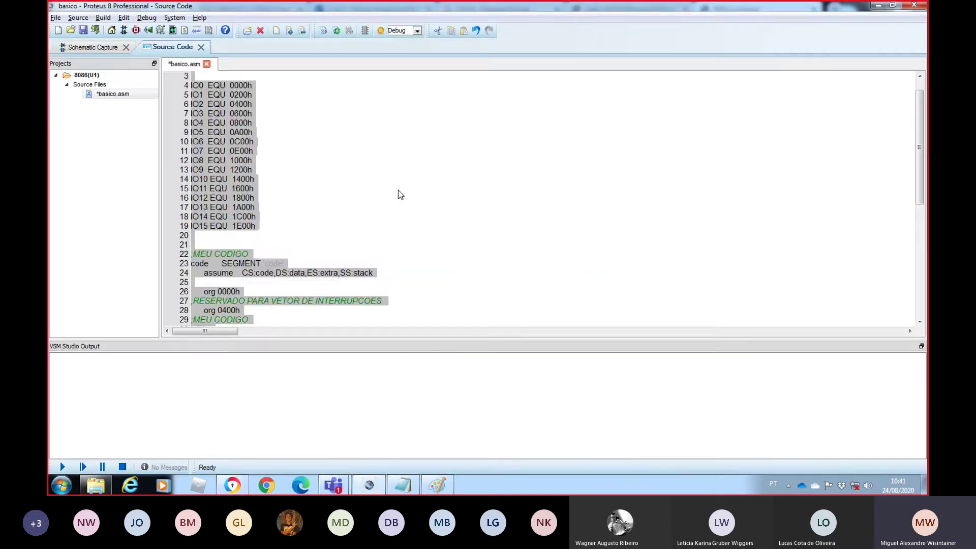
{"action": "key", "text": "alt+Tab"}
{"action": "key", "text": "alt+Tab"}
{"action": "key", "text": "alt+Tab"}
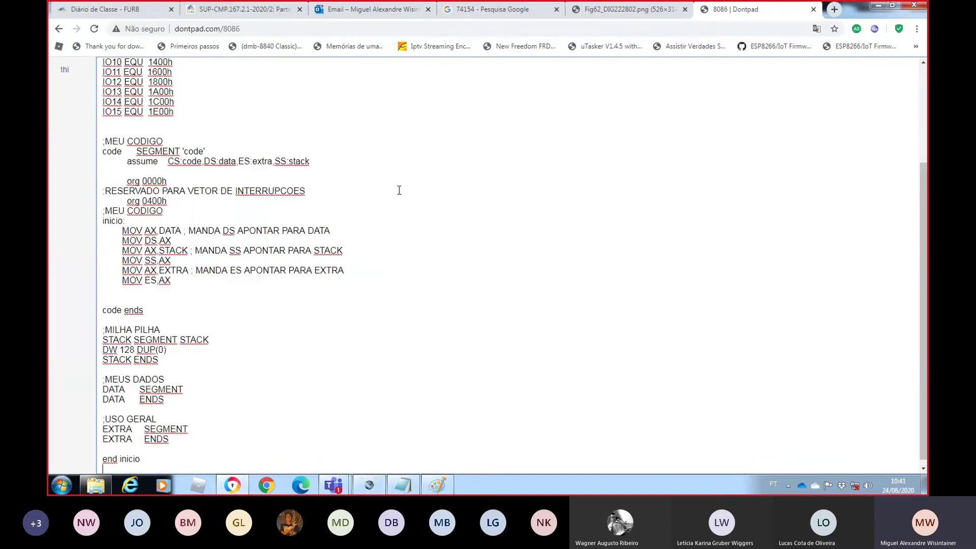
{"action": "left_click", "coordinate": [380, 486]}
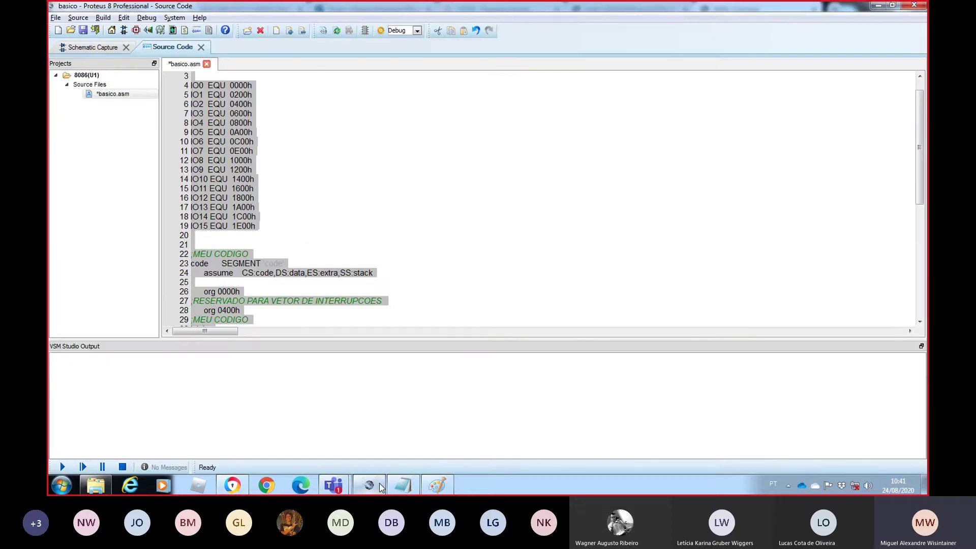
{"action": "left_click", "coordinate": [414, 246]}
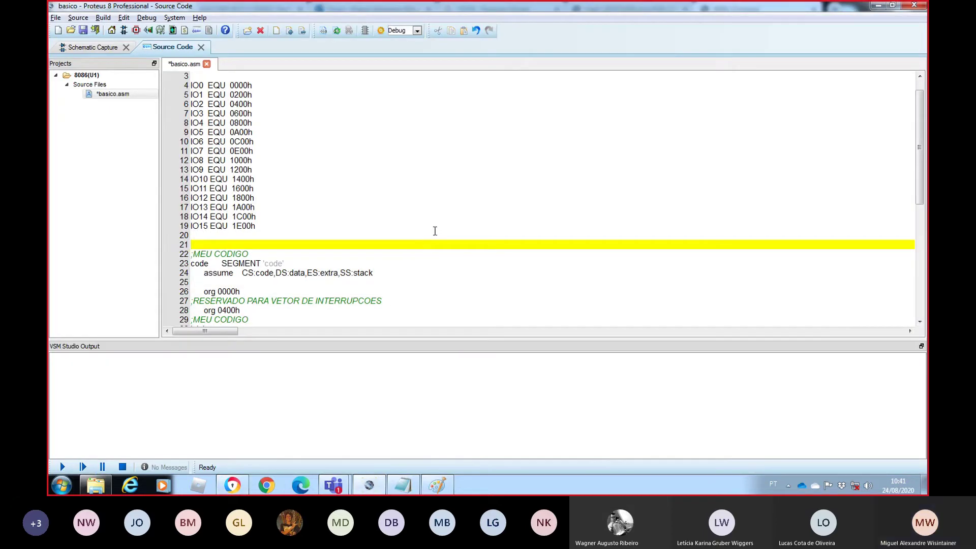
{"action": "scroll", "coordinate": [474, 228], "scroll_direction": "up", "scroll_amount": 1}
{"action": "scroll", "coordinate": [473, 229], "scroll_direction": "down", "scroll_amount": 7}
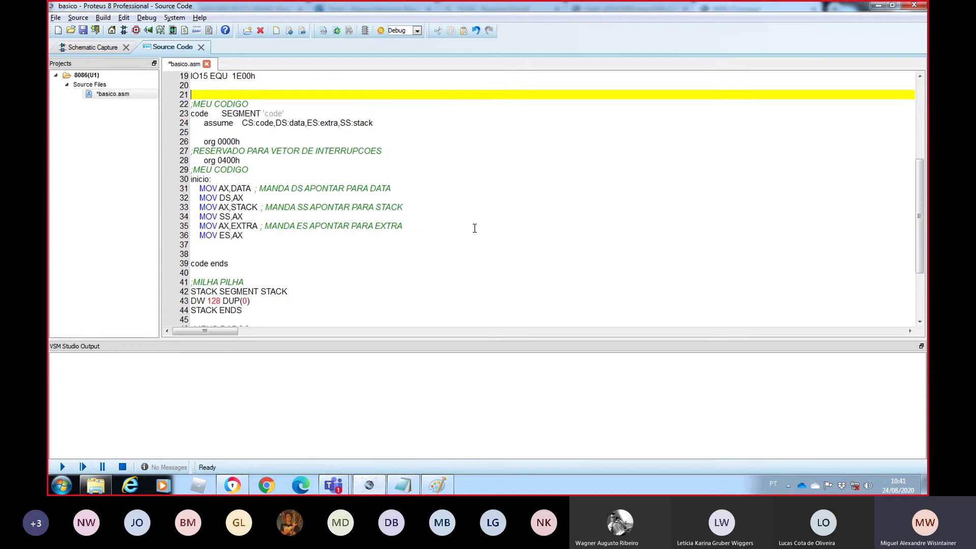
{"action": "scroll", "coordinate": [474, 228], "scroll_direction": "down", "scroll_amount": 1}
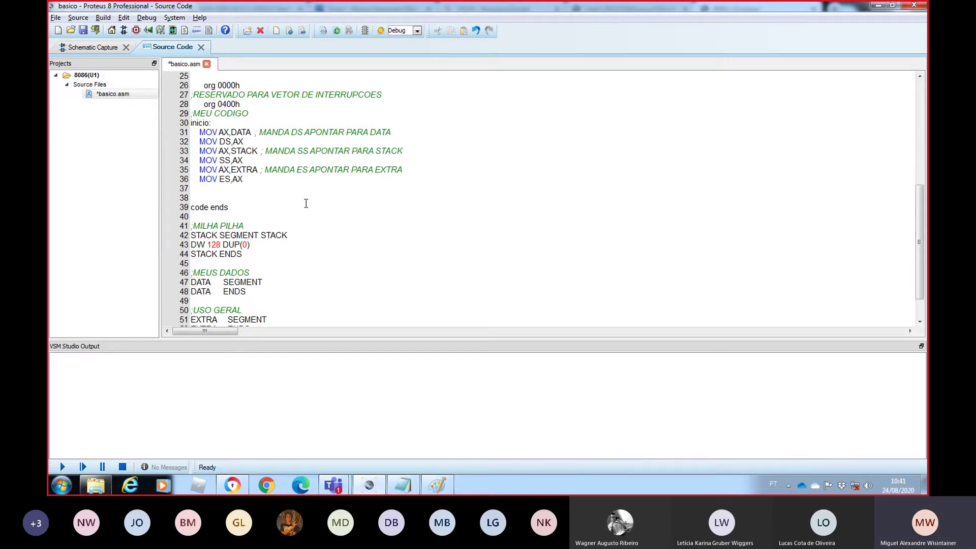
- Compare the circuit in the schematic with the basico.asm source code, alternating between the two views
{"action": "left_click", "coordinate": [83, 48]}
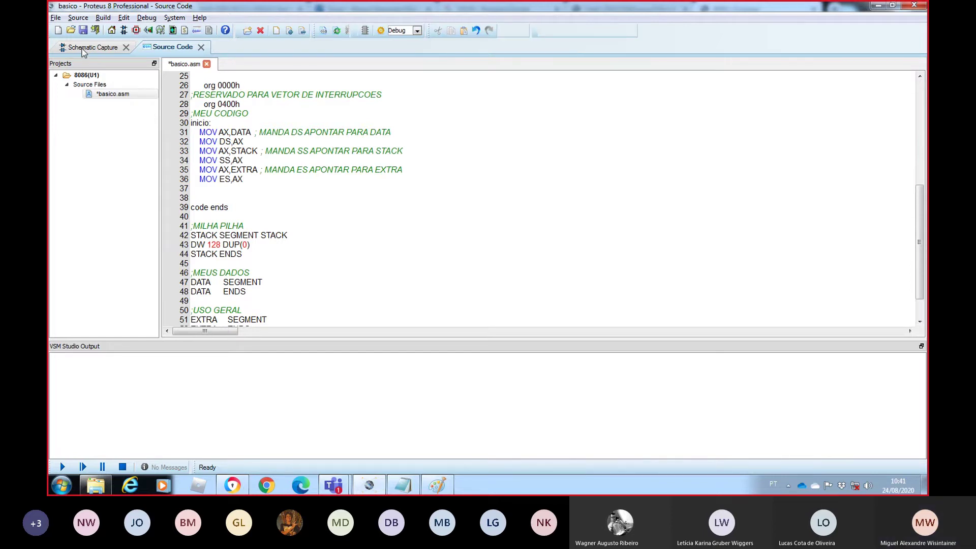
{"action": "left_click", "coordinate": [173, 48]}
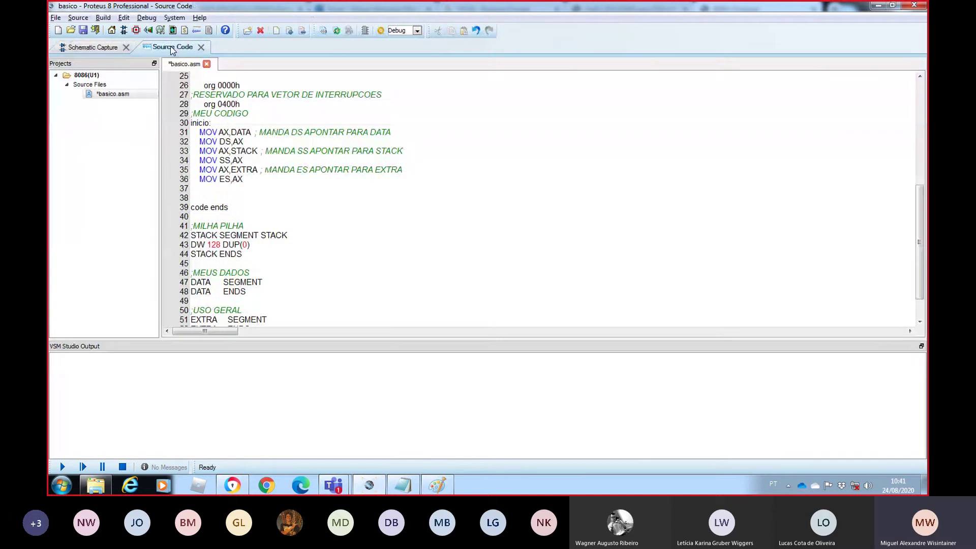
{"action": "left_click", "coordinate": [107, 50]}
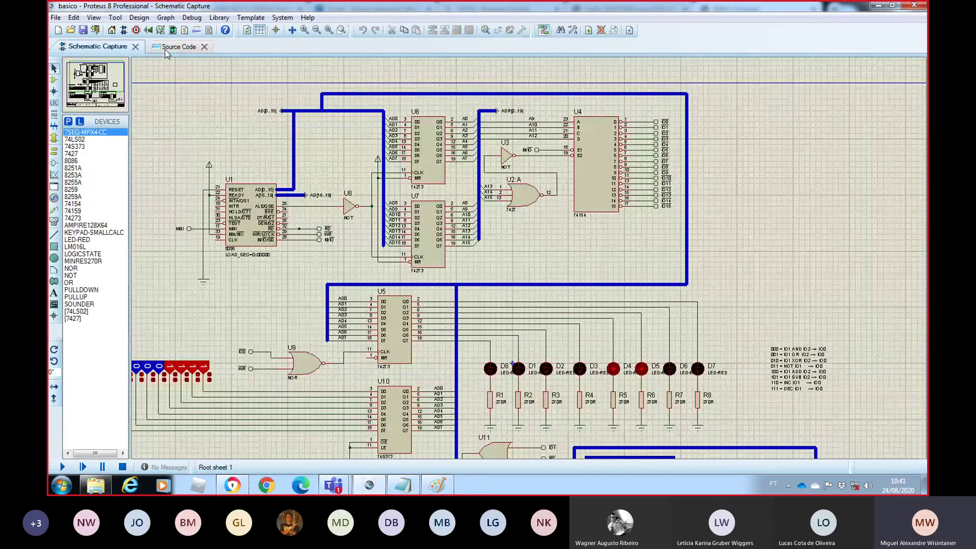
{"action": "left_click", "coordinate": [168, 48]}
{"action": "left_click", "coordinate": [96, 48]}
{"action": "left_click", "coordinate": [170, 48]}
{"action": "left_click", "coordinate": [108, 48]}
{"action": "left_click", "coordinate": [162, 49]}
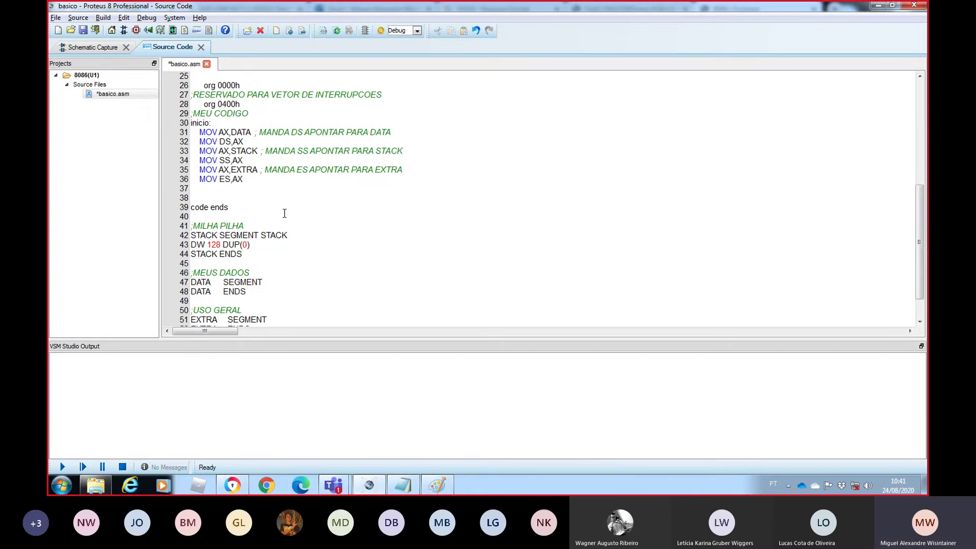
{"action": "left_click", "coordinate": [102, 49]}
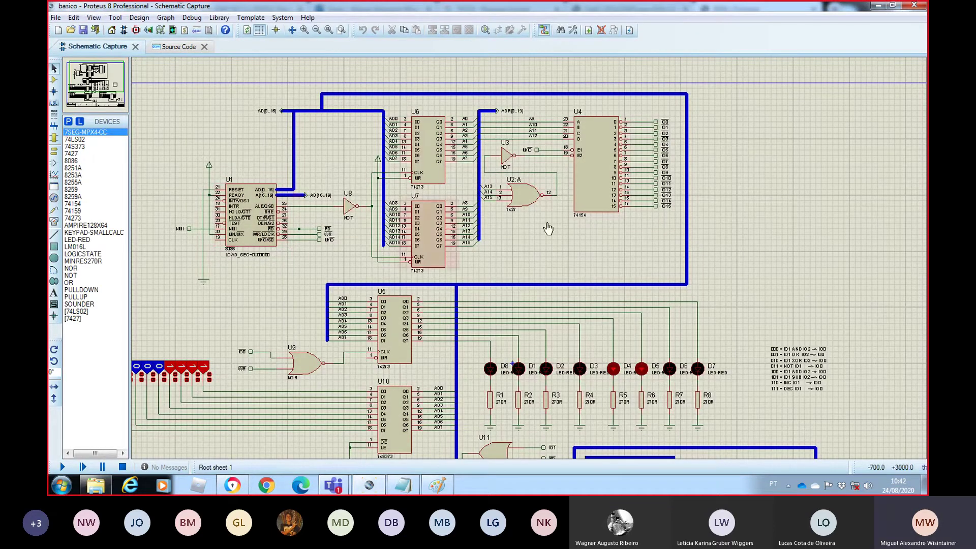
{"action": "left_click", "coordinate": [183, 50]}
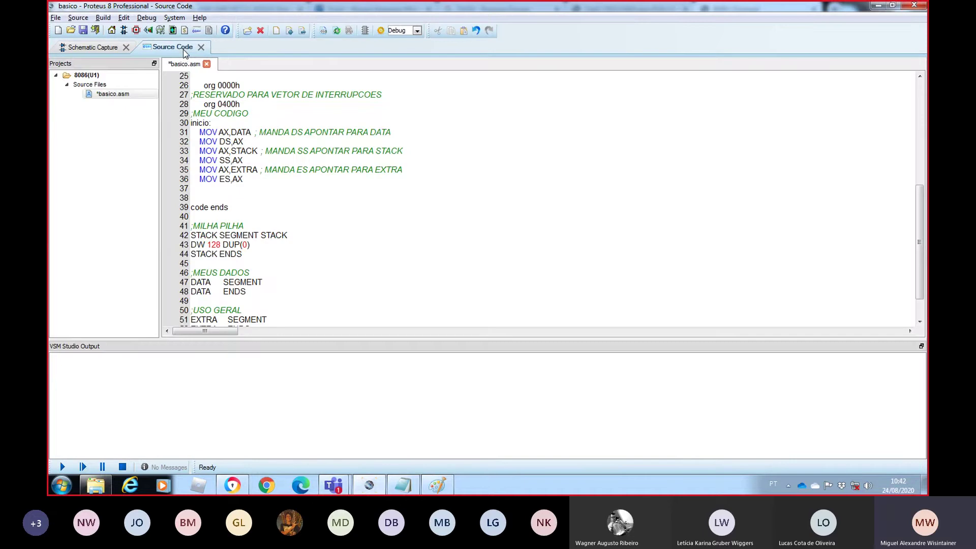
- Insert two blank lines after MOV ES,AX to make room for new code
{"action": "left_click", "coordinate": [246, 183]}
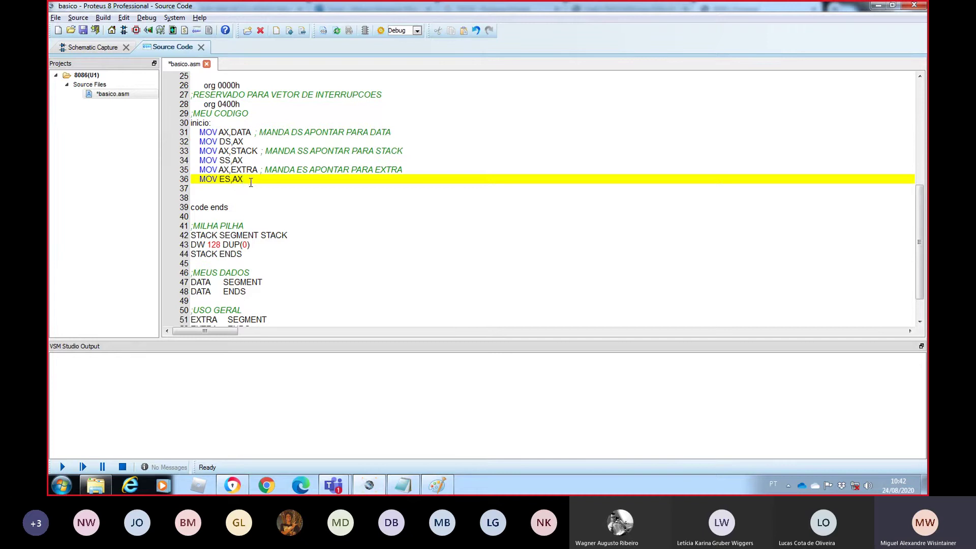
{"action": "key", "text": "Return"}
{"action": "key", "text": "Return"}
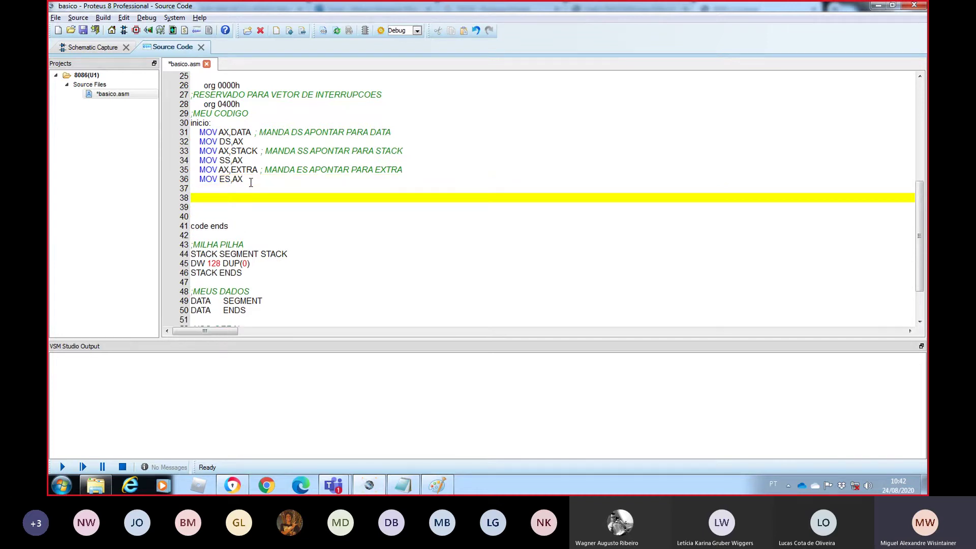
- Examine the instruction pairs that point DS, SS and ES to the DATA, STACK and EXTRA segments
{"action": "left_click_drag", "start_coordinate": [199, 133], "coordinate": [334, 141]}
{"action": "left_click", "coordinate": [413, 148]}
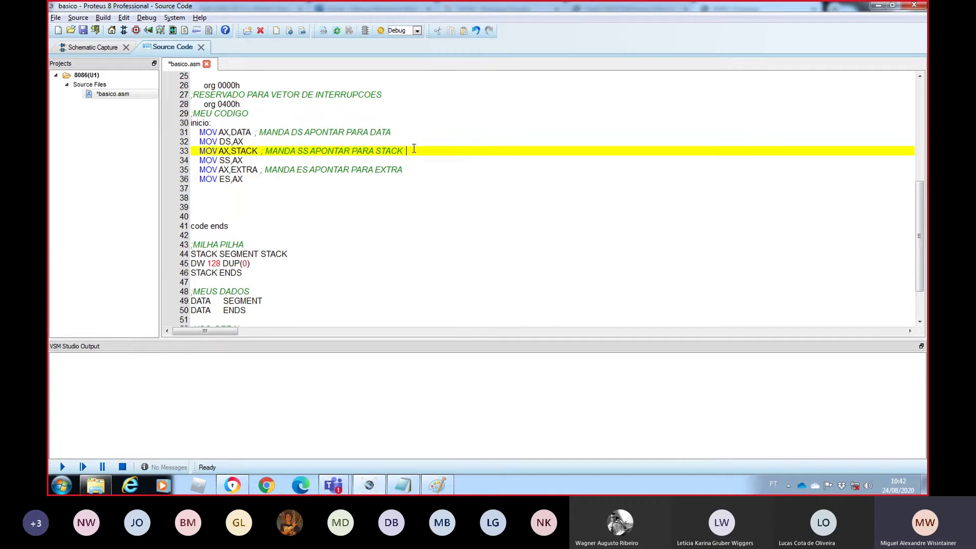
{"action": "left_click", "coordinate": [208, 151]}
{"action": "left_click_drag", "start_coordinate": [208, 151], "coordinate": [200, 173]}
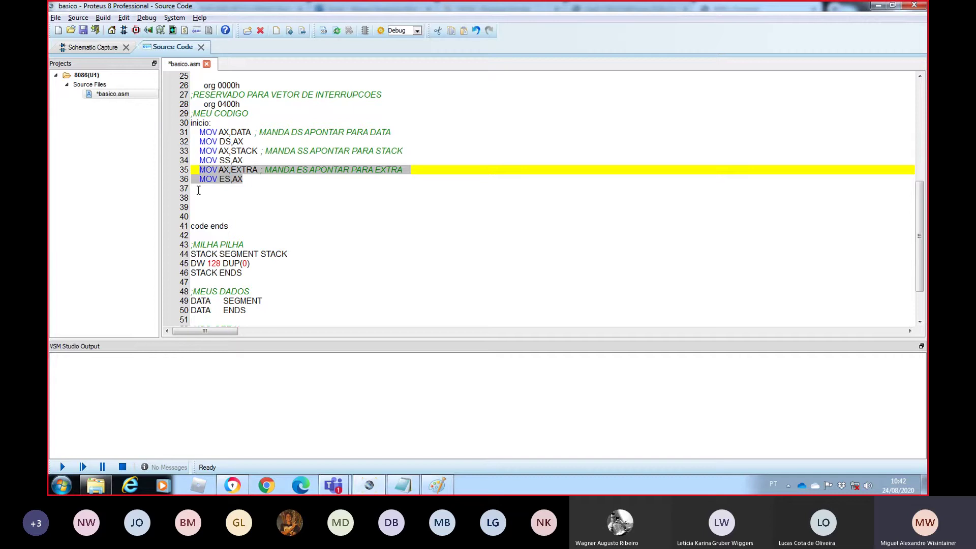
- Add the instructions MOV AL,10101010B and OUT 0000H,AL below the MOV ES,AX line
{"action": "key", "text": "Down"}
{"action": "key", "text": "Down"}
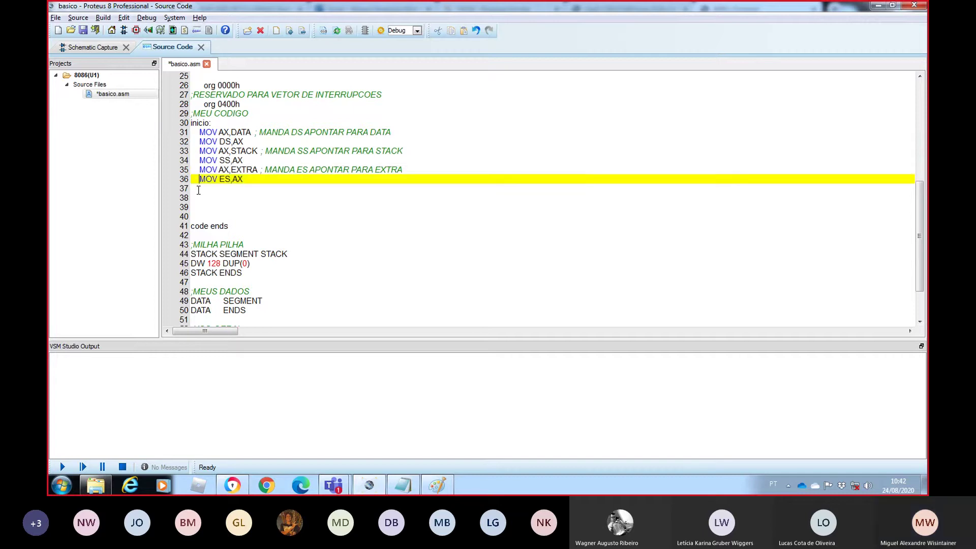
{"action": "key", "text": "Return"}
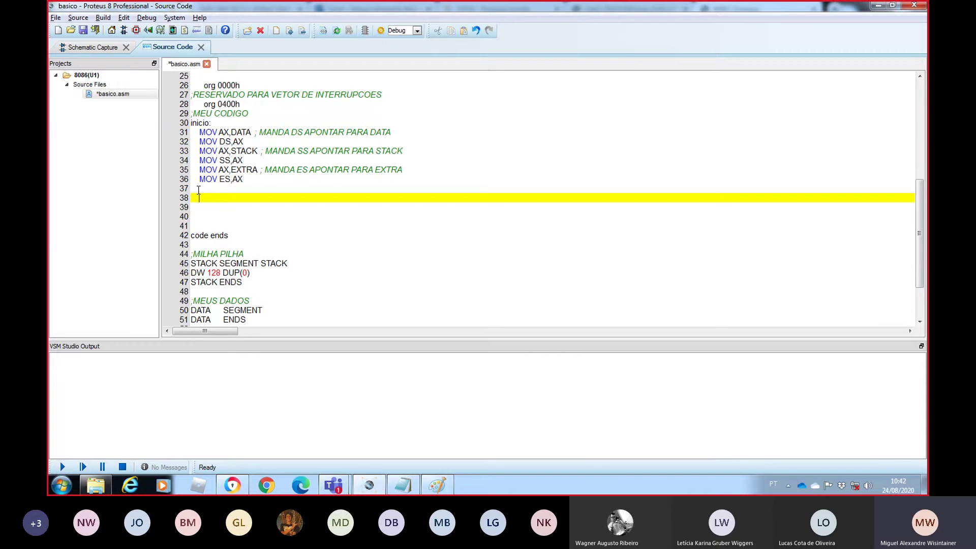
{"action": "type", "text": "MOV AL,10101010B"}
{"action": "key", "text": "Return"}
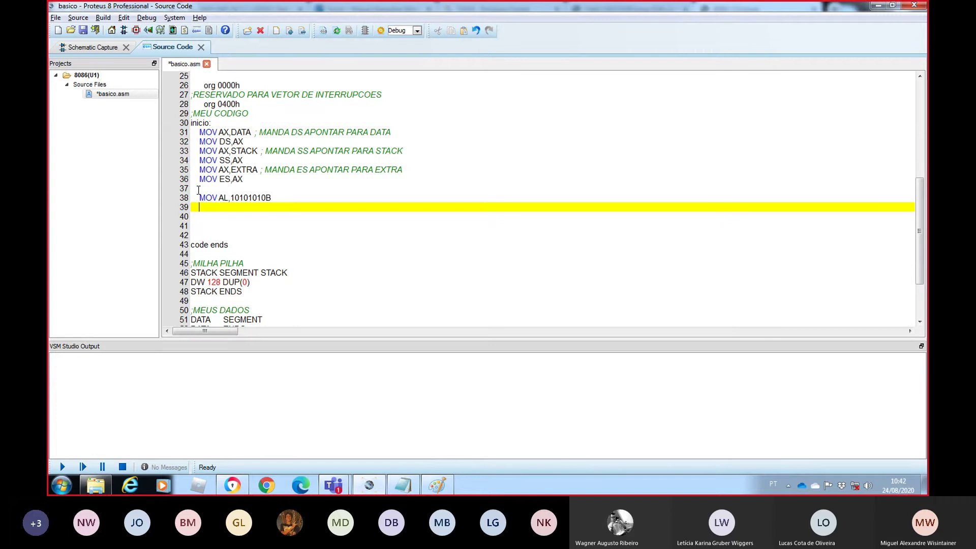
{"action": "type", "text": "OUT"}
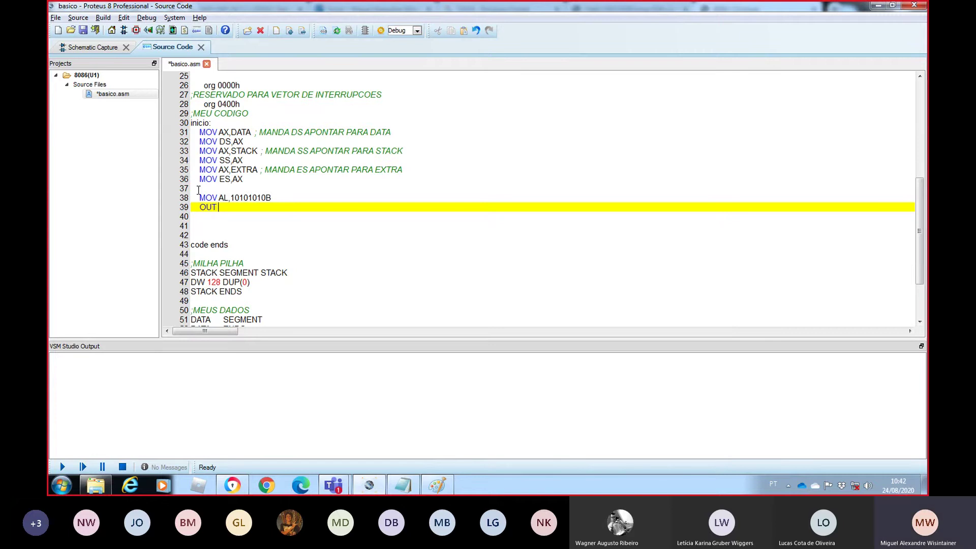
{"action": "type", "text": " 0000H,AL"}
- Build the project with the new OUT code, rebuild it, and check the compilation message in the output
{"action": "left_click", "coordinate": [104, 17]}
{"action": "left_click", "coordinate": [122, 28]}
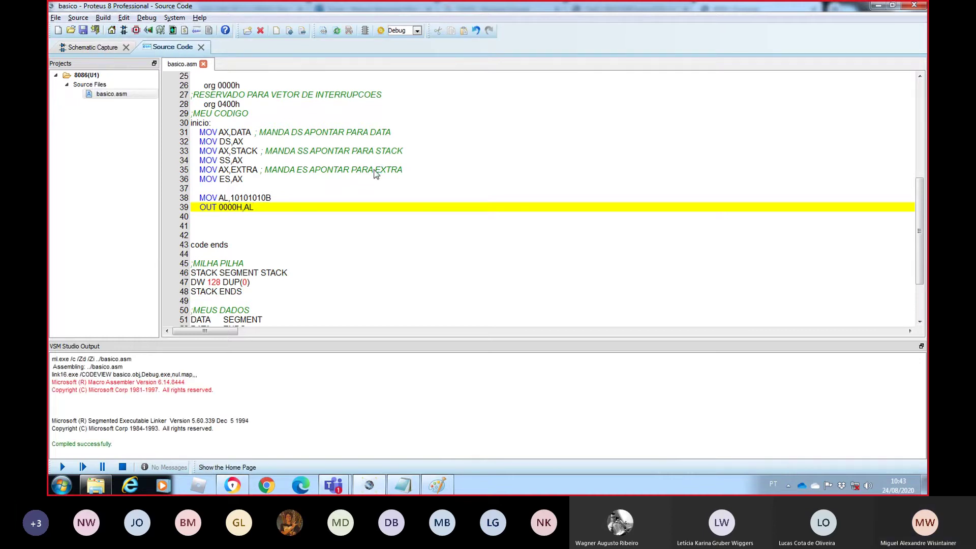
{"action": "left_click", "coordinate": [295, 217]}
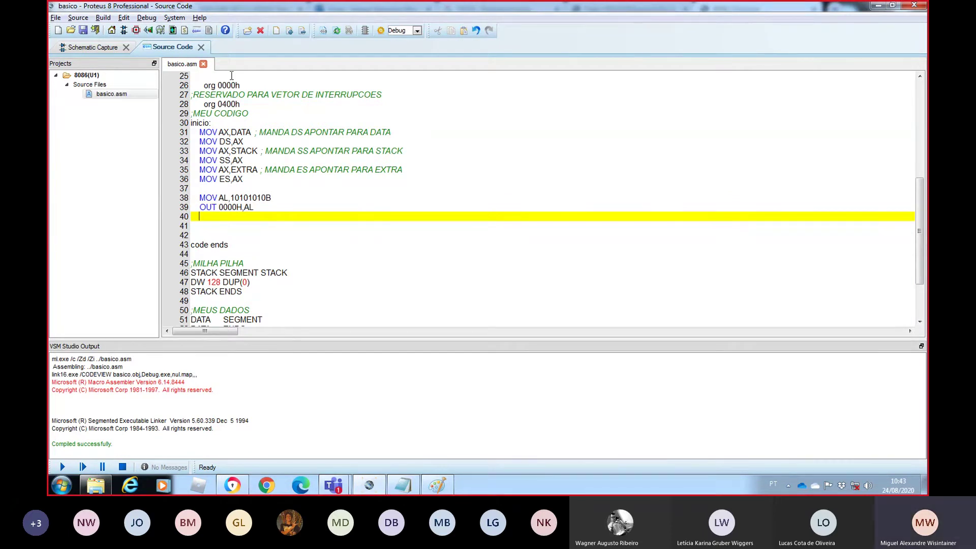
{"action": "left_click", "coordinate": [103, 18]}
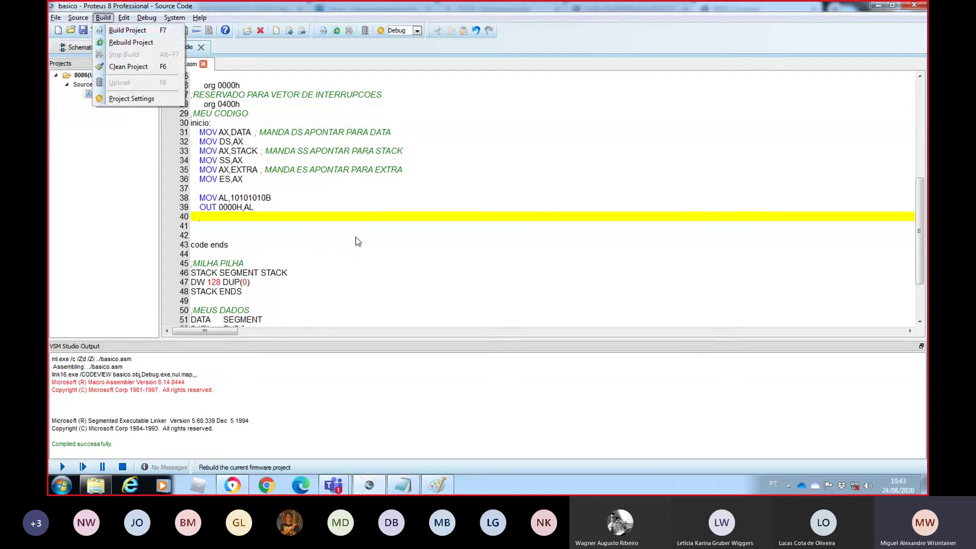
{"action": "left_click", "coordinate": [356, 236]}
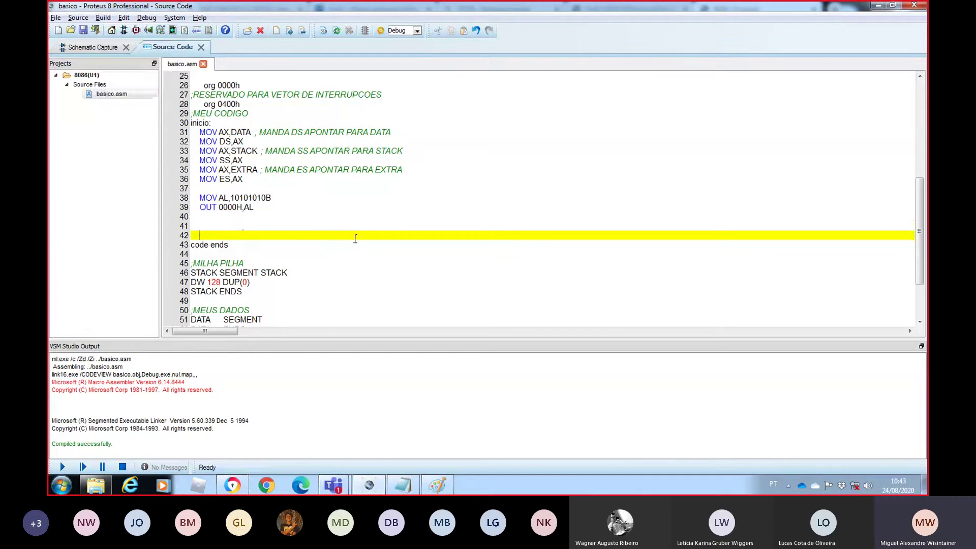
{"action": "key", "text": "F7"}
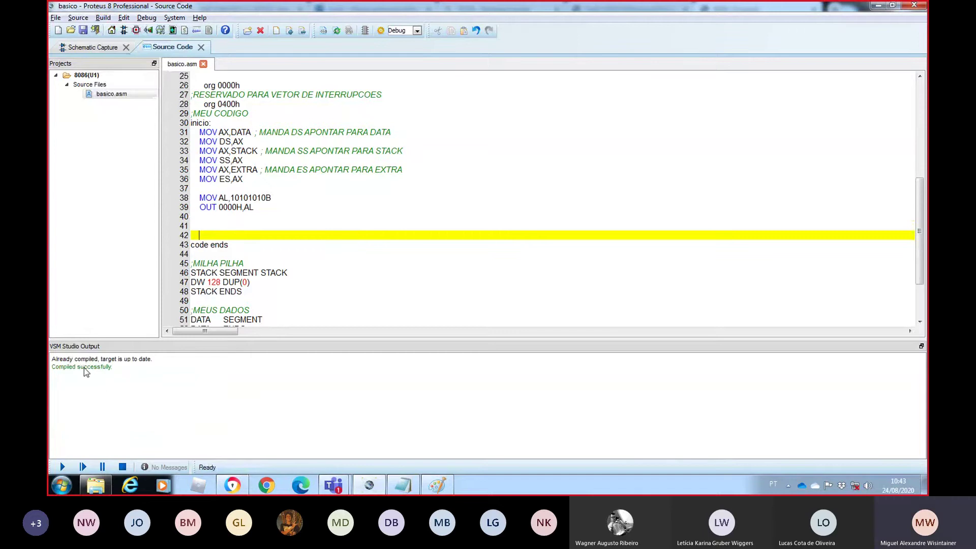
{"action": "key", "text": "F7"}
{"action": "mouse_move", "coordinate": [55, 367]}
{"action": "left_mouse_down"}
{"action": "mouse_move", "coordinate": [114, 374]}
{"action": "mouse_move", "coordinate": [56, 370]}
{"action": "left_mouse_up"}
{"action": "left_click", "coordinate": [113, 372]}
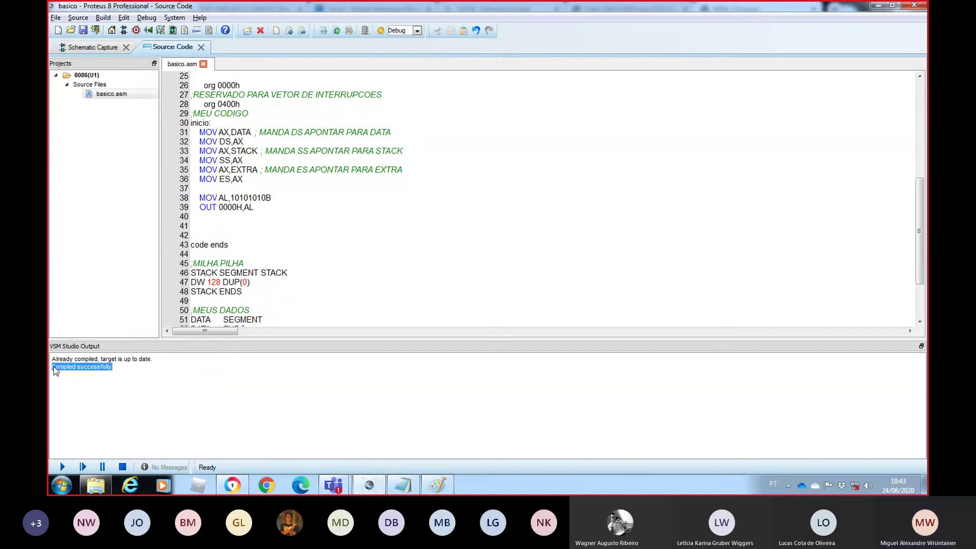
- Insert two blank lines after OUT 0000H,AL and place the cursor on the second one
{"action": "left_click", "coordinate": [255, 208]}
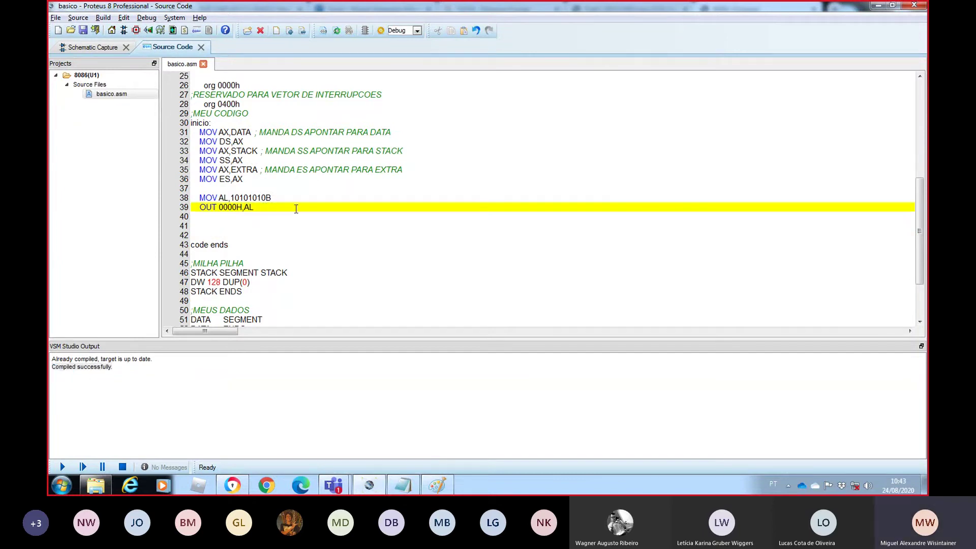
{"action": "key", "text": "Return"}
{"action": "key", "text": "Return"}
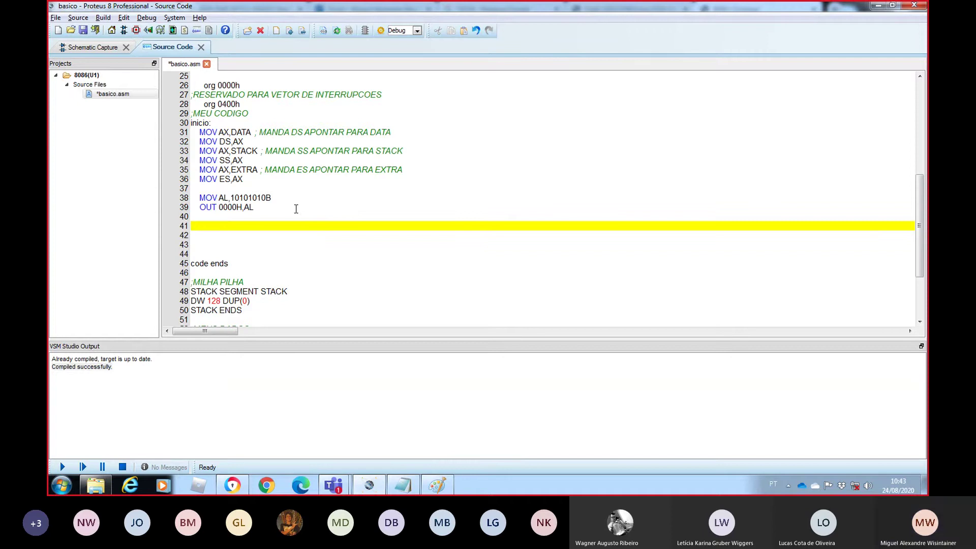
{"action": "key", "text": "Up"}
{"action": "key", "text": "Up"}
{"action": "key", "text": "Up"}
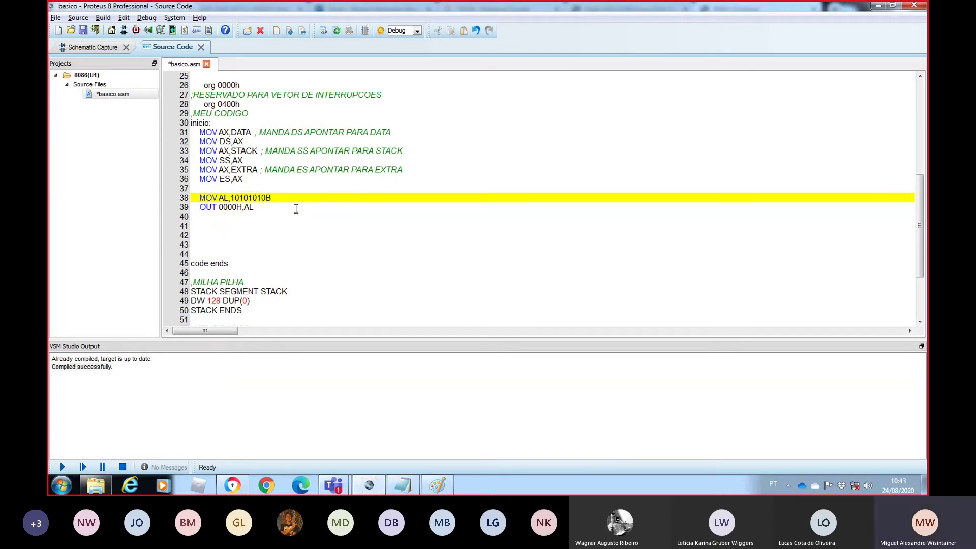
{"action": "key", "text": "Down"}
{"action": "key", "text": "Down"}
{"action": "key", "text": "Down"}
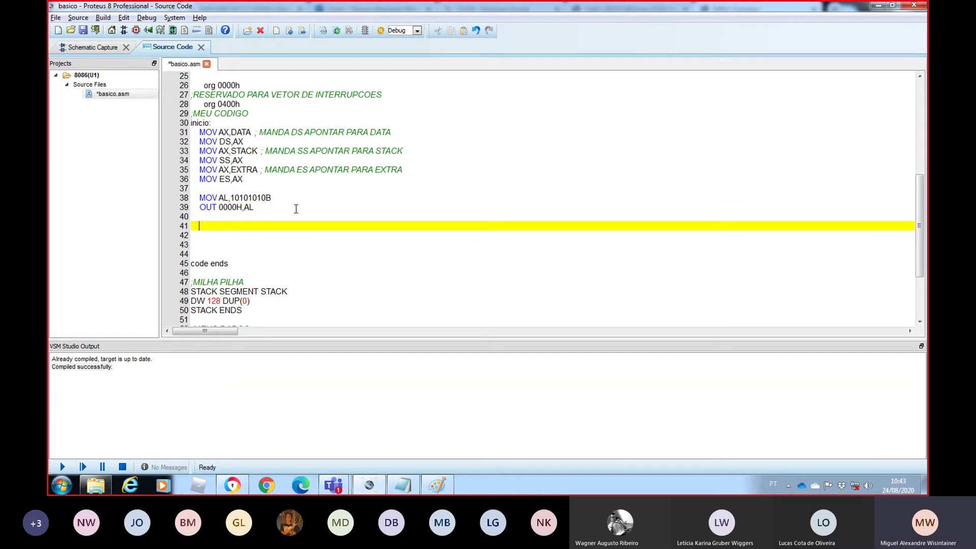
{"action": "type", "text": "FIM: JMP FIM"}
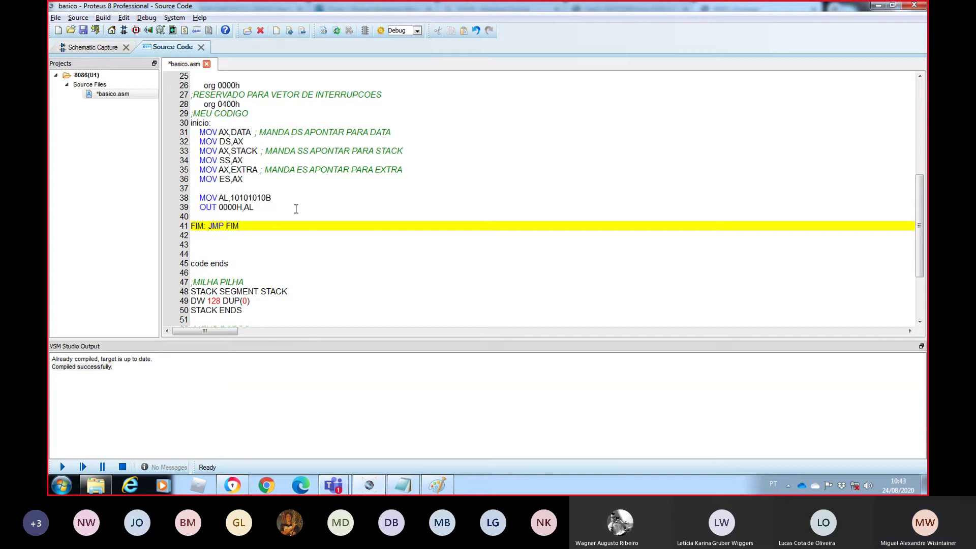
{"action": "key", "text": "BackSpace"}
{"action": "key", "text": "BackSpace"}
{"action": "key", "text": "BackSpace"}
{"action": "key", "text": "BackSpace"}
{"action": "key", "text": "BackSpace"}
{"action": "key", "text": "BackSpace"}
{"action": "key", "text": "BackSpace"}
{"action": "key", "text": "BackSpace"}
{"action": "key", "text": "BackSpace"}
{"action": "key", "text": "BackSpace"}
{"action": "key", "text": "BackSpace"}
{"action": "key", "text": "BackSpace"}
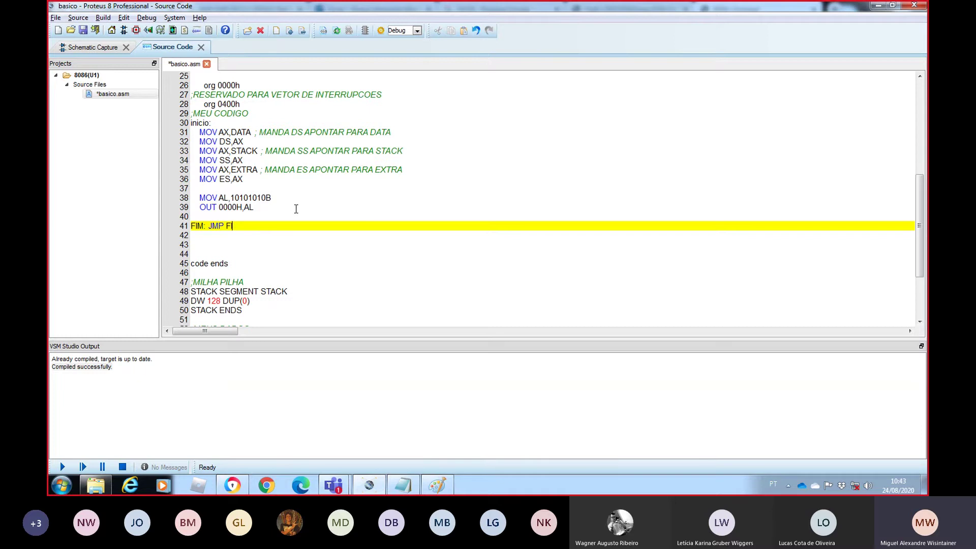
- Add an indented JMP $ instruction below the OUT line to loop forever at the program's end
{"action": "key", "text": "Tab"}
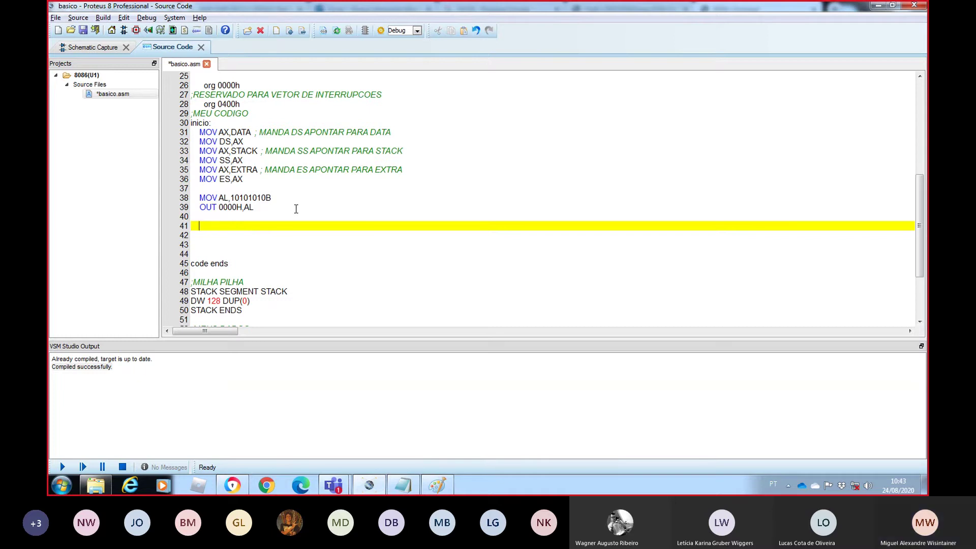
{"action": "type", "text": "JMP "}
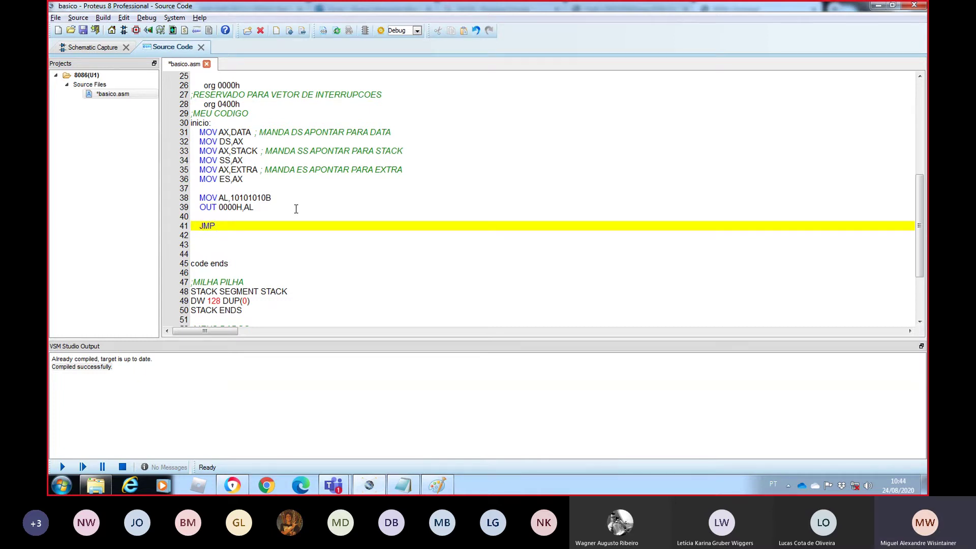
{"action": "type", "text": "$"}
- Switch to Microsoft Teams, check the meeting chat, private chat and activity feed, and return to the source code in Proteus
{"action": "left_click", "coordinate": [332, 480]}
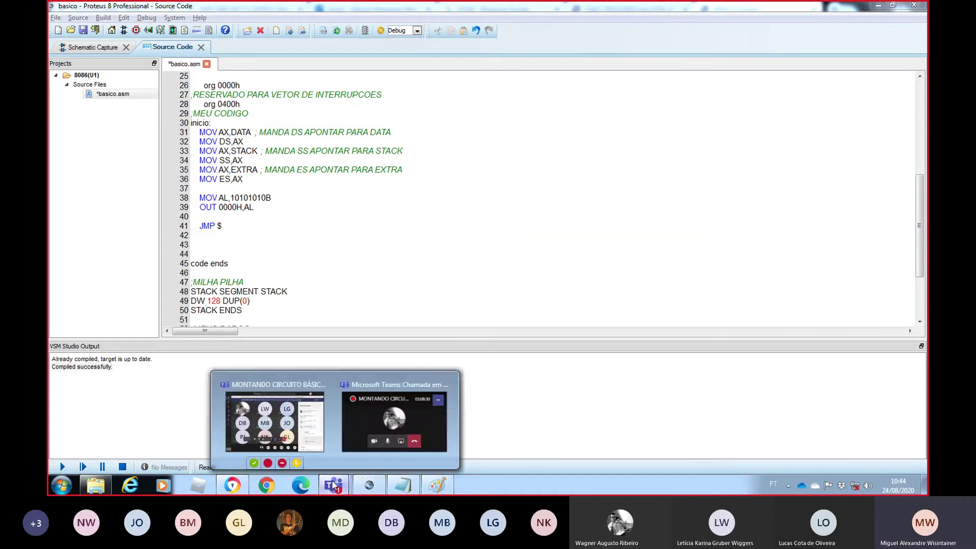
{"action": "left_click", "coordinate": [294, 418]}
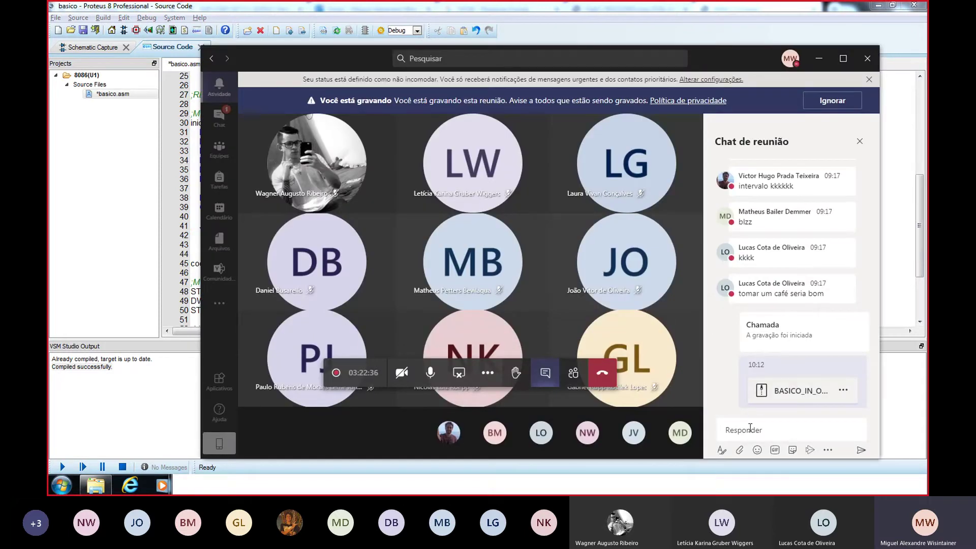
{"action": "left_click", "coordinate": [224, 120]}
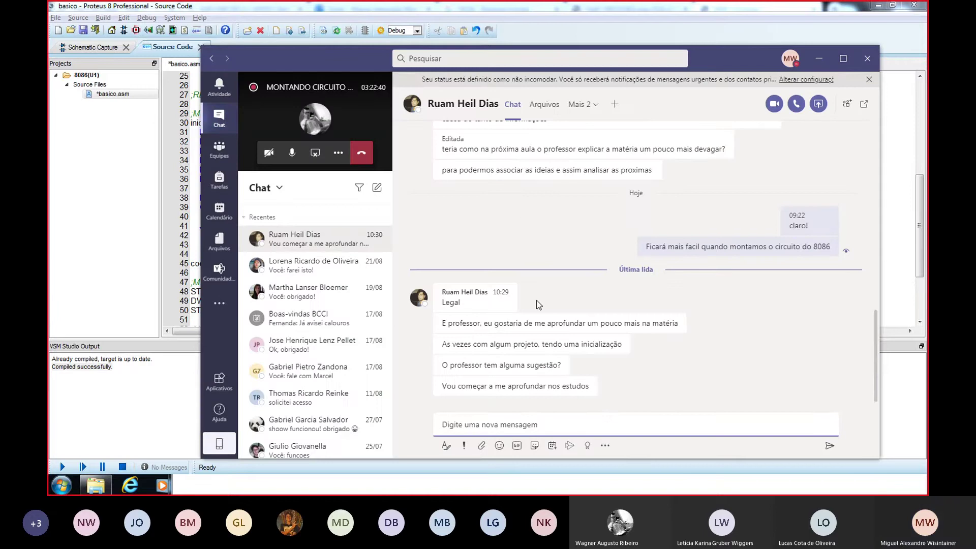
{"action": "left_click", "coordinate": [225, 91]}
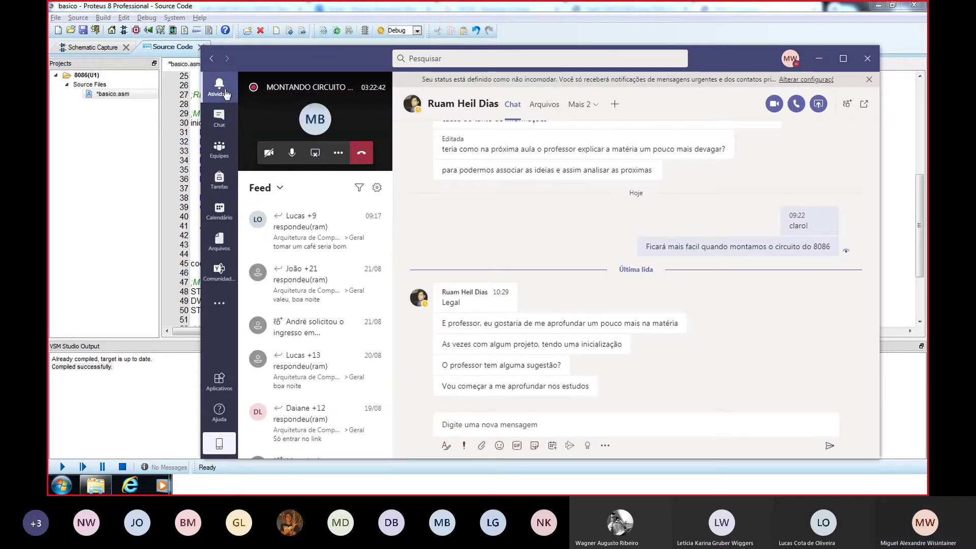
{"action": "left_click", "coordinate": [143, 242]}
{"action": "left_click", "coordinate": [233, 230]}
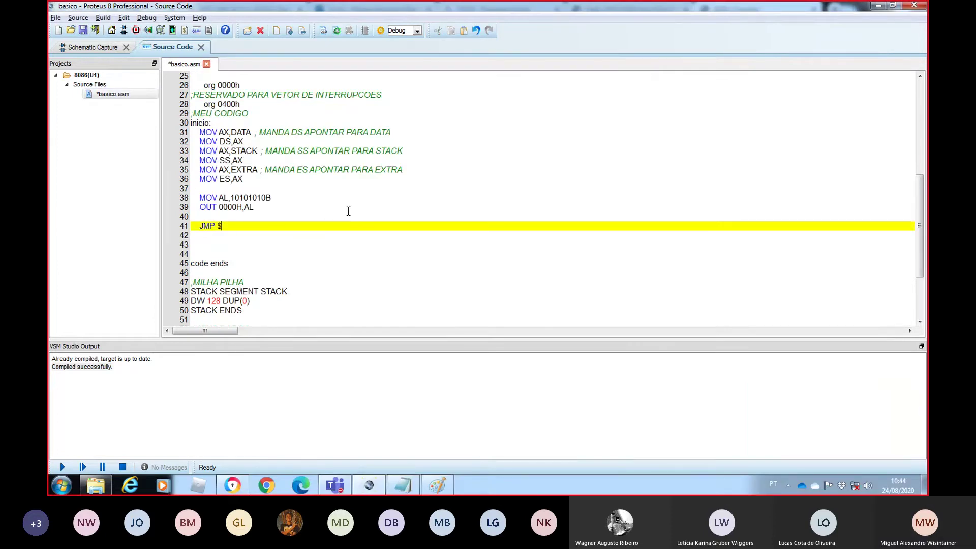
- Build the project with the JMP $ loop included and switch to the schematic view
{"action": "left_click", "coordinate": [112, 19]}
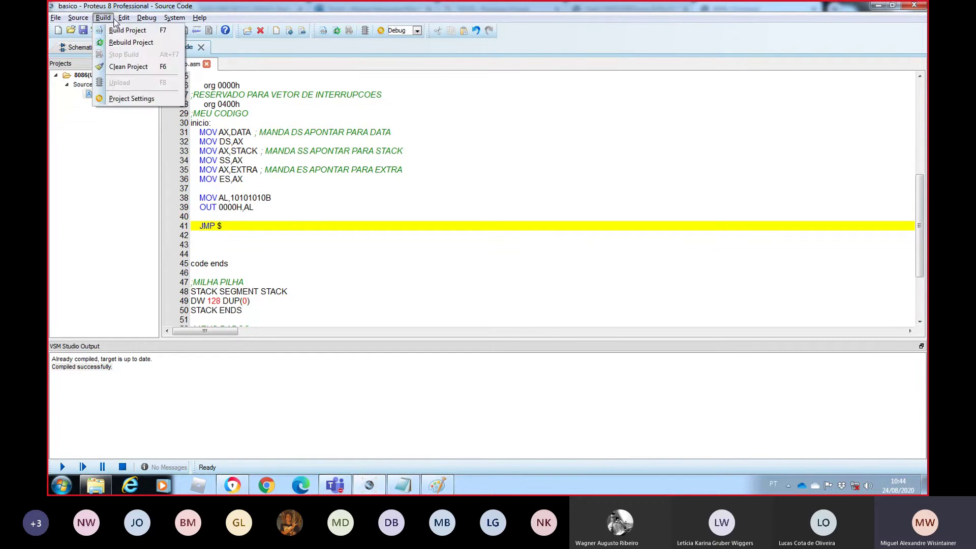
{"action": "left_click", "coordinate": [126, 30]}
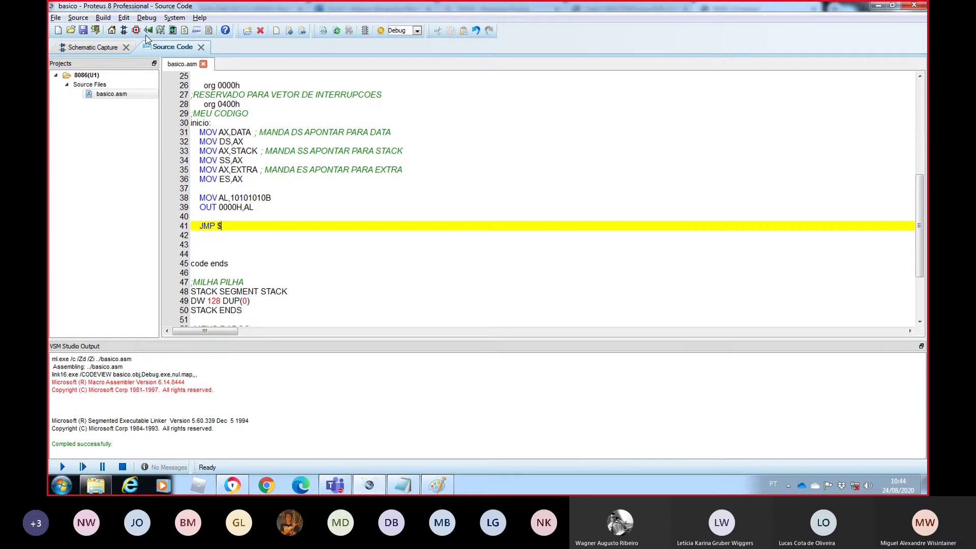
{"action": "left_click", "coordinate": [103, 17]}
{"action": "left_click", "coordinate": [118, 26]}
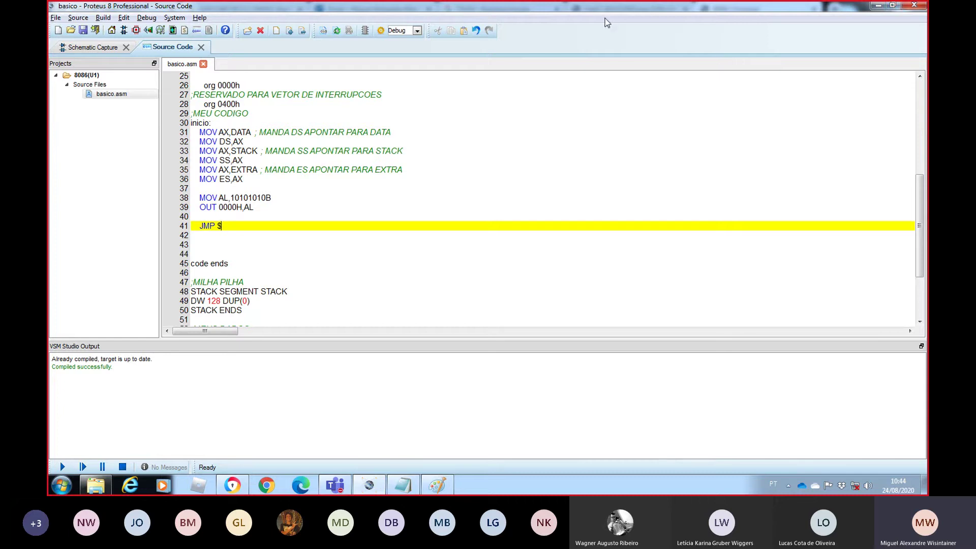
{"action": "left_click", "coordinate": [84, 47]}
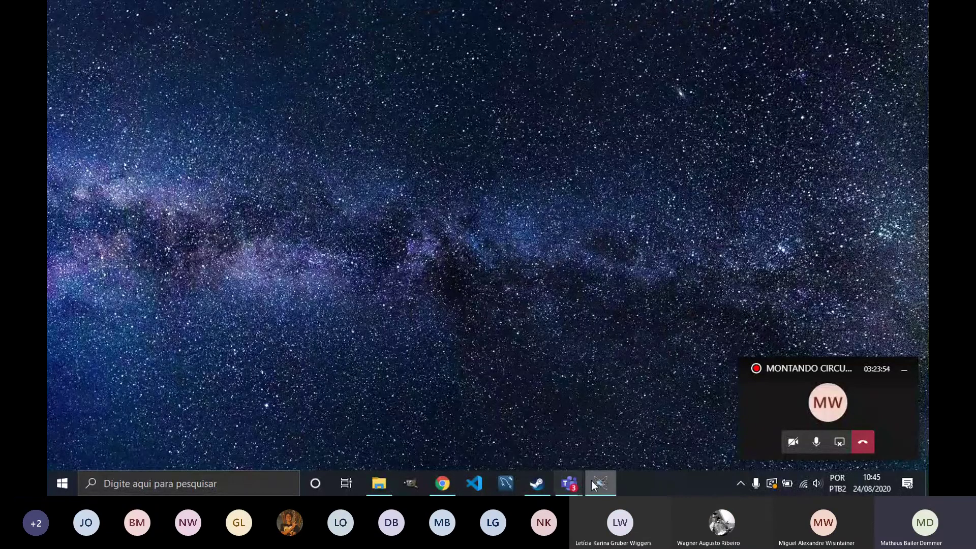
- Bring up the Teams meeting to manage screen sharing and allow the remote control request for the shared Proteus screen
{"action": "mouse_move", "coordinate": [578, 484]}
{"action": "left_click", "coordinate": [555, 416]}
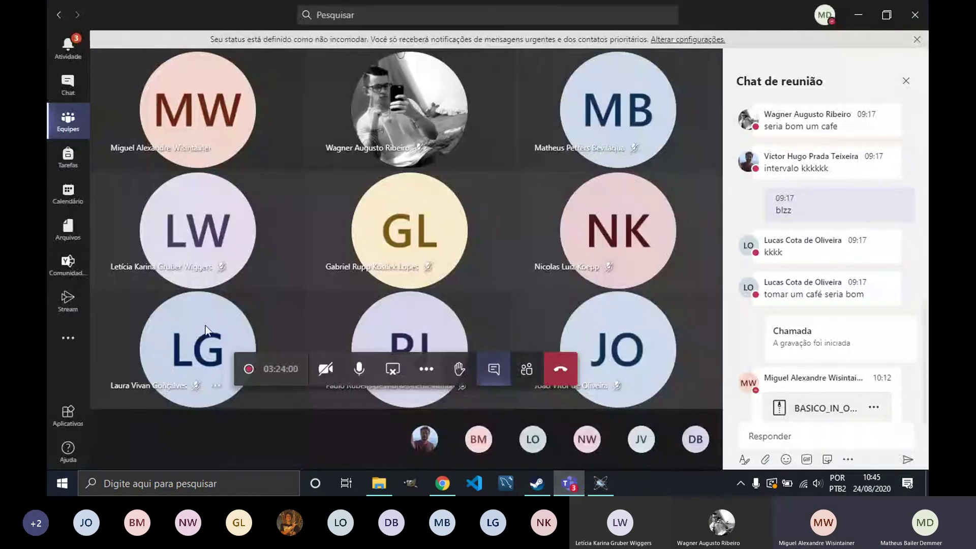
{"action": "left_click", "coordinate": [392, 370]}
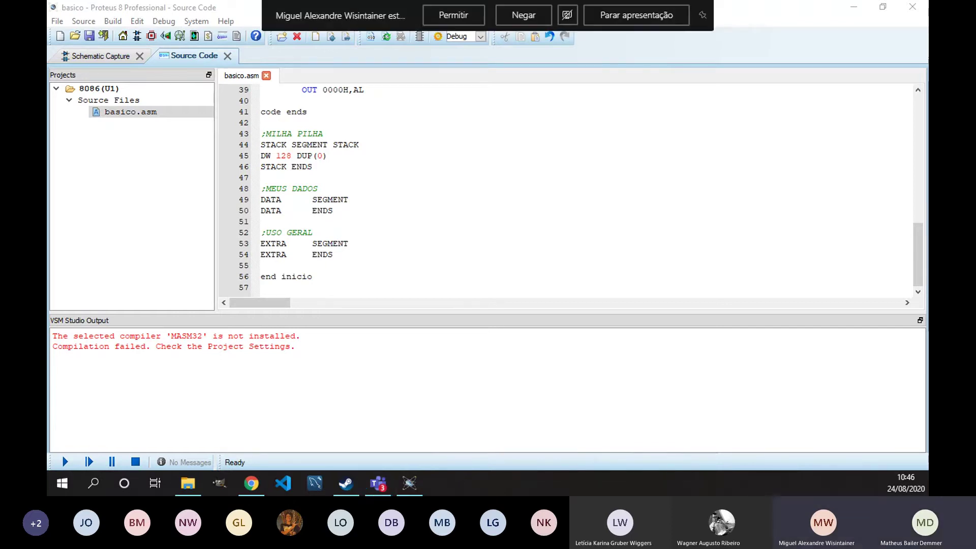
{"action": "left_click", "coordinate": [471, 17]}
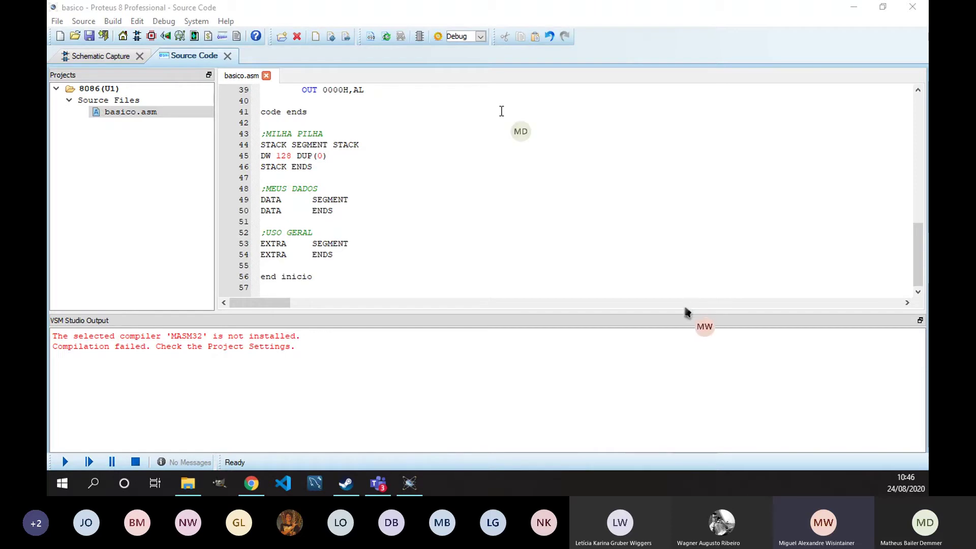
- Close the browser window showing the Dontpad page and open the Compilers Configuration in Proteus
{"action": "left_click", "coordinate": [203, 25]}
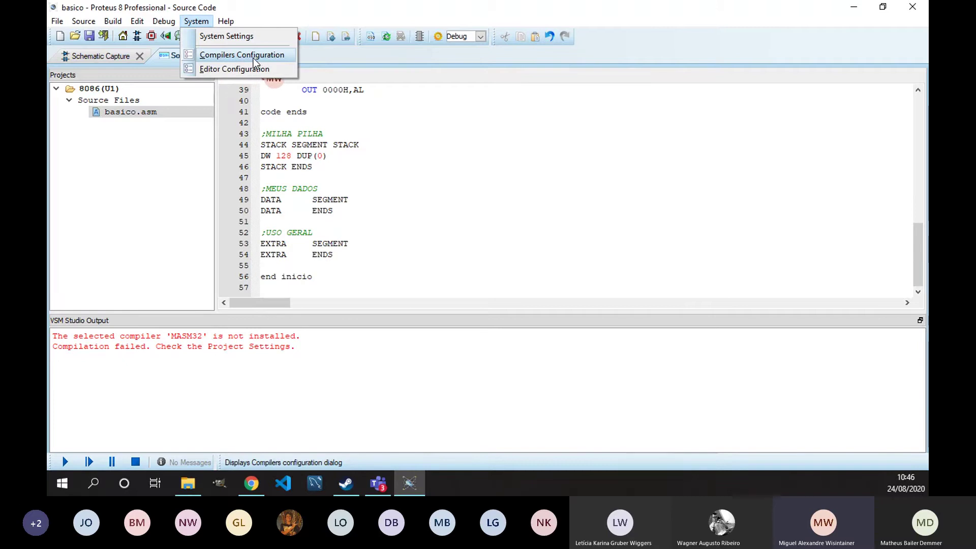
{"action": "key", "text": "alt+Tab"}
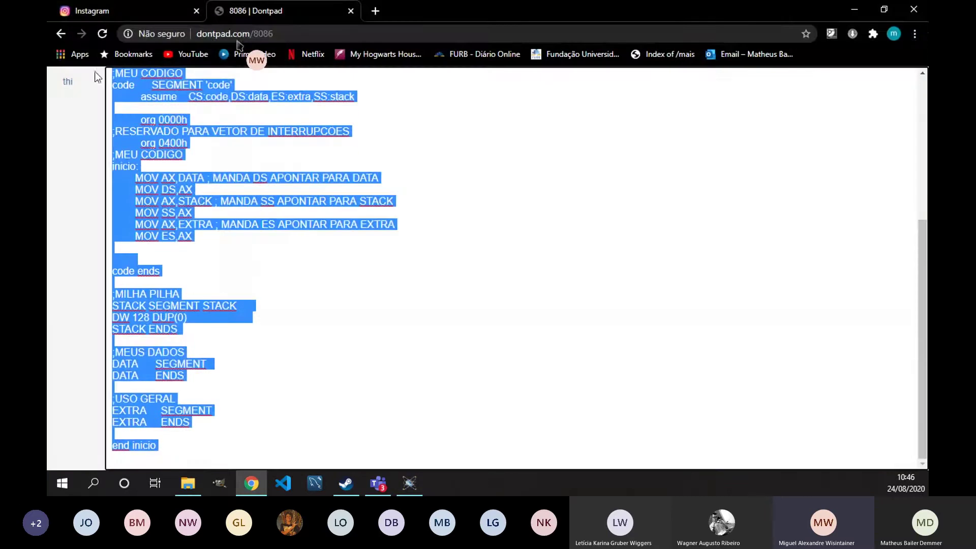
{"action": "left_click", "coordinate": [914, 10]}
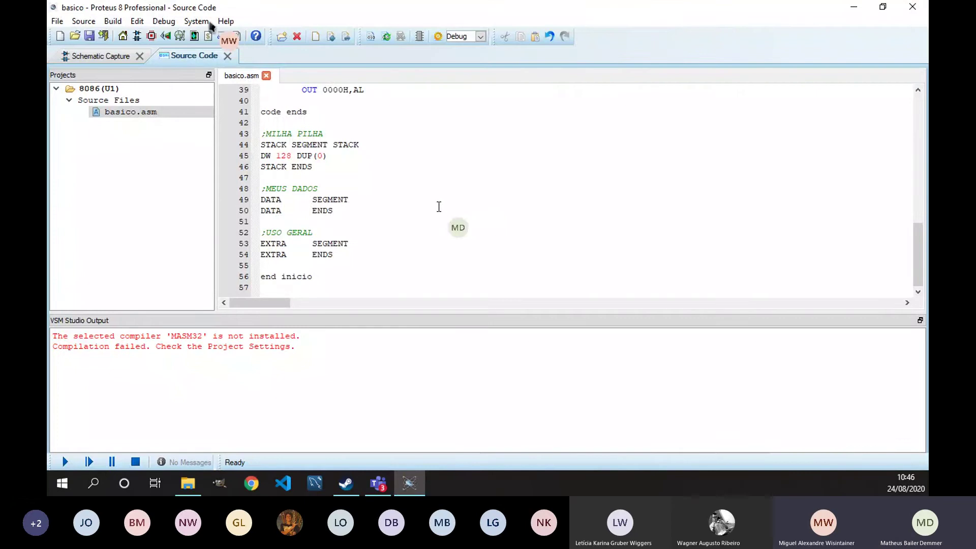
{"action": "left_click", "coordinate": [204, 22]}
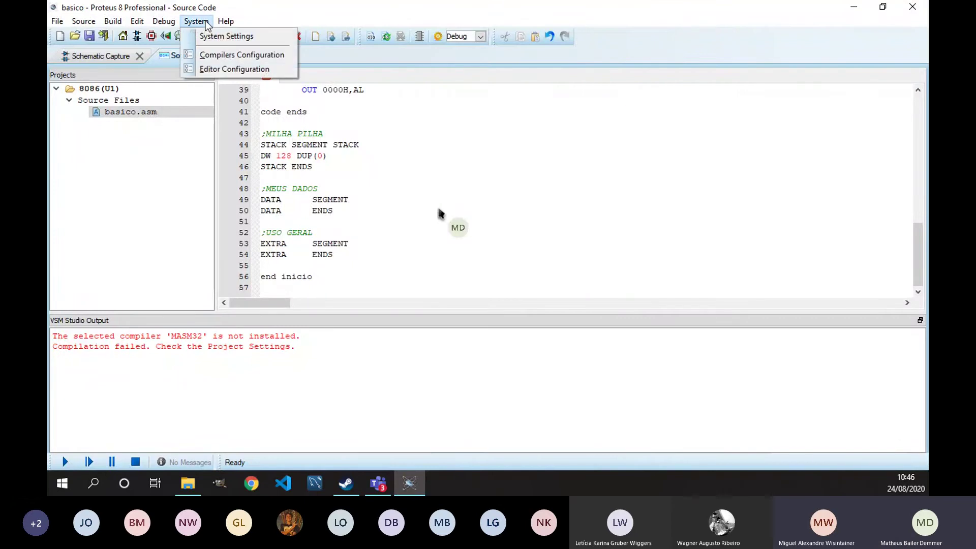
{"action": "left_click", "coordinate": [230, 55]}
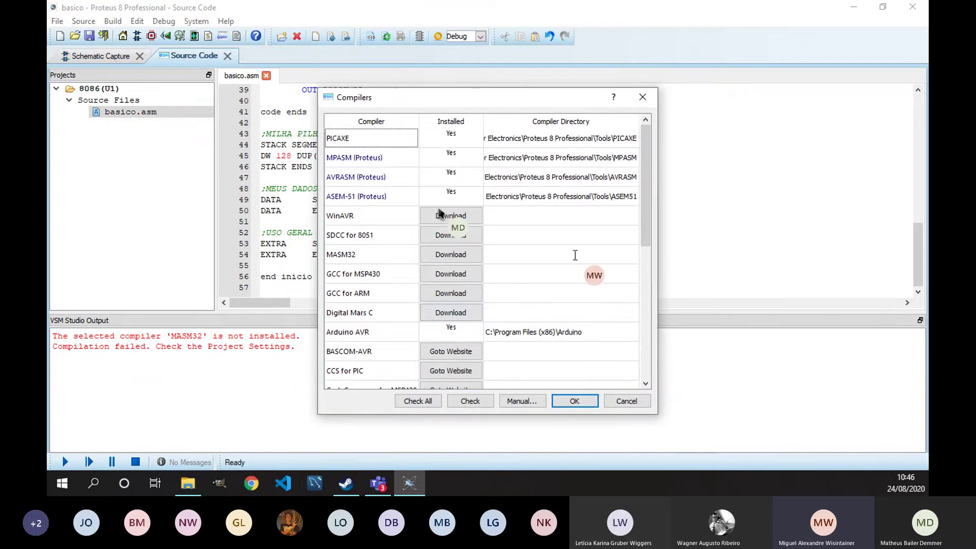
- Find MASM32 in the compilers list, start its download and agree to continue with the installation
{"action": "left_click_drag", "start_coordinate": [645, 205], "coordinate": [648, 226]}
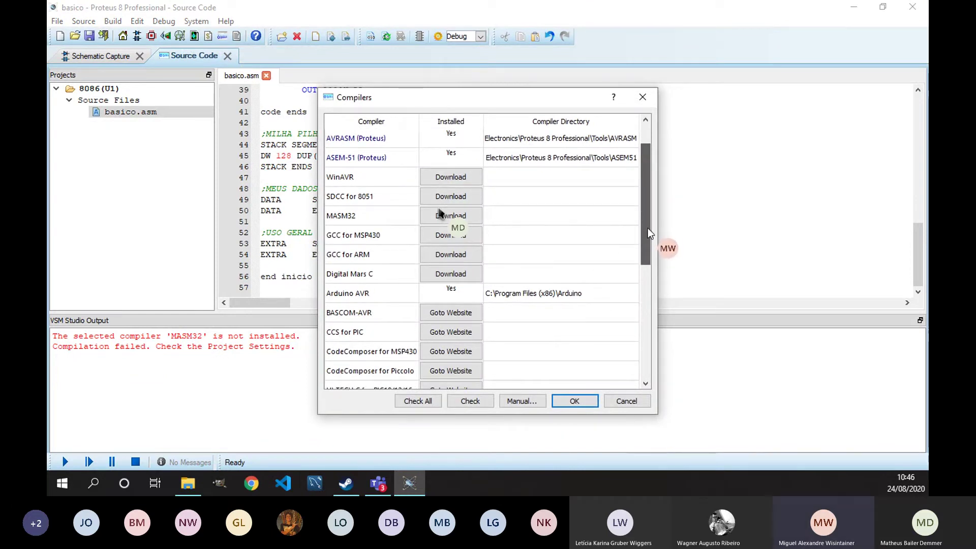
{"action": "left_click_drag", "start_coordinate": [647, 227], "coordinate": [654, 328]}
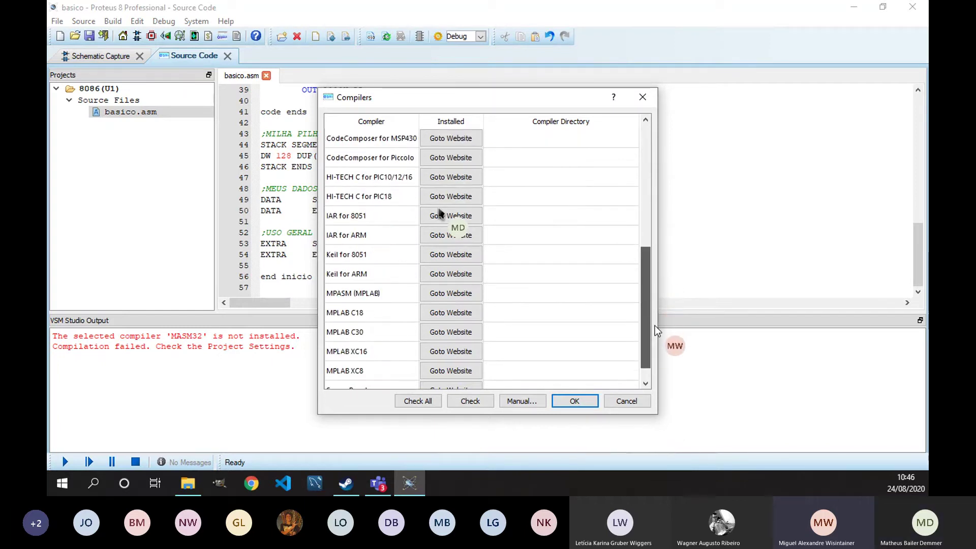
{"action": "left_click_drag", "start_coordinate": [656, 330], "coordinate": [653, 344]}
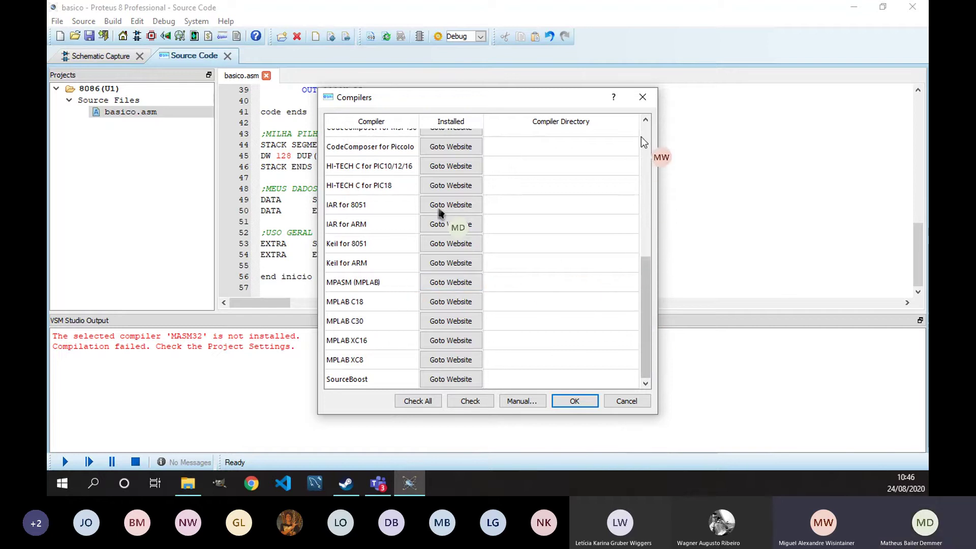
{"action": "left_click", "coordinate": [645, 120]}
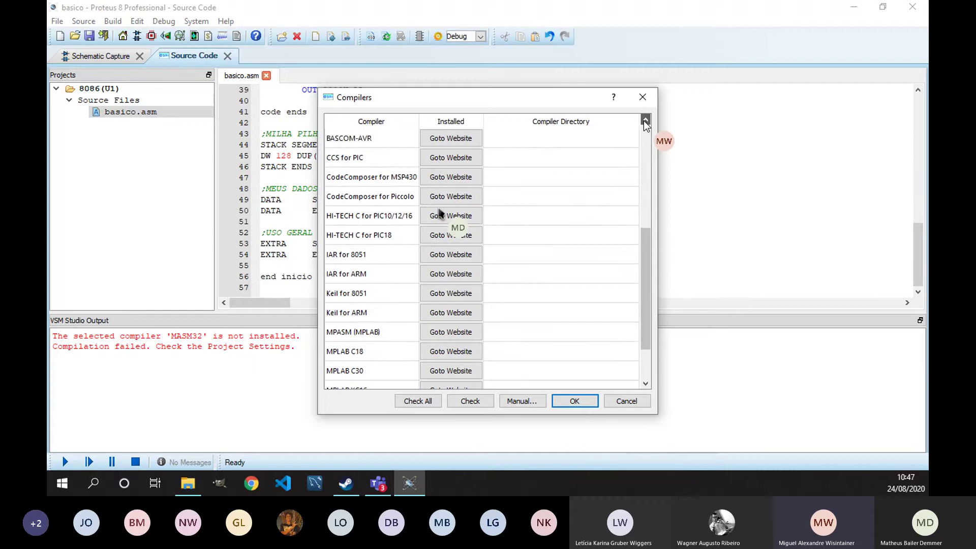
{"action": "left_click", "coordinate": [645, 121]}
{"action": "left_click", "coordinate": [646, 120]}
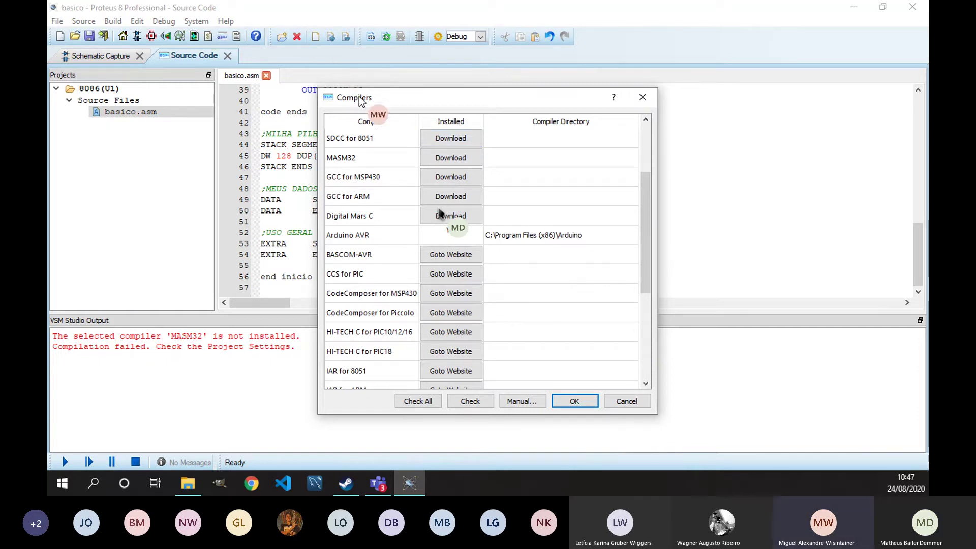
{"action": "left_click", "coordinate": [442, 158]}
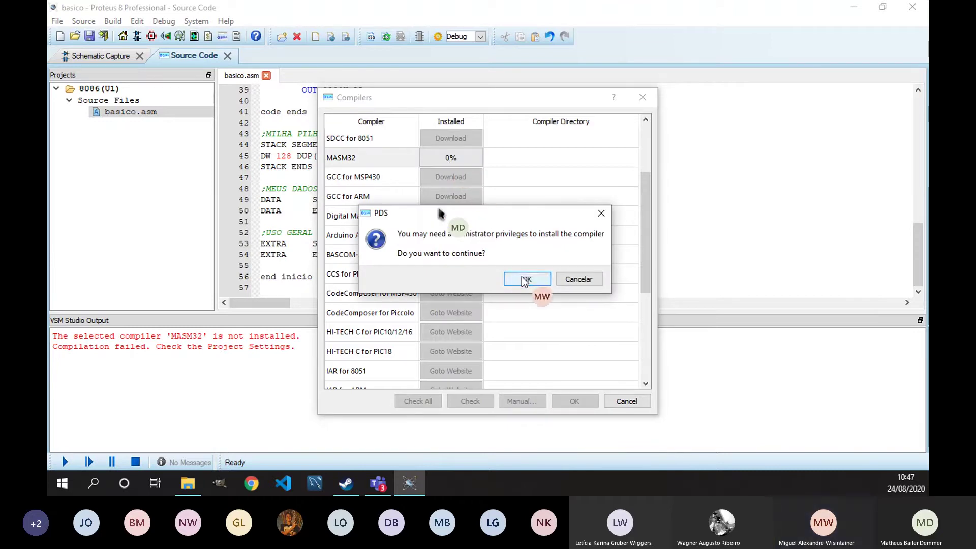
{"action": "left_click", "coordinate": [529, 277]}
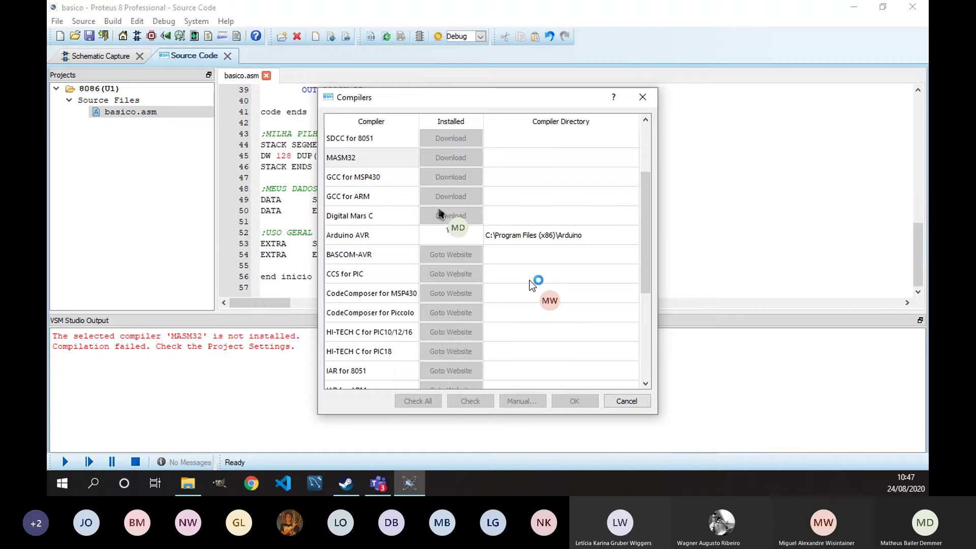
- Complete the 8086 Compilers Bundle setup, recheck for the MASM32 compiler and accept the compiler configuration
{"action": "left_click", "coordinate": [440, 215]}
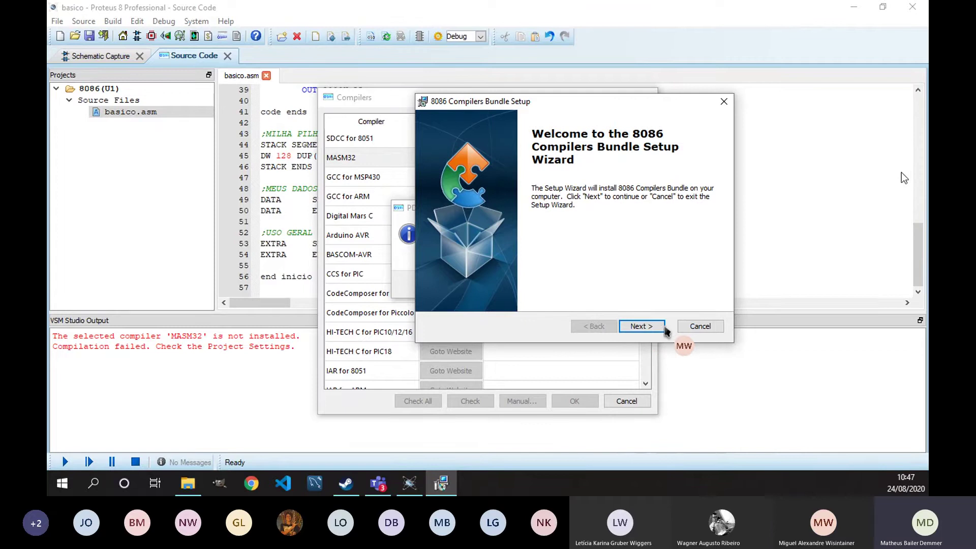
{"action": "left_click", "coordinate": [640, 327]}
{"action": "left_click", "coordinate": [639, 326]}
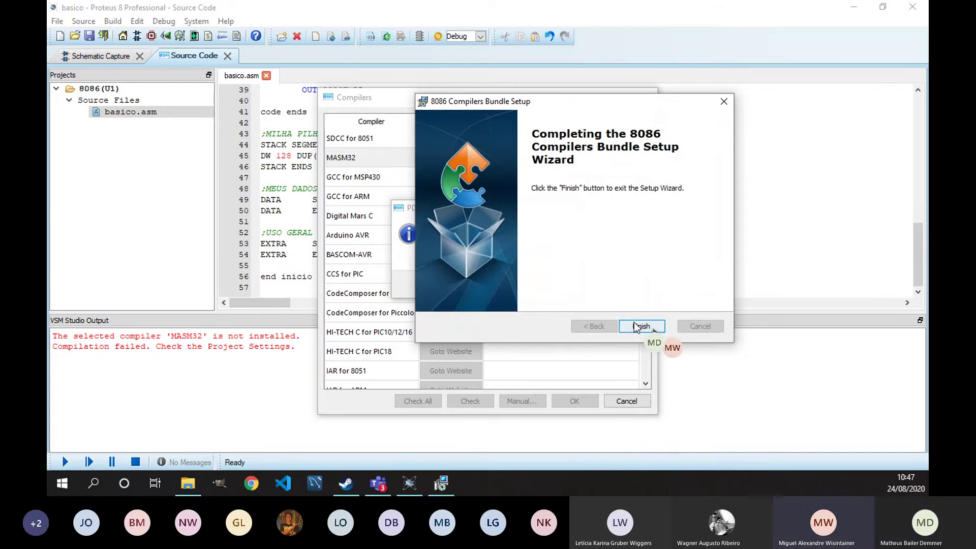
{"action": "left_click", "coordinate": [640, 325]}
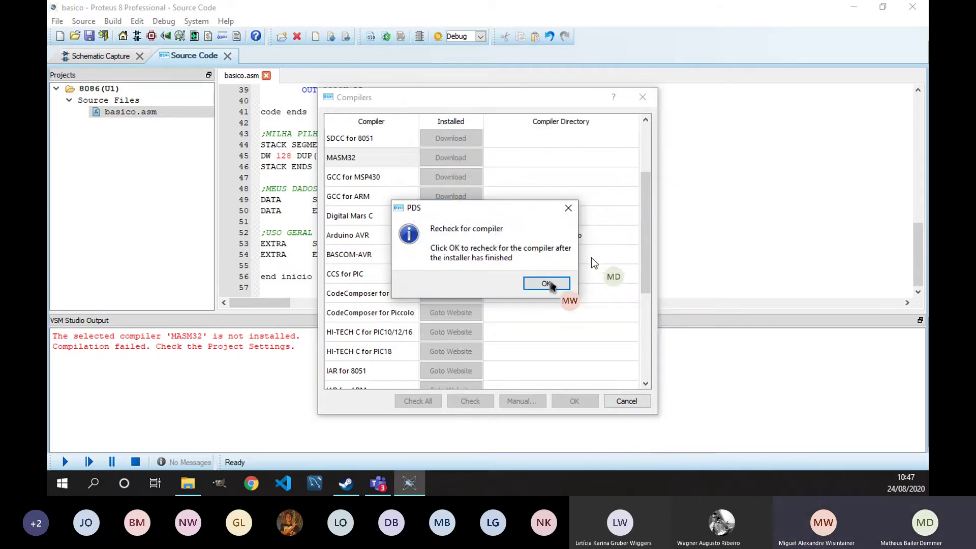
{"action": "left_click", "coordinate": [549, 283]}
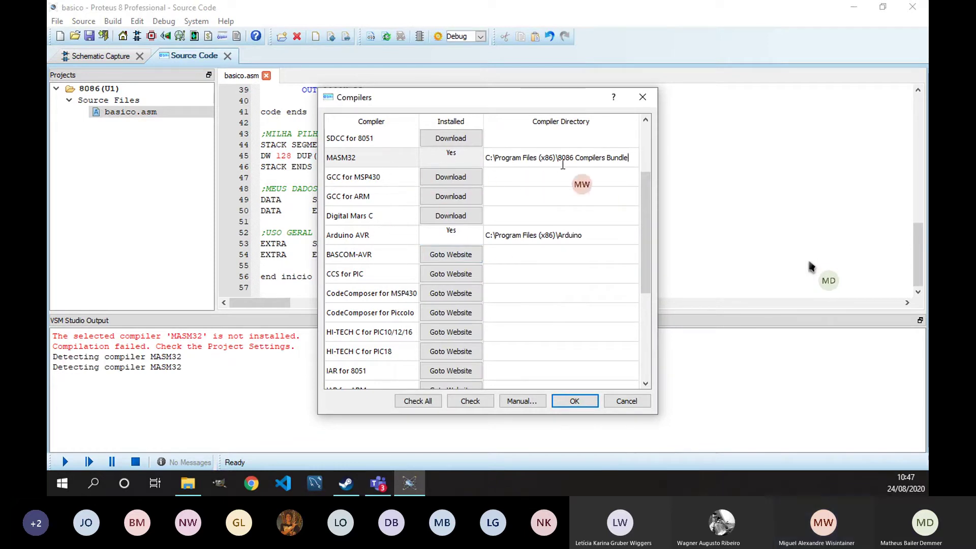
{"action": "left_click", "coordinate": [579, 401]}
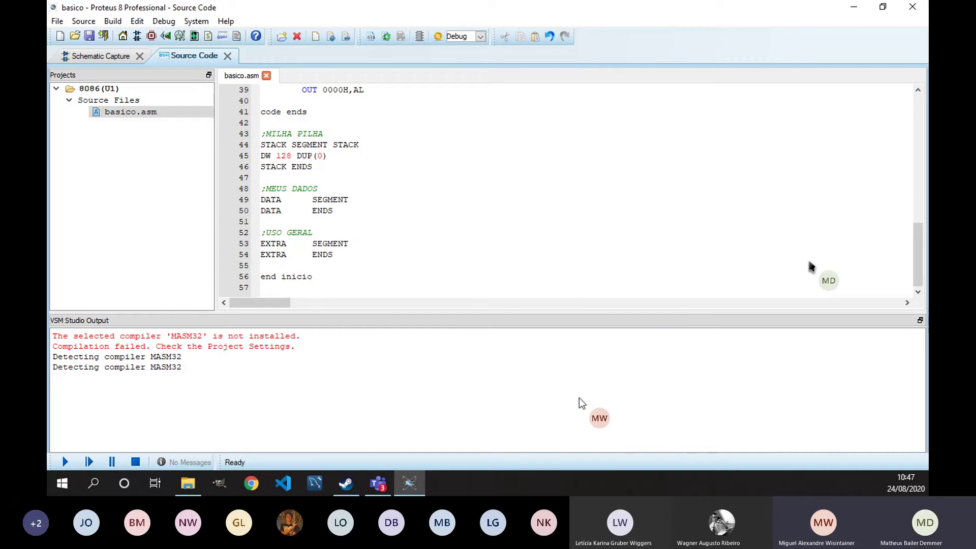
- Build the project and check the MASM32 directory in the Compilers Configuration
{"action": "left_click", "coordinate": [123, 23]}
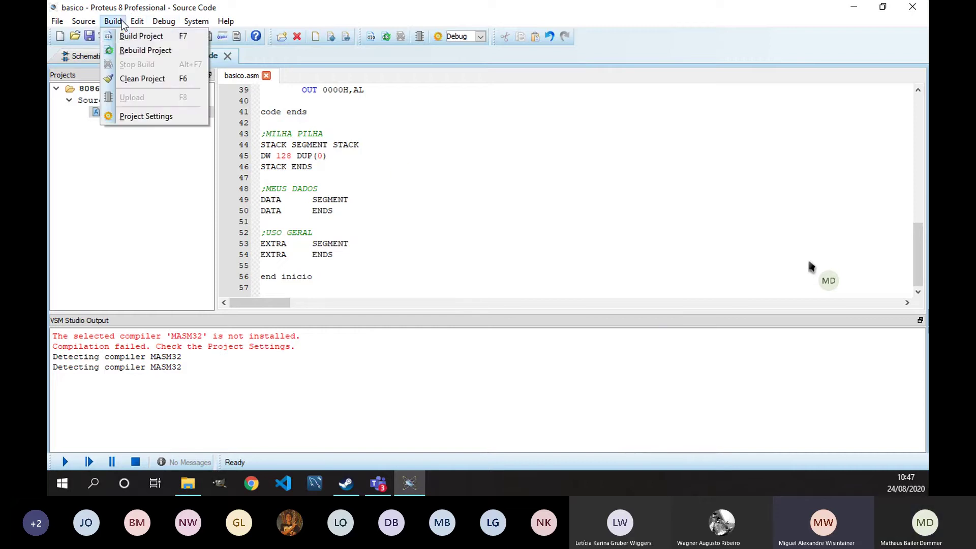
{"action": "left_click", "coordinate": [136, 36]}
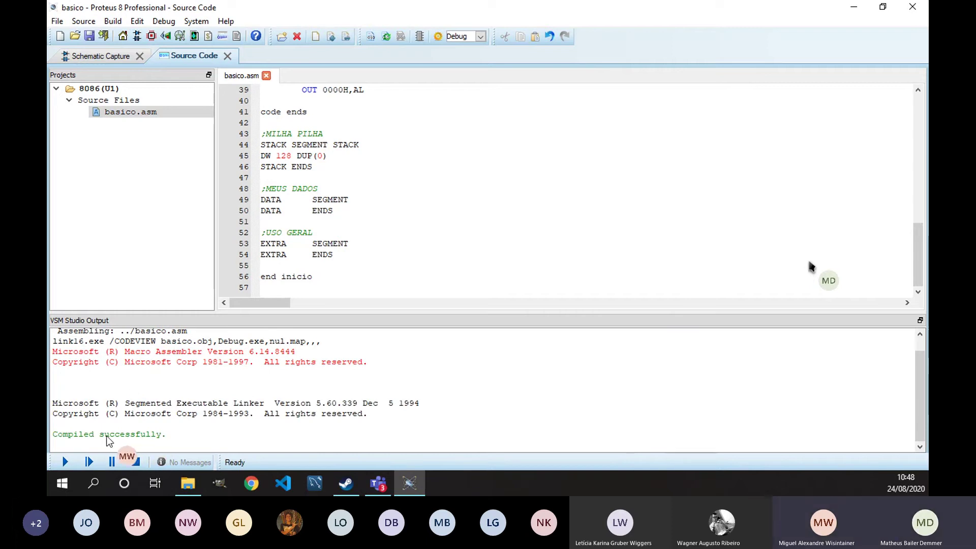
{"action": "left_click", "coordinate": [204, 22]}
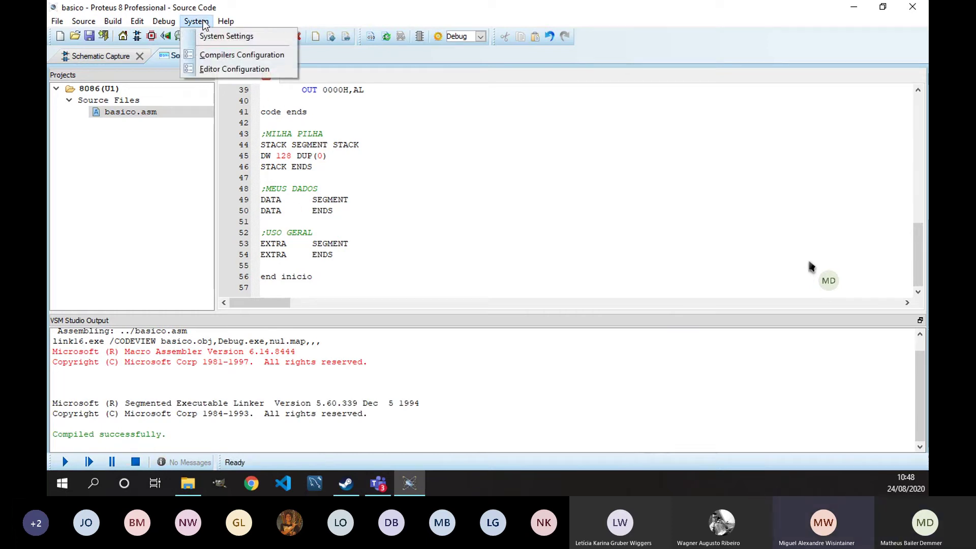
{"action": "left_click", "coordinate": [226, 57]}
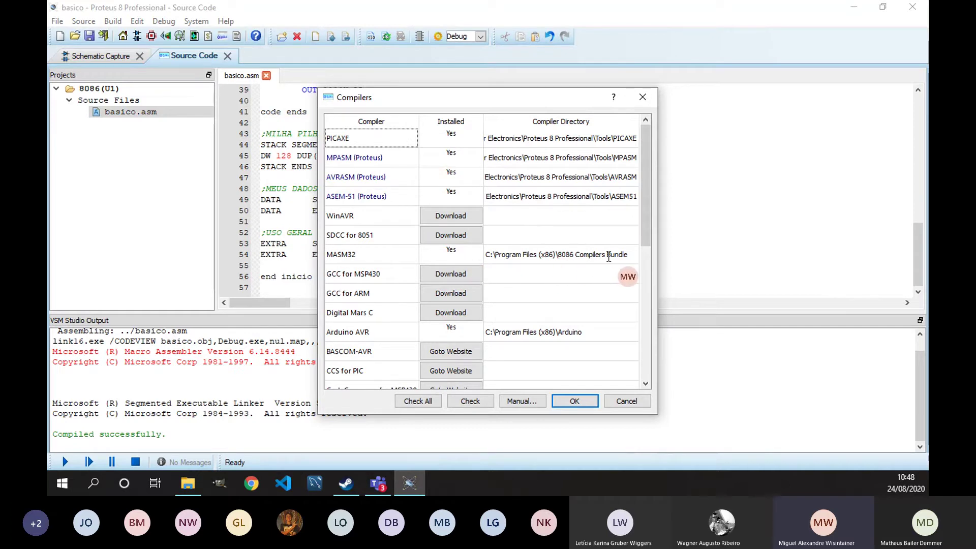
{"action": "left_click", "coordinate": [577, 401]}
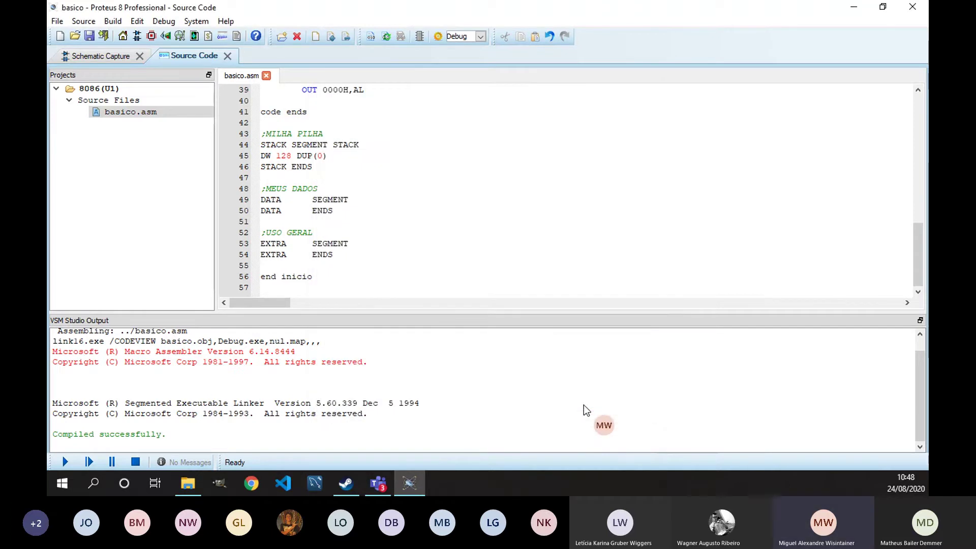
- Detach the schematic into its own window, run the simulation and close the simulation error log
{"action": "double_click", "coordinate": [101, 56]}
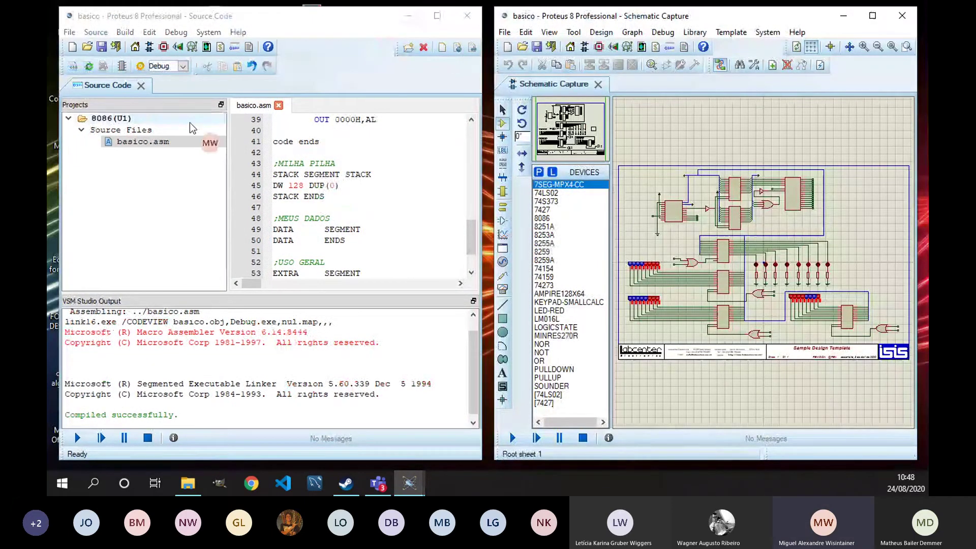
{"action": "left_click", "coordinate": [78, 438]}
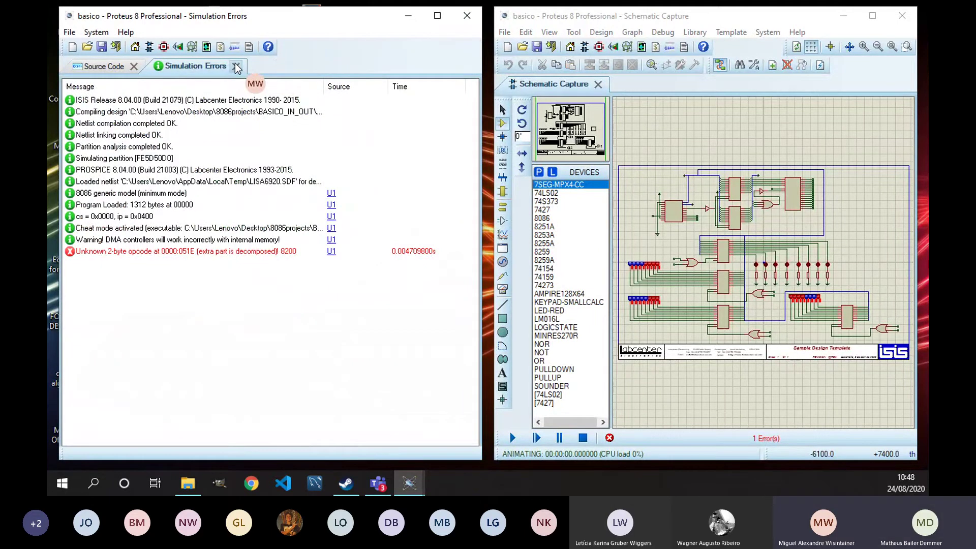
{"action": "left_click", "coordinate": [237, 66]}
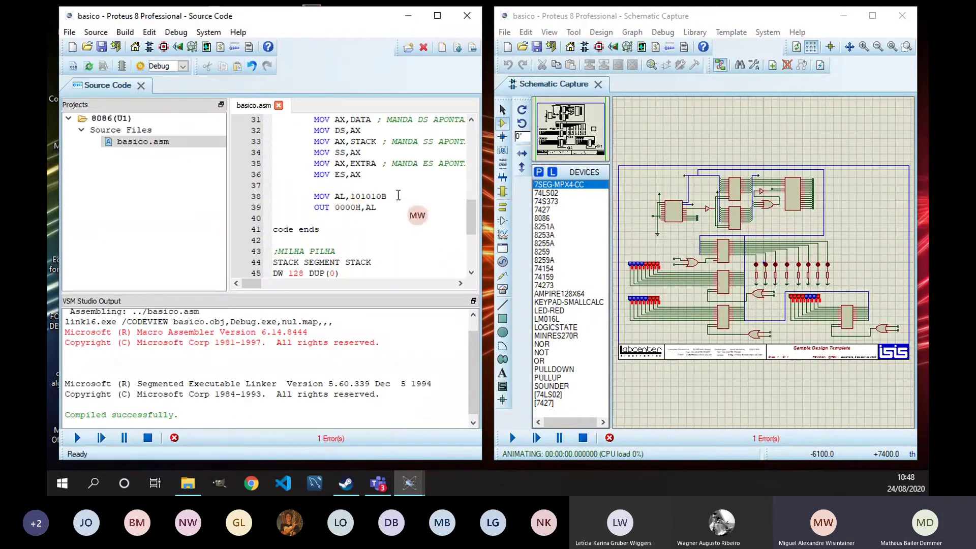
- Add a JMP $ line below OUT 0000H,AL in basico.asm and run the simulation to inspect the LEDs
{"action": "left_click", "coordinate": [382, 208]}
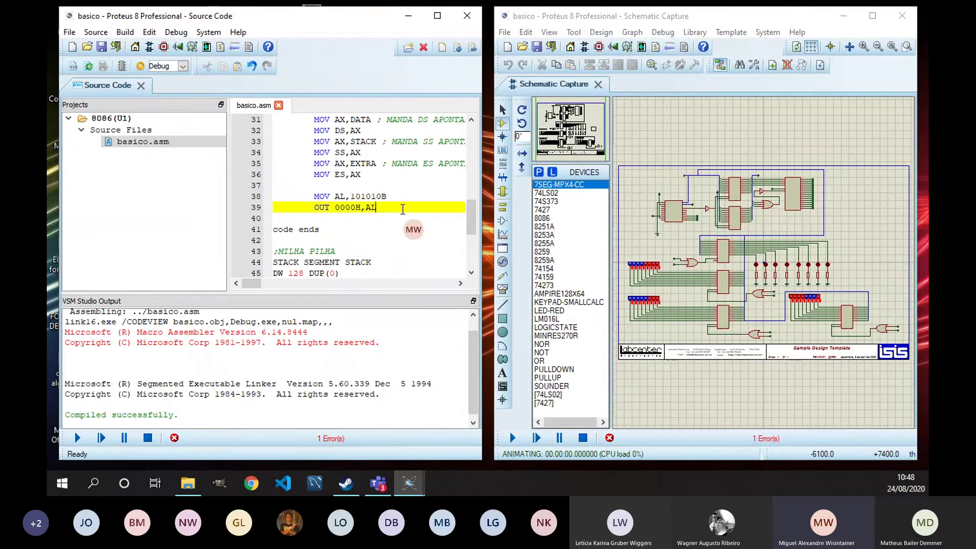
{"action": "key", "text": "Return"}
{"action": "key", "text": "Return"}
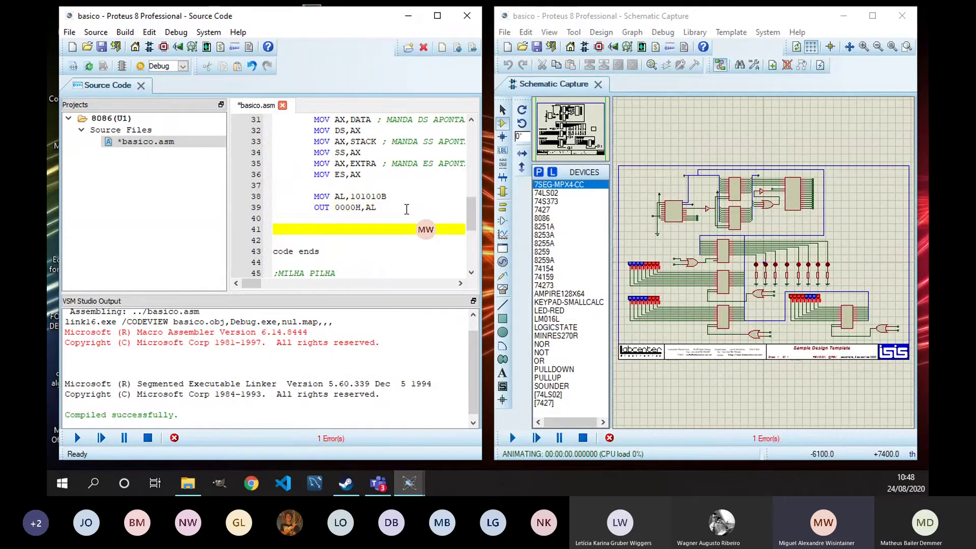
{"action": "type", "text": "JMP $"}
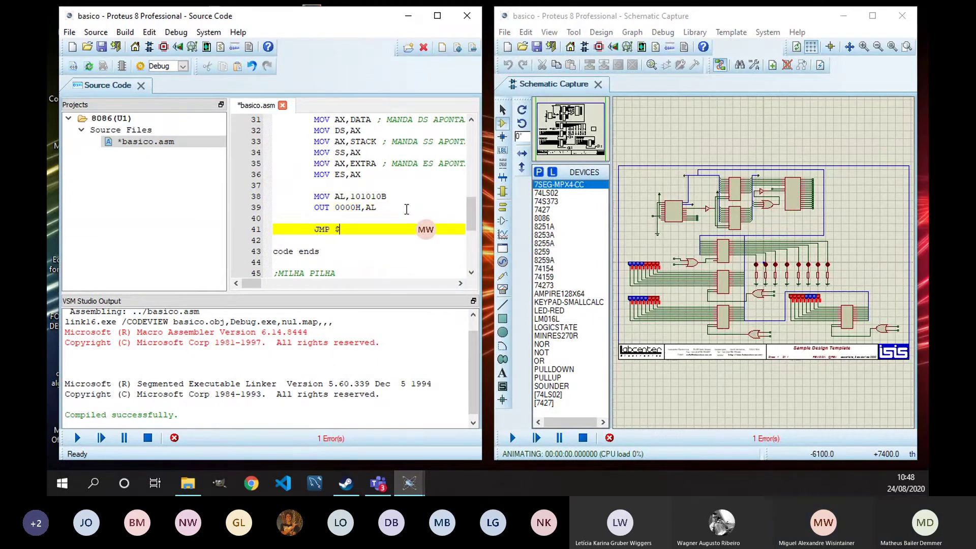
{"action": "left_click", "coordinate": [78, 438]}
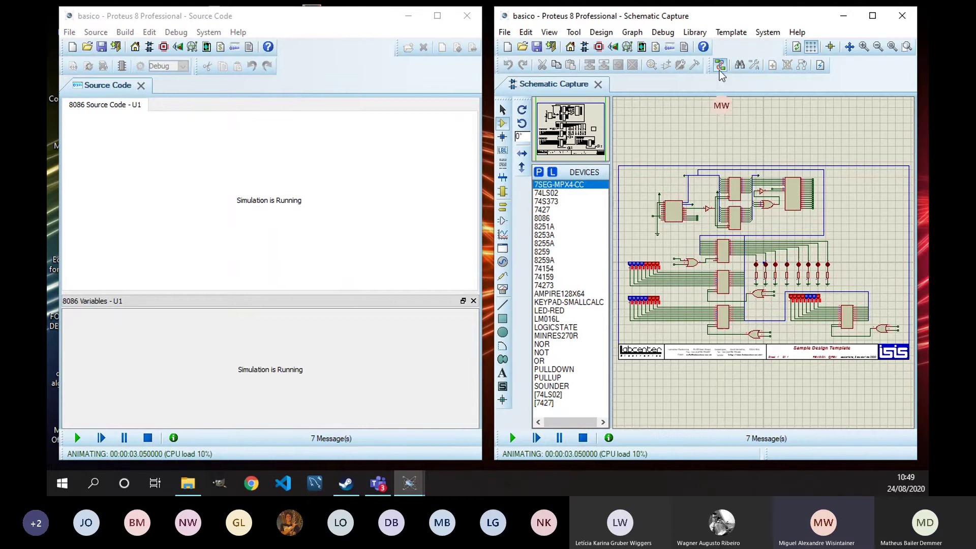
{"action": "left_click", "coordinate": [863, 46]}
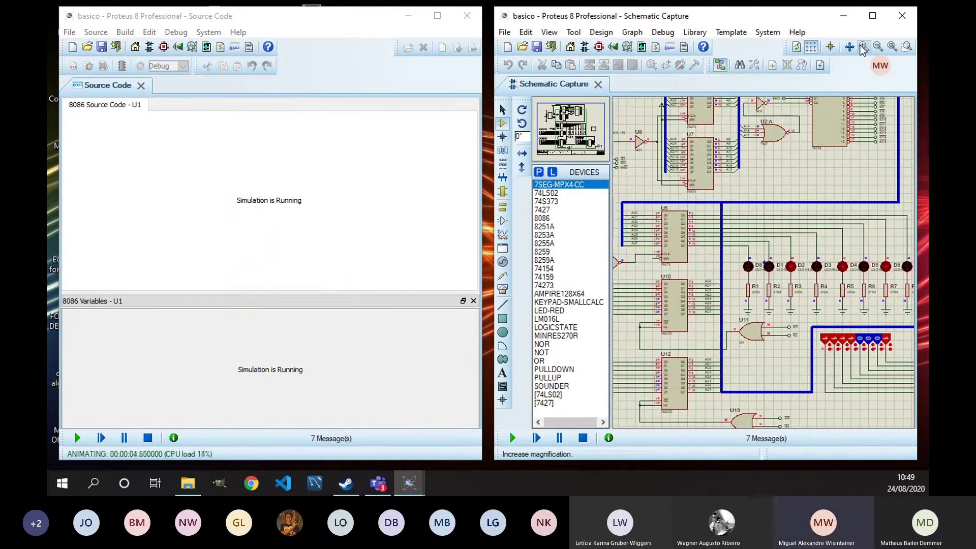
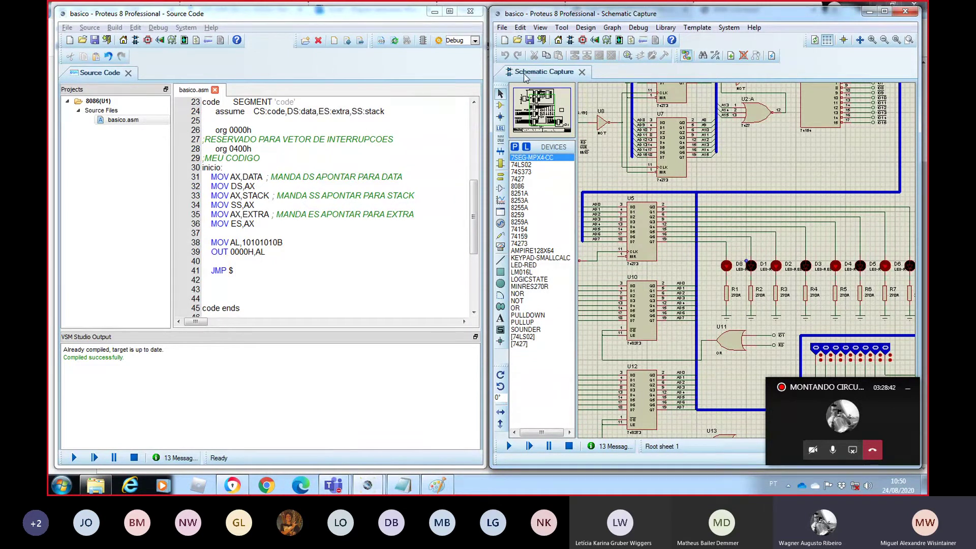
- Run the simulation with 10101010B loaded into AL, examine the LEDs on the schematic and stop it
{"action": "left_click", "coordinate": [106, 79]}
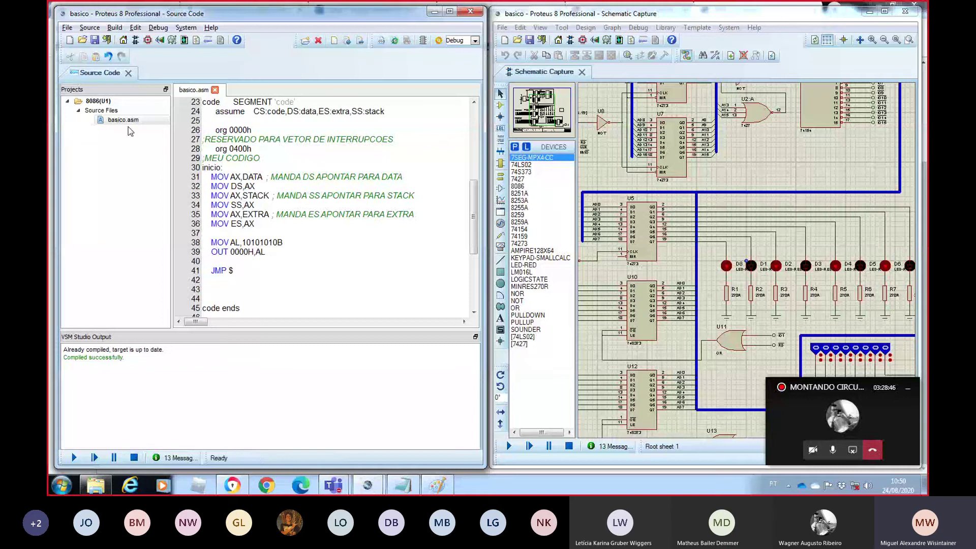
{"action": "left_click_drag", "start_coordinate": [591, 14], "coordinate": [268, 62]}
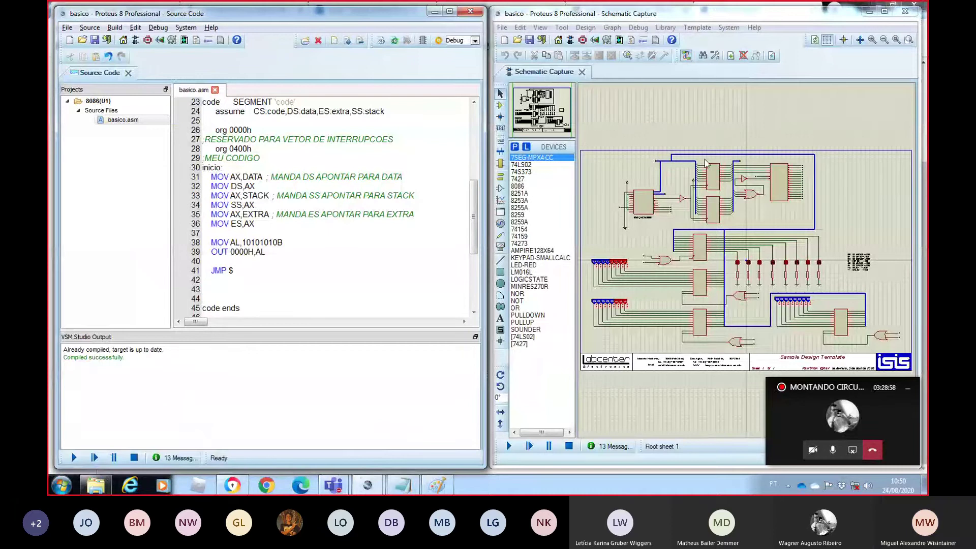
{"action": "left_click", "coordinate": [74, 457]}
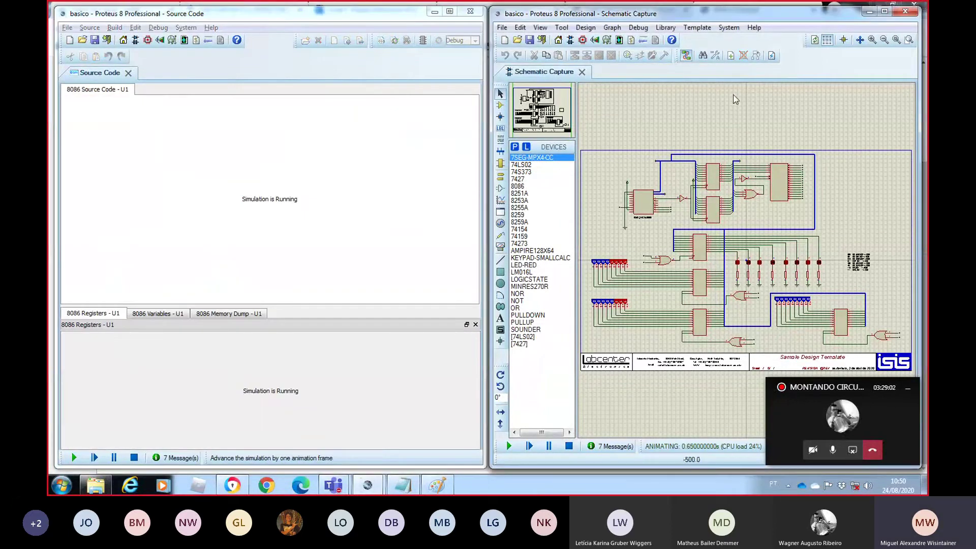
{"action": "left_click", "coordinate": [874, 44]}
{"action": "left_click", "coordinate": [874, 44]}
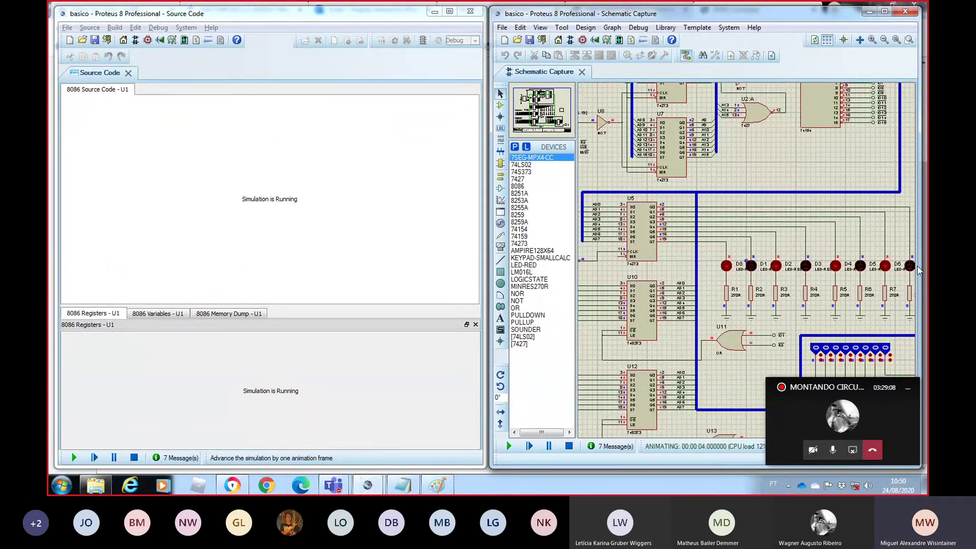
{"action": "left_click", "coordinate": [134, 457]}
- Change the binary value in the MOV AL line to 11111010B
{"action": "left_click", "coordinate": [250, 242]}
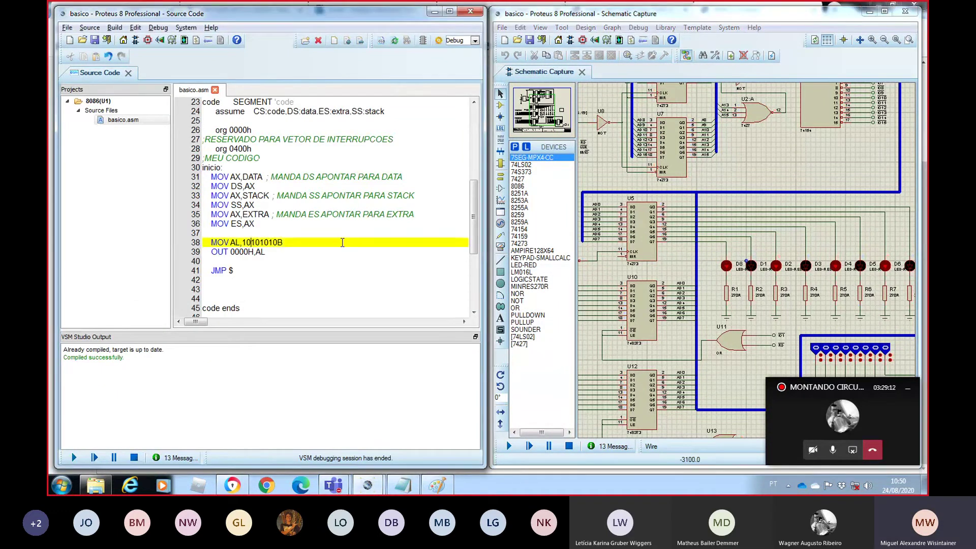
{"action": "key", "text": "BackSpace"}
{"action": "type", "text": "1"}
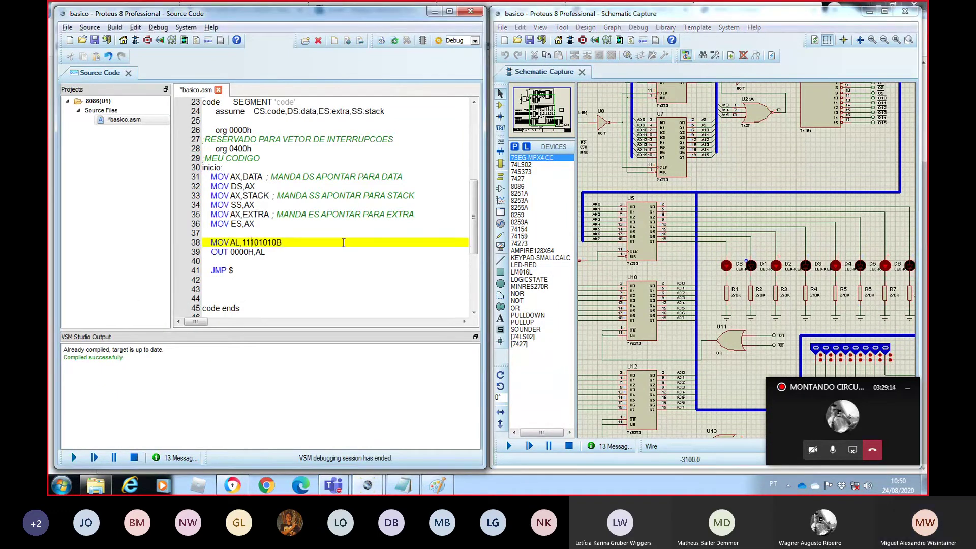
{"action": "key", "text": "BackSpace"}
{"action": "type", "text": "1"}
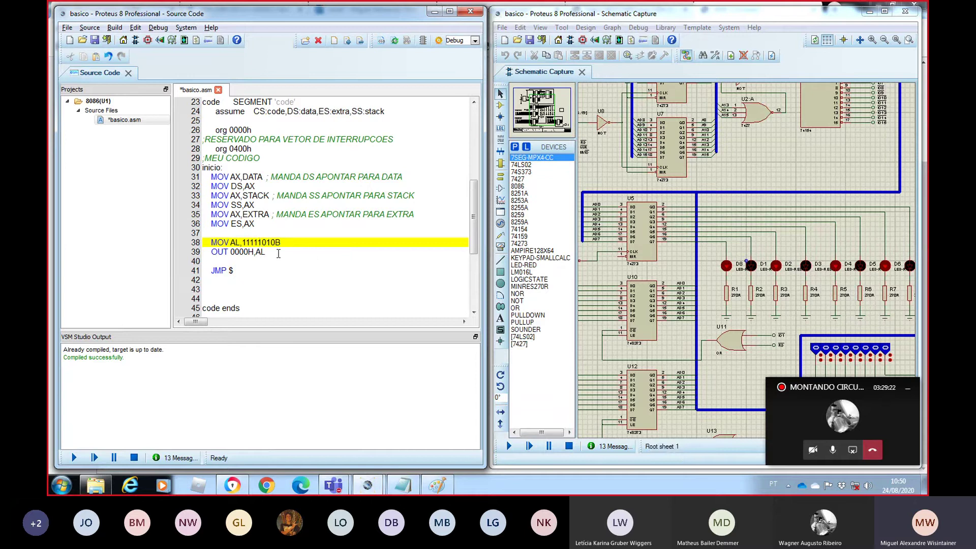
- Set the value loaded into AL to 11110000B and run the simulation
{"action": "left_click_drag", "start_coordinate": [273, 242], "coordinate": [244, 243]}
{"action": "type", "text": "1111000"}
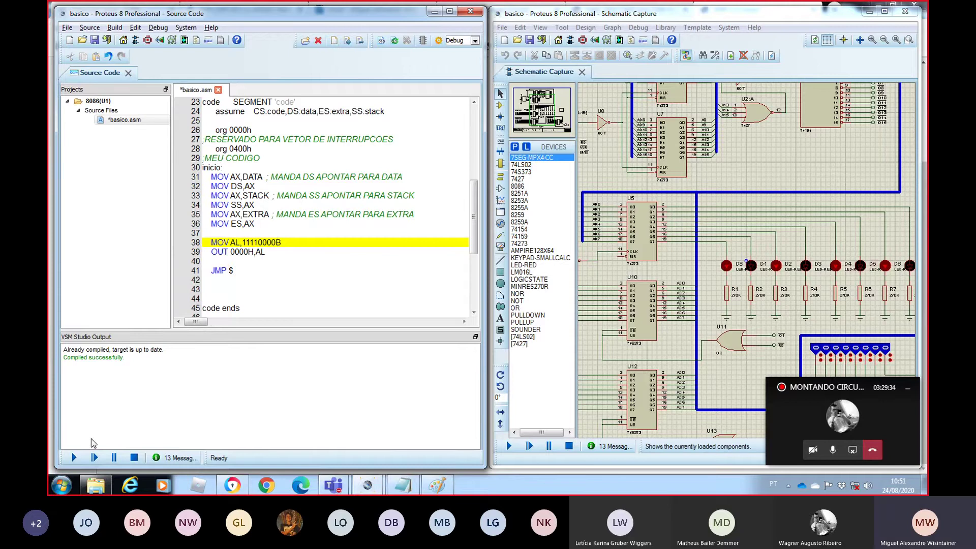
{"action": "left_click", "coordinate": [74, 457]}
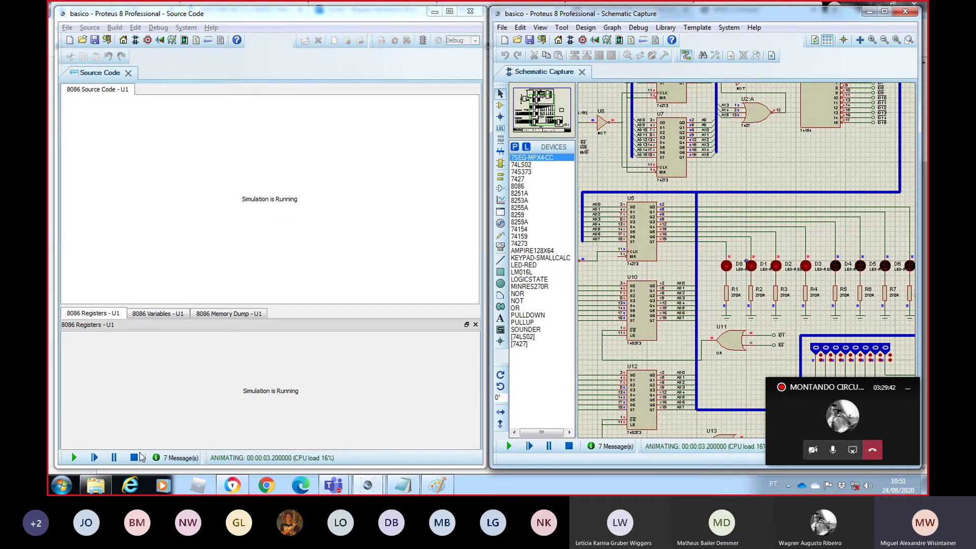
- Change the value loaded into AL to 00000001B and run the simulation to inspect the LEDs, stopping it when done
{"action": "left_click", "coordinate": [135, 457]}
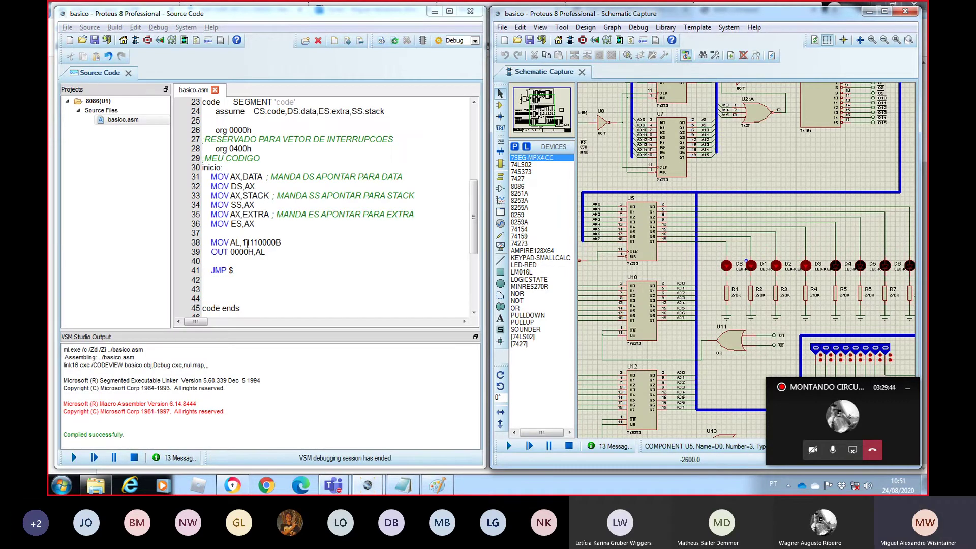
{"action": "left_click", "coordinate": [247, 244]}
{"action": "left_click_drag", "start_coordinate": [243, 243], "coordinate": [277, 243]}
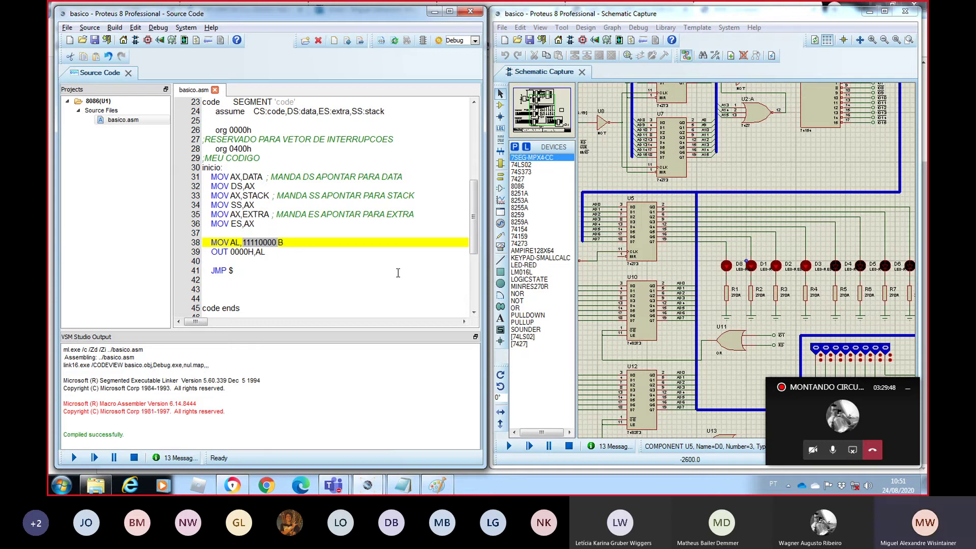
{"action": "type", "text": "0000"}
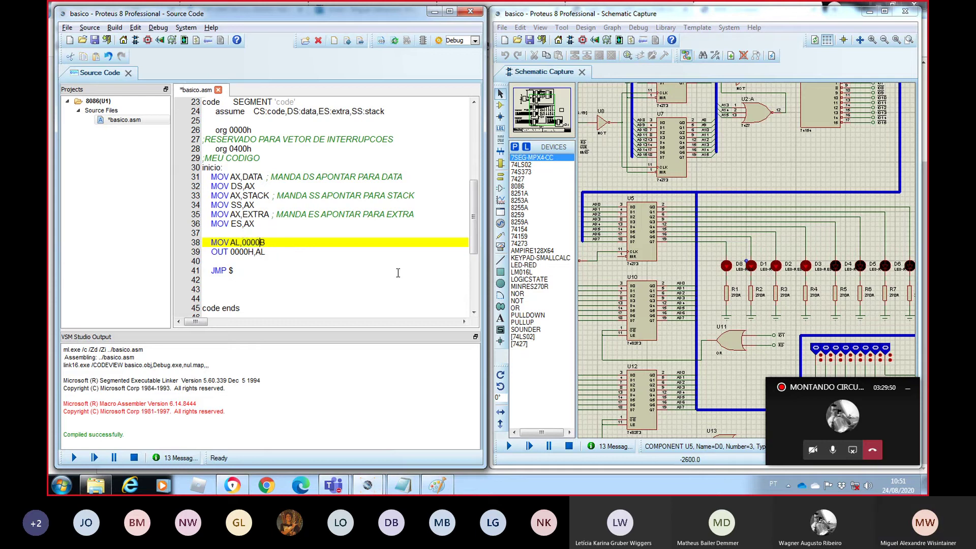
{"action": "type", "text": "0001"}
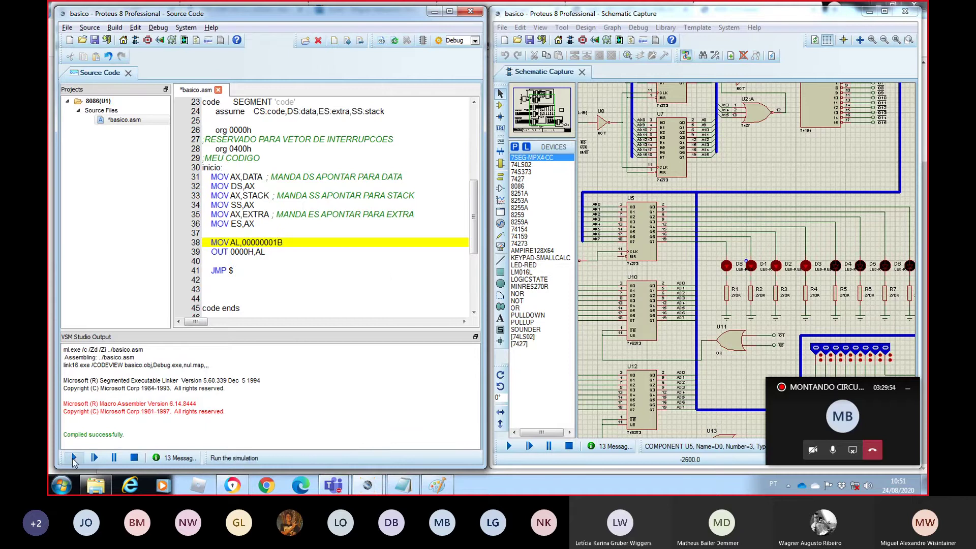
{"action": "left_click", "coordinate": [74, 458]}
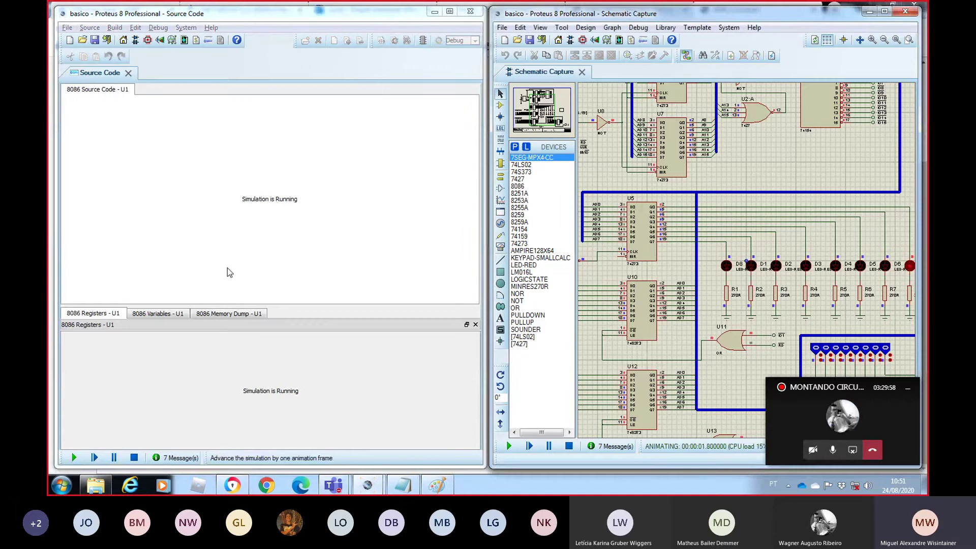
{"action": "left_click", "coordinate": [140, 458]}
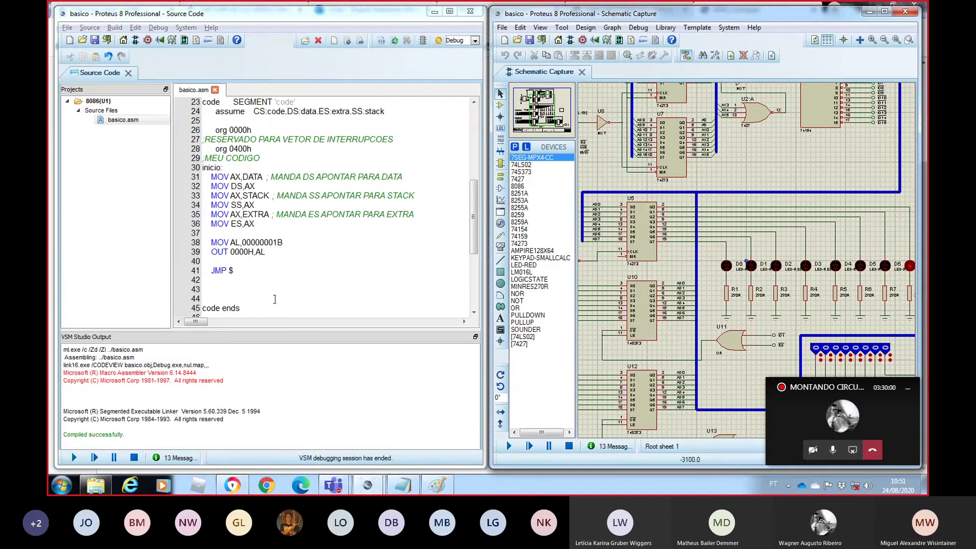
- Dock the schematic back alongside the source code in one window and view the circuit from the 8086 to the LEDs
{"action": "left_click", "coordinate": [285, 252]}
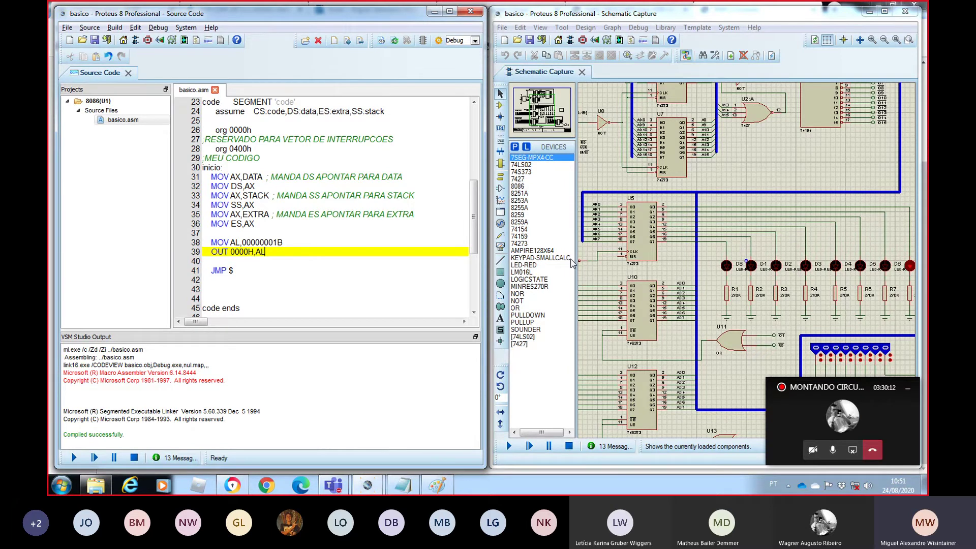
{"action": "left_click_drag", "start_coordinate": [670, 15], "coordinate": [261, 63]}
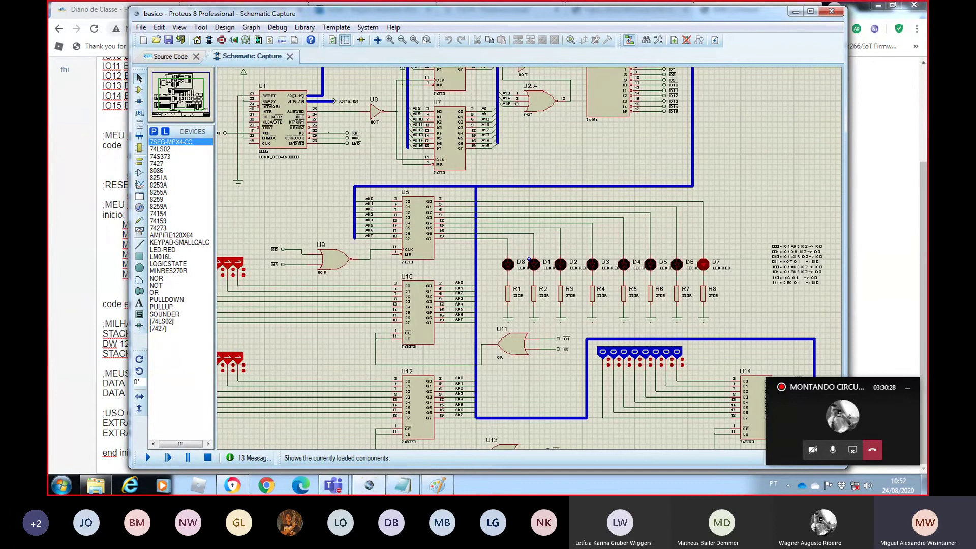
{"action": "left_click", "coordinate": [194, 95]}
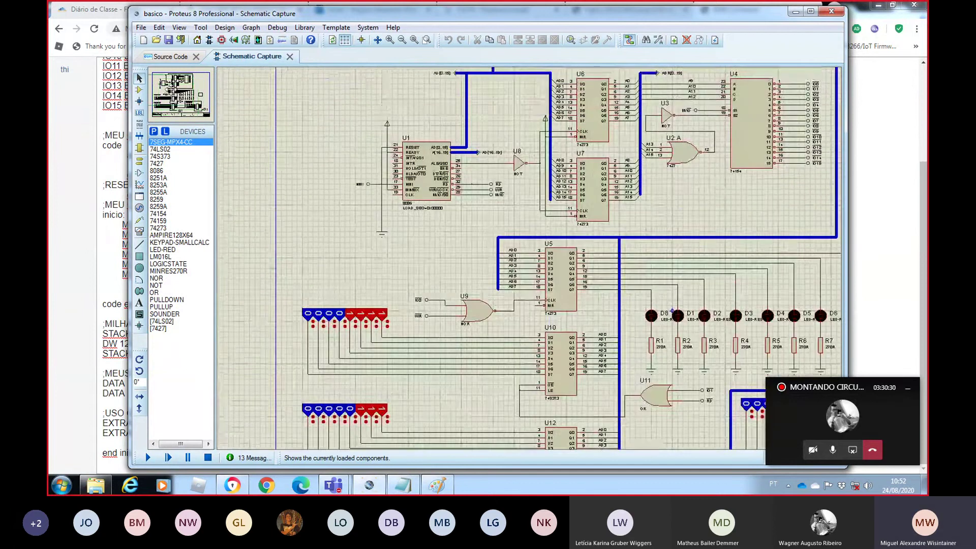
{"action": "left_click", "coordinate": [174, 86]}
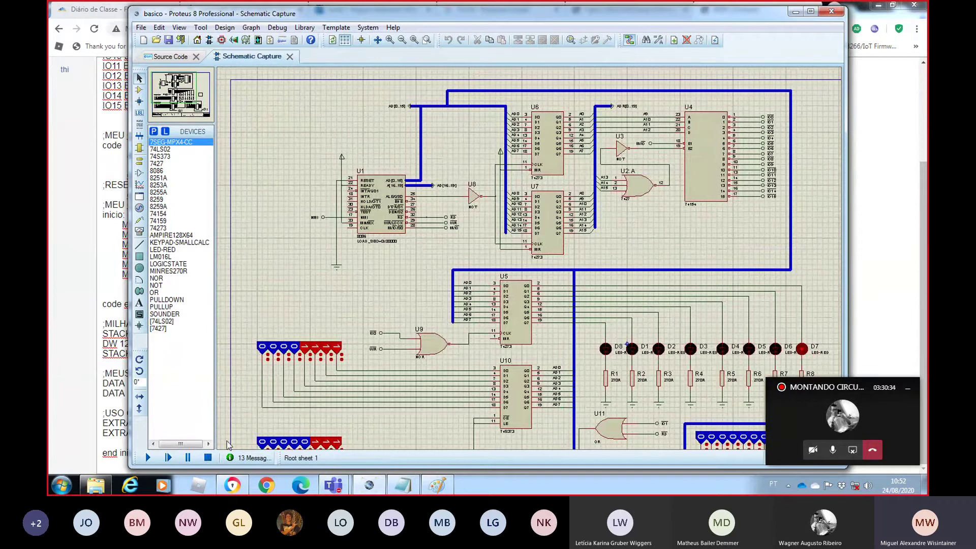
- Delete the JMP $ line below OUT 0000H,AL in basico.asm
{"action": "left_click", "coordinate": [179, 56]}
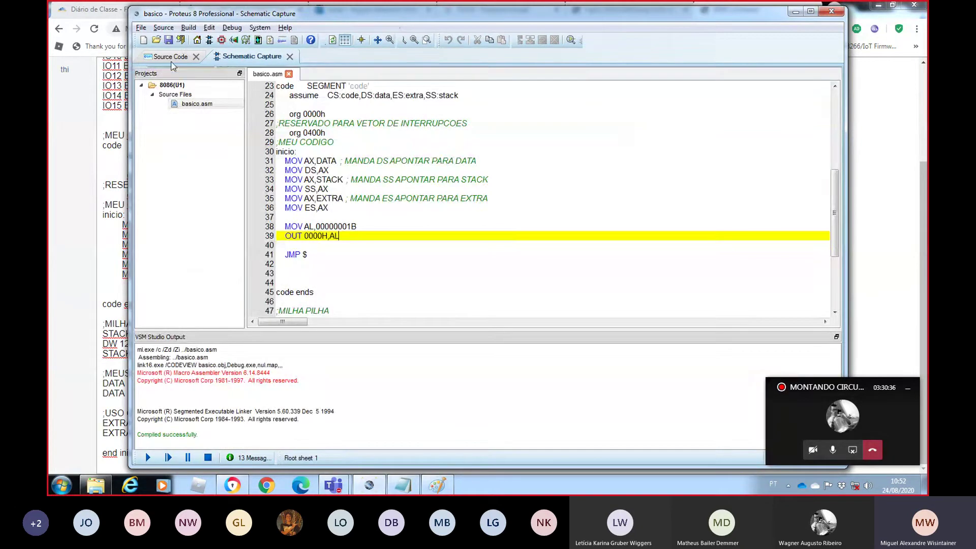
{"action": "left_click", "coordinate": [478, 247]}
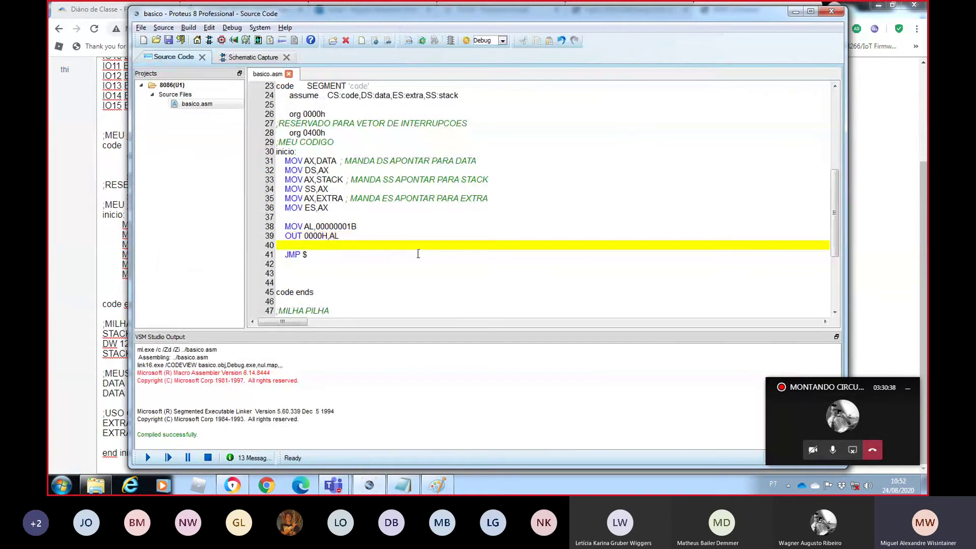
{"action": "key", "text": "Down"}
{"action": "key", "text": "Down"}
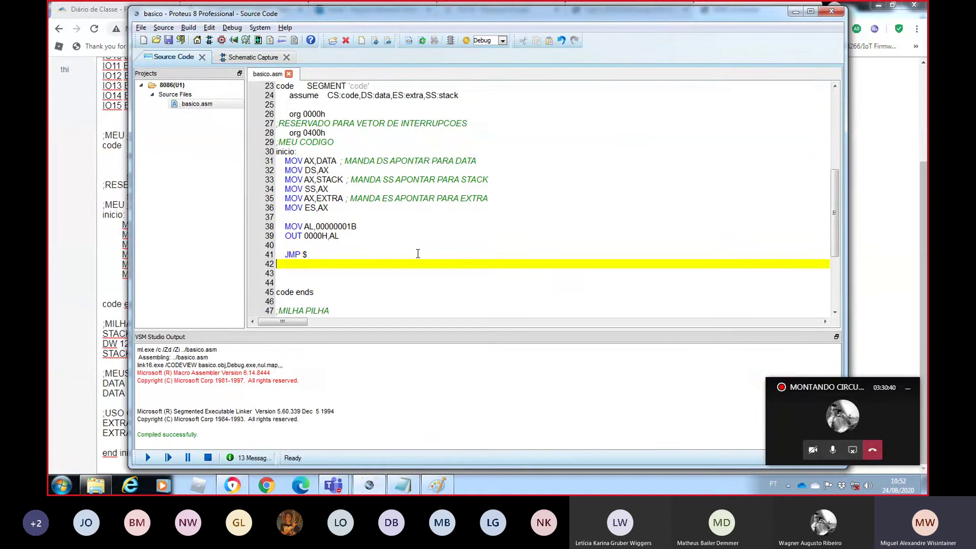
{"action": "key", "text": "shift+Up"}
{"action": "key", "text": "Delete"}
- Insert a blank line above the MOV AL instruction
{"action": "key", "text": "Up"}
{"action": "key", "text": "Up"}
{"action": "key", "text": "Up"}
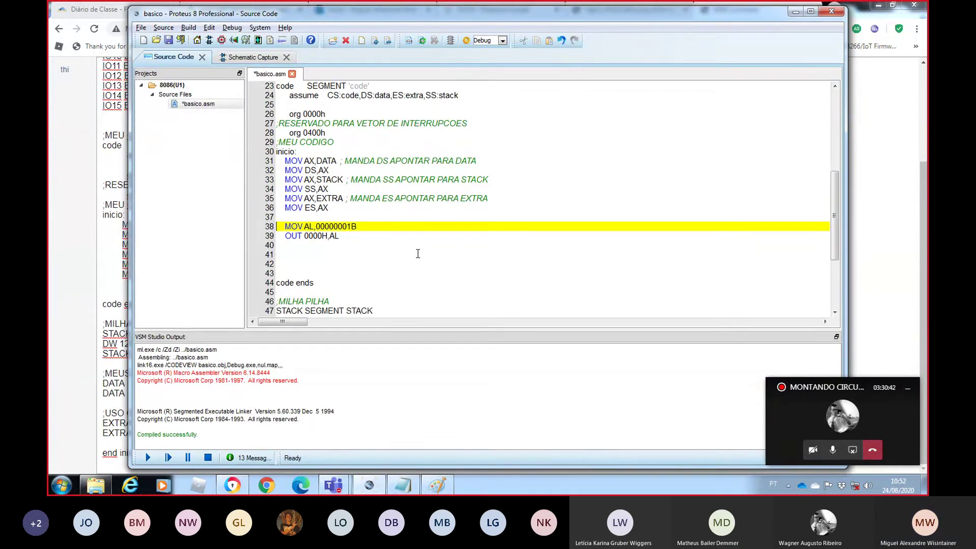
{"action": "key", "text": "Return"}
{"action": "key", "text": "Up"}
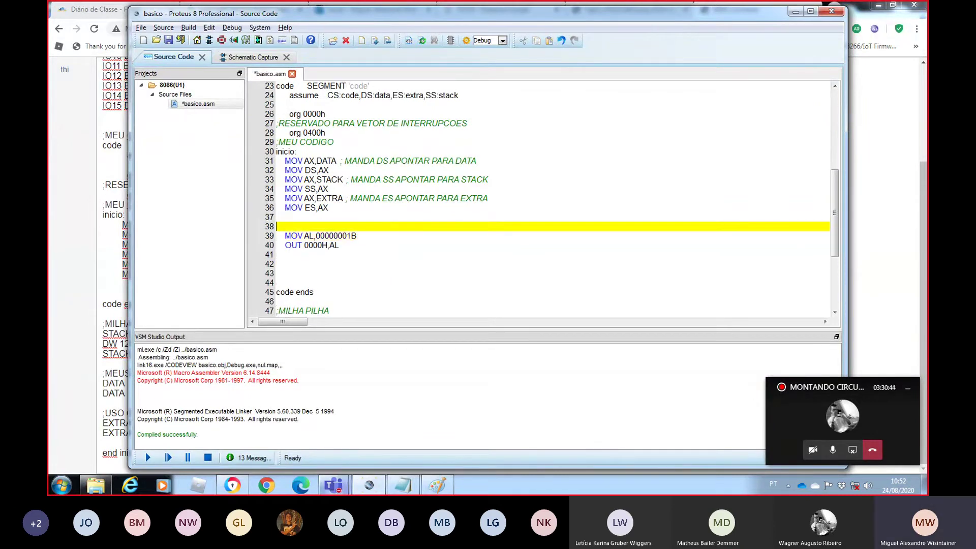
- Switch to Microsoft Teams to check the meeting participants, and return to the Proteus source code
{"action": "left_click", "coordinate": [335, 486]}
{"action": "left_click", "coordinate": [294, 422]}
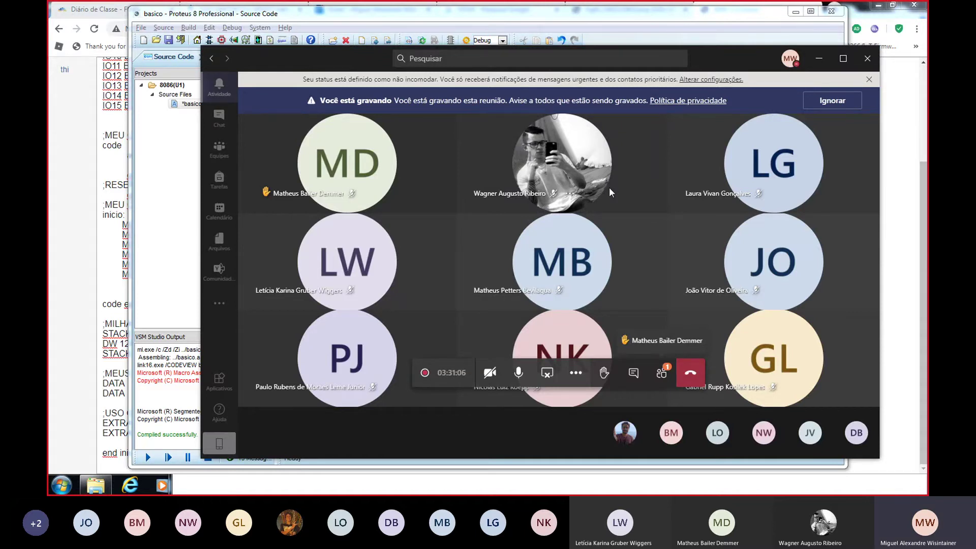
{"action": "left_click", "coordinate": [722, 195]}
{"action": "key", "text": "alt+Tab"}
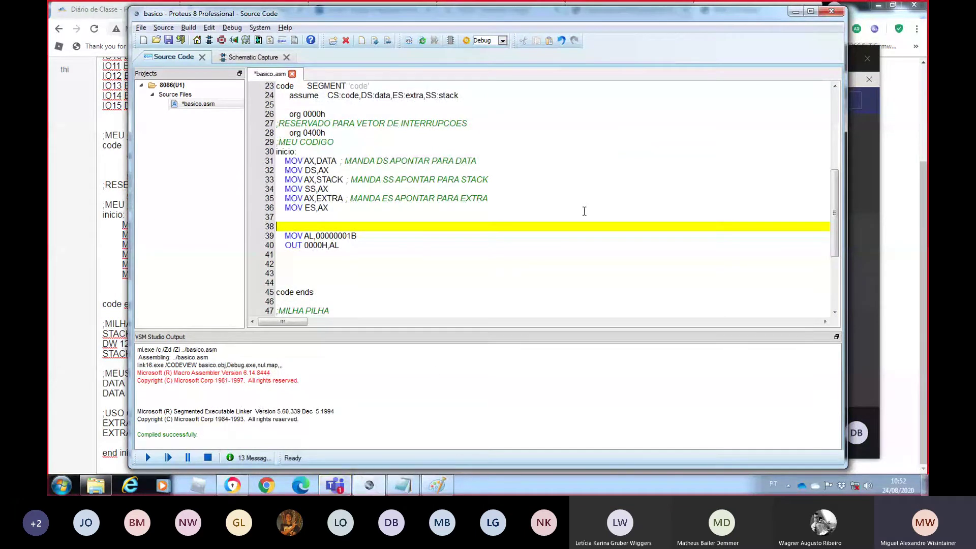
- Remove the extra blank line above MOV AL and set the value loaded into AL to 10101010B
{"action": "left_click", "coordinate": [584, 211]}
{"action": "key", "text": "Down"}
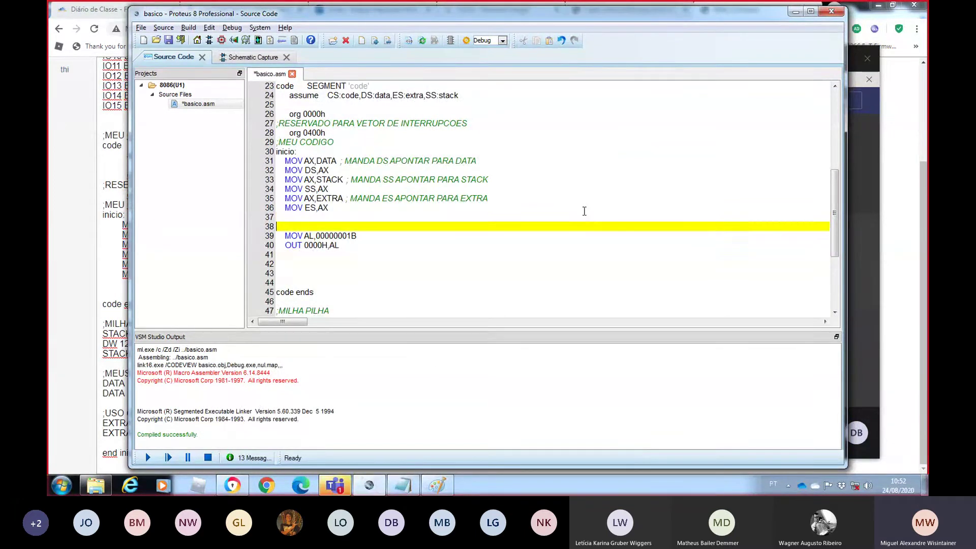
{"action": "key", "text": "BackSpace"}
{"action": "key", "text": "Down"}
{"action": "key", "text": "Right"}
{"action": "key", "text": "Right"}
{"action": "key", "text": "Right"}
{"action": "key", "text": "Right"}
{"action": "key", "text": "Right"}
{"action": "key", "text": "Right"}
{"action": "key", "text": "Right"}
{"action": "key", "text": "Right"}
{"action": "key", "text": "Right"}
{"action": "key", "text": "Right"}
{"action": "key", "text": "Right"}
{"action": "key", "text": "Right"}
{"action": "key", "text": "Right"}
{"action": "key", "text": "Right"}
{"action": "key", "text": "Right"}
{"action": "key", "text": "Right"}
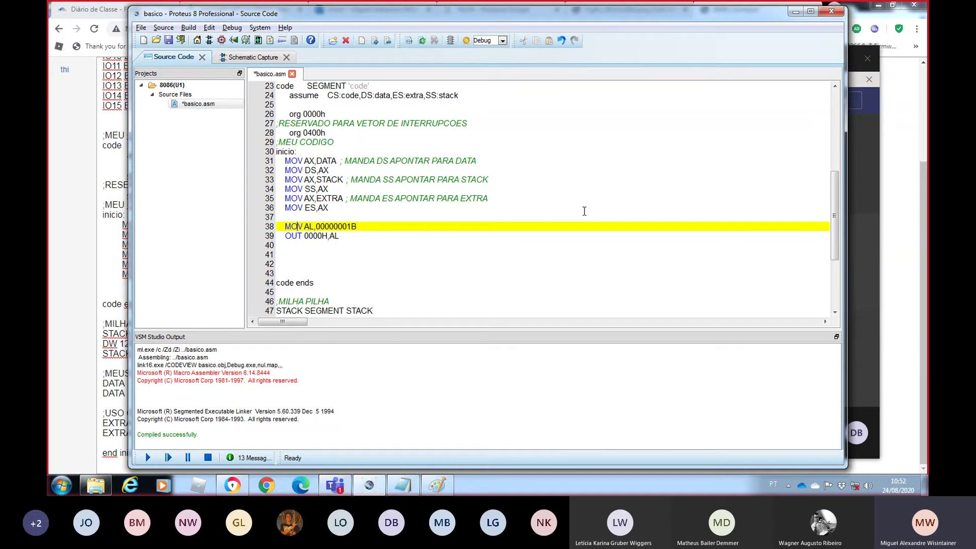
{"action": "key", "text": "BackSpace"}
{"action": "key", "text": "BackSpace"}
{"action": "key", "text": "BackSpace"}
{"action": "key", "text": "BackSpace"}
{"action": "key", "text": "BackSpace"}
{"action": "key", "text": "BackSpace"}
{"action": "key", "text": "BackSpace"}
{"action": "key", "text": "BackSpace"}
{"action": "type", "text": "10101010"}
- Open the meeting chat in Microsoft Teams to read the messages, and return to Proteus
{"action": "left_click", "coordinate": [334, 485]}
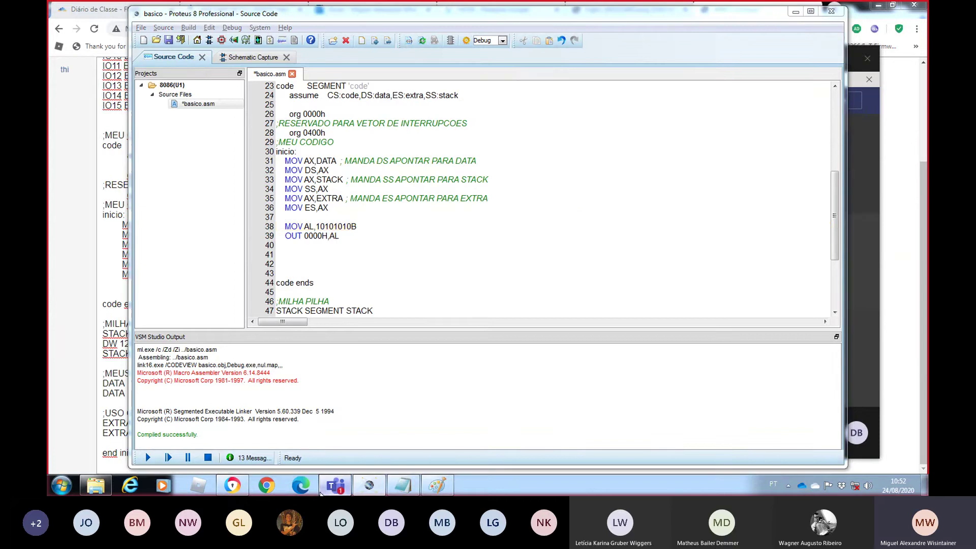
{"action": "left_click", "coordinate": [633, 372]}
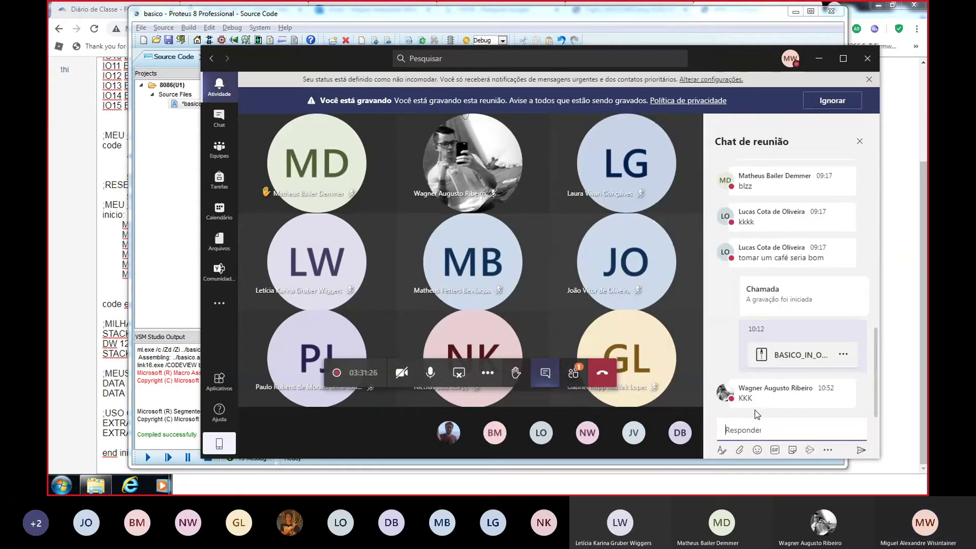
{"action": "key", "text": "alt+Tab"}
- Add a JMP ESCREVENDO instruction below OUT 0000H,AL, separated by a blank line
{"action": "left_click", "coordinate": [444, 250]}
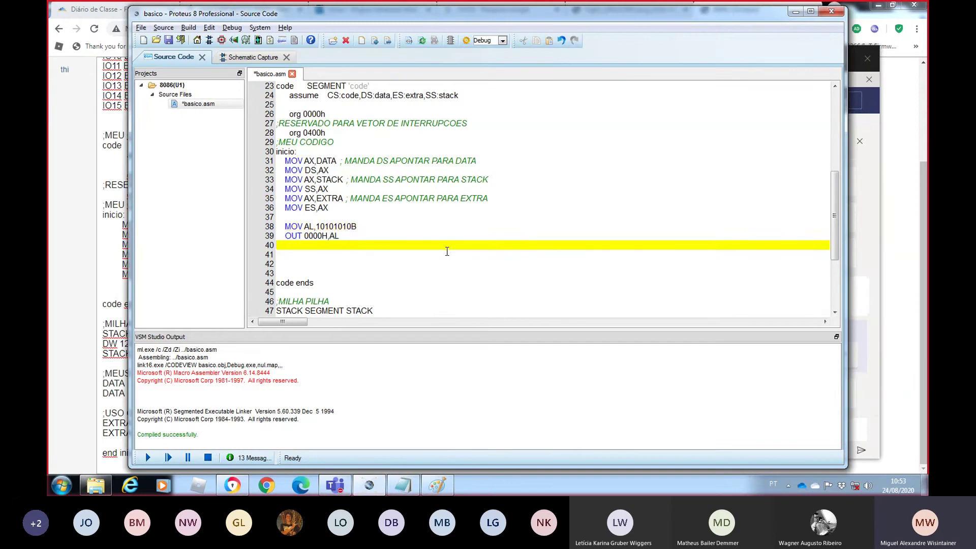
{"action": "key", "text": "Return"}
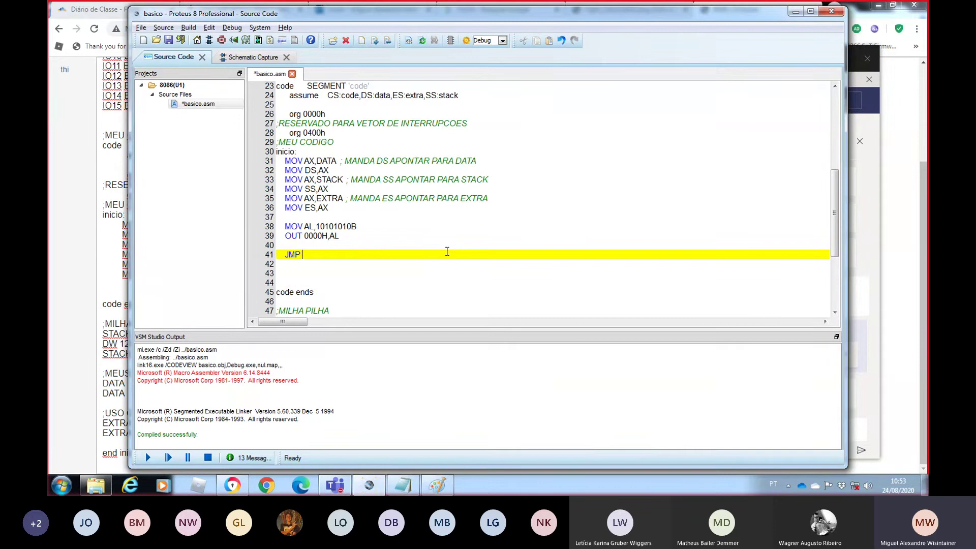
{"action": "type", "text": "JMP ESCREVENDO"}
- Insert the label ESCREVENDO: on its own line above MOV AL,10101010B as the target of the jump
{"action": "key", "text": "Up"}
{"action": "key", "text": "Up"}
{"action": "key", "text": "Up"}
{"action": "key", "text": "Up"}
{"action": "key", "text": "Return"}
{"action": "type", "text": "ESCR"}
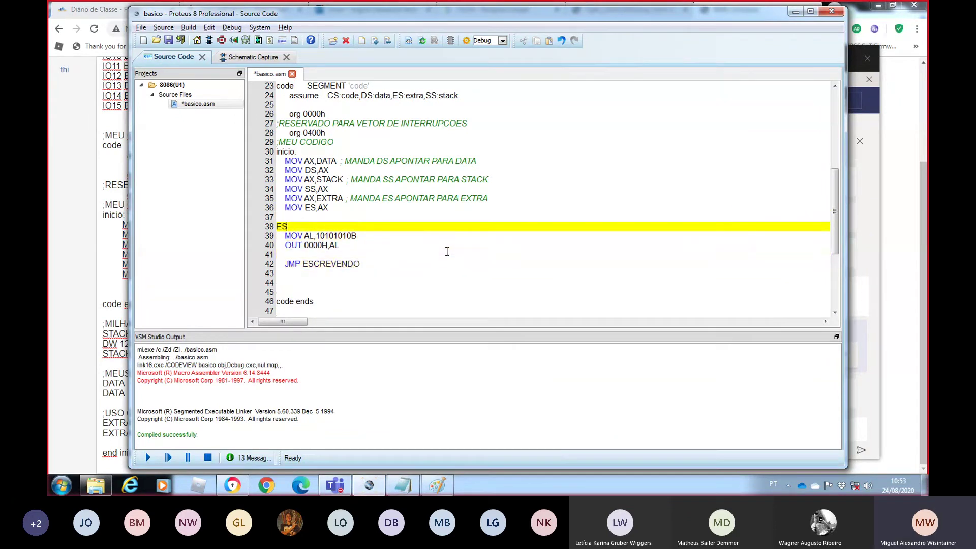
{"action": "type", "text": "EVENDO:"}
{"action": "key", "text": "Return"}
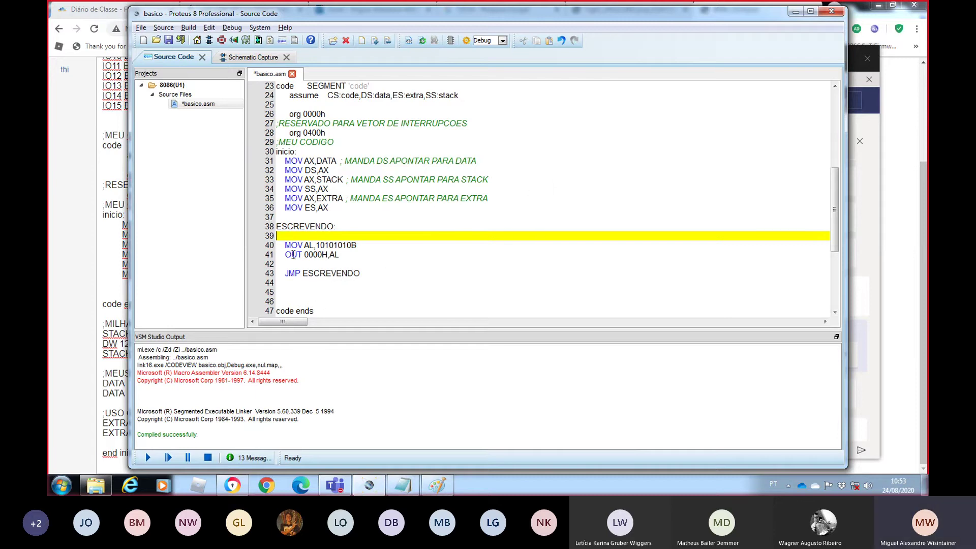
- Place an oscilloscope above NOR gate U9 in the schematic and wire its channel A to the gate's WR input line
{"action": "left_click", "coordinate": [253, 57]}
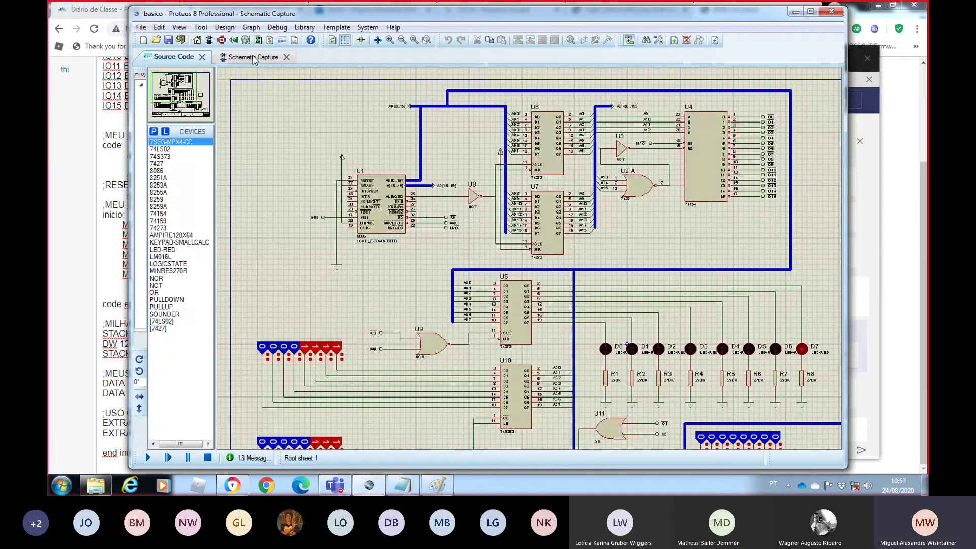
{"action": "left_click", "coordinate": [389, 40]}
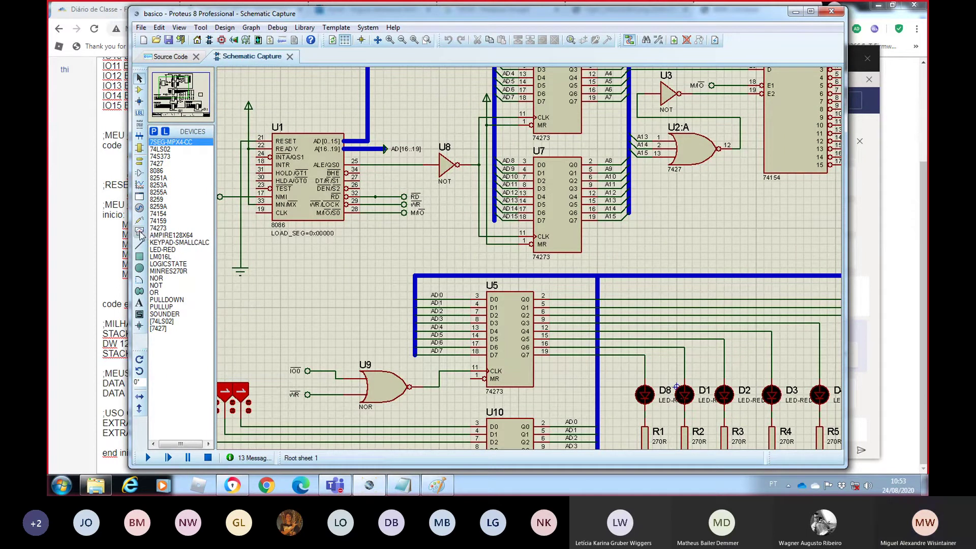
{"action": "left_click", "coordinate": [140, 232]}
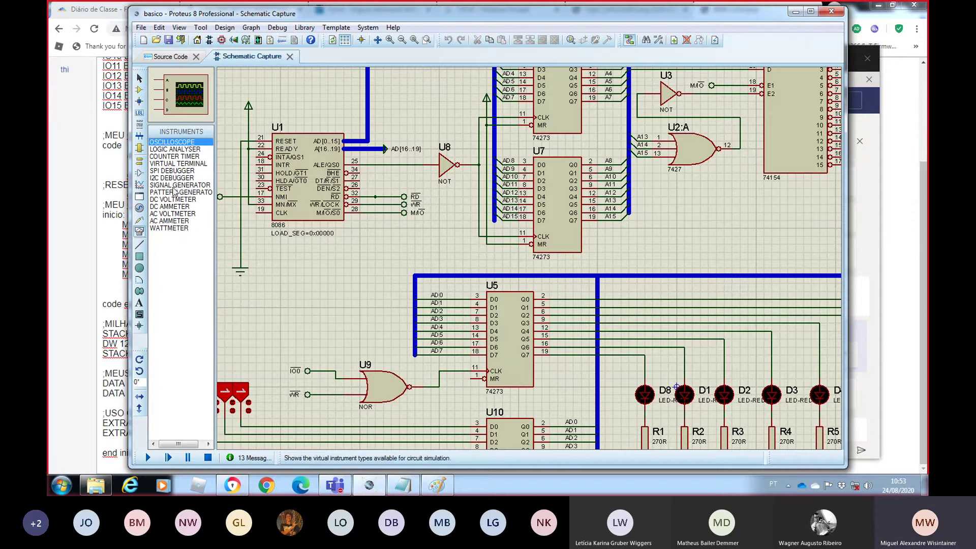
{"action": "left_click", "coordinate": [359, 301]}
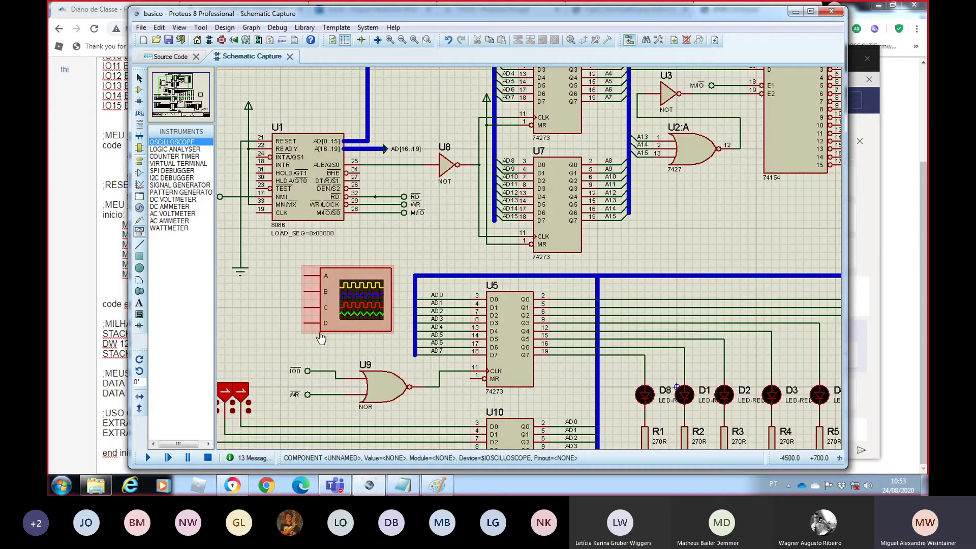
{"action": "left_click", "coordinate": [304, 275]}
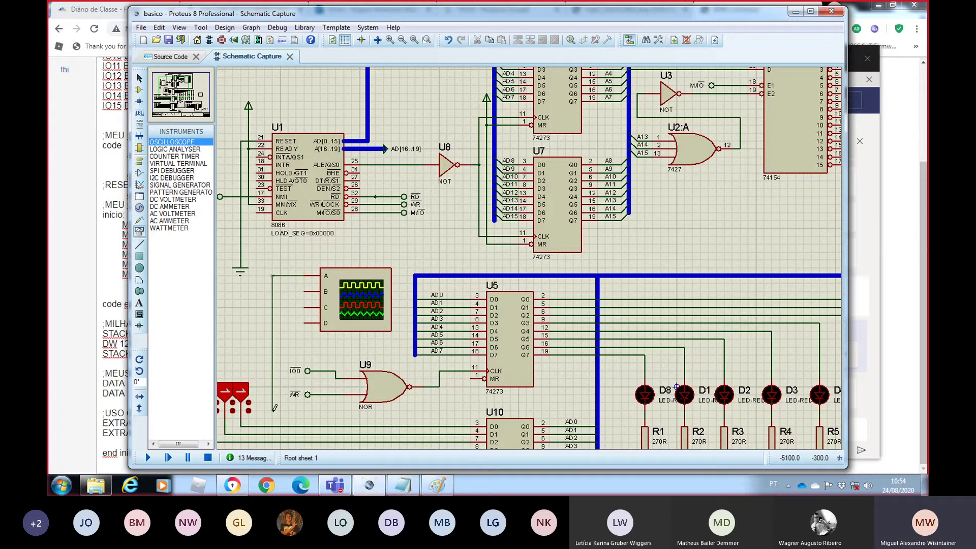
{"action": "left_click", "coordinate": [330, 394]}
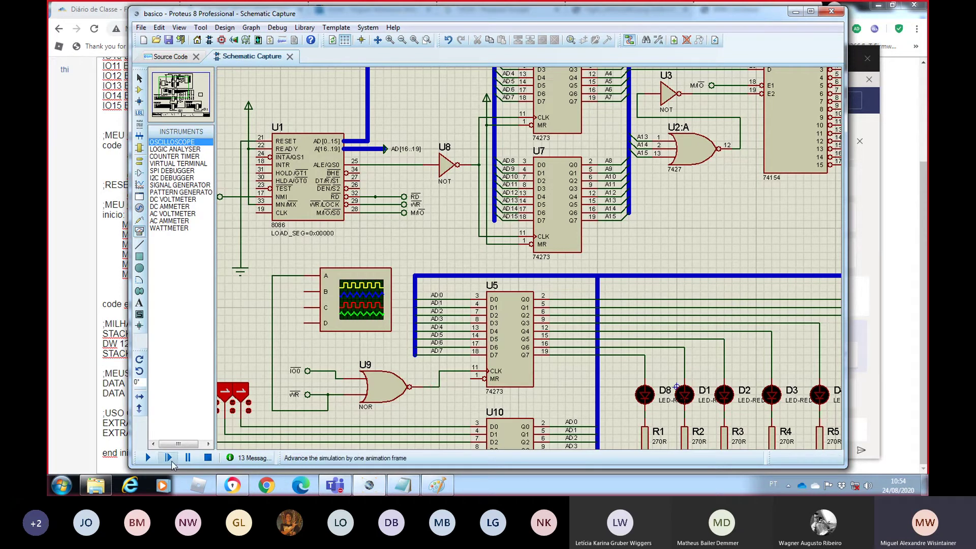
- Run the simulation with the oscilloscope window moved clear of U1 and channel A scaled to 5 V per division
{"action": "left_click", "coordinate": [147, 457]}
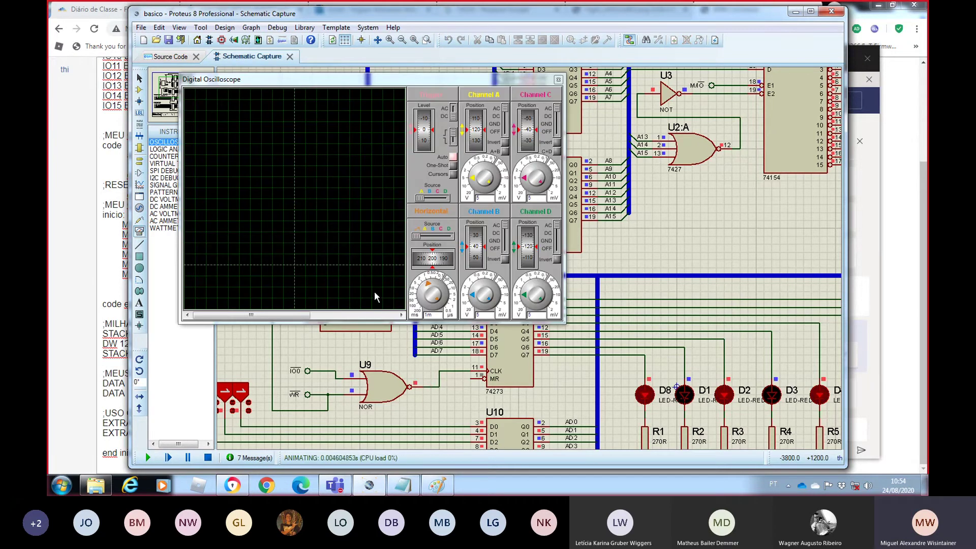
{"action": "left_click_drag", "start_coordinate": [393, 84], "coordinate": [668, 126]}
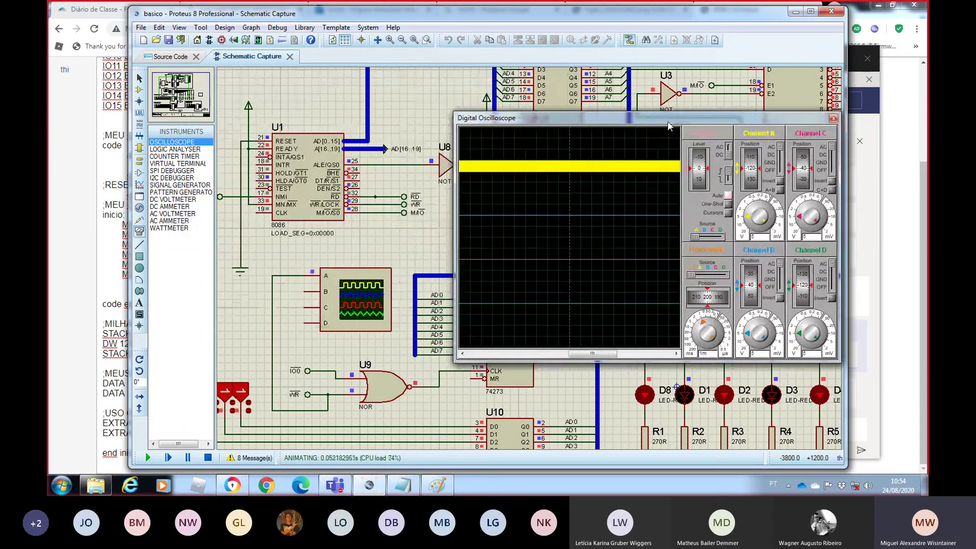
{"action": "left_click", "coordinate": [752, 217]}
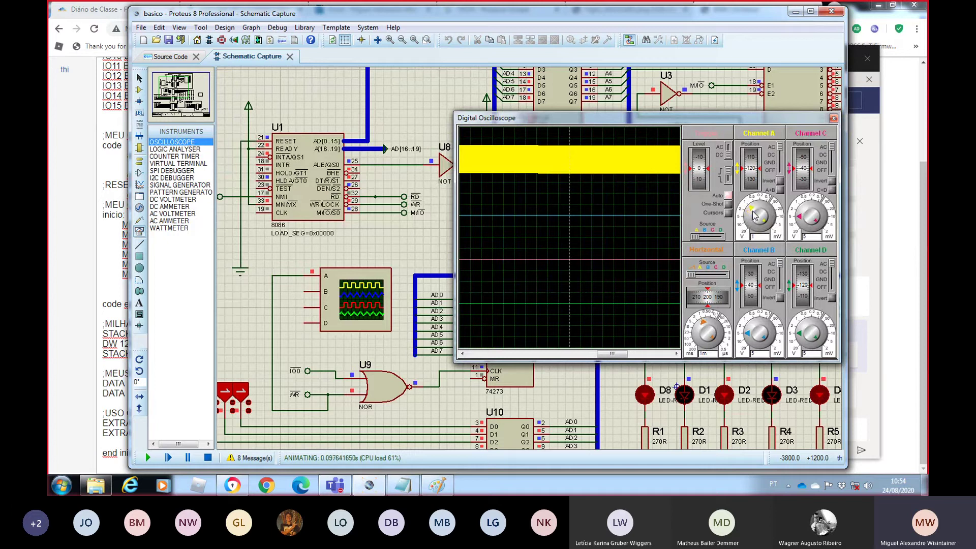
{"action": "left_click", "coordinate": [750, 219]}
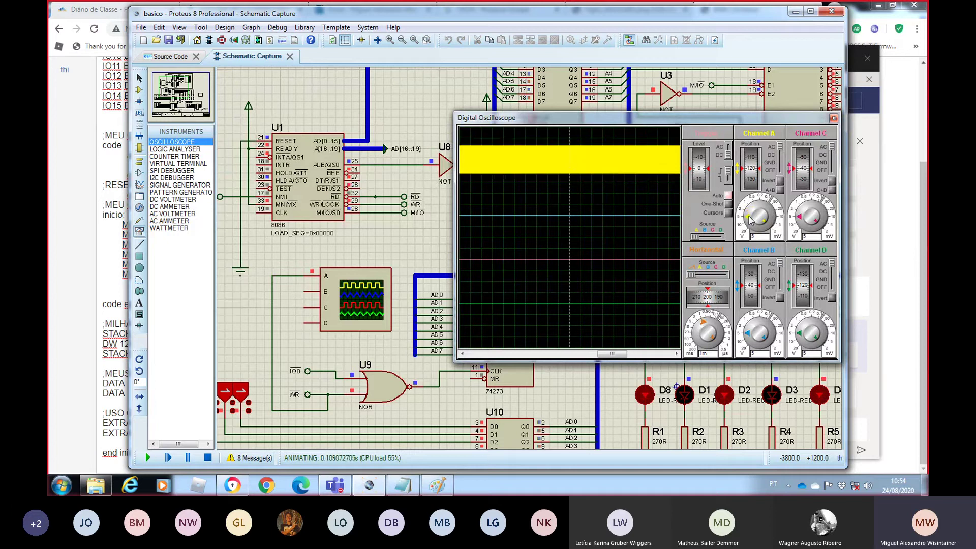
- Set the oscilloscope timebase to 2 µs per division and shift the horizontal position to about 190 to align the WR pulses with the grid
{"action": "left_click", "coordinate": [714, 325]}
{"action": "left_click", "coordinate": [716, 326]}
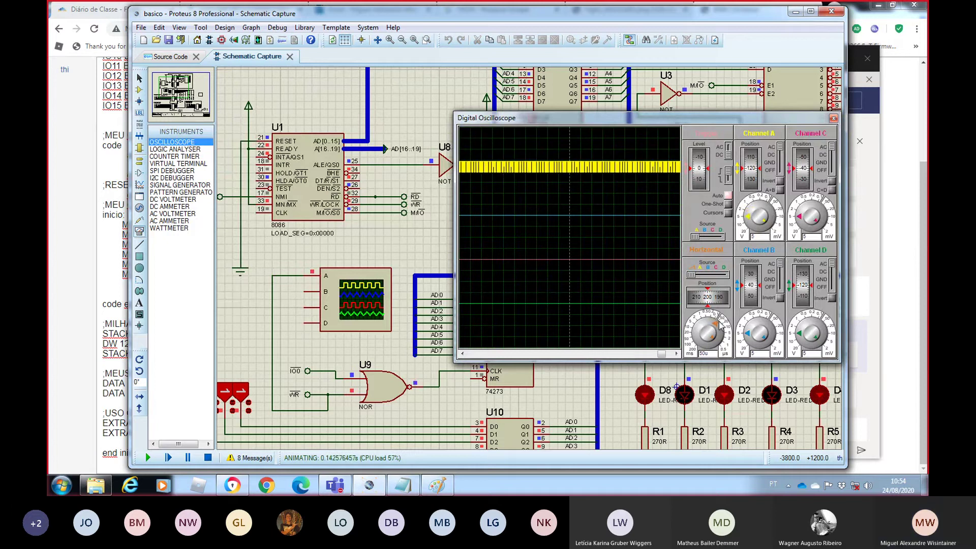
{"action": "left_click", "coordinate": [736, 338]}
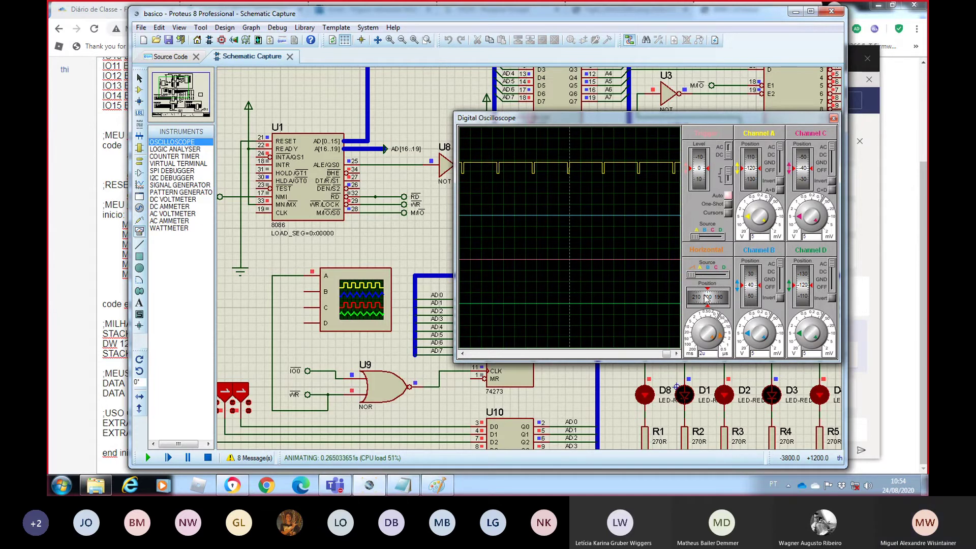
{"action": "left_click_drag", "start_coordinate": [707, 300], "coordinate": [714, 304]}
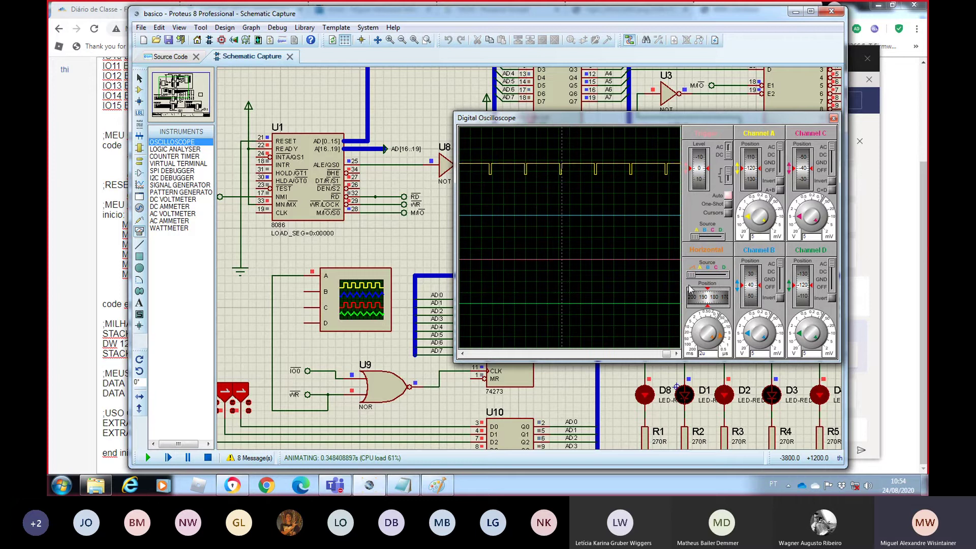
{"action": "left_click_drag", "start_coordinate": [703, 301], "coordinate": [705, 298]}
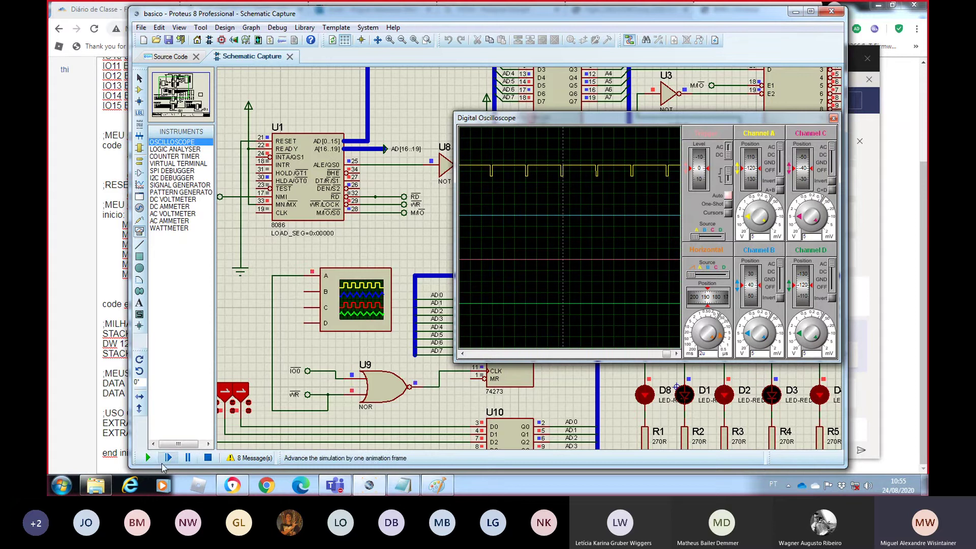
- Open the Windows Calculator over the schematic and switch it to scientific mode
{"action": "left_click", "coordinate": [63, 485]}
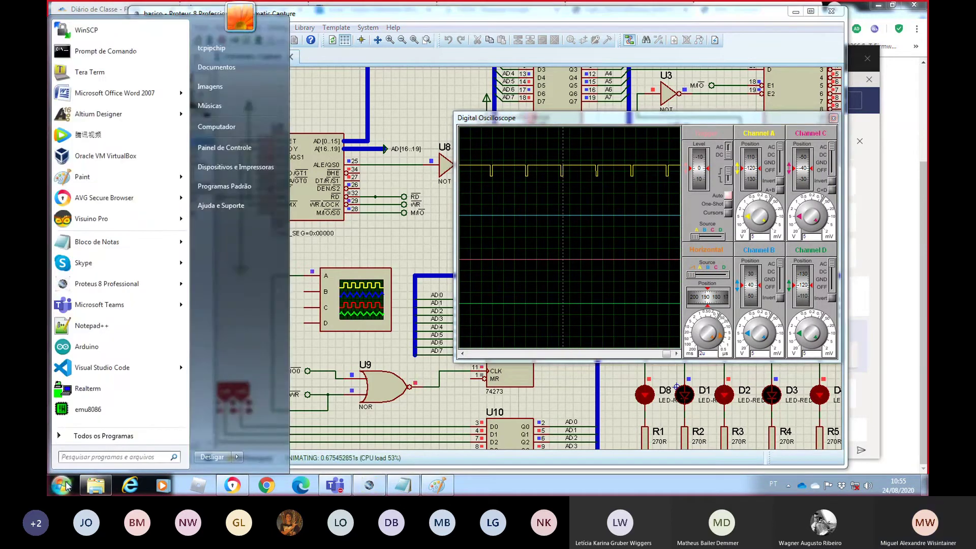
{"action": "type", "text": "CALC"}
{"action": "key", "text": "Return"}
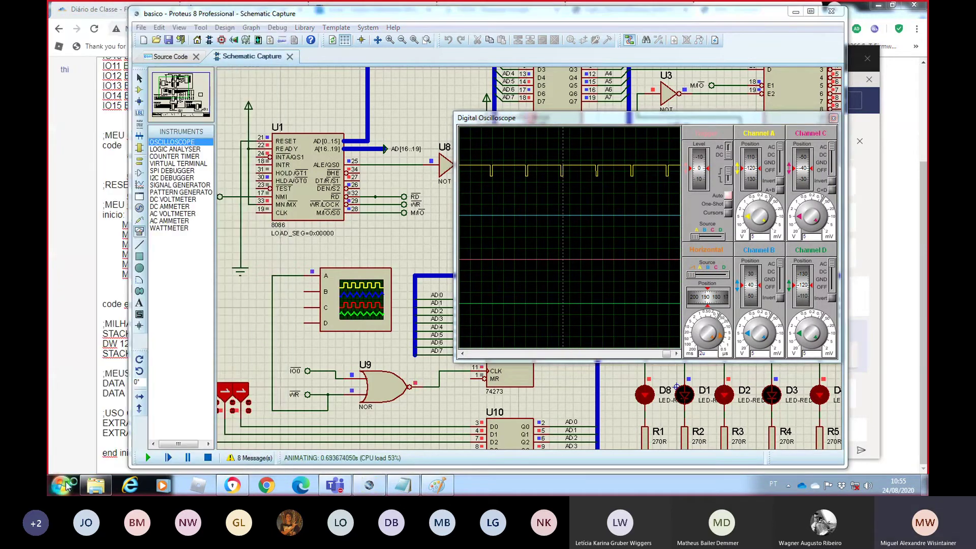
{"action": "left_click_drag", "start_coordinate": [378, 202], "coordinate": [502, 202]}
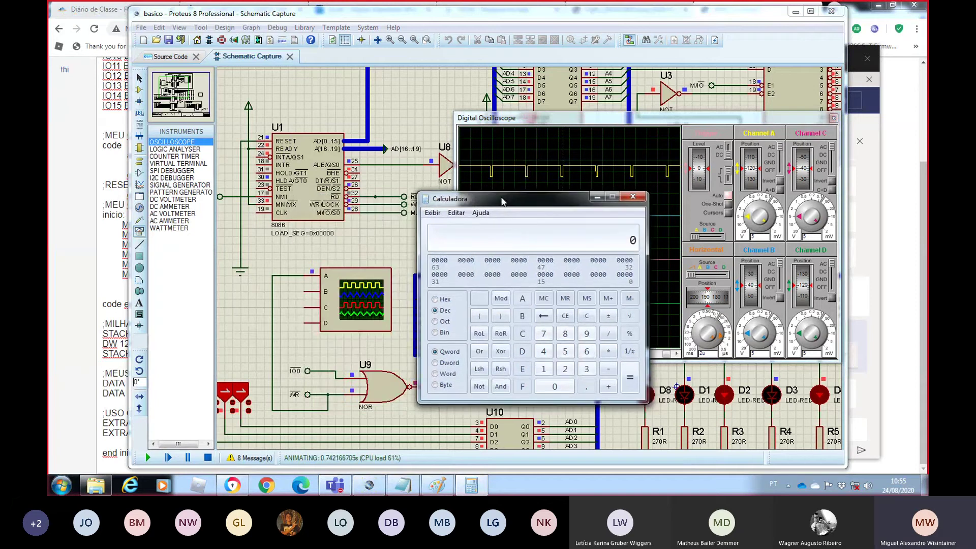
{"action": "type", "text": "1"}
{"action": "left_click", "coordinate": [433, 212]}
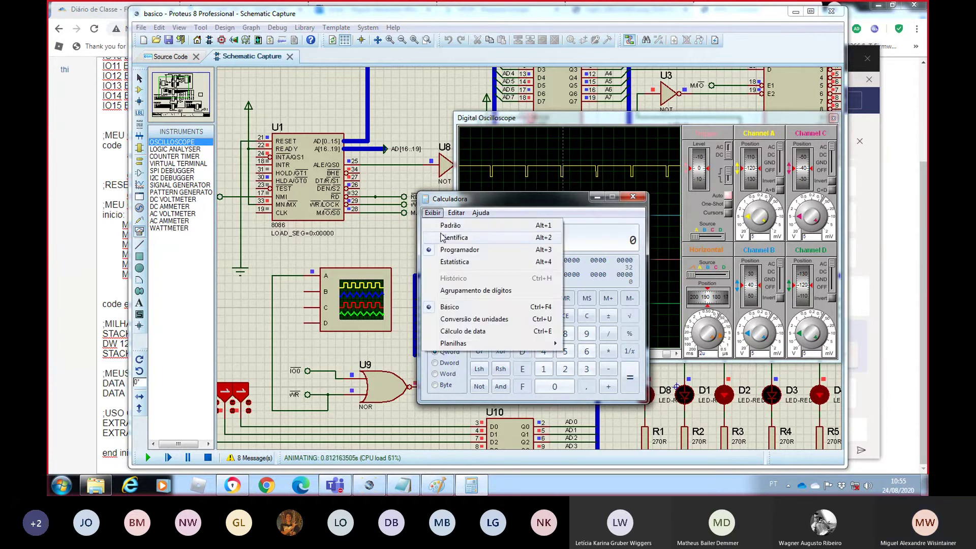
{"action": "left_click", "coordinate": [445, 235]}
- Calculate 1 / 0,000006 to get the frequency of the WR pulses, and close the Calculator
{"action": "type", "text": "1"}
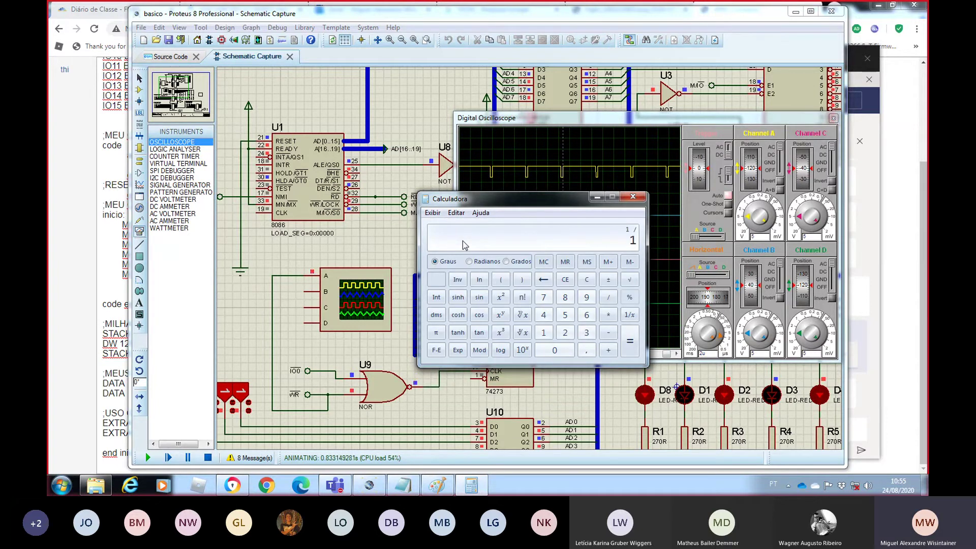
{"action": "key", "text": "BackSpace"}
{"action": "type", "text": ",00"}
{"action": "type", "text": "000"}
{"action": "type", "text": "6"}
{"action": "key", "text": "BackSpace"}
{"action": "type", "text": "06"}
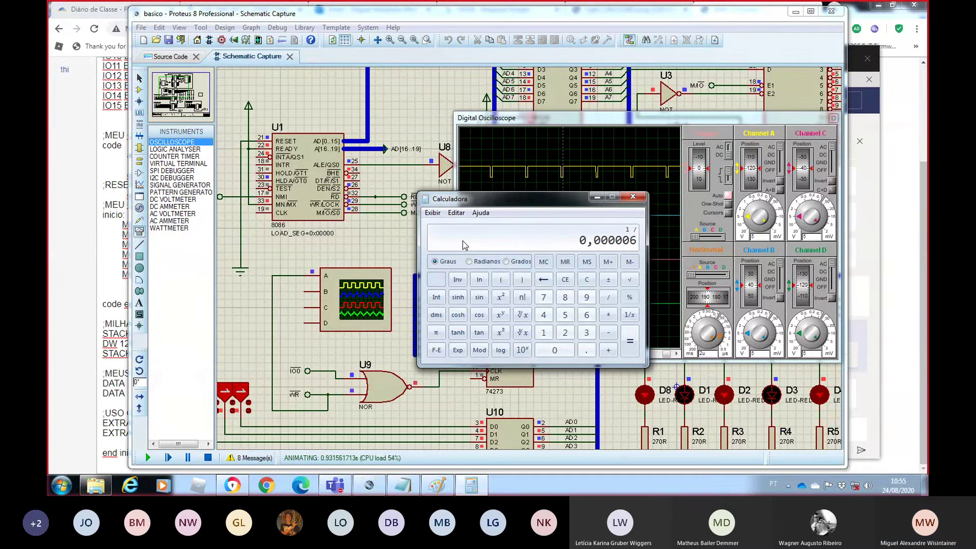
{"action": "key", "text": "Return"}
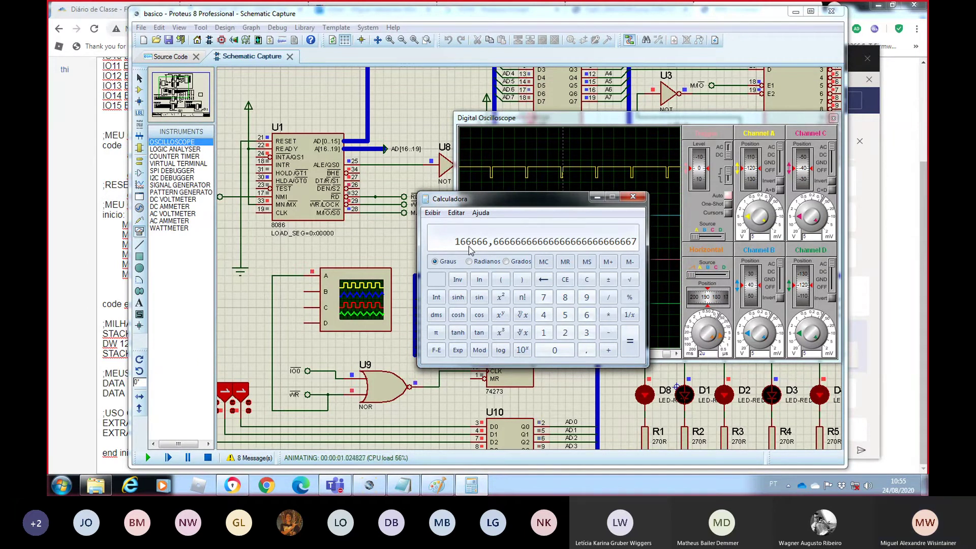
{"action": "left_click", "coordinate": [632, 198]}
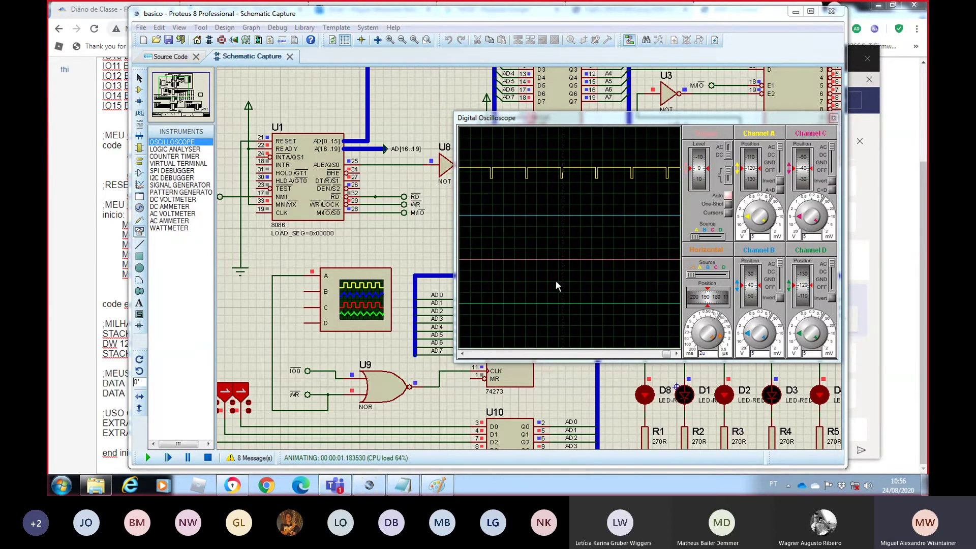
- Stop the simulation, wire oscilloscope channel B to the IO0 input line of U9, and run it briefly to view the signal
{"action": "left_click", "coordinate": [208, 457]}
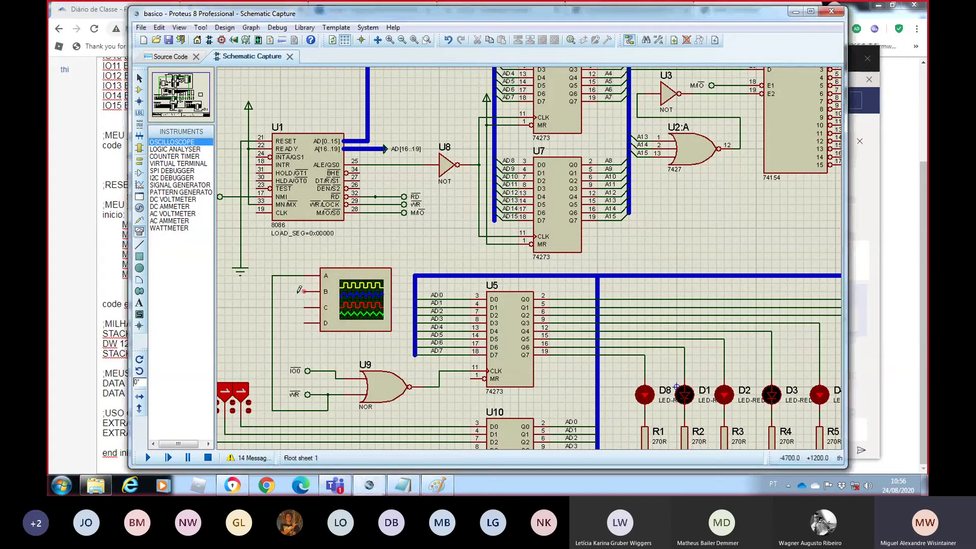
{"action": "left_click", "coordinate": [291, 341]}
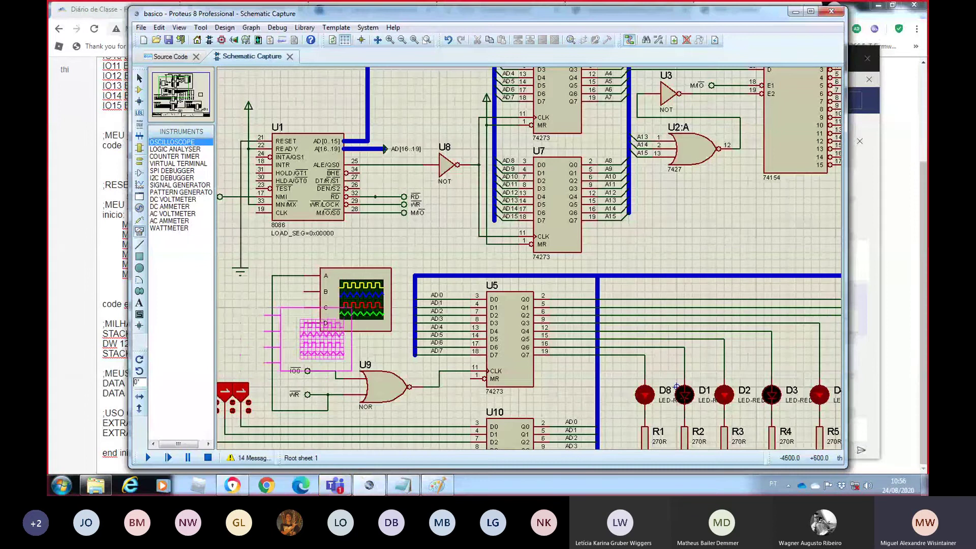
{"action": "right_click", "coordinate": [326, 365]}
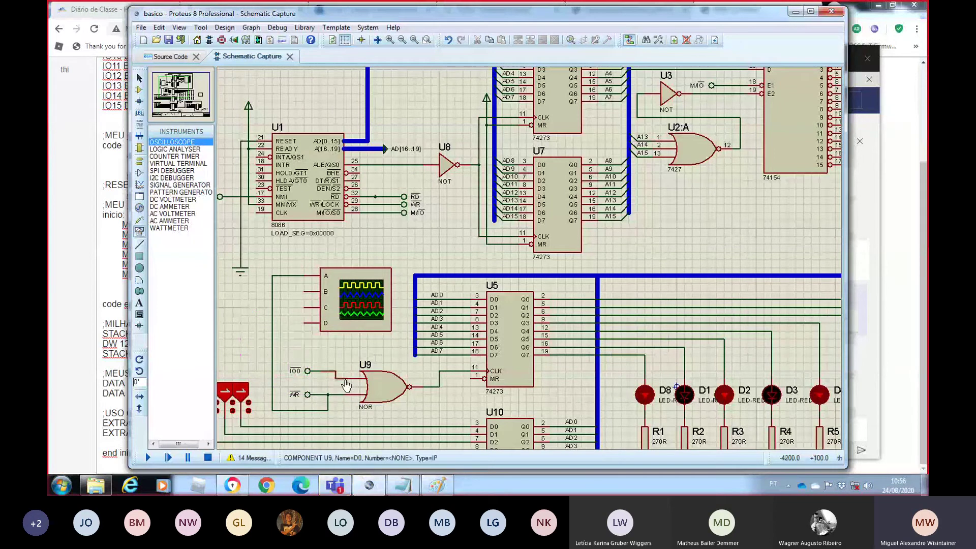
{"action": "left_click", "coordinate": [304, 292]}
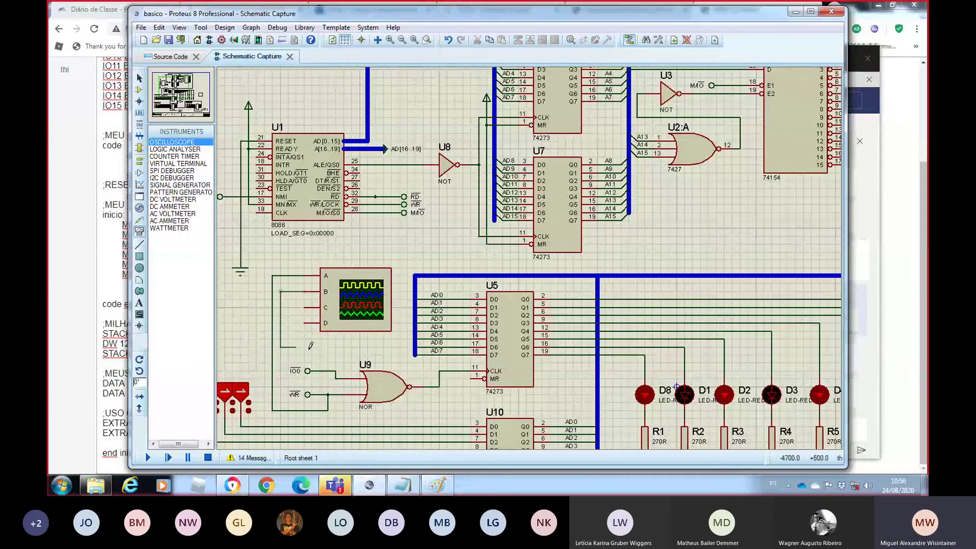
{"action": "left_click", "coordinate": [335, 371]}
{"action": "left_click", "coordinate": [147, 457]}
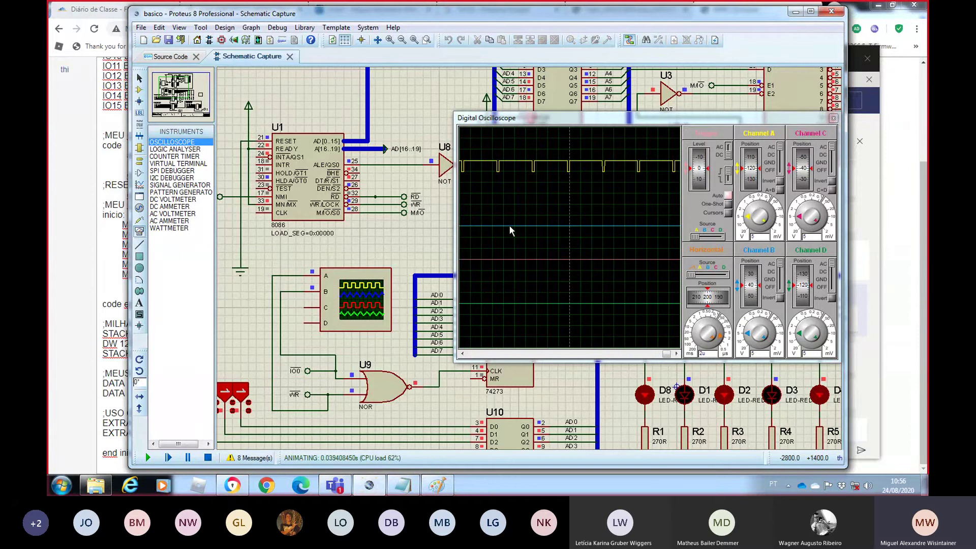
{"action": "left_click", "coordinate": [207, 457]}
- Check the meeting chat in Microsoft Teams for messages and return to Proteus
{"action": "left_click", "coordinate": [335, 485]}
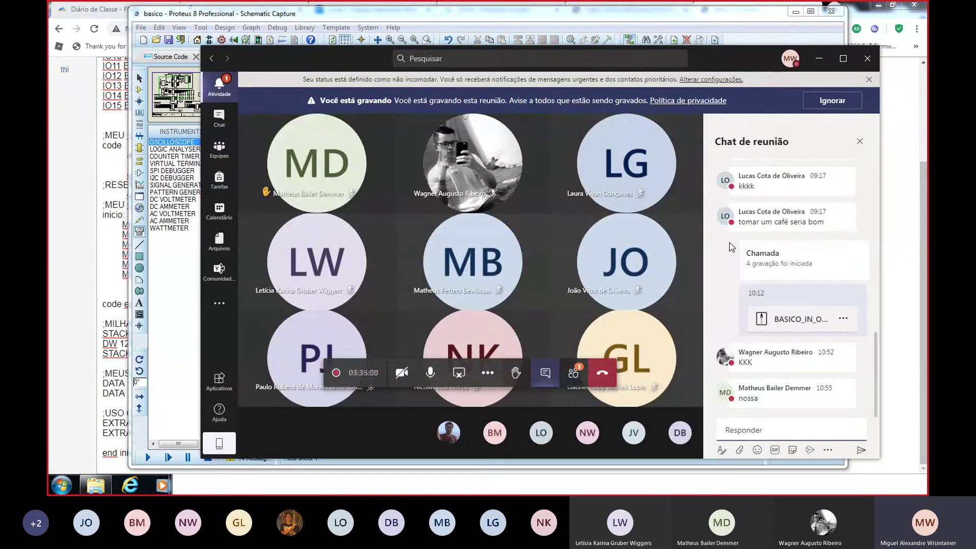
{"action": "left_click", "coordinate": [180, 341]}
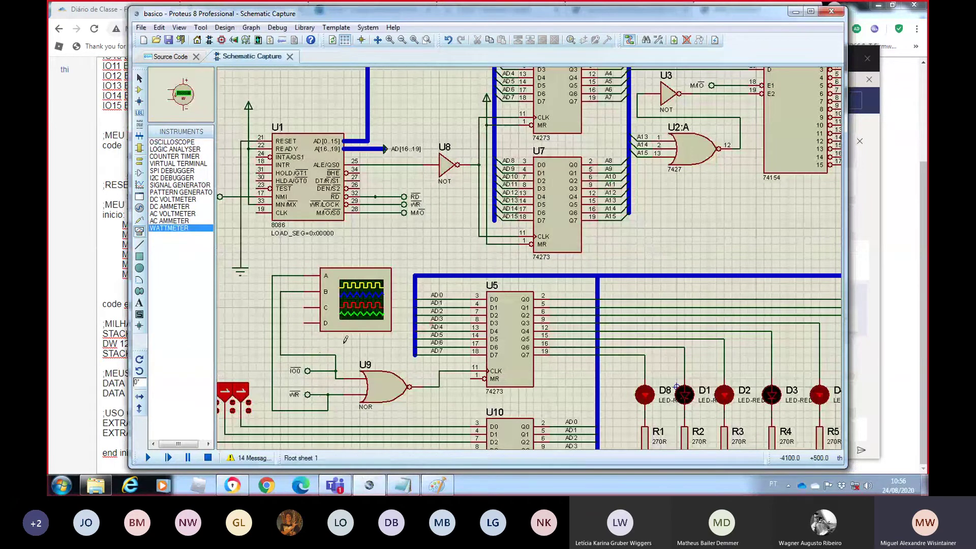
- Replace the channel B wire to the IO0 line with one from the output line of NOT gate U8
{"action": "right_click", "coordinate": [325, 353]}
{"action": "right_click", "coordinate": [325, 353]}
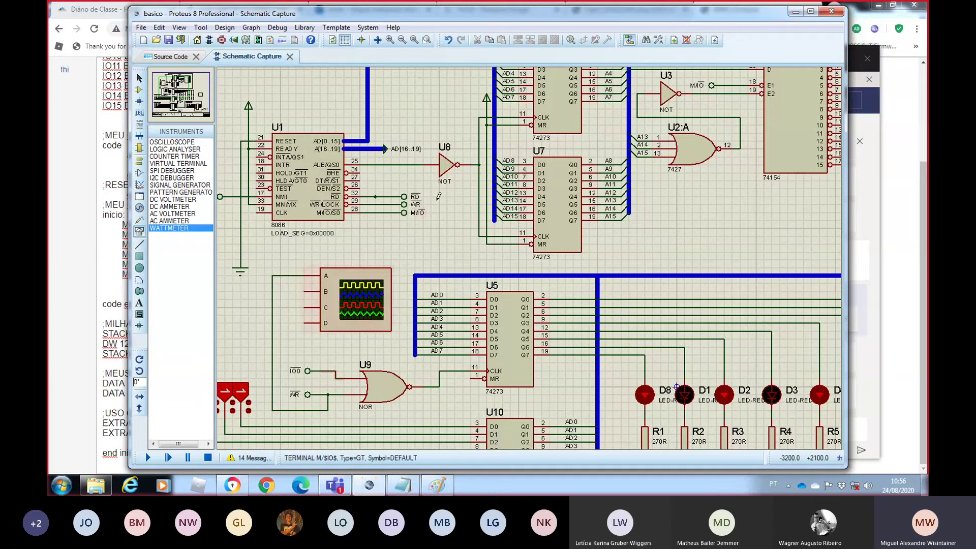
{"action": "left_click", "coordinate": [480, 204]}
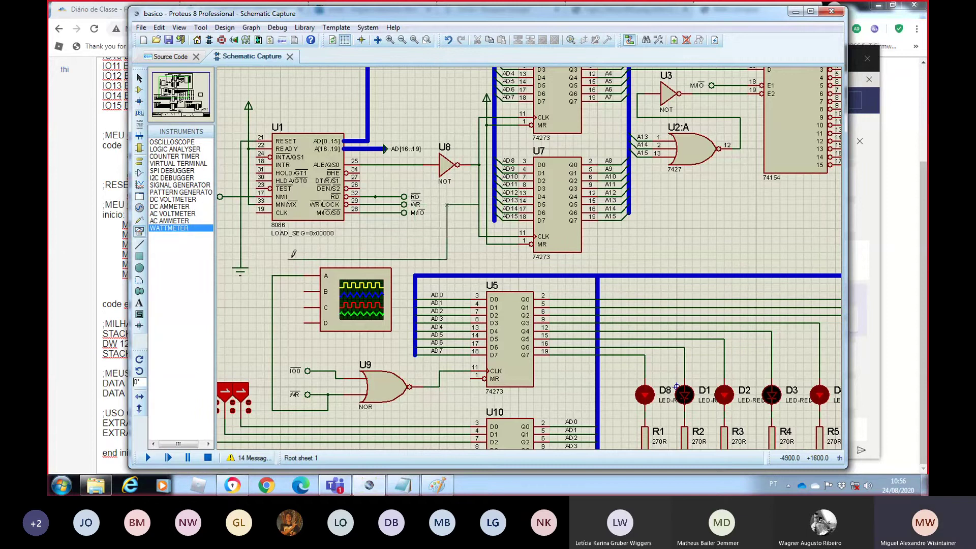
{"action": "left_click", "coordinate": [302, 291]}
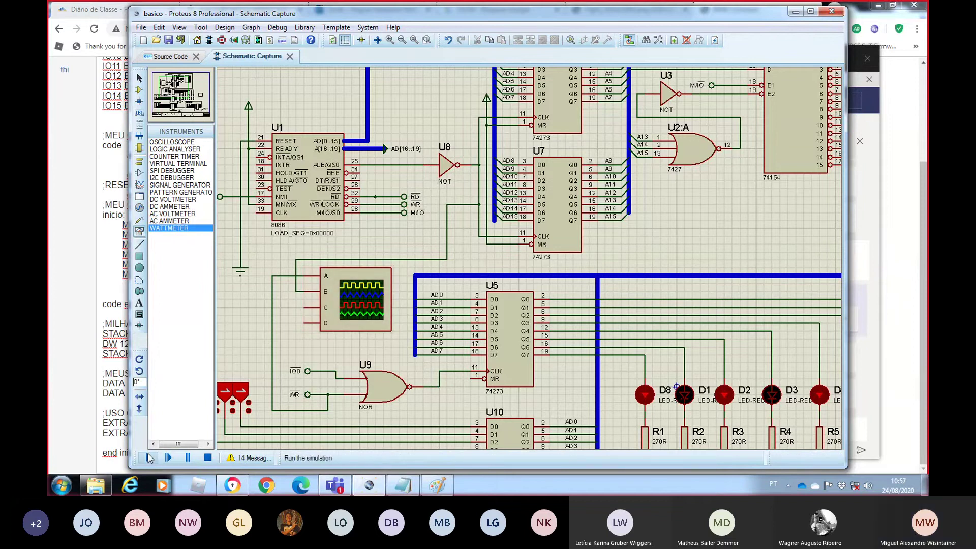
- Simulate with channel B's vertical position at 160 and the timebase at 0.5 µs to compare both pulses, and stop the run
{"action": "left_click", "coordinate": [148, 458]}
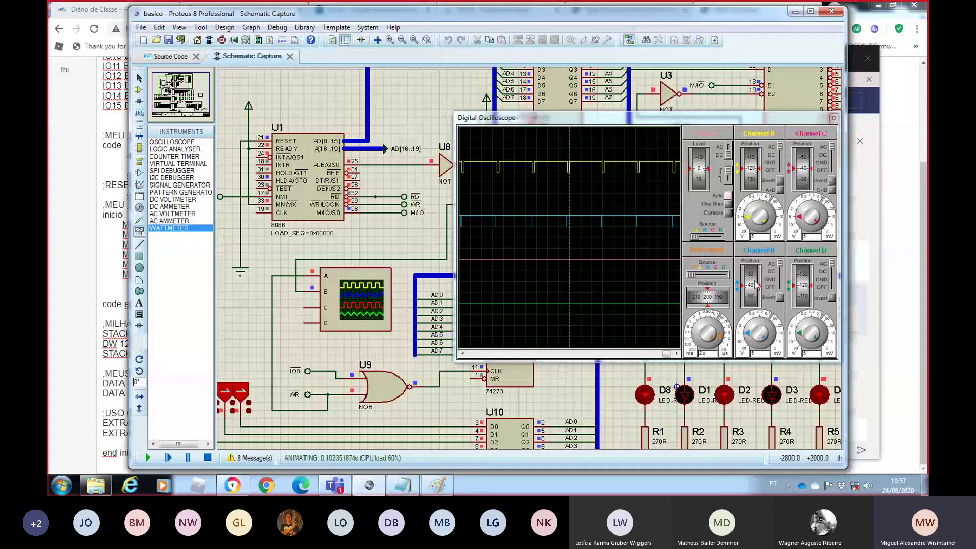
{"action": "left_click_drag", "start_coordinate": [754, 295], "coordinate": [752, 264]}
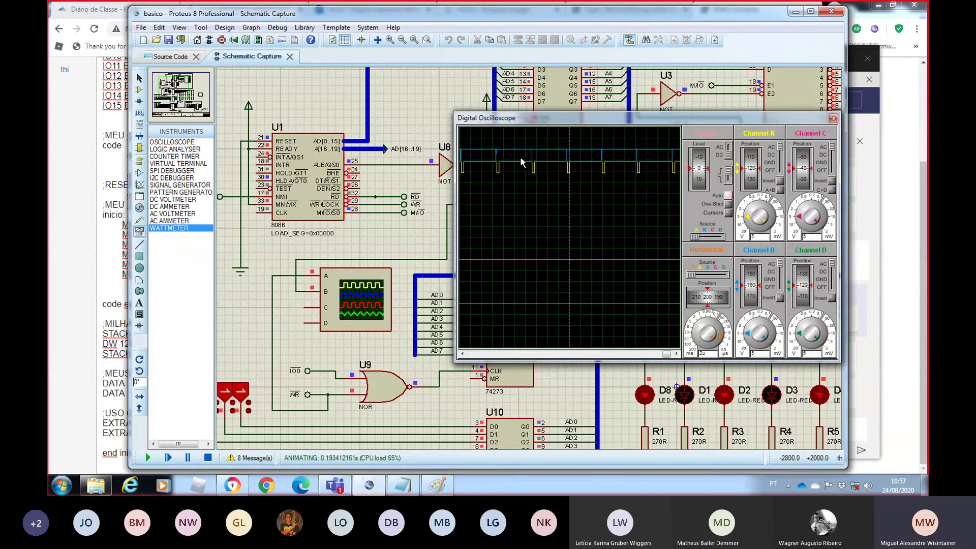
{"action": "left_click", "coordinate": [718, 344]}
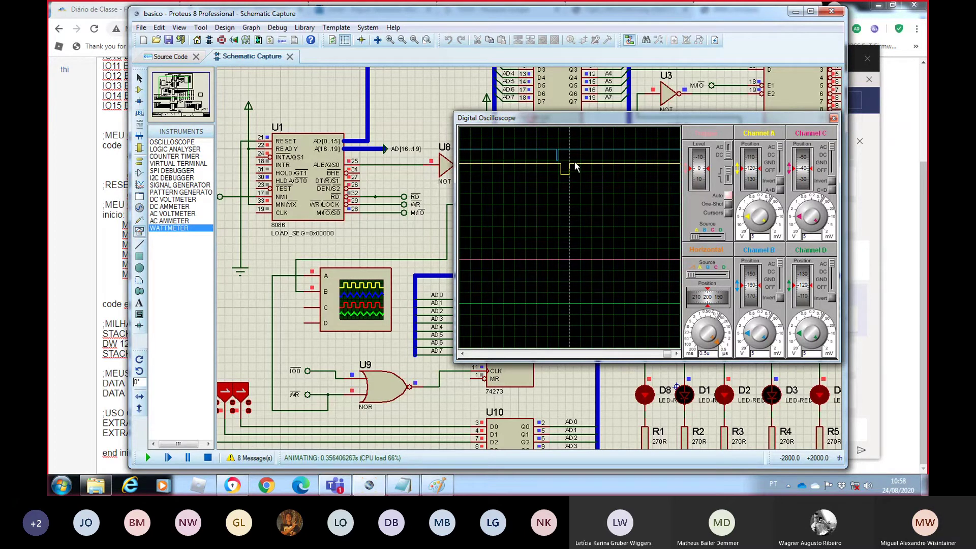
{"action": "left_click", "coordinate": [208, 457]}
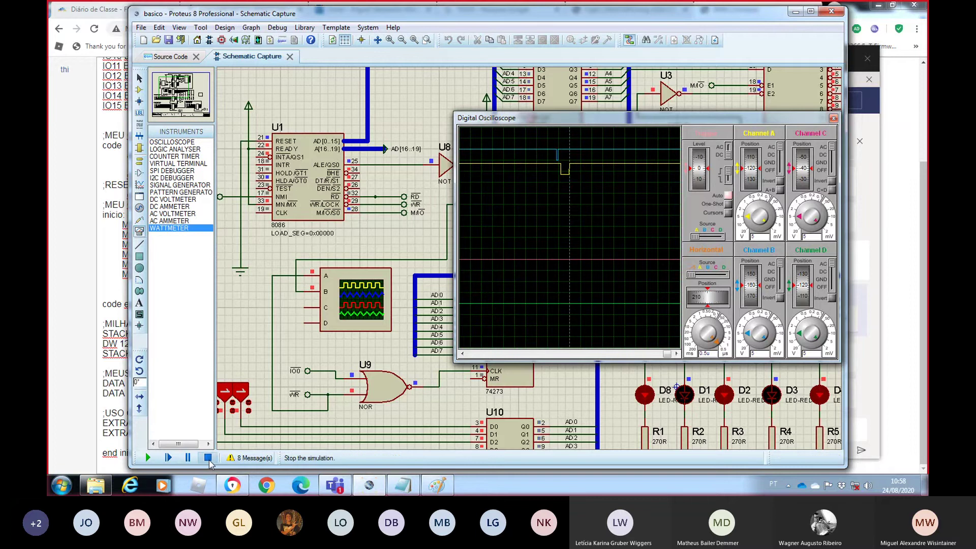
- Wire oscilloscope channel C to U1's RD line and run the simulation
{"action": "left_click", "coordinate": [304, 308]}
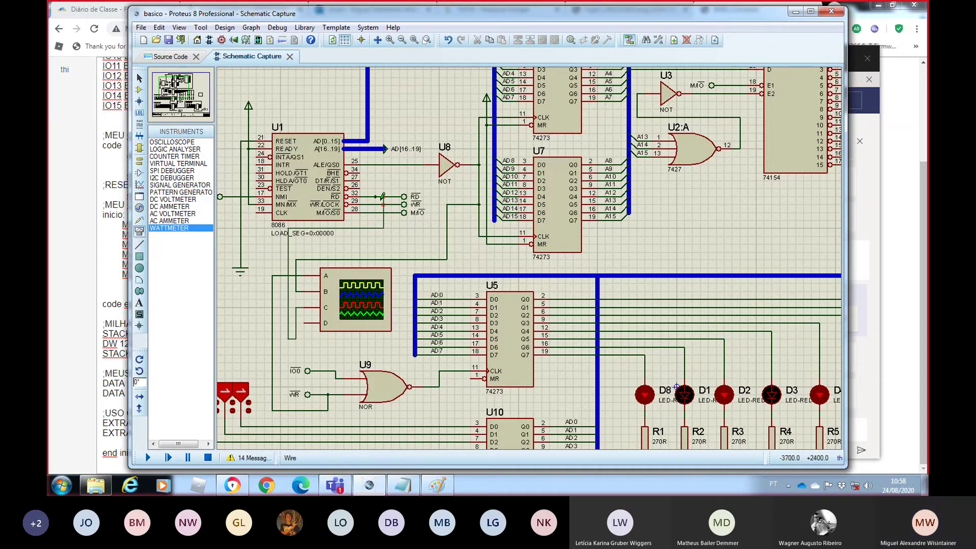
{"action": "left_click", "coordinate": [384, 197]}
{"action": "left_click", "coordinate": [148, 457]}
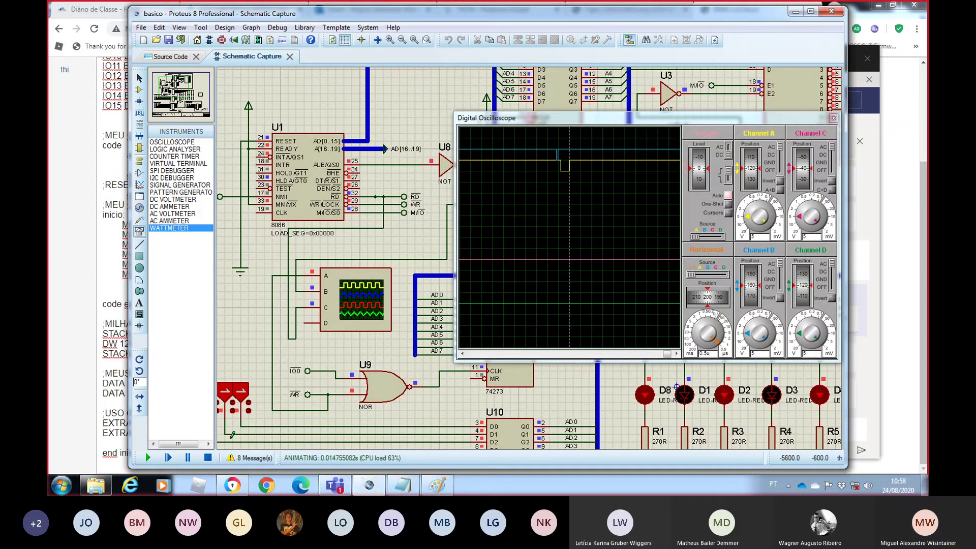
- Wire oscilloscope channel D to U1's M/IO line and rerun the simulation with a 1 µs timebase
{"action": "left_click", "coordinate": [208, 458]}
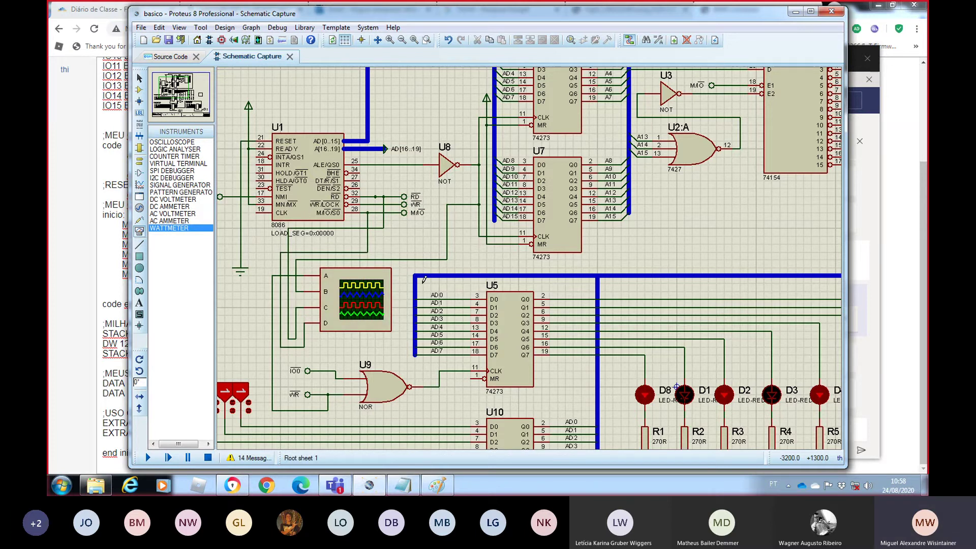
{"action": "left_click", "coordinate": [148, 458]}
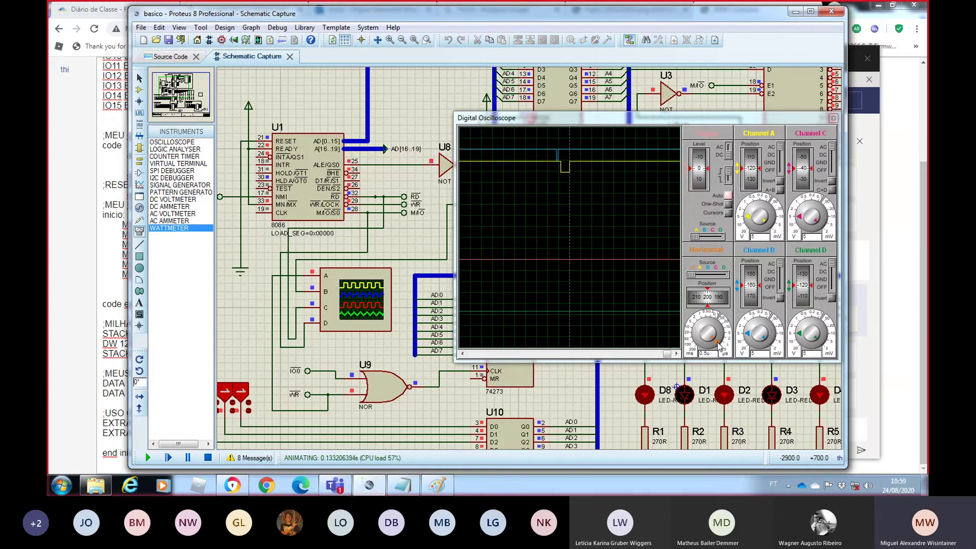
{"action": "mouse_move", "coordinate": [718, 343]}
{"action": "left_mouse_down"}
{"action": "mouse_move", "coordinate": [720, 326]}
{"action": "mouse_move", "coordinate": [723, 341]}
{"action": "left_mouse_up"}
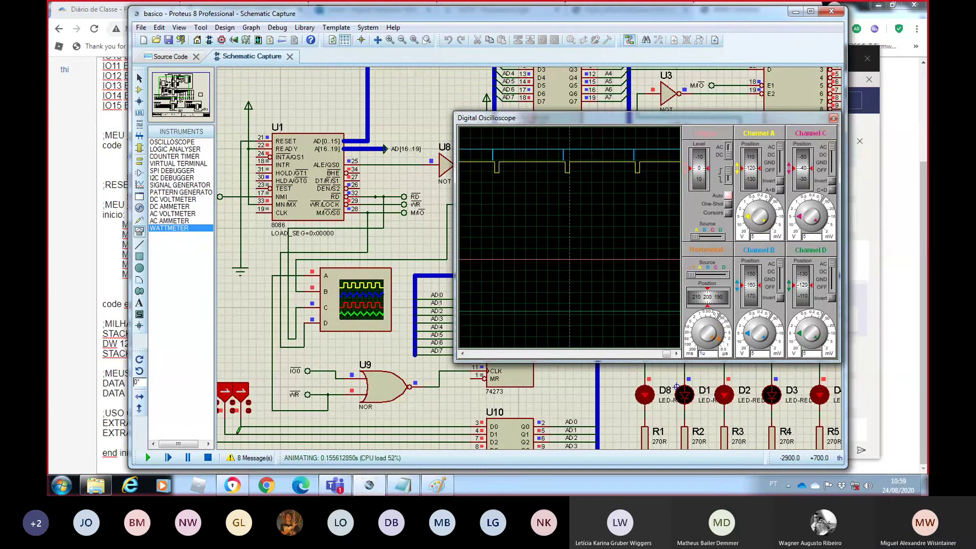
- Stop the simulation and insert the instruction MOV DS:[0000H],AL below OUT 0000H,AL in the source code
{"action": "left_click", "coordinate": [207, 458]}
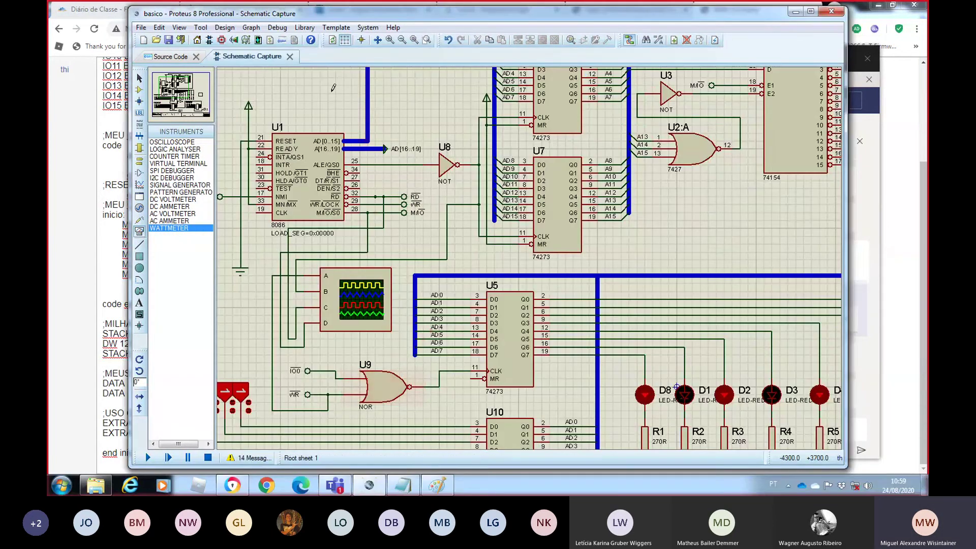
{"action": "left_click", "coordinate": [178, 57]}
{"action": "left_click", "coordinate": [345, 249]}
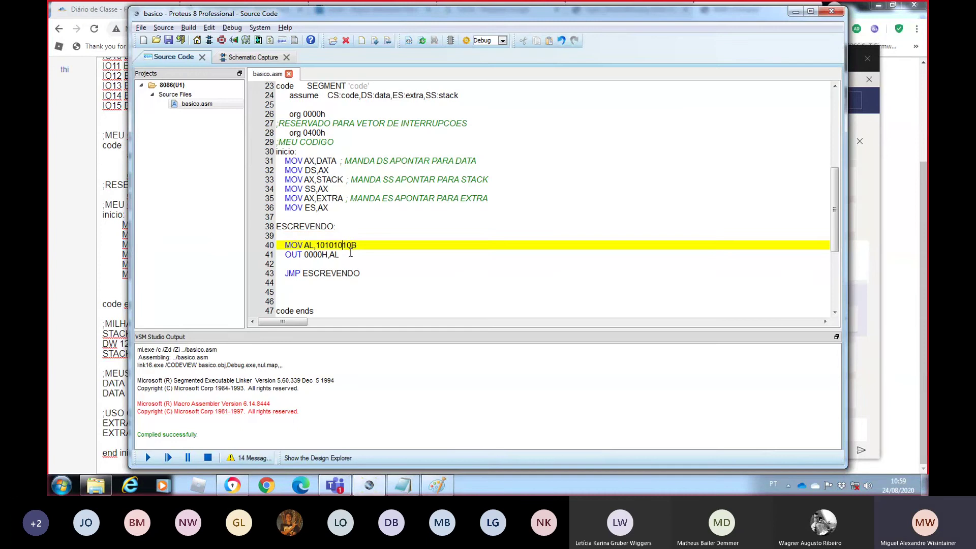
{"action": "key", "text": "Down"}
{"action": "key", "text": "Return"}
{"action": "key", "text": "Return"}
{"action": "type", "text": "mo"}
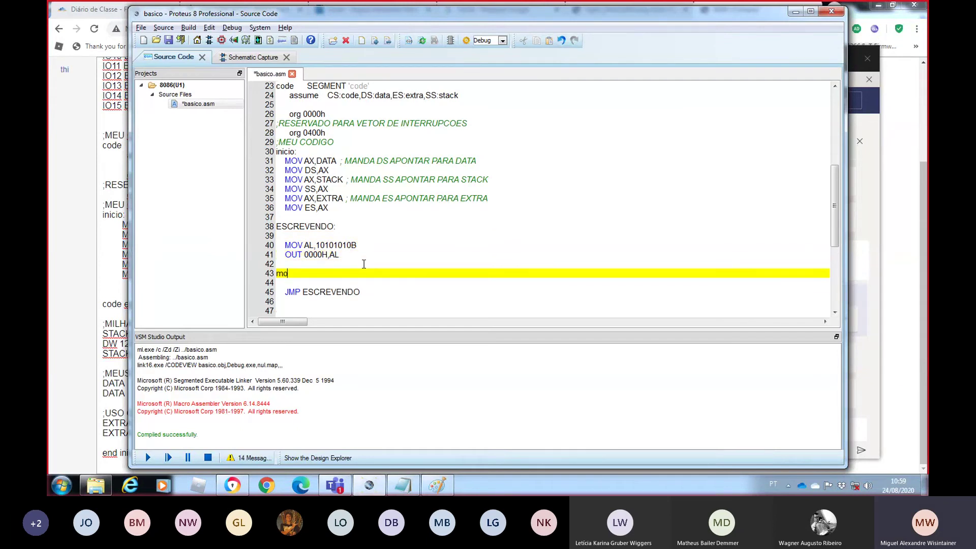
{"action": "key", "text": "BackSpace"}
{"action": "key", "text": "BackSpace"}
{"action": "key", "text": "Tab"}
{"action": "type", "text": "mo"}
{"action": "key", "text": "BackSpace"}
{"action": "key", "text": "BackSpace"}
{"action": "type", "text": "MOV ["}
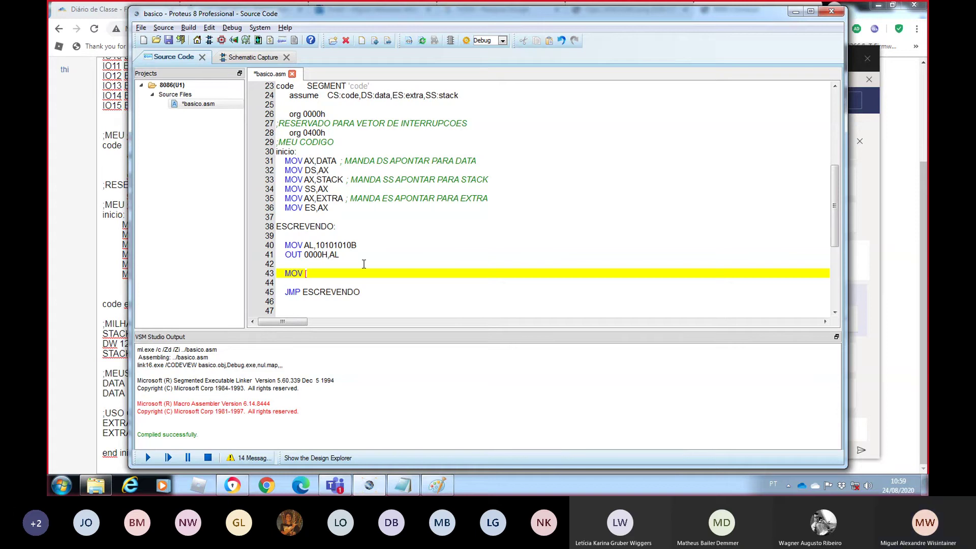
{"action": "type", "text": "0000H"}
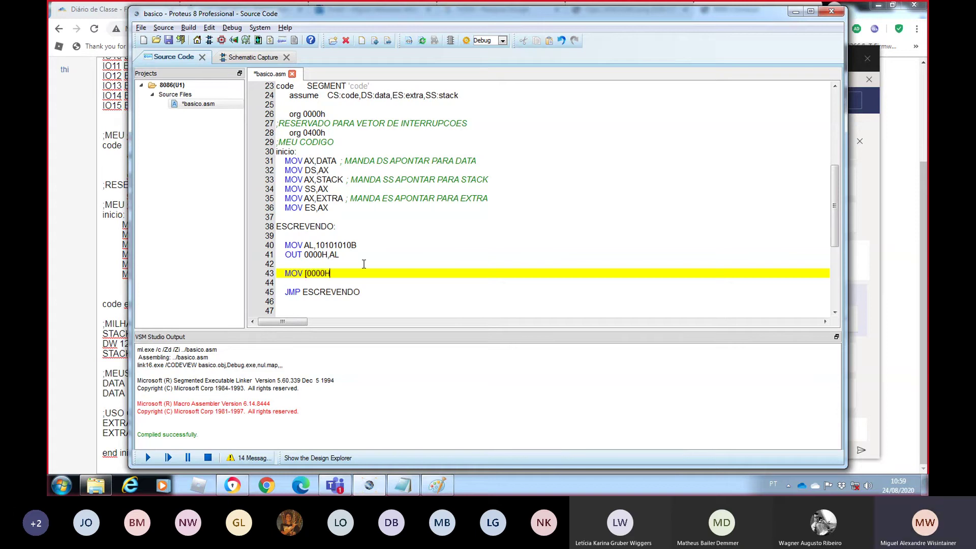
{"action": "type", "text": "],AL"}
{"action": "type", "text": "DS:"}
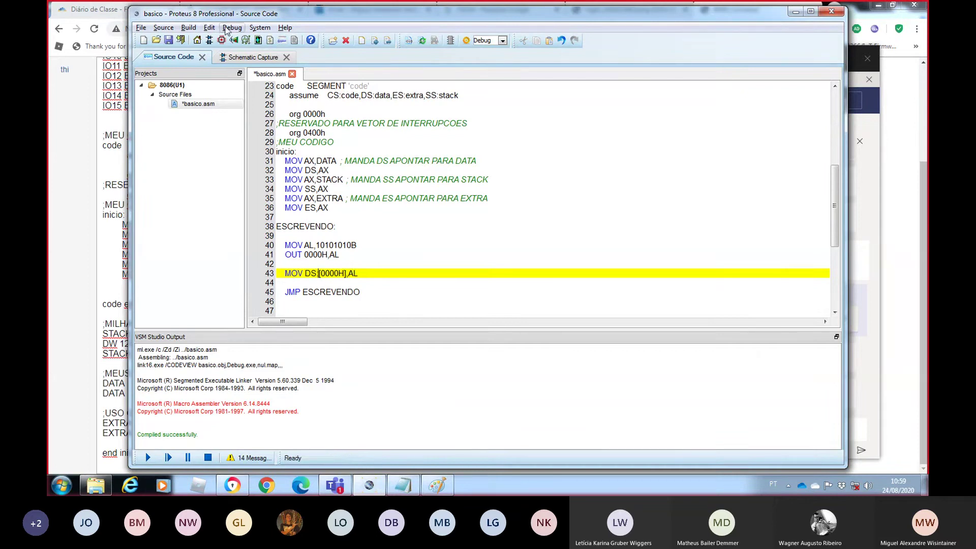
- Build the project, simulate it to examine the memory write's signals on the oscilloscope, and stop the run
{"action": "left_click", "coordinate": [188, 27]}
{"action": "left_click", "coordinate": [206, 39]}
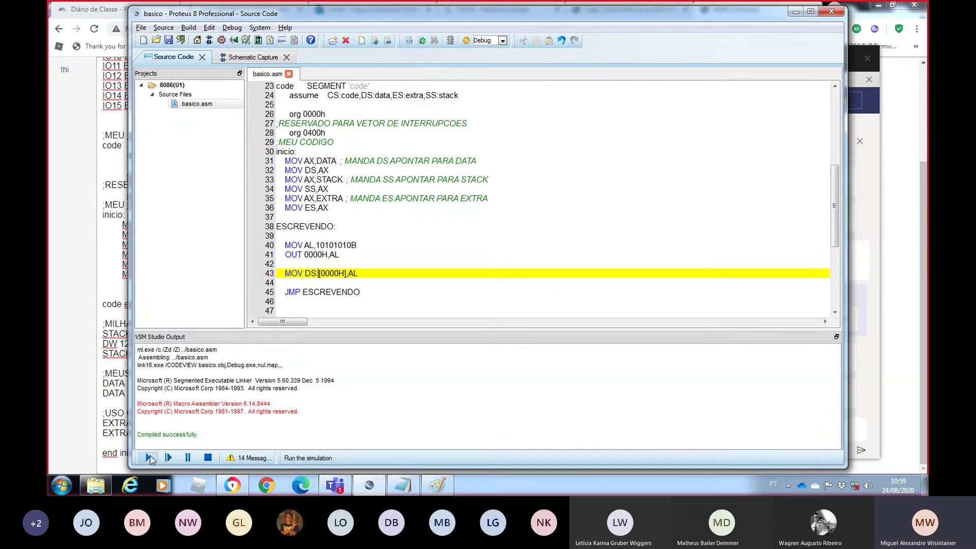
{"action": "left_click", "coordinate": [149, 458]}
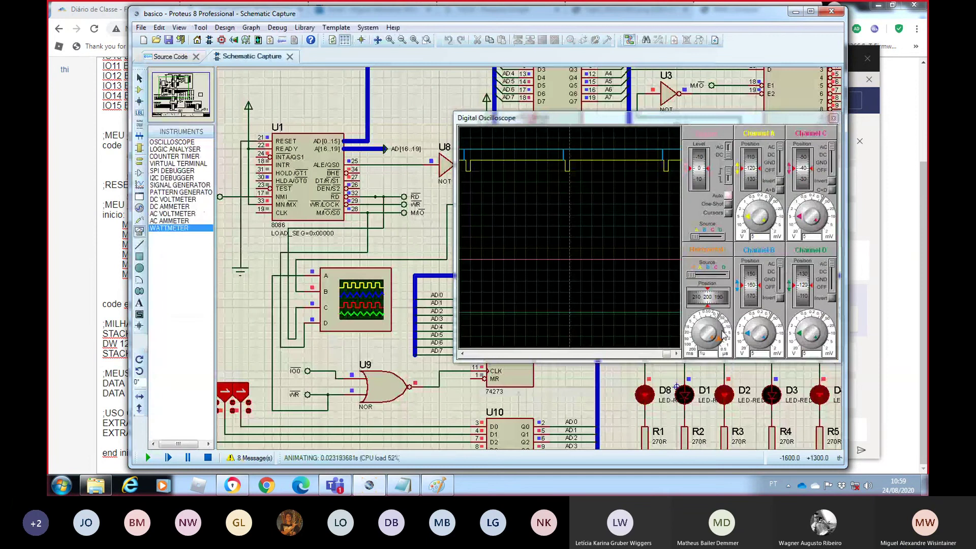
{"action": "mouse_move", "coordinate": [719, 343]}
{"action": "left_mouse_down"}
{"action": "mouse_move", "coordinate": [703, 327]}
{"action": "mouse_move", "coordinate": [697, 334]}
{"action": "mouse_move", "coordinate": [701, 326]}
{"action": "mouse_move", "coordinate": [721, 334]}
{"action": "mouse_move", "coordinate": [716, 326]}
{"action": "mouse_move", "coordinate": [723, 345]}
{"action": "left_mouse_up"}
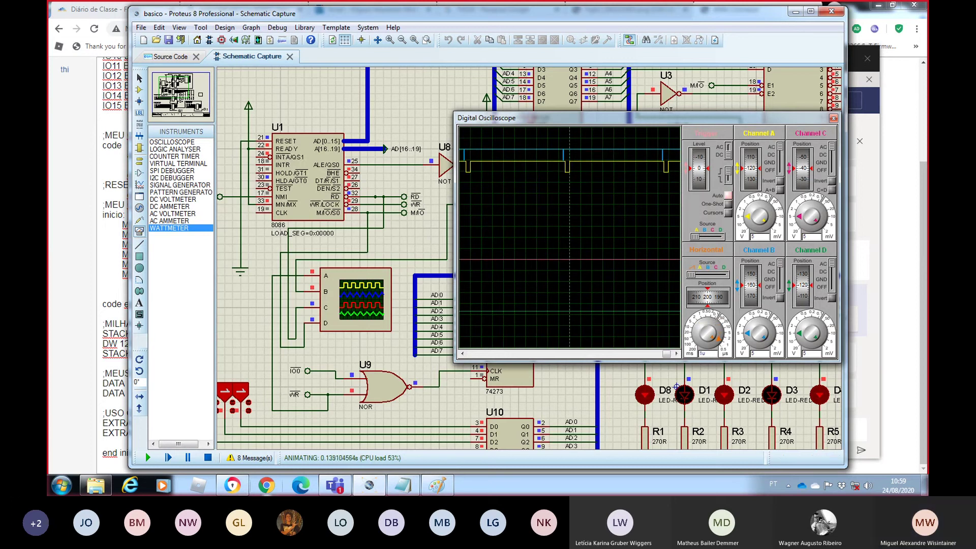
{"action": "left_click", "coordinate": [209, 458]}
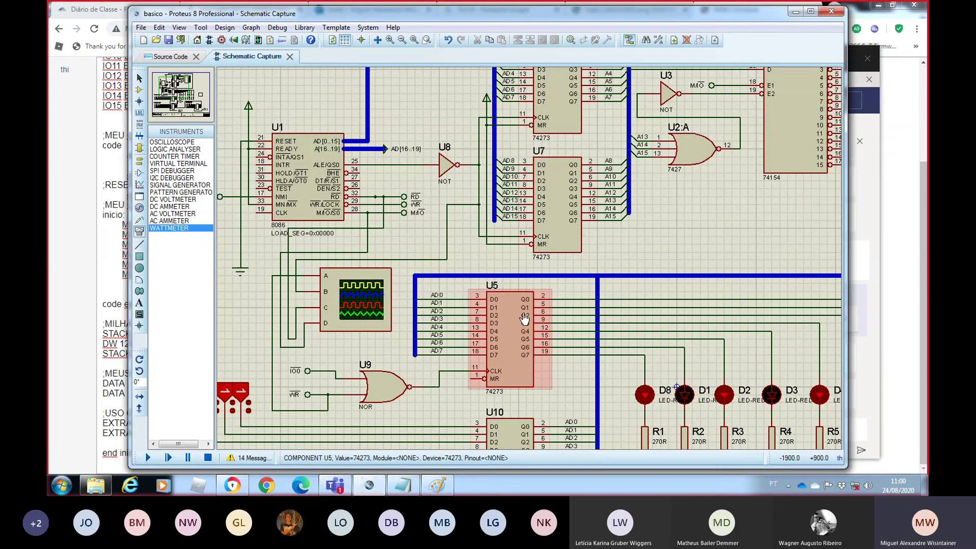
- Undo the oscilloscope wiring and the placement of the oscilloscope in the schematic
{"action": "key", "text": "ctrl+z"}
{"action": "key", "text": "ctrl+z"}
{"action": "key", "text": "ctrl+z"}
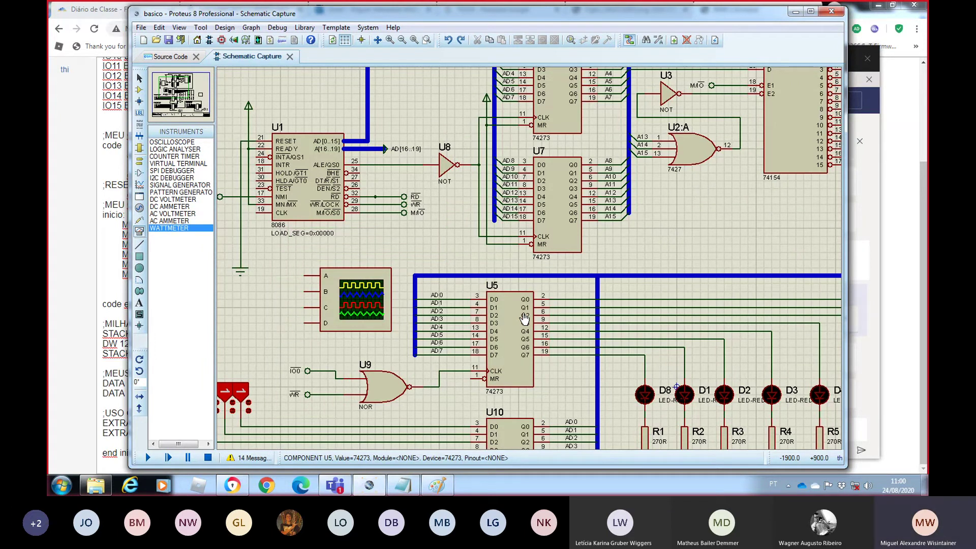
{"action": "key", "text": "ctrl+z"}
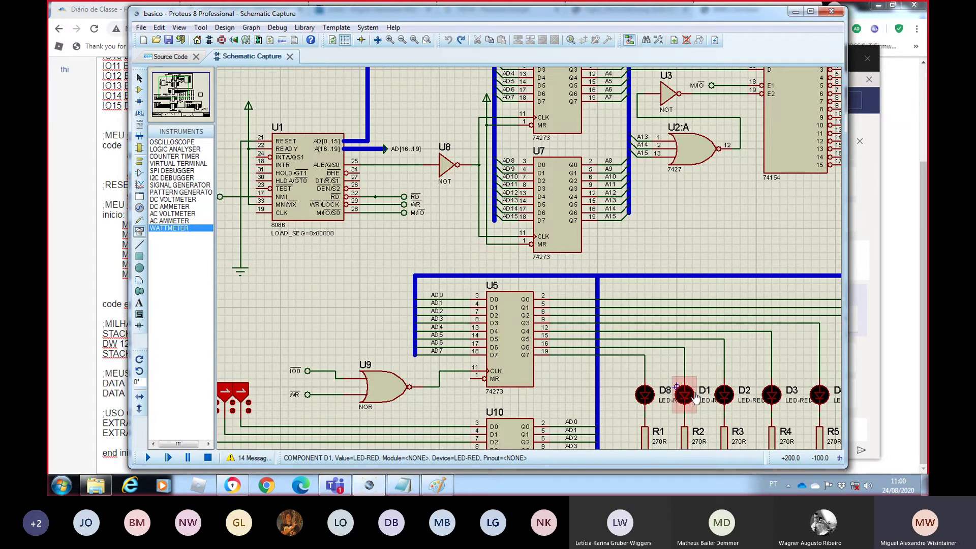
- Delete the MOV DS:[0000H],AL instruction from the ESCREVENDO loop in the source code
{"action": "left_click", "coordinate": [171, 56]}
{"action": "left_click_drag", "start_coordinate": [363, 273], "coordinate": [274, 273]}
{"action": "key", "text": "Delete"}
{"action": "key", "text": "Up"}
{"action": "key", "text": "Up"}
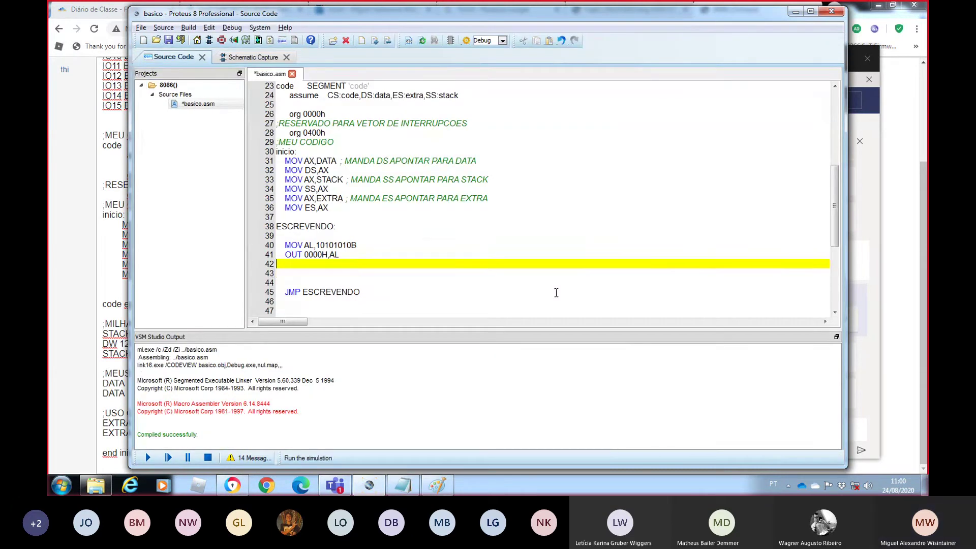
- Duplicate the MOV AL,10101010B and OUT 0000H,AL lines below the originals in the ESCREVENDO loop
{"action": "key", "text": "Up"}
{"action": "key", "text": "Down"}
{"action": "key", "text": "Down"}
{"action": "key", "text": "Up"}
{"action": "key", "text": "Up"}
{"action": "key", "text": "shift+Down"}
{"action": "key", "text": "shift+Down"}
{"action": "key", "text": "ctrl+c"}
{"action": "key", "text": "Down"}
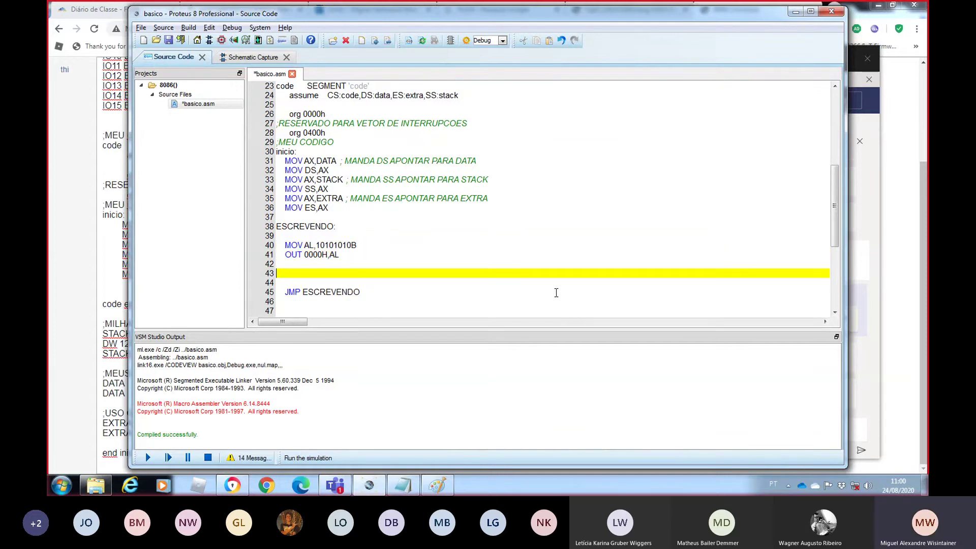
{"action": "key", "text": "ctrl+v"}
{"action": "key", "text": "Up"}
{"action": "key", "text": "Up"}
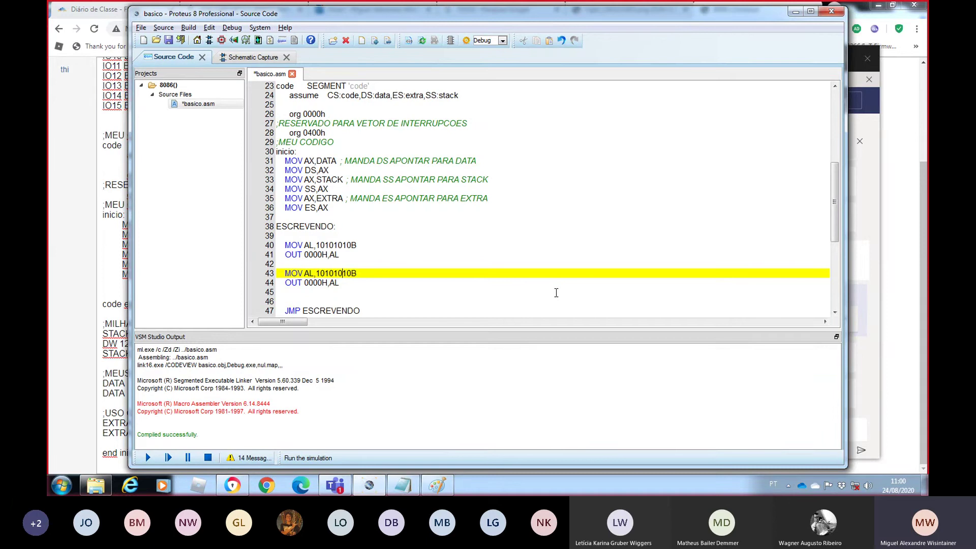
- Change the binary value in the second MOV AL instruction to 01010101B
{"action": "key", "text": "shift+Right"}
{"action": "key", "text": "shift+Right"}
{"action": "key", "text": "shift+Right"}
{"action": "key", "text": "shift+Right"}
{"action": "key", "text": "shift+Right"}
{"action": "key", "text": "shift+Right"}
{"action": "key", "text": "shift+Right"}
{"action": "key", "text": "shift+Right"}
{"action": "type", "text": "01010101"}
{"action": "key", "text": "Up"}
{"action": "key", "text": "Up"}
{"action": "key", "text": "Up"}
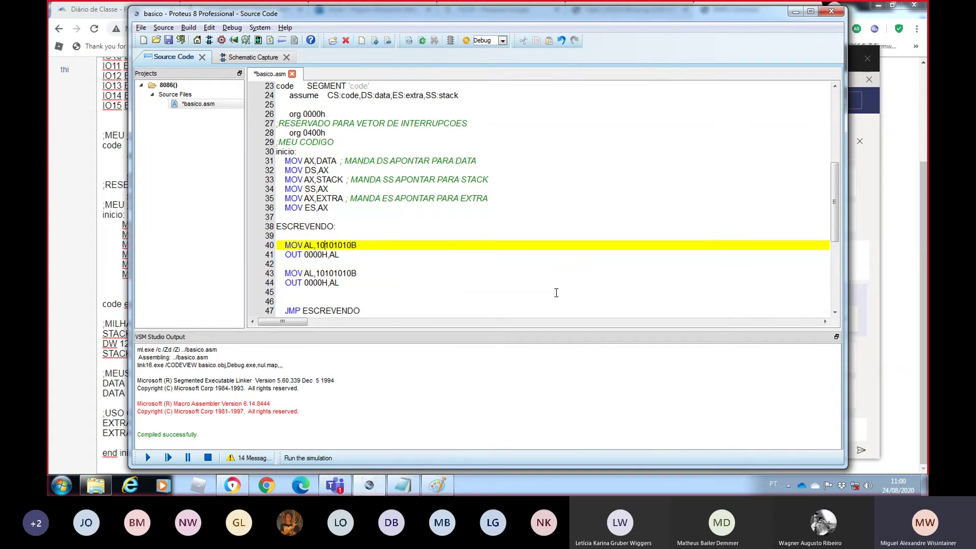
{"action": "key", "text": "Down"}
{"action": "key", "text": "Down"}
{"action": "key", "text": "Down"}
{"action": "key", "text": "Down"}
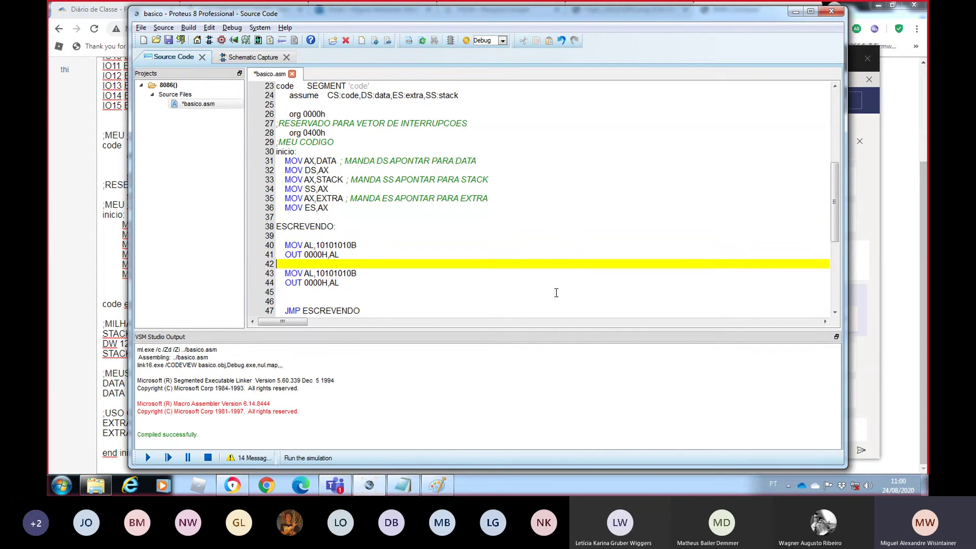
{"action": "key", "text": "Up"}
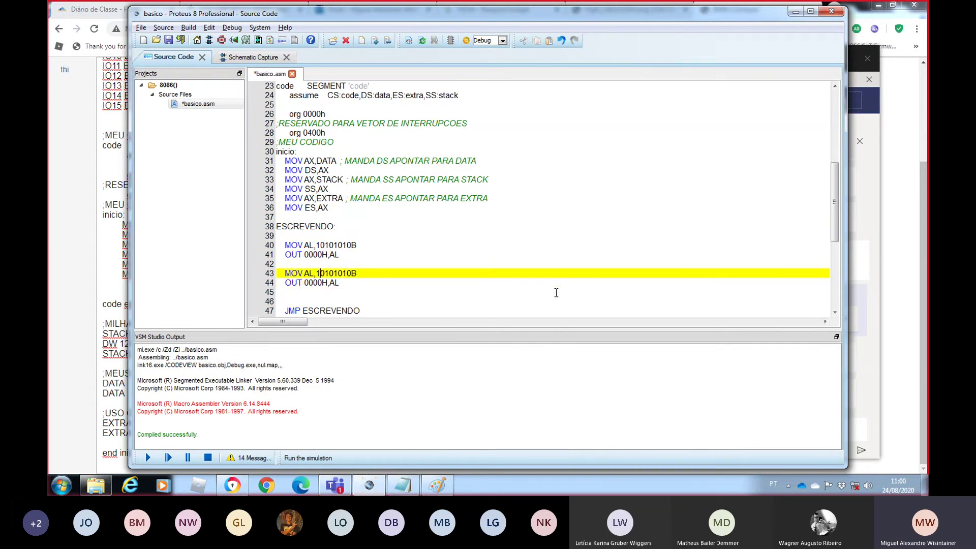
{"action": "key", "text": "BackSpace"}
{"action": "left_click", "coordinate": [556, 293]}
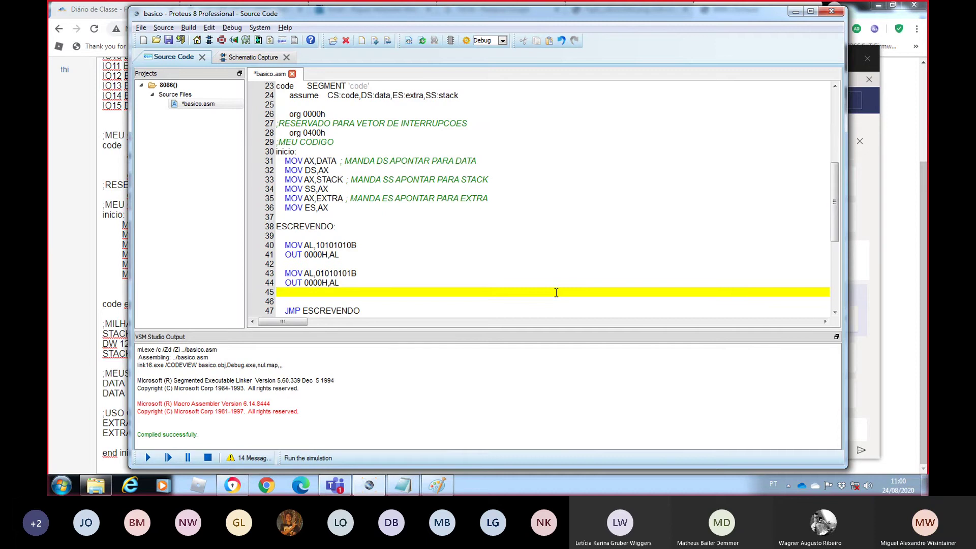
- Copy the entire source code into the 8086 Dontpad page in the browser, replacing its text, and return to Proteus
{"action": "key", "text": "ctrl+a"}
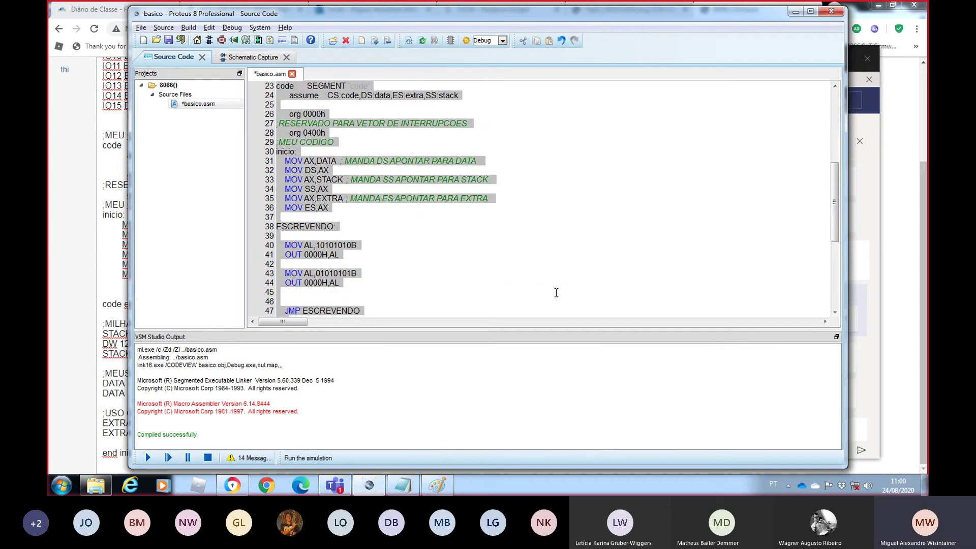
{"action": "left_click", "coordinate": [230, 486]}
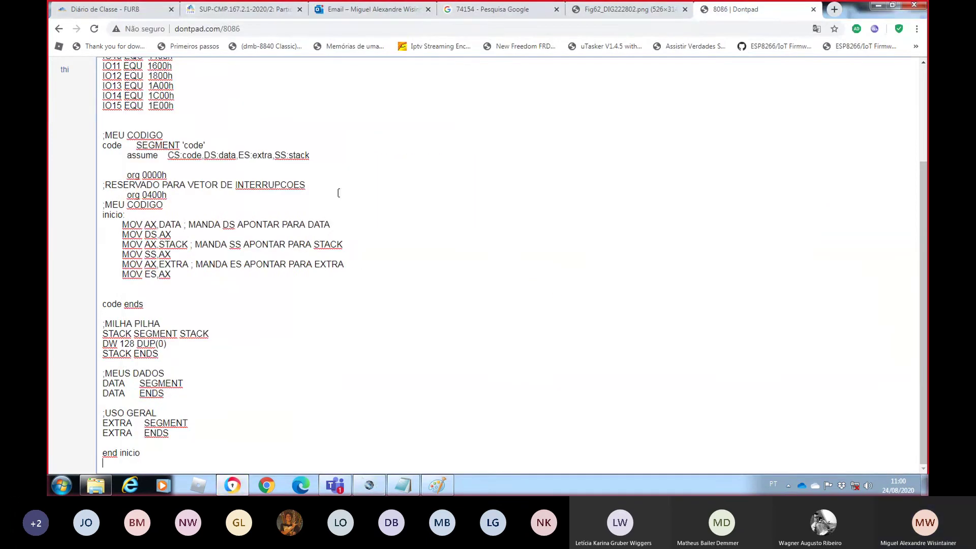
{"action": "scroll", "coordinate": [272, 403], "scroll_direction": "down", "scroll_amount": 2}
{"action": "key", "text": "alt+Tab"}
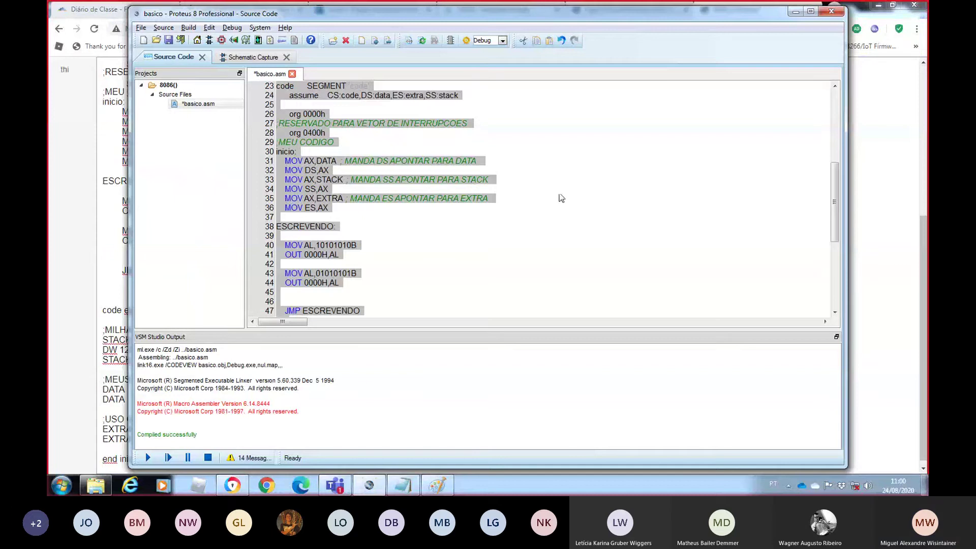
{"action": "left_click", "coordinate": [564, 192]}
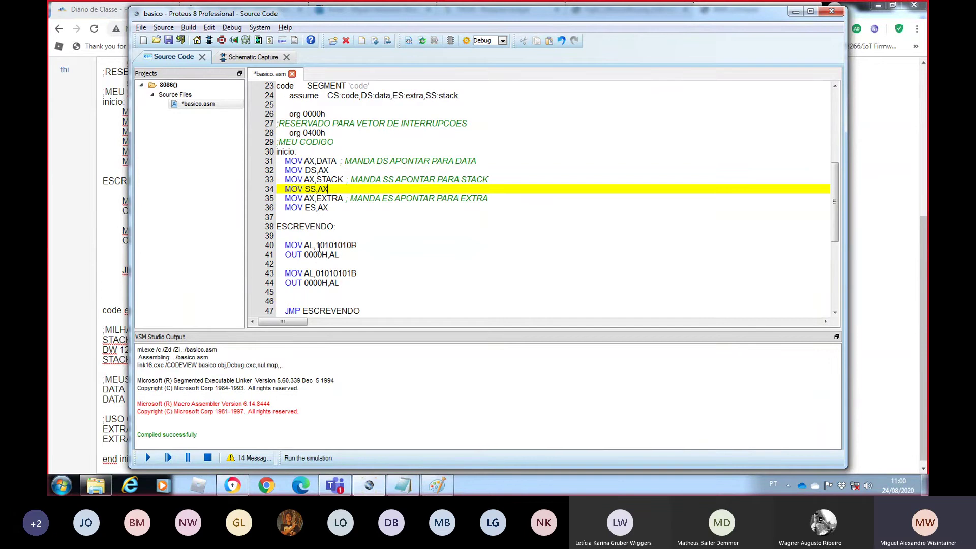
- Simulate the alternating LED program, examine LEDs D1 to D8 in the schematic, and stop the run
{"action": "left_click_drag", "start_coordinate": [317, 246], "coordinate": [351, 275]}
{"action": "left_click", "coordinate": [325, 246]}
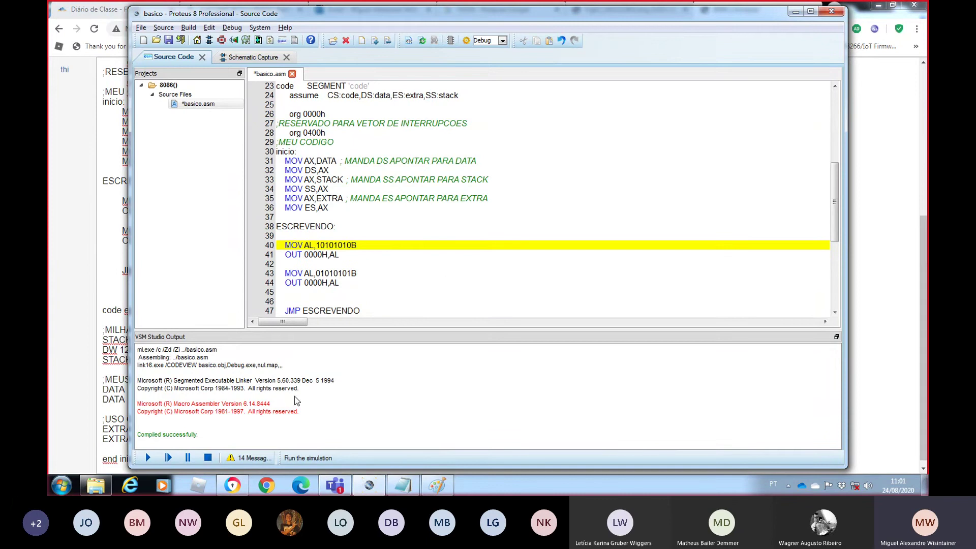
{"action": "left_click", "coordinate": [145, 456]}
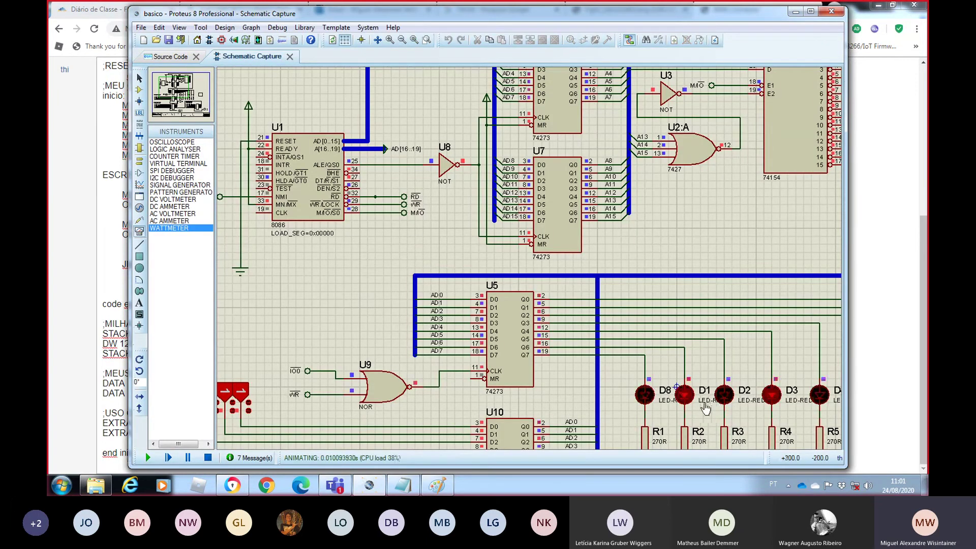
{"action": "left_click", "coordinate": [196, 91]}
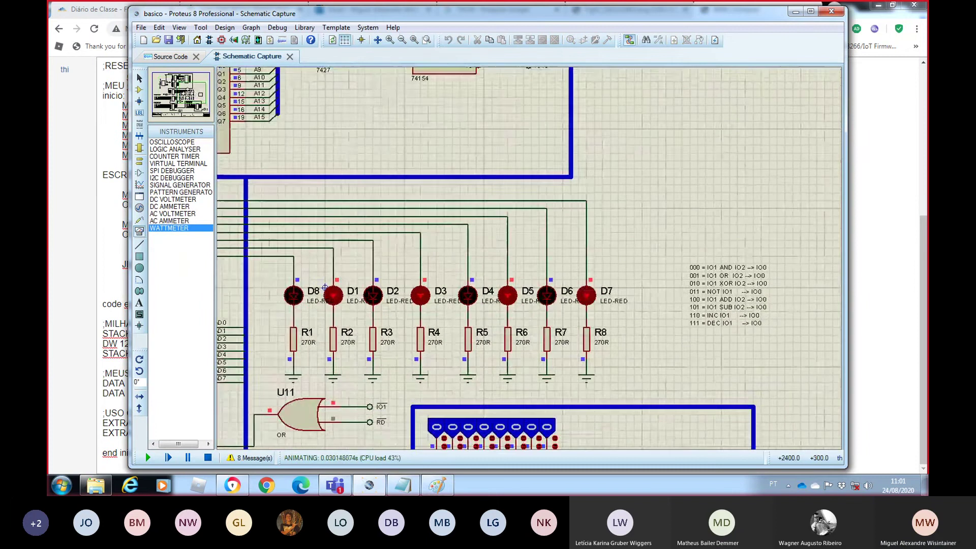
{"action": "left_click", "coordinate": [184, 96]}
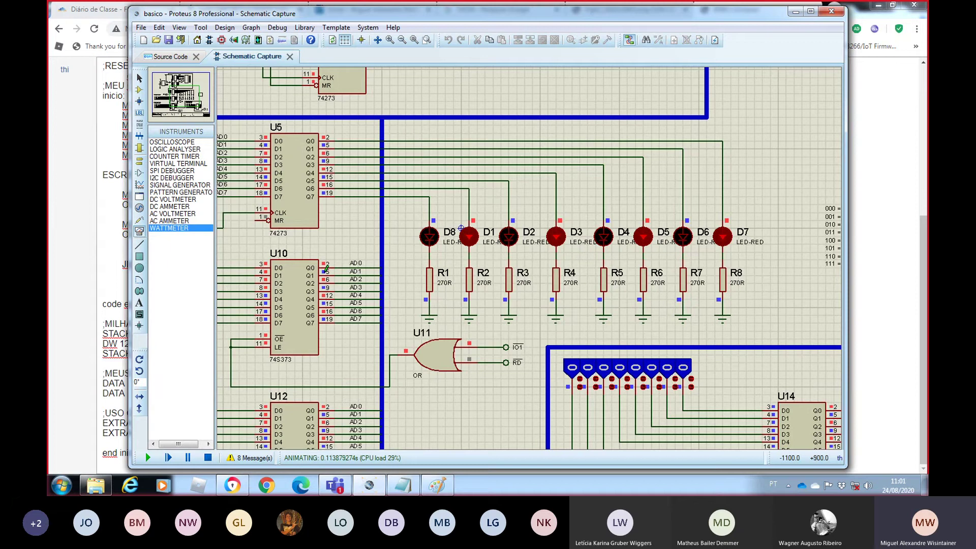
{"action": "left_click", "coordinate": [209, 458]}
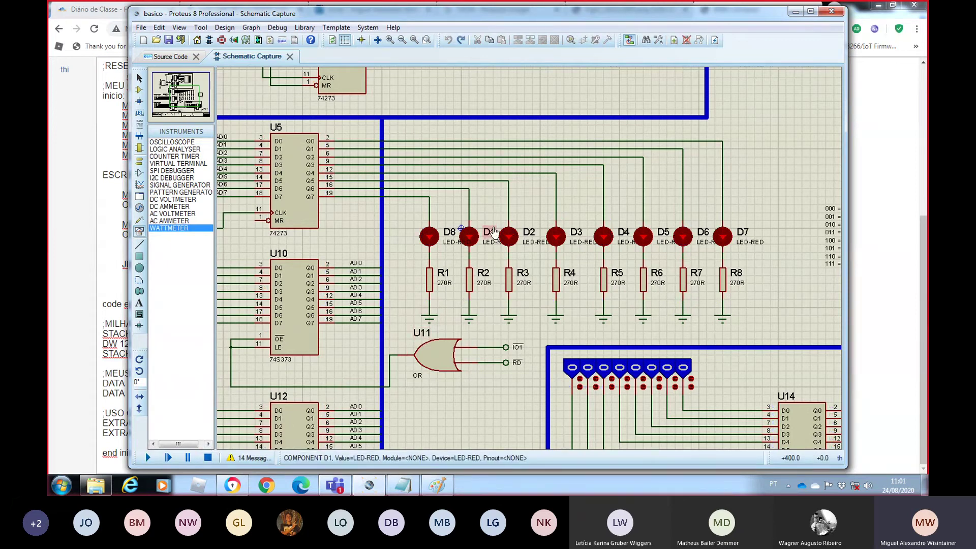
- Start a step-by-step simulation and narrow the Proteus window to free space beside it
{"action": "left_click", "coordinate": [173, 461]}
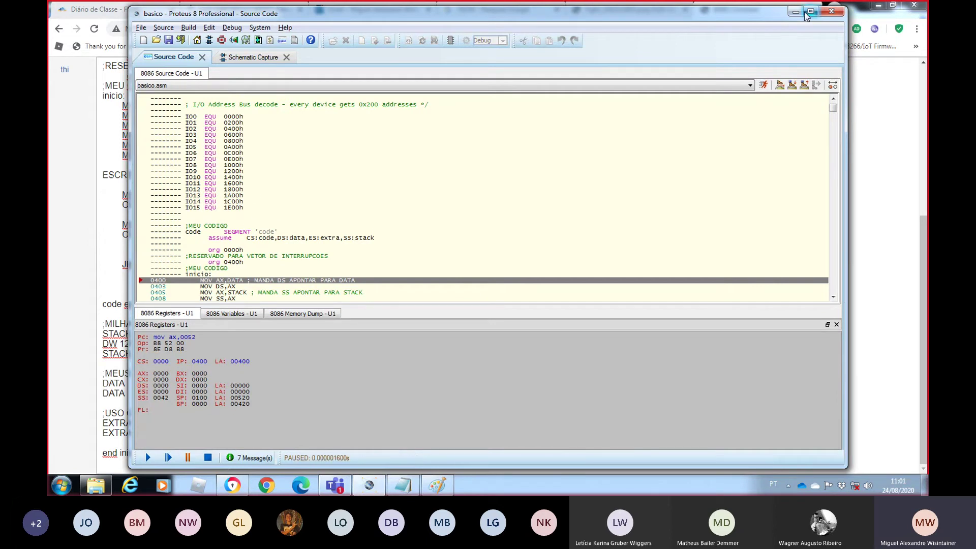
{"action": "left_click_drag", "start_coordinate": [659, 19], "coordinate": [599, 19]}
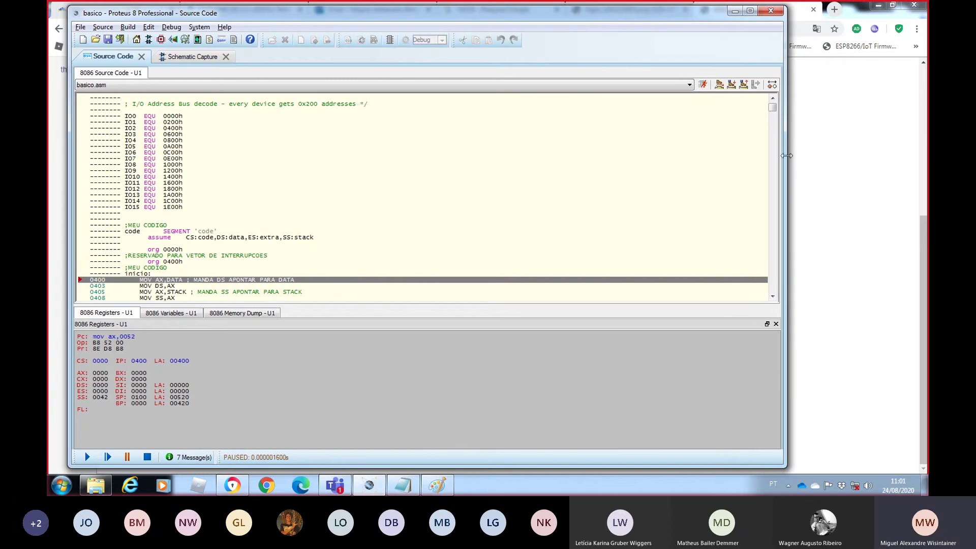
{"action": "left_click_drag", "start_coordinate": [786, 155], "coordinate": [584, 157]}
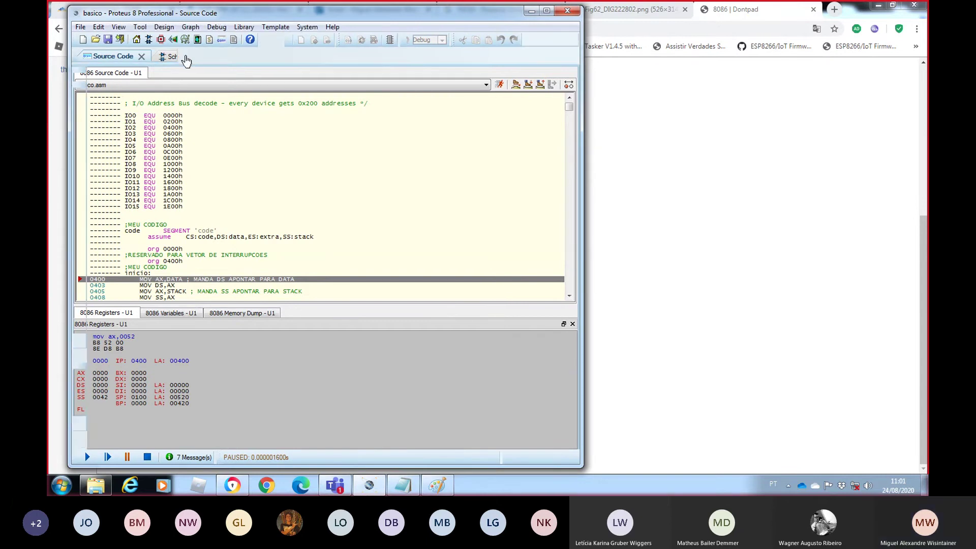
- Detach the Schematic Capture view into its own window beside the source code and centre it on the LED circuit
{"action": "left_click", "coordinate": [189, 57]}
{"action": "left_click", "coordinate": [112, 56]}
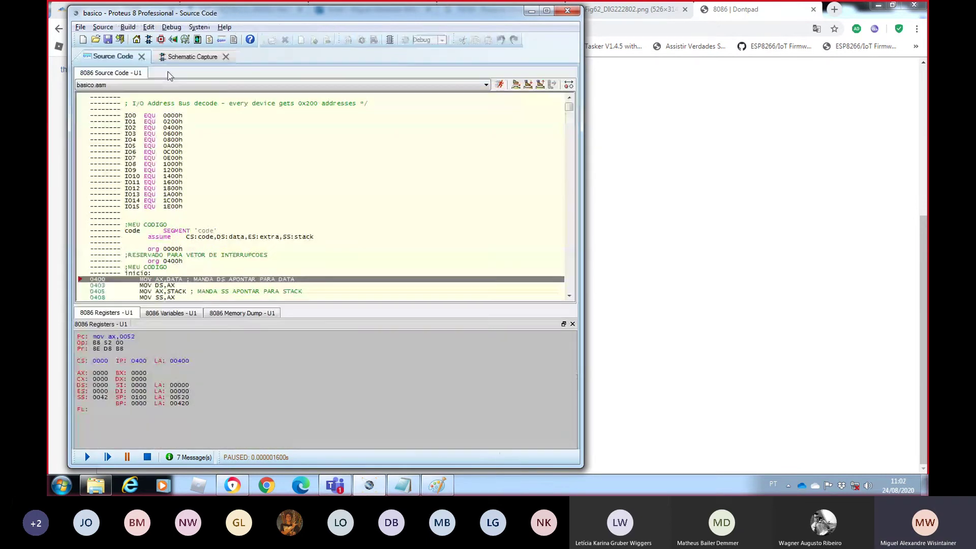
{"action": "left_click", "coordinate": [190, 57]}
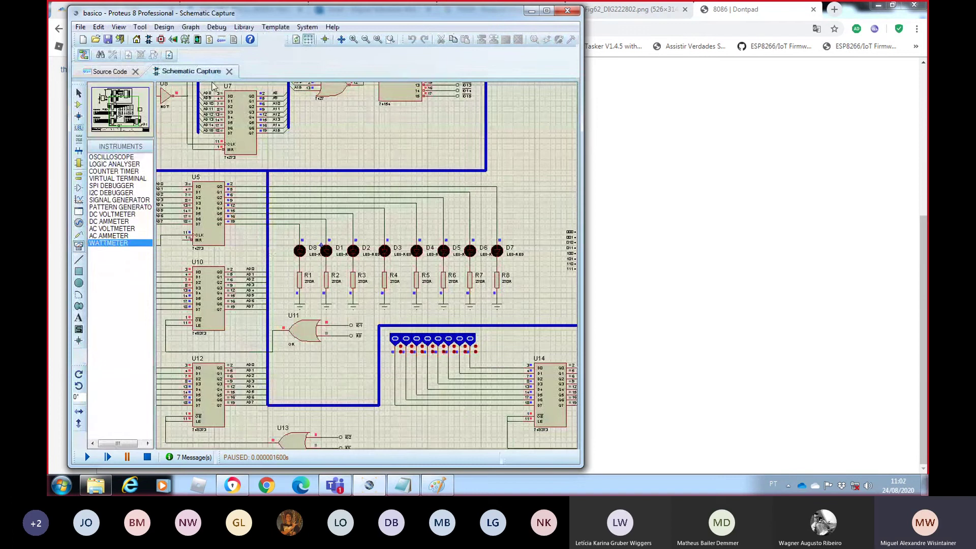
{"action": "left_click", "coordinate": [113, 71]}
{"action": "left_click", "coordinate": [198, 71]}
{"action": "left_click_drag", "start_coordinate": [198, 71], "coordinate": [200, 79]}
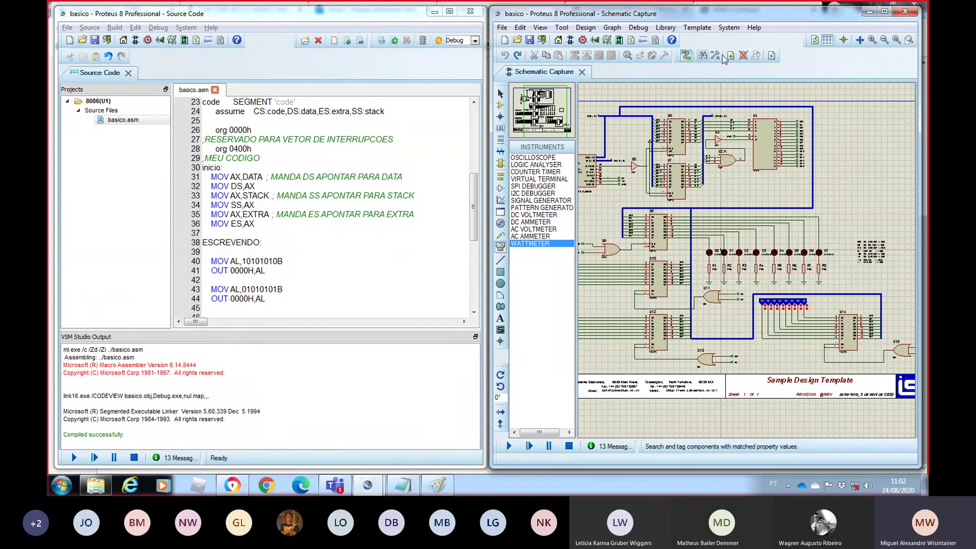
{"action": "left_click", "coordinate": [859, 40]}
{"action": "left_click", "coordinate": [746, 260]}
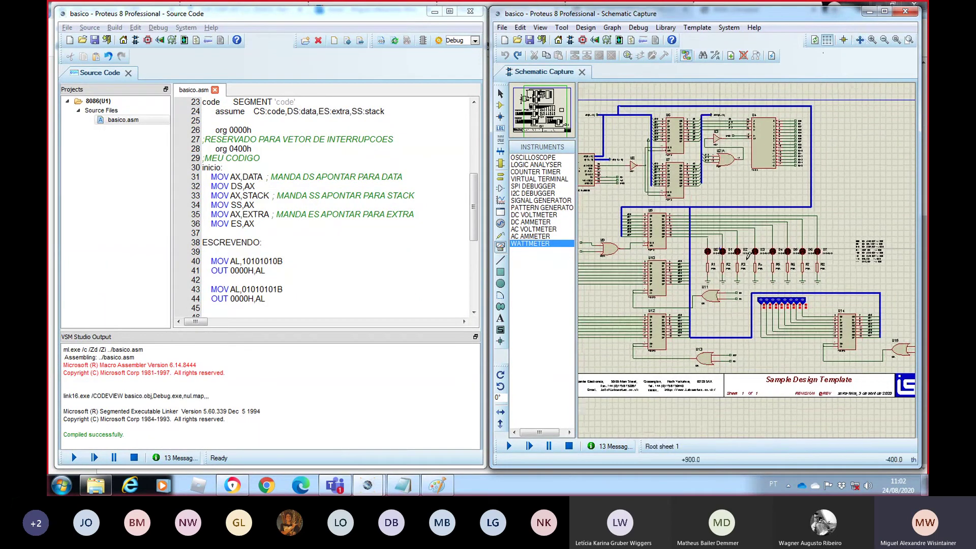
- Run the simulation with the schematic view enlarged and centred on the LED row, and stop it
{"action": "left_click", "coordinate": [871, 41]}
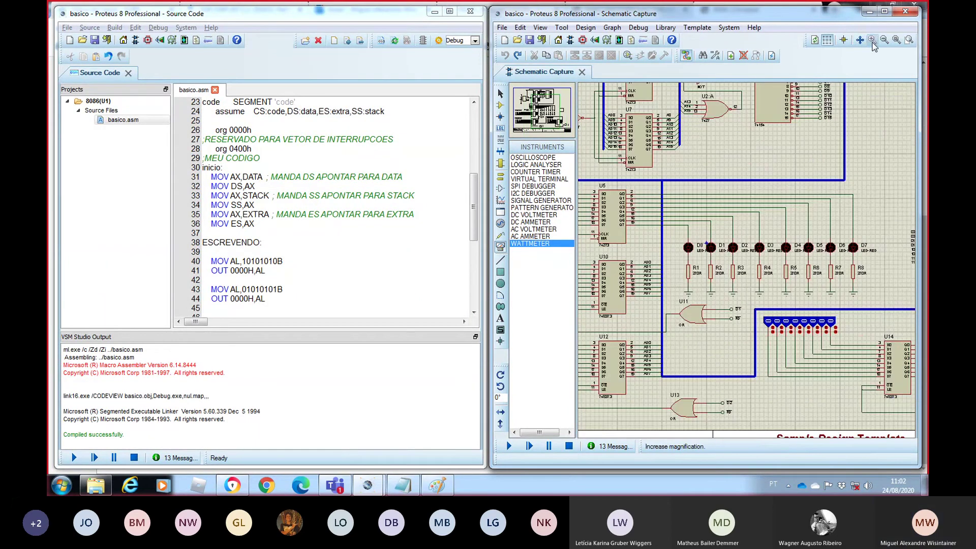
{"action": "left_click", "coordinate": [872, 41]}
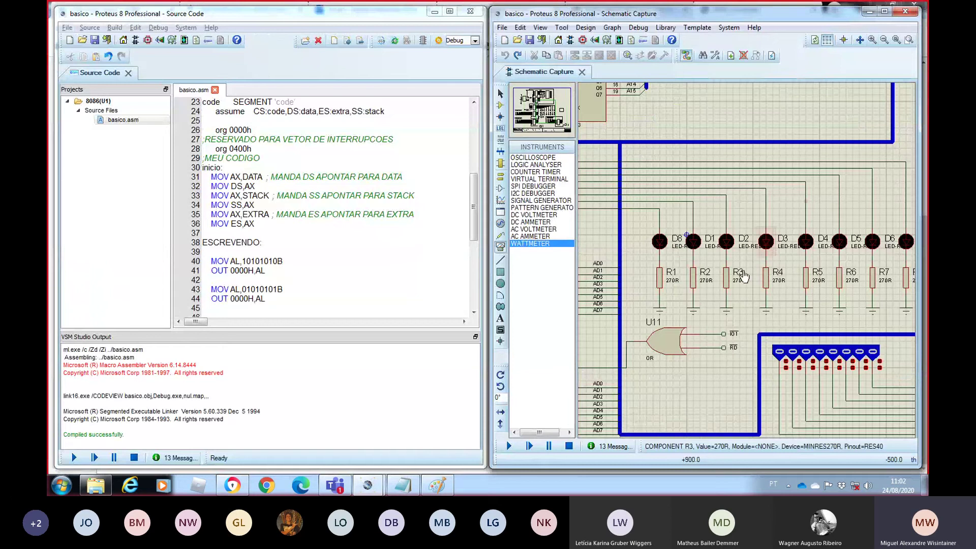
{"action": "left_click", "coordinate": [554, 122]}
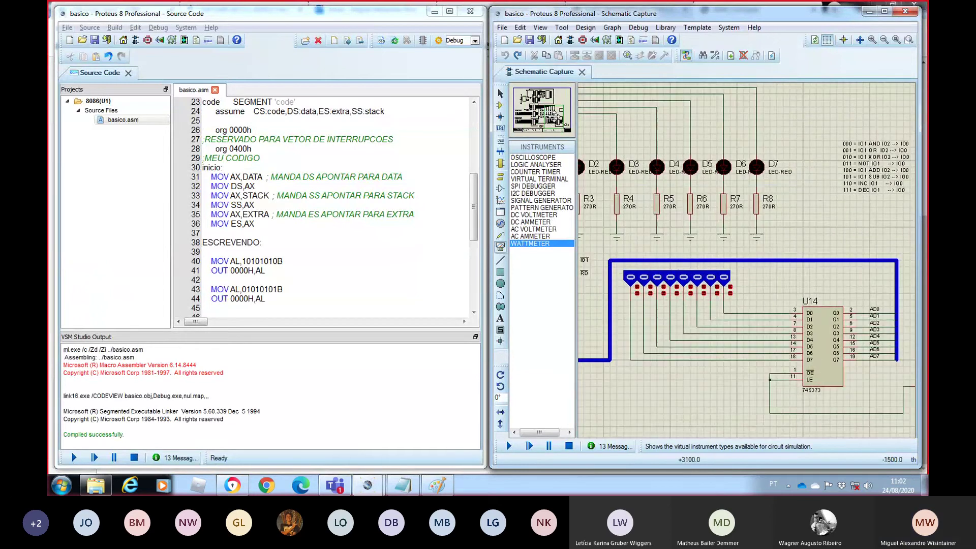
{"action": "left_click", "coordinate": [547, 118]}
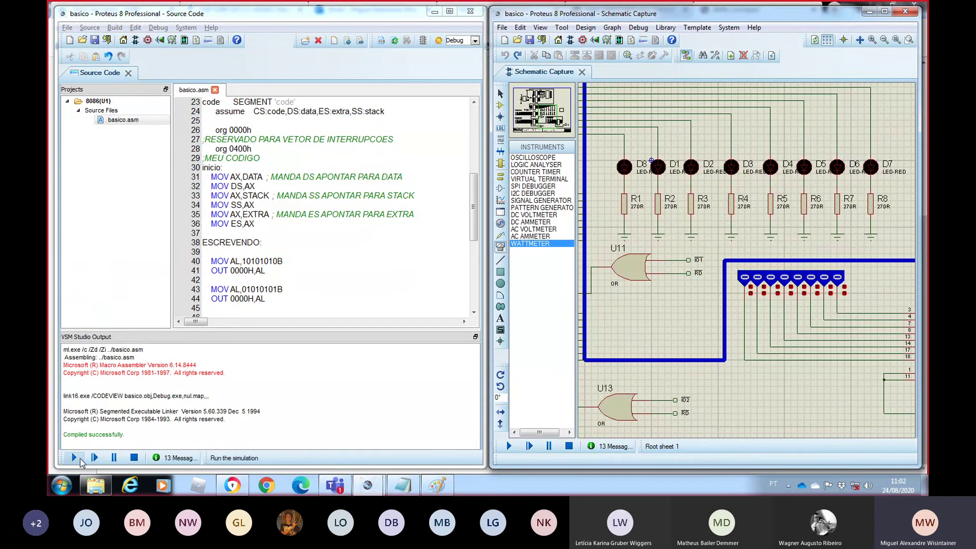
{"action": "left_click", "coordinate": [79, 456]}
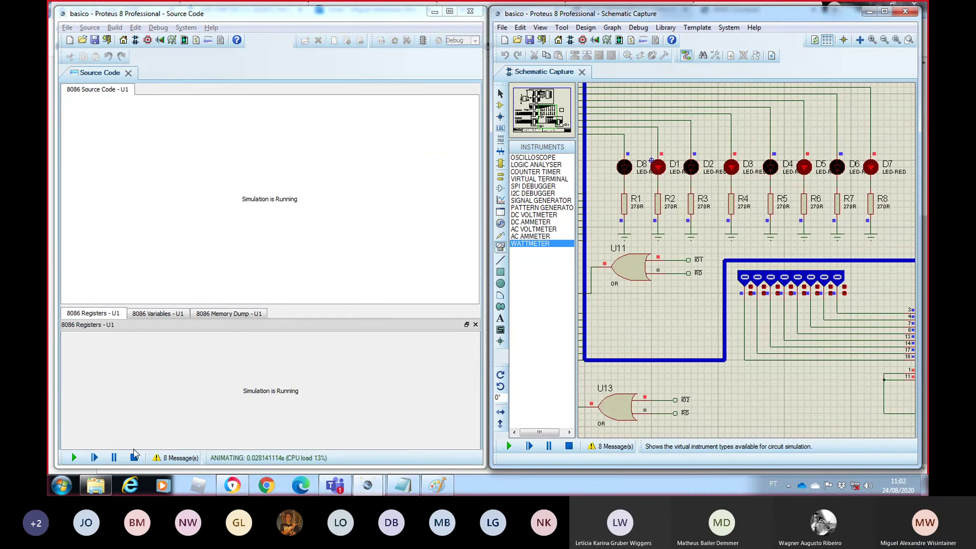
{"action": "left_click", "coordinate": [136, 457]}
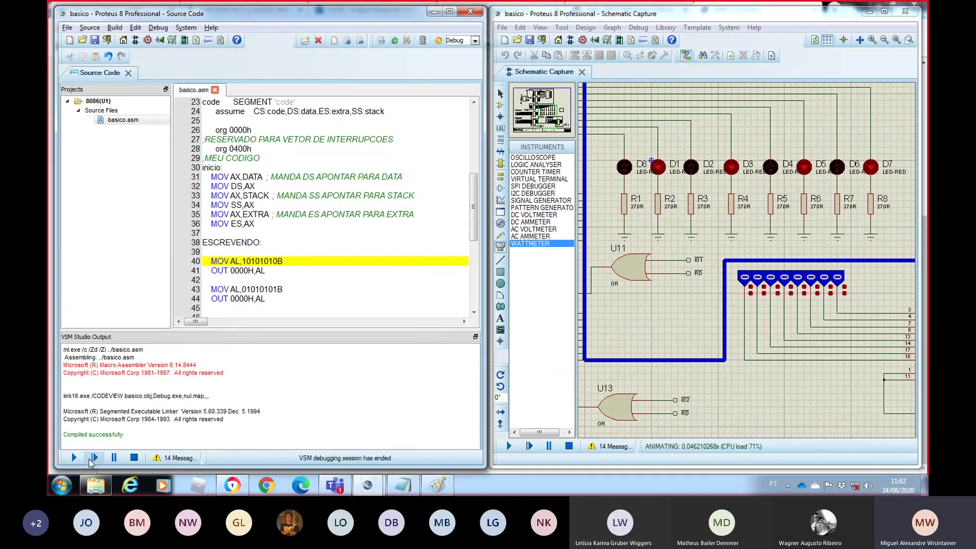
- Start a step-by-step simulation and advance through the segment register setup to the first OUT 0000H,AL instruction
{"action": "left_click", "coordinate": [93, 457]}
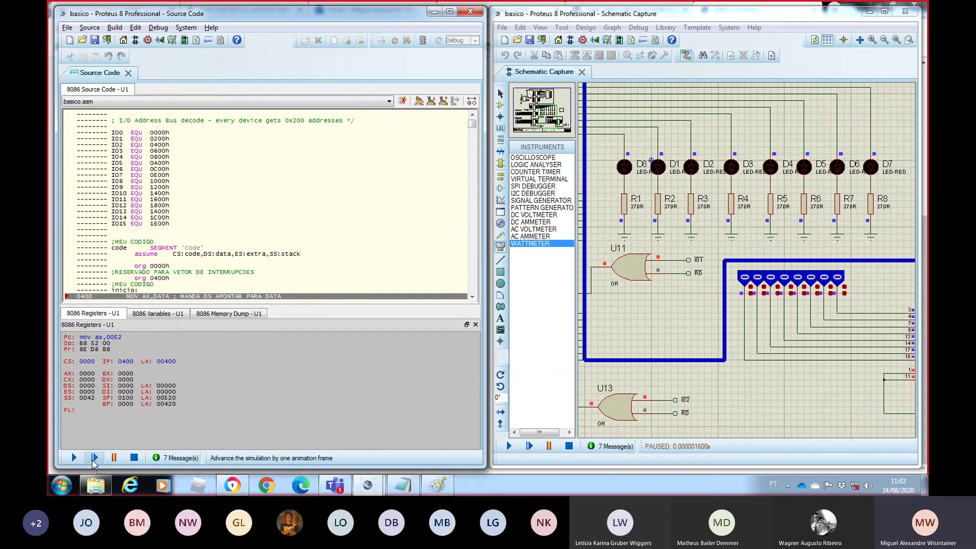
{"action": "left_click", "coordinate": [94, 458]}
{"action": "left_click", "coordinate": [94, 458]}
{"action": "left_click", "coordinate": [94, 458]}
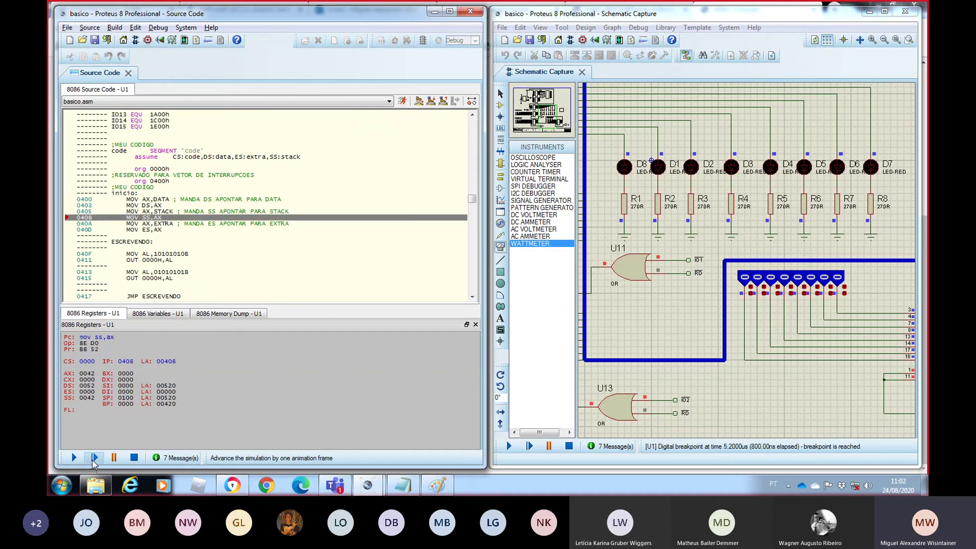
{"action": "left_click", "coordinate": [94, 458]}
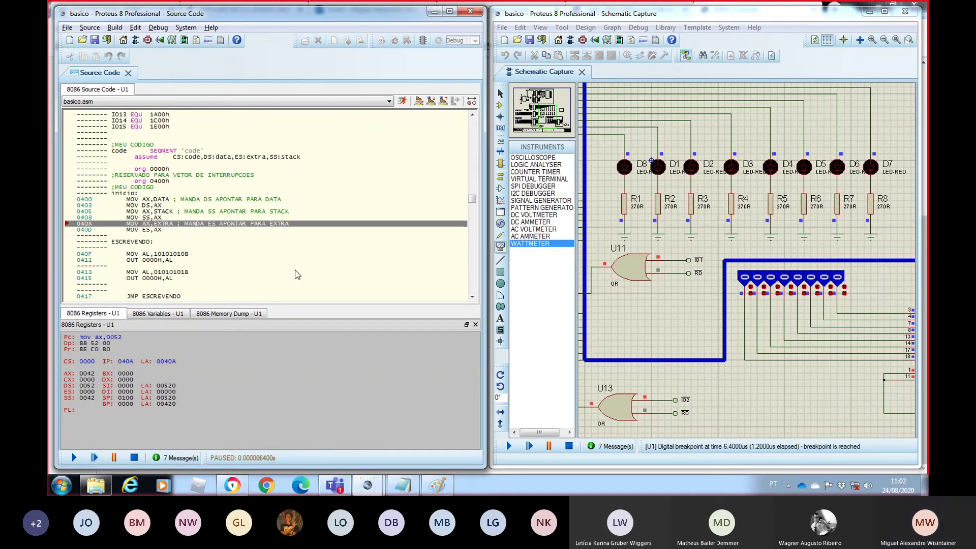
{"action": "left_click", "coordinate": [419, 101]}
{"action": "left_click", "coordinate": [419, 103]}
{"action": "left_click", "coordinate": [419, 103]}
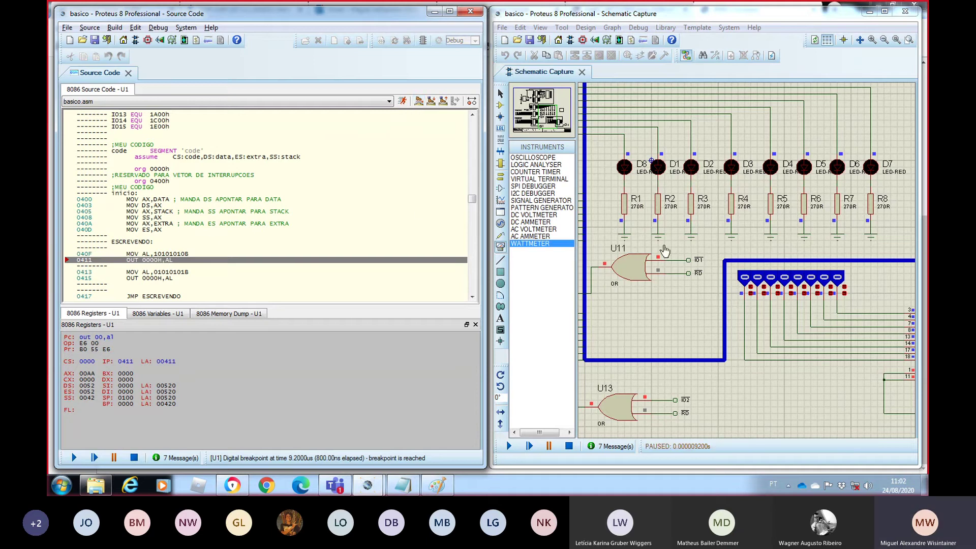
- Step repeatedly through the ESCREVENDO loop one instruction at a time, comparing each OUT 0000H,AL with the LEDs in the schematic
{"action": "left_click", "coordinate": [419, 103]}
{"action": "left_click", "coordinate": [419, 103]}
{"action": "left_click", "coordinate": [419, 104]}
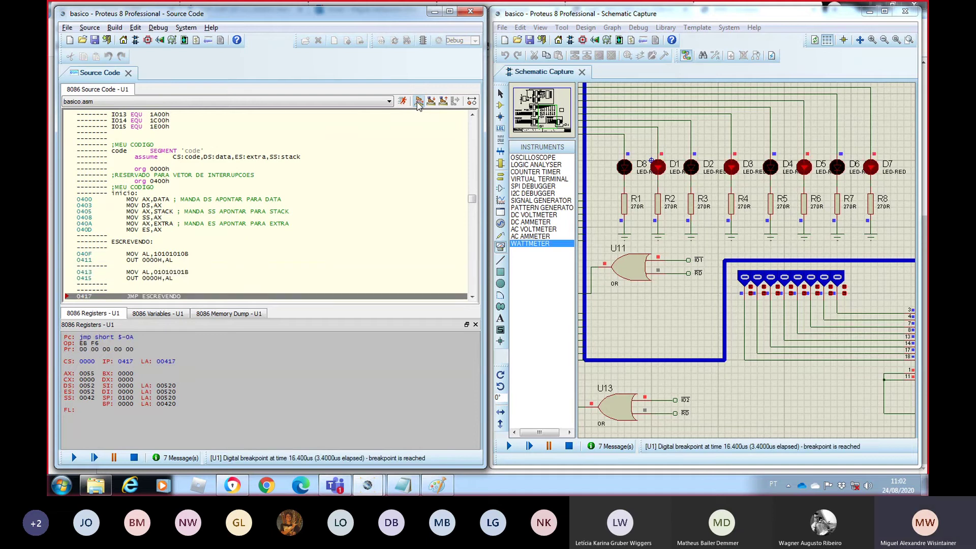
{"action": "left_click", "coordinate": [418, 103]}
{"action": "left_click", "coordinate": [418, 103]}
{"action": "left_click", "coordinate": [418, 103]}
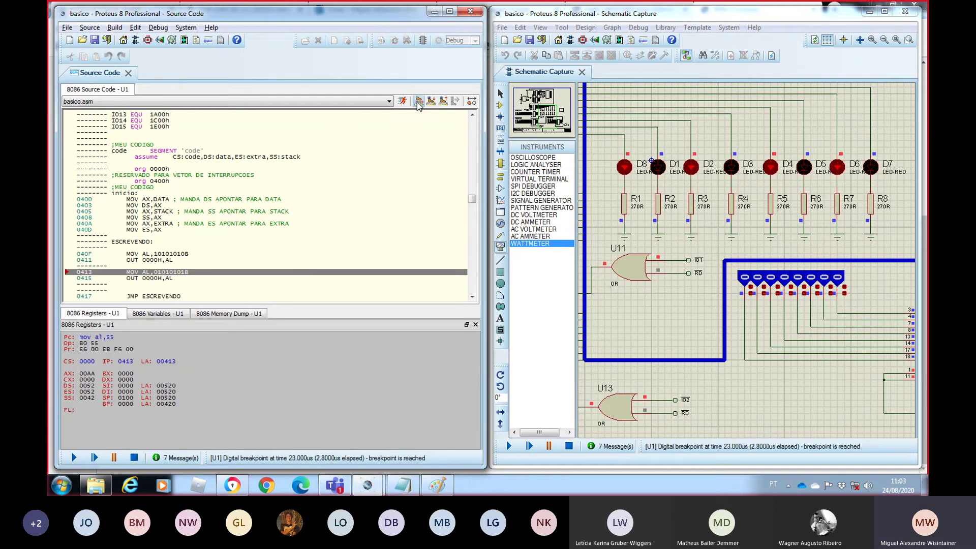
{"action": "left_click", "coordinate": [418, 103]}
{"action": "left_click", "coordinate": [418, 104]}
{"action": "left_click", "coordinate": [419, 103]}
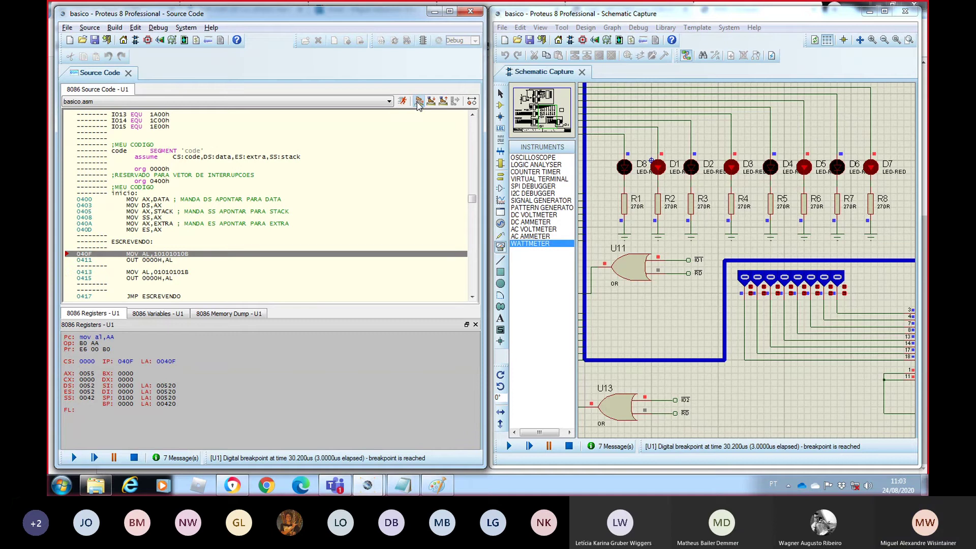
{"action": "left_click", "coordinate": [419, 103]}
{"action": "left_click", "coordinate": [418, 103]}
{"action": "left_click", "coordinate": [418, 103]}
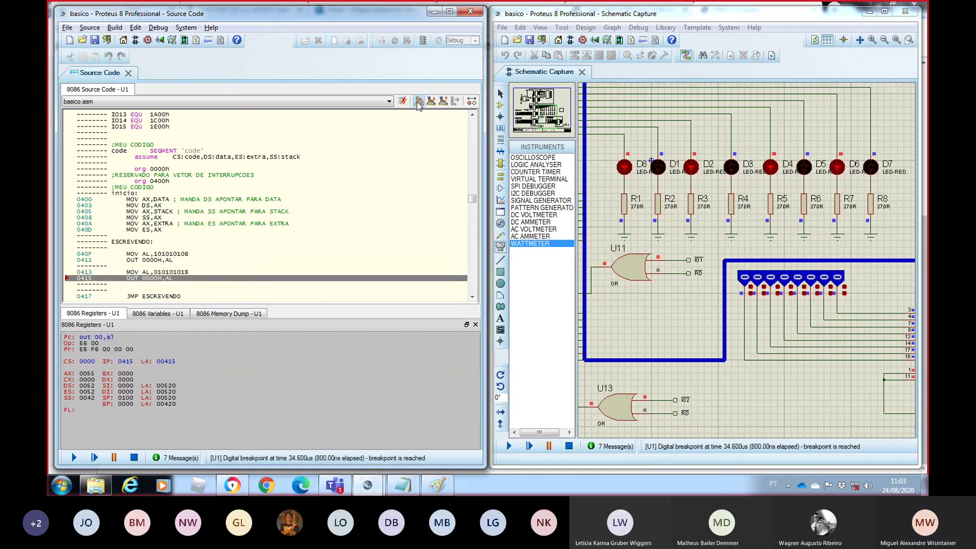
{"action": "left_click", "coordinate": [419, 103]}
{"action": "left_click", "coordinate": [418, 104]}
{"action": "left_click", "coordinate": [418, 103]}
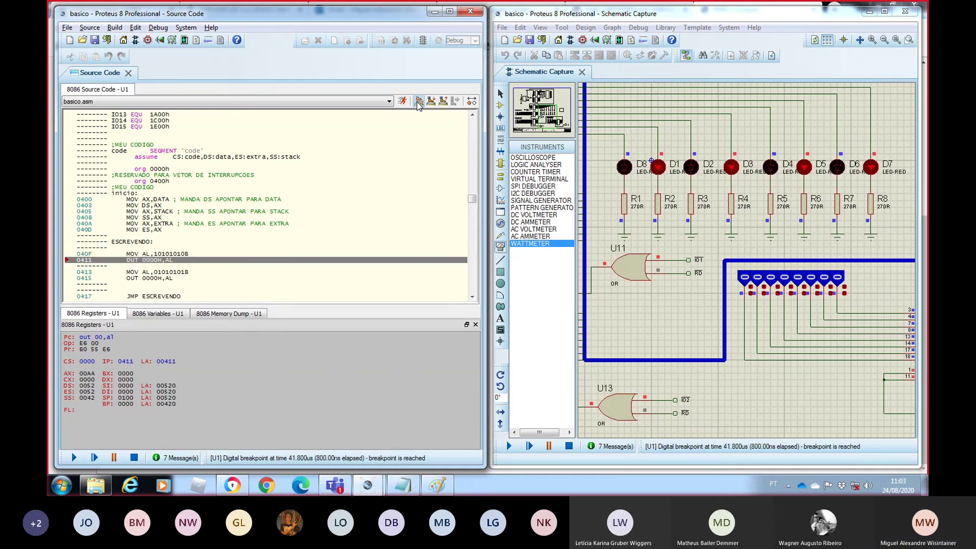
{"action": "left_click", "coordinate": [418, 103]}
{"action": "left_click", "coordinate": [418, 103]}
{"action": "left_click", "coordinate": [418, 104]}
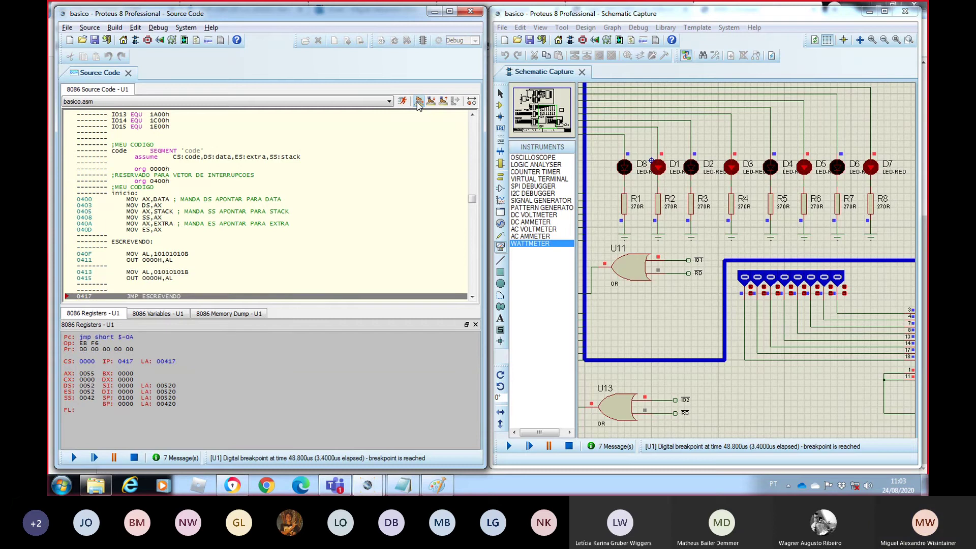
{"action": "left_click", "coordinate": [418, 103]}
{"action": "left_click", "coordinate": [418, 103]}
{"action": "left_click", "coordinate": [418, 103]}
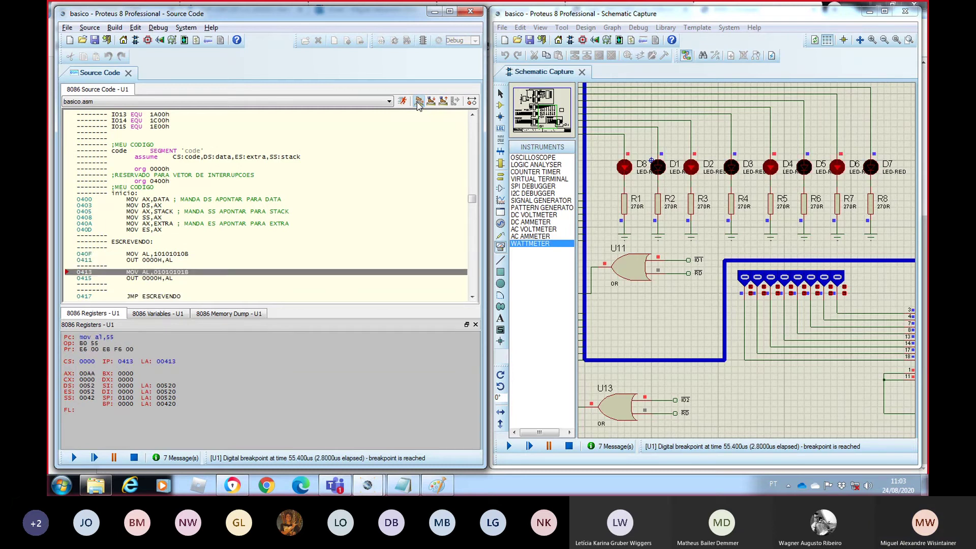
{"action": "left_click", "coordinate": [419, 104]}
{"action": "left_click", "coordinate": [418, 104]}
{"action": "left_click", "coordinate": [418, 103]}
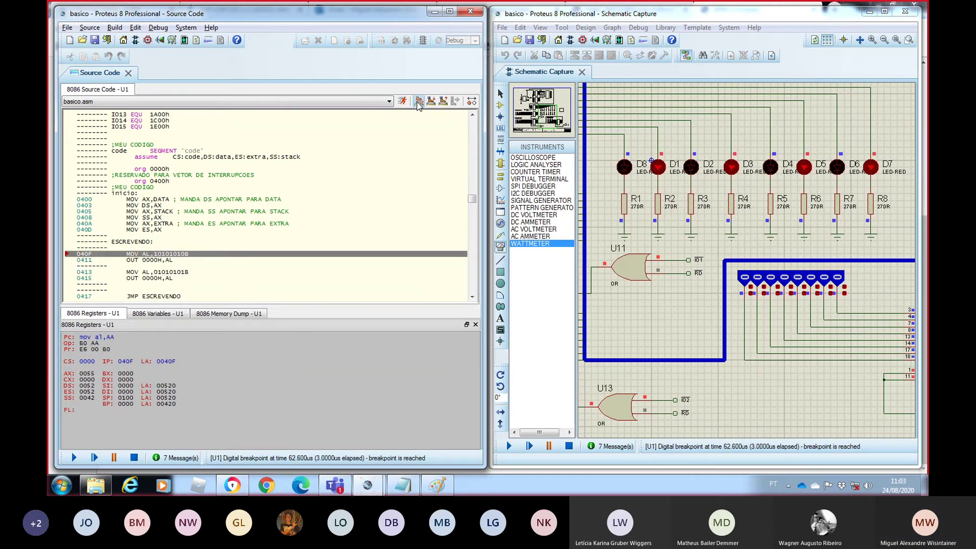
{"action": "left_click", "coordinate": [418, 103]}
{"action": "left_click", "coordinate": [418, 104]}
{"action": "left_click", "coordinate": [418, 103]}
{"action": "left_click", "coordinate": [418, 103]}
{"action": "left_click", "coordinate": [418, 103]}
{"action": "left_click", "coordinate": [418, 103]}
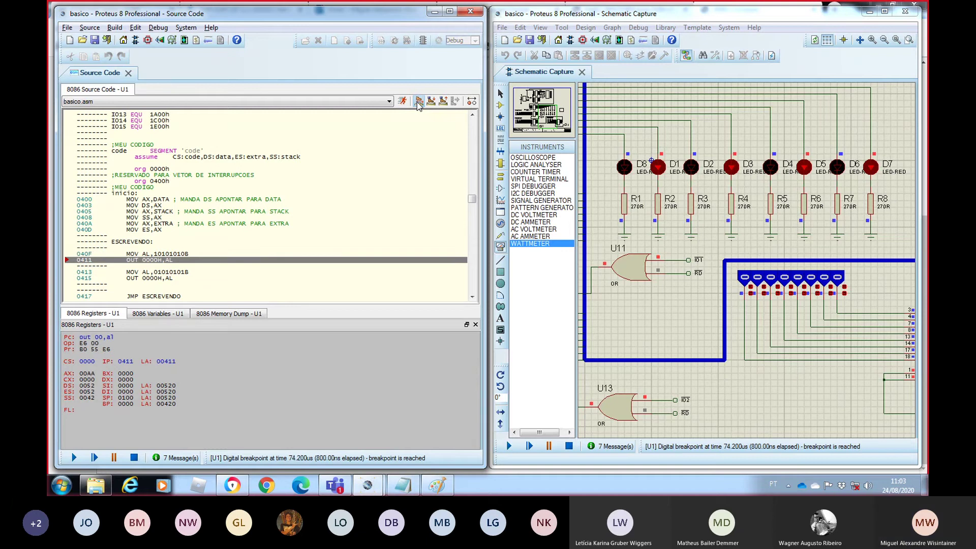
{"action": "left_click", "coordinate": [418, 103]}
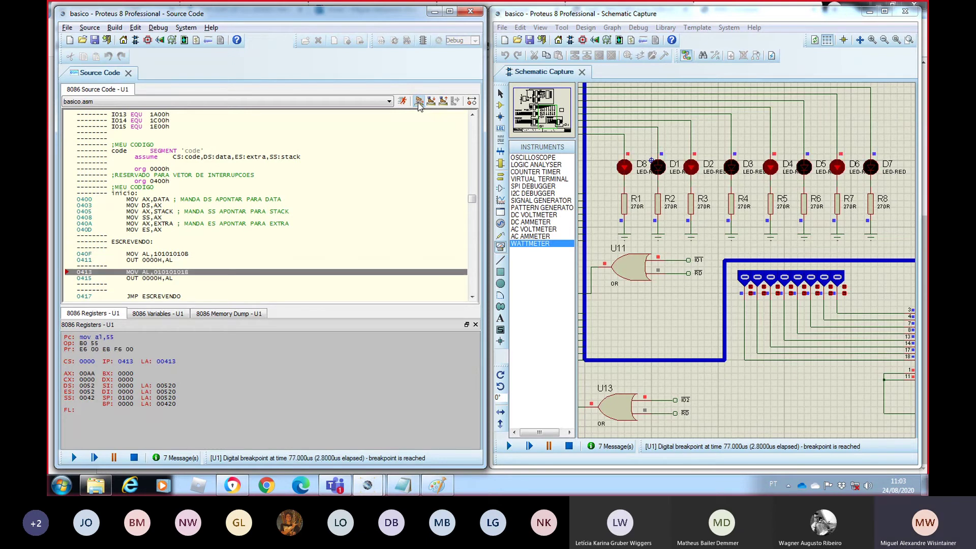
{"action": "left_click", "coordinate": [418, 103]}
{"action": "left_click", "coordinate": [418, 103]}
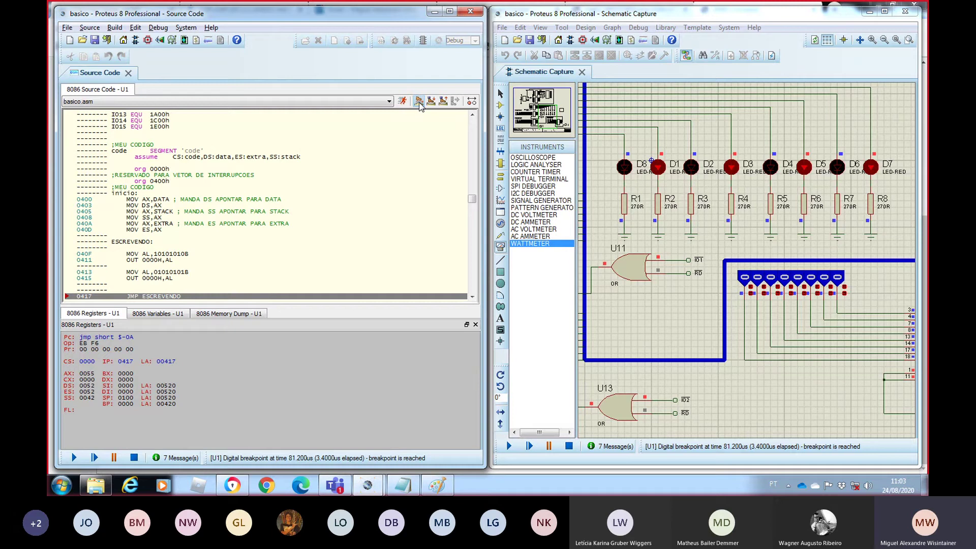
{"action": "left_click", "coordinate": [419, 104]}
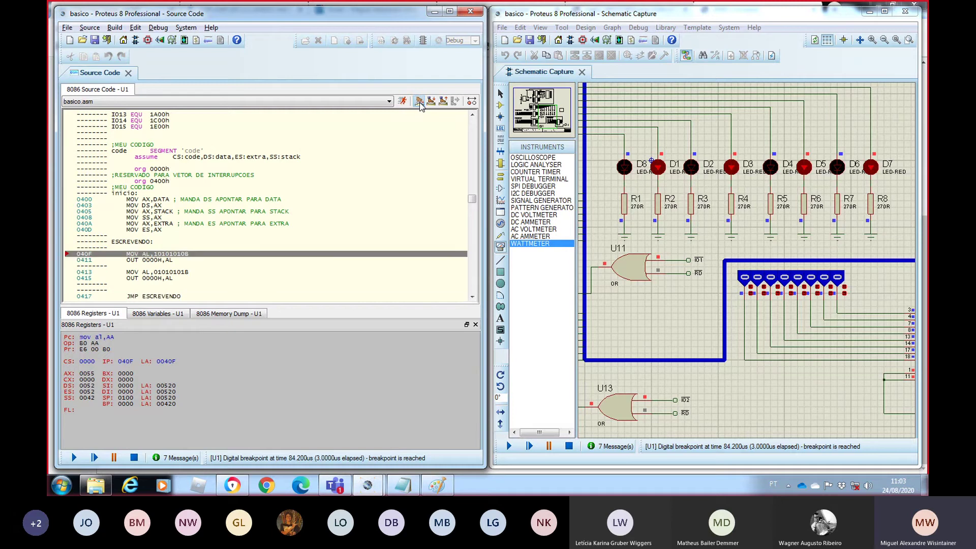
{"action": "left_click", "coordinate": [419, 103]}
{"action": "left_click", "coordinate": [420, 103]}
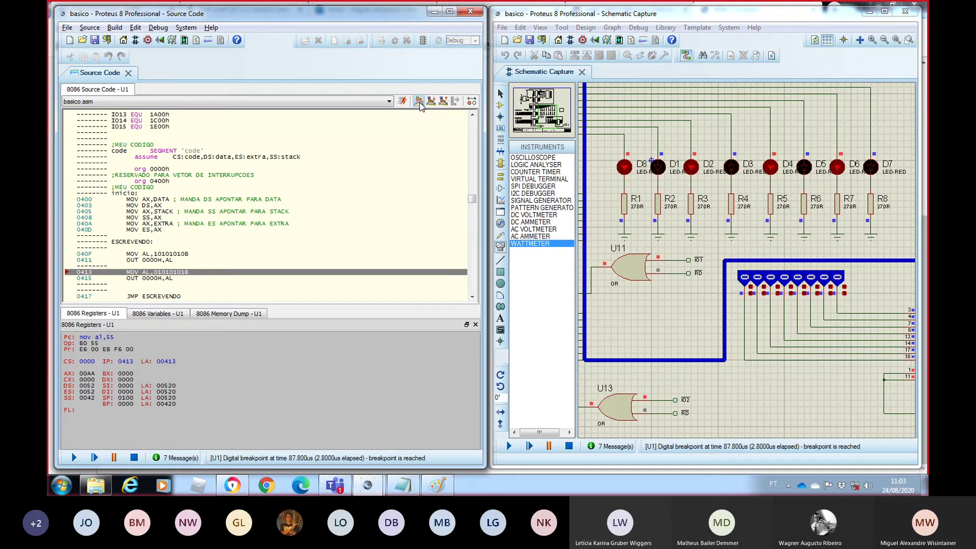
- Run the program continuously and stop it, and check the Teams meeting chat before returning to Proteus
{"action": "left_click", "coordinate": [74, 457]}
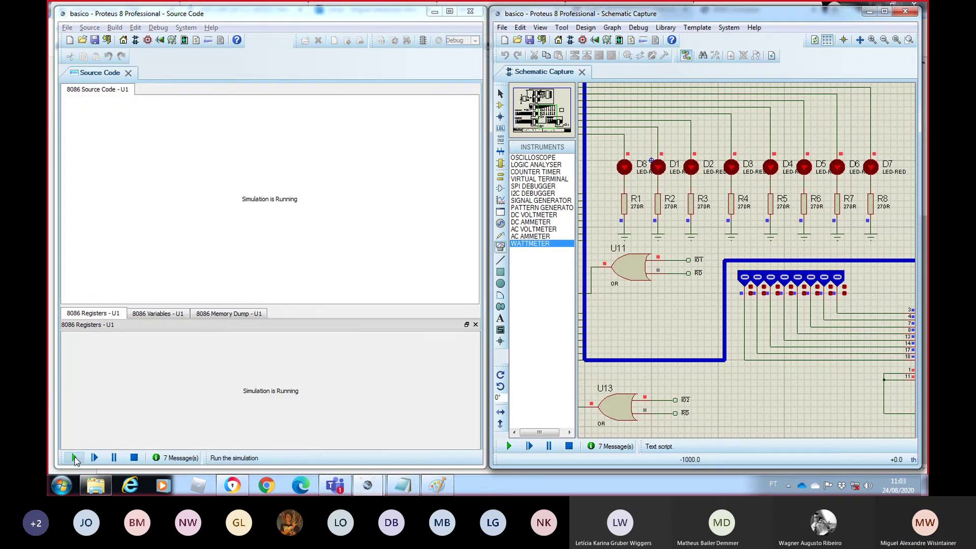
{"action": "left_click", "coordinate": [134, 457]}
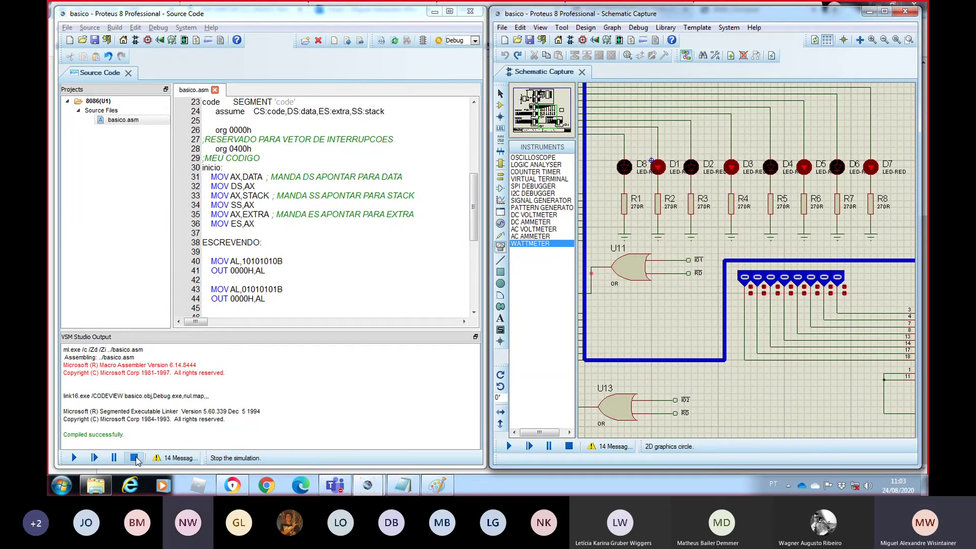
{"action": "left_click", "coordinate": [335, 486]}
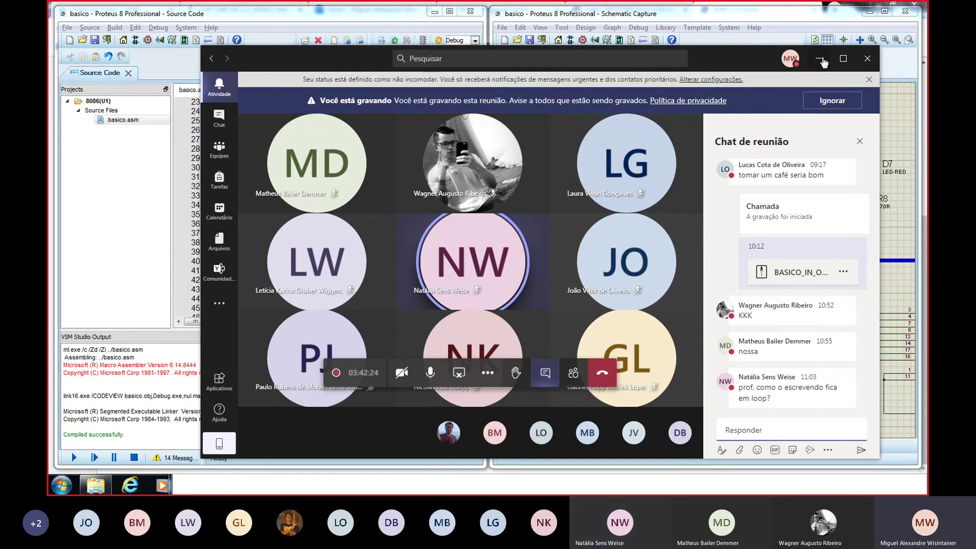
{"action": "left_click", "coordinate": [820, 59]}
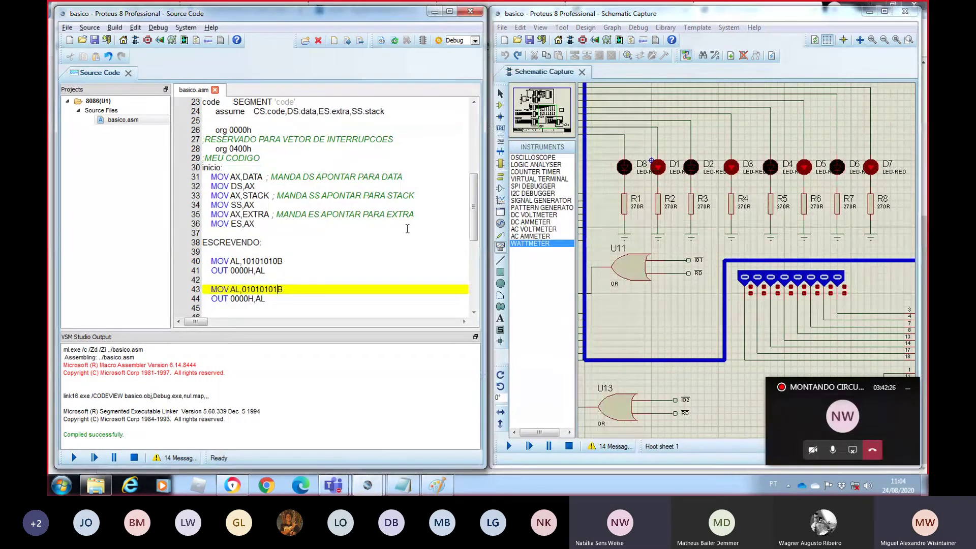
- Rename the loop label ESCREVENDO: on line 38 of basico.asm to MANDANDODADOS:
{"action": "left_click_drag", "start_coordinate": [474, 212], "coordinate": [475, 220]}
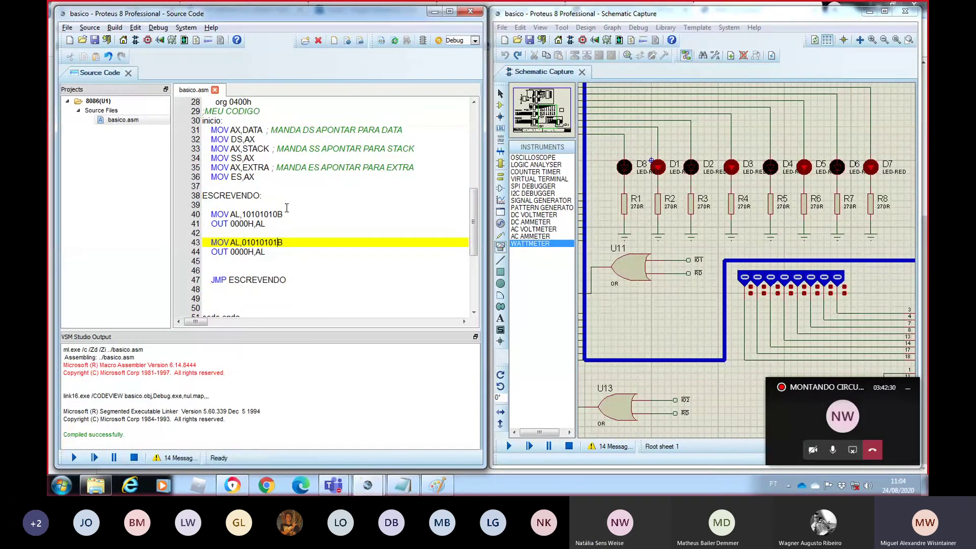
{"action": "left_click_drag", "start_coordinate": [263, 195], "coordinate": [196, 196]}
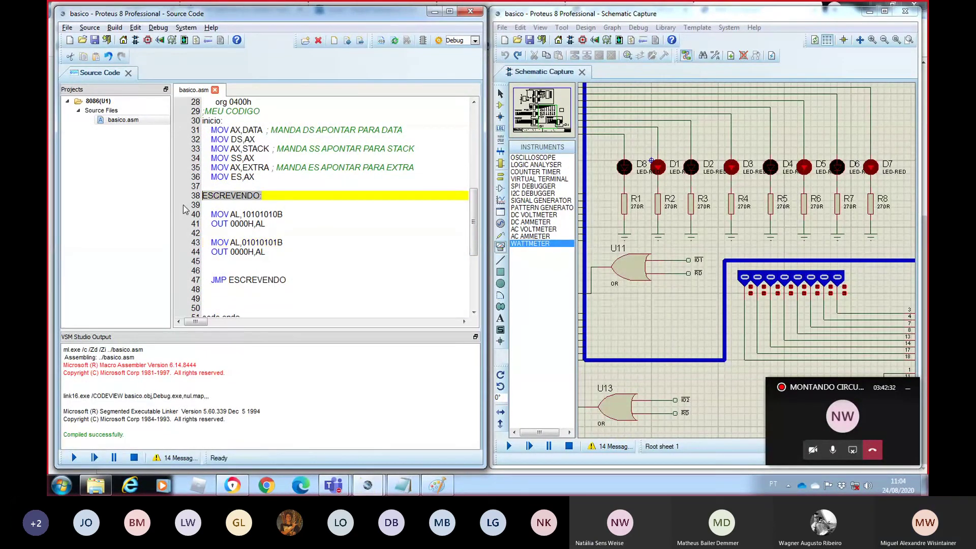
{"action": "type", "text": "MANDANDODADO"}
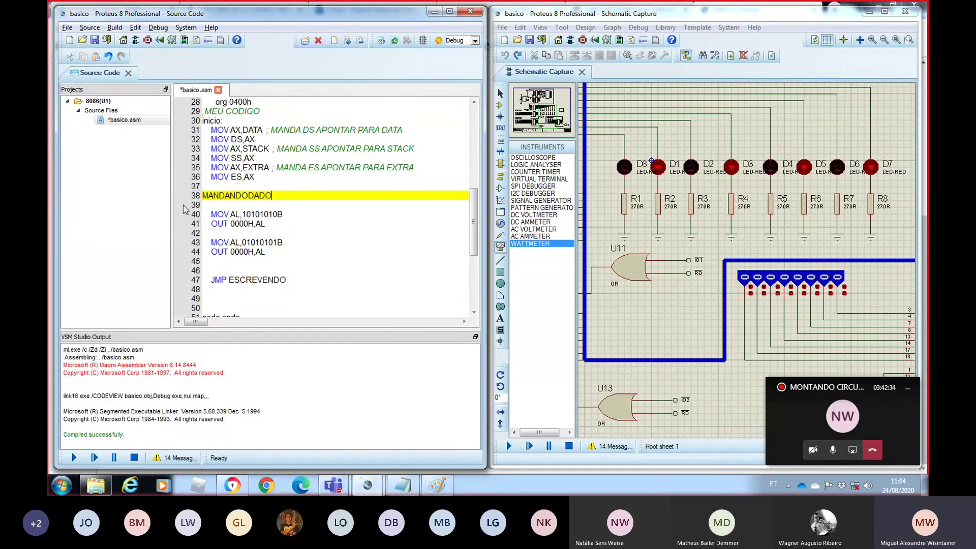
{"action": "type", "text": "S:"}
{"action": "key", "text": "Down"}
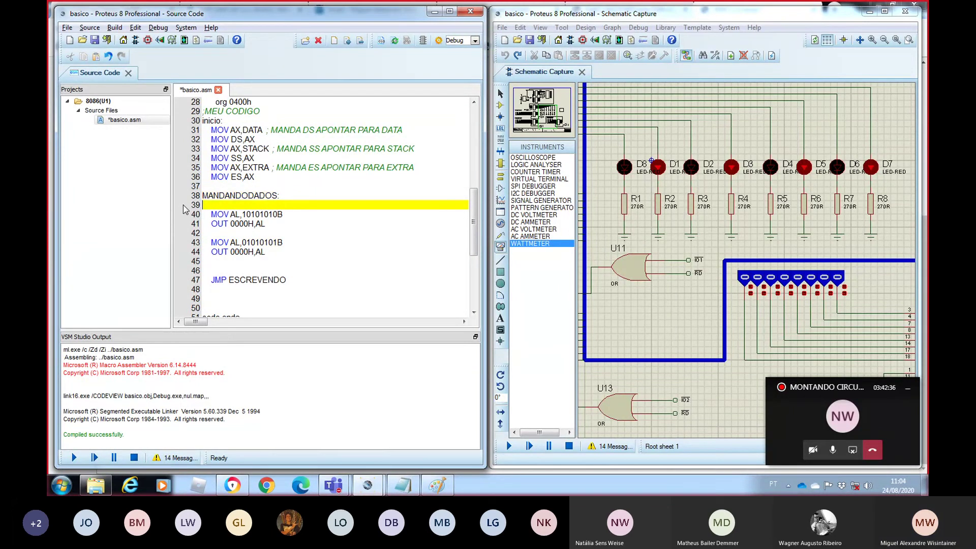
- Change the JMP target on line 47 to MANDANDODADOS and switch to the Teams meeting window
{"action": "key", "text": "Down"}
{"action": "key", "text": "Down"}
{"action": "key", "text": "Down"}
{"action": "key", "text": "Down"}
{"action": "key", "text": "Down"}
{"action": "key", "text": "Down"}
{"action": "key", "text": "Down"}
{"action": "key", "text": "Down"}
{"action": "key", "text": "Down"}
{"action": "key", "text": "Up"}
{"action": "key", "text": "Up"}
{"action": "key", "text": "Up"}
{"action": "key", "text": "Up"}
{"action": "key", "text": "Up"}
{"action": "key", "text": "Up"}
{"action": "key", "text": "Up"}
{"action": "key", "text": "Up"}
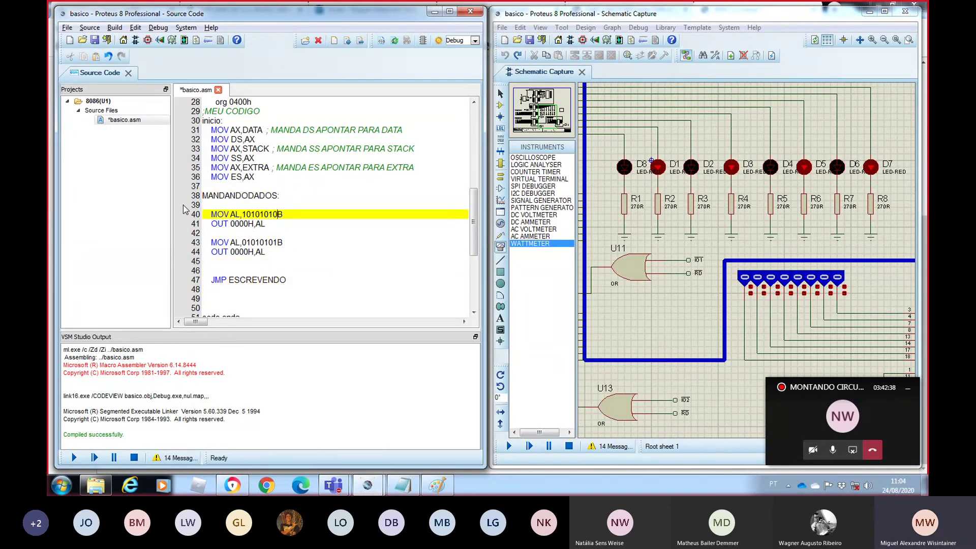
{"action": "key", "text": "Up"}
{"action": "key", "text": "Up"}
{"action": "key", "text": "Down"}
{"action": "key", "text": "Down"}
{"action": "key", "text": "Down"}
{"action": "key", "text": "Down"}
{"action": "key", "text": "Down"}
{"action": "key", "text": "Down"}
{"action": "key", "text": "Down"}
{"action": "key", "text": "Down"}
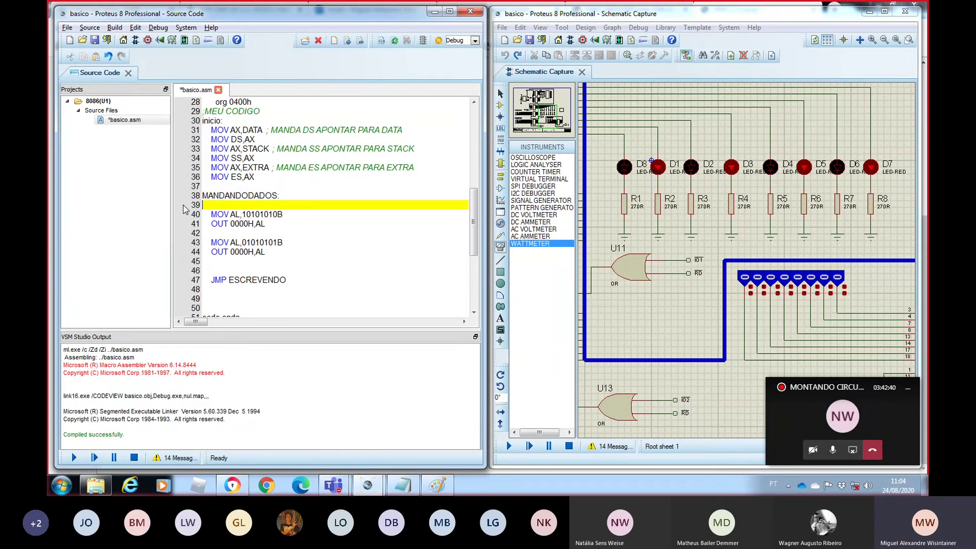
{"action": "key", "text": "Down"}
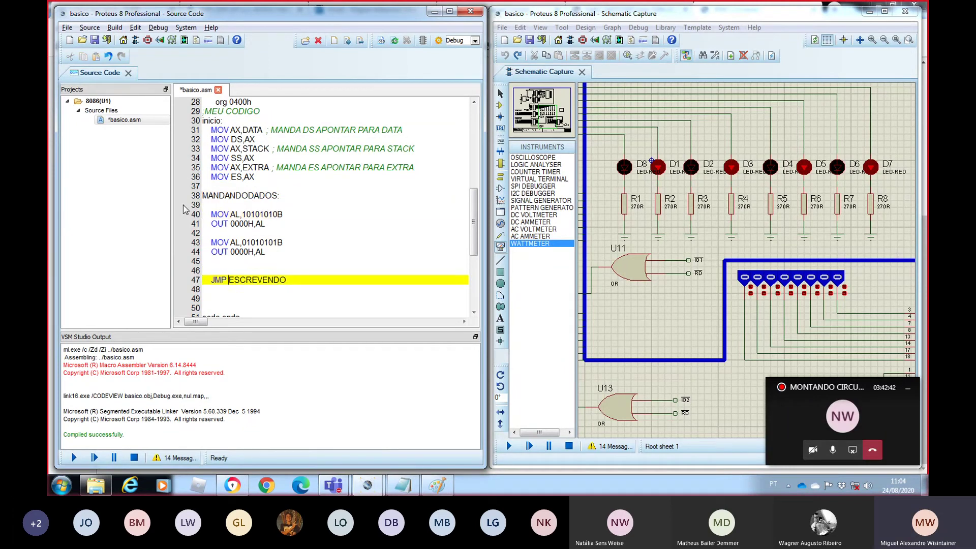
{"action": "key", "text": "shift+End"}
{"action": "type", "text": "MANDANDODADOS"}
{"action": "key", "text": "alt+Tab"}
{"action": "key", "text": "alt+Tab"}
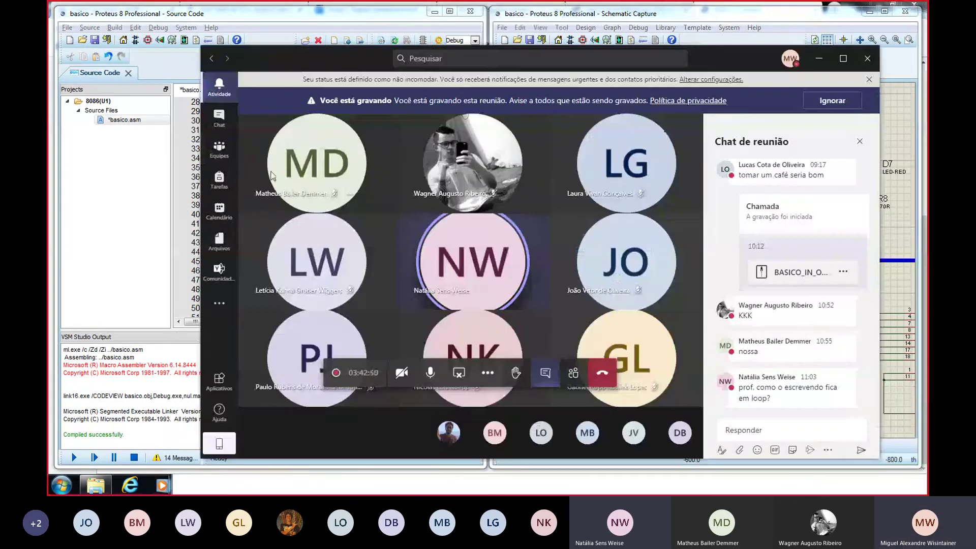
- Switch from Teams back to Proteus, minimize the Source Code window, and maximize the Schematic Capture window
{"action": "key", "text": "alt+Tab"}
{"action": "key", "text": "alt+Tab"}
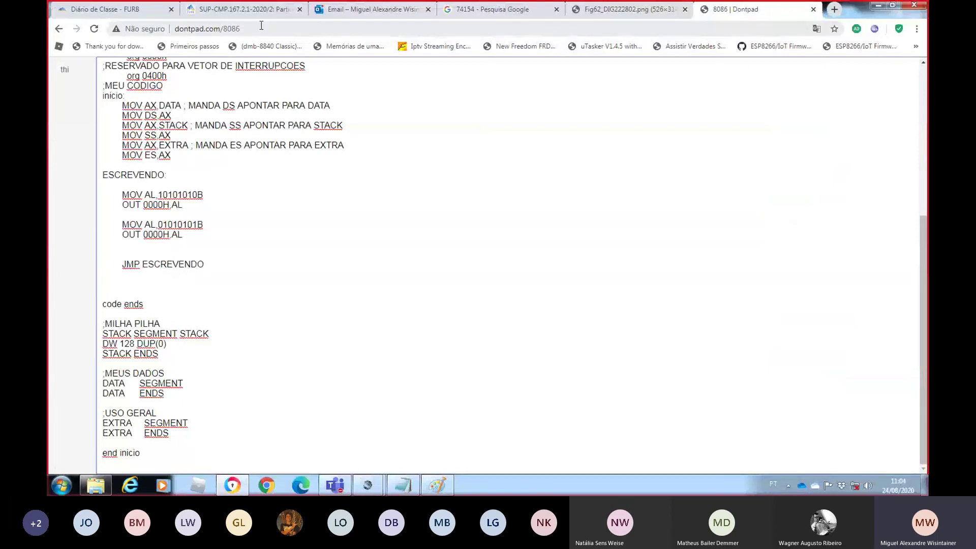
{"action": "key", "text": "alt+Tab"}
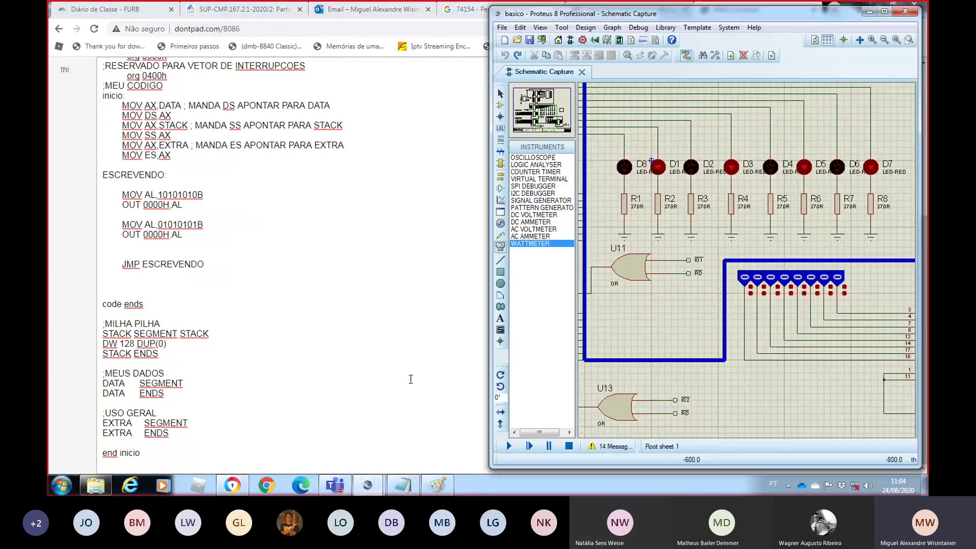
{"action": "key", "text": "alt+Tab"}
{"action": "key", "text": "alt+Tab"}
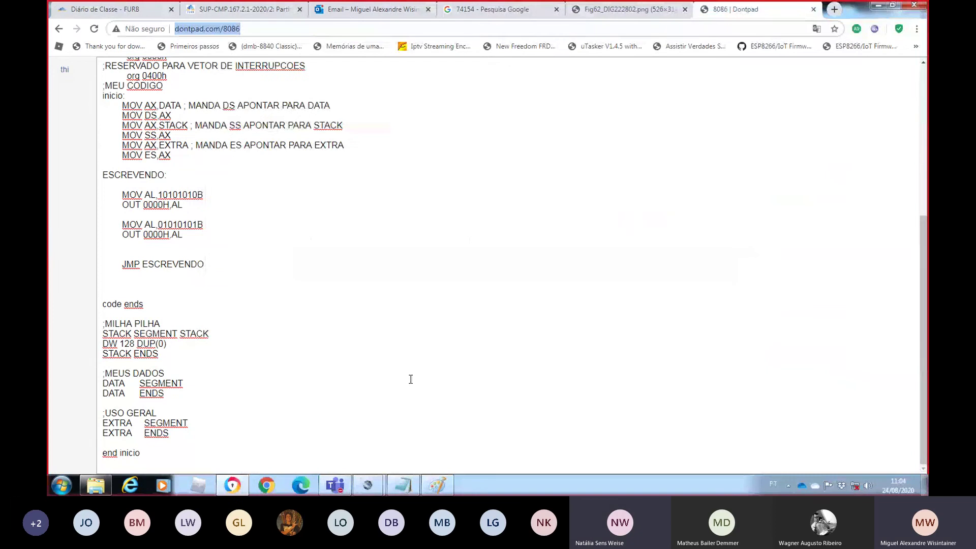
{"action": "key", "text": "alt+Tab"}
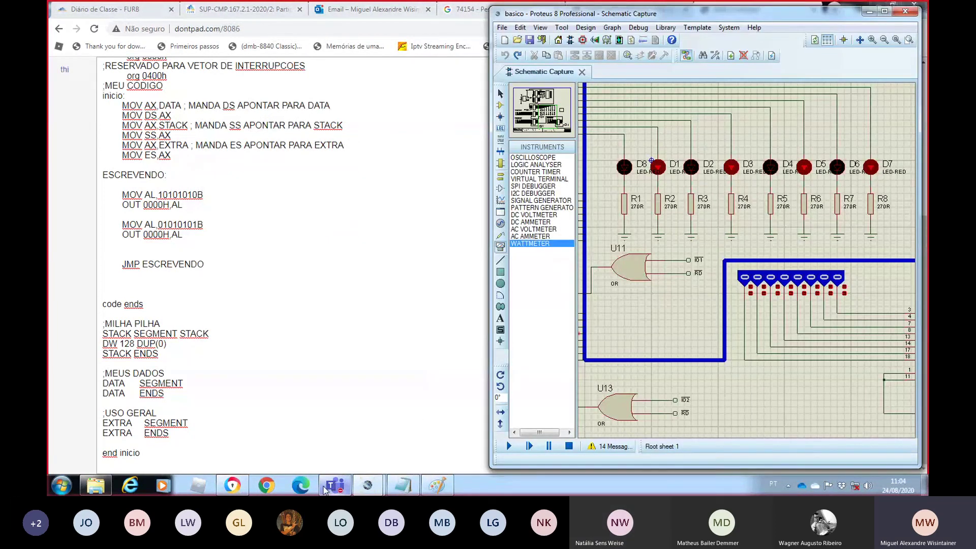
{"action": "mouse_move", "coordinate": [367, 486]}
{"action": "left_click", "coordinate": [336, 444]}
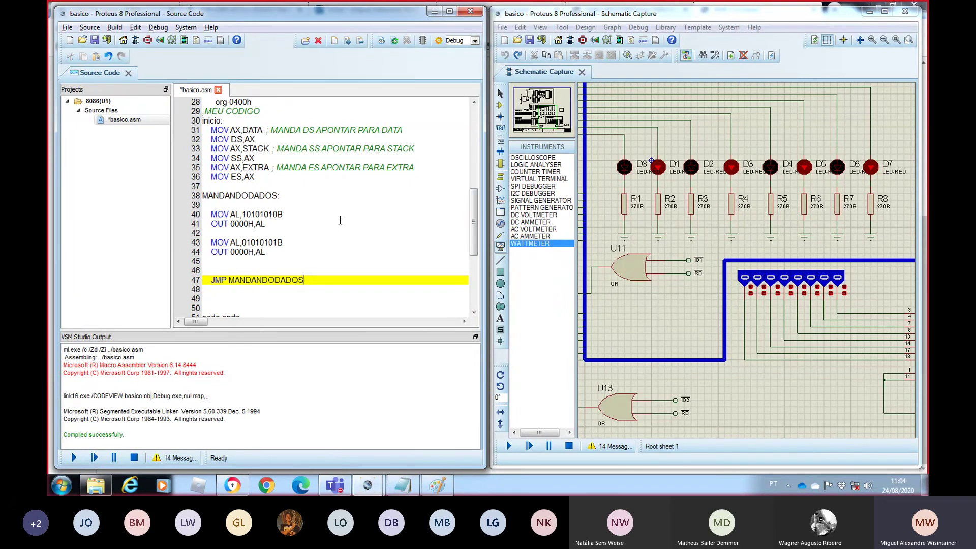
{"action": "left_click", "coordinate": [435, 12]}
{"action": "left_click_drag", "start_coordinate": [636, 15], "coordinate": [400, 23]}
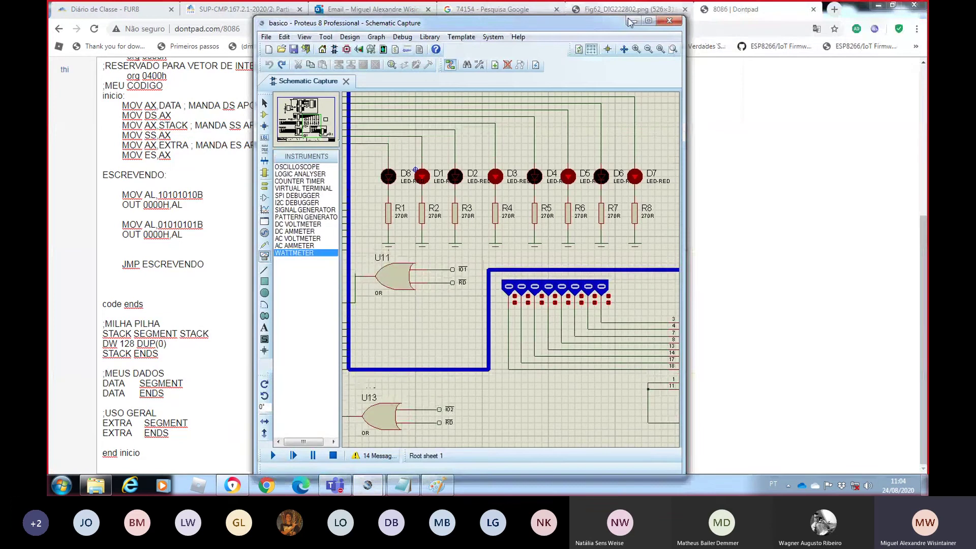
{"action": "left_click", "coordinate": [649, 21]}
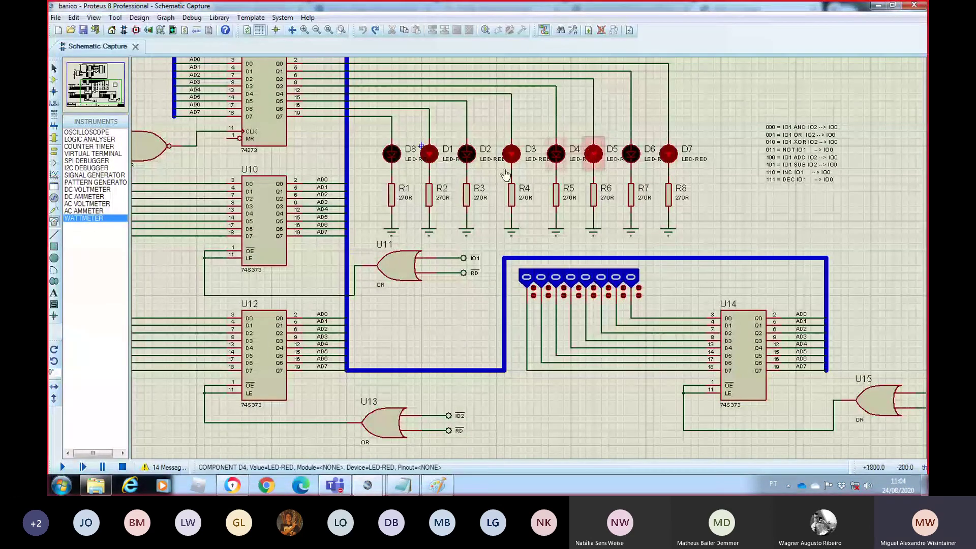
- Set all eight logic-state inputs feeding U10 to 0 in the schematic
{"action": "left_click", "coordinate": [96, 92]}
{"action": "left_click", "coordinate": [97, 88]}
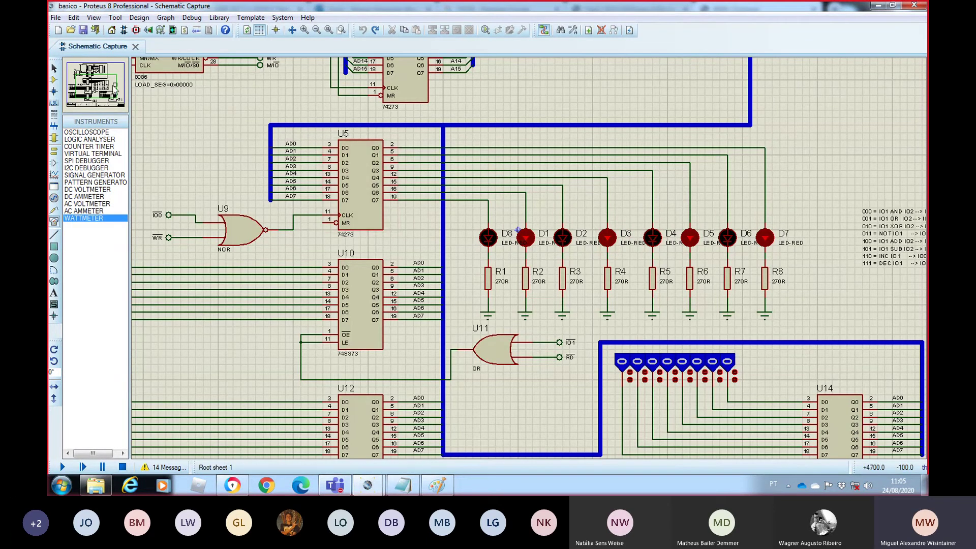
{"action": "left_click", "coordinate": [109, 87]}
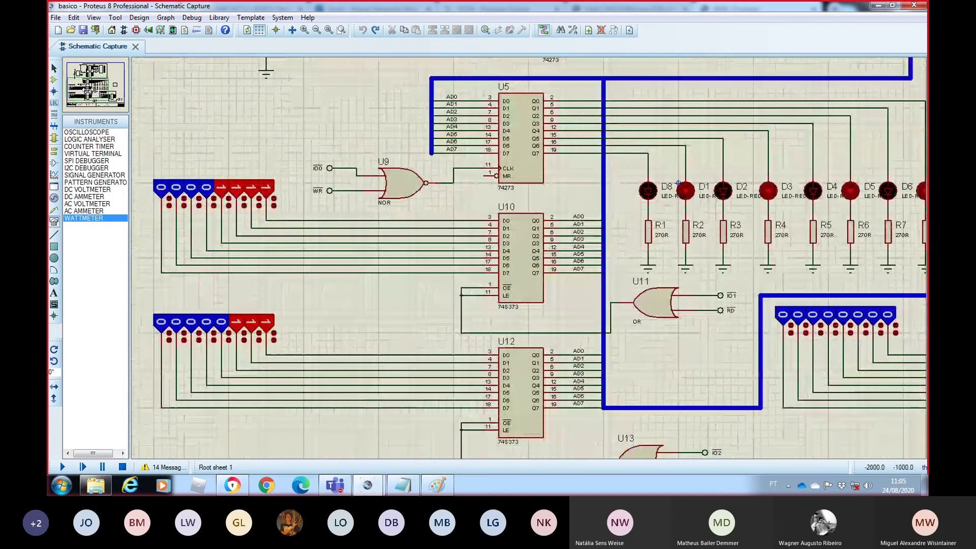
{"action": "left_click", "coordinate": [89, 91]}
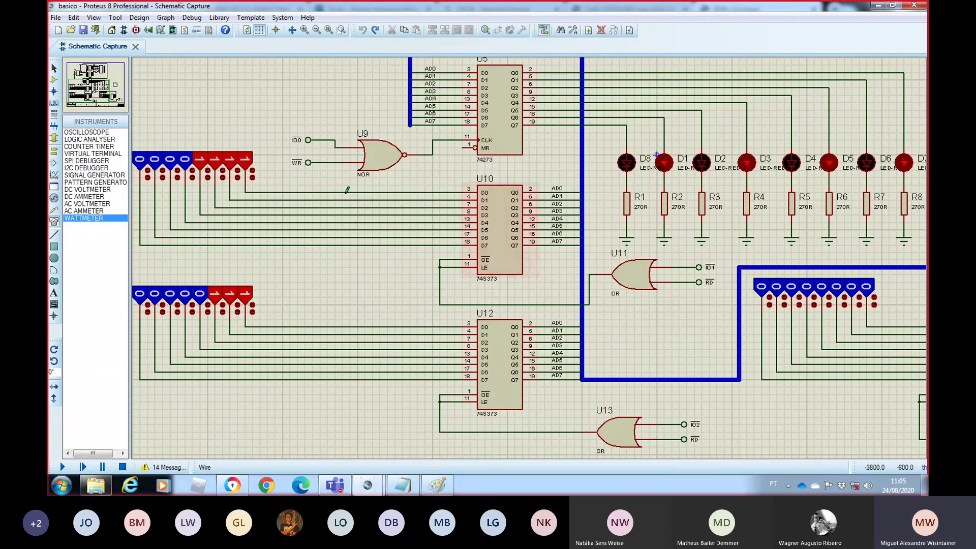
{"action": "left_click", "coordinate": [245, 161]}
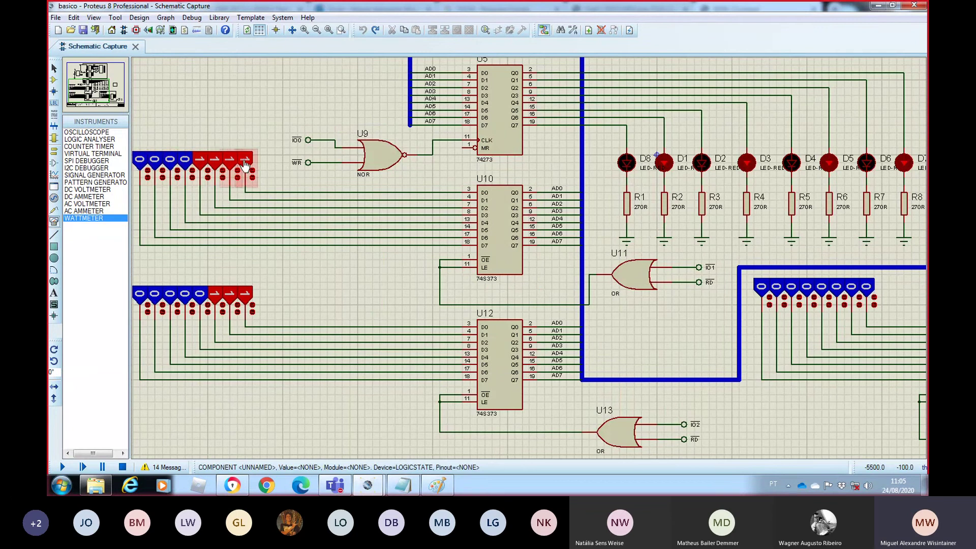
{"action": "left_click", "coordinate": [230, 160]}
{"action": "left_click", "coordinate": [215, 160]}
{"action": "left_click", "coordinate": [199, 160]}
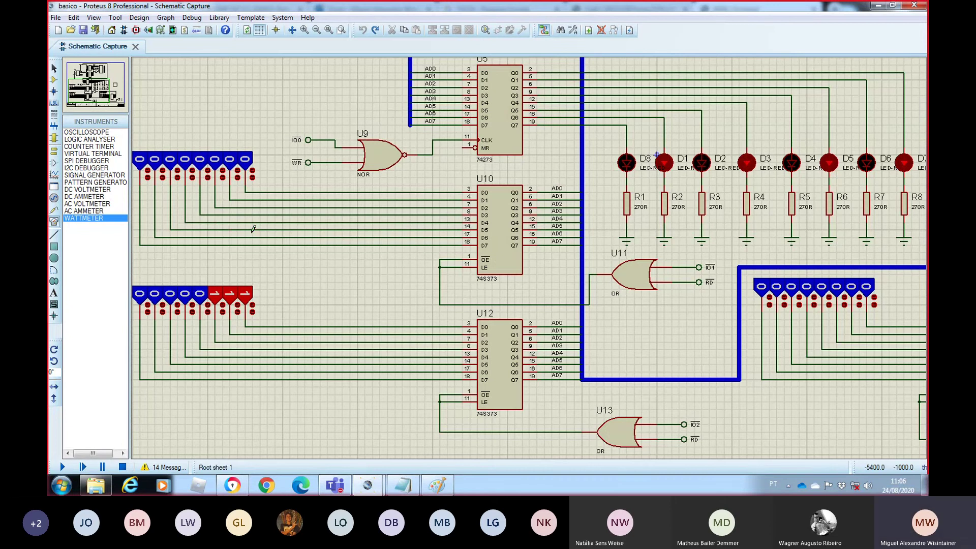
- Set the eight logic-state inputs feeding U10 to the alternating pattern 01010101
{"action": "left_click", "coordinate": [245, 162]}
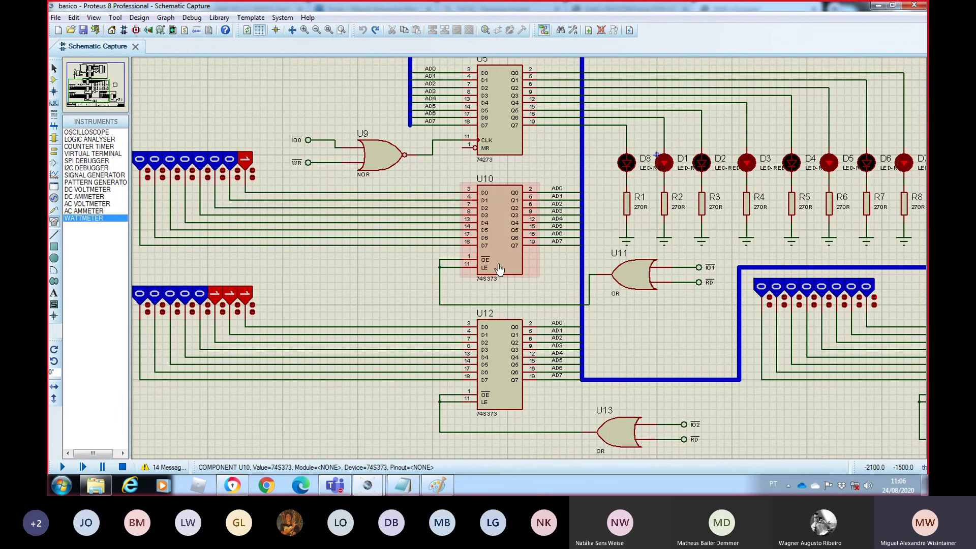
{"action": "left_click", "coordinate": [215, 162]}
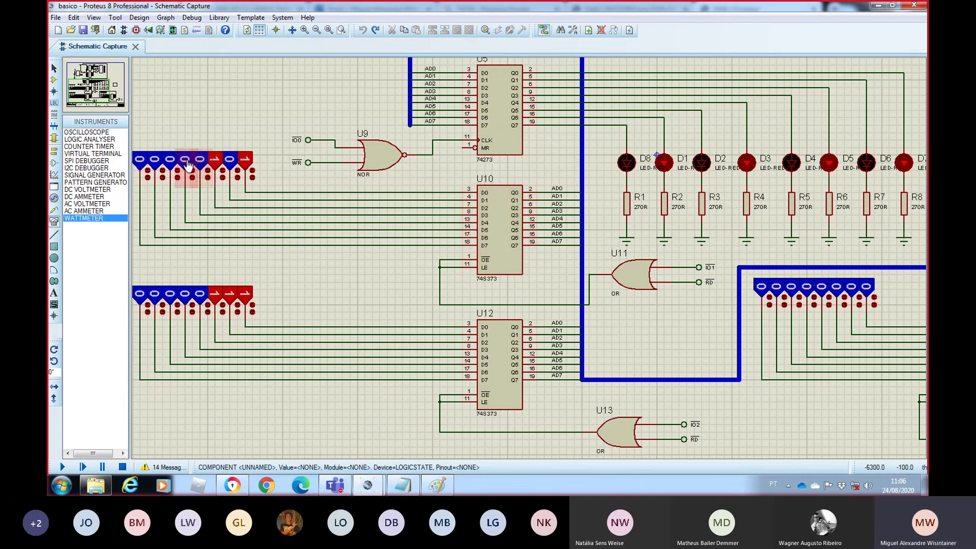
{"action": "left_click", "coordinate": [186, 162]}
{"action": "left_click", "coordinate": [155, 163]}
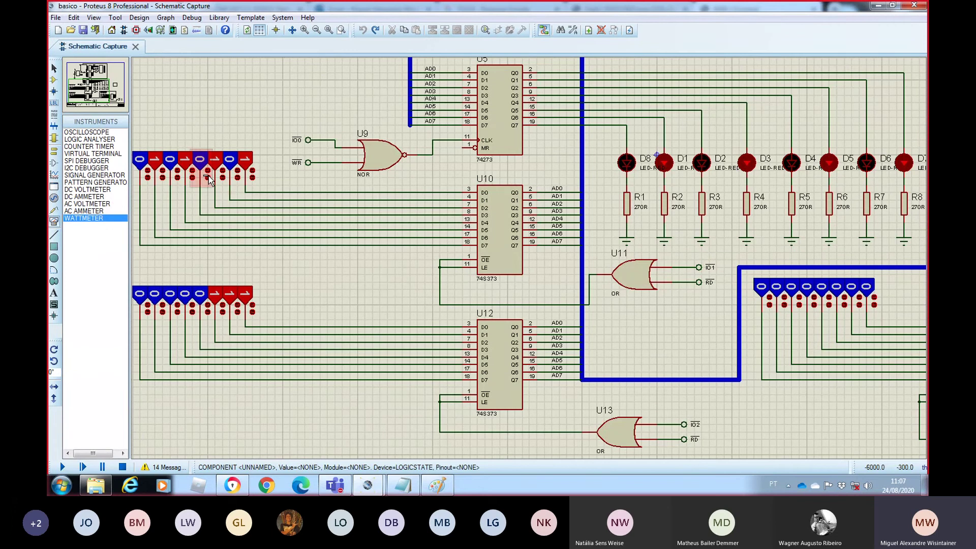
- Switch to the Dontpad page and replace the ESCREVENDO: label and its MOV and OUT instructions with the label LENDO:
{"action": "key", "text": "alt+Tab"}
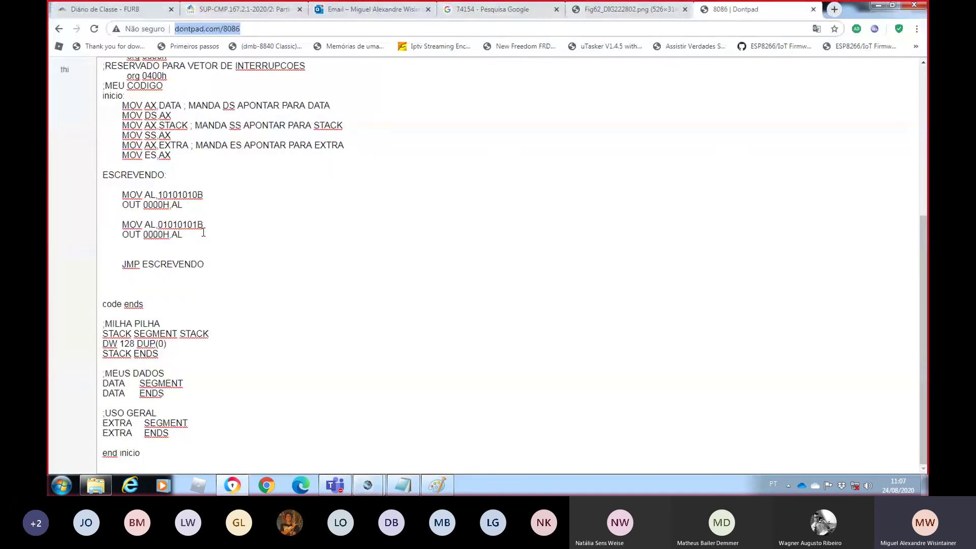
{"action": "left_click_drag", "start_coordinate": [204, 232], "coordinate": [100, 174]}
{"action": "type", "text": "LENDO"}
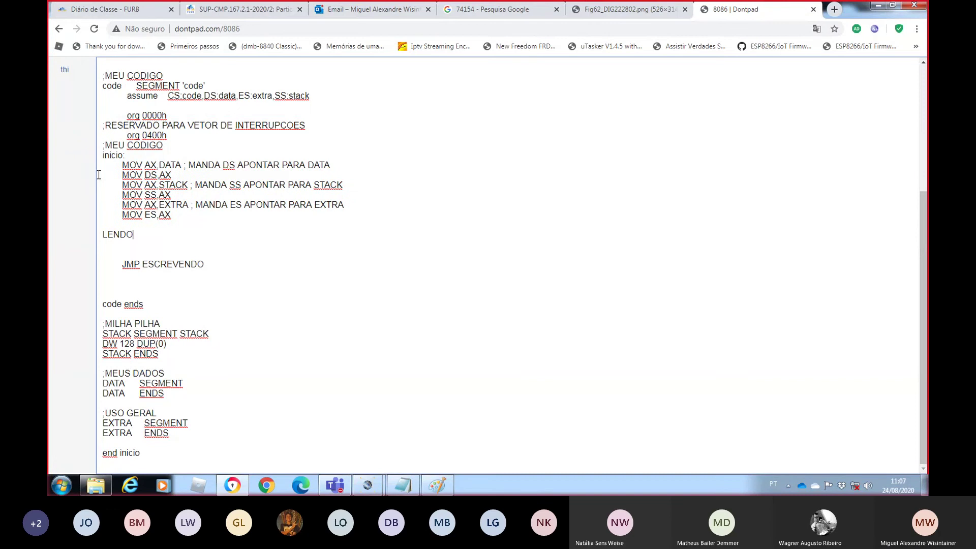
{"action": "type", "text": ":"}
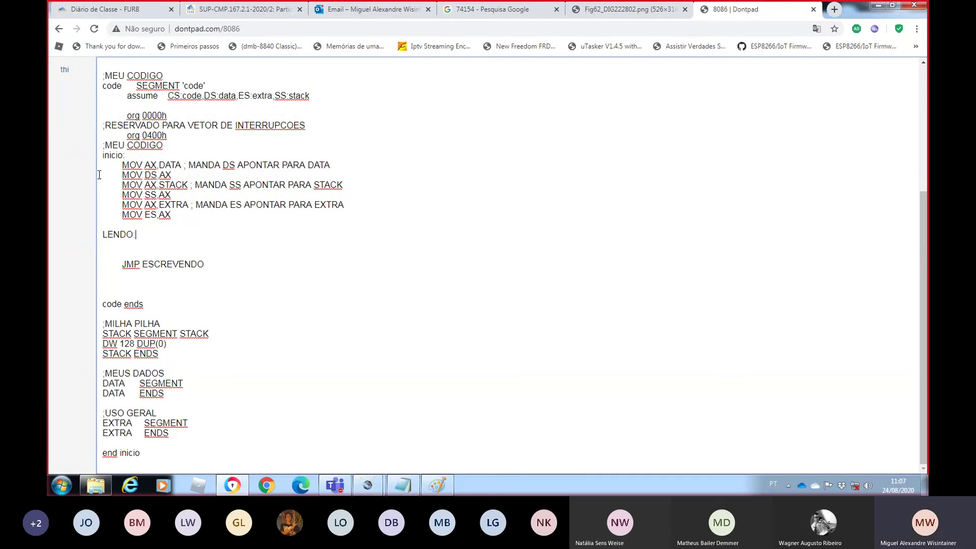
{"action": "key", "text": "Return"}
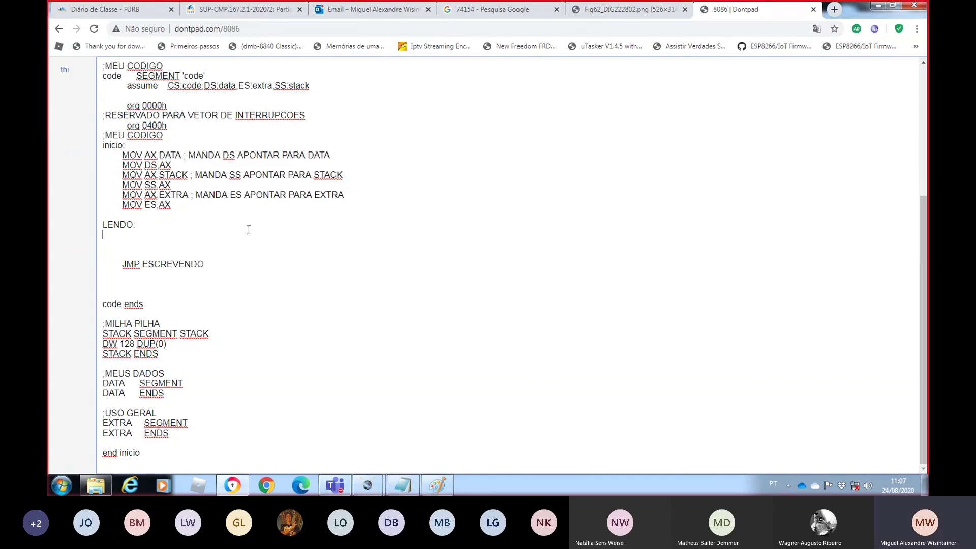
- Switch to the Proteus source code and replace the instructions under MANDANDODADOS: in basico.asm, including the JMP, with IN AL,0200H
{"action": "left_click", "coordinate": [402, 485]}
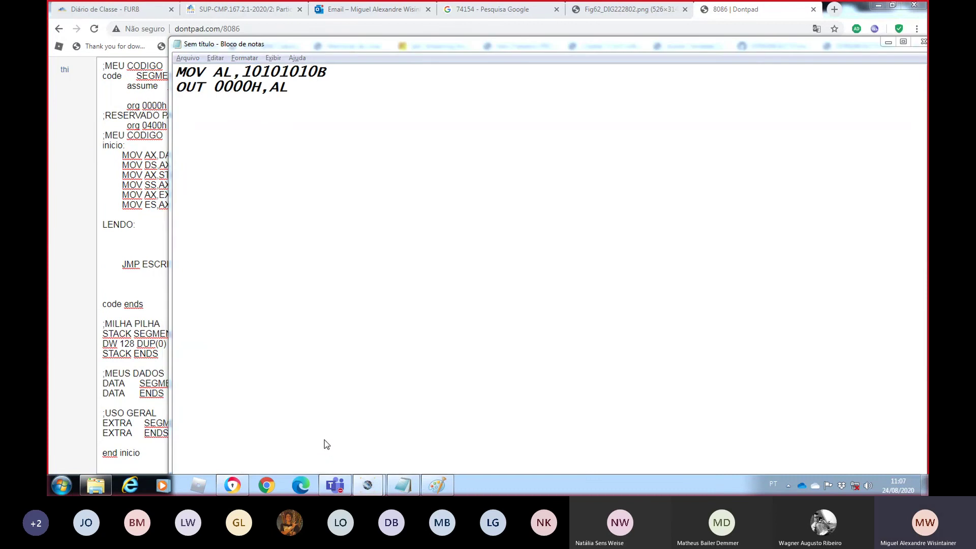
{"action": "left_click", "coordinate": [367, 485]}
{"action": "left_click_drag", "start_coordinate": [306, 281], "coordinate": [206, 214]}
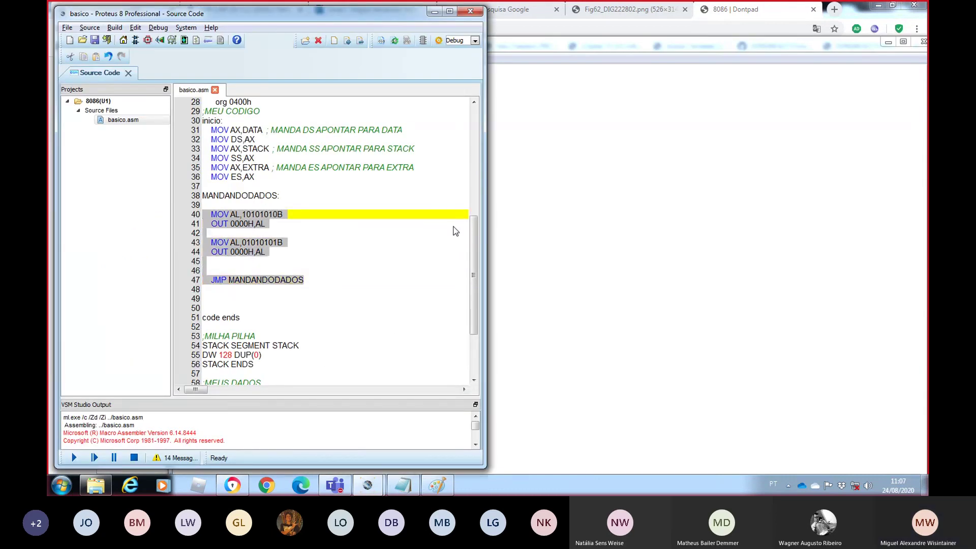
{"action": "key", "text": "Delete"}
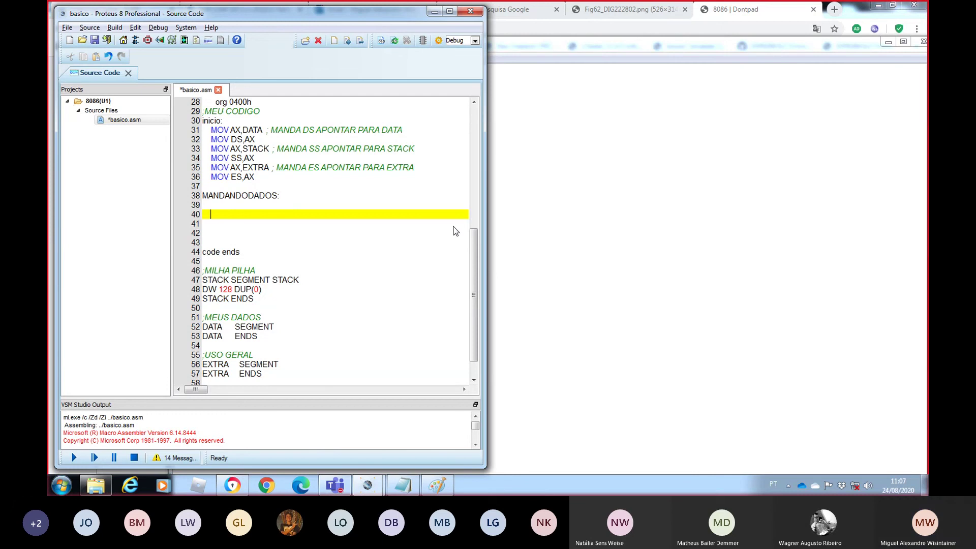
{"action": "type", "text": "MOV"}
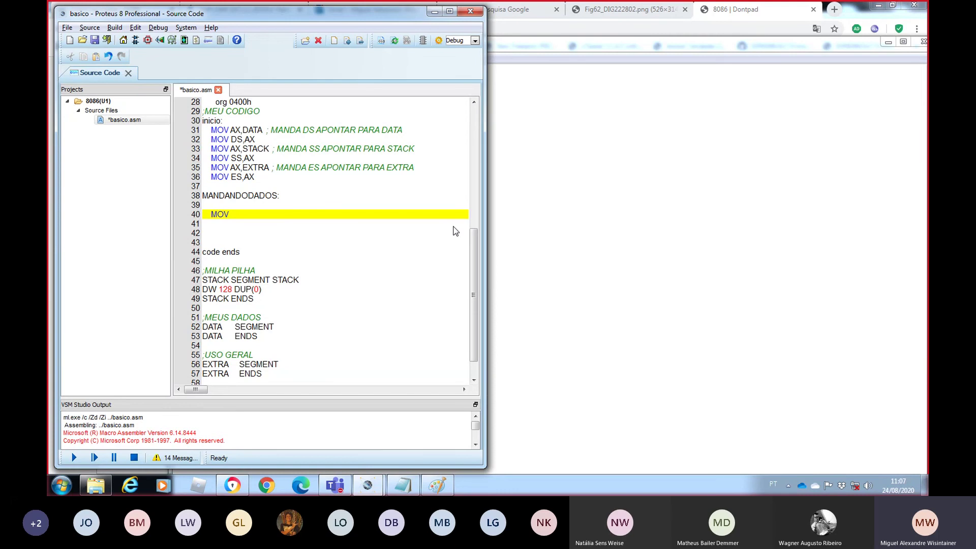
{"action": "key", "text": "BackSpace"}
{"action": "type", "text": "H"}
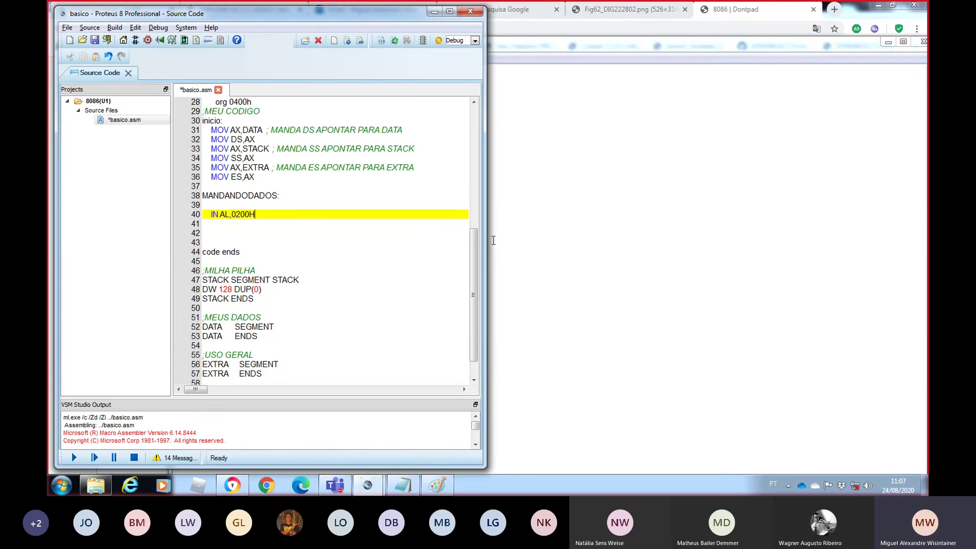
- Check the I/O address equates at the start of basico.asm and change the IN instruction on line 40 to IN AL,IO1
{"action": "left_click_drag", "start_coordinate": [475, 325], "coordinate": [418, 131]}
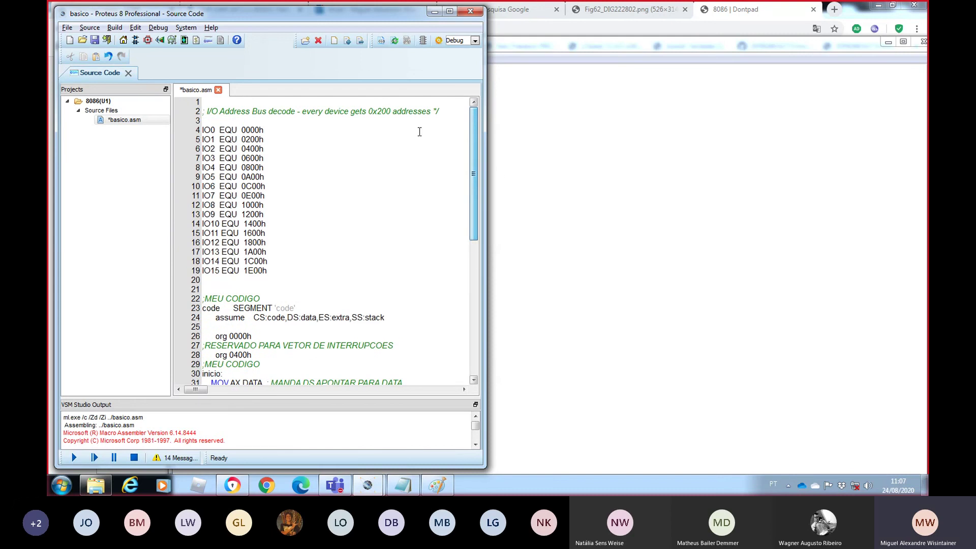
{"action": "left_click", "coordinate": [273, 139]}
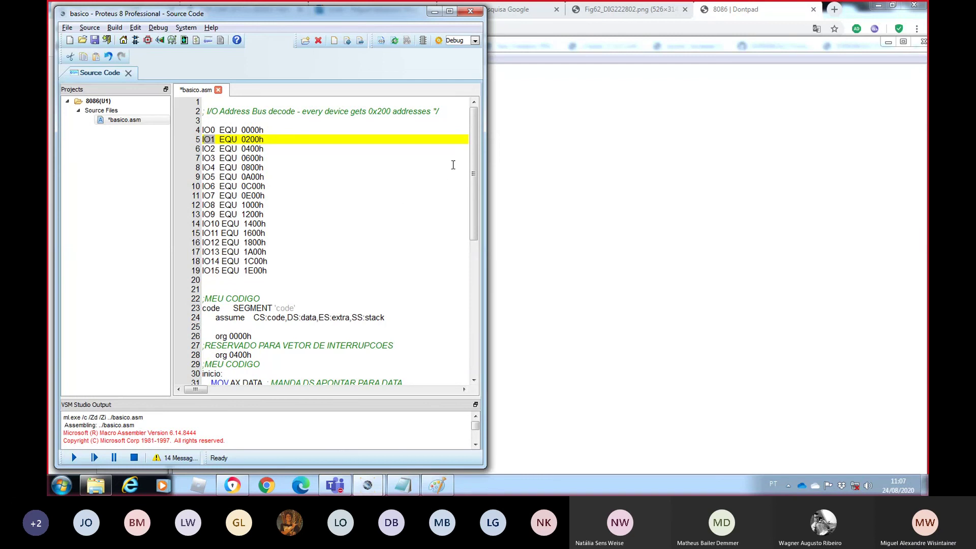
{"action": "left_click_drag", "start_coordinate": [473, 155], "coordinate": [473, 246]}
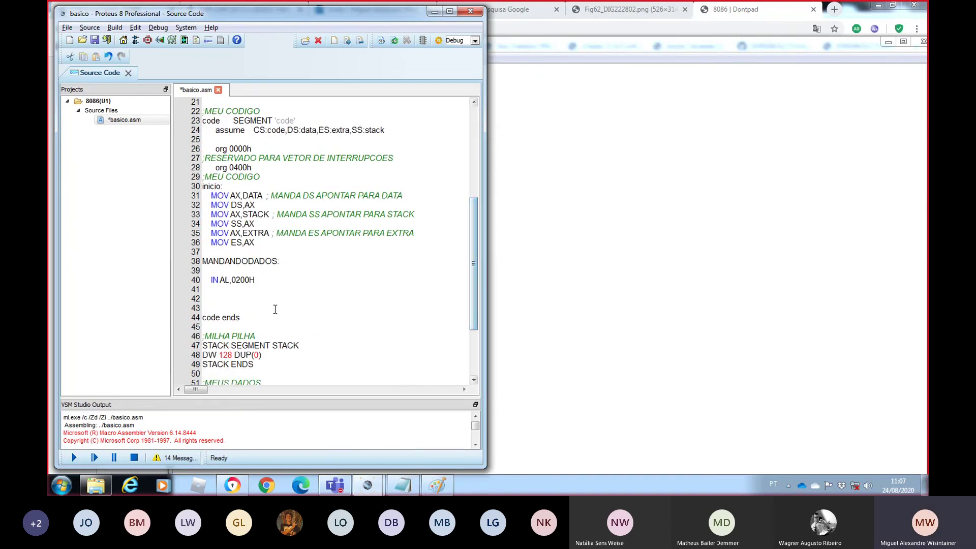
{"action": "left_click_drag", "start_coordinate": [231, 280], "coordinate": [262, 279]}
{"action": "key", "text": "BackSpace"}
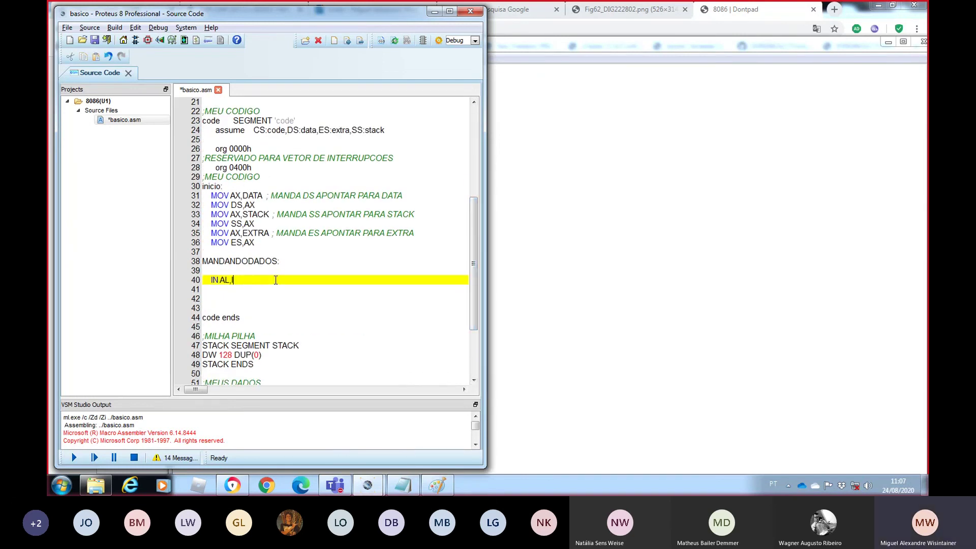
{"action": "type", "text": "IO1"}
{"action": "key", "text": "Return"}
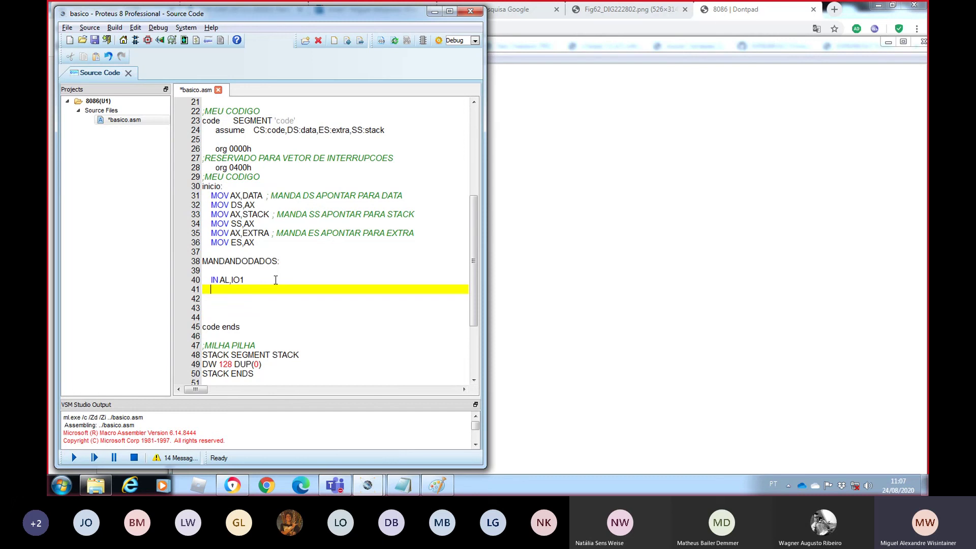
- Close the untitled Notepad file without saving and bring up the Proteus Schematic Capture window
{"action": "key", "text": "alt+Tab"}
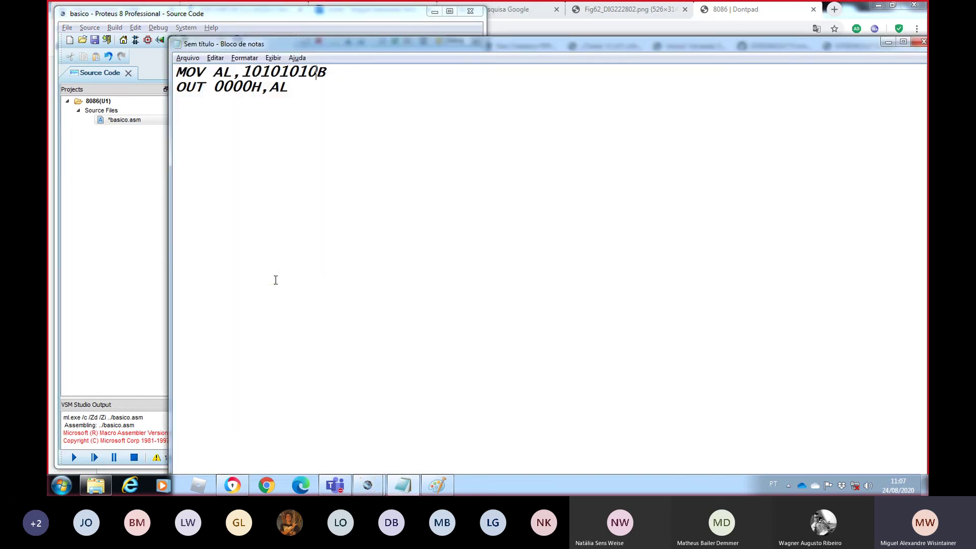
{"action": "key", "text": "alt+Tab"}
{"action": "key", "text": "alt+Tab"}
{"action": "left_click", "coordinate": [924, 42]}
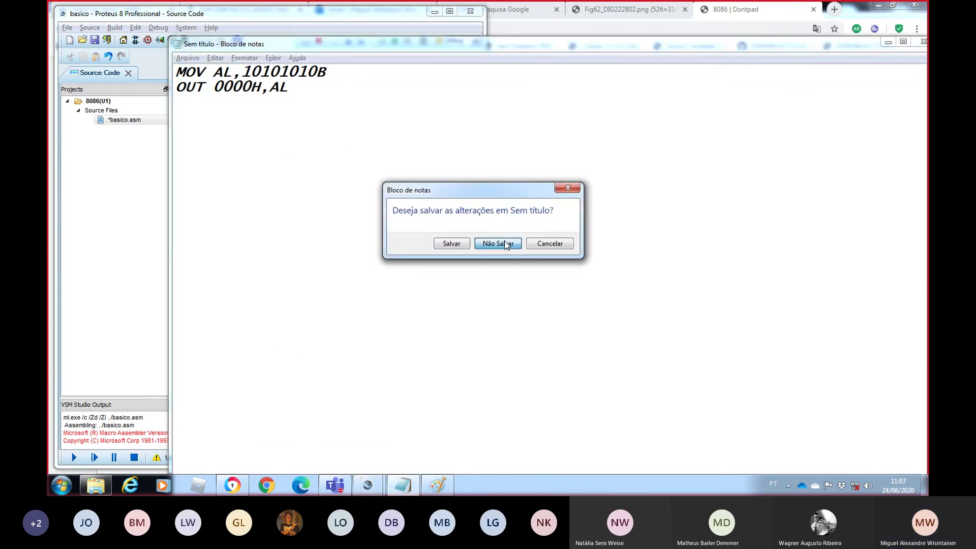
{"action": "left_click", "coordinate": [497, 244]}
{"action": "mouse_move", "coordinate": [368, 485]}
{"action": "left_click", "coordinate": [454, 442]}
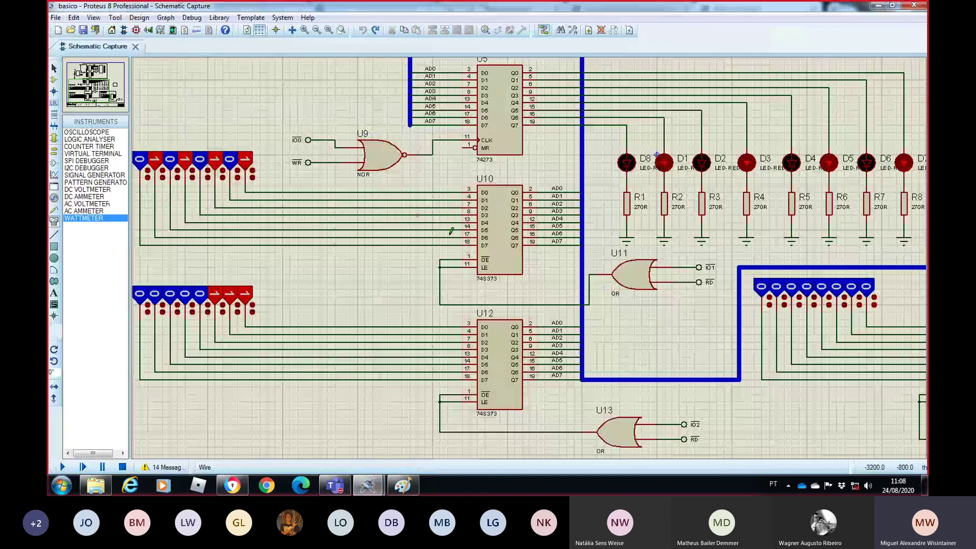
- Compare the IN AL,IO1 instruction on line 40 with the IO1 input circuit at U10 in the schematic
{"action": "key", "text": "alt+Tab"}
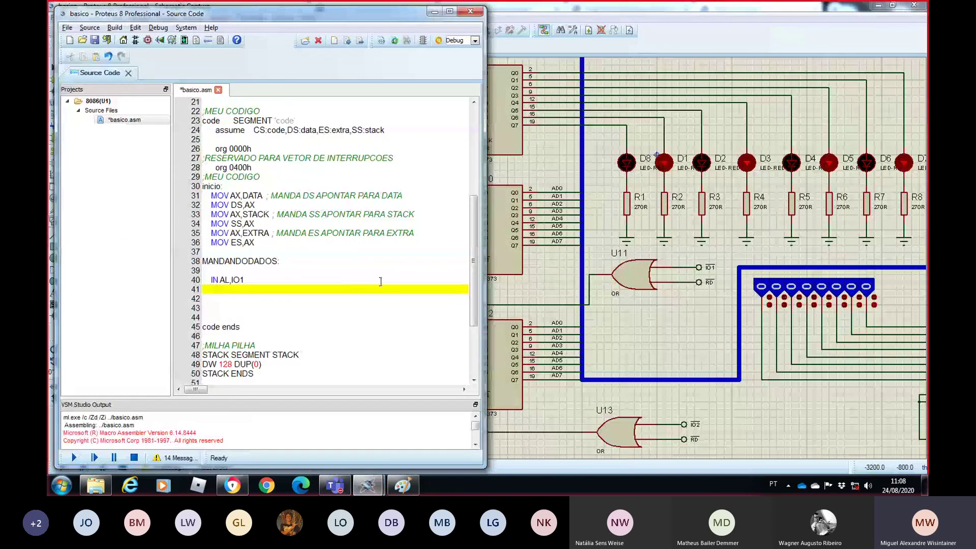
{"action": "left_click", "coordinate": [380, 281]}
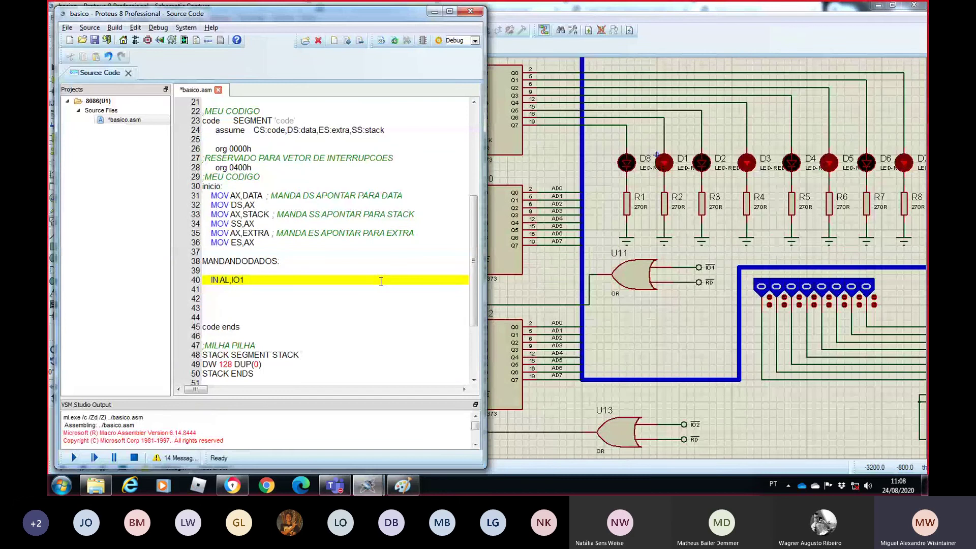
{"action": "key", "text": "Home"}
{"action": "left_click", "coordinate": [737, 288]}
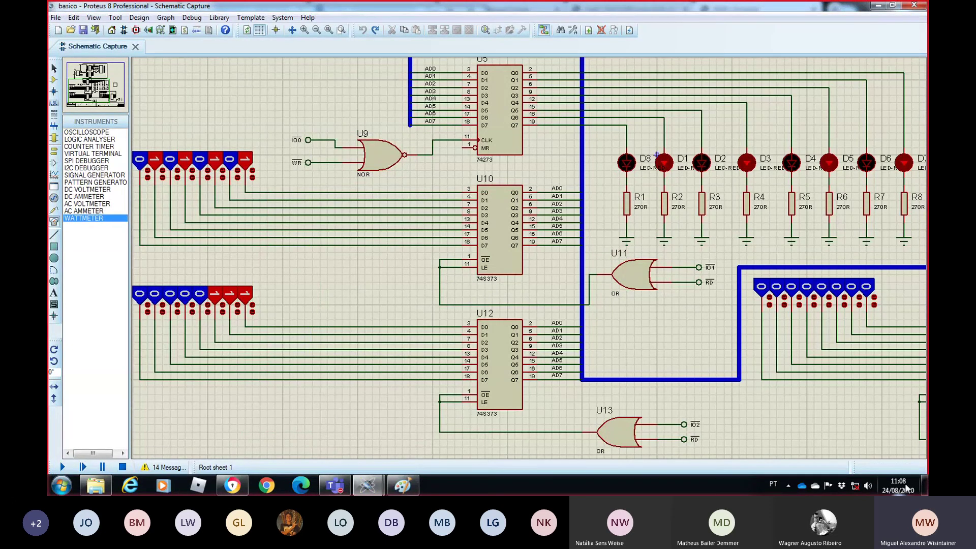
- Review line 40 of basico.asm, IN AL,IO1, alongside the U10 latch and U11 gate, and return to the schematic
{"action": "key", "text": "alt+Tab"}
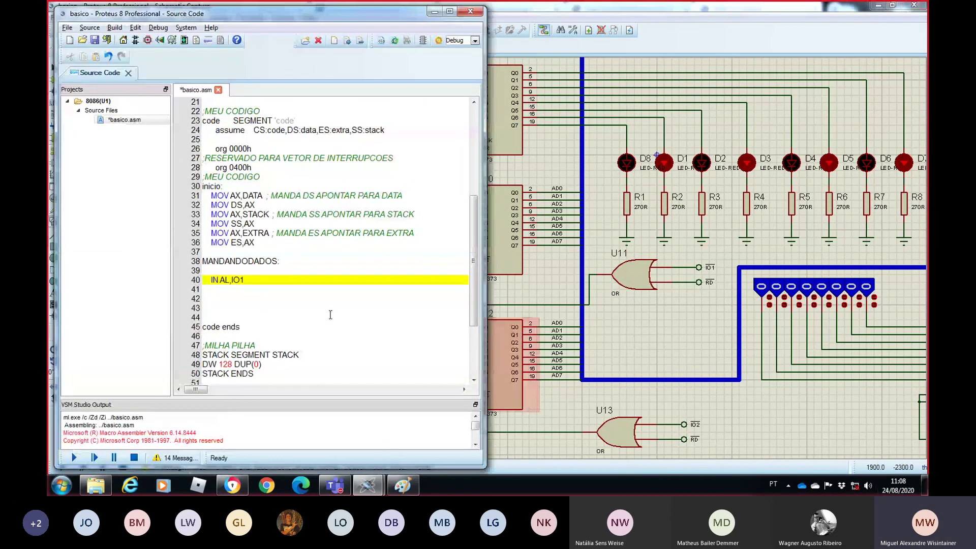
{"action": "left_click", "coordinate": [246, 280]}
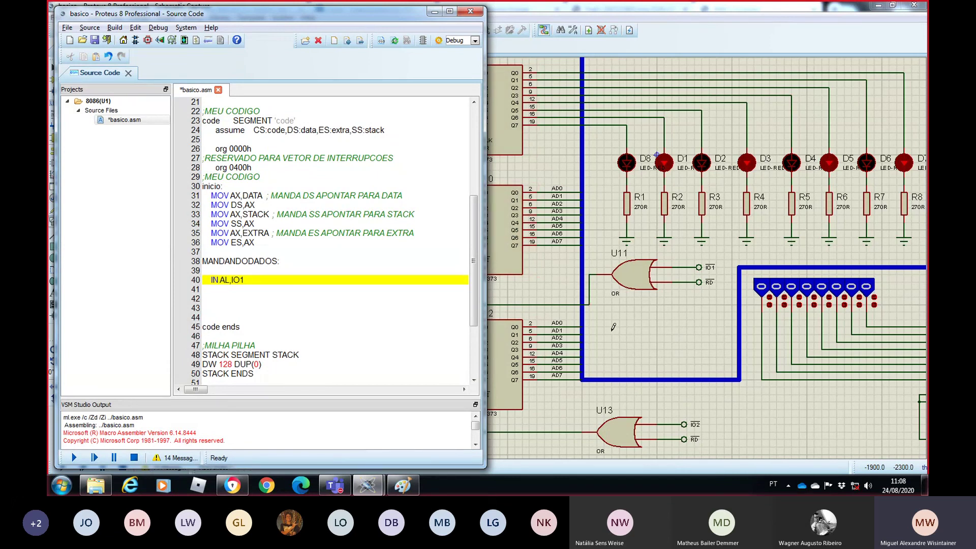
{"action": "left_click", "coordinate": [612, 326]}
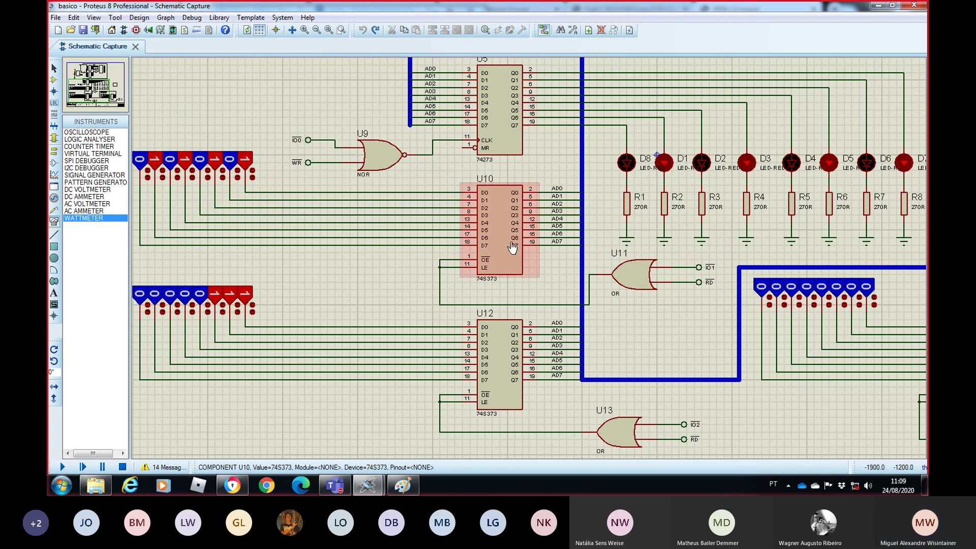
{"action": "mouse_move", "coordinate": [367, 485]}
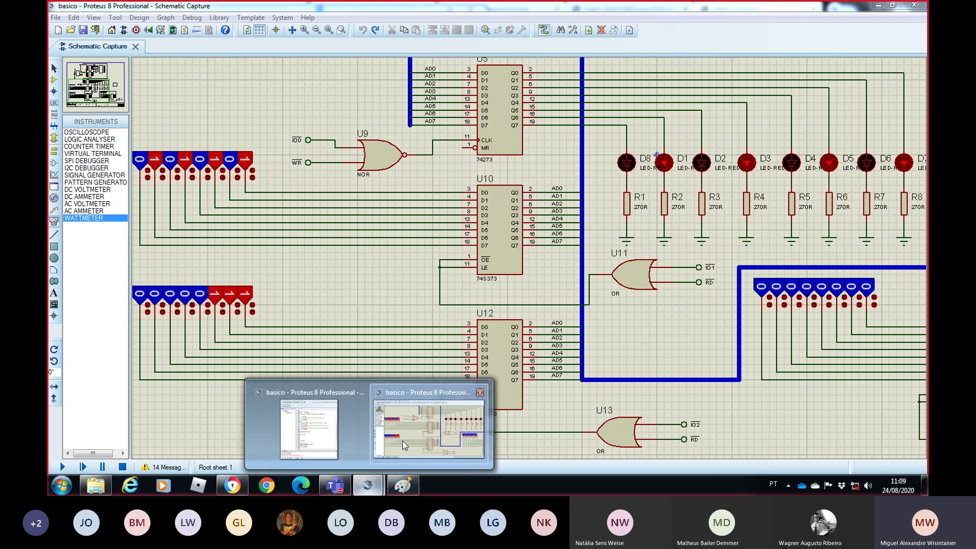
{"action": "left_click", "coordinate": [414, 429]}
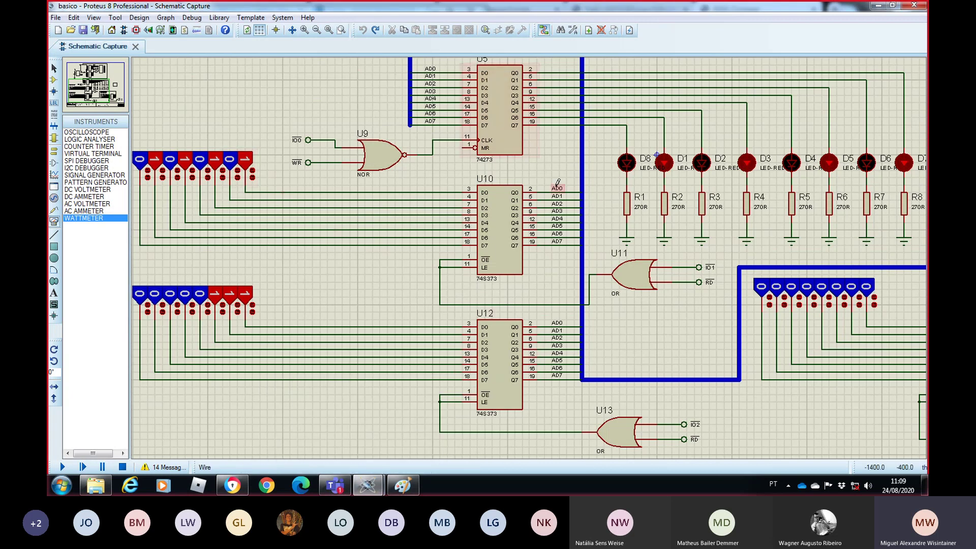
- Switch to the Microsoft Teams meeting, check the meeting chat and bring up the extra meeting actions for stopping the recording
{"action": "left_click", "coordinate": [335, 485]}
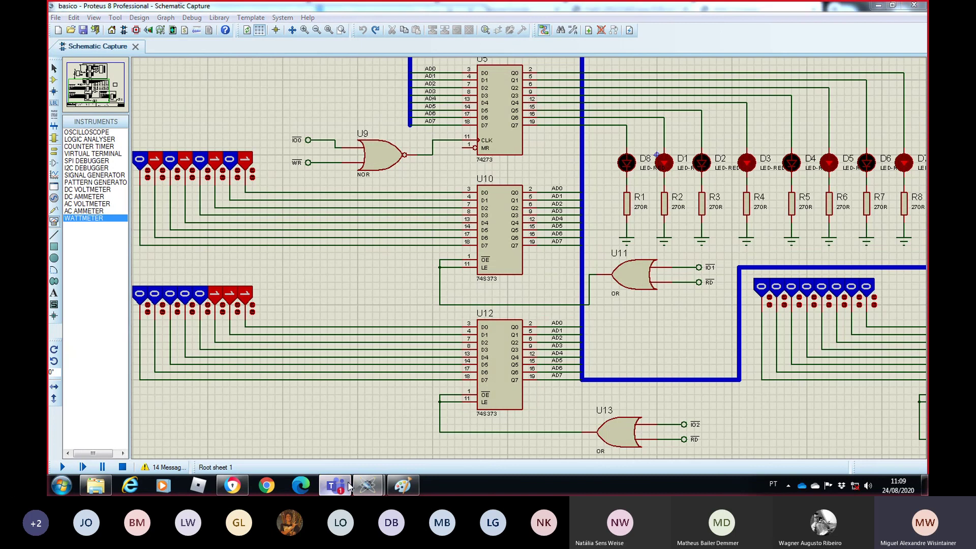
{"action": "left_click", "coordinate": [753, 430]}
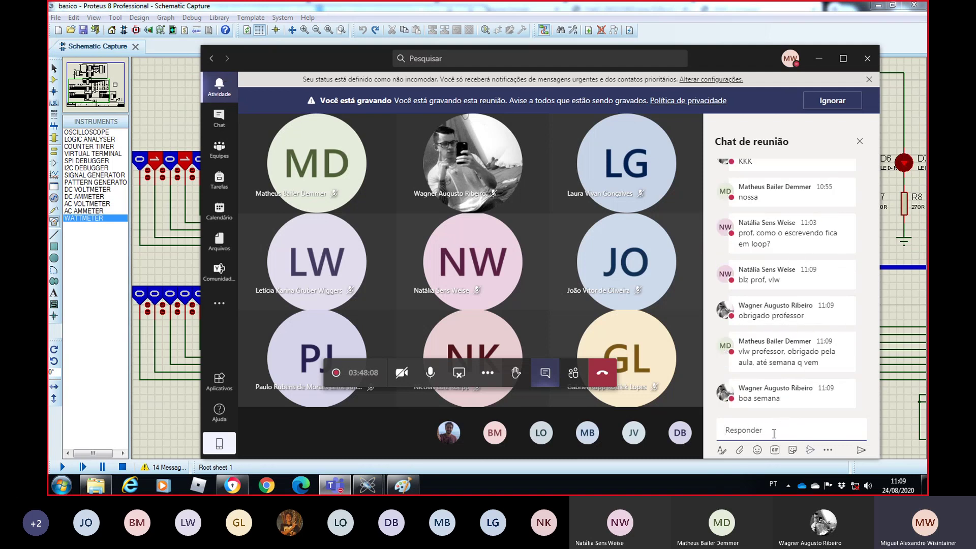
{"action": "left_click", "coordinate": [486, 376]}
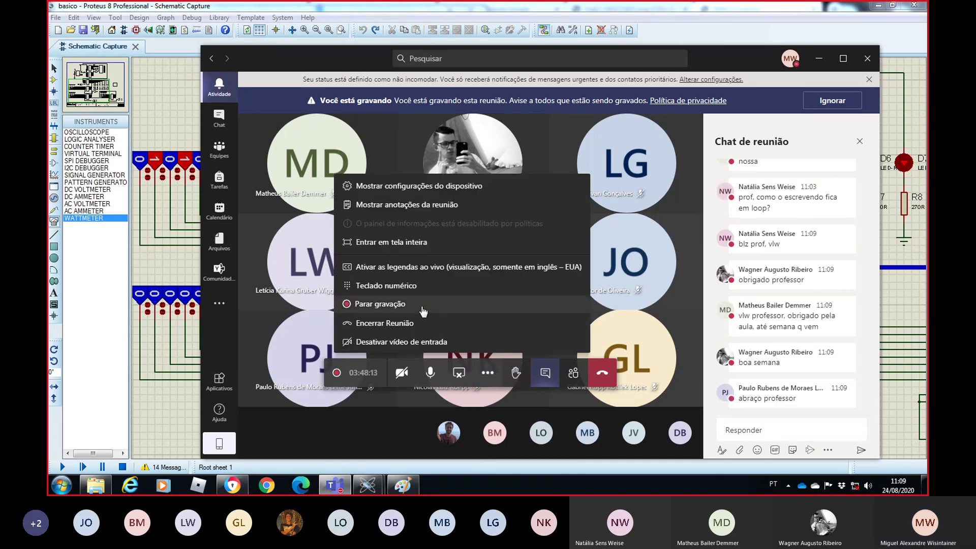